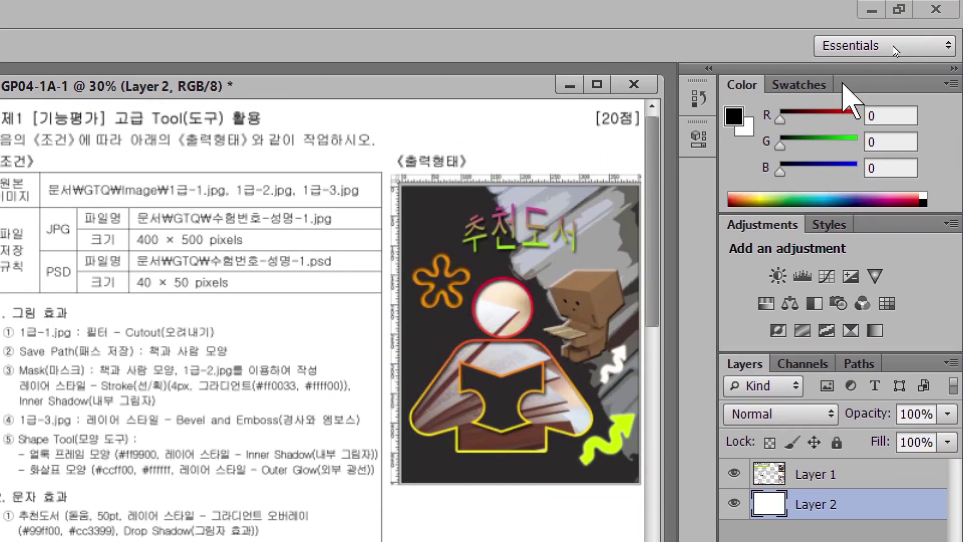
# Step: Close the floating Color panel and reset the Essentials workspace to its default panel layout
pyautogui.moveTo(742, 85); pyautogui.dragTo(583, 133)
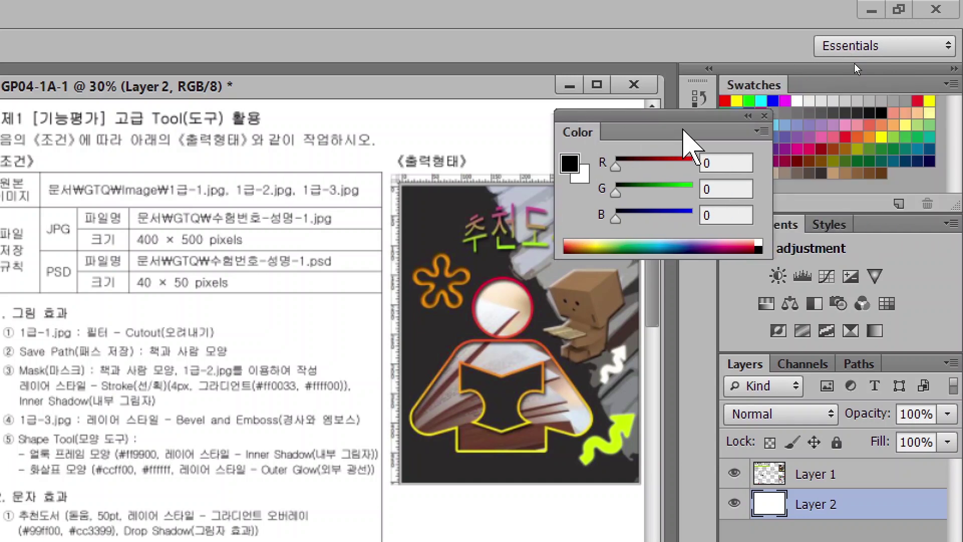
pyautogui.click(765, 116)
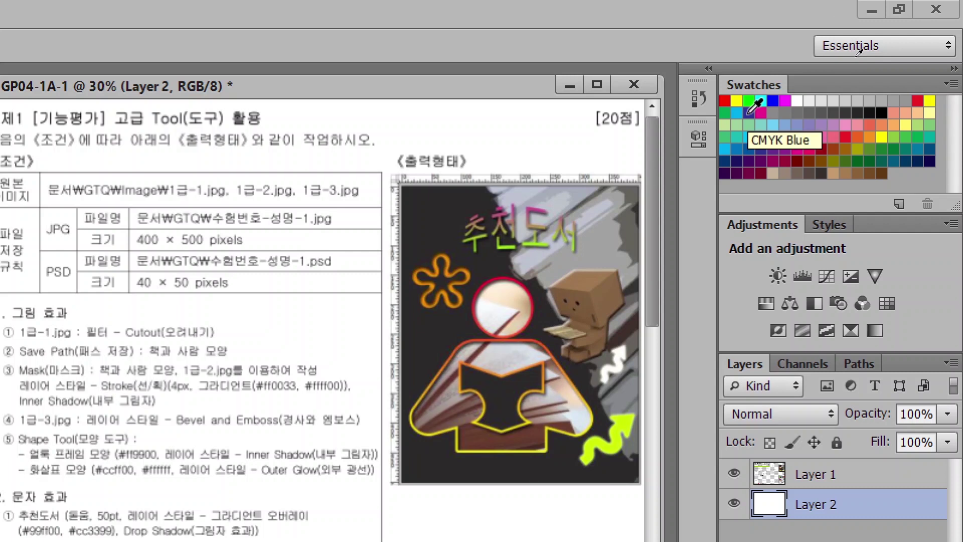
pyautogui.click(849, 45)
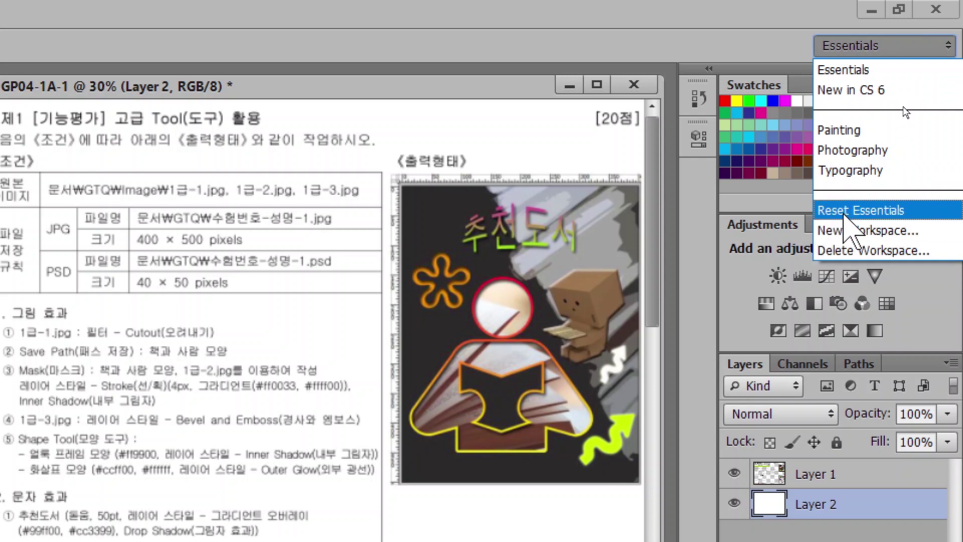
pyautogui.click(845, 216)
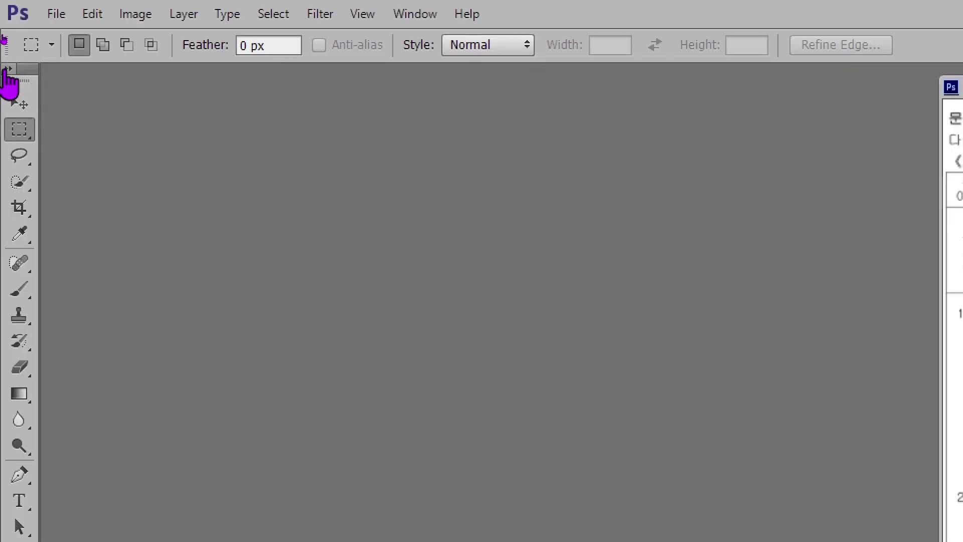
# Step: Toggle the Tools panel between one and two columns, finishing with the two-column layout
pyautogui.click(8, 70)
pyautogui.click(8, 69)
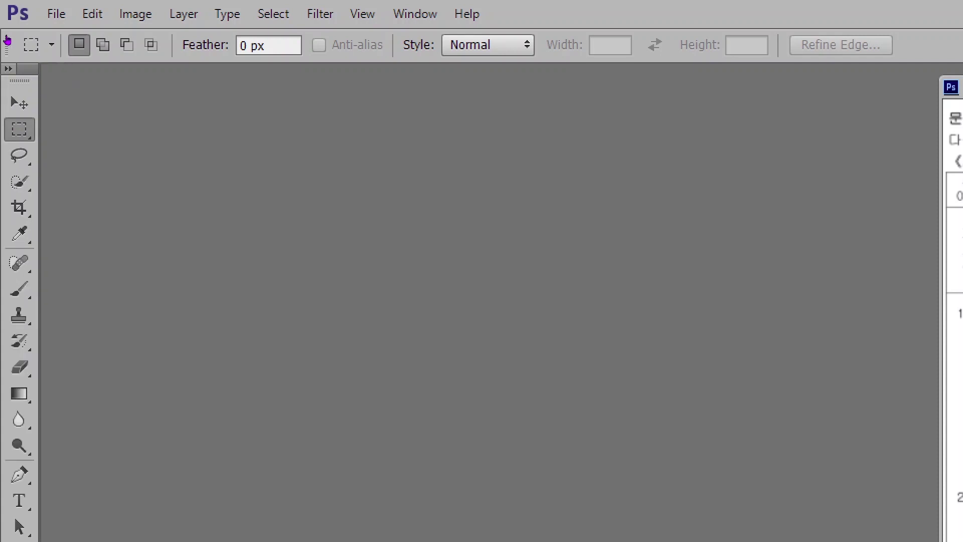
pyautogui.click(8, 69)
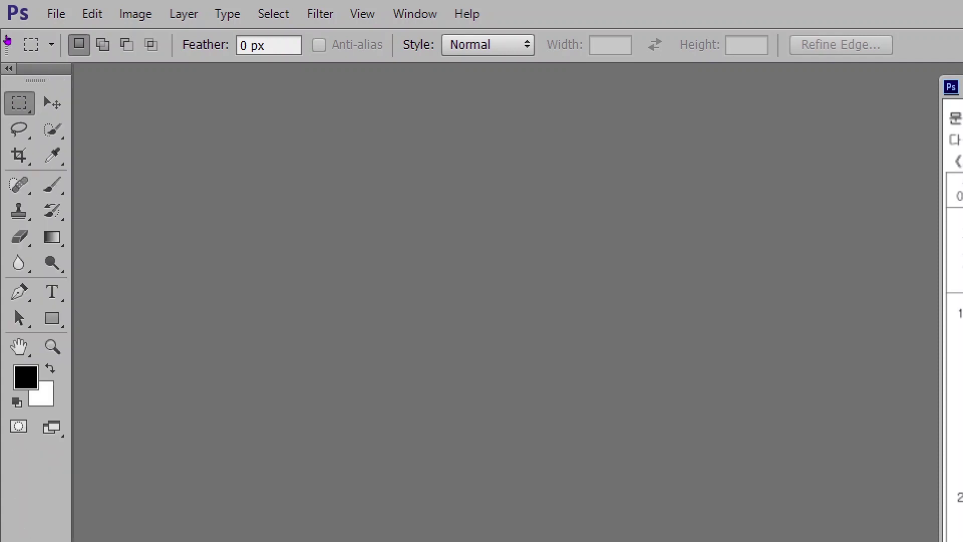
pyautogui.click(8, 69)
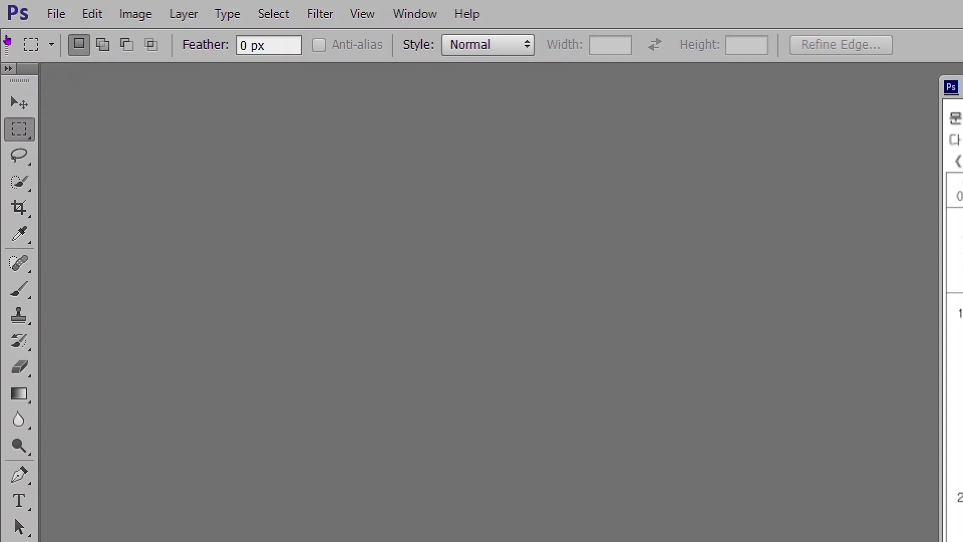
pyautogui.click(8, 69)
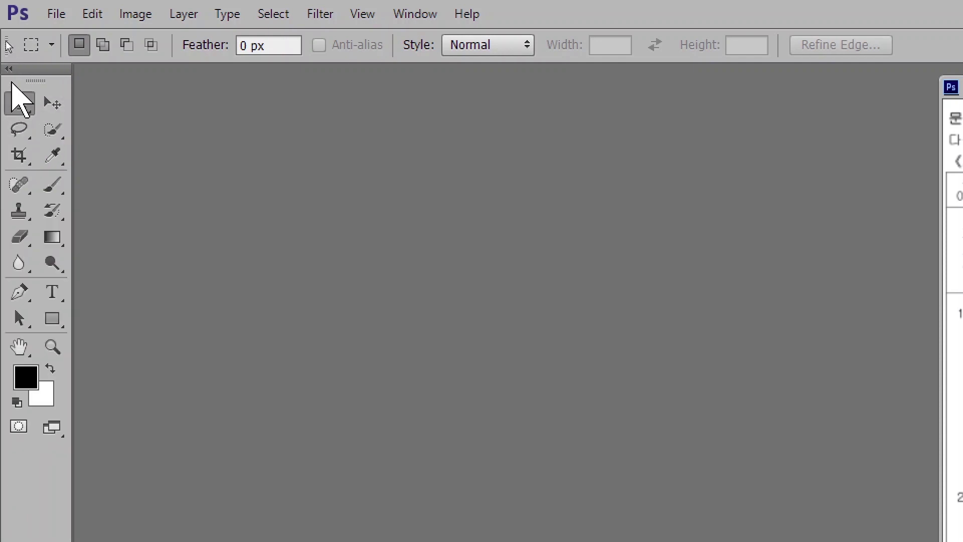
# Step: Open Edit > Preferences and move between the General and Interface pages, ending on Interface
pyautogui.click(96, 18)
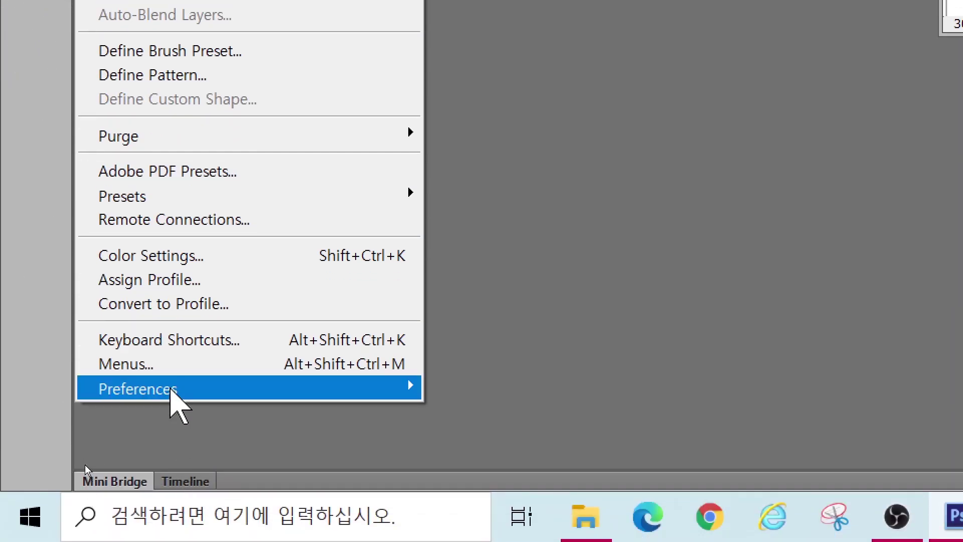
pyautogui.moveTo(171, 390)
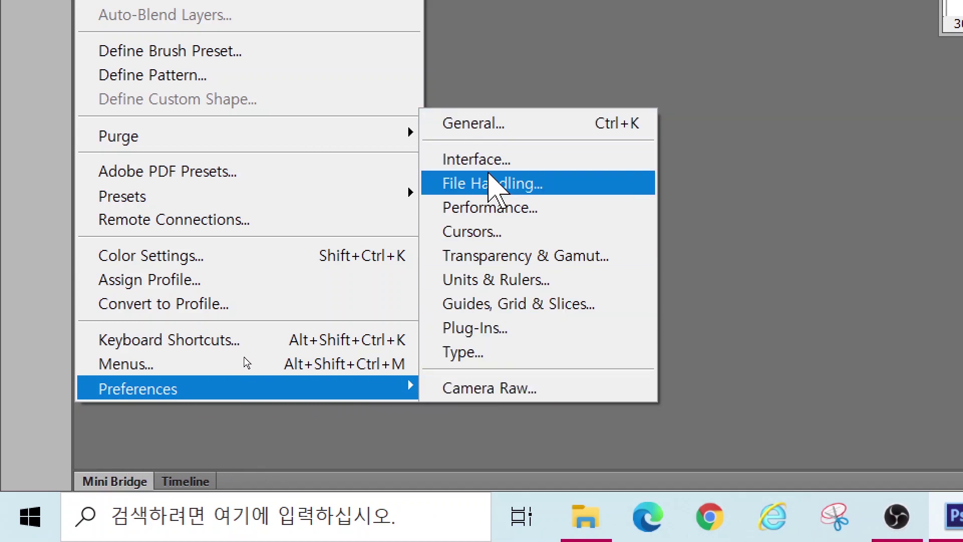
pyautogui.click(495, 255)
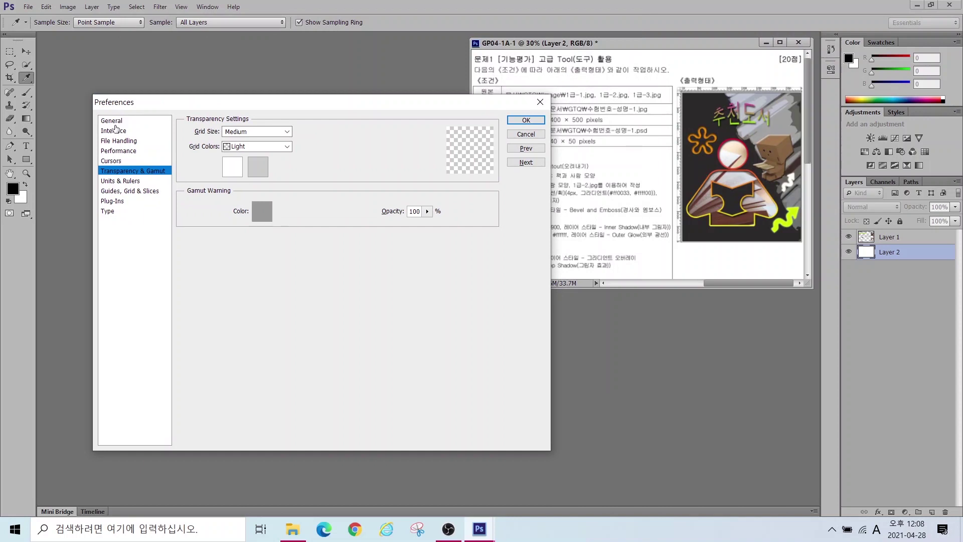
pyautogui.click(114, 130)
pyautogui.click(113, 121)
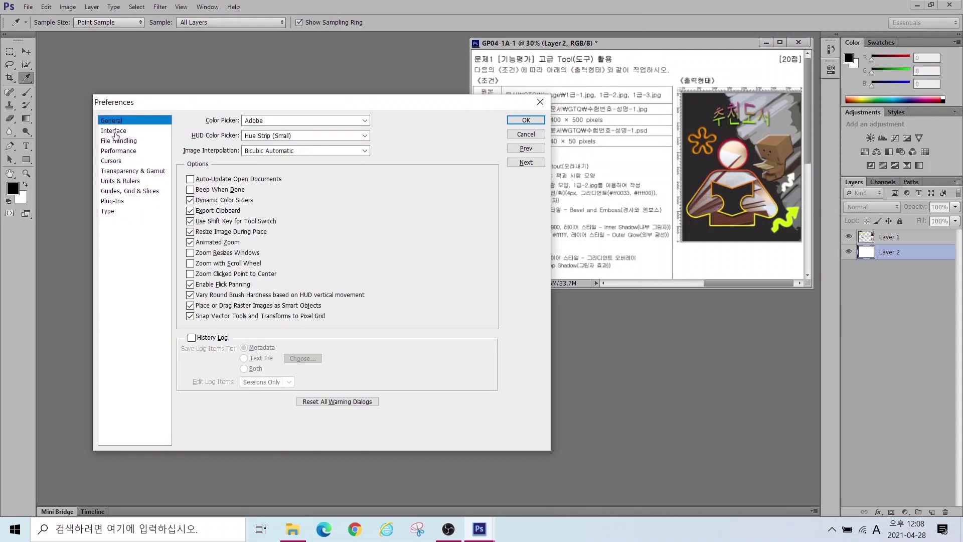
pyautogui.click(115, 132)
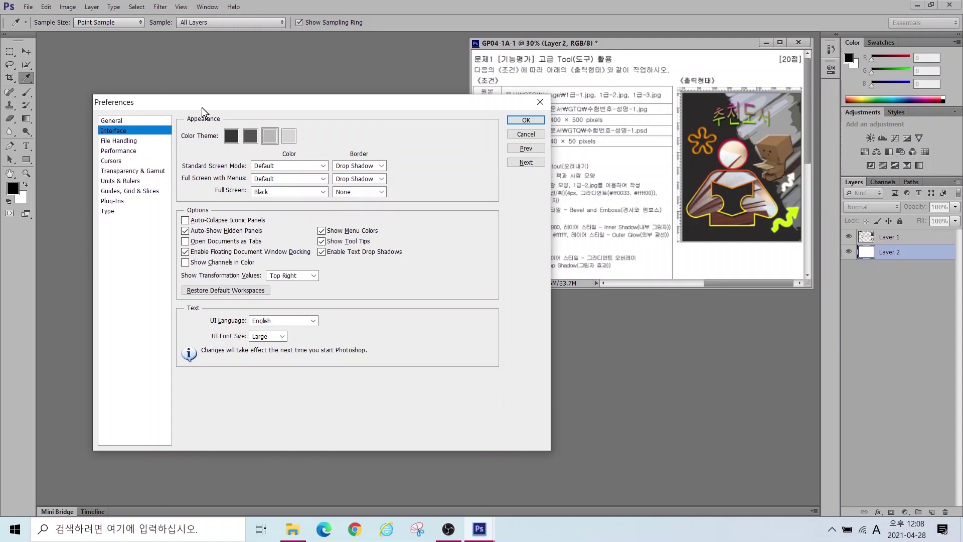
# Step: Try each Color Theme swatch and settle on the third, medium-grey theme
pyautogui.click(234, 138)
pyautogui.click(251, 136)
pyautogui.click(270, 135)
pyautogui.click(290, 136)
pyautogui.click(270, 137)
pyautogui.press('alt')
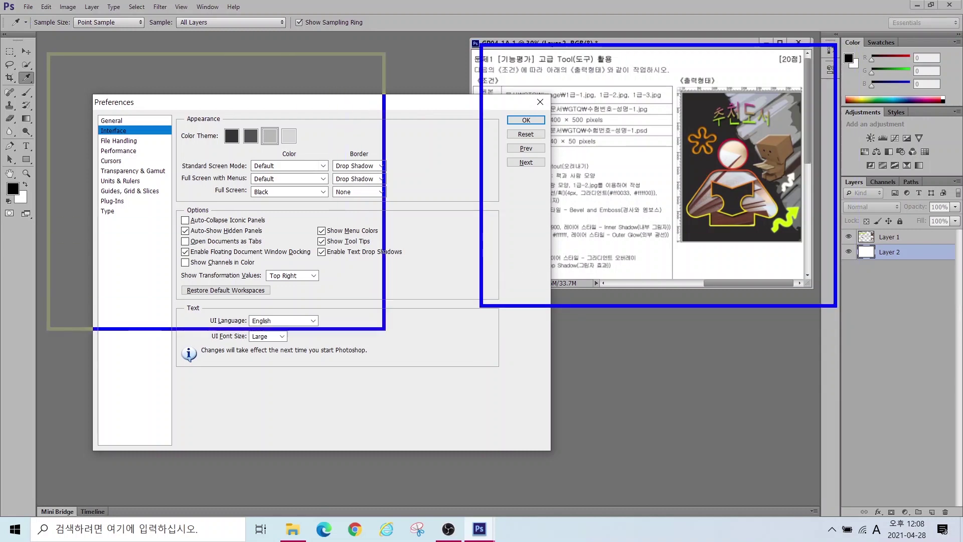
pyautogui.moveTo(173, 239); pyautogui.dragTo(292, 249)
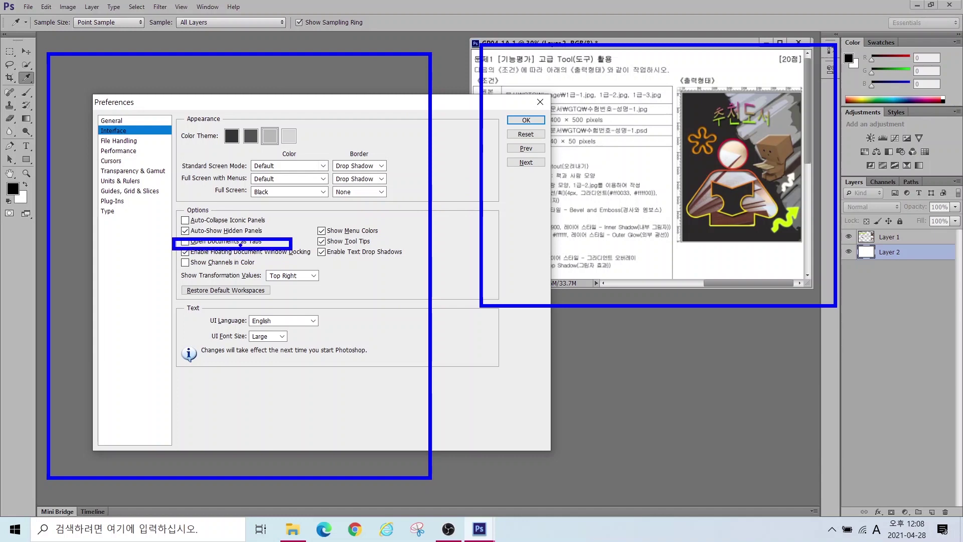
pyautogui.press('Escape')
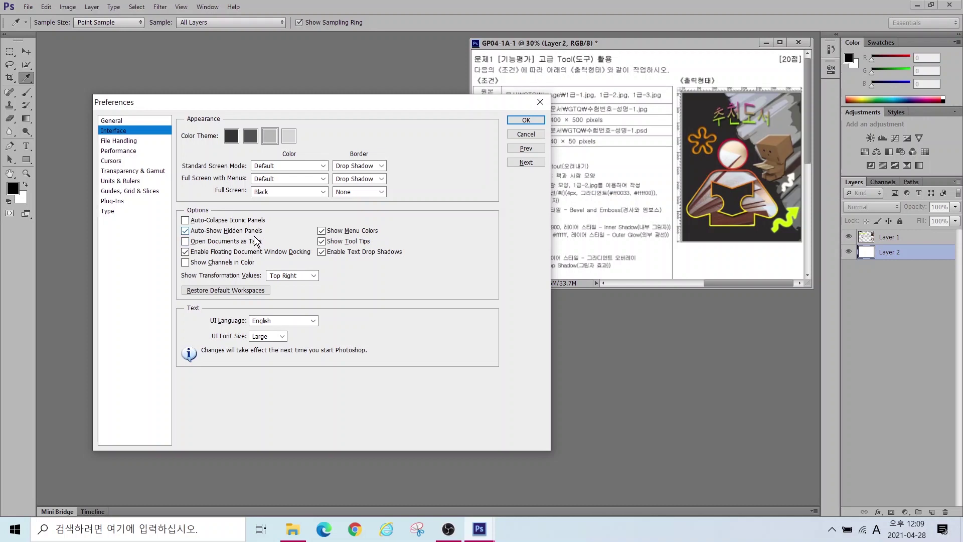
# Step: Review the Cursors, Units & Rulers, Type and File Handling preferences, then confirm with OK
pyautogui.click(111, 160)
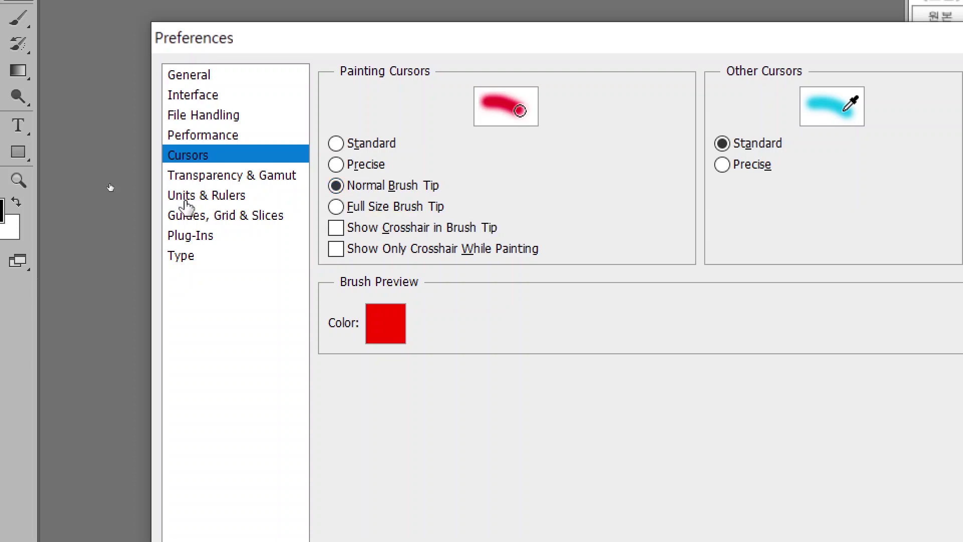
pyautogui.click(186, 201)
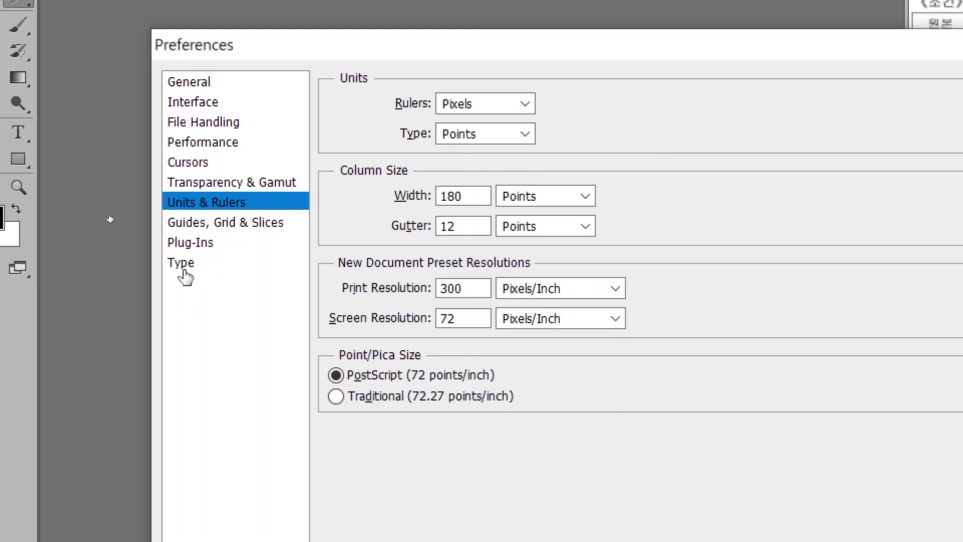
pyautogui.click(182, 263)
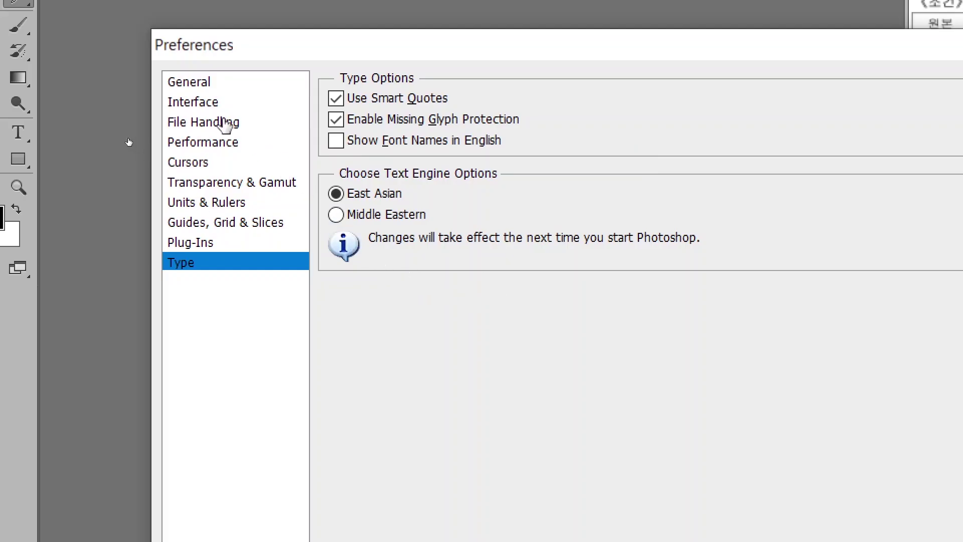
pyautogui.click(222, 122)
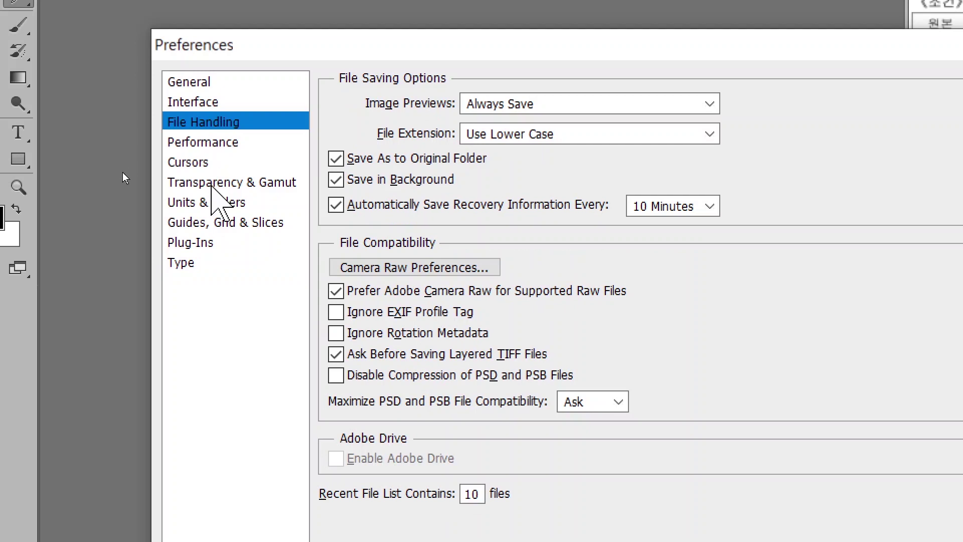
pyautogui.click(210, 184)
pyautogui.click(201, 163)
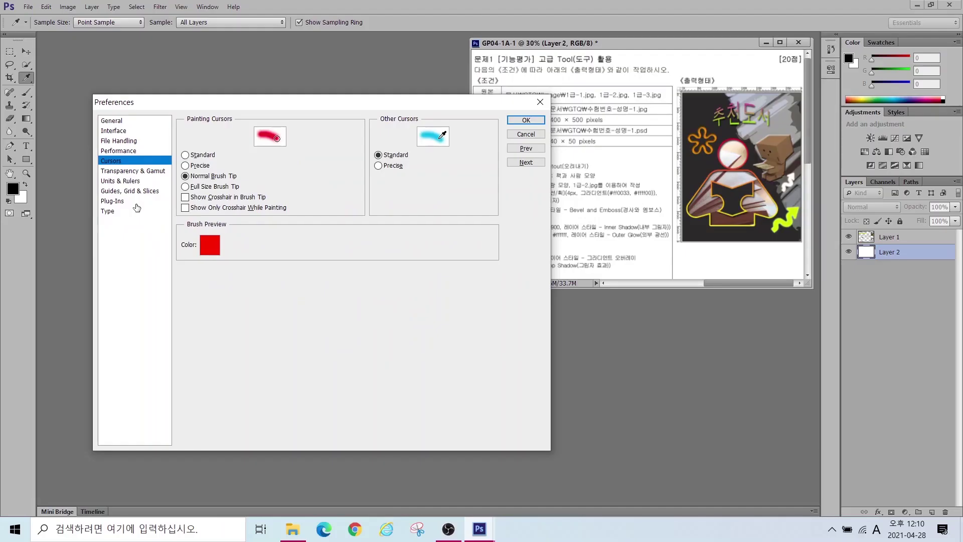
pyautogui.click(522, 121)
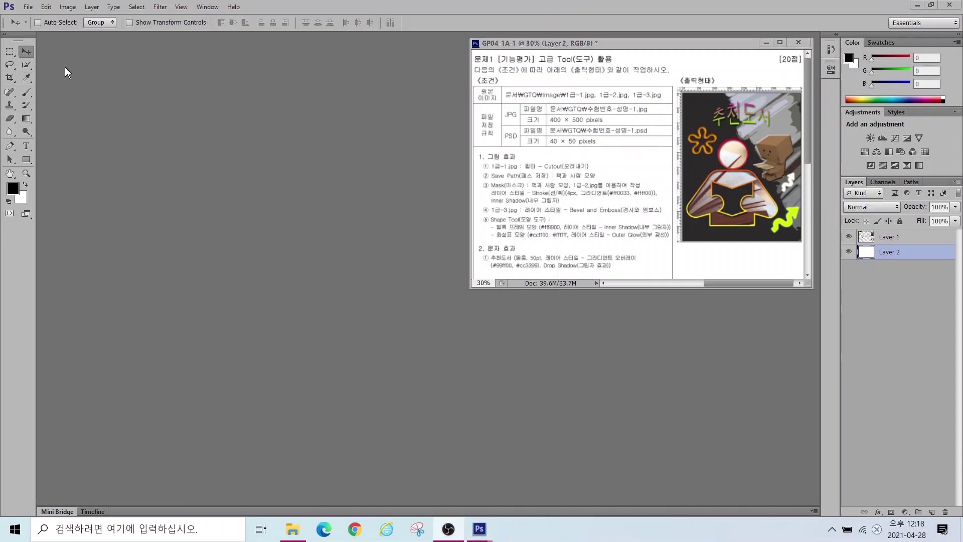
# Step: Start a new document from File > New and enter the examinee number and name as its name
pyautogui.click(30, 8)
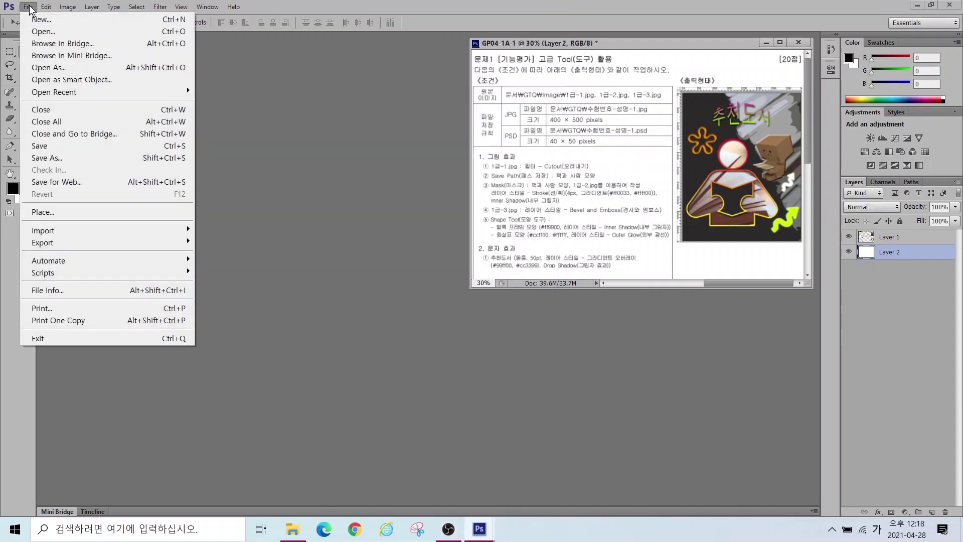
pyautogui.click(34, 20)
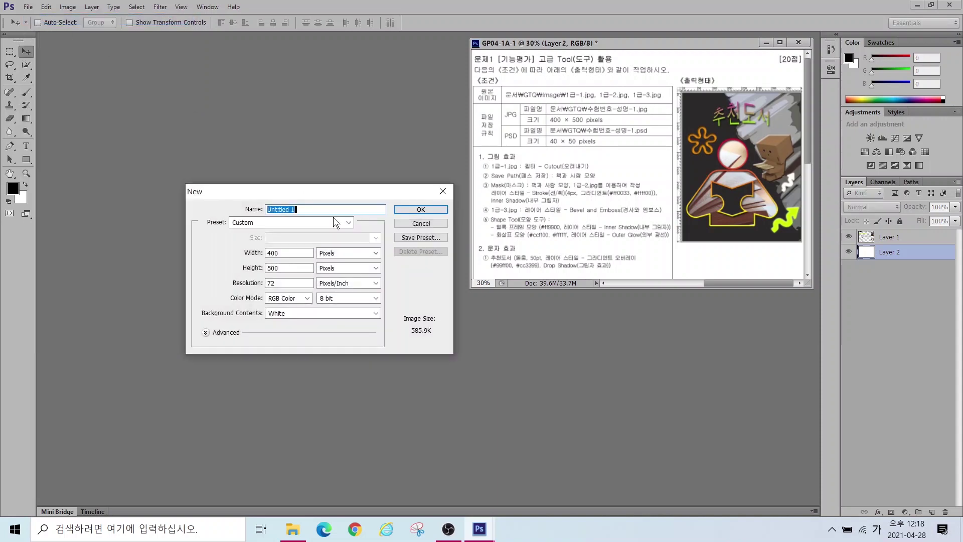
pyautogui.press('alt')
pyautogui.moveTo(575, 97); pyautogui.dragTo(665, 114)
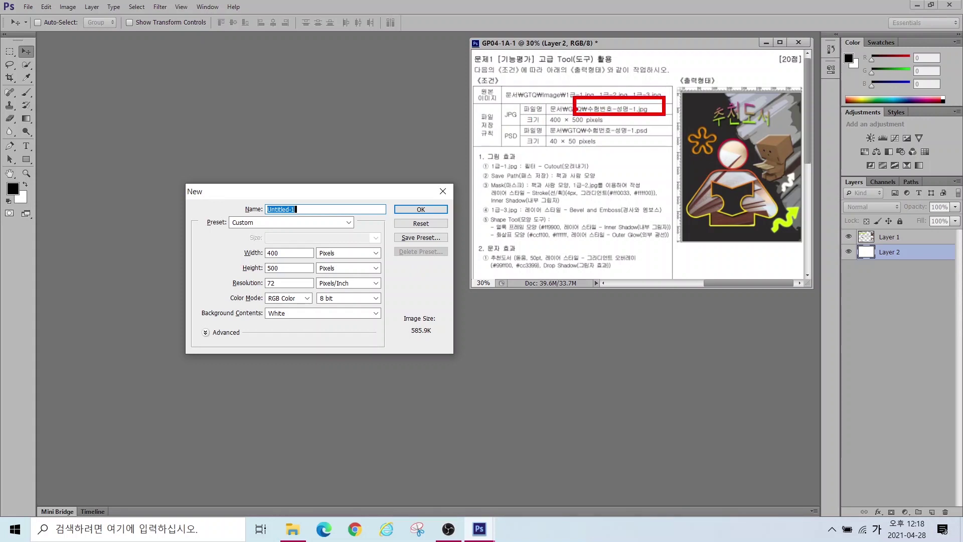
pyautogui.moveTo(533, 108); pyautogui.dragTo(606, 126)
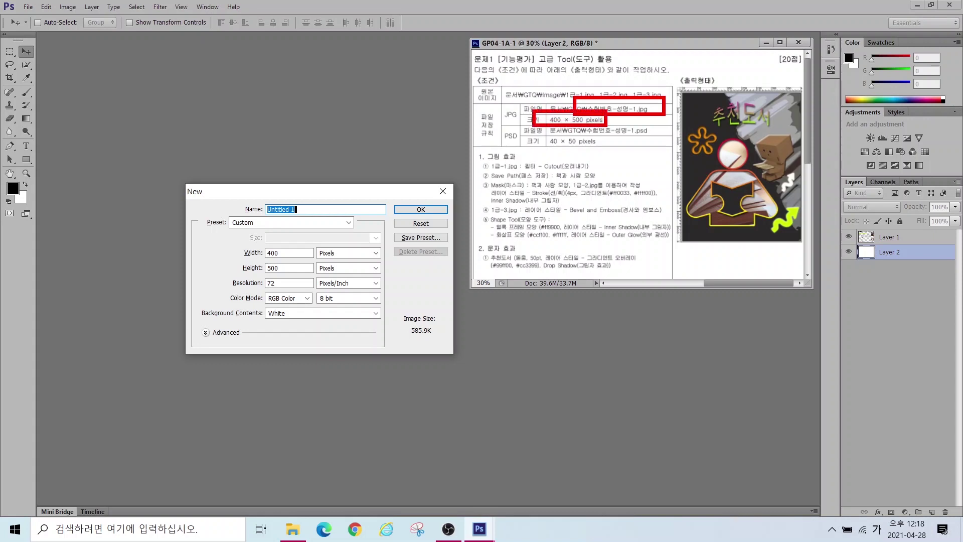
pyautogui.press('Escape')
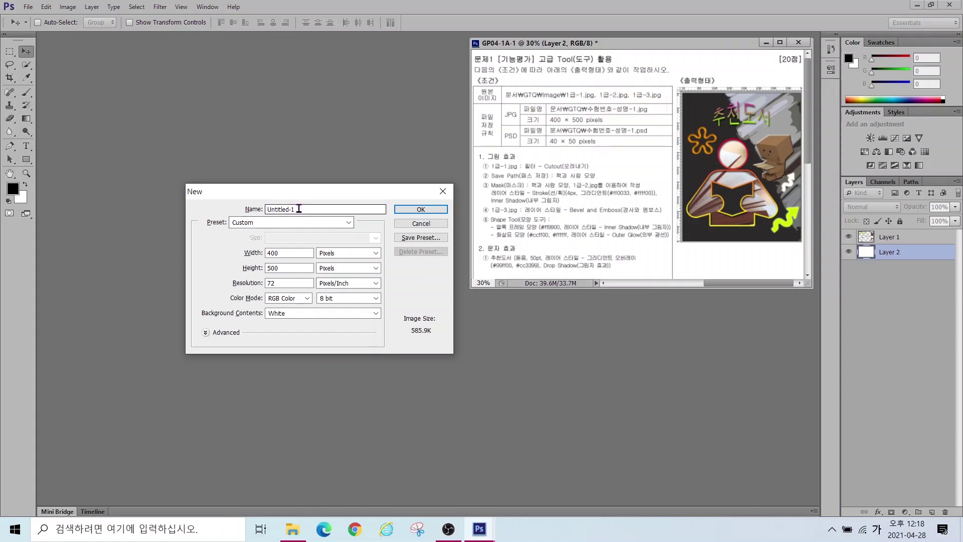
# Step: Set the new document to 400 × 500 pixels and create it
pyautogui.moveTo(279, 254); pyautogui.dragTo(222, 250)
pyautogui.moveTo(284, 268); pyautogui.dragTo(240, 275)
pyautogui.moveTo(304, 240); pyautogui.dragTo(329, 257)
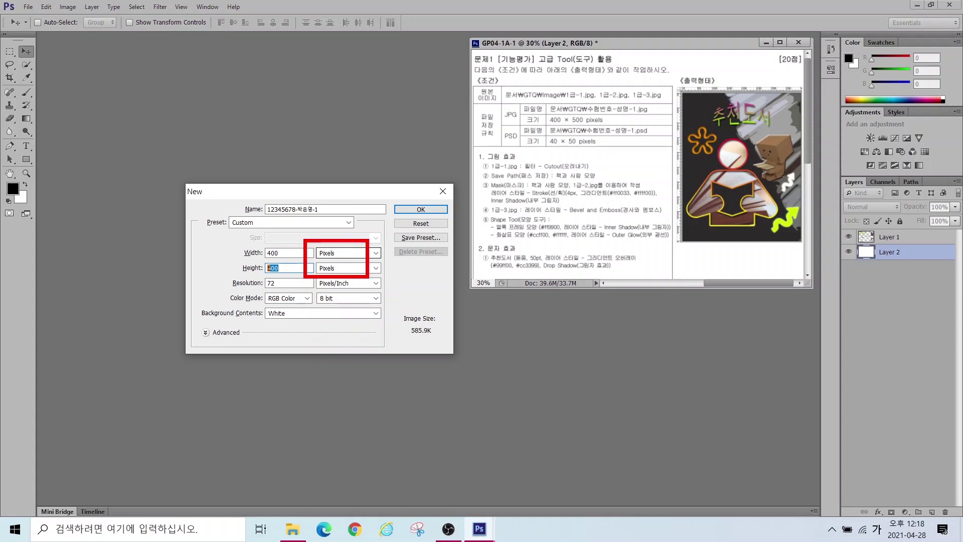
pyautogui.moveTo(233, 275); pyautogui.dragTo(307, 321)
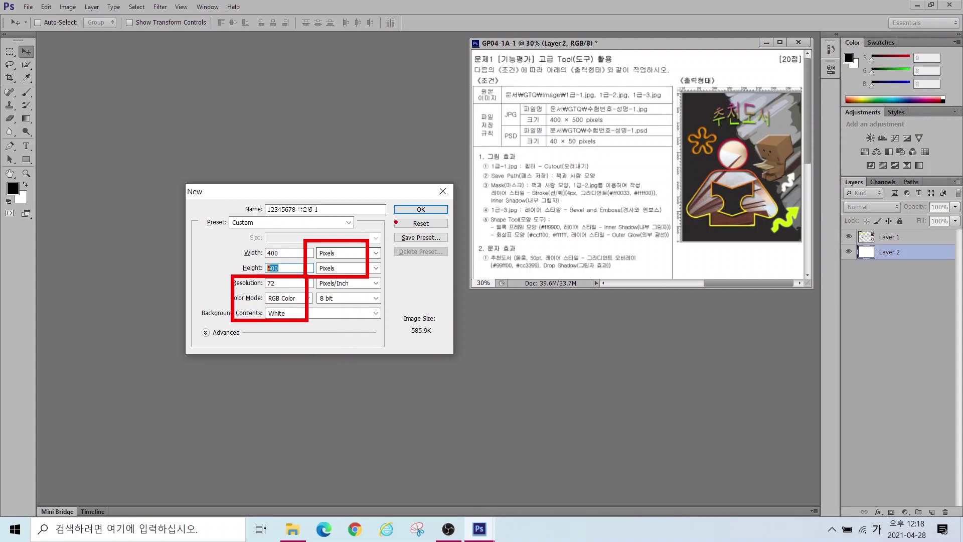
pyautogui.write('500')
pyautogui.click(404, 210)
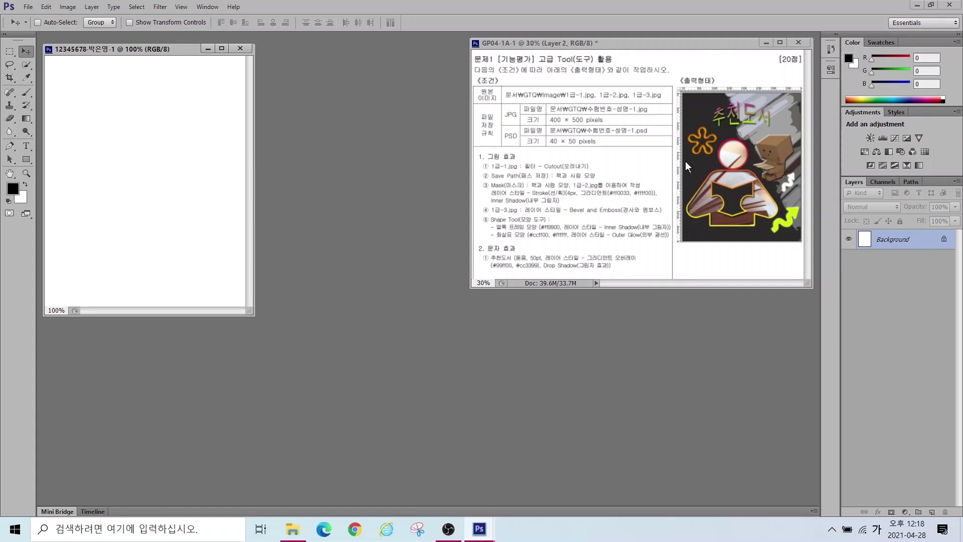
# Step: Turn on View > Rulers for the new document and bring up the Open dialog
pyautogui.moveTo(668, 75); pyautogui.dragTo(820, 98)
pyautogui.moveTo(658, 77); pyautogui.dragTo(686, 260)
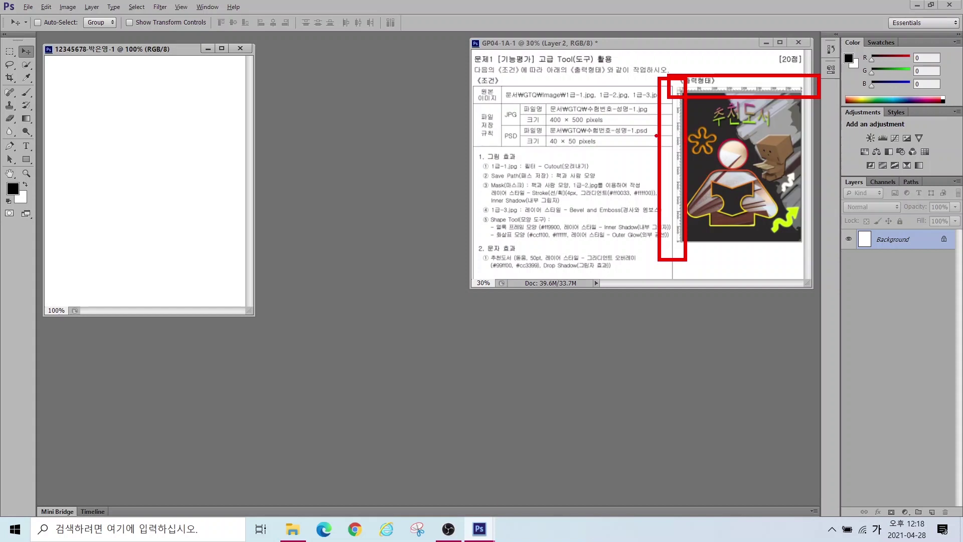
pyautogui.moveTo(655, 135); pyautogui.dragTo(844, 134)
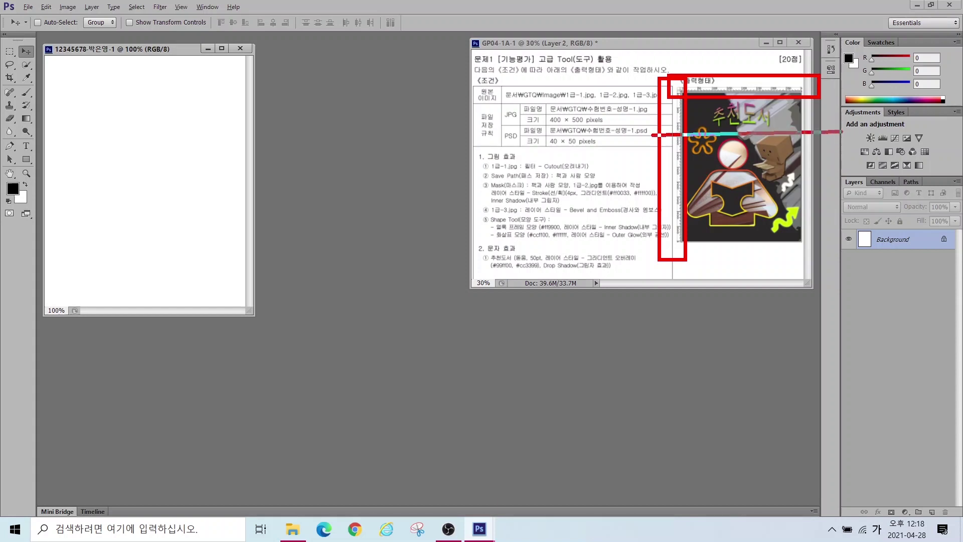
pyautogui.moveTo(767, 55); pyautogui.dragTo(769, 273)
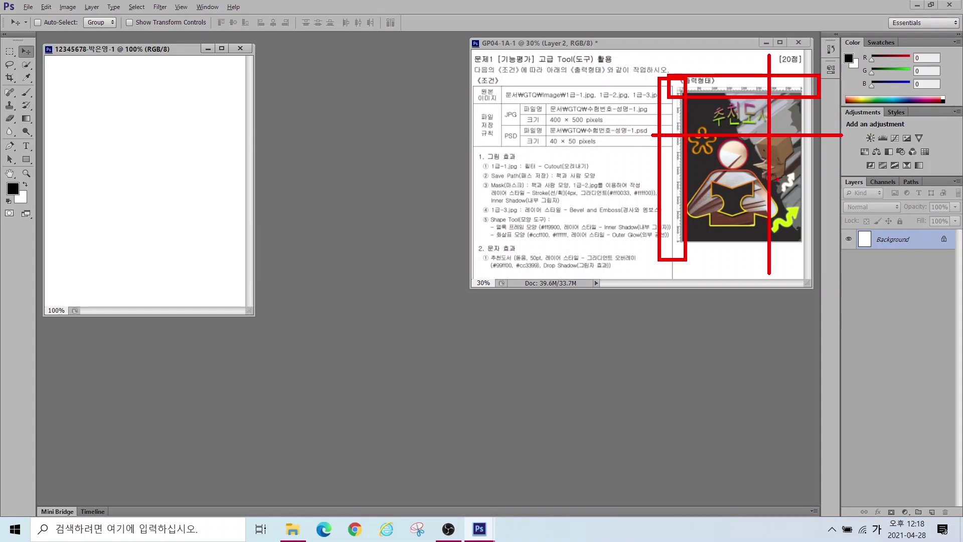
pyautogui.press('Escape')
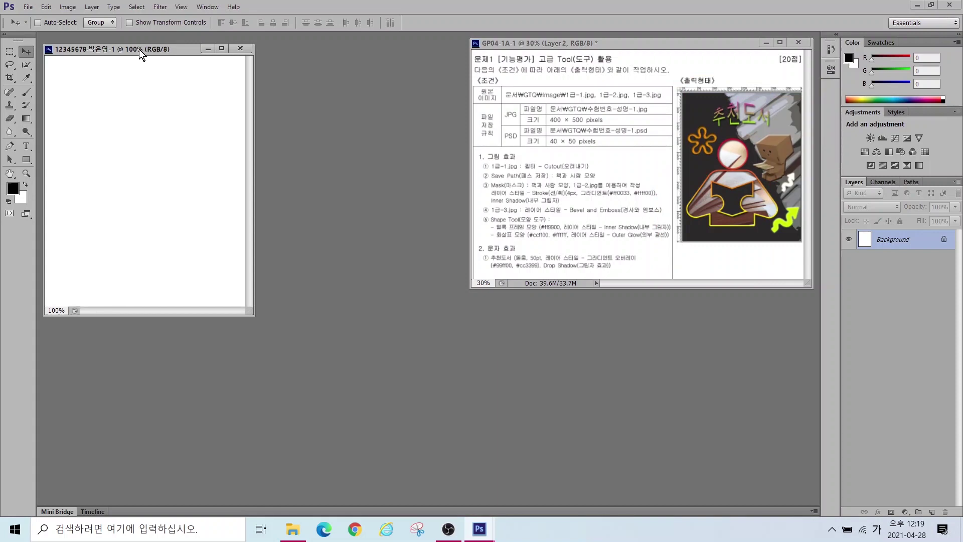
pyautogui.click(179, 8)
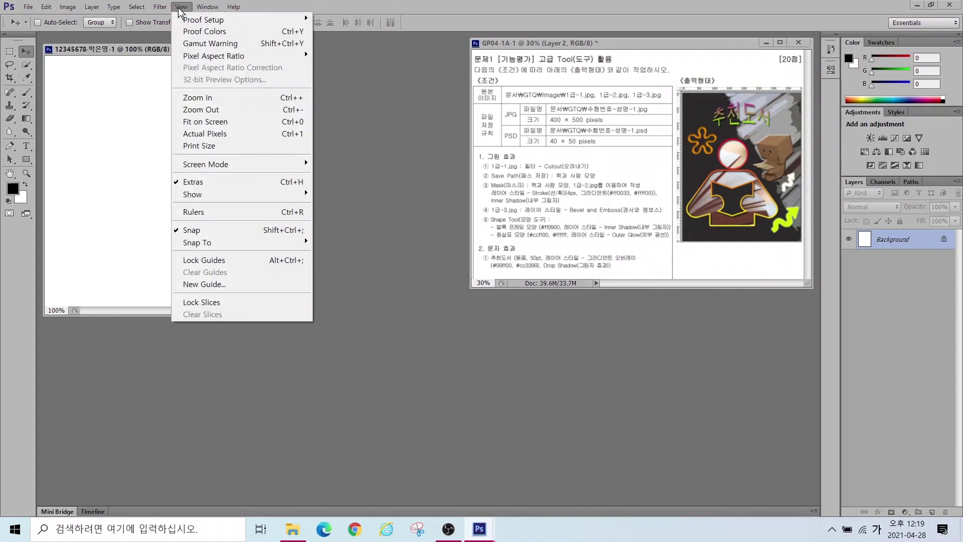
pyautogui.click(194, 213)
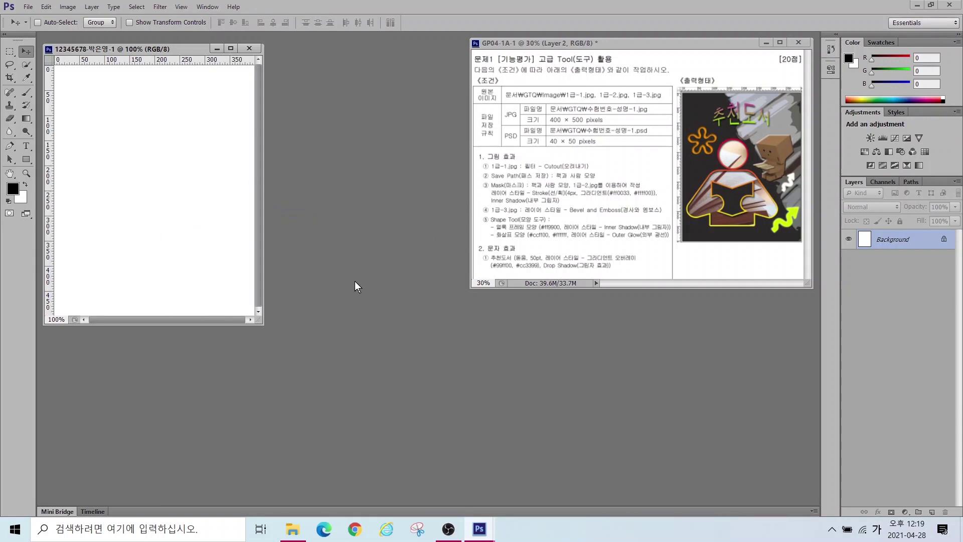
pyautogui.doubleClick(363, 217)
# Step: Cancel the first Open dialog and reopen it from the File menu
pyautogui.click(386, 160)
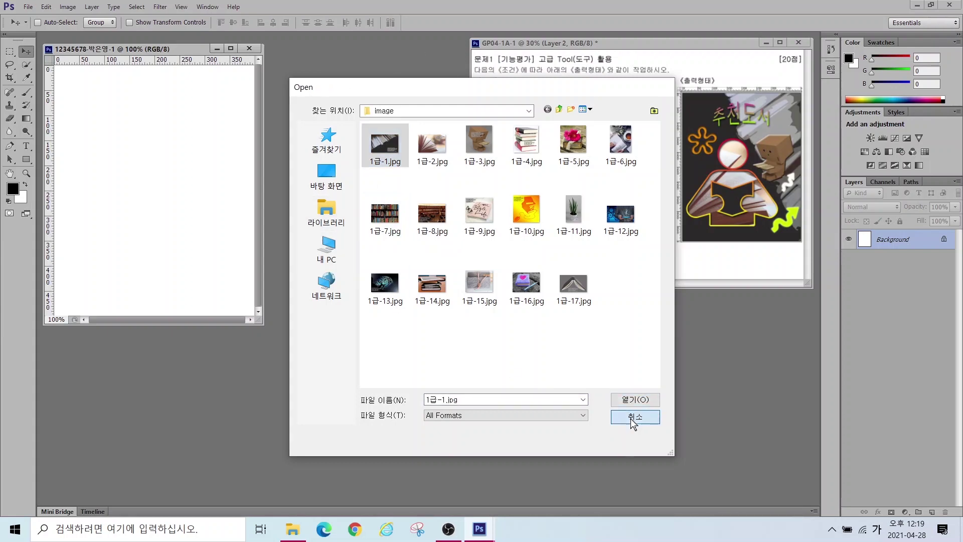
pyautogui.click(631, 418)
pyautogui.click(29, 7)
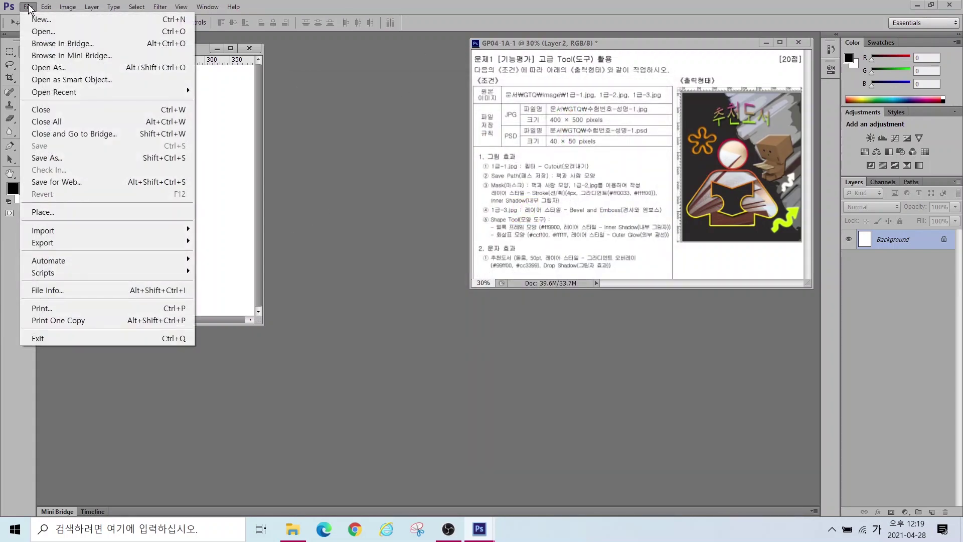
pyautogui.click(41, 31)
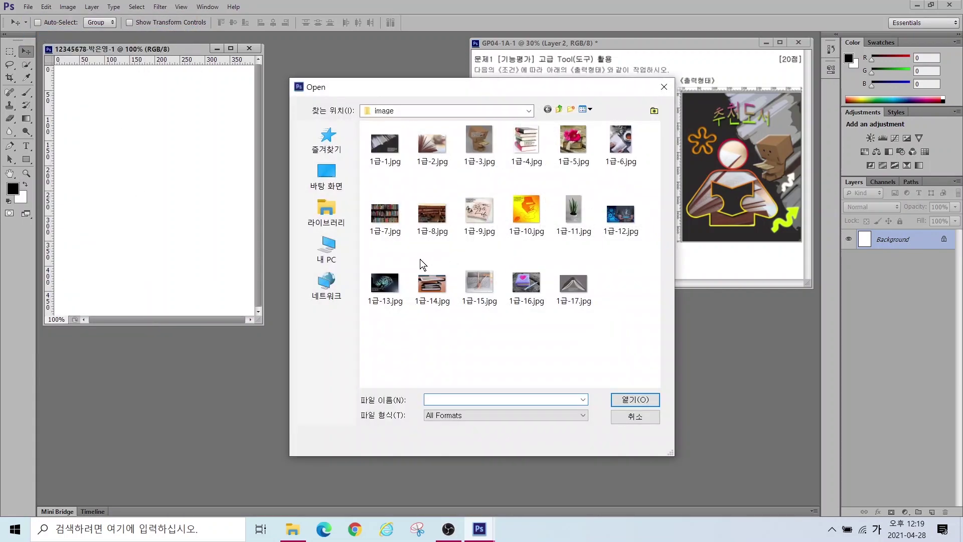
# Step: Browse to Libraries > 문서 > GTQ > image and open 1급-1.jpg
pyautogui.click(327, 213)
pyautogui.doubleClick(381, 132)
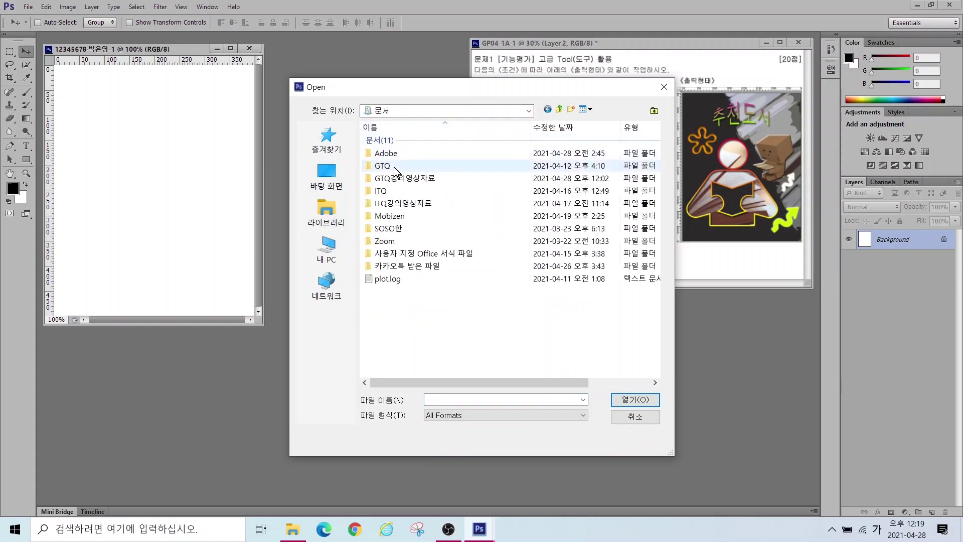
pyautogui.doubleClick(394, 167)
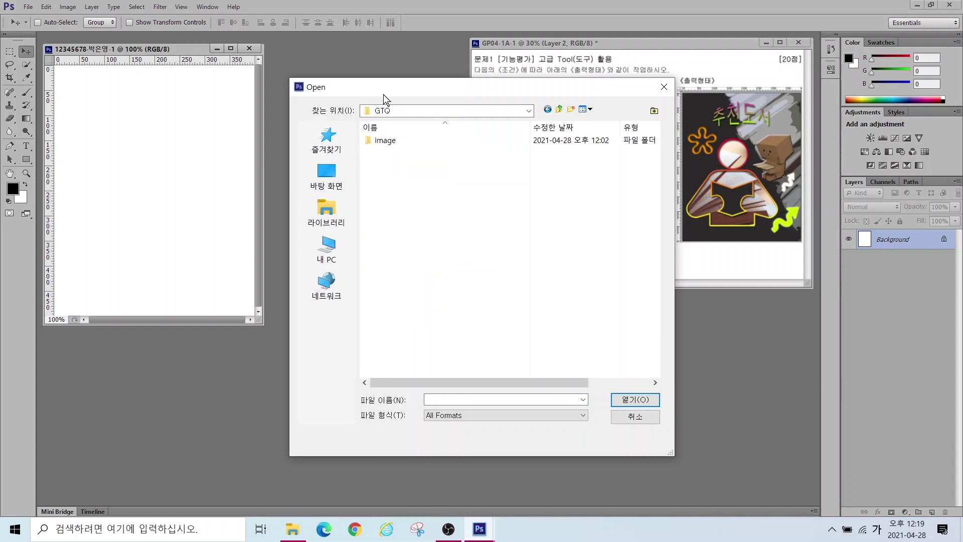
pyautogui.doubleClick(380, 141)
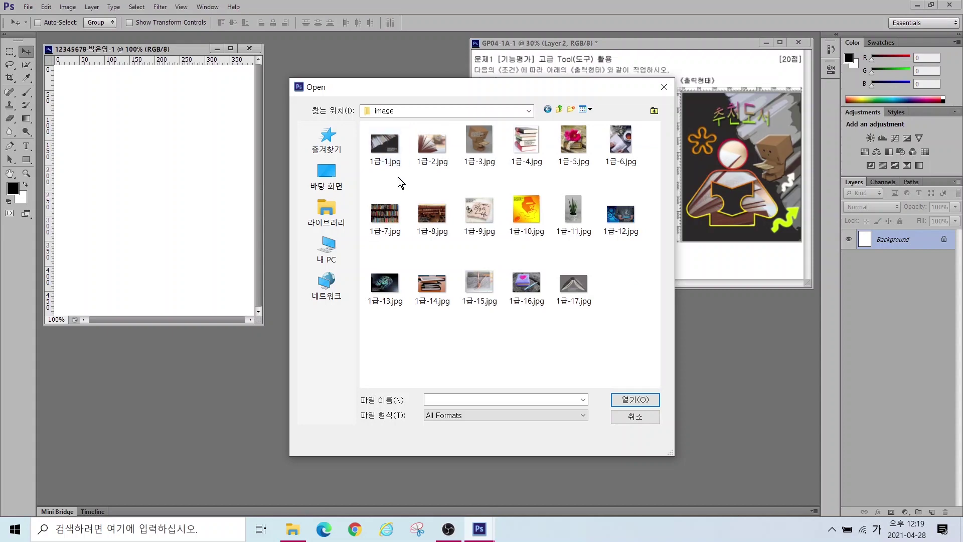
pyautogui.click(392, 166)
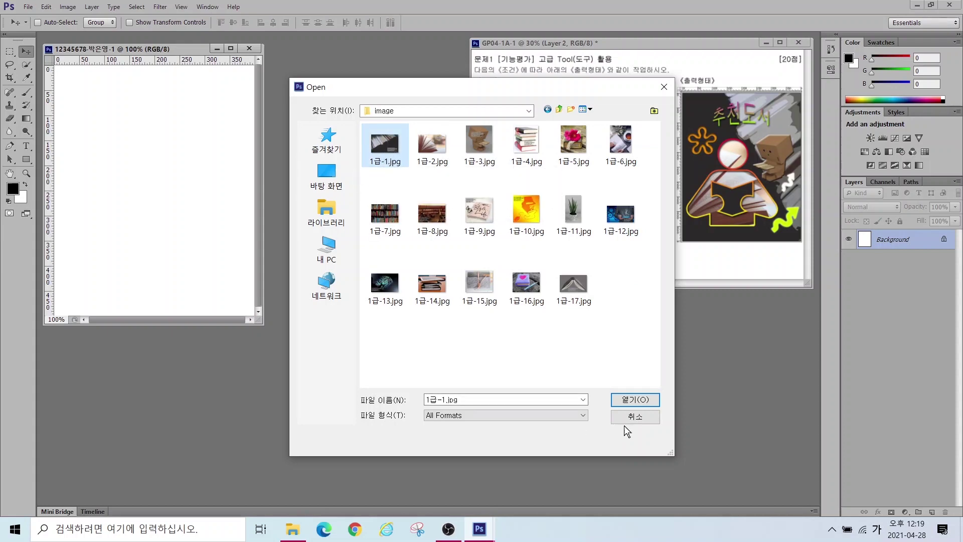
pyautogui.click(636, 399)
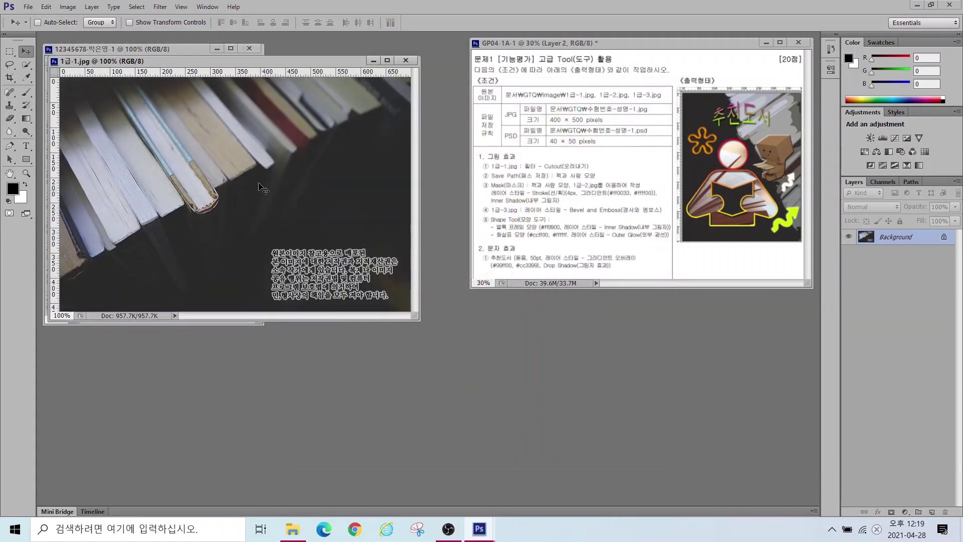
# Step: Move the 1급-1.jpg window toward the centre and open its Image Size settings
pyautogui.moveTo(254, 62); pyautogui.dragTo(456, 206)
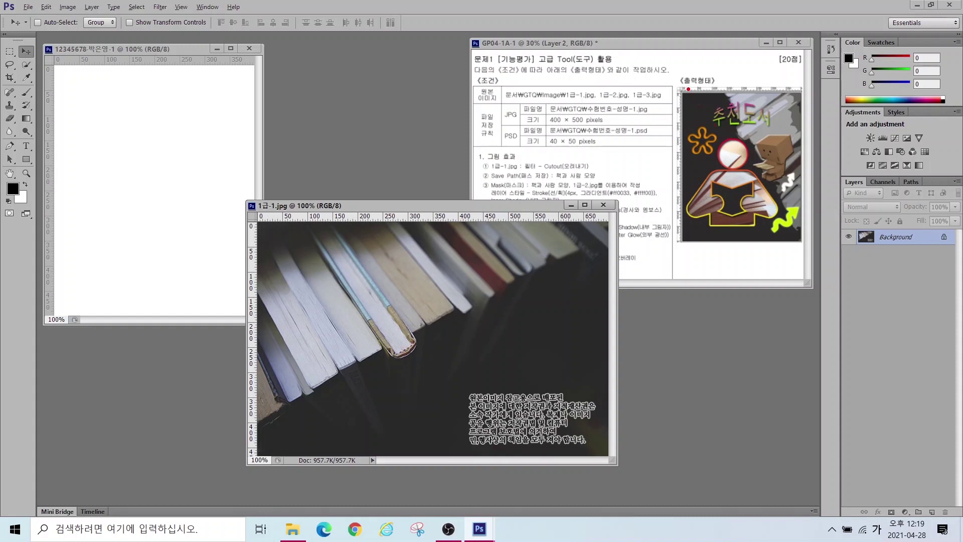
pyautogui.moveTo(680, 86)
pyautogui.mouseDown()
pyautogui.moveTo(775, 181)
pyautogui.moveTo(802, 268)
pyautogui.moveTo(801, 245)
pyautogui.mouseUp()
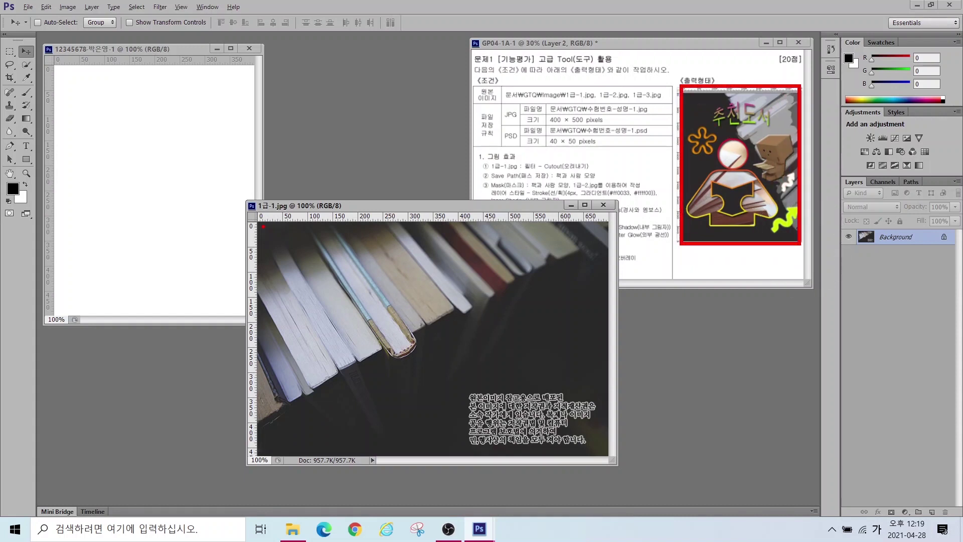
pyautogui.moveTo(263, 226)
pyautogui.mouseDown()
pyautogui.moveTo(531, 419)
pyautogui.moveTo(606, 445)
pyautogui.mouseUp()
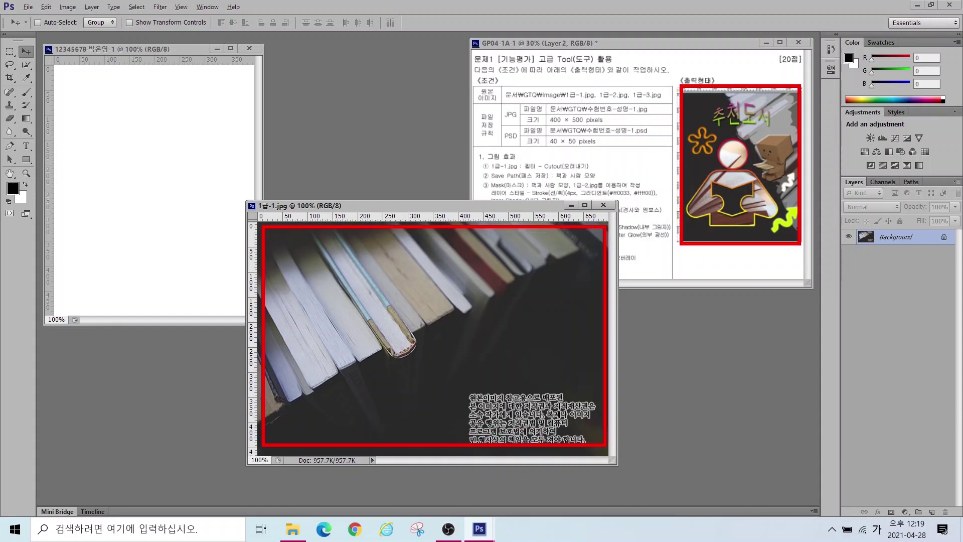
pyautogui.press('Escape')
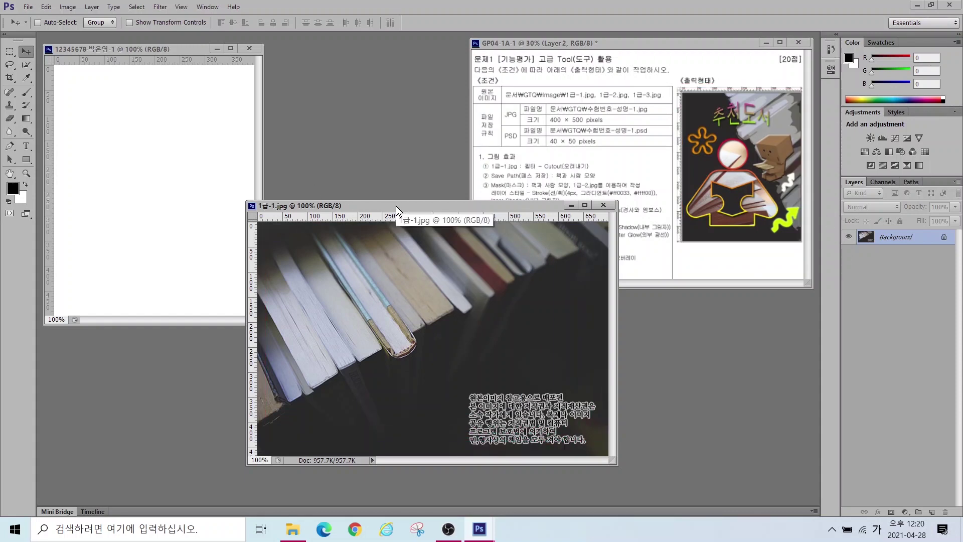
pyautogui.click(67, 7)
pyautogui.click(84, 100)
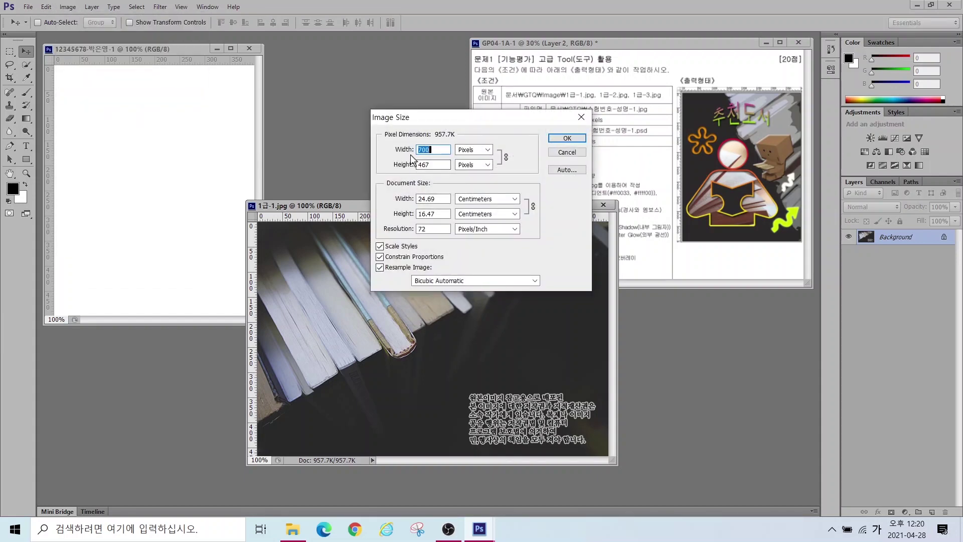
pyautogui.press('alt')
pyautogui.moveTo(256, 327)
pyautogui.mouseDown()
pyautogui.moveTo(630, 339)
pyautogui.moveTo(620, 327)
pyautogui.moveTo(599, 362)
pyautogui.mouseUp()
pyautogui.moveTo(290, 316)
pyautogui.mouseDown()
pyautogui.moveTo(257, 340)
pyautogui.moveTo(296, 354)
pyautogui.mouseUp()
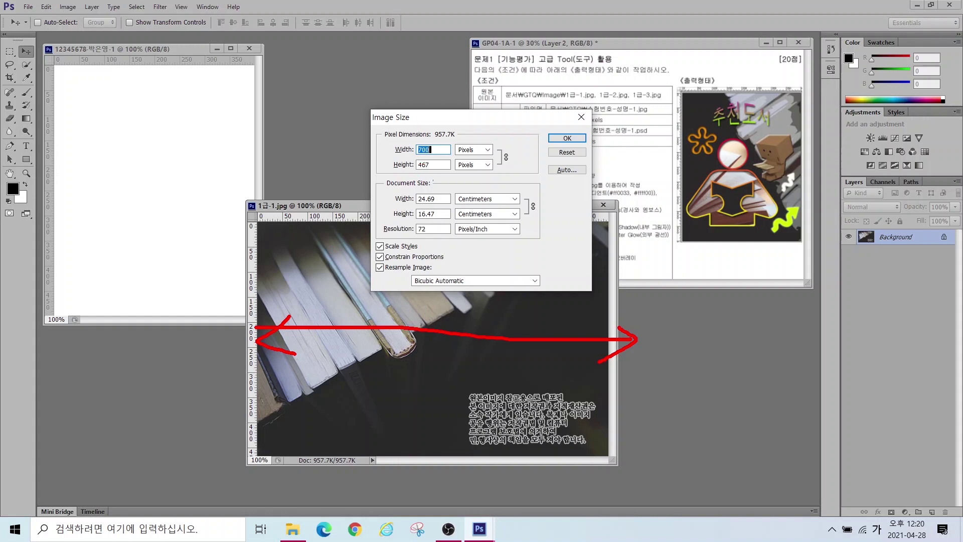
pyautogui.press('Escape')
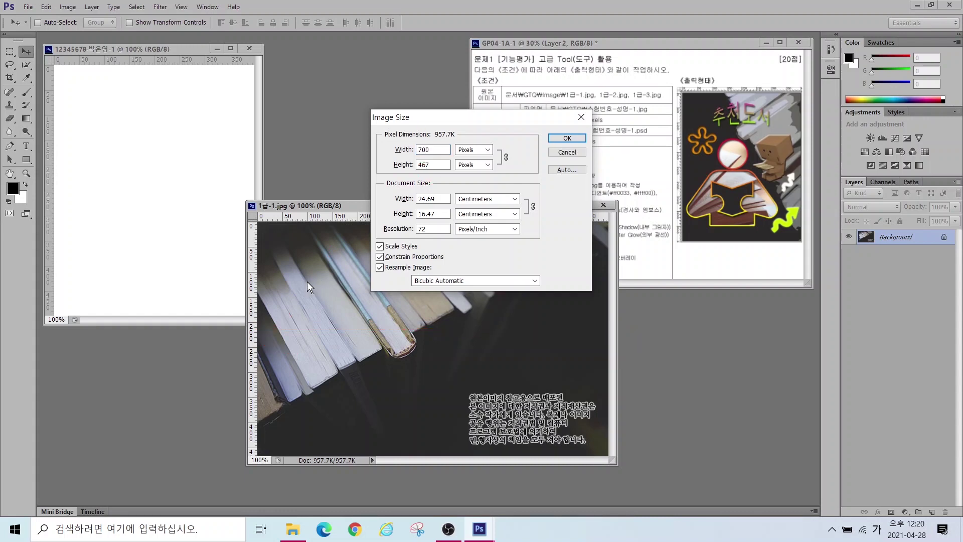
# Step: Set the height to 400 pixels with proportions constrained, resizing the photo to 600 × 400
pyautogui.doubleClick(436, 152)
pyautogui.write('500')
pyautogui.click(434, 164)
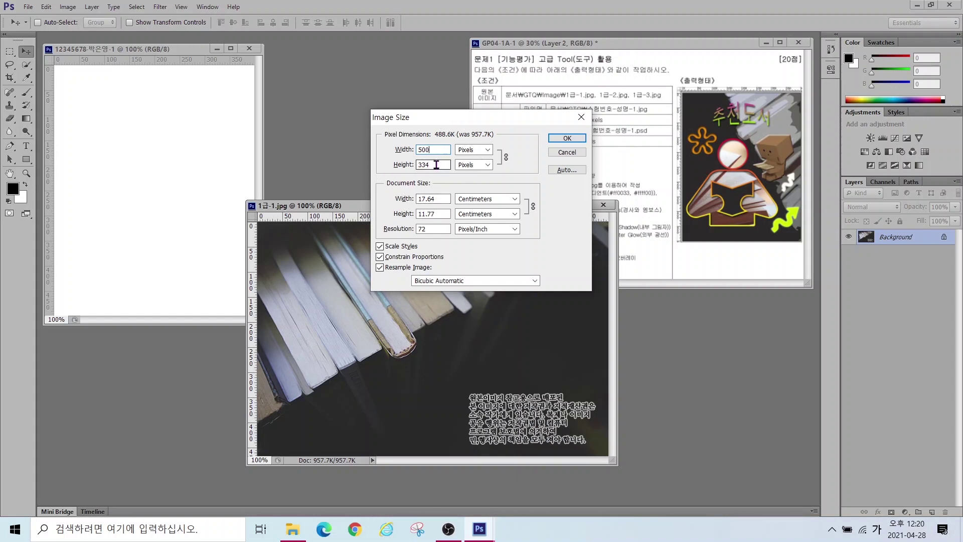
pyautogui.doubleClick(435, 165)
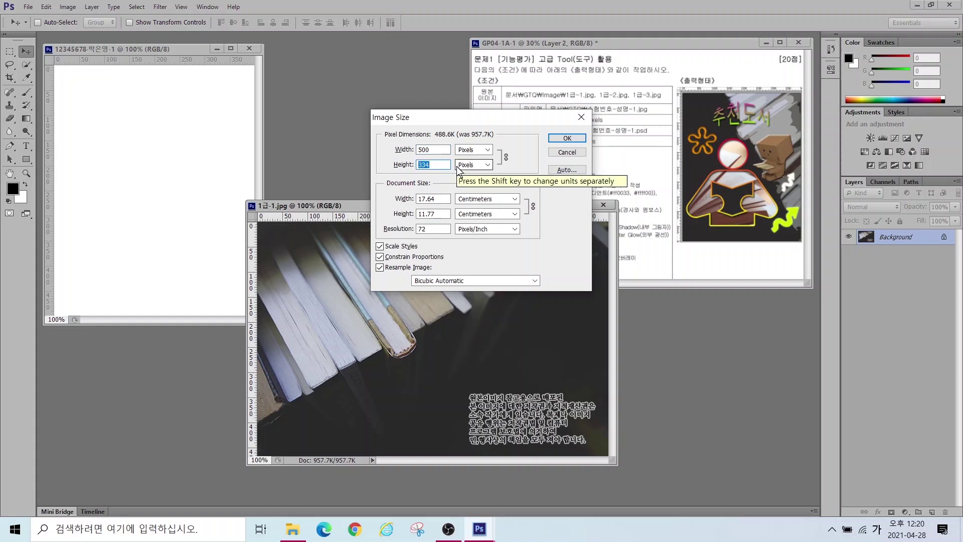
pyautogui.write('400')
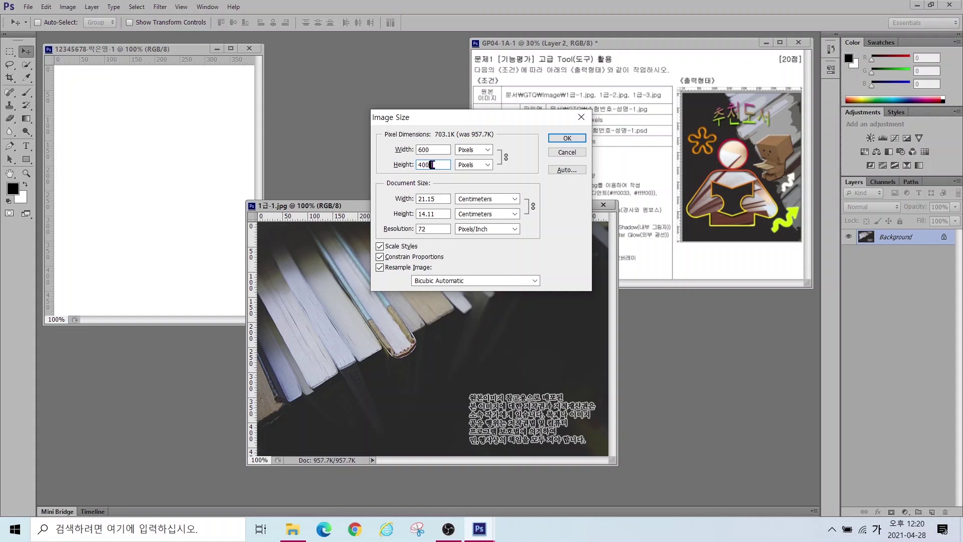
pyautogui.press('alt')
pyautogui.moveTo(269, 89)
pyautogui.mouseDown()
pyautogui.moveTo(297, 150)
pyautogui.moveTo(282, 135)
pyautogui.mouseUp()
pyautogui.moveTo(271, 95); pyautogui.dragTo(335, 94)
pyautogui.moveTo(325, 182)
pyautogui.mouseDown()
pyautogui.moveTo(328, 217)
pyautogui.moveTo(303, 269)
pyautogui.mouseUp()
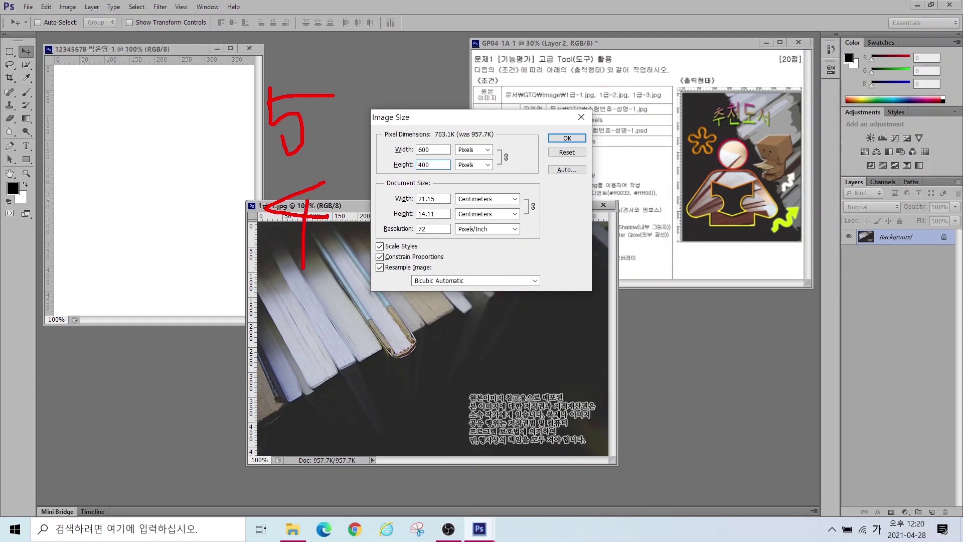
pyautogui.moveTo(413, 165)
pyautogui.mouseDown()
pyautogui.moveTo(381, 196)
pyautogui.moveTo(320, 227)
pyautogui.mouseUp()
pyautogui.moveTo(382, 227); pyautogui.dragTo(321, 229)
pyautogui.moveTo(387, 170); pyautogui.dragTo(401, 168)
pyautogui.press('Escape')
pyautogui.click(563, 137)
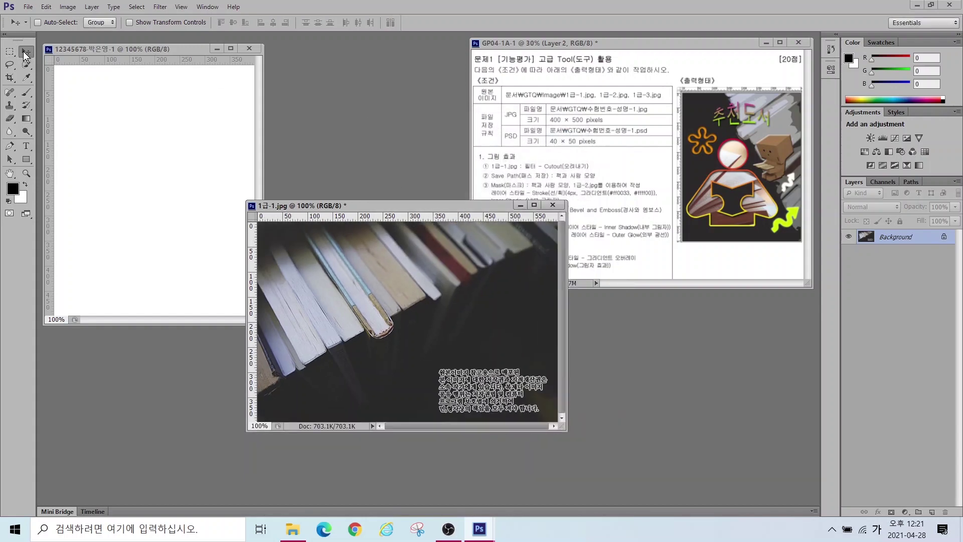
# Step: Bring the book photo in as Layer 1, rotated 90° and moved up-left; close 1급-1.jpg unsaved
pyautogui.moveTo(292, 289); pyautogui.dragTo(146, 209)
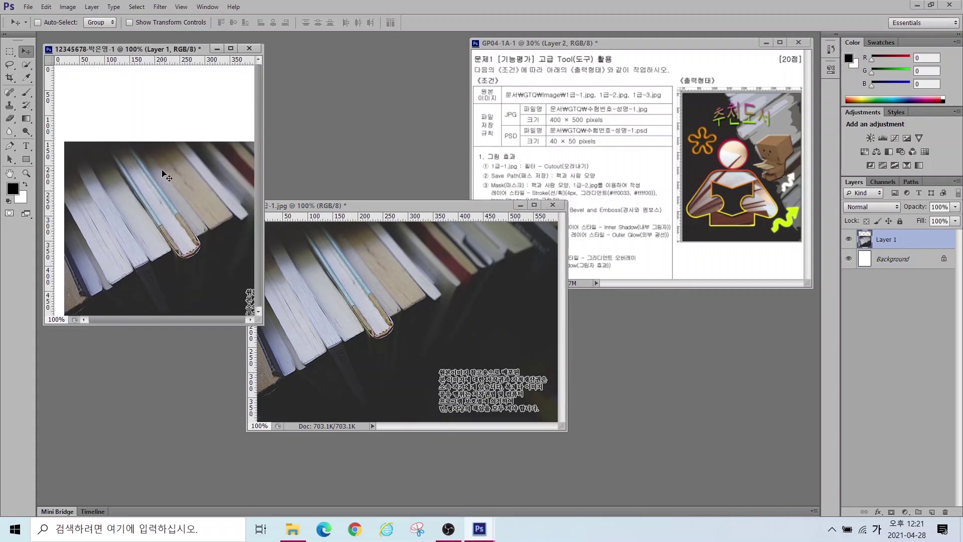
pyautogui.hotkey('ctrl', 't')
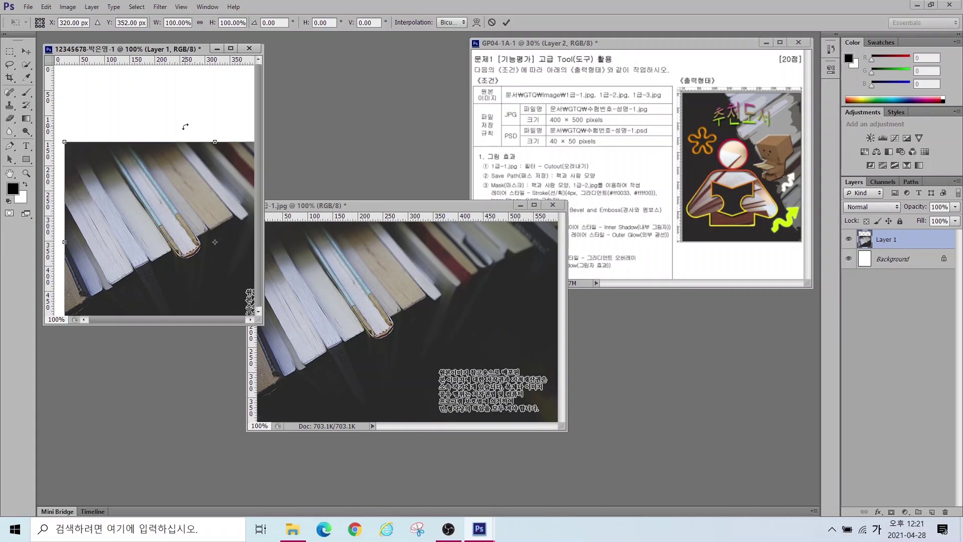
pyautogui.moveTo(192, 125); pyautogui.dragTo(273, 237)
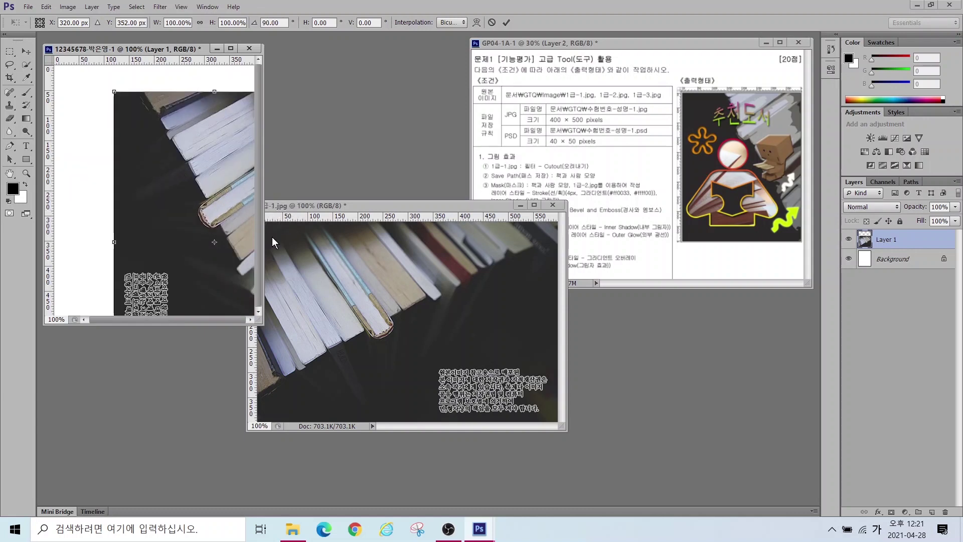
pyautogui.moveTo(199, 145); pyautogui.dragTo(137, 114)
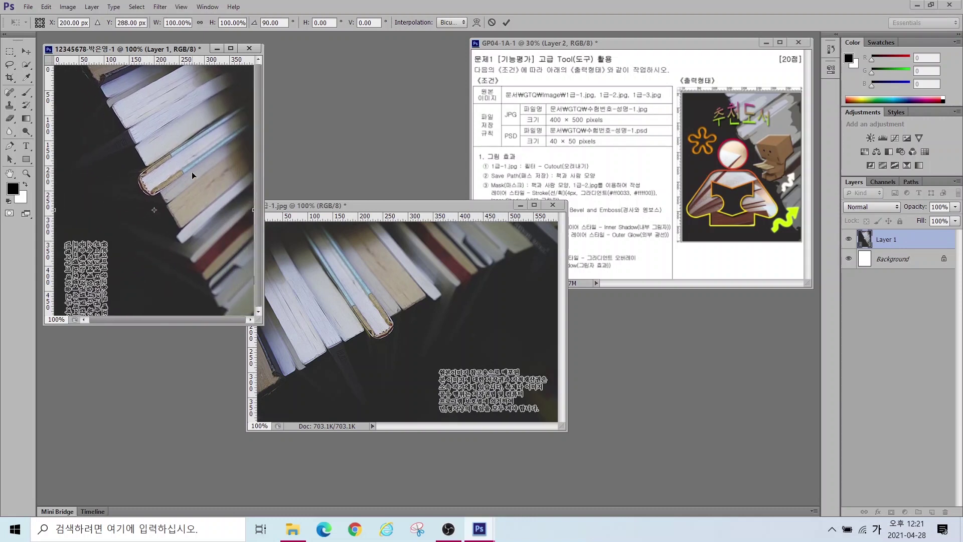
pyautogui.press('Return')
pyautogui.click(558, 205)
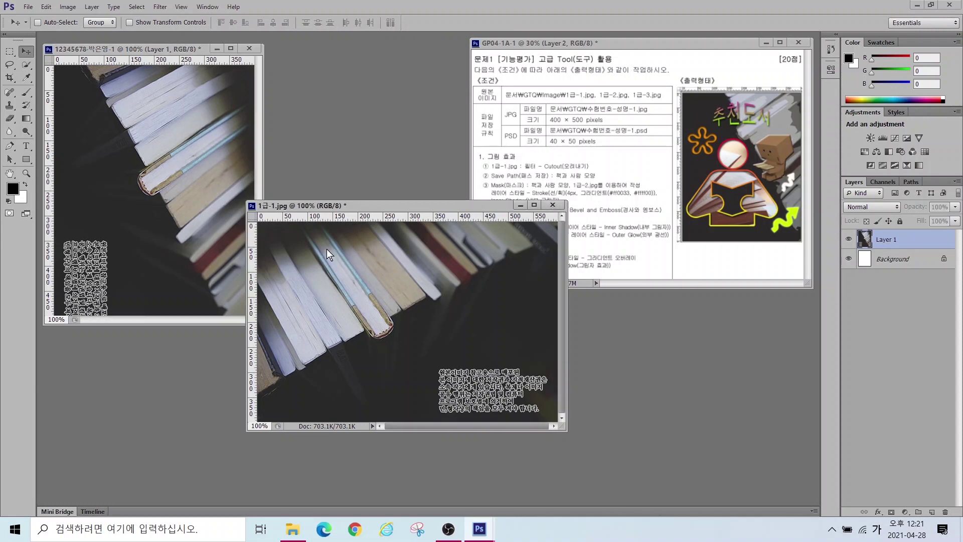
pyautogui.click(483, 202)
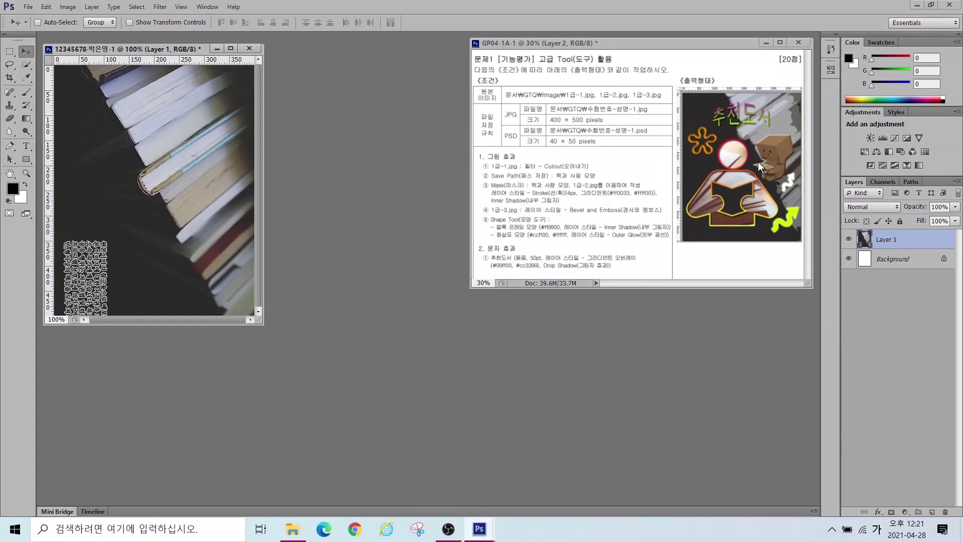
# Step: Rename the book photo layer from Layer 1 to 1-1
pyautogui.click(884, 246)
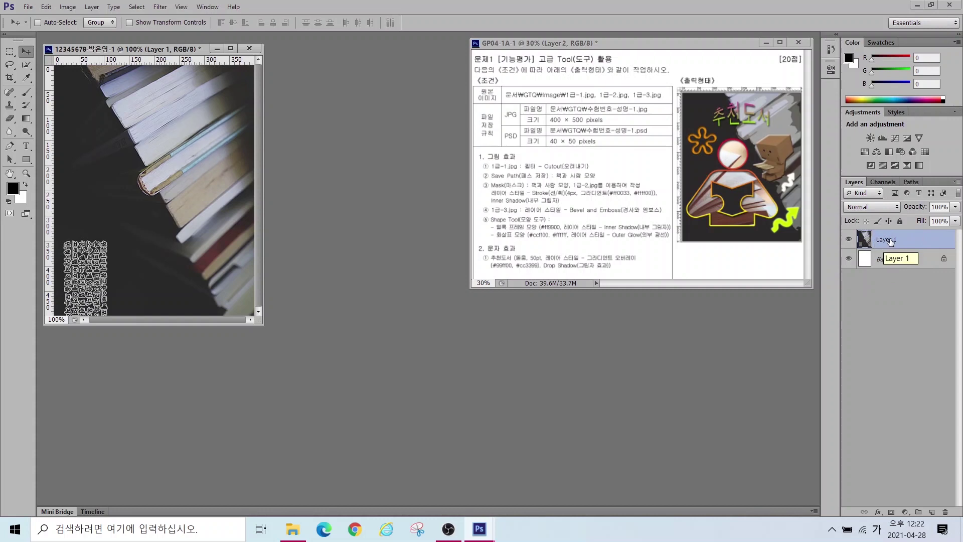
pyautogui.doubleClick(884, 240)
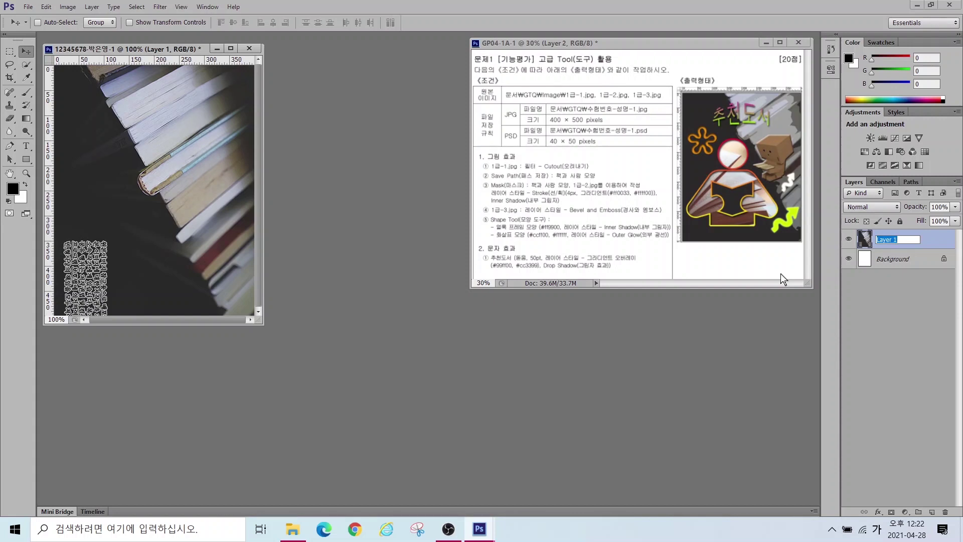
pyautogui.write('1-1')
pyautogui.press('Return')
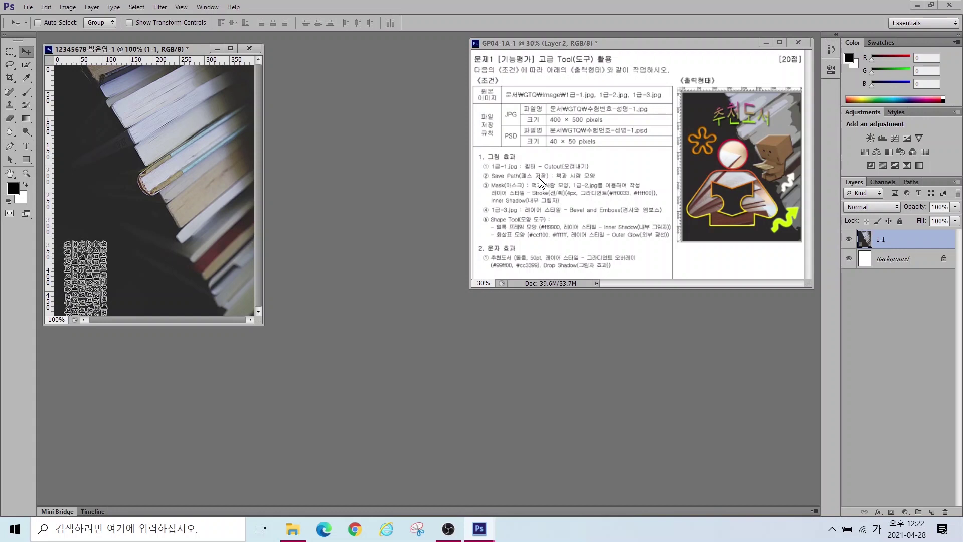
# Step: Apply the Filter Gallery's Artistic > Cutout filter (4 levels, simplicity 4, fidelity 2) to the 1-1 layer
pyautogui.click(159, 7)
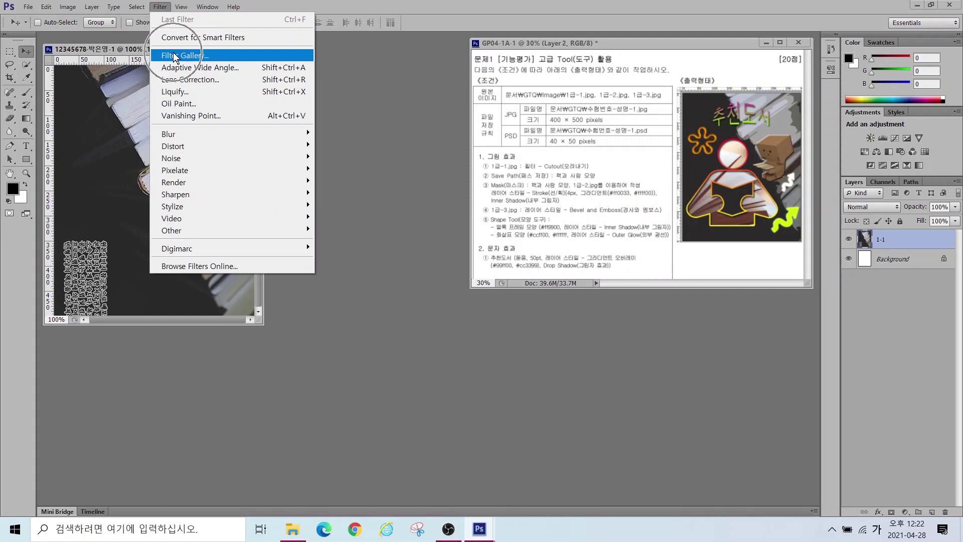
pyautogui.click(175, 57)
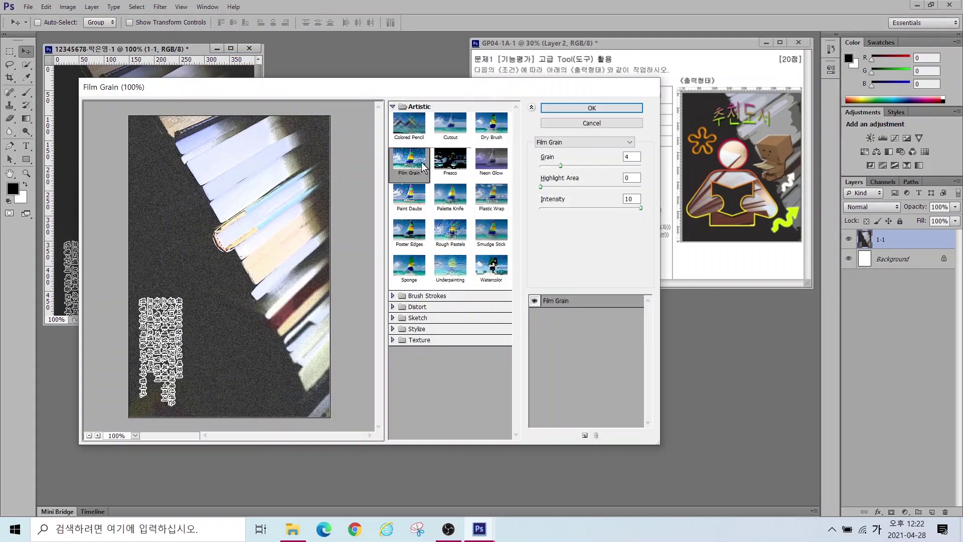
pyautogui.click(412, 106)
pyautogui.click(444, 123)
pyautogui.click(444, 123)
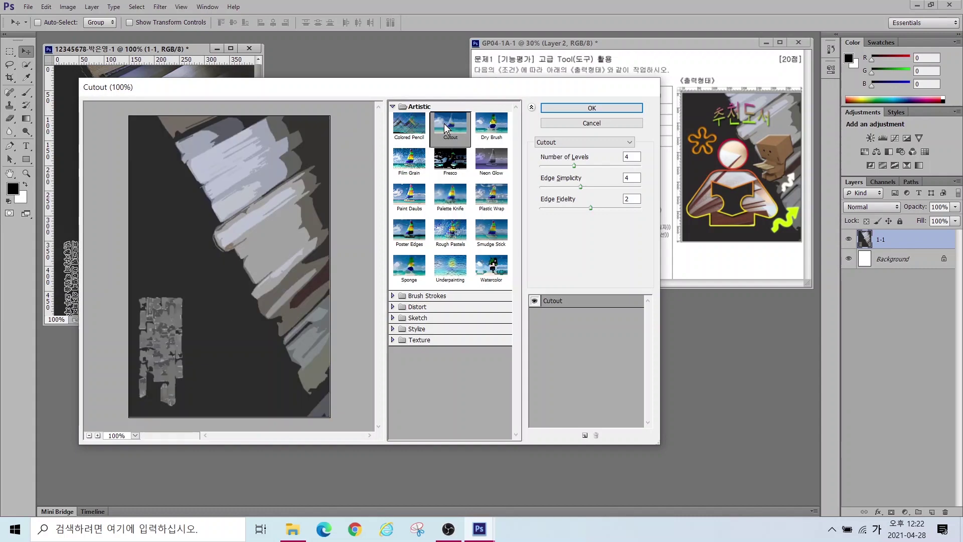
pyautogui.click(566, 108)
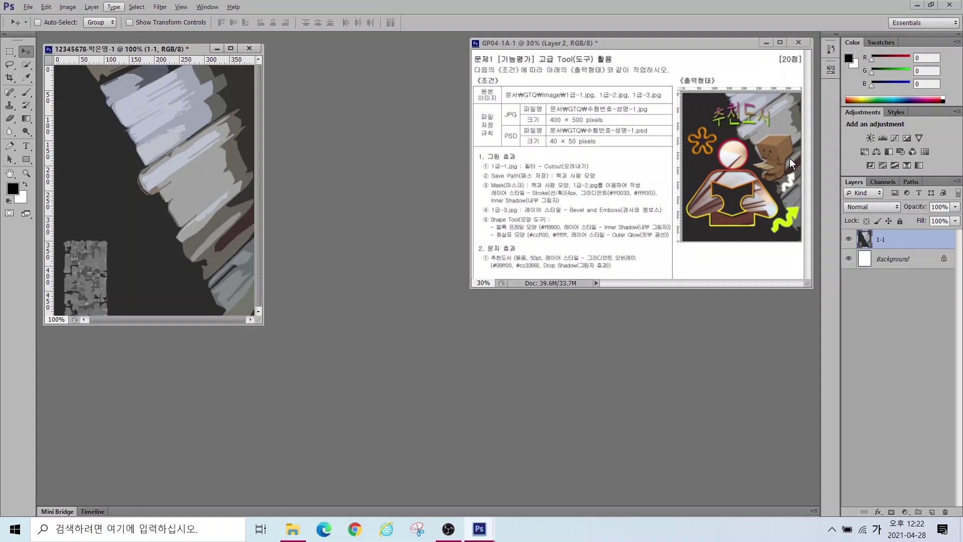
# Step: Free-transform the Cutout book layer to about 114% so it fills the 400 × 500 canvas
pyautogui.moveTo(261, 322); pyautogui.dragTo(466, 497)
pyautogui.hotkey('ctrl', 't')
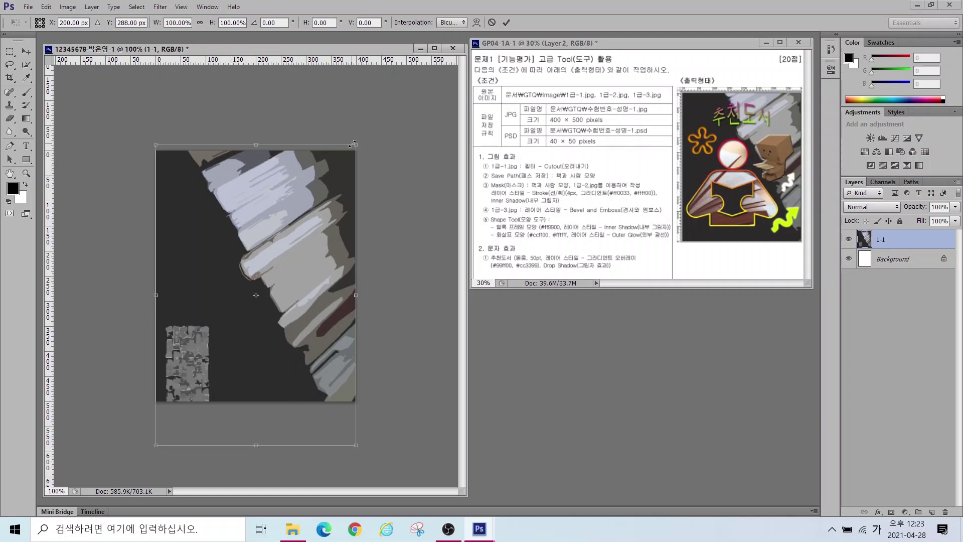
pyautogui.moveTo(355, 146); pyautogui.dragTo(410, 103)
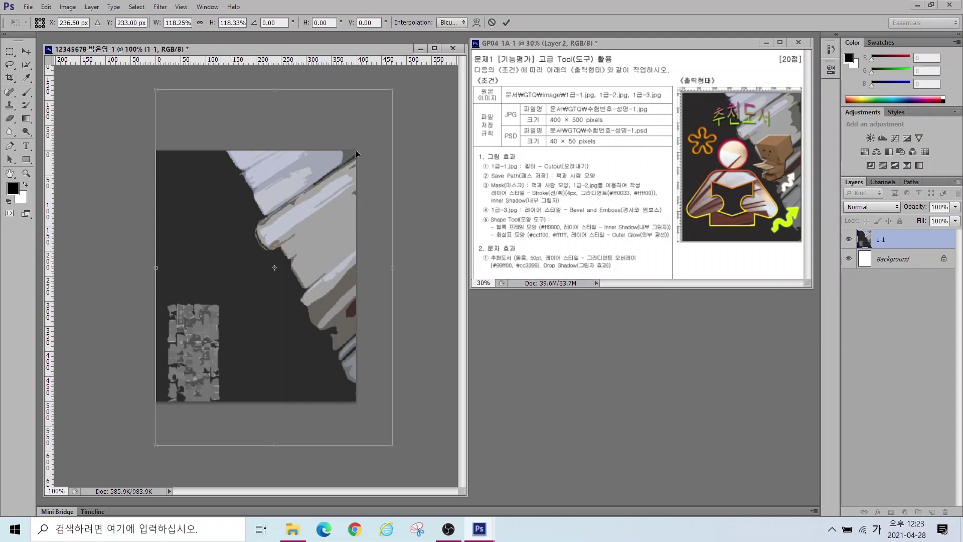
pyautogui.moveTo(309, 226); pyautogui.dragTo(304, 230)
pyautogui.moveTo(387, 93); pyautogui.dragTo(374, 112)
pyautogui.moveTo(305, 367); pyautogui.dragTo(299, 345)
pyautogui.press('Return')
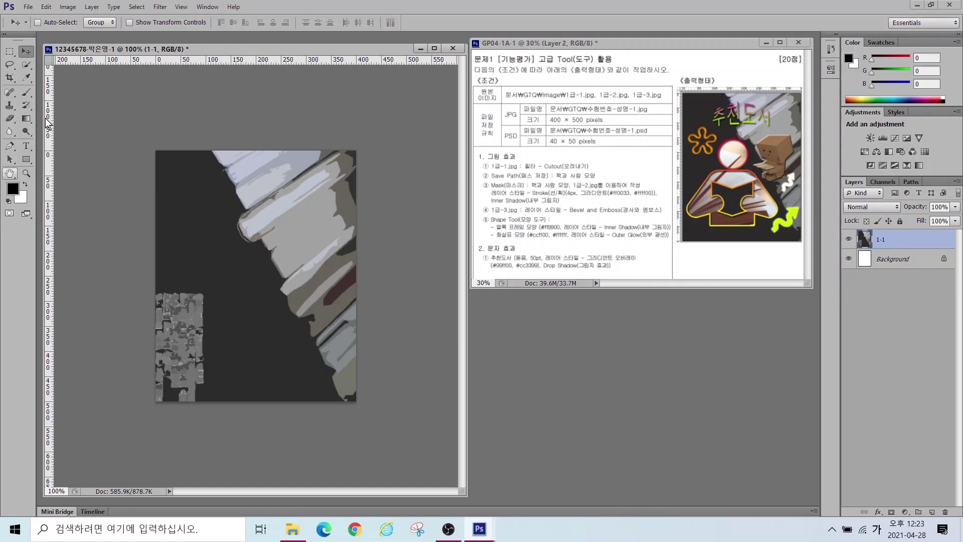
pyautogui.doubleClick(9, 174)
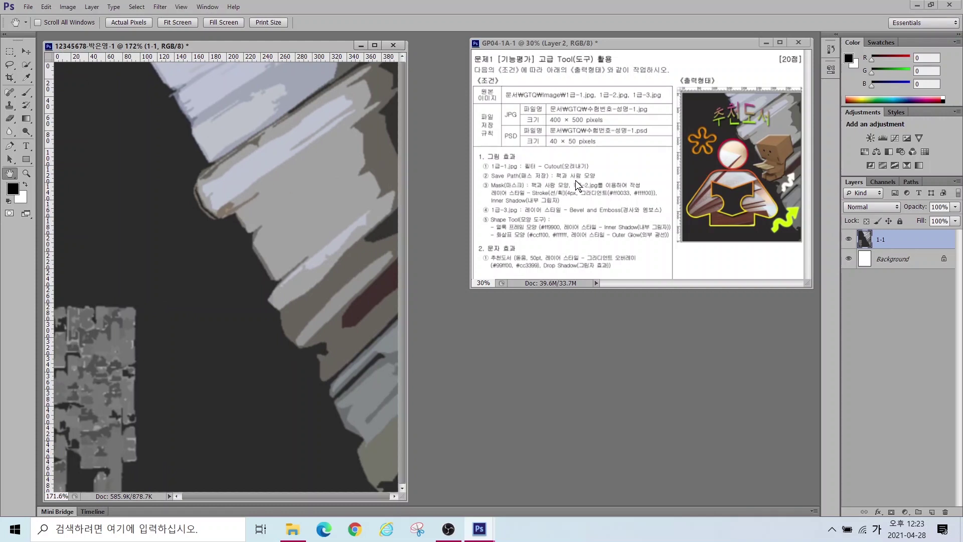
# Step: Hide the 1-1 book layer to reveal the blank white canvas
pyautogui.moveTo(758, 243)
pyautogui.mouseDown()
pyautogui.moveTo(680, 245)
pyautogui.moveTo(701, 148)
pyautogui.moveTo(805, 161)
pyautogui.moveTo(766, 262)
pyautogui.moveTo(740, 266)
pyautogui.mouseUp()
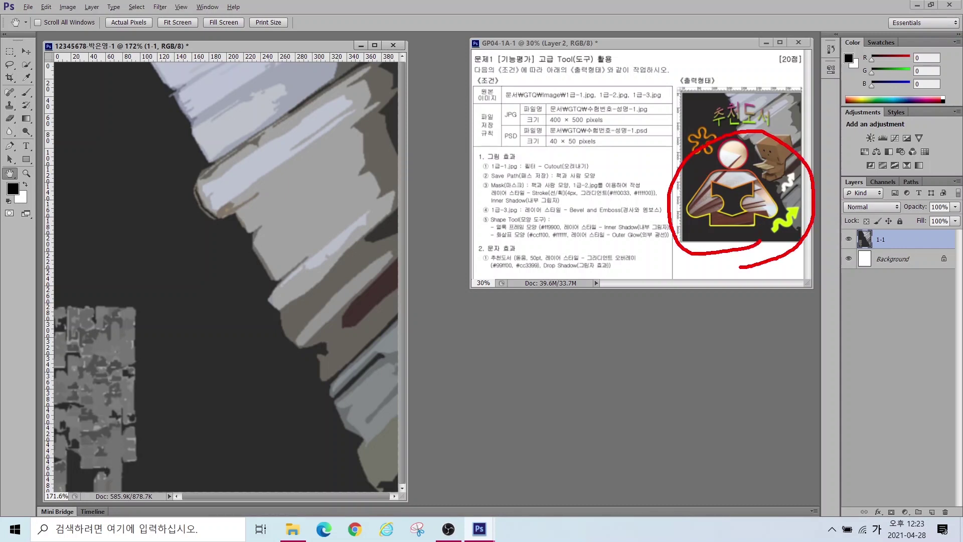
pyautogui.press('Escape')
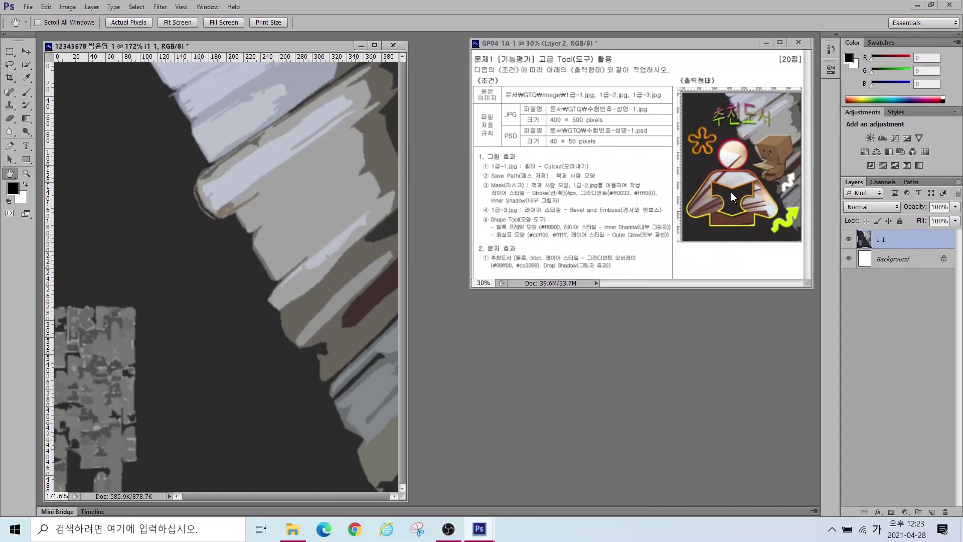
pyautogui.press('ctrl')
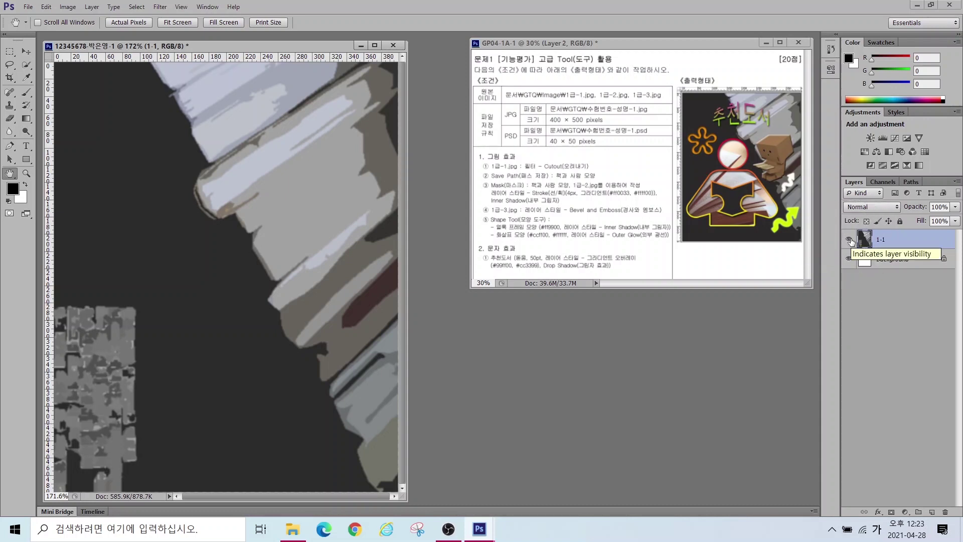
pyautogui.click(849, 241)
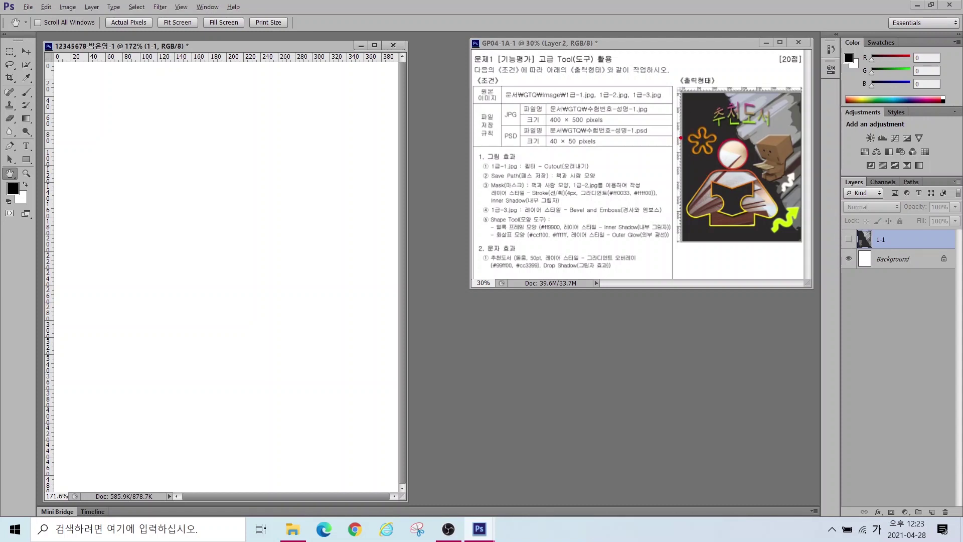
# Step: Drag a horizontal guide and a vertical guide near 320 px onto the canvas
pyautogui.moveTo(676, 140); pyautogui.dragTo(807, 141)
pyautogui.moveTo(782, 72); pyautogui.dragTo(782, 303)
pyautogui.click(145, 56)
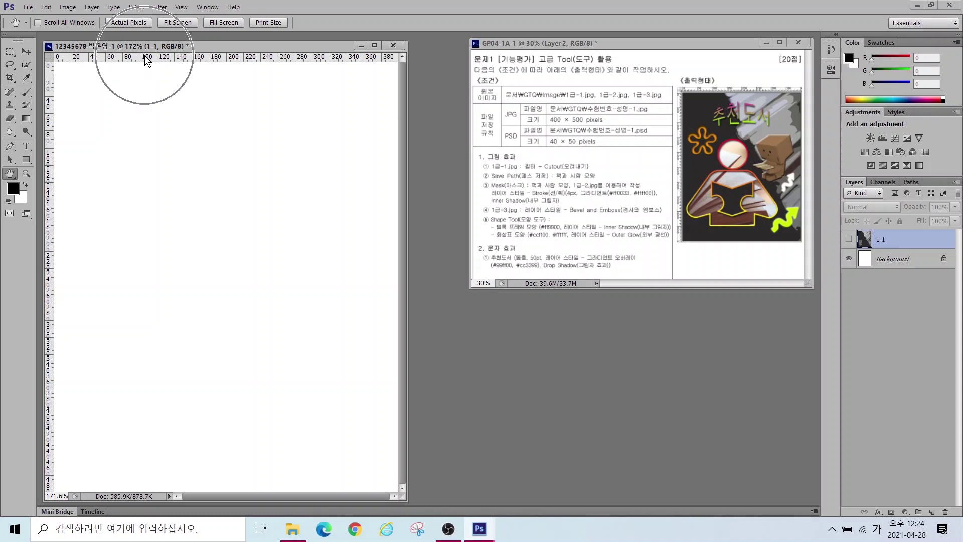
pyautogui.moveTo(145, 55); pyautogui.dragTo(140, 202)
pyautogui.press('Escape')
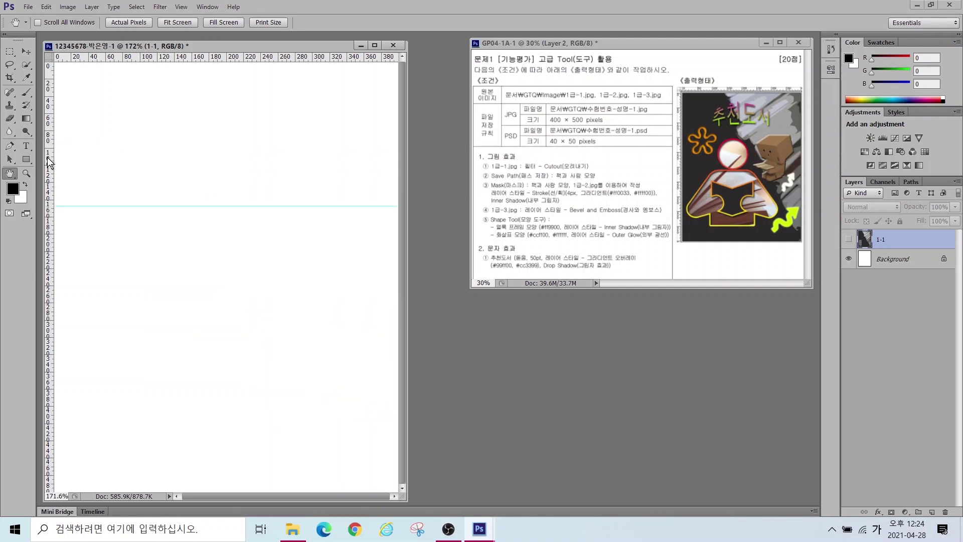
pyautogui.moveTo(50, 161); pyautogui.dragTo(328, 176)
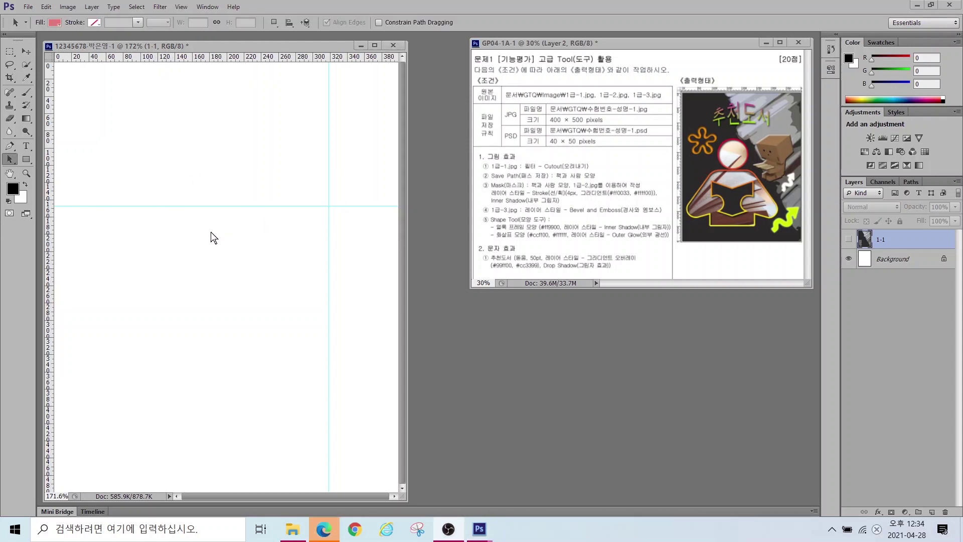
# Step: Change the guide colour from Cyan to Light Red in Guides, Grid & Slices preferences
pyautogui.click(46, 6)
pyautogui.moveTo(68, 466)
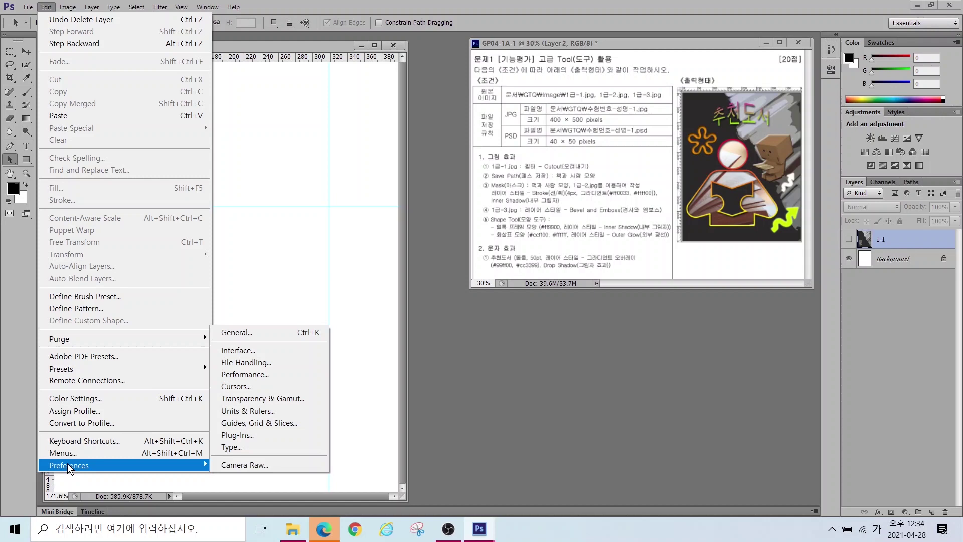
pyautogui.click(241, 424)
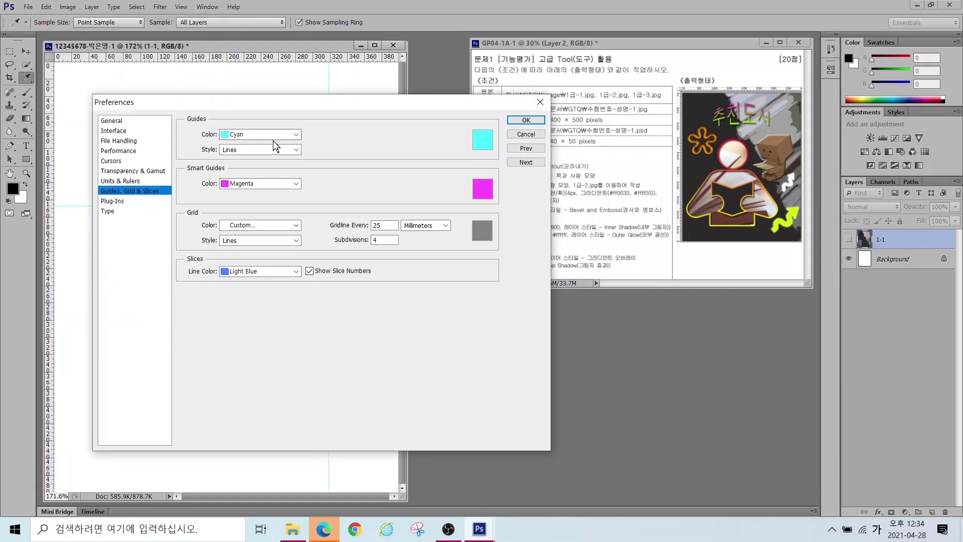
pyautogui.press('ctrl')
pyautogui.press('ctrl')
pyautogui.click(243, 137)
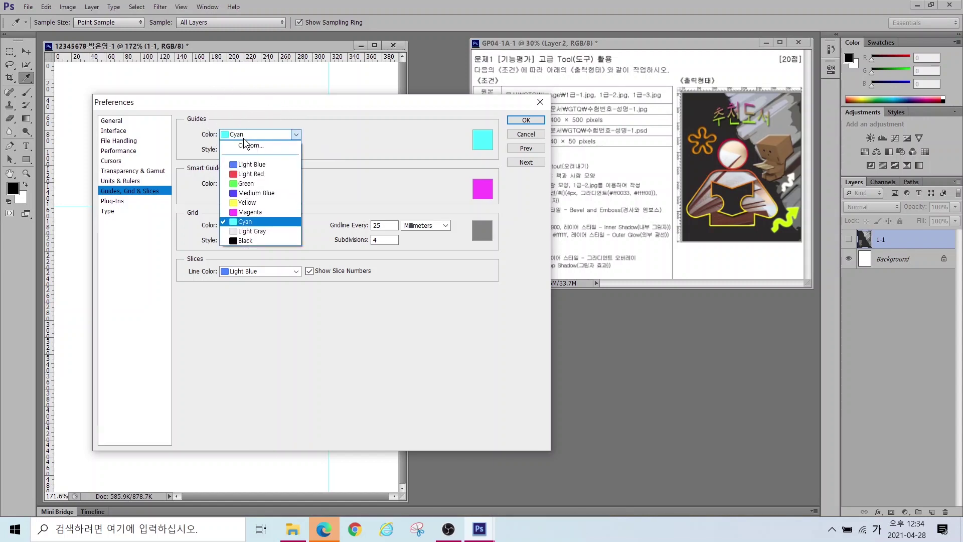
pyautogui.click(240, 174)
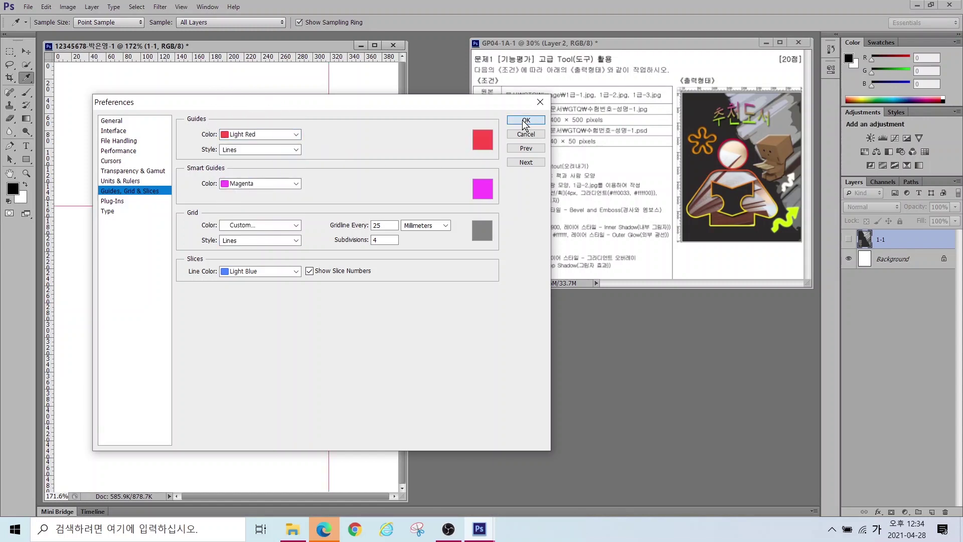
pyautogui.click(524, 122)
pyautogui.press('a')
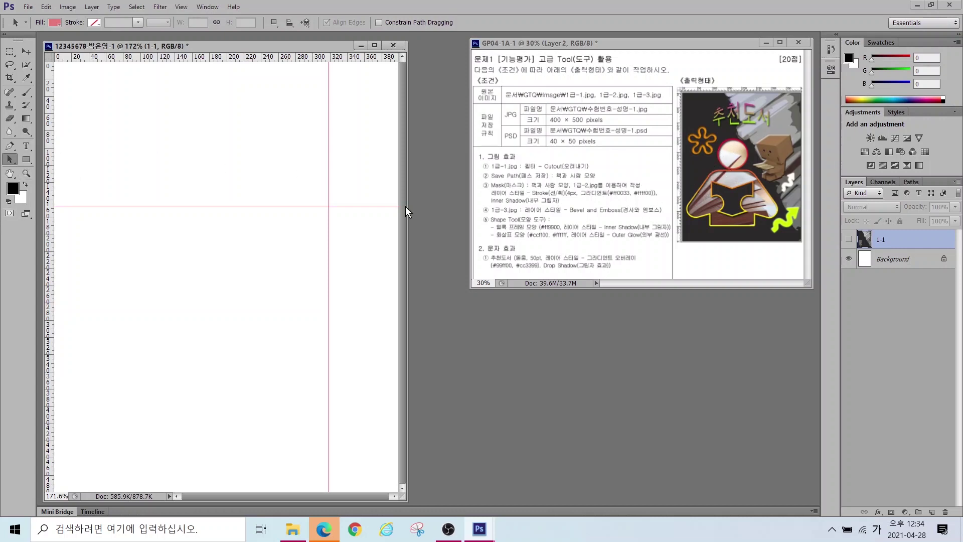
# Step: Draw a black circle on layer Ellipse 1 below the horizontal guide, nudging it slightly right
pyautogui.click(26, 160)
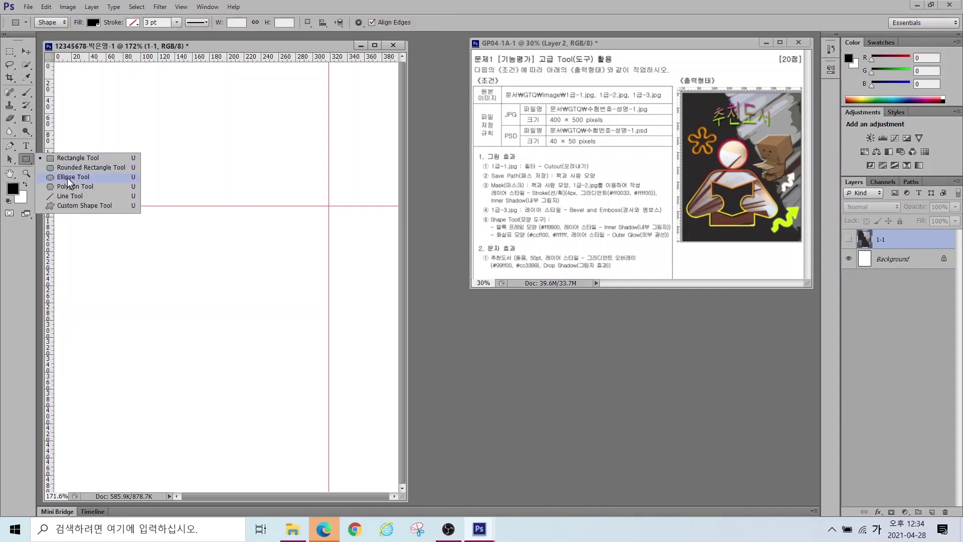
pyautogui.click(68, 178)
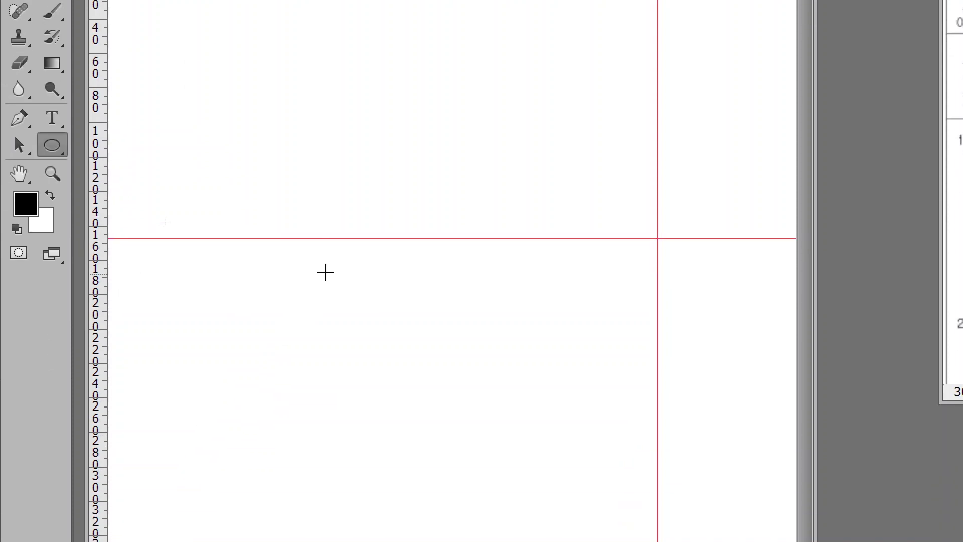
pyautogui.moveTo(284, 238); pyautogui.dragTo(449, 371)
pyautogui.press('v')
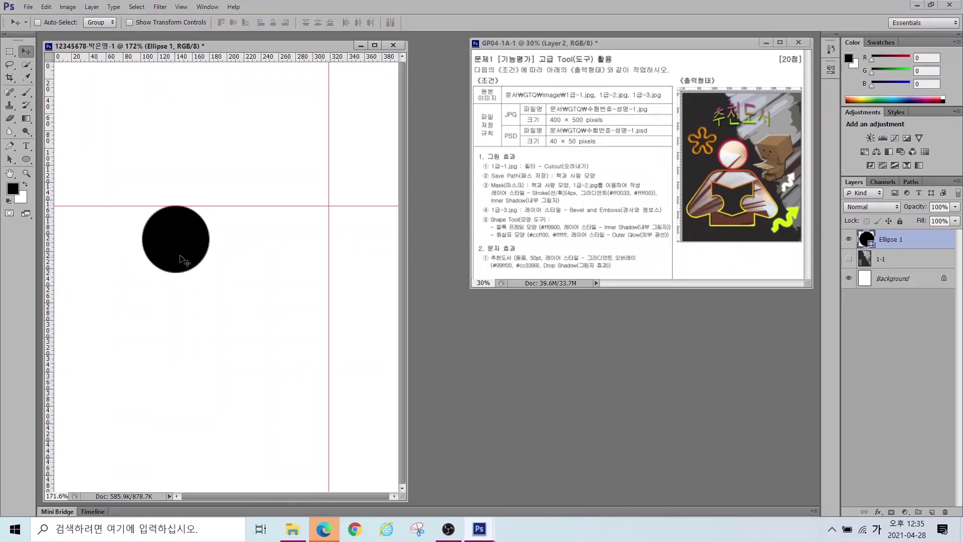
pyautogui.moveTo(182, 248); pyautogui.dragTo(189, 261)
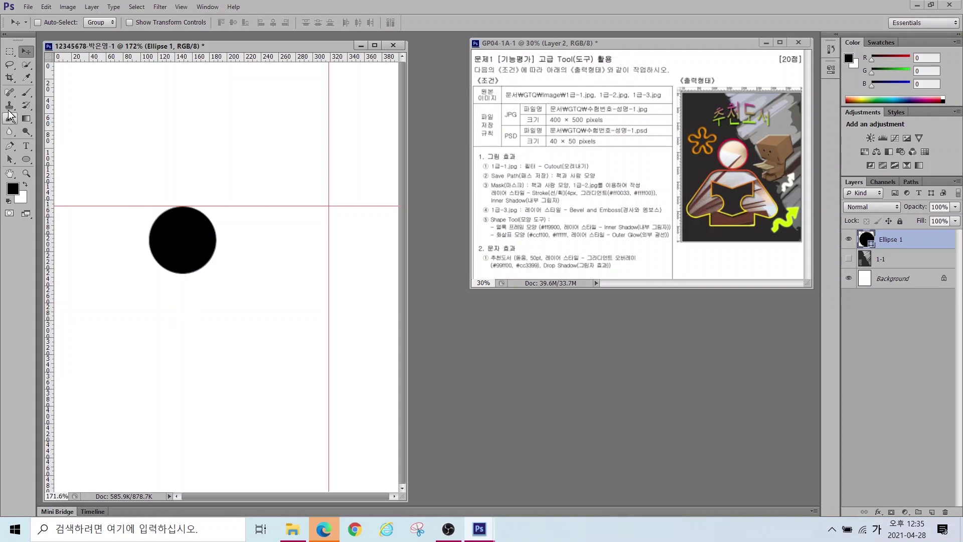
pyautogui.click(28, 159)
# Step: Draw a black 132 × 110 px rectangle on layer Rectangle 1 below the circle
pyautogui.click(28, 158)
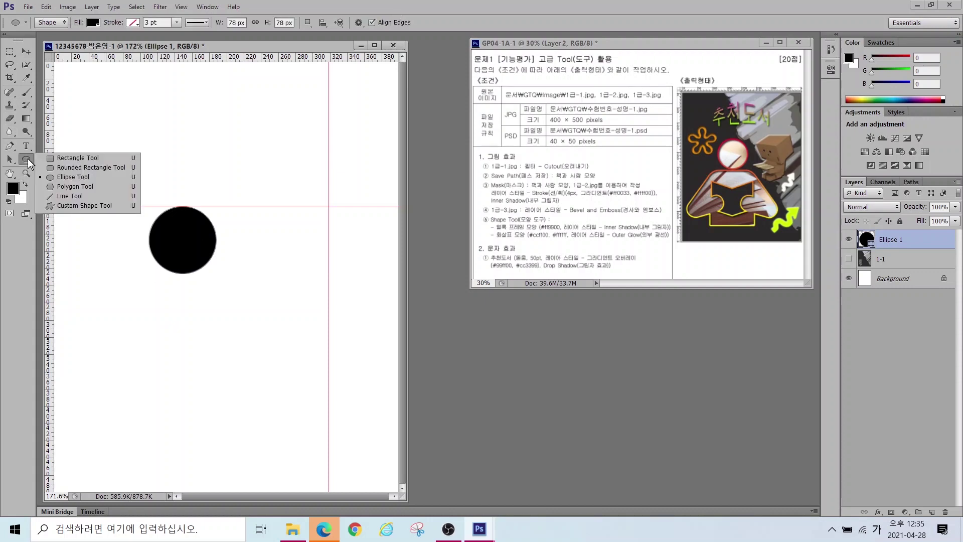
pyautogui.click(77, 156)
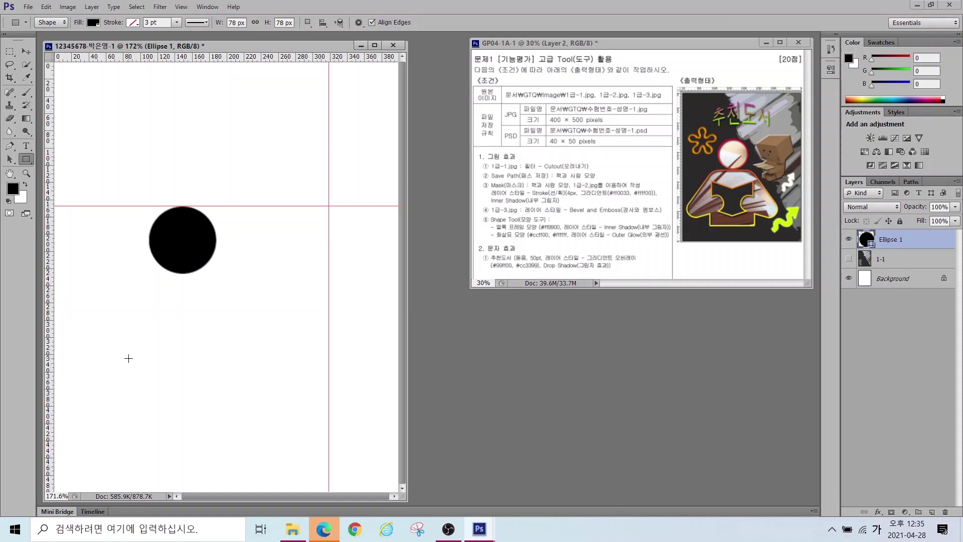
pyautogui.moveTo(128, 358); pyautogui.dragTo(242, 453)
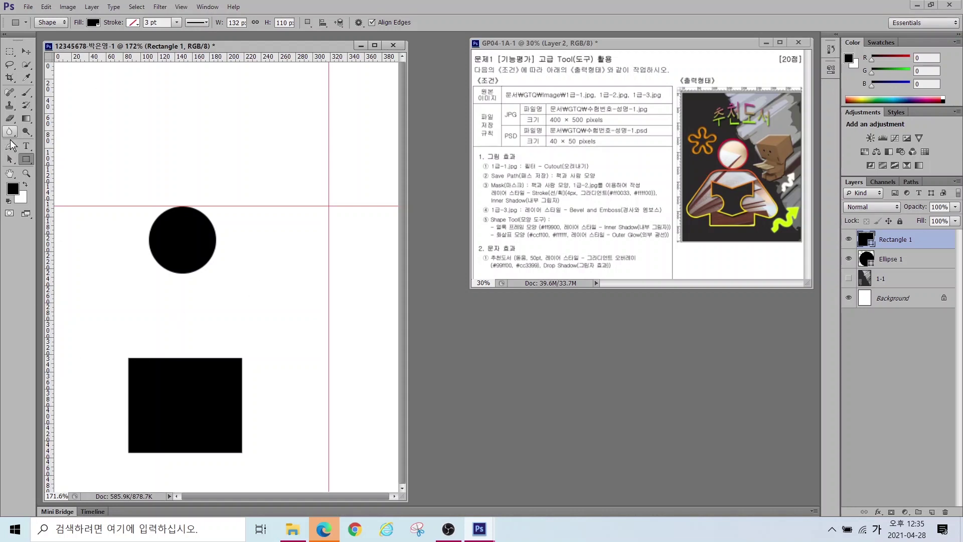
pyautogui.click(11, 150)
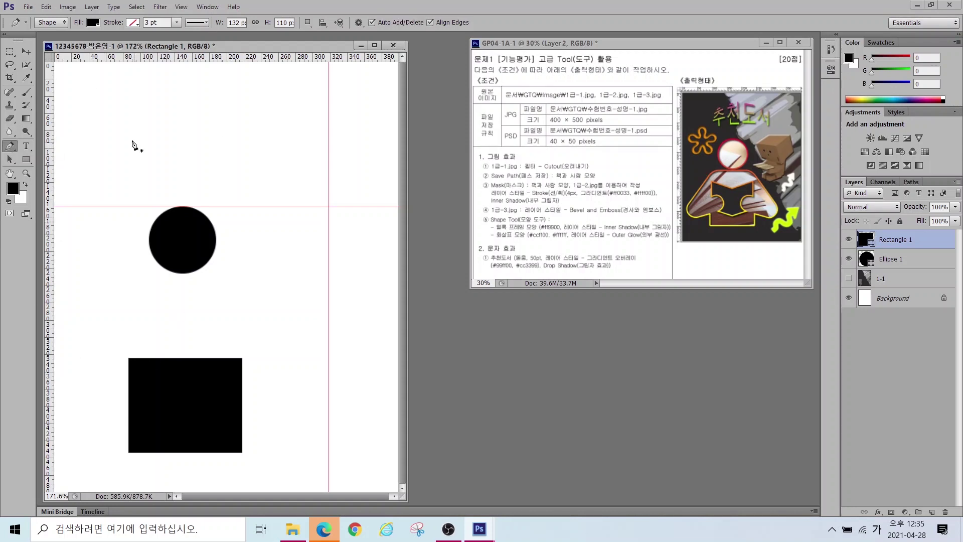
pyautogui.click(89, 154)
pyautogui.click(123, 123)
pyautogui.click(152, 157)
pyautogui.click(194, 121)
pyautogui.click(217, 167)
pyautogui.click(260, 117)
pyautogui.click(301, 178)
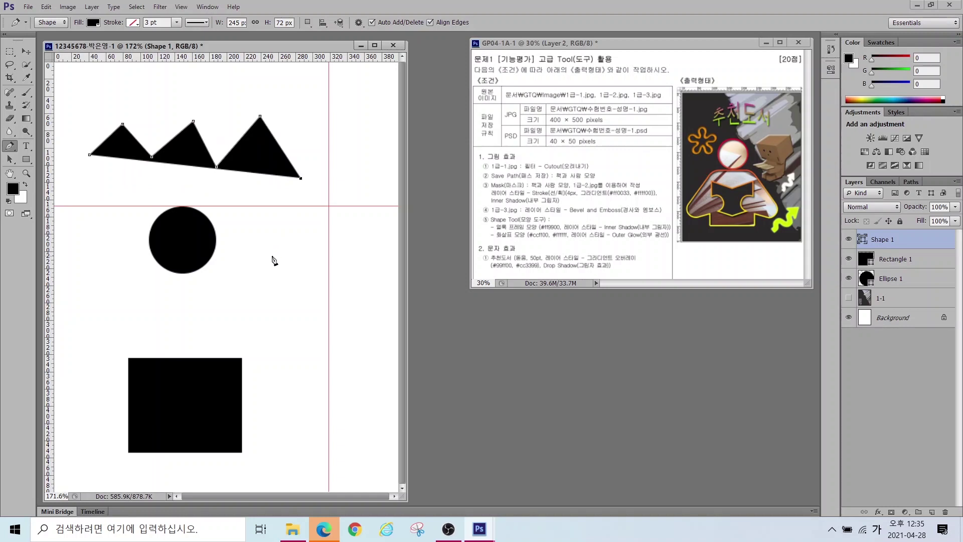
pyautogui.moveTo(293, 239); pyautogui.dragTo(266, 250)
pyautogui.moveTo(256, 257); pyautogui.dragTo(257, 258)
pyautogui.moveTo(294, 285); pyautogui.dragTo(321, 301)
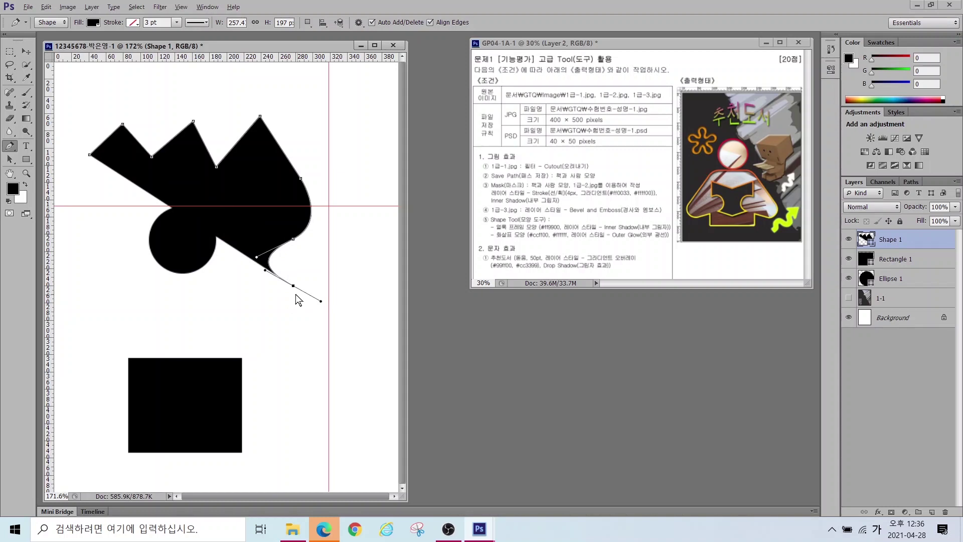
pyautogui.moveTo(304, 273); pyautogui.dragTo(340, 286)
pyautogui.moveTo(285, 296)
pyautogui.mouseDown()
pyautogui.moveTo(234, 340)
pyautogui.moveTo(264, 338)
pyautogui.mouseUp()
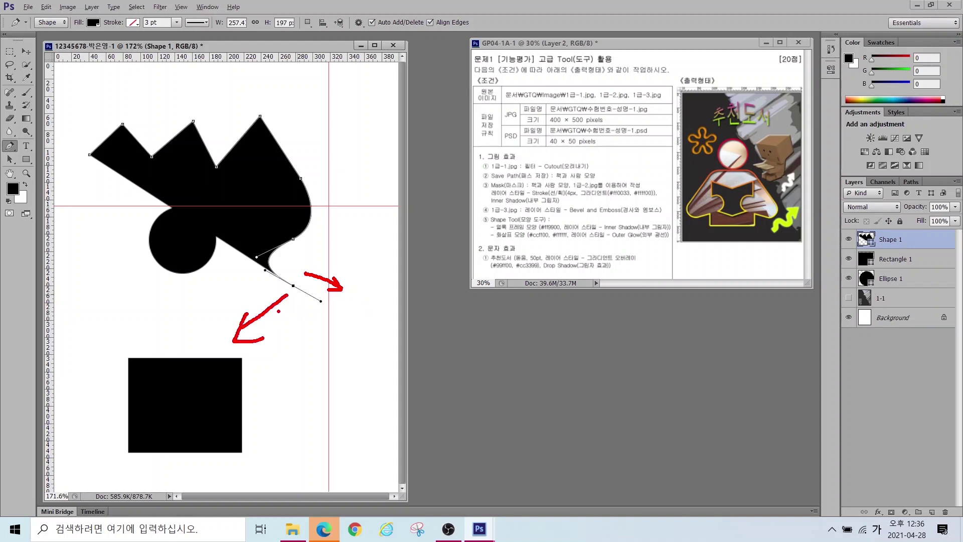
pyautogui.moveTo(325, 308)
pyautogui.mouseDown()
pyautogui.moveTo(305, 311)
pyautogui.moveTo(317, 291)
pyautogui.moveTo(330, 320)
pyautogui.mouseUp()
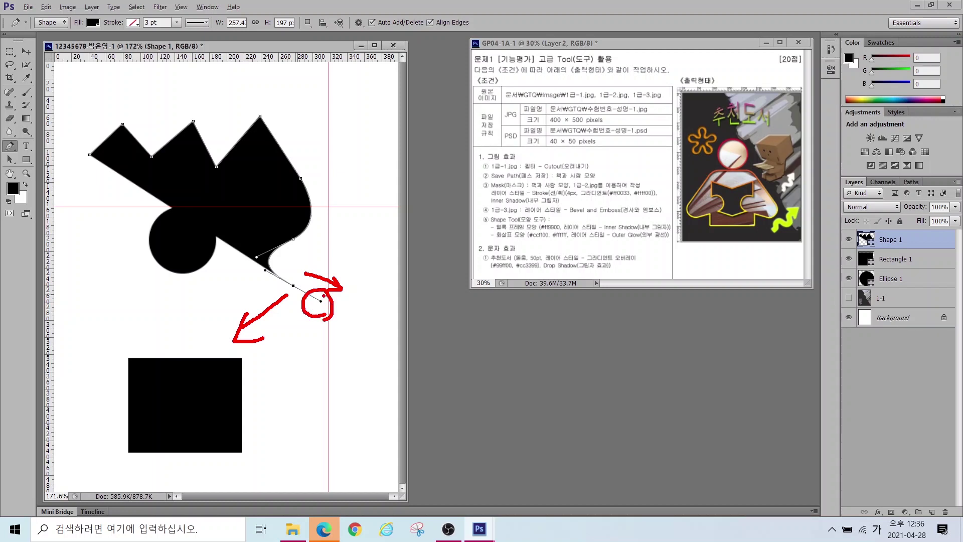
pyautogui.press('Escape')
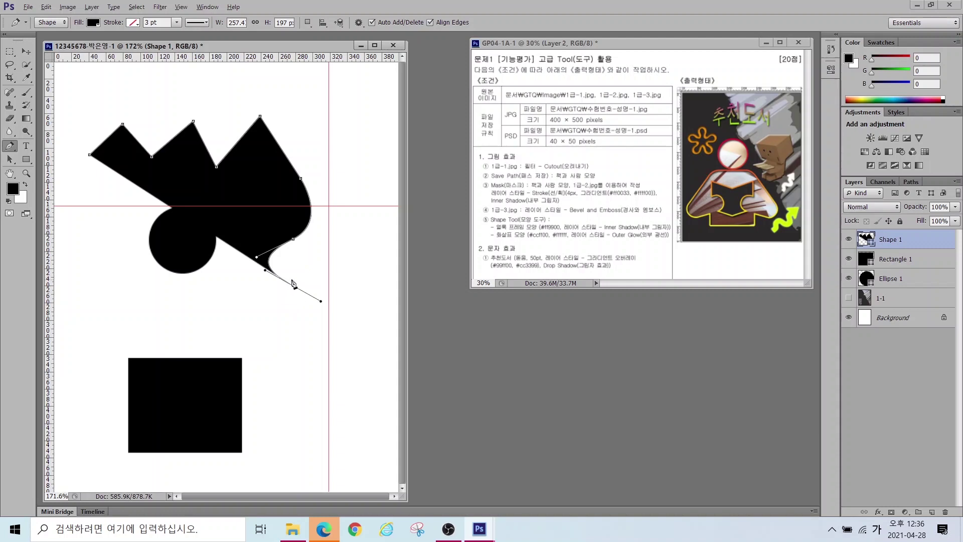
pyautogui.click(293, 287)
pyautogui.moveTo(299, 294)
pyautogui.mouseDown()
pyautogui.moveTo(323, 302)
pyautogui.moveTo(319, 322)
pyautogui.mouseUp()
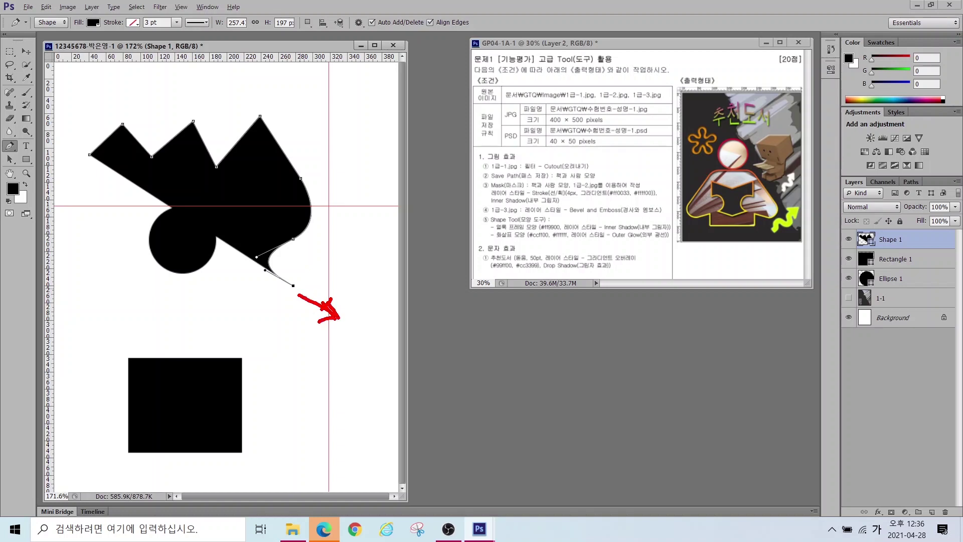
pyautogui.press('Escape')
pyautogui.moveTo(250, 315); pyautogui.dragTo(245, 336)
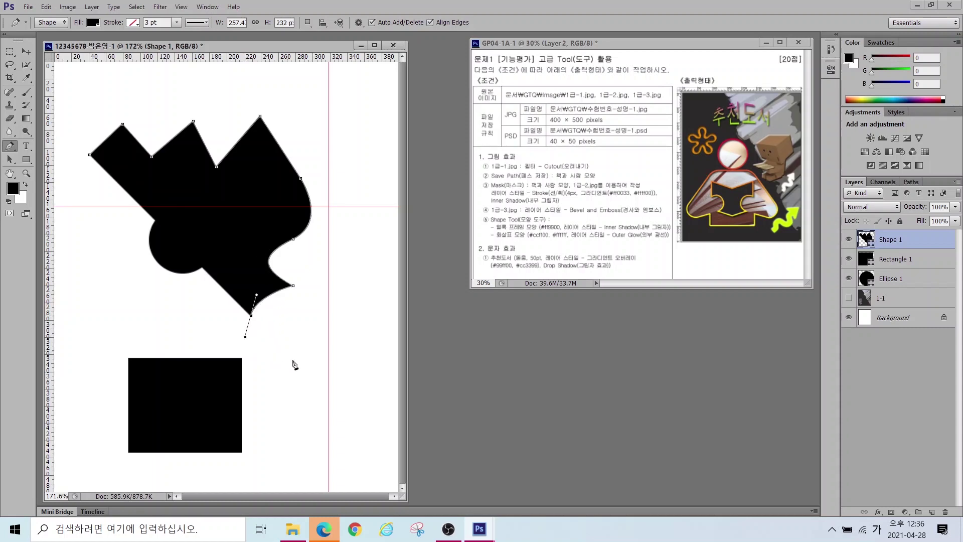
pyautogui.moveTo(300, 361); pyautogui.dragTo(319, 361)
pyautogui.moveTo(342, 318); pyautogui.dragTo(360, 314)
pyautogui.moveTo(367, 367); pyautogui.dragTo(351, 391)
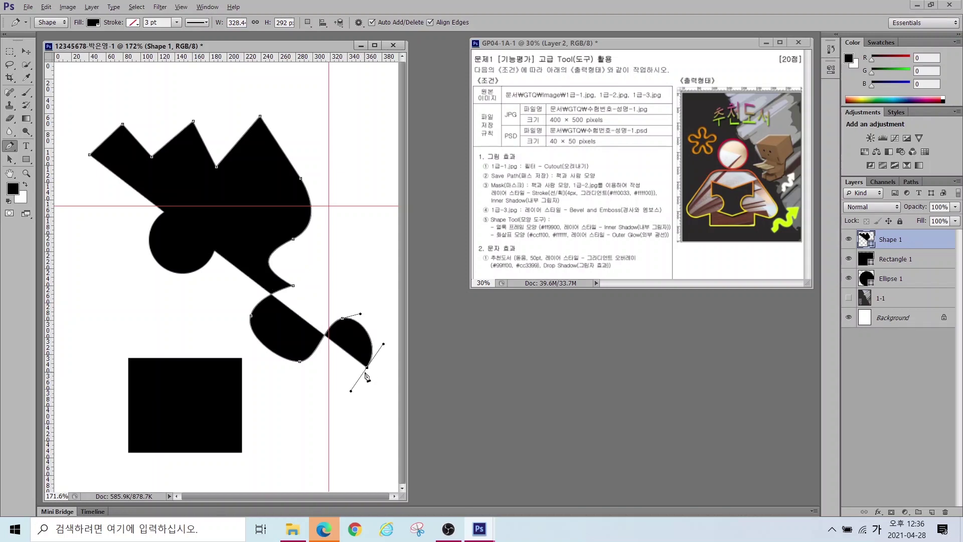
pyautogui.moveTo(361, 382)
pyautogui.mouseDown()
pyautogui.moveTo(362, 354)
pyautogui.moveTo(379, 353)
pyautogui.moveTo(380, 378)
pyautogui.mouseUp()
pyautogui.press('Escape')
pyautogui.keyDown('alt'); pyautogui.click(369, 368); pyautogui.keyUp('alt')
pyautogui.moveTo(386, 330); pyautogui.dragTo(396, 355)
pyautogui.moveTo(319, 303); pyautogui.dragTo(293, 317)
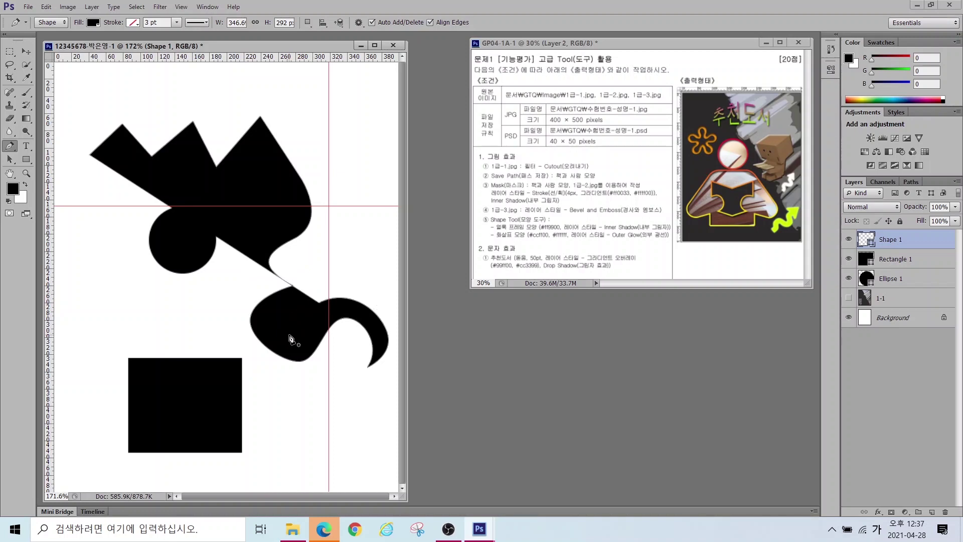
pyautogui.press('Delete')
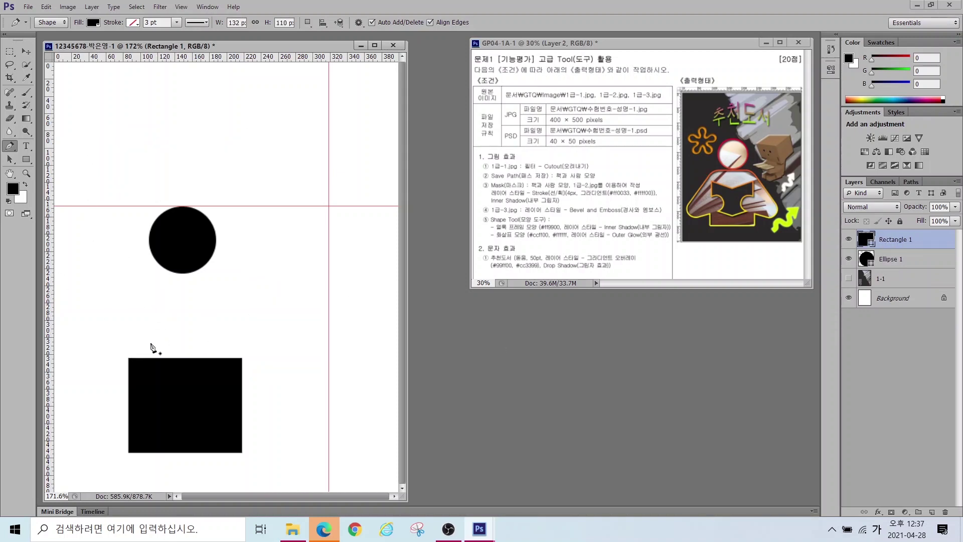
# Step: Start the pen-drawn body with a straight shoulder line, curved right shoulder and rounded right elbow
pyautogui.scroll(1, 132, 337)
pyautogui.click(162, 244)
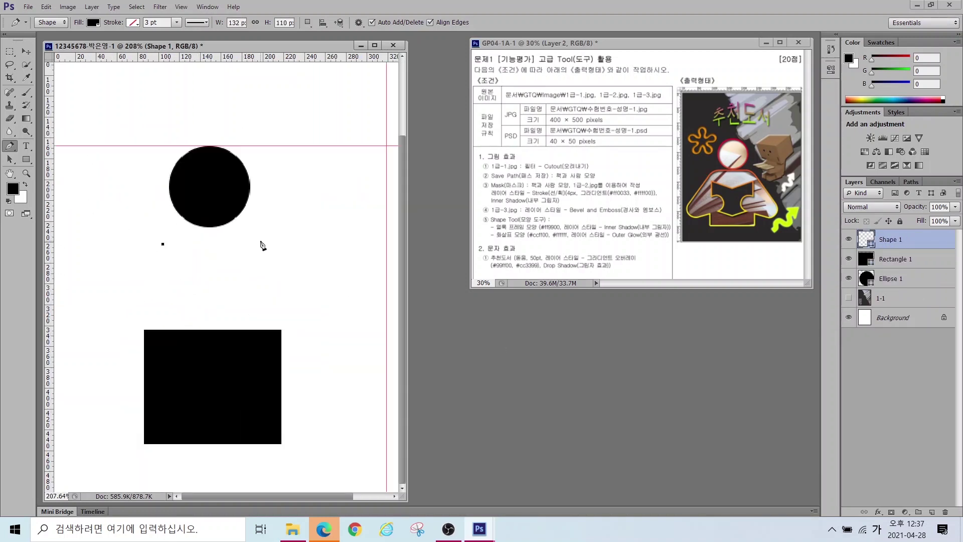
pyautogui.click(261, 244)
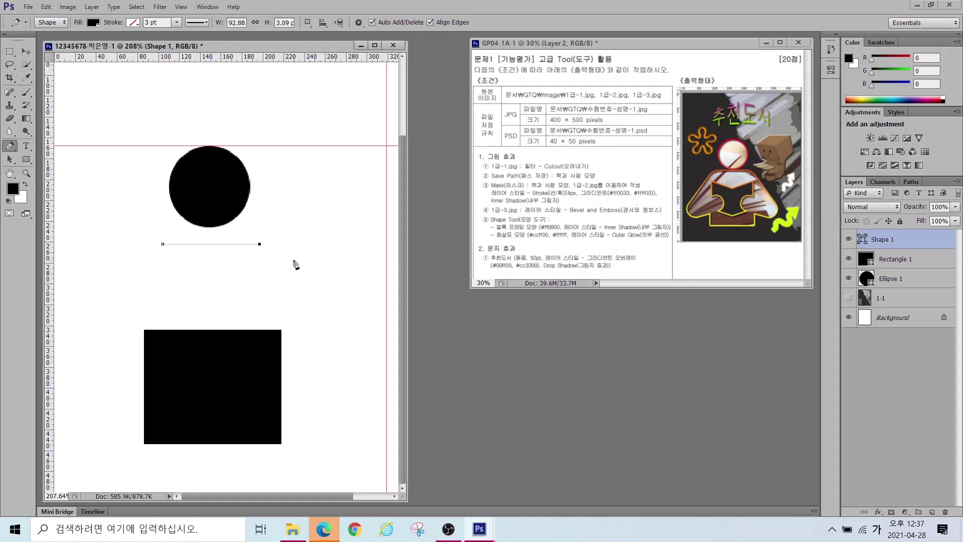
pyautogui.moveTo(289, 261); pyautogui.dragTo(302, 280)
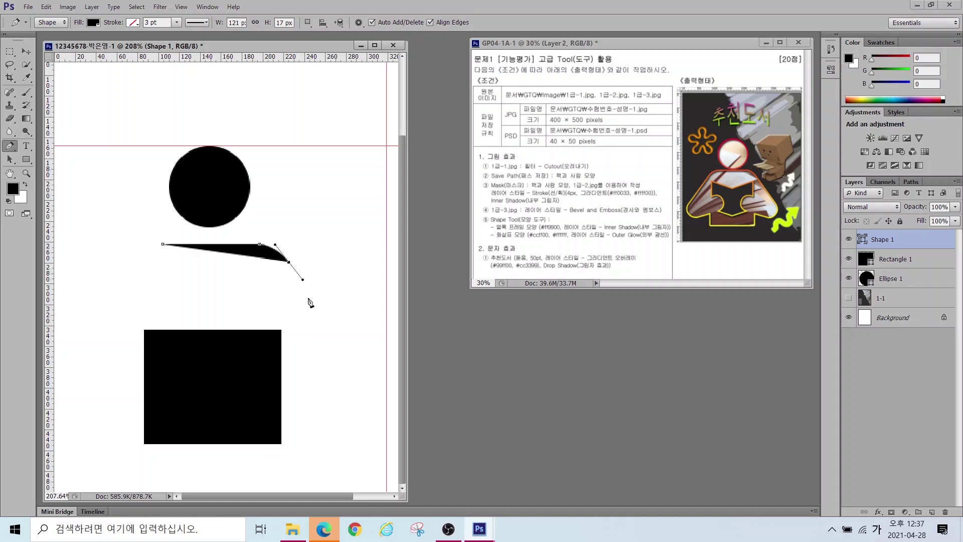
pyautogui.click(350, 351)
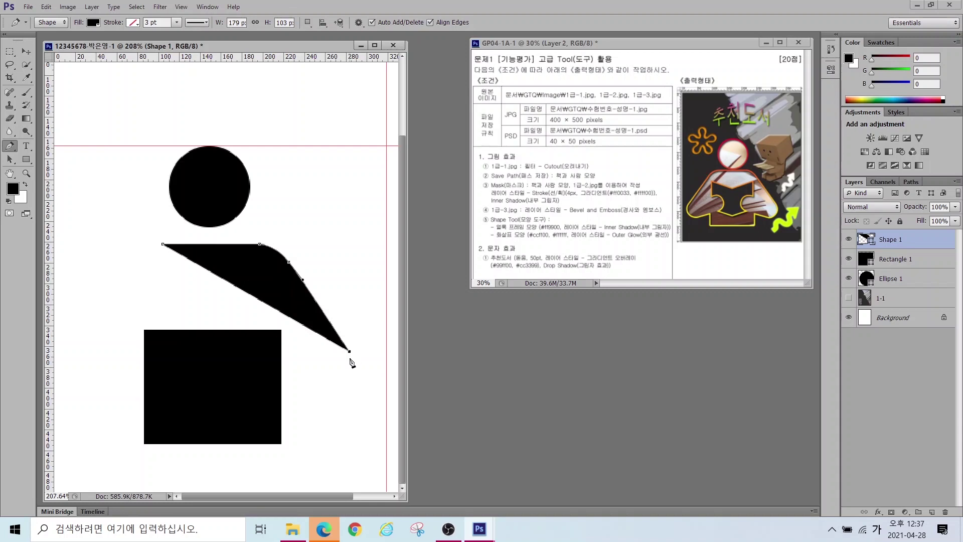
pyautogui.moveTo(347, 386); pyautogui.dragTo(294, 396)
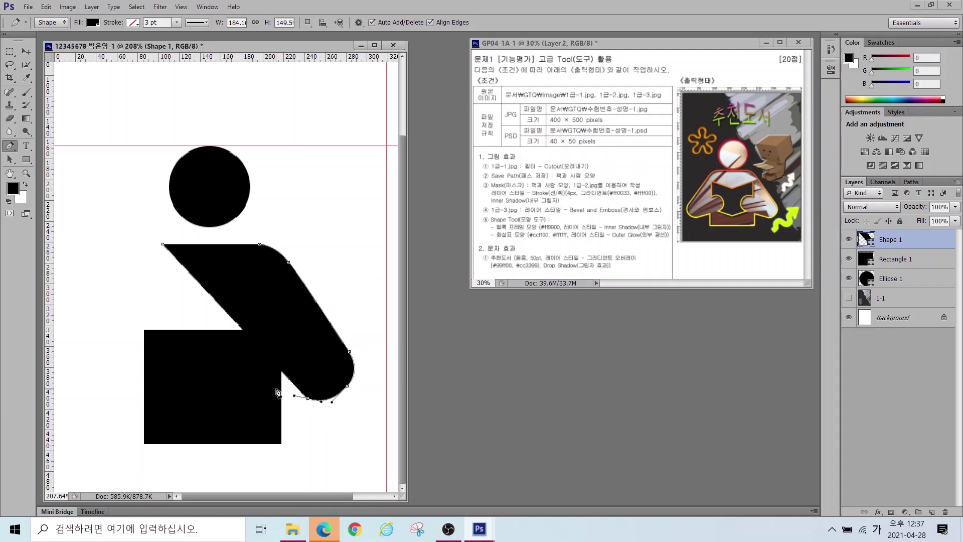
# Step: Continue along the forearms and rounded left elbow, closing the torso at the left shoulder
pyautogui.click(250, 369)
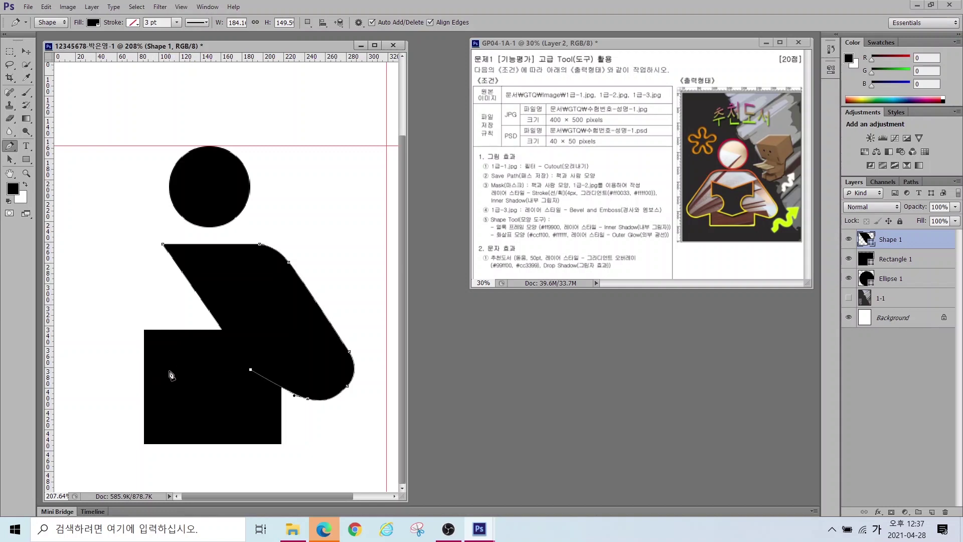
pyautogui.click(172, 372)
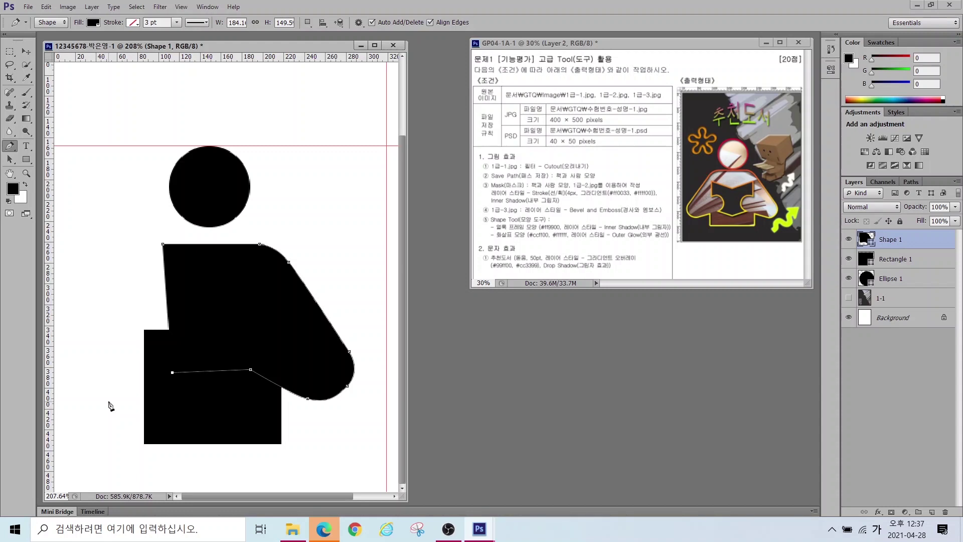
pyautogui.click(111, 401)
pyautogui.moveTo(77, 397); pyautogui.dragTo(70, 388)
pyautogui.moveTo(71, 353); pyautogui.dragTo(81, 339)
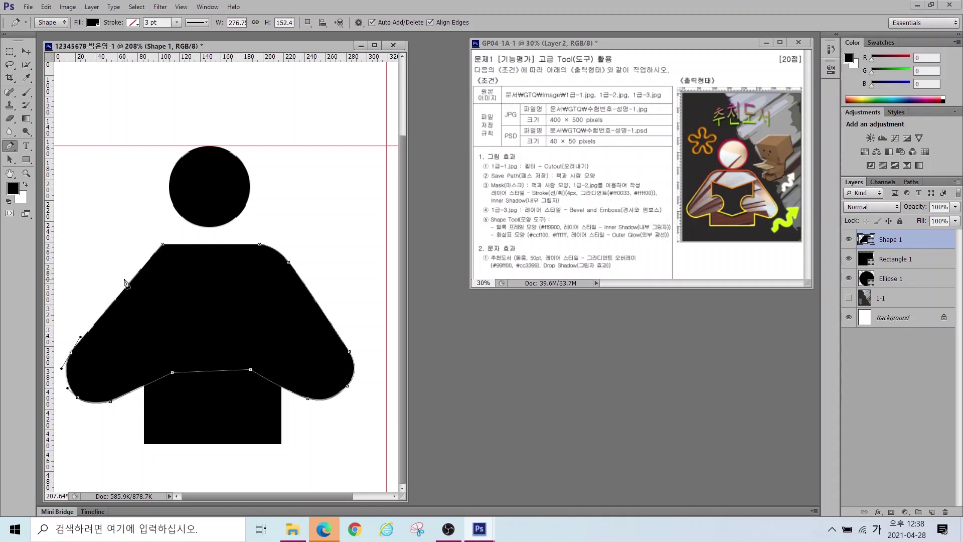
pyautogui.click(124, 278)
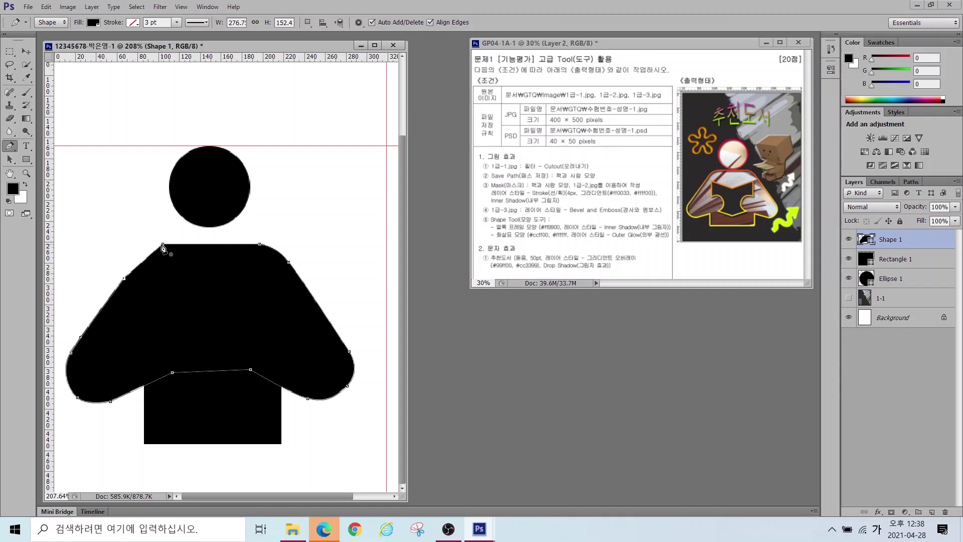
pyautogui.moveTo(162, 246); pyautogui.dragTo(191, 246)
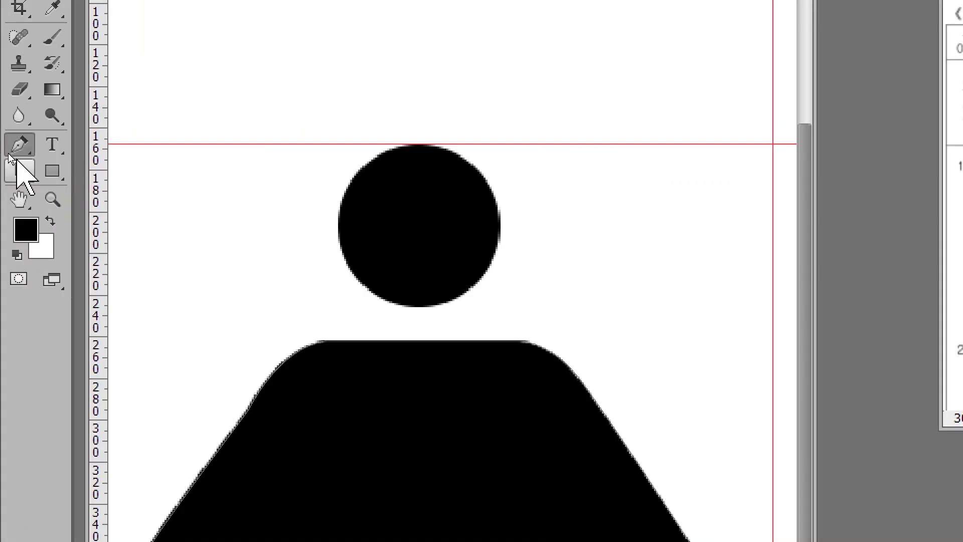
# Step: Smooth Shape 1's left shoulder and both arm curves with the Direct Selection tool, about 274.7 × 155.3 px
pyautogui.click(9, 159)
pyautogui.click(17, 170)
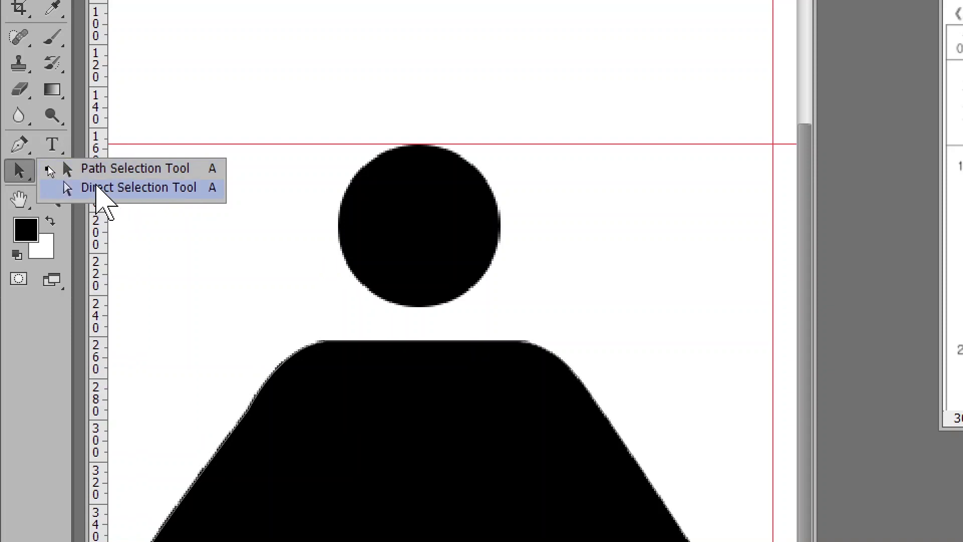
pyautogui.click(102, 198)
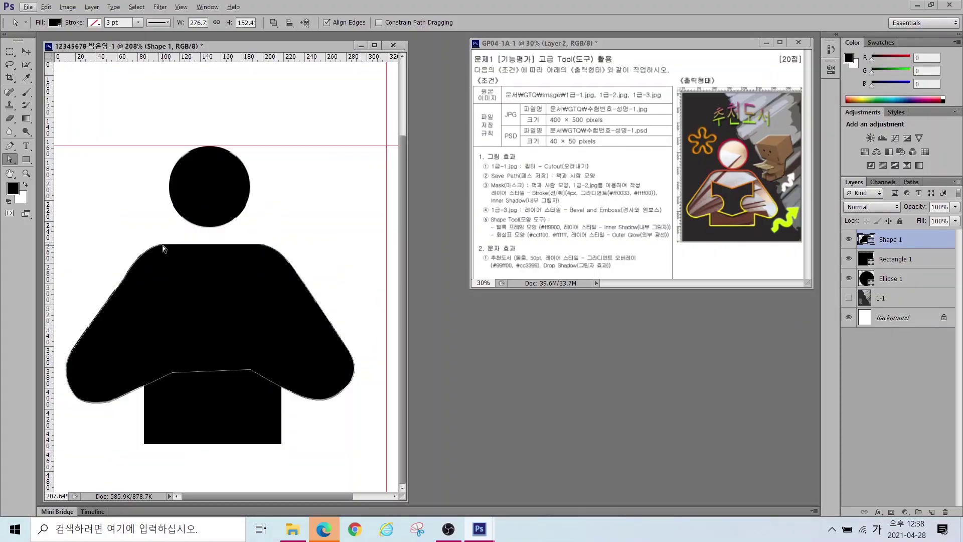
pyautogui.click(163, 245)
pyautogui.moveTo(164, 246); pyautogui.dragTo(167, 243)
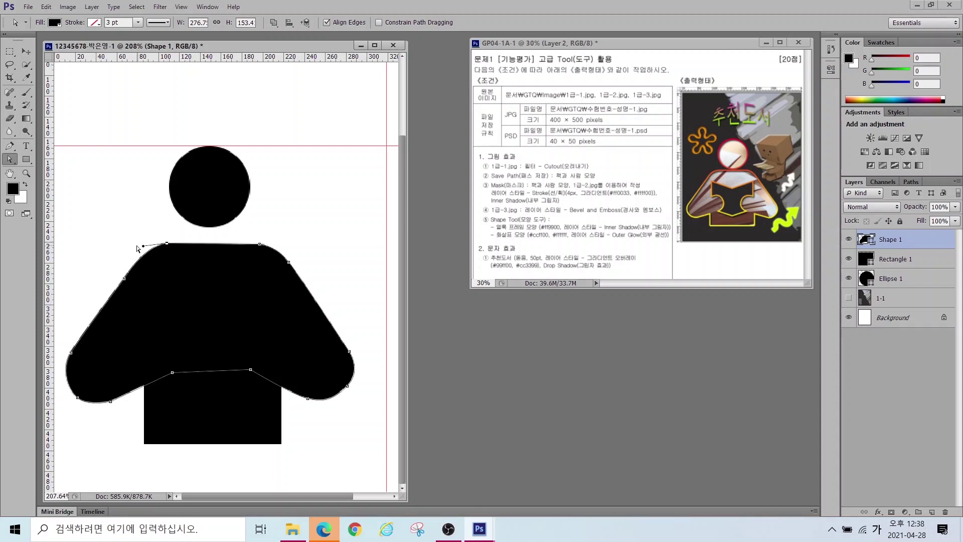
pyautogui.moveTo(70, 354); pyautogui.dragTo(79, 400)
pyautogui.moveTo(308, 400); pyautogui.dragTo(334, 399)
pyautogui.press('v')
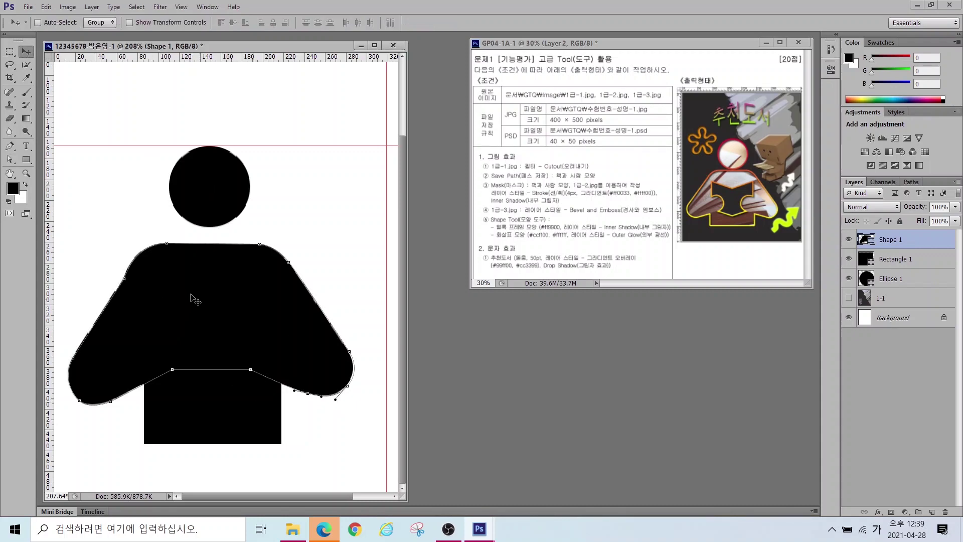
pyautogui.hotkey('alt', '[')
pyautogui.hotkey('alt', '[')
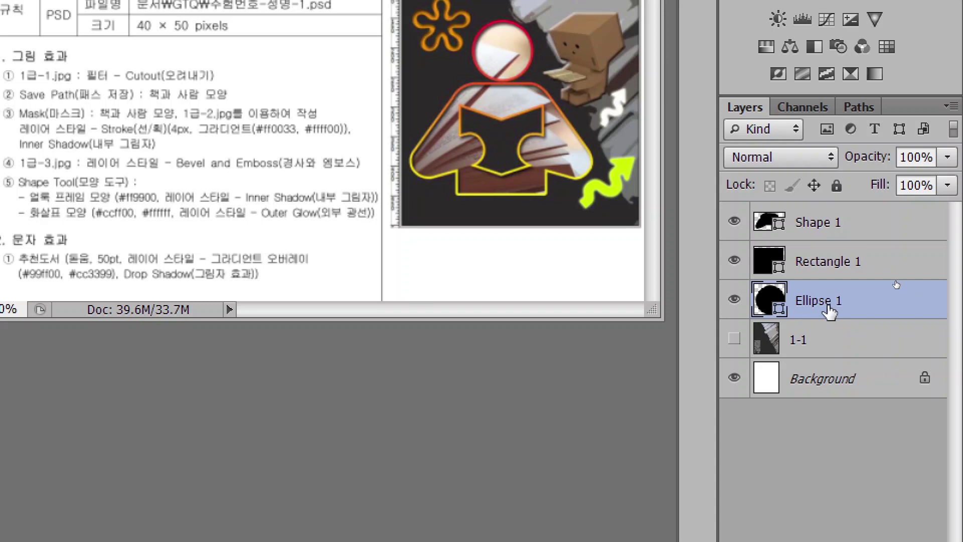
# Step: Merge the Shape 1, Rectangle 1 and Ellipse 1 layers into one shape layer
pyautogui.click(807, 269)
pyautogui.click(811, 222)
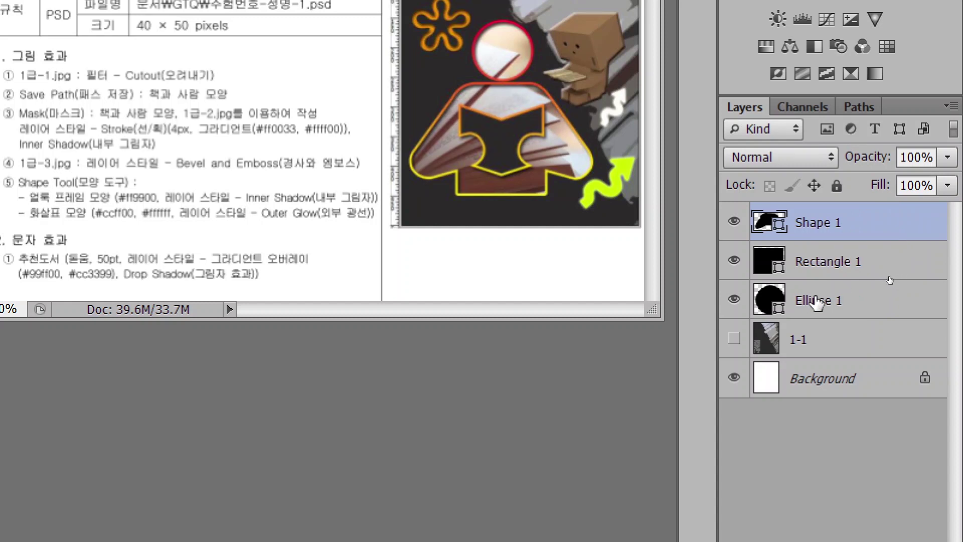
pyautogui.keyDown('shift'); pyautogui.click(818, 300); pyautogui.keyUp('shift')
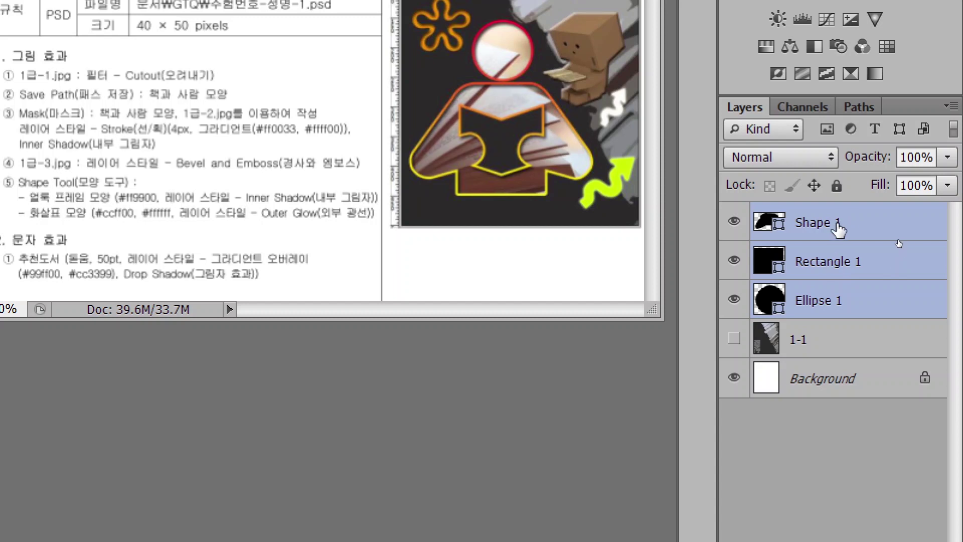
pyautogui.rightClick(879, 224)
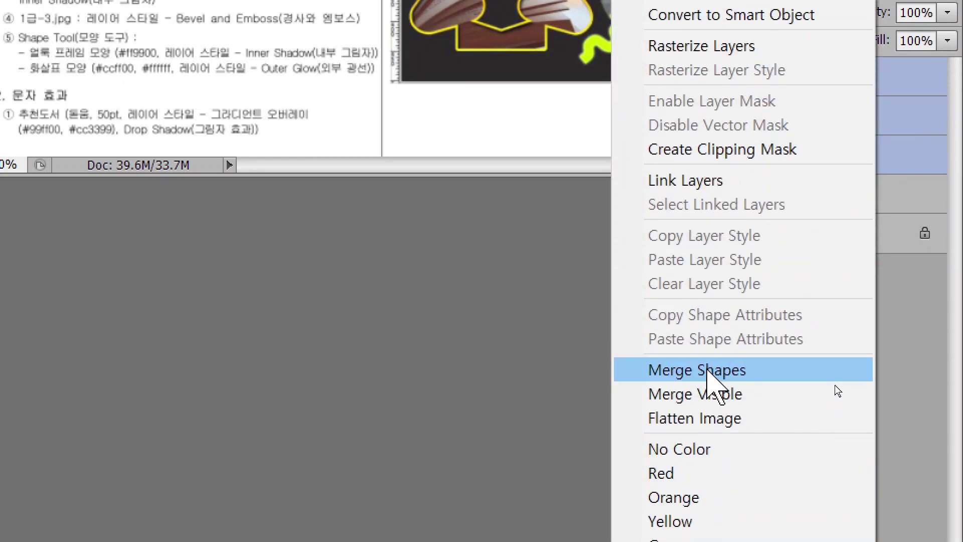
pyautogui.click(708, 372)
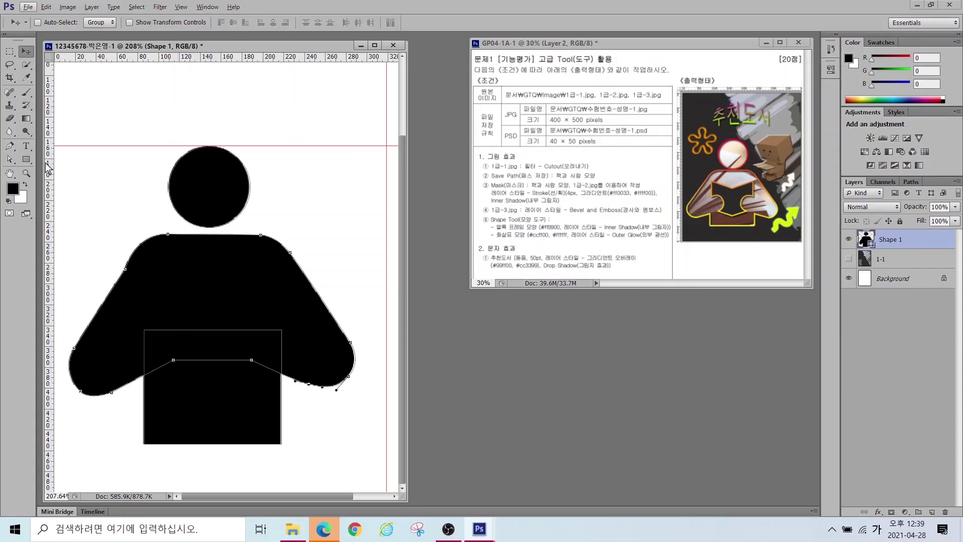
# Step: Apply Merge Shape Components so the head and body form a single outline
pyautogui.click(26, 160)
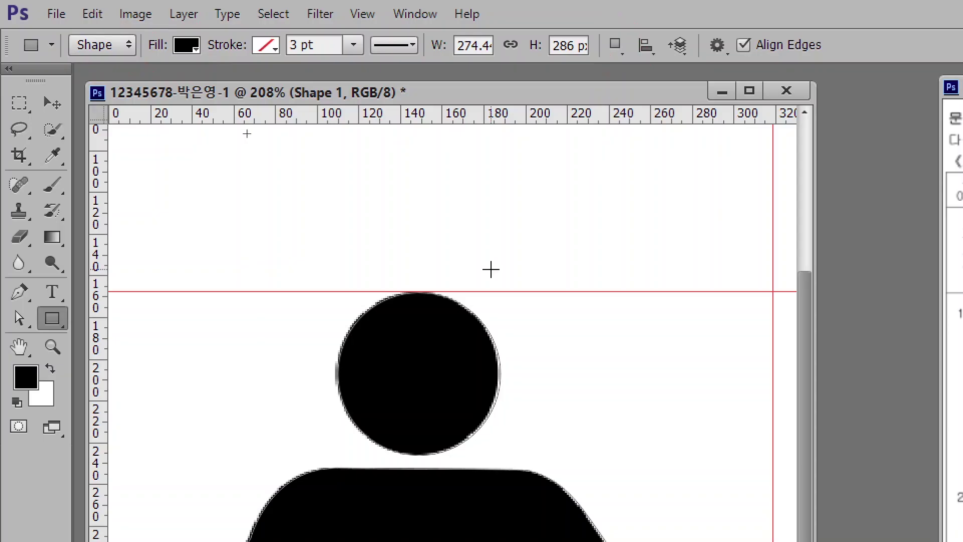
pyautogui.click(614, 45)
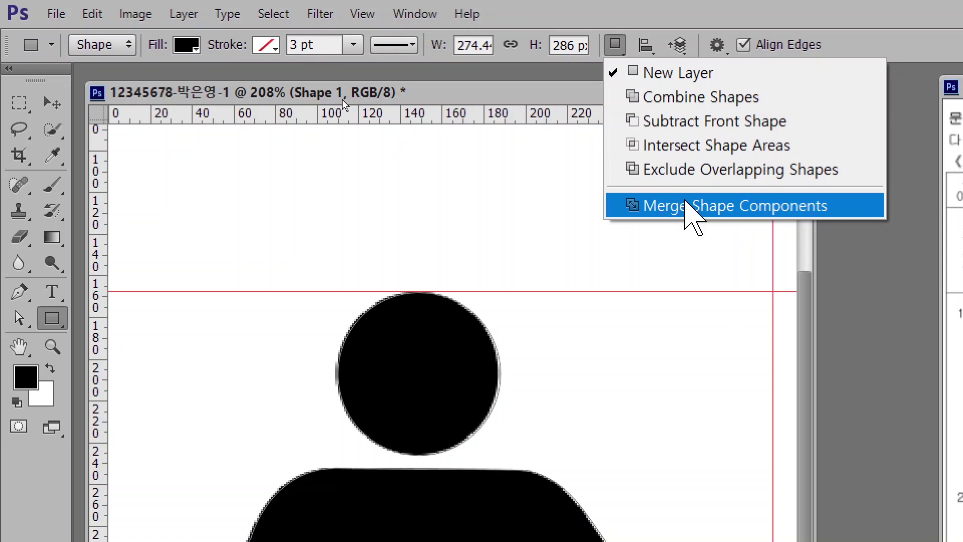
pyautogui.click(686, 203)
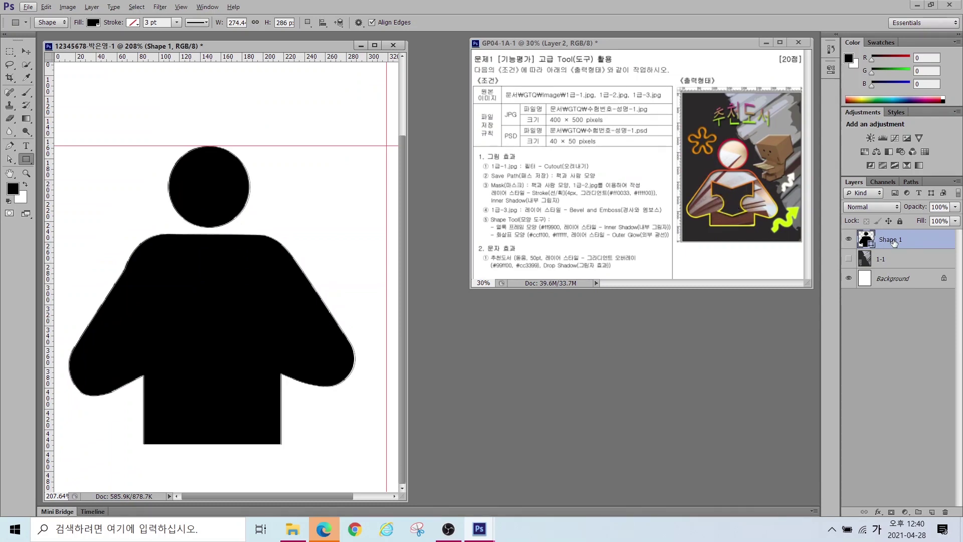
# Step: Reselect the Shape 1 figure layer, switch to the Pen tool and show its Path Operations list
pyautogui.click(892, 258)
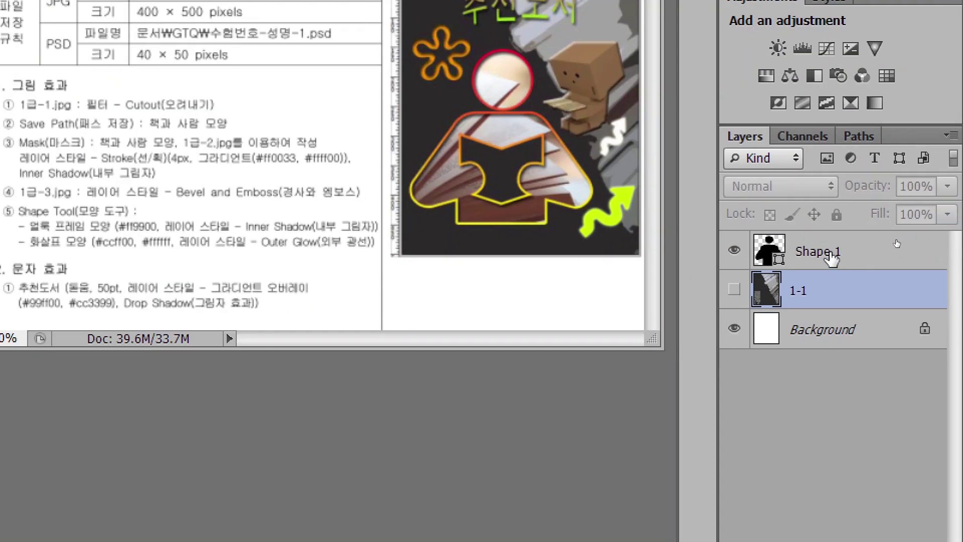
pyautogui.click(828, 257)
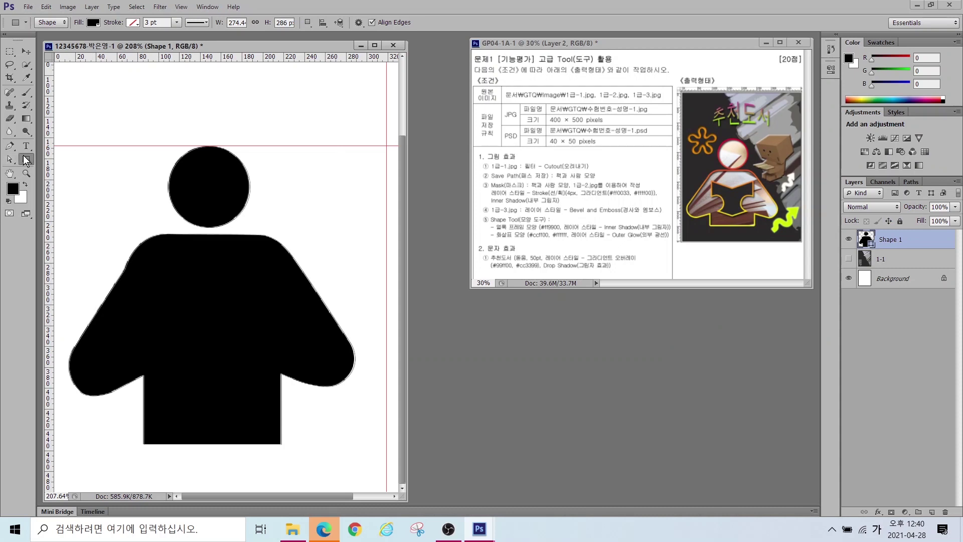
pyautogui.click(308, 22)
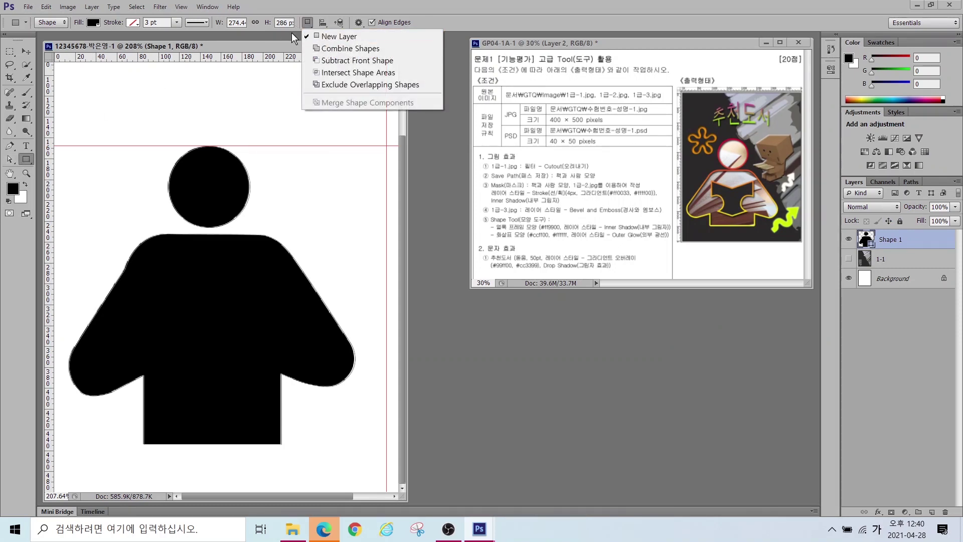
pyautogui.click(898, 259)
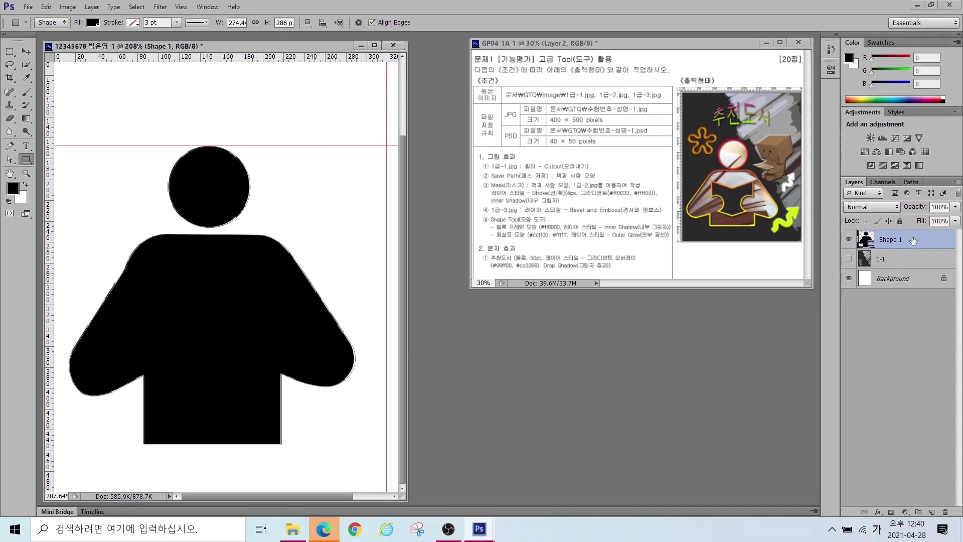
pyautogui.click(936, 219)
pyautogui.click(10, 147)
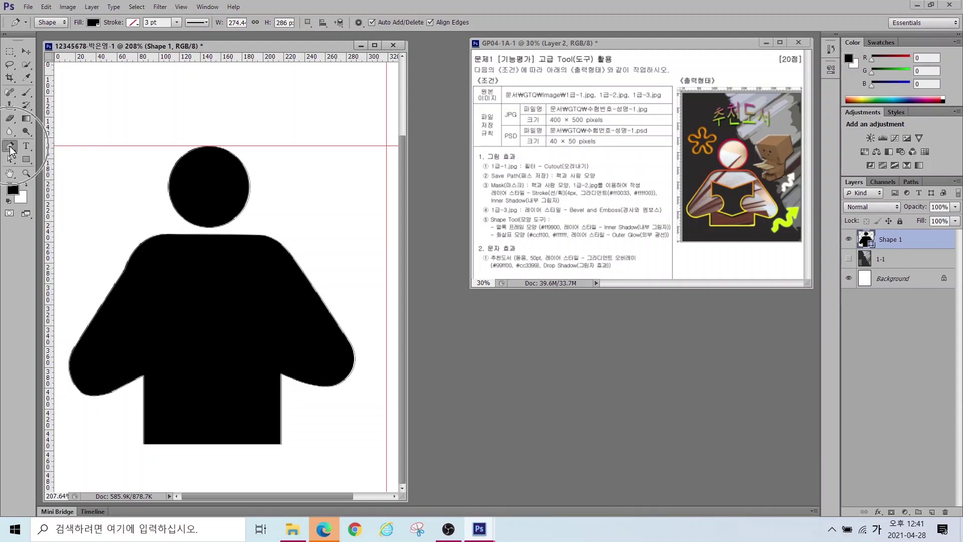
pyautogui.click(308, 23)
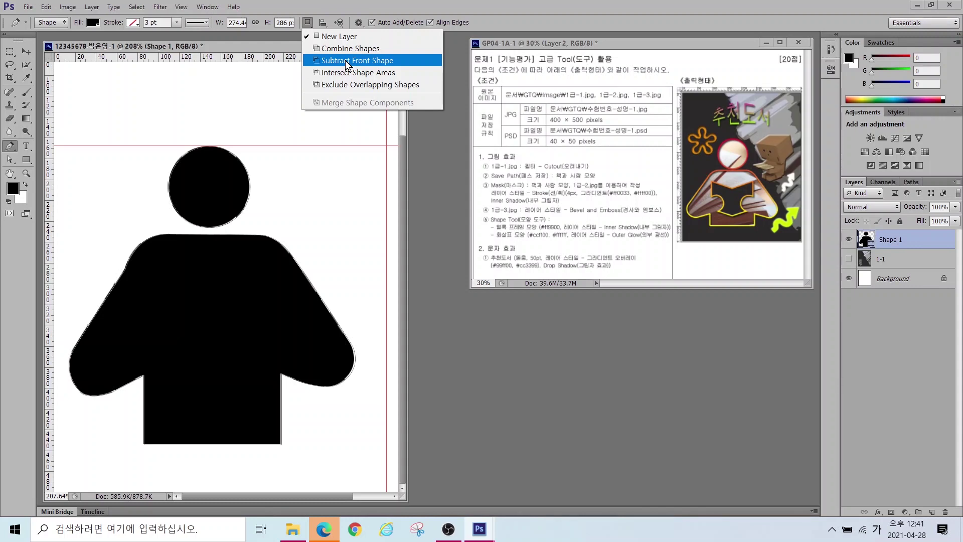
# Step: With Subtract Front Shape, draw the book's top edge, centre fold and curve around the right hand
pyautogui.click(347, 61)
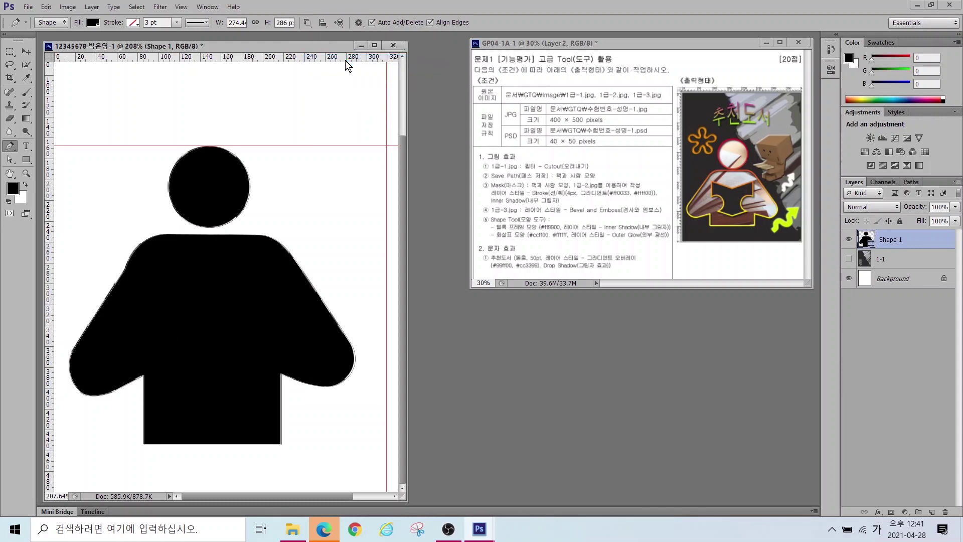
pyautogui.click(162, 270)
pyautogui.click(217, 297)
pyautogui.click(262, 270)
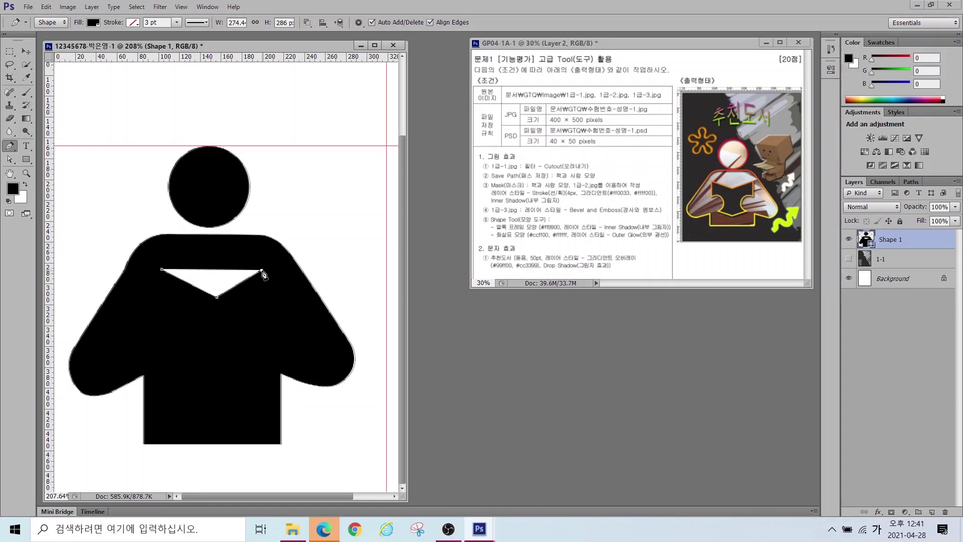
pyautogui.click(267, 318)
pyautogui.moveTo(242, 322); pyautogui.dragTo(266, 373)
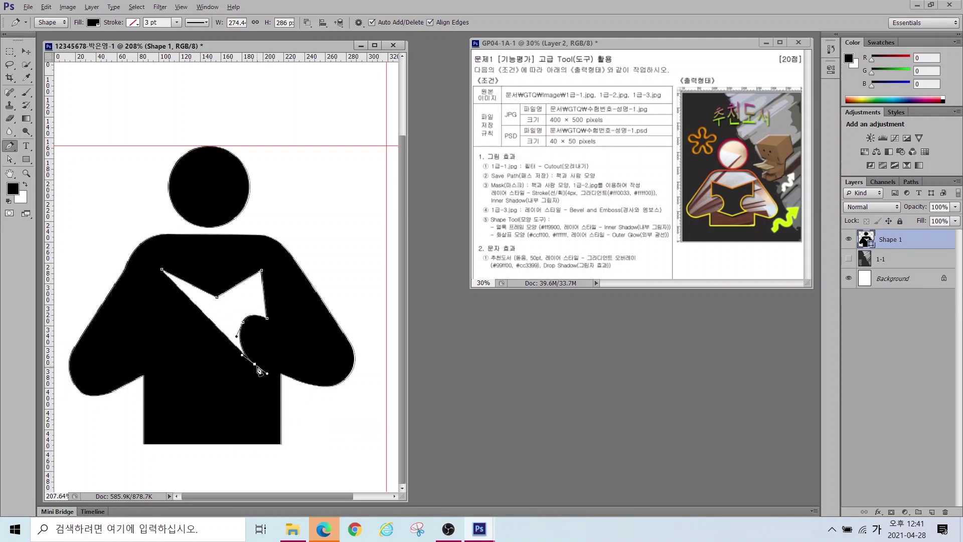
pyautogui.moveTo(262, 369); pyautogui.dragTo(236, 357)
# Step: Add the book's bottom point and left-hand curve, closing the cut-out at its start
pyautogui.click(217, 383)
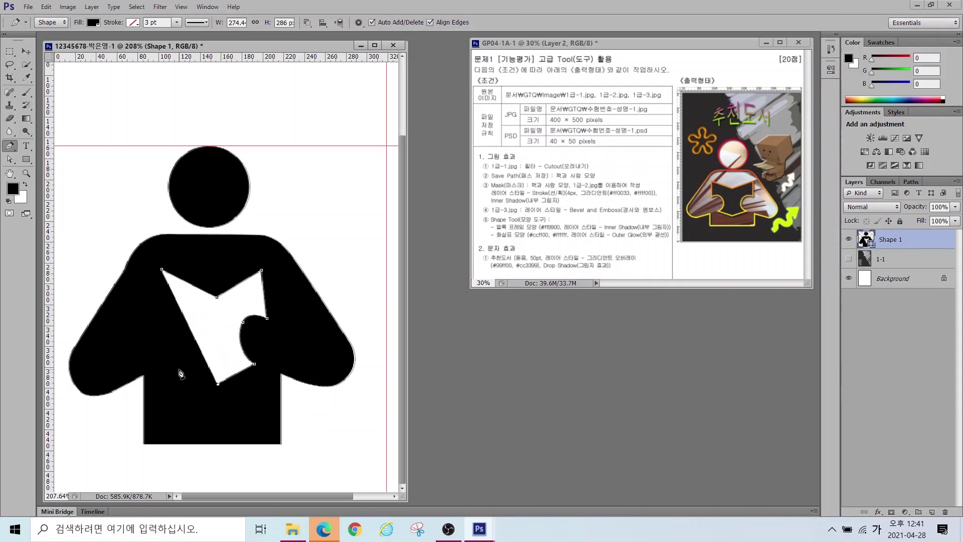
pyautogui.click(178, 370)
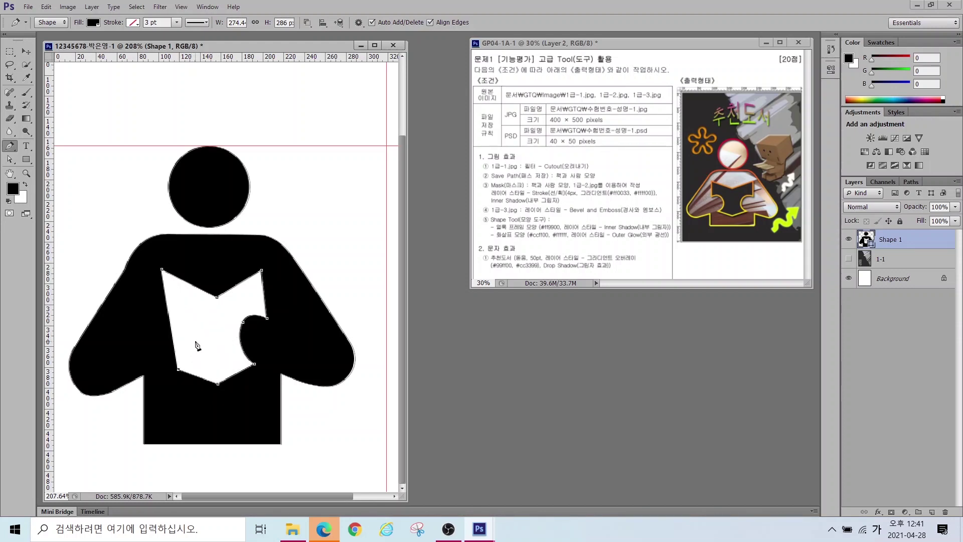
pyautogui.moveTo(194, 341); pyautogui.dragTo(185, 323)
pyautogui.click(185, 325)
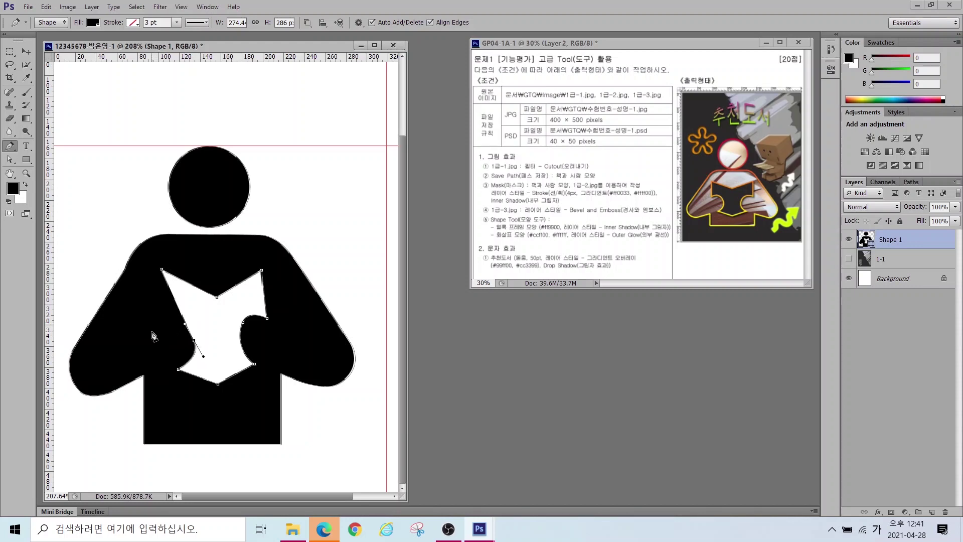
pyautogui.moveTo(154, 331)
pyautogui.mouseDown()
pyautogui.moveTo(139, 347)
pyautogui.moveTo(148, 334)
pyautogui.mouseUp()
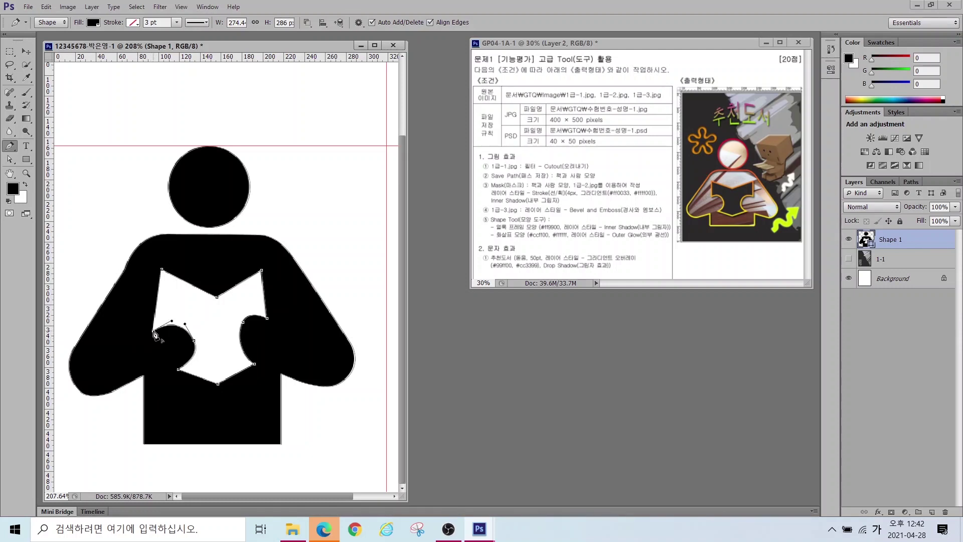
pyautogui.click(161, 270)
pyautogui.click(13, 161)
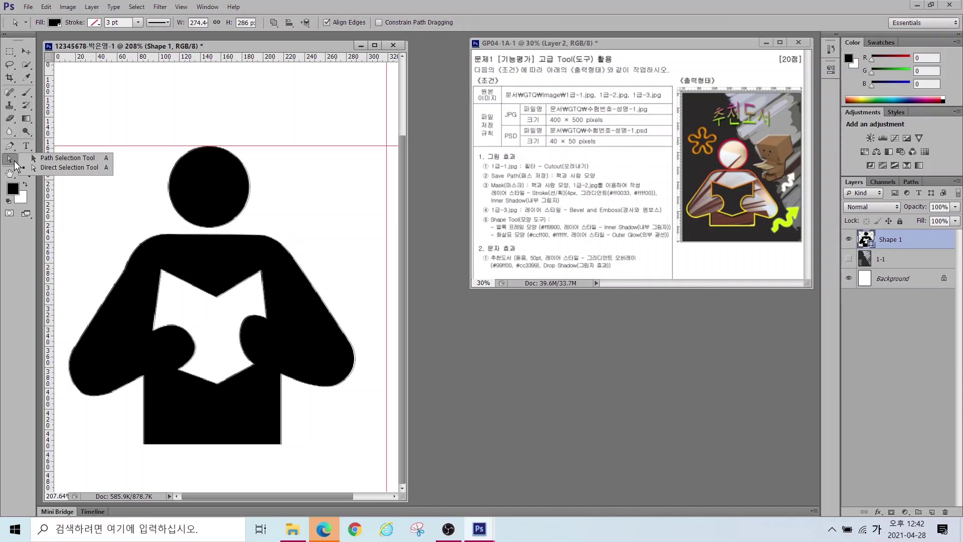
# Step: Reposition the book's top corners, centre fold and right-side anchors with Direct Selection
pyautogui.click(155, 332)
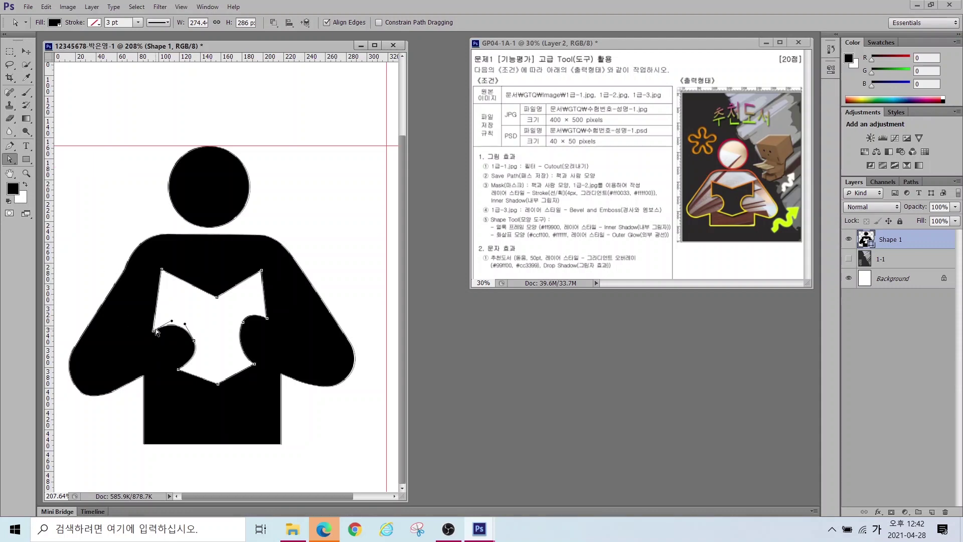
pyautogui.click(157, 329)
pyautogui.moveTo(160, 326); pyautogui.dragTo(161, 325)
pyautogui.moveTo(162, 270); pyautogui.dragTo(159, 275)
pyautogui.moveTo(217, 297); pyautogui.dragTo(212, 302)
pyautogui.moveTo(218, 384); pyautogui.dragTo(253, 364)
pyautogui.moveTo(242, 321); pyautogui.dragTo(237, 328)
pyautogui.moveTo(261, 270); pyautogui.dragTo(270, 279)
pyautogui.moveTo(158, 275); pyautogui.dragTo(154, 278)
# Step: Refine the left hand curve and raise the book's bottom point slightly
pyautogui.click(178, 370)
pyautogui.moveTo(178, 371); pyautogui.dragTo(175, 369)
pyautogui.moveTo(157, 327); pyautogui.dragTo(189, 334)
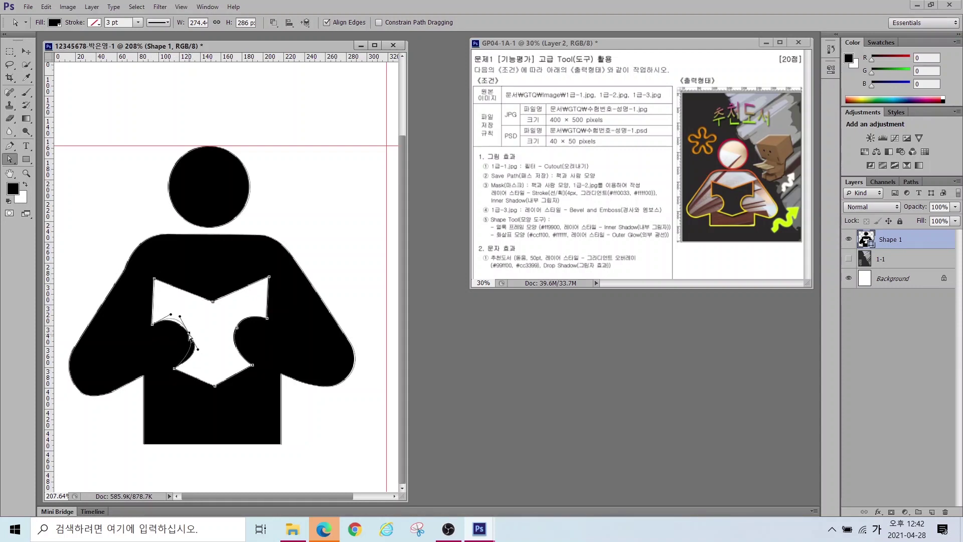
pyautogui.moveTo(215, 388); pyautogui.dragTo(214, 384)
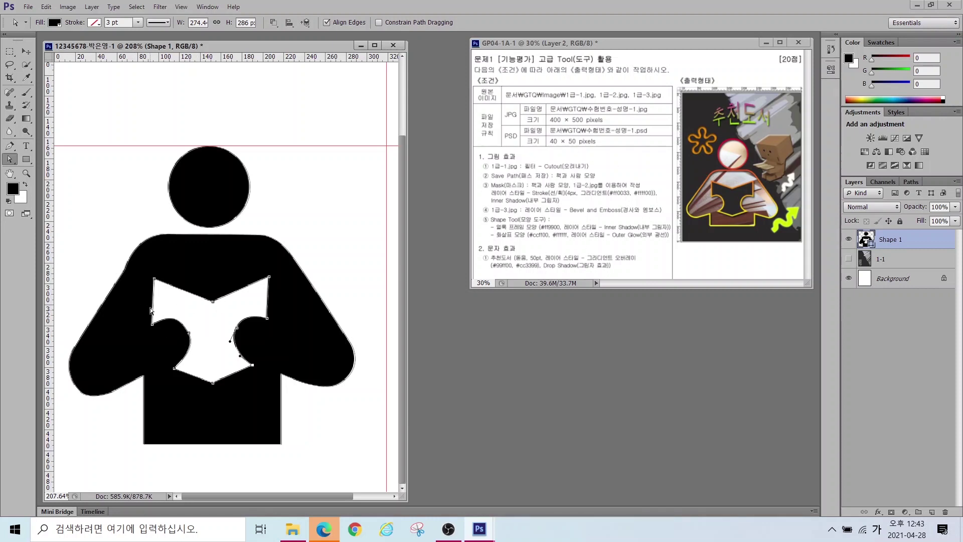
pyautogui.click(884, 256)
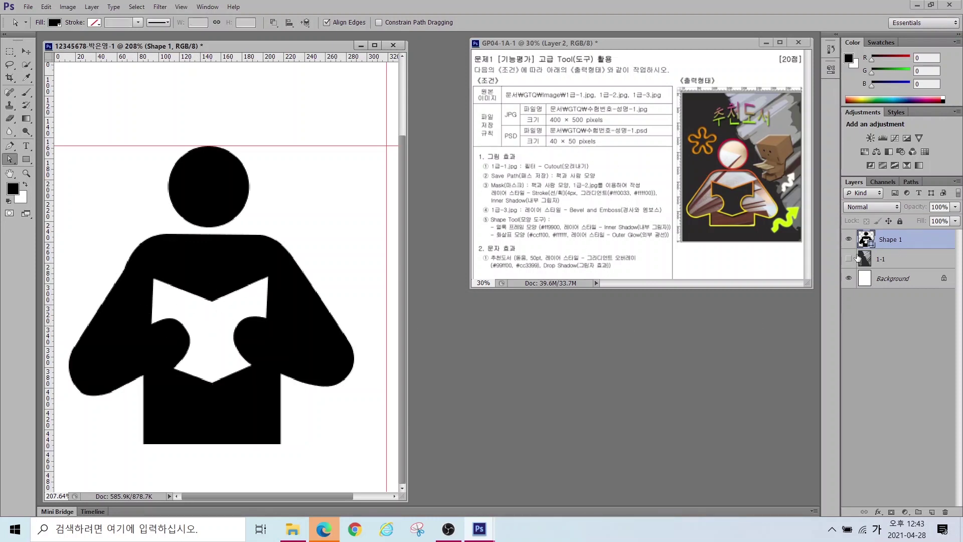
# Step: Delete the leftover Work Path from the Paths panel
pyautogui.click(893, 242)
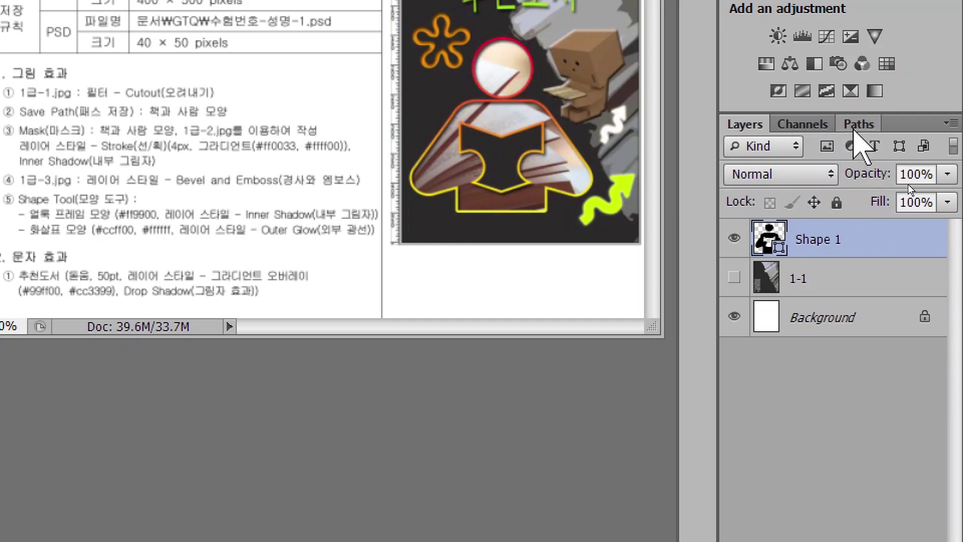
pyautogui.click(857, 125)
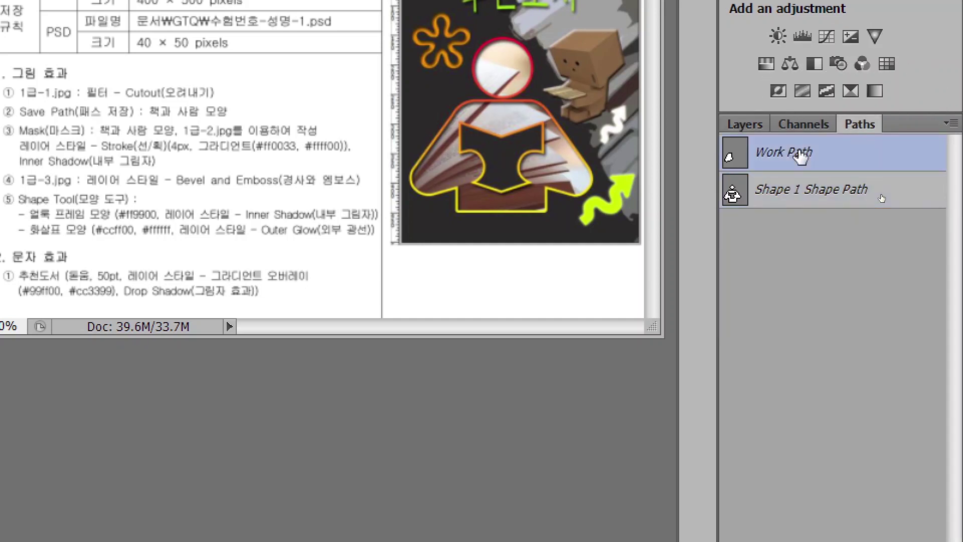
pyautogui.click(823, 192)
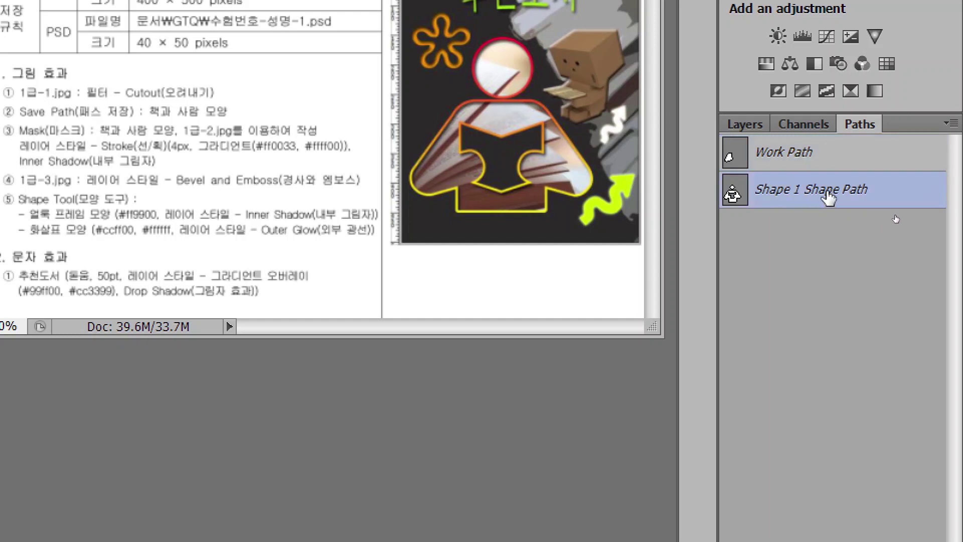
pyautogui.click(836, 155)
# Step: Save the Shape 1 shape path as '책과 사람 모양' and go back to Layers
pyautogui.click(831, 158)
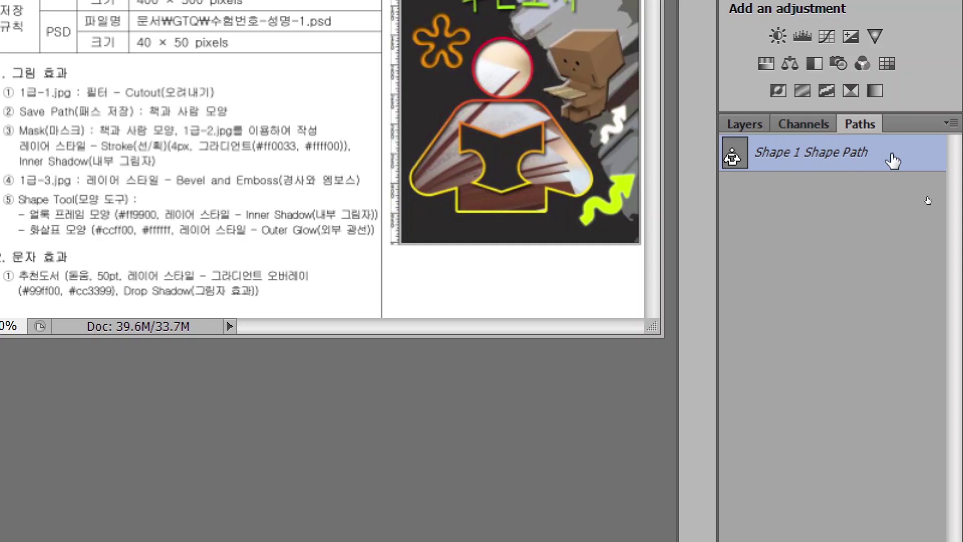
pyautogui.moveTo(902, 157); pyautogui.dragTo(904, 159)
pyautogui.doubleClick(904, 159)
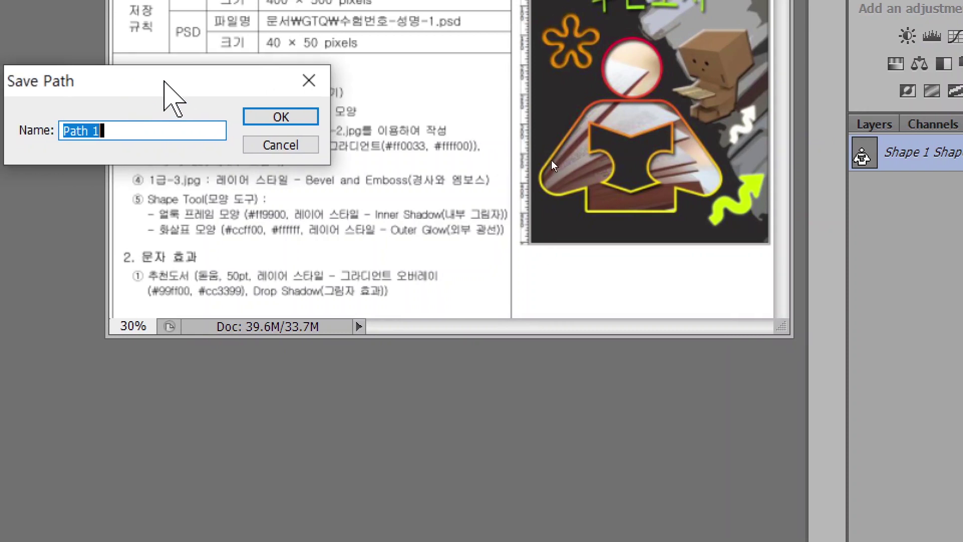
pyautogui.moveTo(164, 80); pyautogui.dragTo(559, 80)
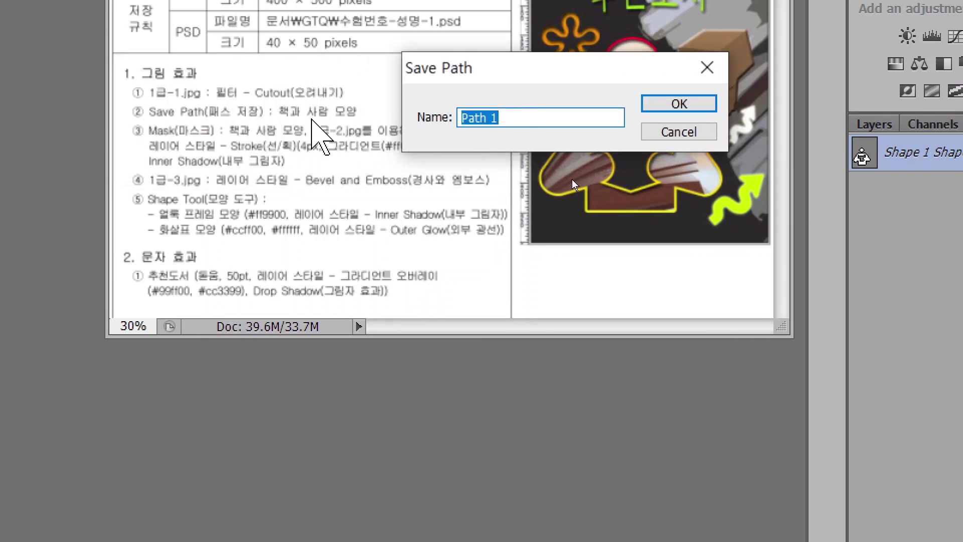
pyautogui.write('ㅊ')
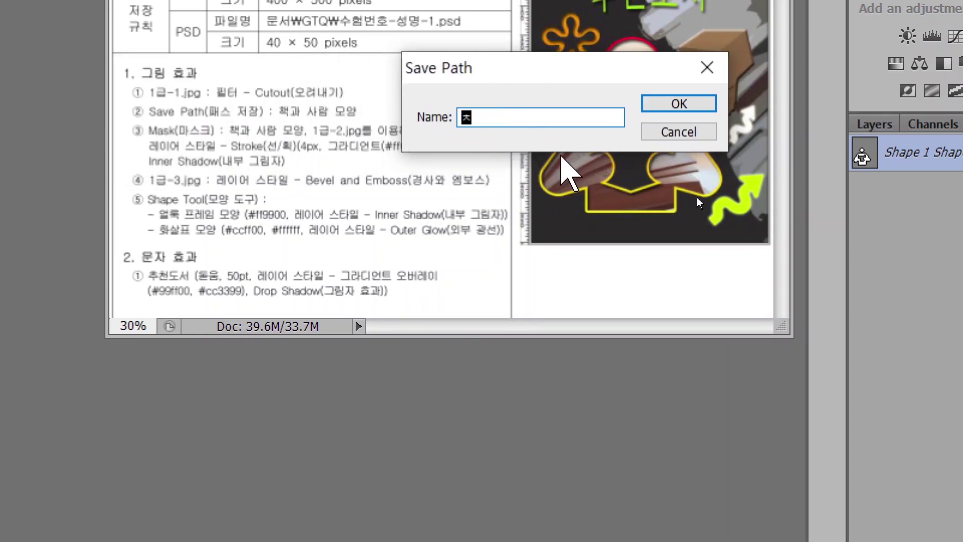
pyautogui.write('책과 사람 모양')
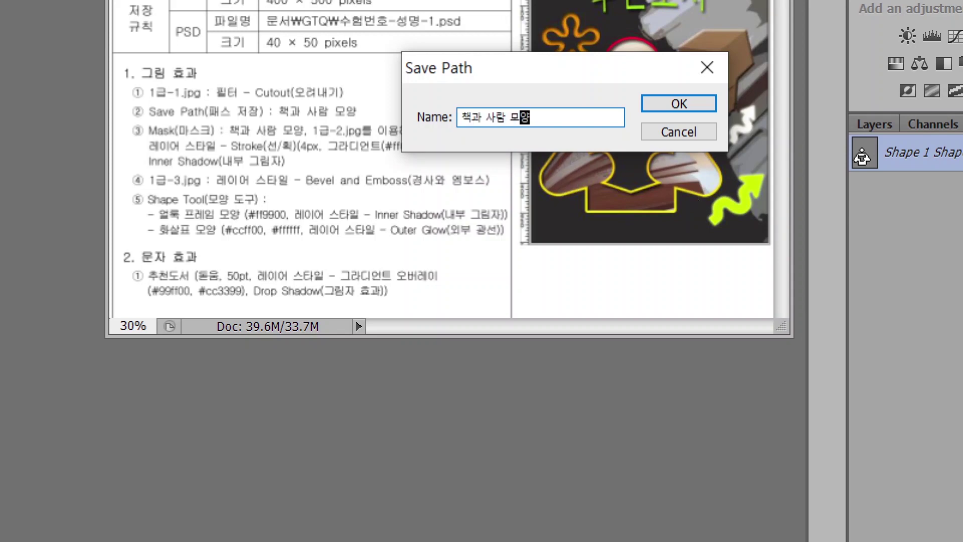
pyautogui.press('Return')
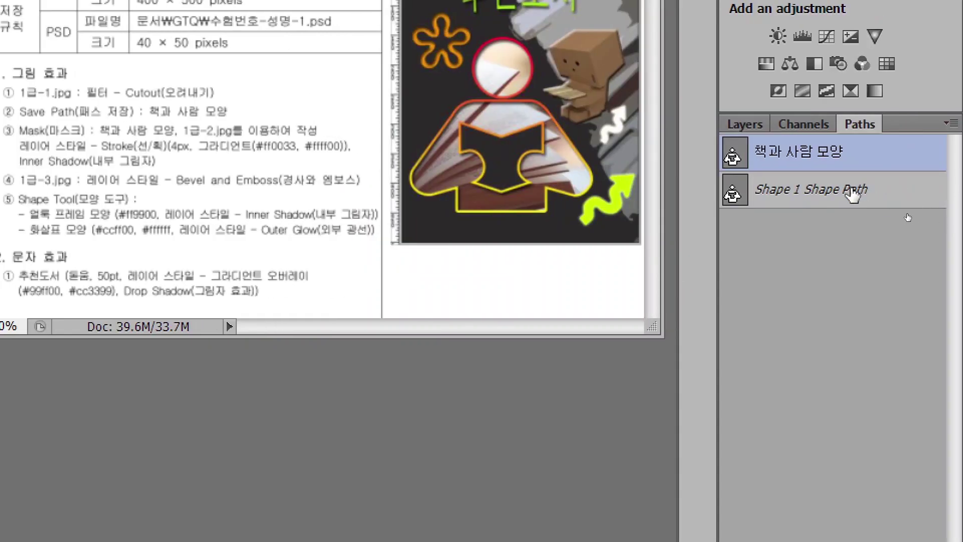
pyautogui.press('ctrl')
pyautogui.press('ctrl')
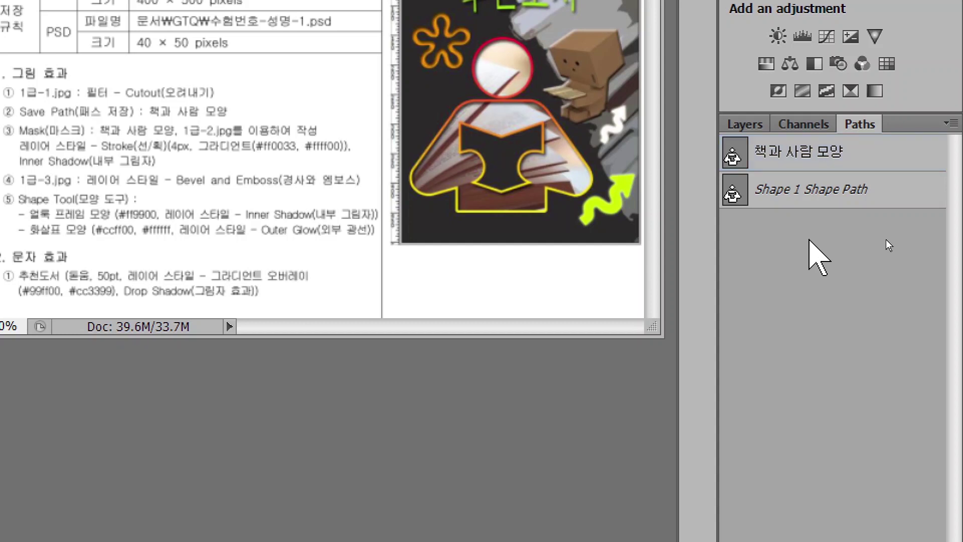
pyautogui.click(879, 200)
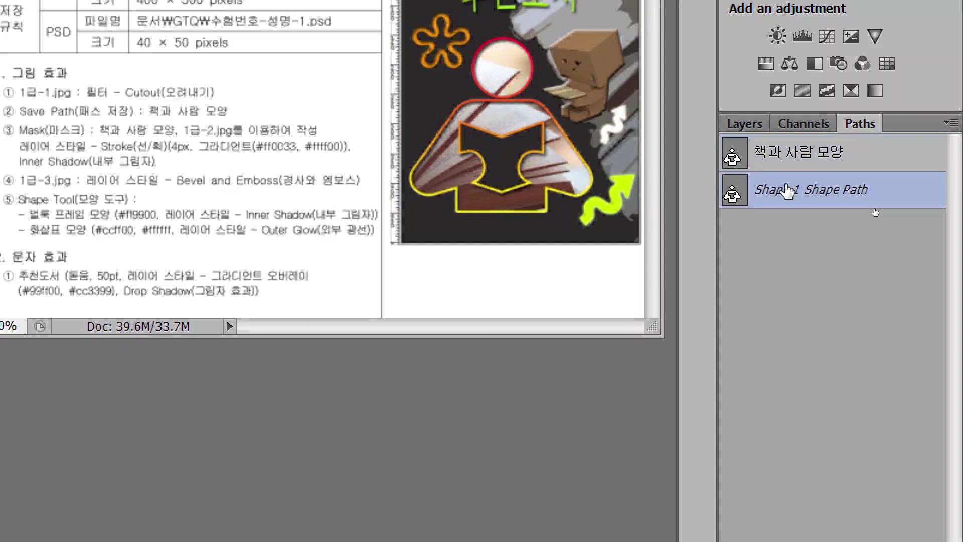
pyautogui.click(807, 157)
pyautogui.click(806, 262)
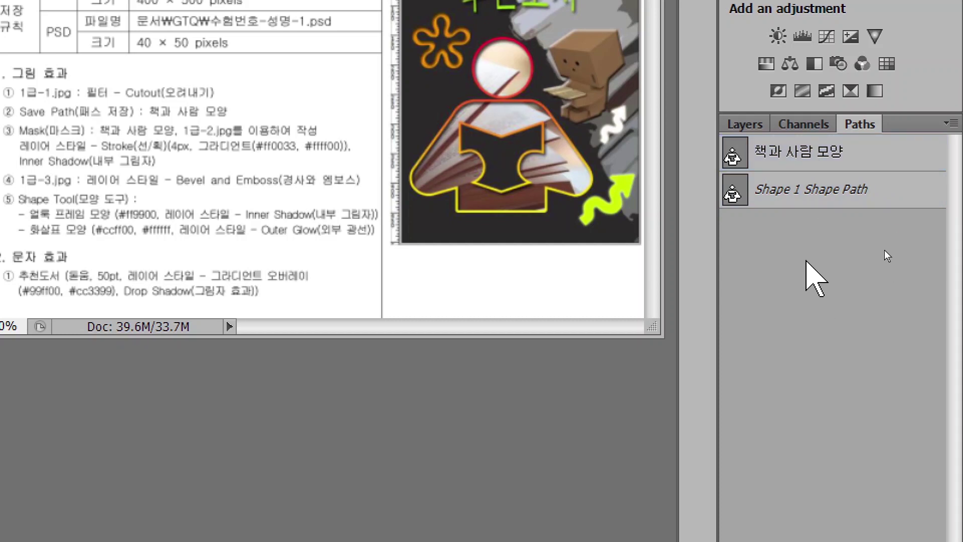
pyautogui.click(754, 126)
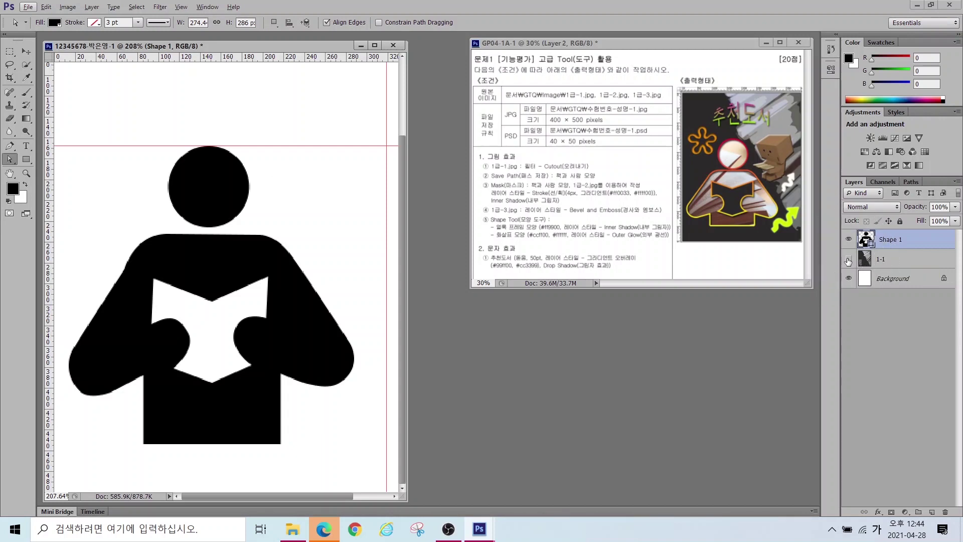
# Step: Make layer 1-1 visible, fit the poster on screen, and open 1급-2.jpg
pyautogui.click(848, 259)
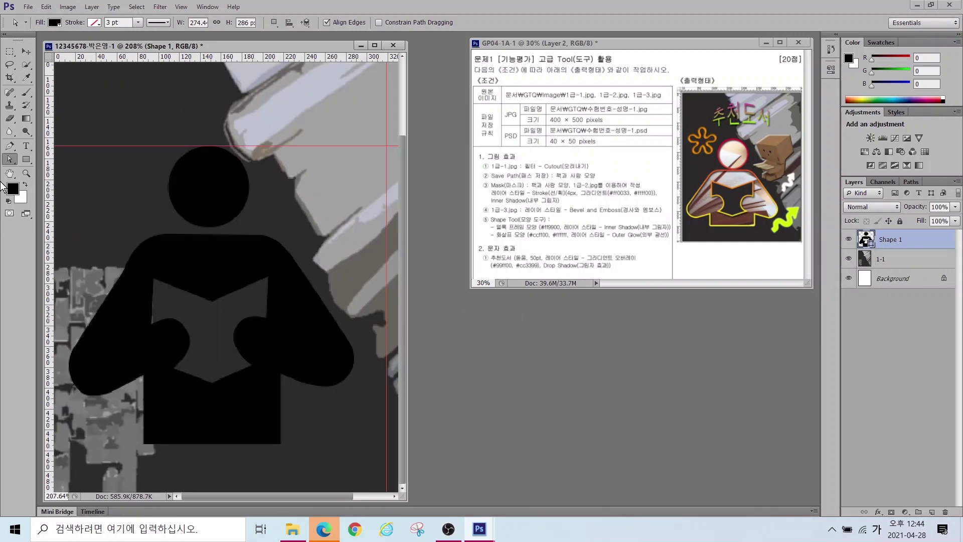
pyautogui.doubleClick(9, 173)
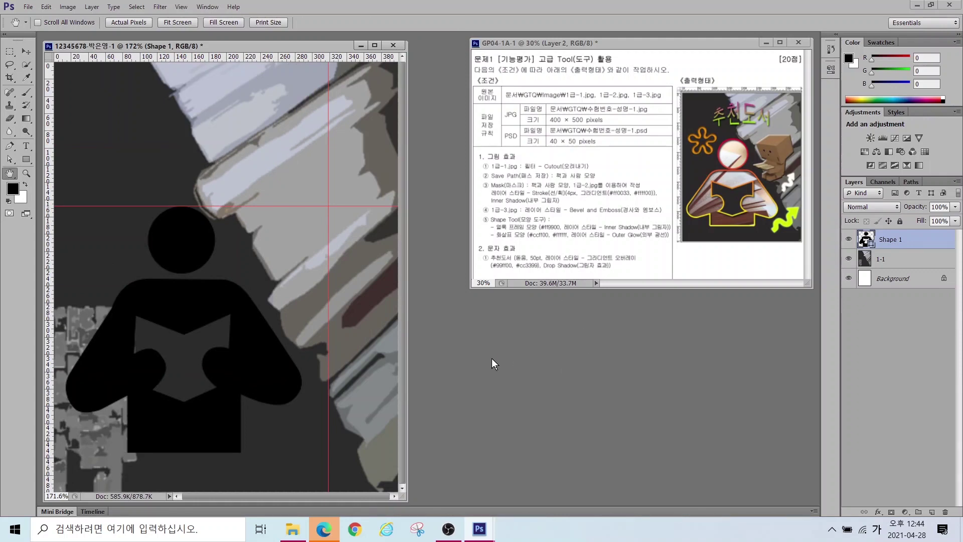
pyautogui.hotkey('ctrl', 'o')
pyautogui.click(435, 151)
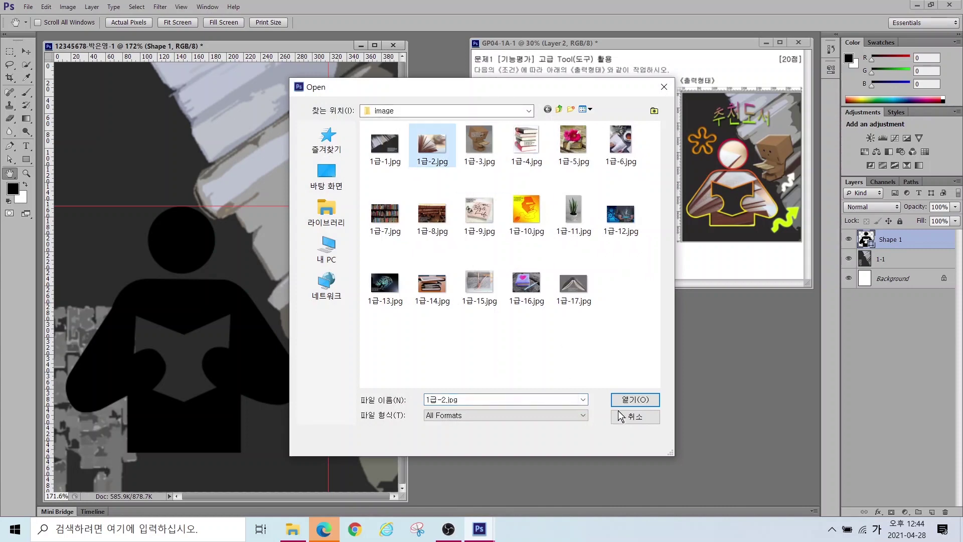
pyautogui.click(628, 401)
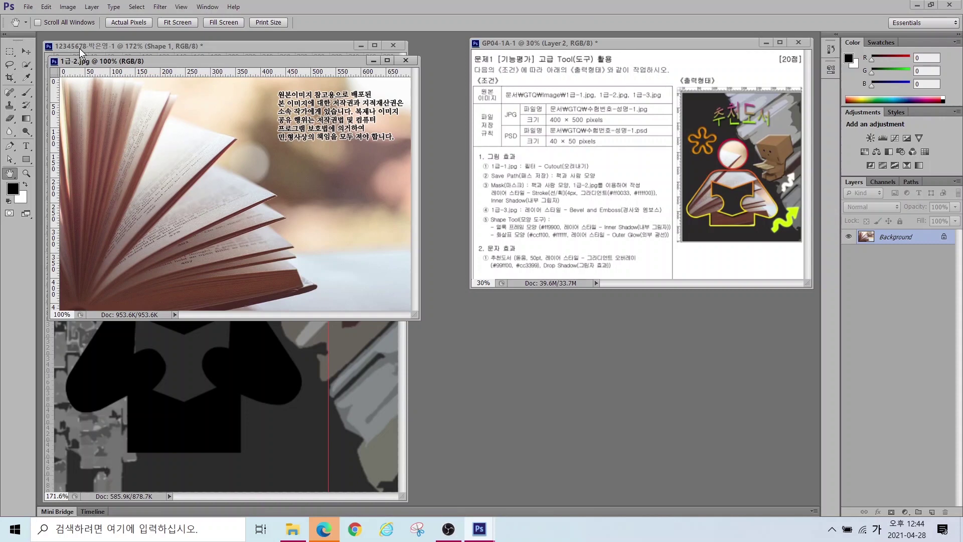
# Step: Resize 1급-2.jpg from 700 to 400 pixels wide in Image Size
pyautogui.click(67, 7)
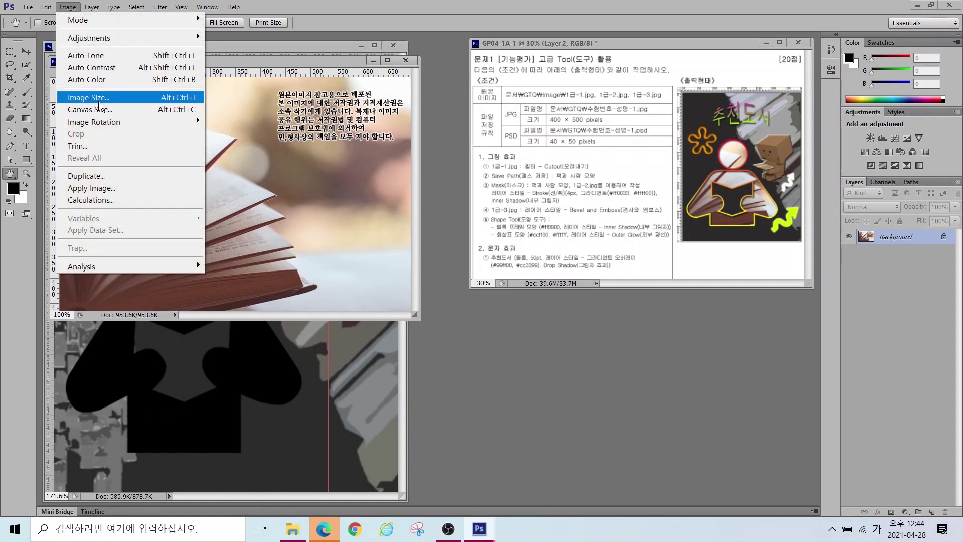
pyautogui.click(99, 99)
pyautogui.press('alt')
pyautogui.moveTo(745, 243)
pyautogui.mouseDown()
pyautogui.moveTo(652, 223)
pyautogui.moveTo(687, 158)
pyautogui.moveTo(770, 140)
pyautogui.moveTo(804, 211)
pyautogui.moveTo(770, 238)
pyautogui.moveTo(741, 247)
pyautogui.mouseUp()
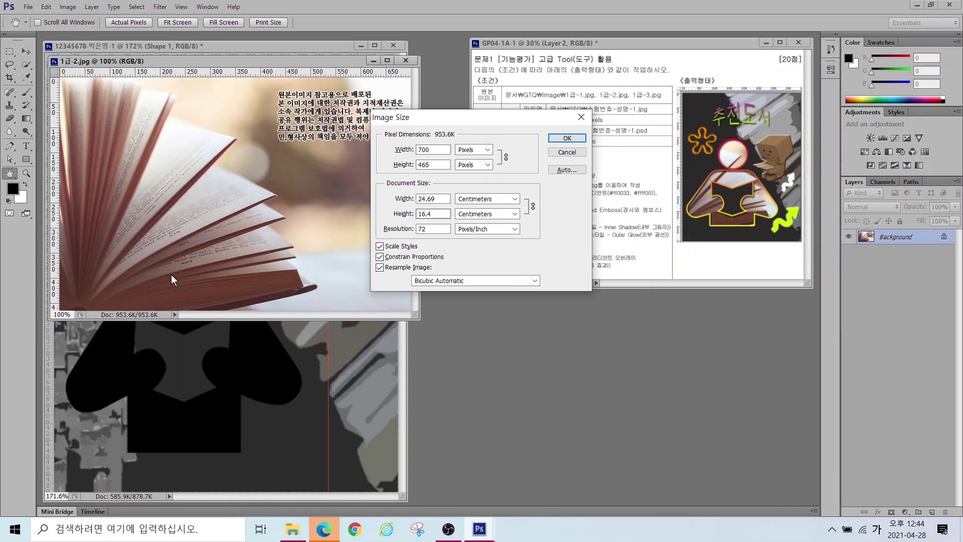
pyautogui.doubleClick(436, 153)
pyautogui.write('400')
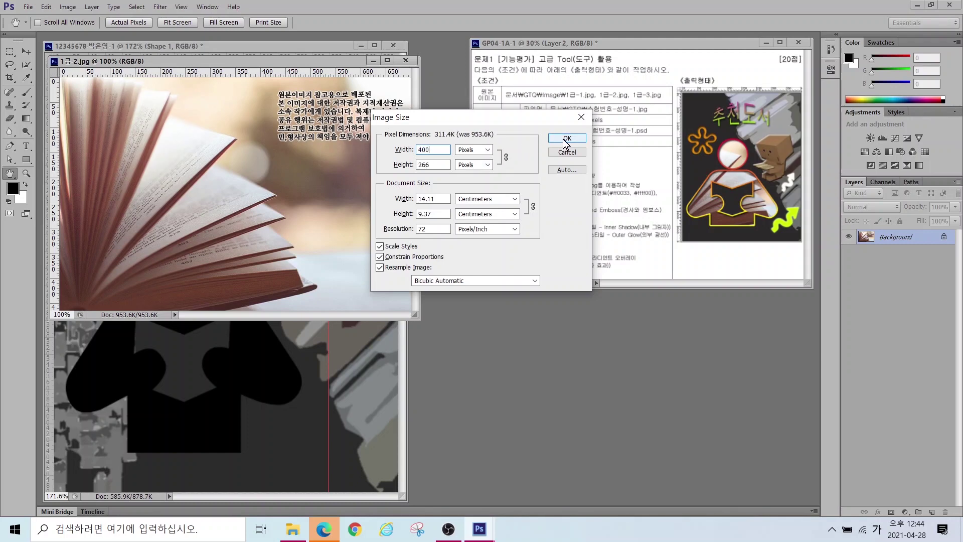
pyautogui.click(566, 139)
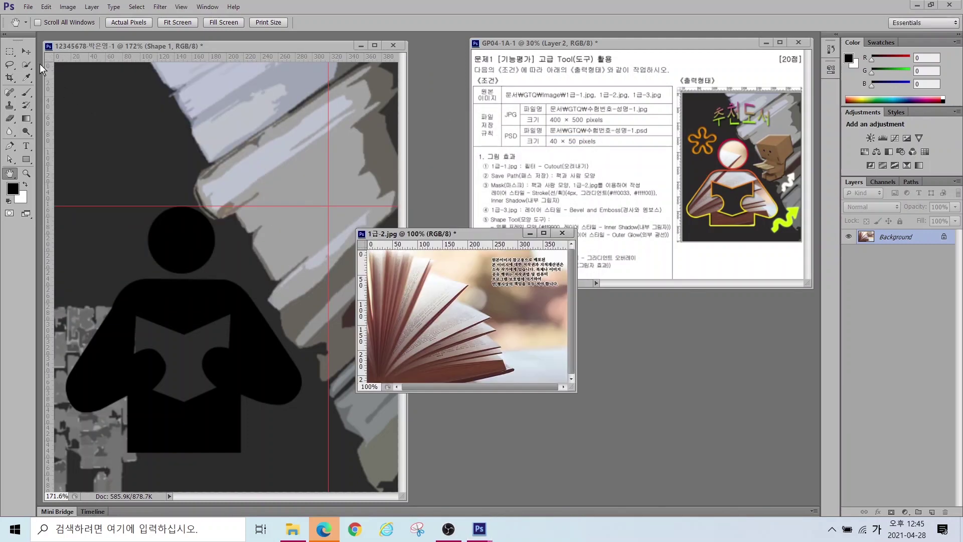
# Step: Drag the book photo into the poster, position it lower, and close 1급-2.jpg without saving
pyautogui.click(25, 51)
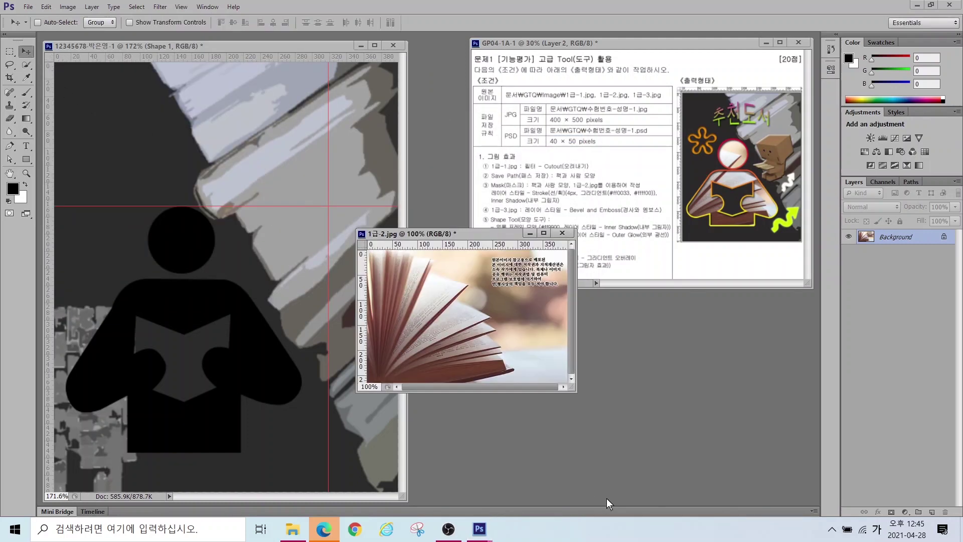
pyautogui.click(146, 333)
pyautogui.moveTo(146, 332); pyautogui.dragTo(146, 332)
pyautogui.moveTo(72, 354); pyautogui.dragTo(151, 386)
pyautogui.click(562, 233)
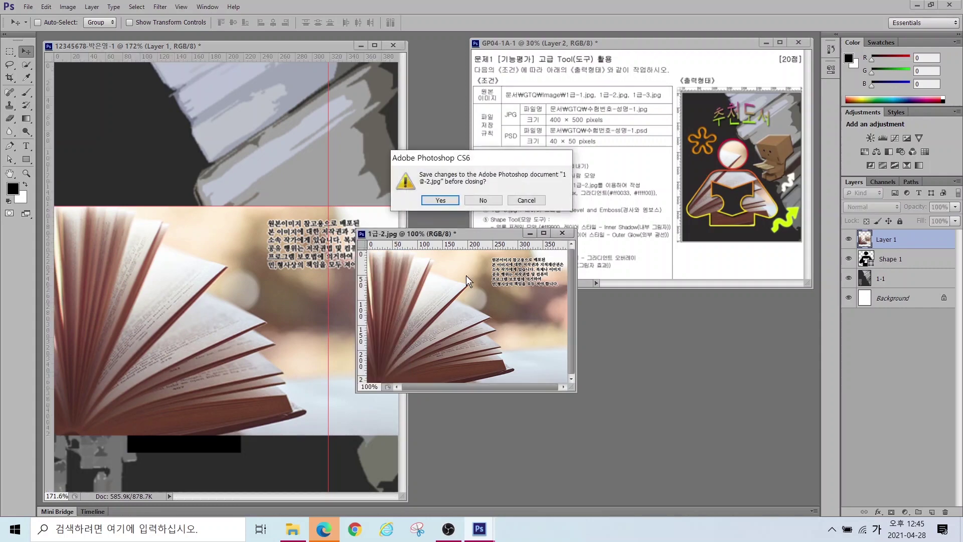
pyautogui.click(484, 201)
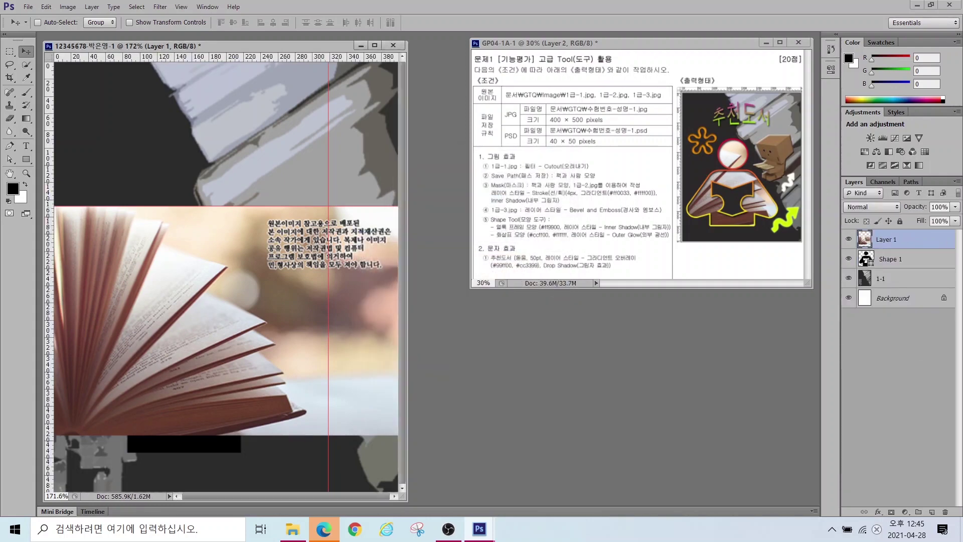
# Step: Rename the new book layer to 1-2 and reselect it above Shape 1
pyautogui.doubleClick(891, 237)
pyautogui.write('1-2')
pyautogui.press('Return')
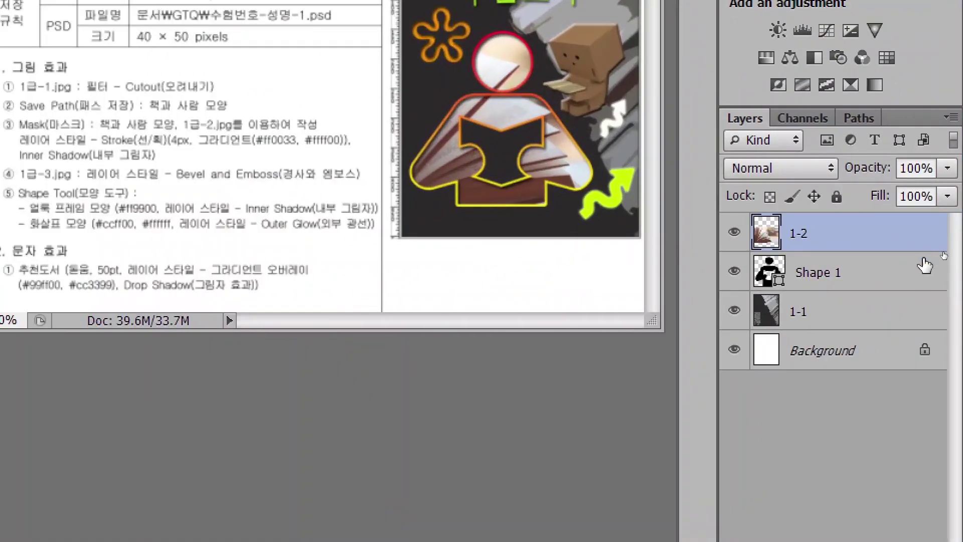
pyautogui.click(823, 285)
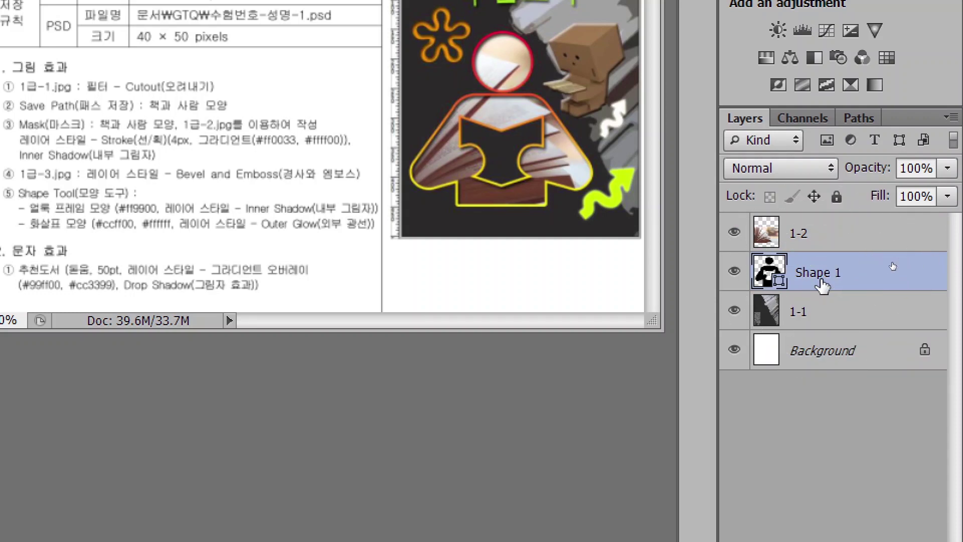
pyautogui.click(837, 241)
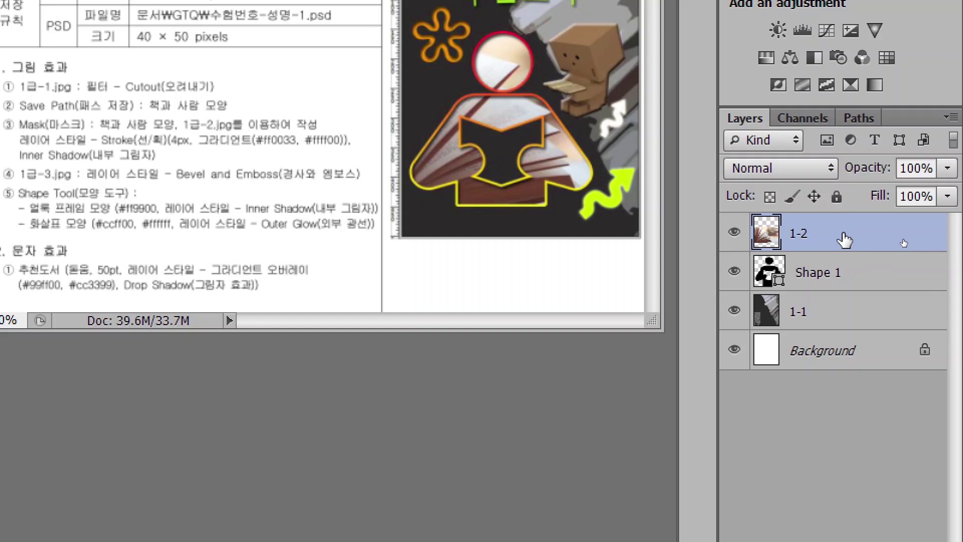
# Step: Clip the 1-2 book photo to the Shape 1 reader shape and nudge it into place
pyautogui.rightClick(845, 236)
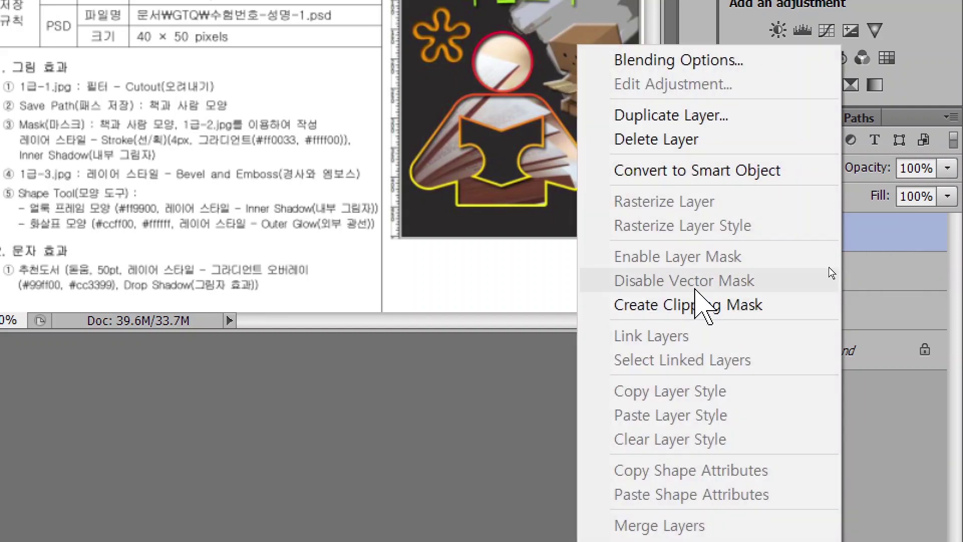
pyautogui.click(705, 301)
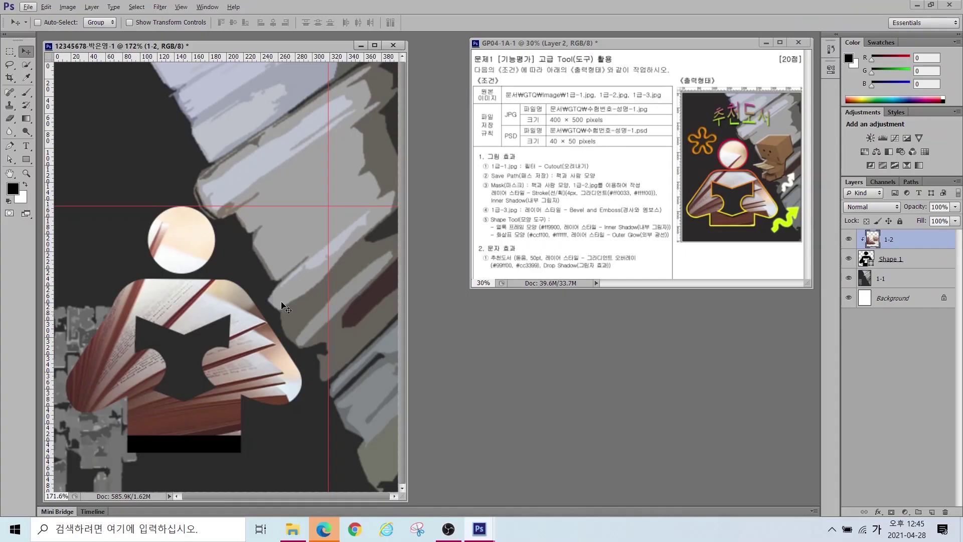
pyautogui.moveTo(234, 367); pyautogui.dragTo(246, 369)
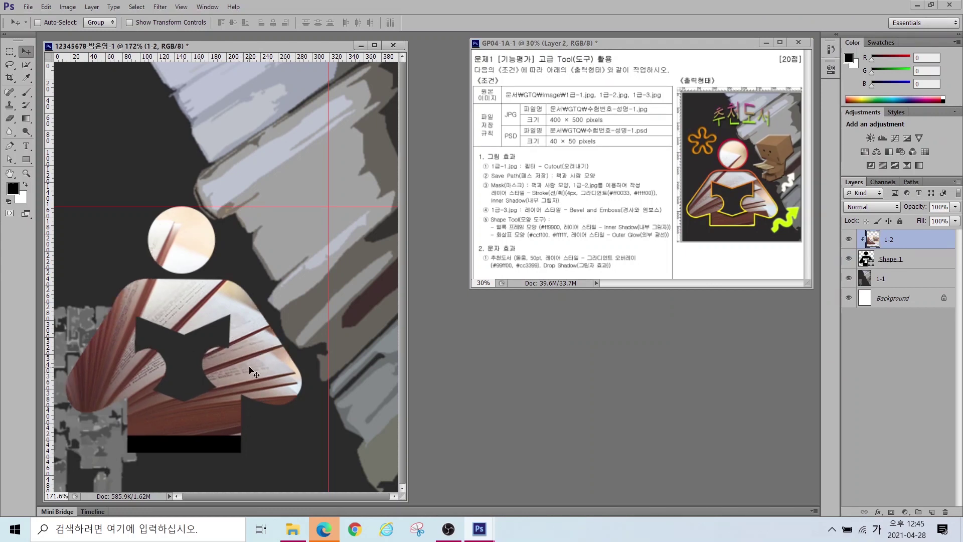
pyautogui.moveTo(239, 362); pyautogui.dragTo(259, 371)
# Step: Enlarge the book photo to about 109% with Free Transform and shift it left and down
pyautogui.hotkey('ctrl', 't')
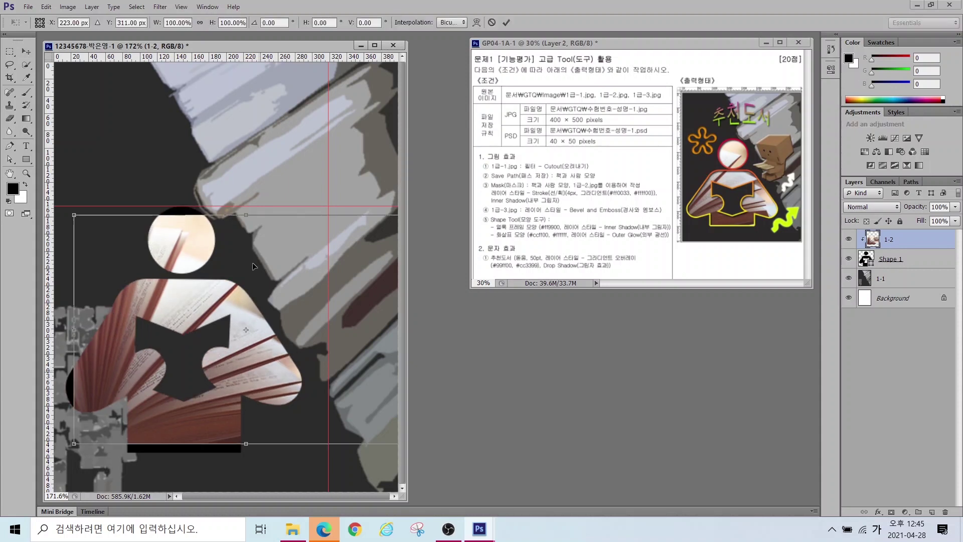
pyautogui.moveTo(74, 215); pyautogui.dragTo(58, 194)
pyautogui.moveTo(190, 288); pyautogui.dragTo(183, 317)
pyautogui.press('Return')
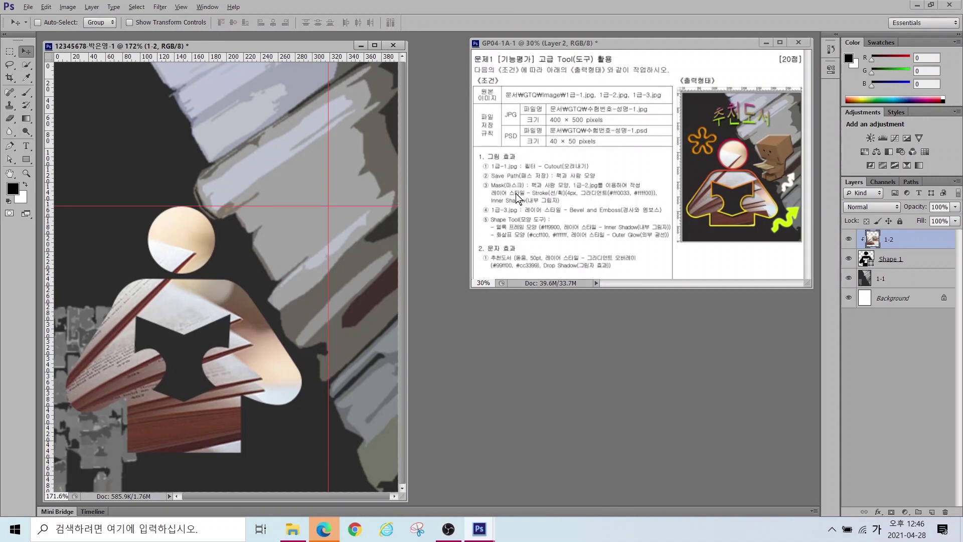
pyautogui.moveTo(479, 183); pyautogui.dragTo(677, 206)
# Step: Give Shape 1 an Inner Shadow and a 4 px outline stroke in Layer Style
pyautogui.click(891, 260)
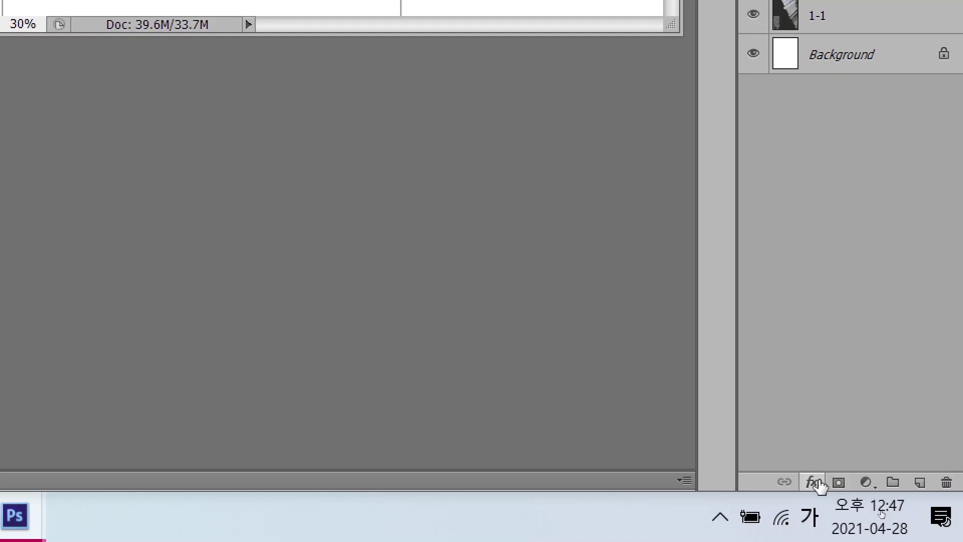
pyautogui.click(812, 482)
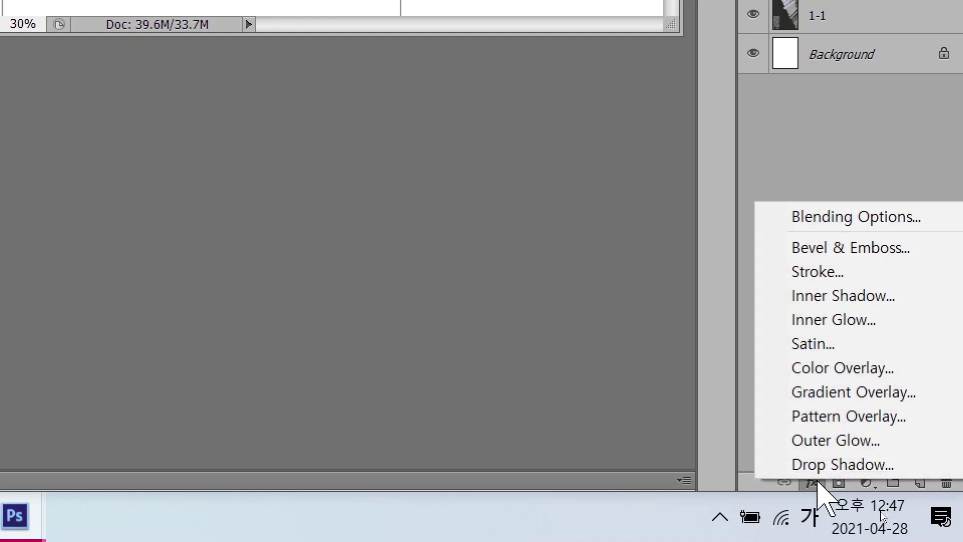
pyautogui.click(812, 296)
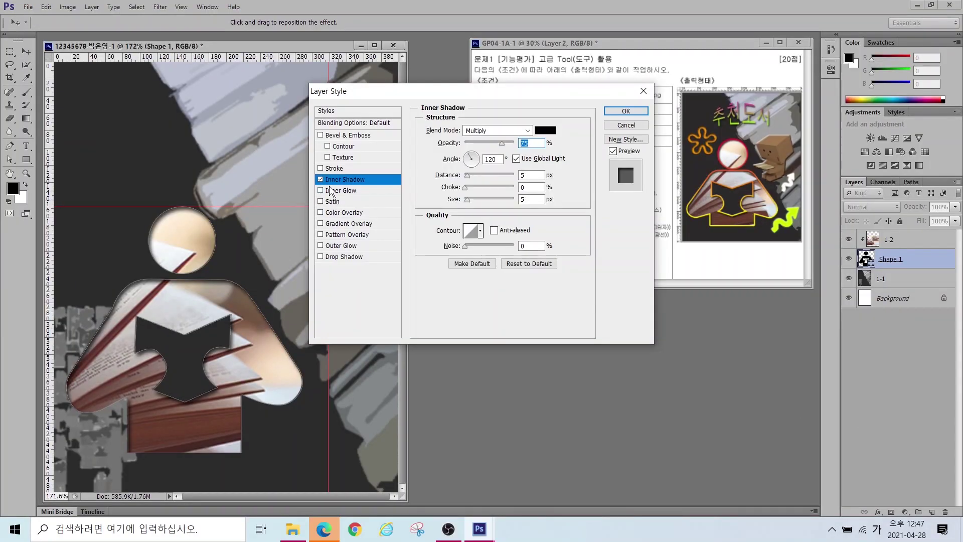
pyautogui.click(329, 170)
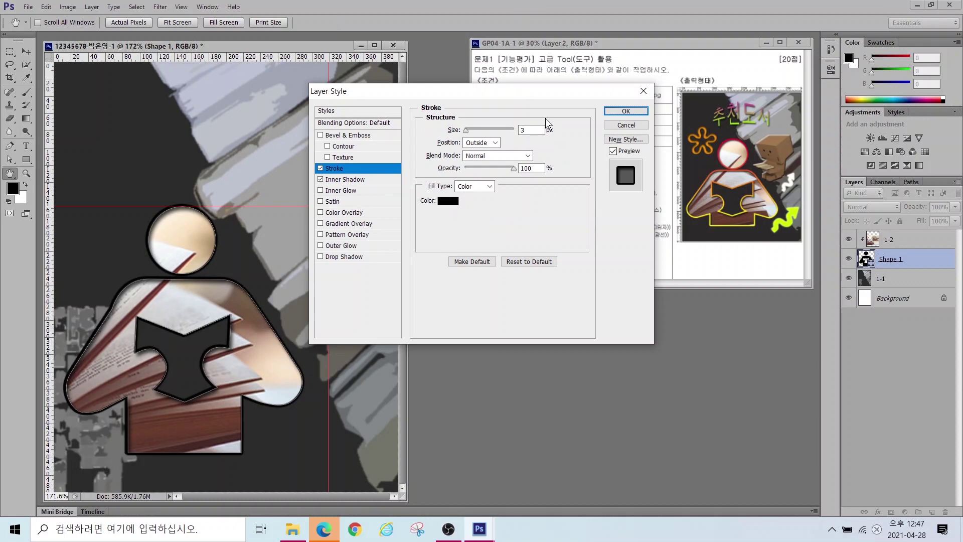
pyautogui.doubleClick(530, 128)
pyautogui.write('4')
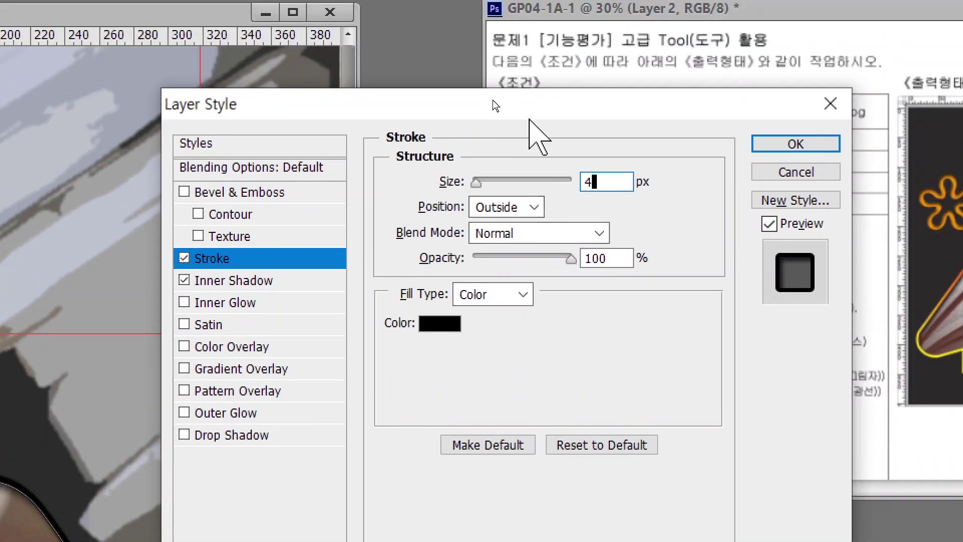
pyautogui.moveTo(520, 107); pyautogui.dragTo(224, 68)
pyautogui.press('alt')
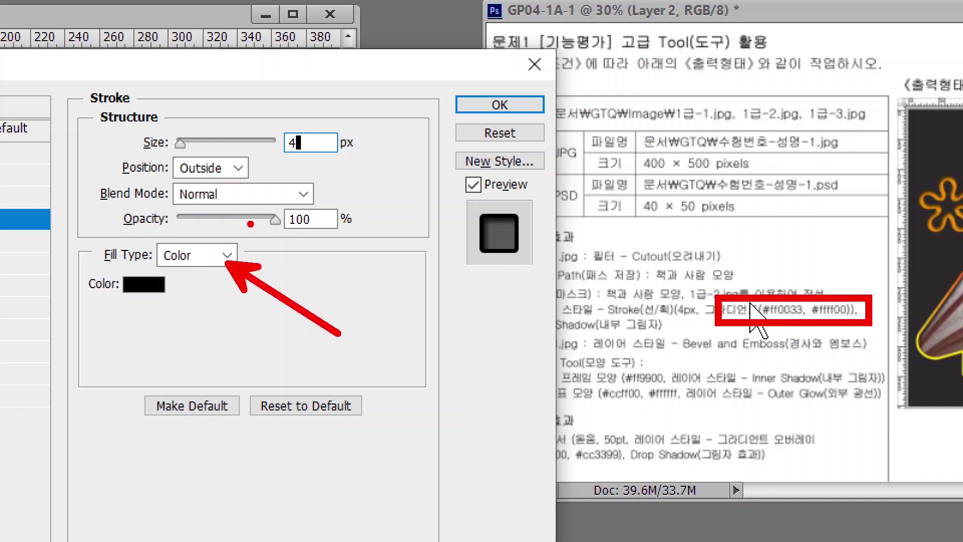
# Step: Change the stroke Fill Type to Gradient and bring up the Gradient Editor
pyautogui.click(202, 255)
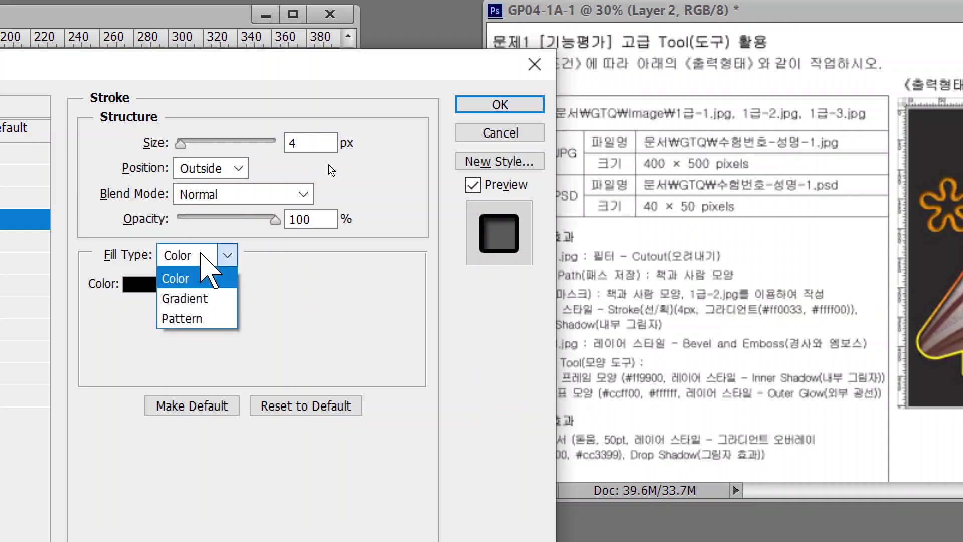
pyautogui.click(193, 300)
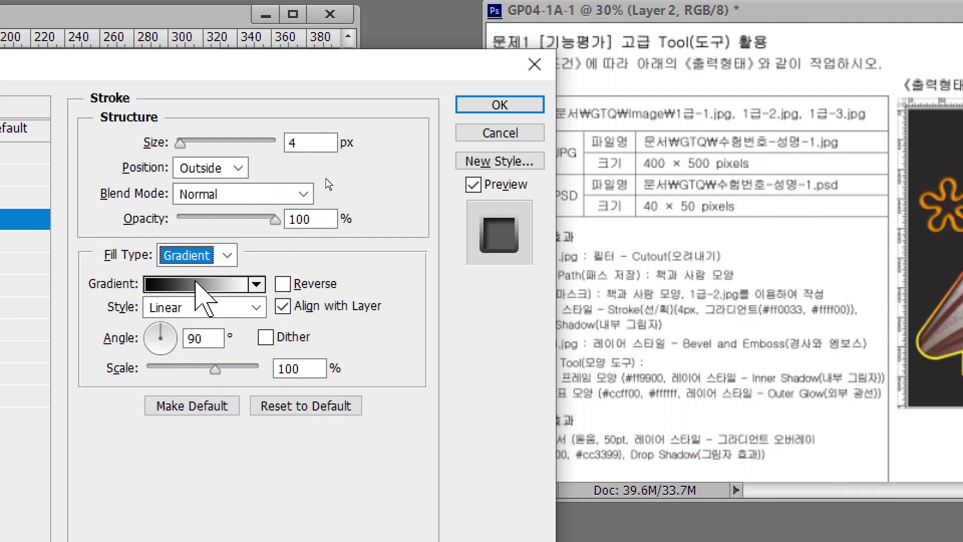
pyautogui.click(197, 284)
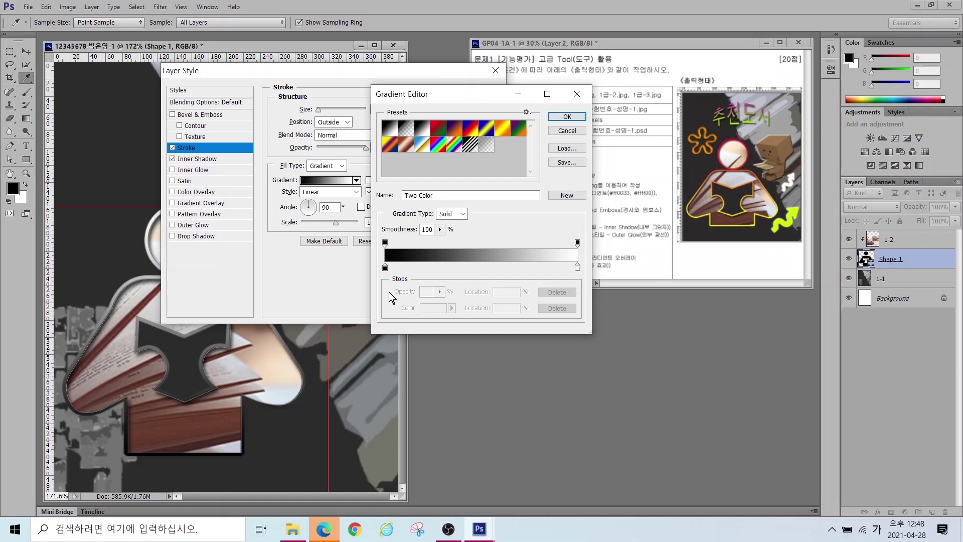
pyautogui.moveTo(398, 273)
pyautogui.mouseDown()
pyautogui.moveTo(367, 296)
pyautogui.moveTo(363, 261)
pyautogui.moveTo(396, 264)
pyautogui.mouseUp()
pyautogui.moveTo(588, 295)
pyautogui.mouseDown()
pyautogui.moveTo(558, 287)
pyautogui.moveTo(566, 263)
pyautogui.moveTo(588, 265)
pyautogui.moveTo(590, 287)
pyautogui.mouseUp()
pyautogui.moveTo(401, 248)
pyautogui.mouseDown()
pyautogui.moveTo(369, 230)
pyautogui.moveTo(397, 212)
pyautogui.moveTo(398, 245)
pyautogui.mouseUp()
pyautogui.moveTo(577, 255)
pyautogui.mouseDown()
pyautogui.moveTo(560, 243)
pyautogui.moveTo(578, 229)
pyautogui.moveTo(591, 240)
pyautogui.moveTo(577, 260)
pyautogui.mouseUp()
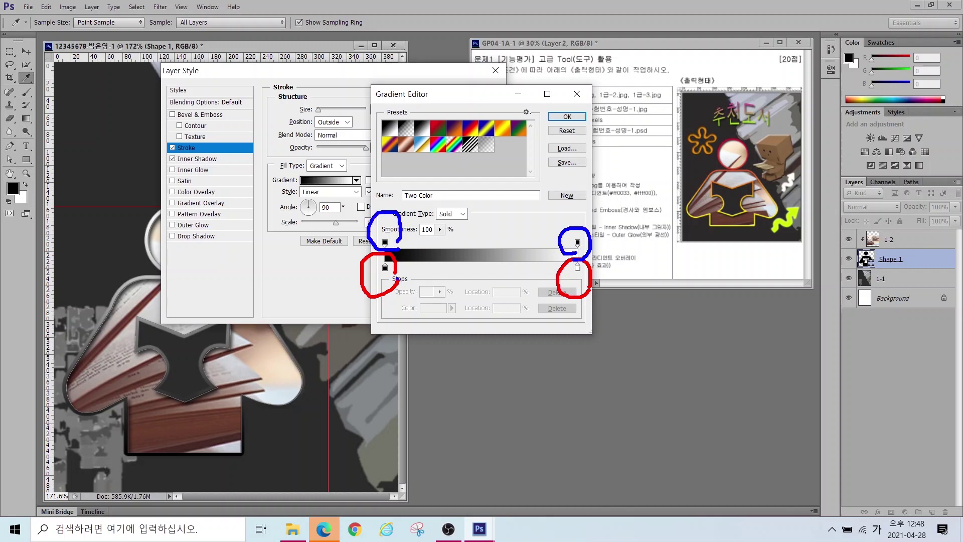
pyautogui.press('Escape')
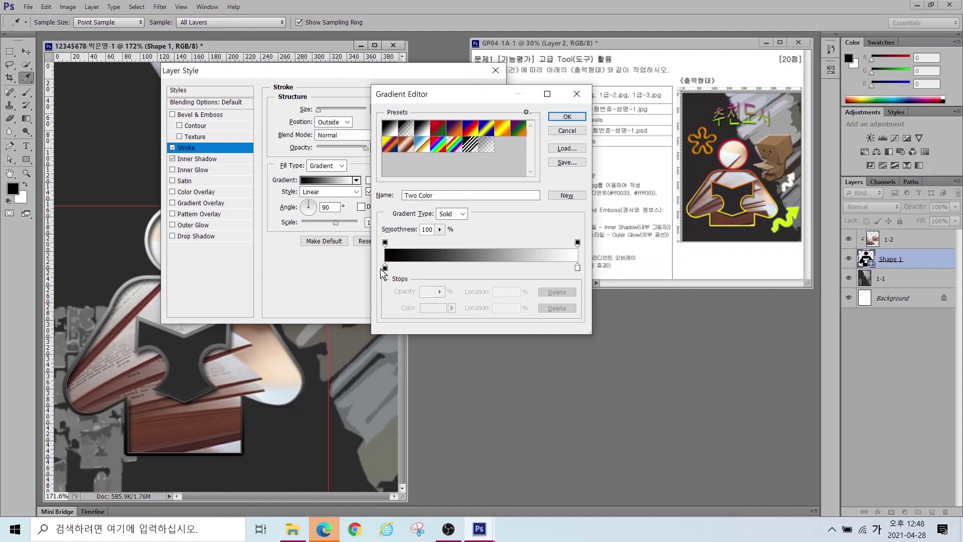
# Step: Set the gradient stops to red #ff0033 and yellow #ffff00 and accept
pyautogui.doubleClick(386, 267)
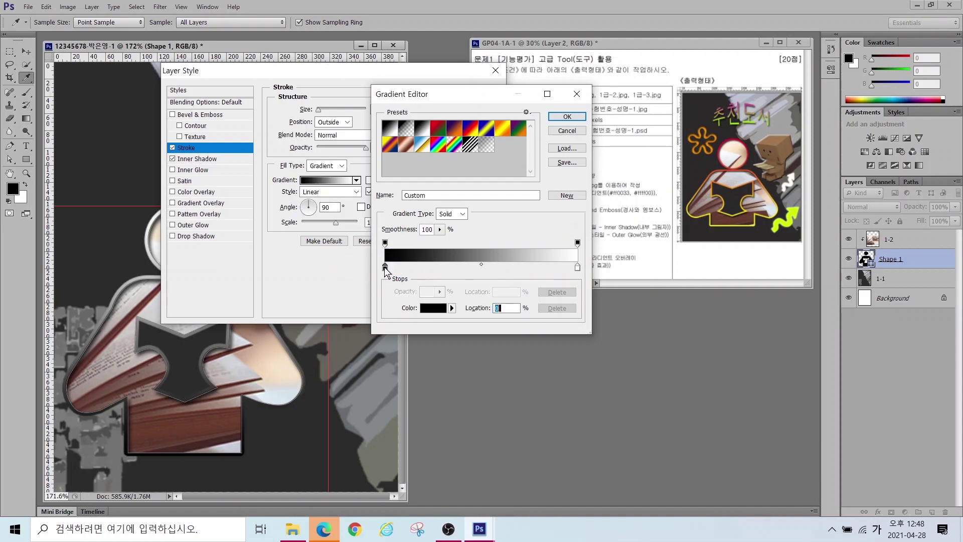
pyautogui.moveTo(533, 278); pyautogui.dragTo(415, 282)
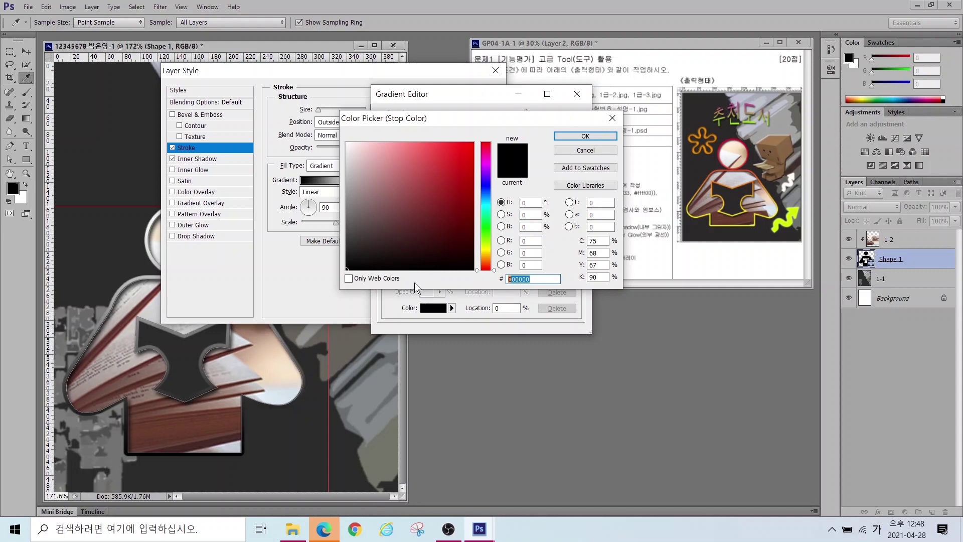
pyautogui.write('ff0033')
pyautogui.press('Return')
pyautogui.doubleClick(574, 267)
pyautogui.moveTo(557, 278); pyautogui.dragTo(509, 278)
pyautogui.write('ffff00')
pyautogui.press('Return')
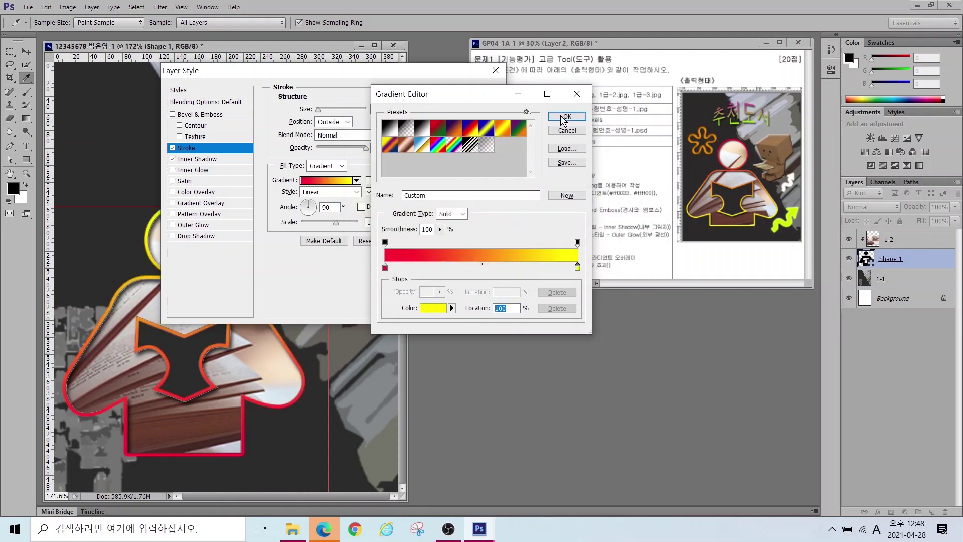
pyautogui.click(567, 116)
# Step: Set the gradient angle to -90° so red is at the top and yellow at the bottom
pyautogui.moveTo(276, 73); pyautogui.dragTo(405, 120)
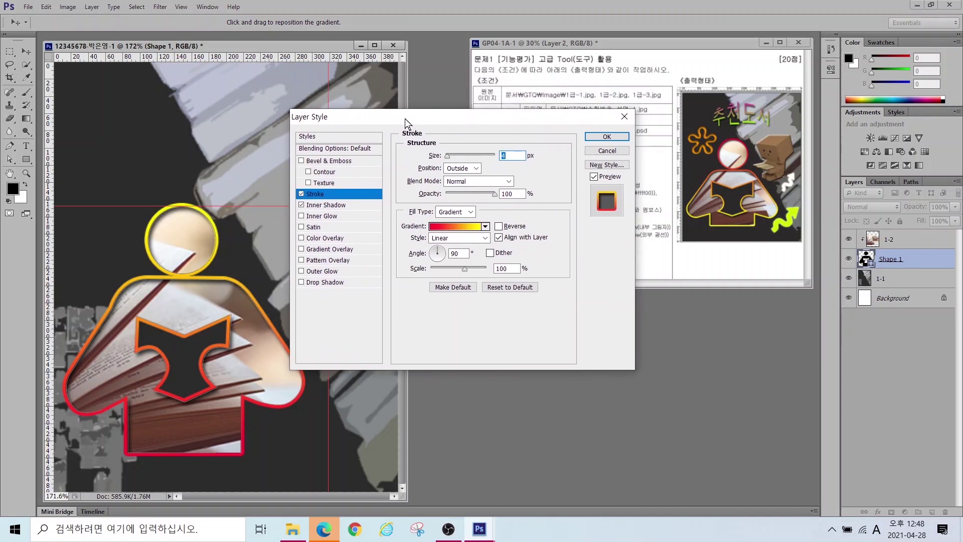
pyautogui.press('alt')
pyautogui.moveTo(757, 239)
pyautogui.mouseDown()
pyautogui.moveTo(676, 236)
pyautogui.moveTo(721, 203)
pyautogui.moveTo(767, 241)
pyautogui.mouseUp()
pyautogui.moveTo(755, 164)
pyautogui.mouseDown()
pyautogui.moveTo(702, 179)
pyautogui.moveTo(714, 132)
pyautogui.moveTo(750, 177)
pyautogui.mouseUp()
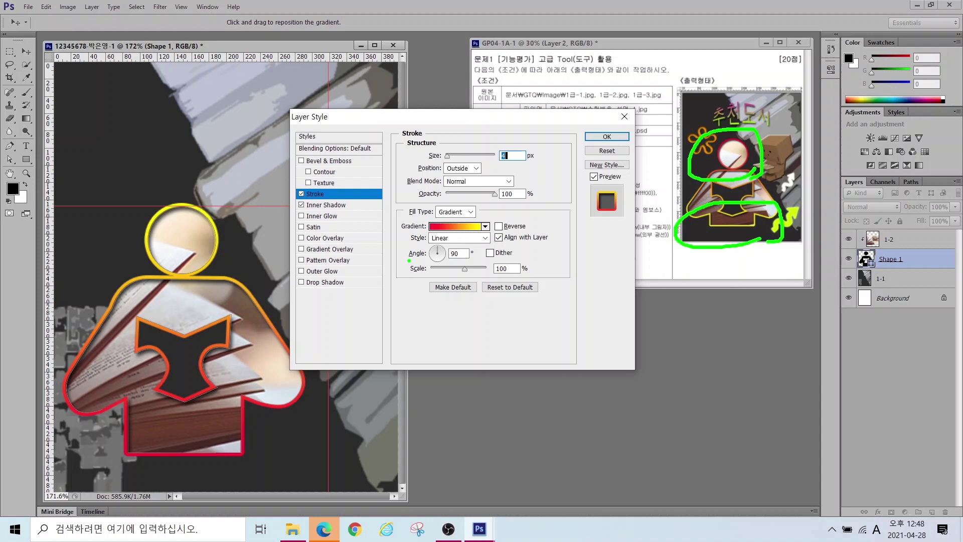
pyautogui.moveTo(429, 247); pyautogui.dragTo(357, 208)
pyautogui.moveTo(472, 255)
pyautogui.mouseDown()
pyautogui.moveTo(438, 254)
pyautogui.moveTo(472, 257)
pyautogui.mouseUp()
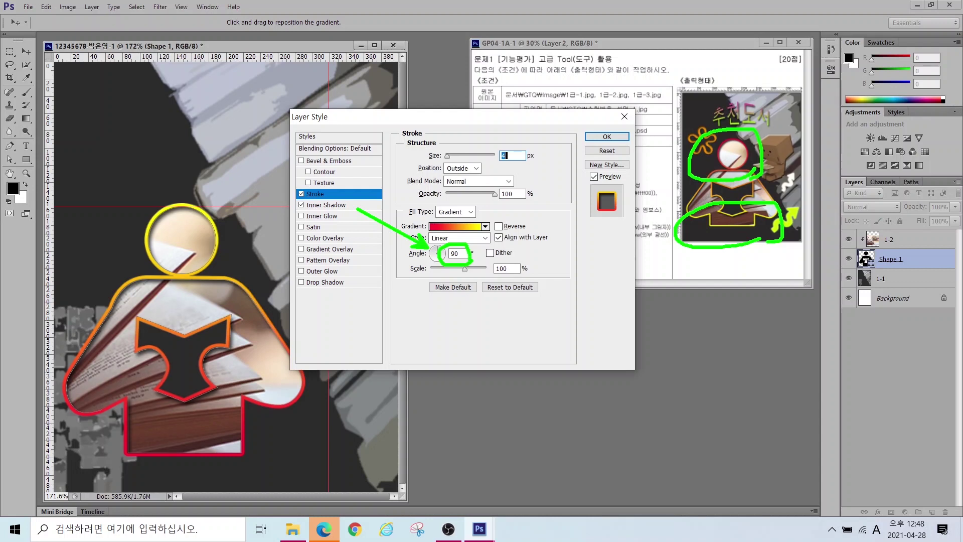
pyautogui.press('Escape')
pyautogui.moveTo(439, 254); pyautogui.dragTo(438, 266)
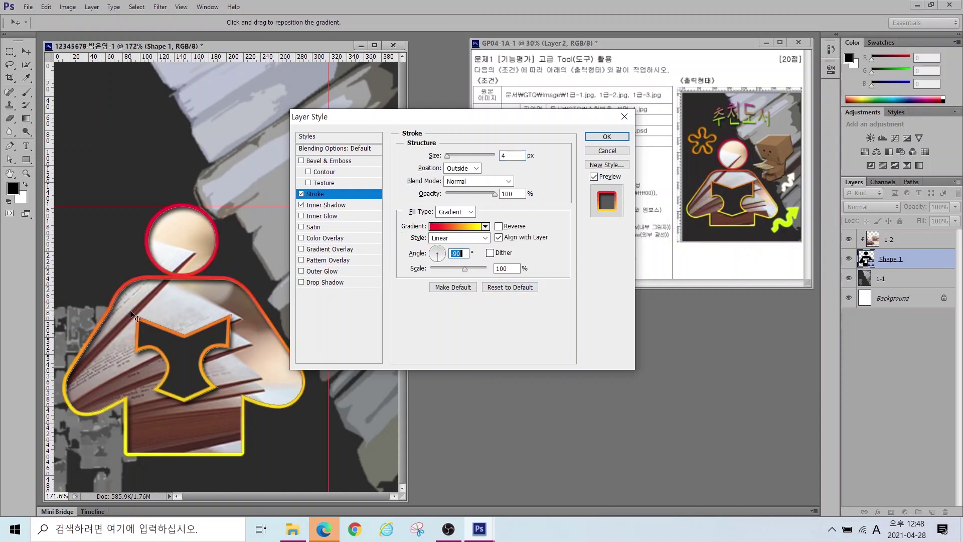
# Step: Apply the gradient stroke and inner shadow to Shape 1, then reselect layer 1-2
pyautogui.click(607, 137)
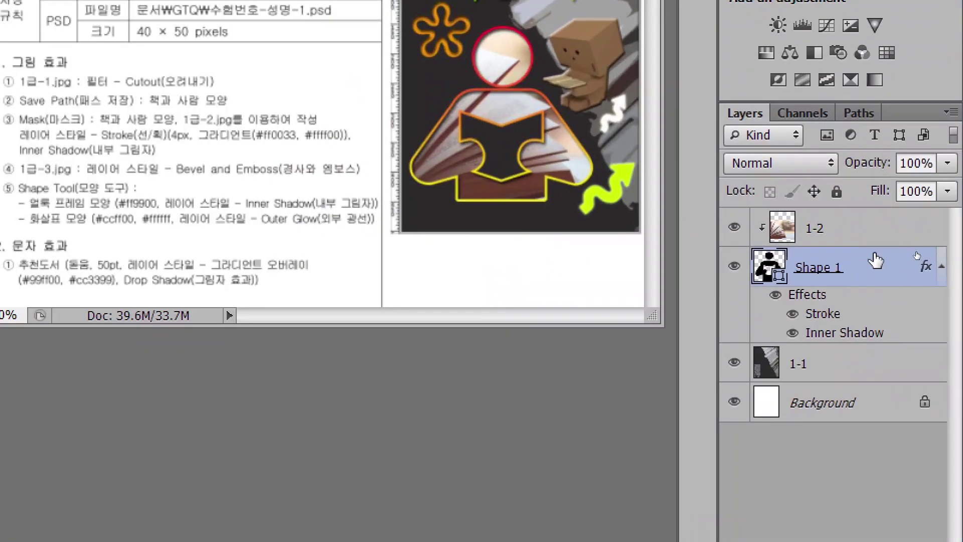
pyautogui.click(849, 236)
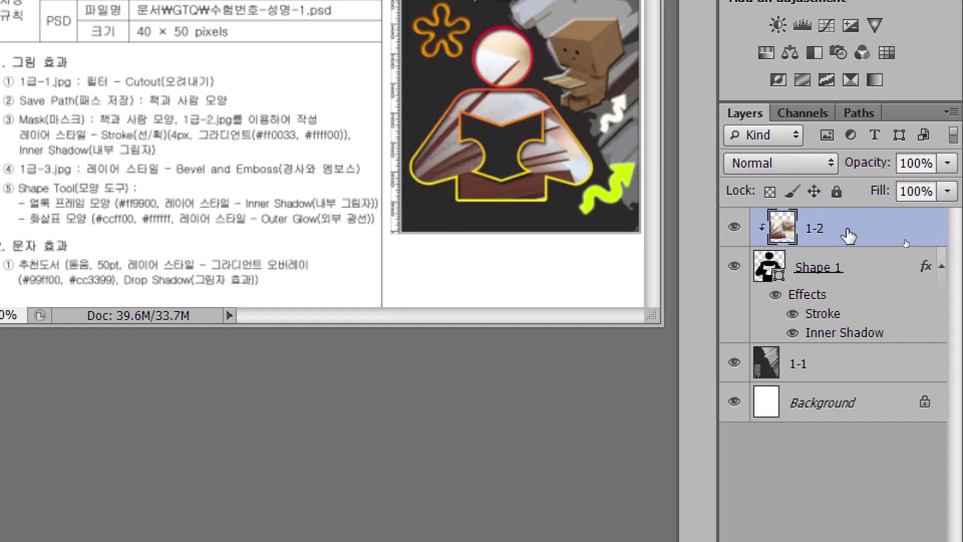
pyautogui.click(827, 365)
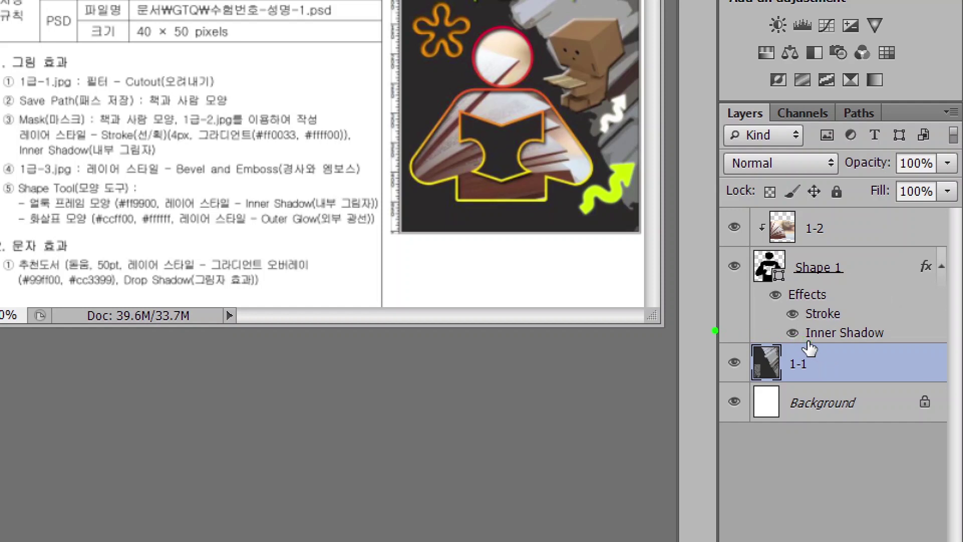
pyautogui.moveTo(809, 342); pyautogui.dragTo(809, 344)
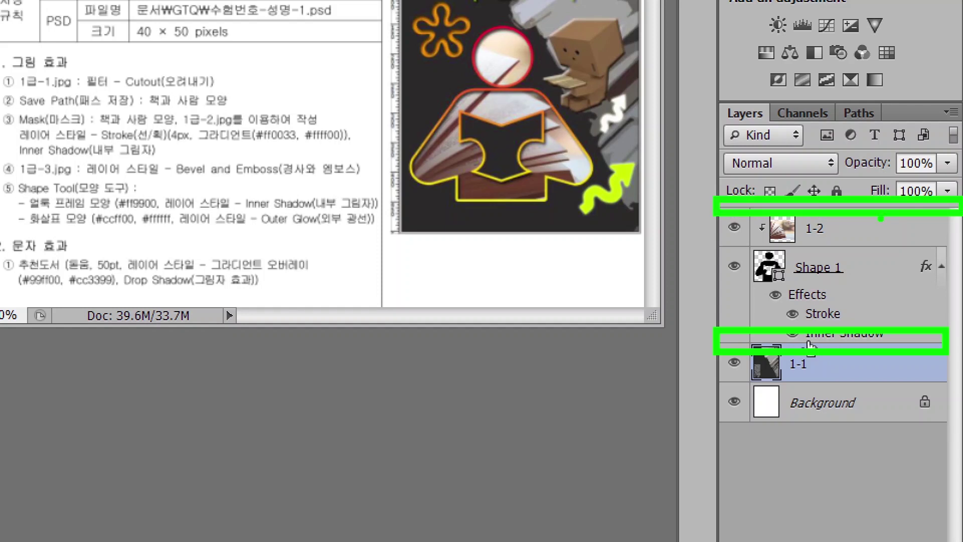
pyautogui.moveTo(810, 344); pyautogui.dragTo(377, 312)
pyautogui.click(839, 240)
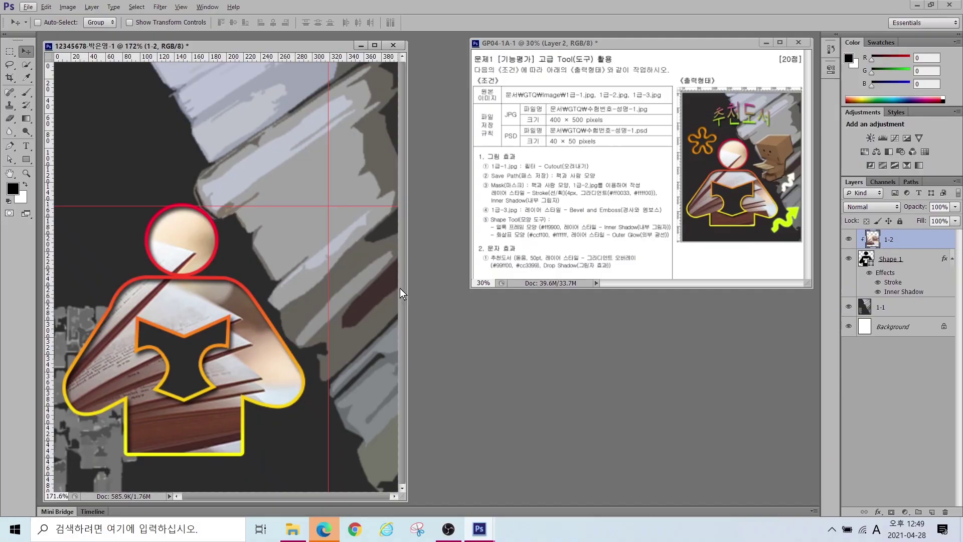
# Step: Open 1급-3.jpg and place its window beside the poster
pyautogui.hotkey('ctrl', 'o')
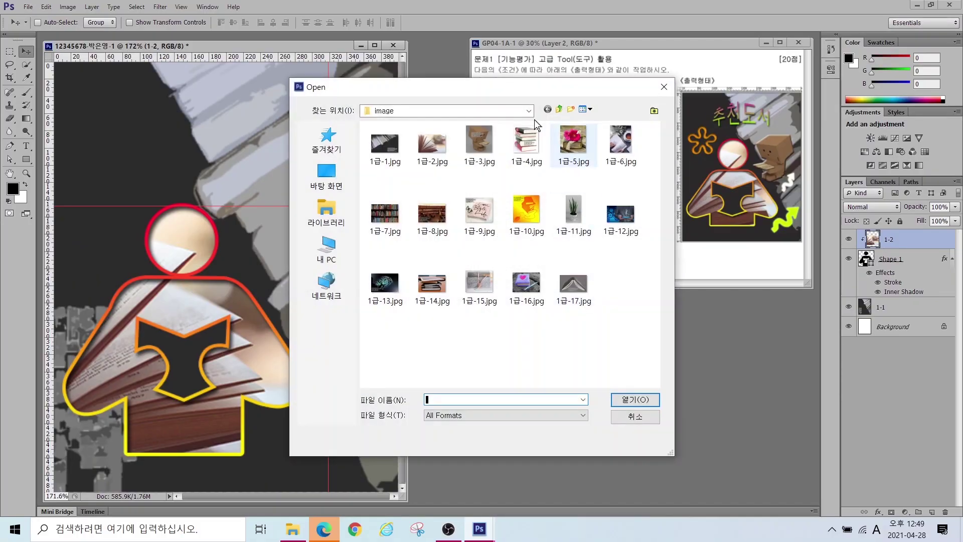
pyautogui.click(479, 143)
pyautogui.click(635, 399)
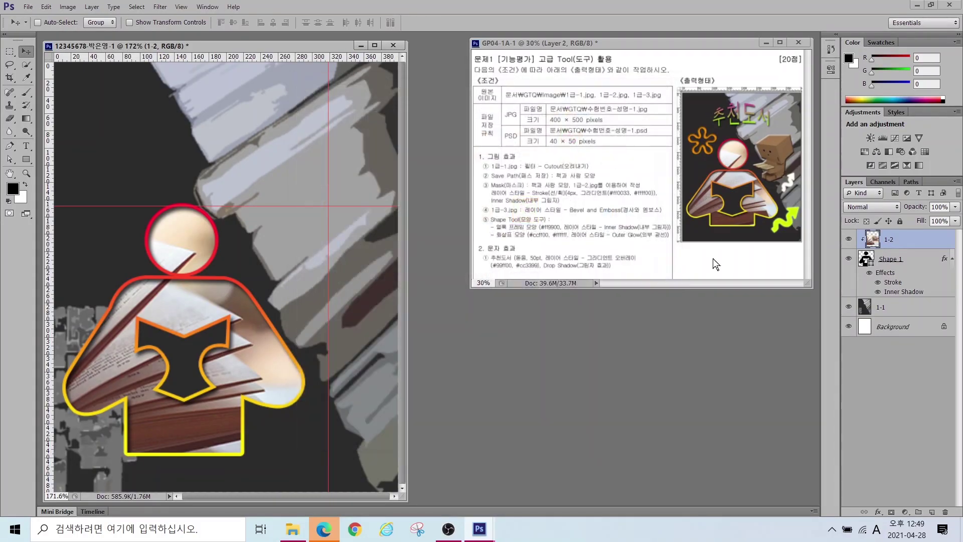
pyautogui.moveTo(214, 61); pyautogui.dragTo(491, 146)
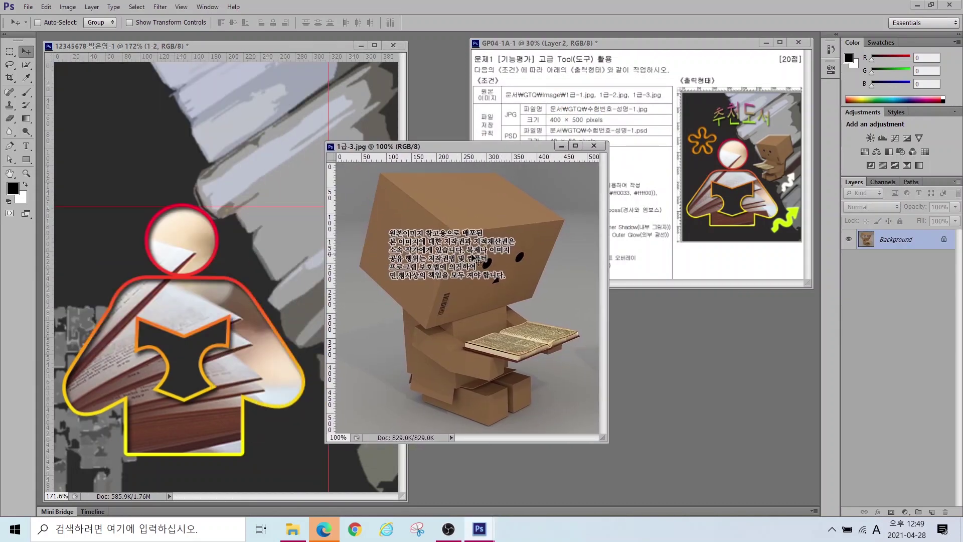
# Step: Select the cardboard figure with Quick Selection and move it into the poster
pyautogui.click(27, 66)
pyautogui.click(53, 64)
pyautogui.click(438, 218)
pyautogui.moveTo(491, 259)
pyautogui.mouseDown()
pyautogui.moveTo(478, 309)
pyautogui.moveTo(471, 283)
pyautogui.moveTo(453, 337)
pyautogui.moveTo(464, 366)
pyautogui.moveTo(474, 379)
pyautogui.moveTo(498, 380)
pyautogui.moveTo(494, 399)
pyautogui.moveTo(503, 346)
pyautogui.moveTo(542, 331)
pyautogui.mouseUp()
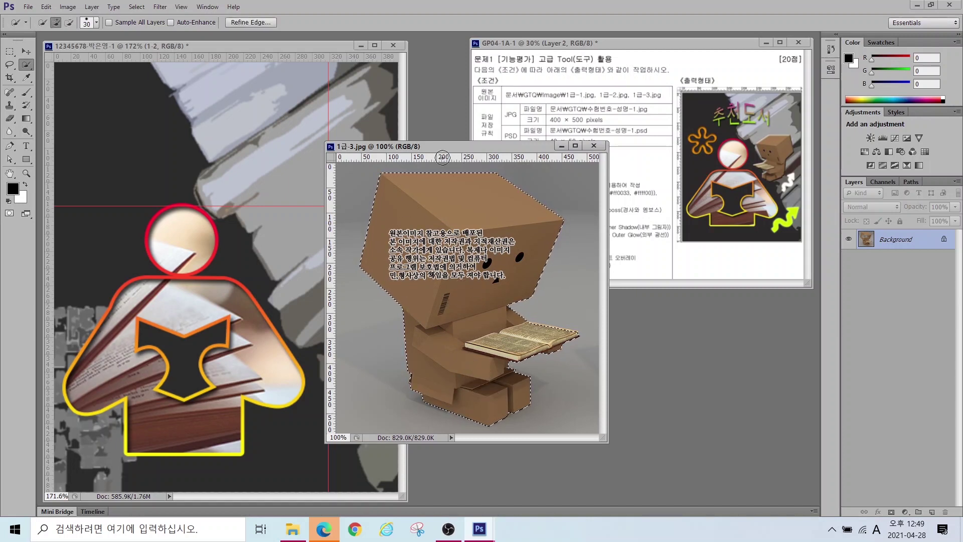
pyautogui.click(26, 51)
pyautogui.moveTo(482, 271); pyautogui.dragTo(165, 180)
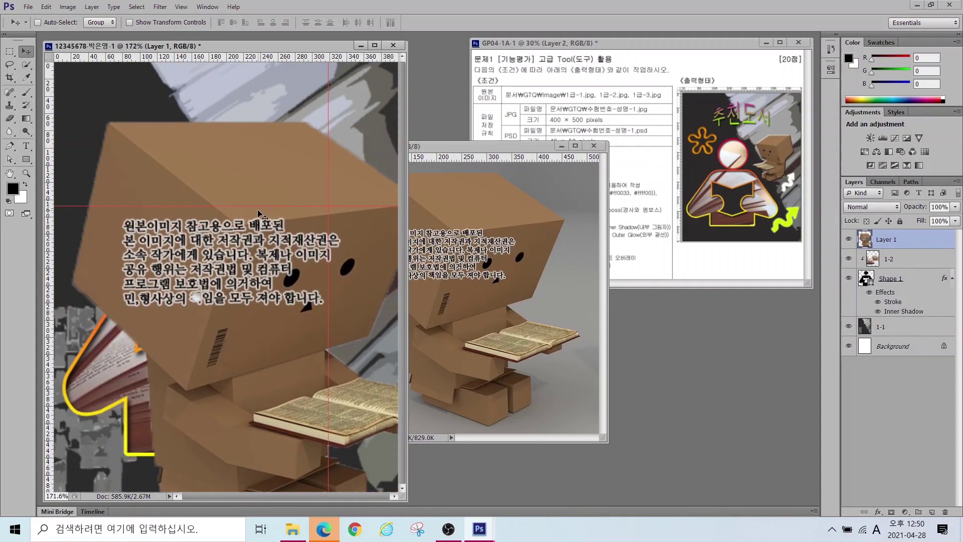
# Step: Shrink the cardboard box figure to about 22% with Free Transform
pyautogui.hotkey('ctrl', 't')
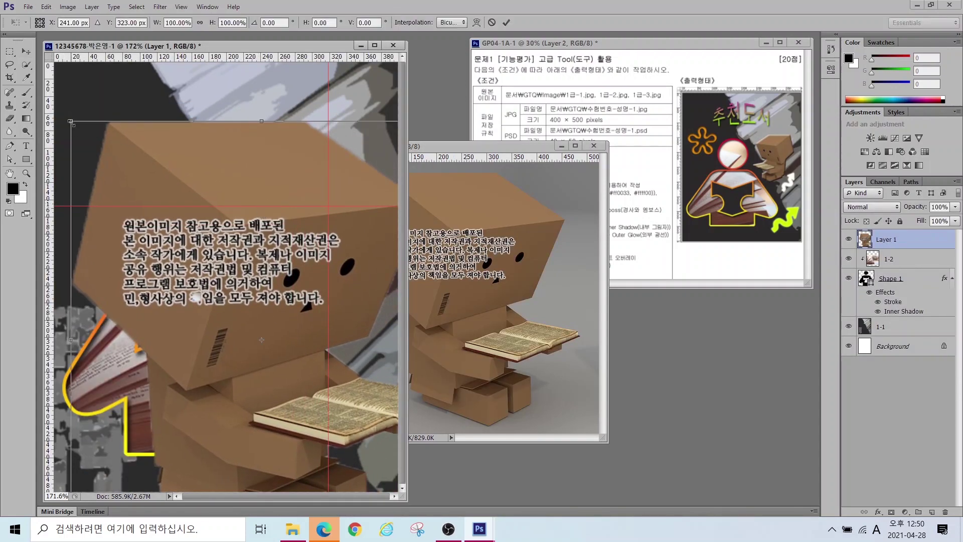
pyautogui.moveTo(73, 124); pyautogui.dragTo(286, 241)
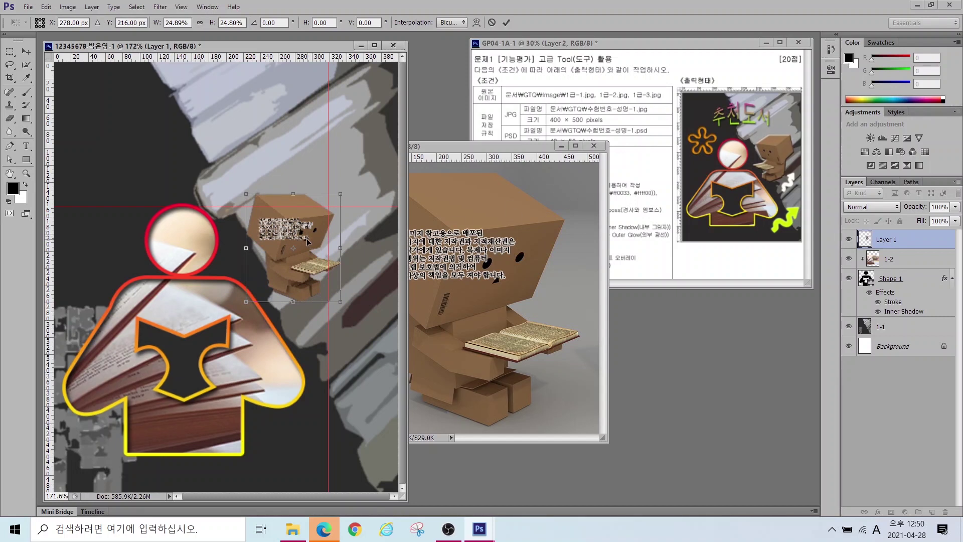
pyautogui.moveTo(308, 240)
pyautogui.mouseDown()
pyautogui.moveTo(425, 232)
pyautogui.moveTo(410, 224)
pyautogui.moveTo(408, 253)
pyautogui.mouseUp()
pyautogui.moveTo(762, 156)
pyautogui.mouseDown()
pyautogui.moveTo(662, 149)
pyautogui.moveTo(669, 165)
pyautogui.mouseUp()
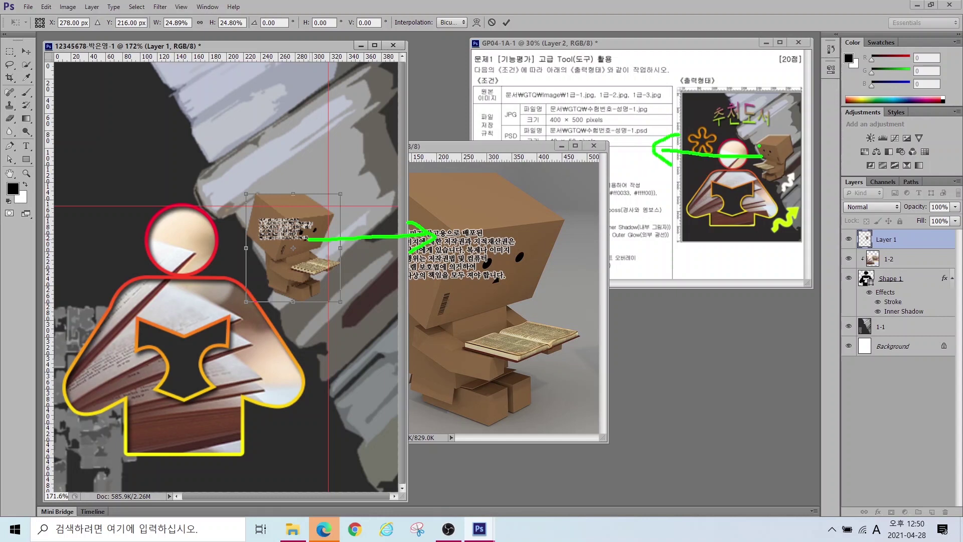
pyautogui.press('Escape')
pyautogui.moveTo(350, 181)
pyautogui.mouseDown()
pyautogui.moveTo(292, 316)
pyautogui.moveTo(267, 201)
pyautogui.moveTo(346, 190)
pyautogui.mouseUp()
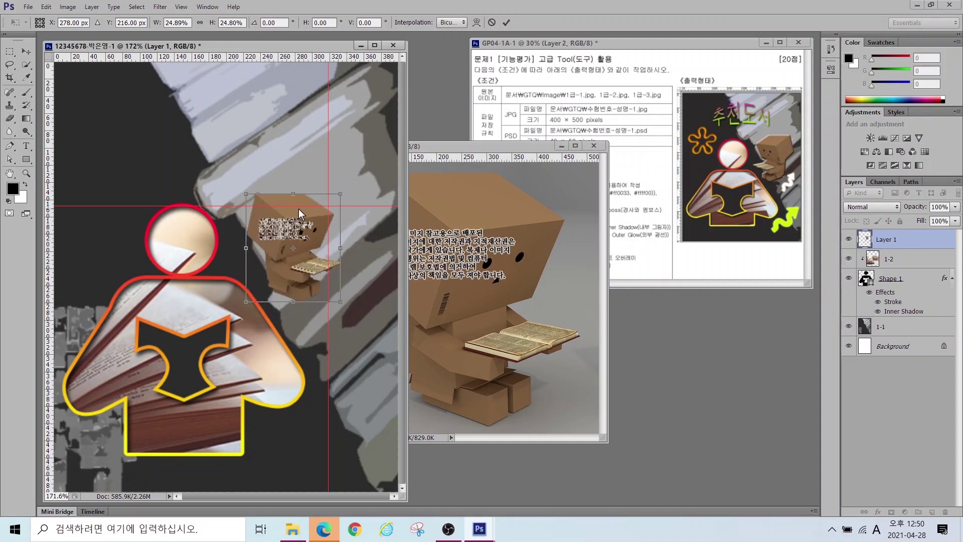
# Step: Flip the figure horizontally, place it beside the reader's head, and commit
pyautogui.rightClick(299, 209)
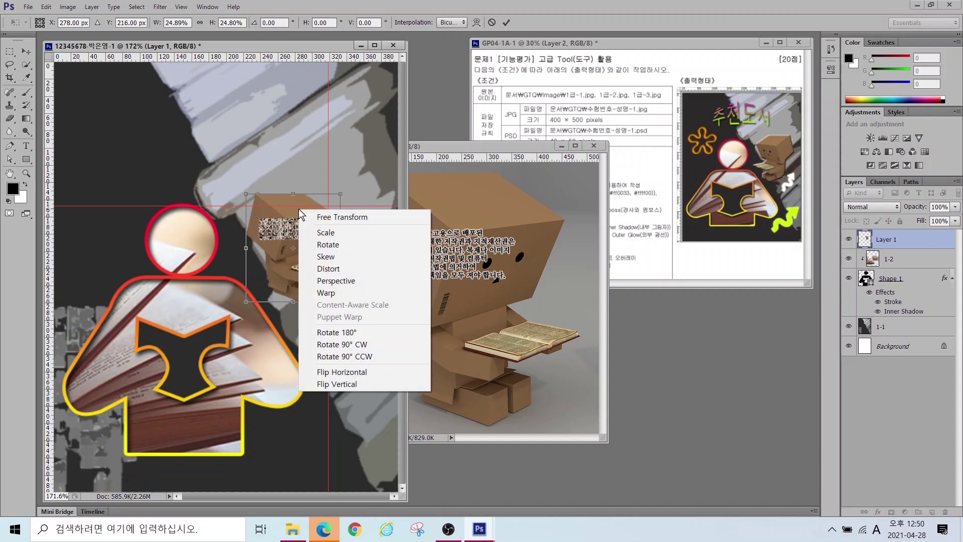
pyautogui.click(330, 372)
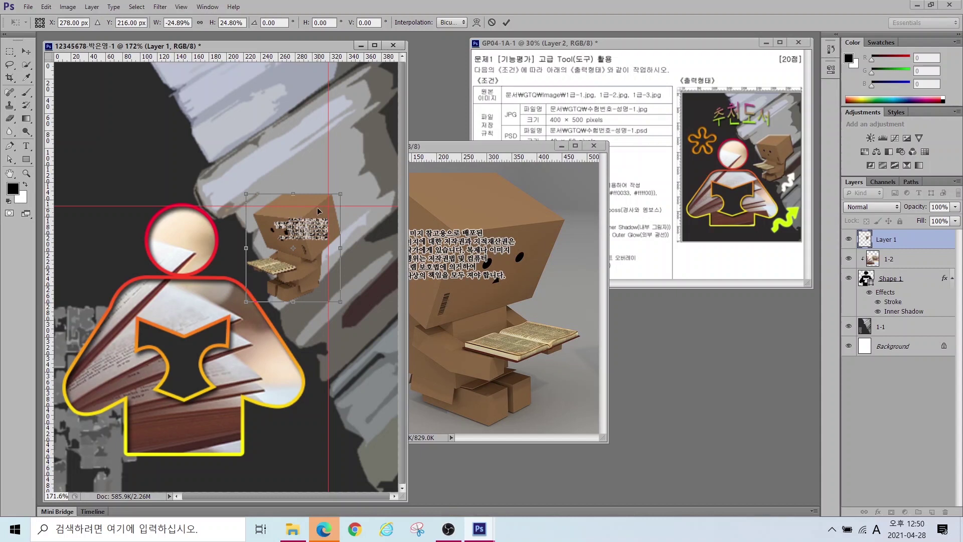
pyautogui.moveTo(318, 207); pyautogui.dragTo(313, 204)
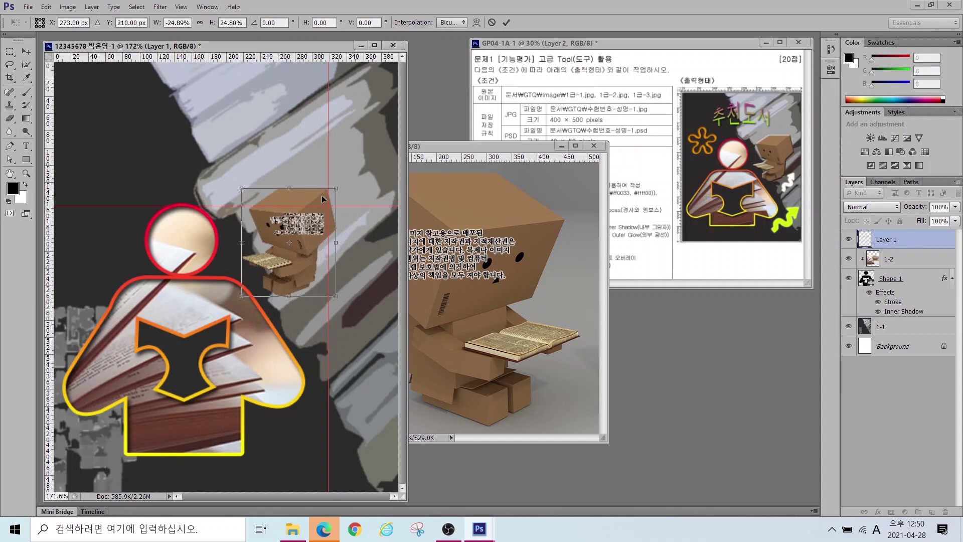
pyautogui.moveTo(336, 188); pyautogui.dragTo(324, 196)
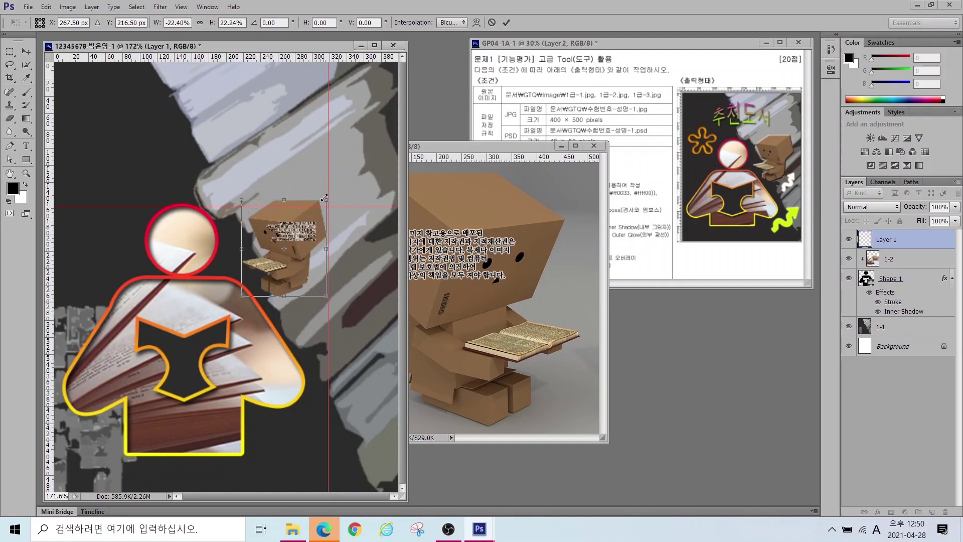
pyautogui.moveTo(289, 227); pyautogui.dragTo(282, 220)
pyautogui.press('Return')
# Step: Rename the figure's layer to 1-3
pyautogui.doubleClick(886, 240)
pyautogui.write('1-3')
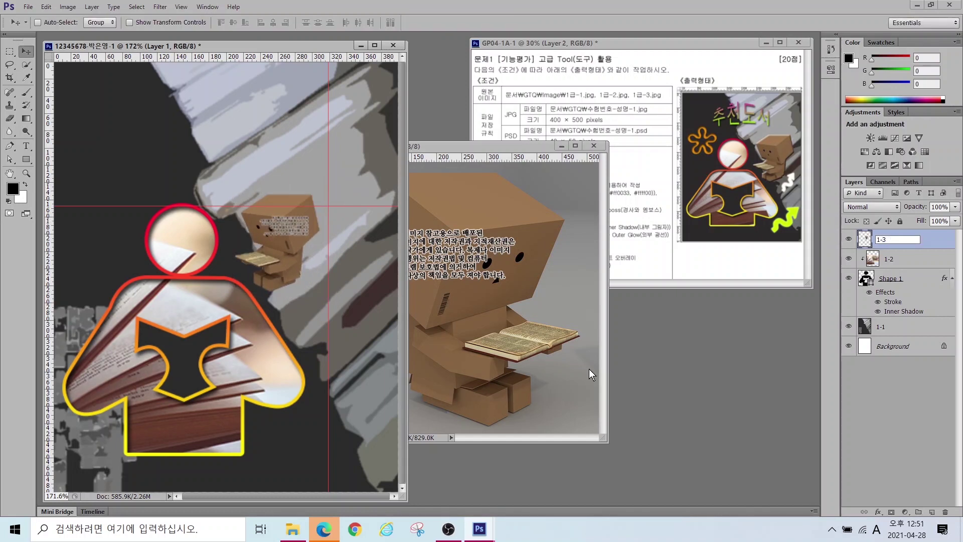
pyautogui.press('Return')
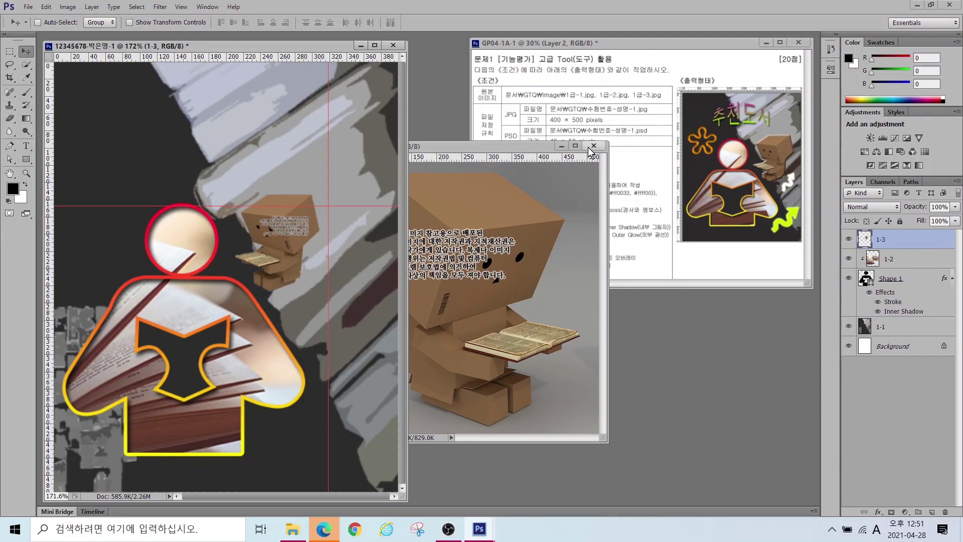
# Step: Close the 1-2 source window and add a 4 px Bevel & Emboss to layer 1-3
pyautogui.click(593, 146)
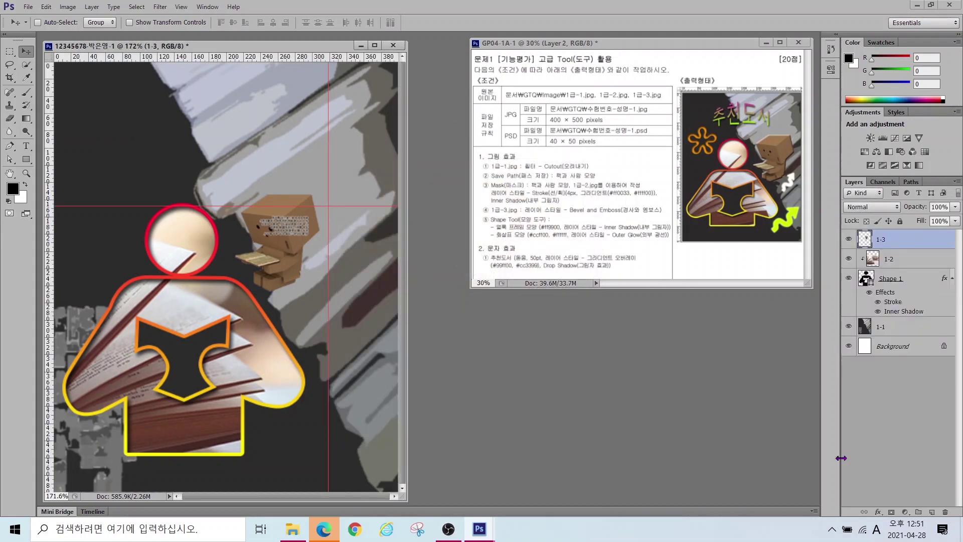
pyautogui.click(878, 512)
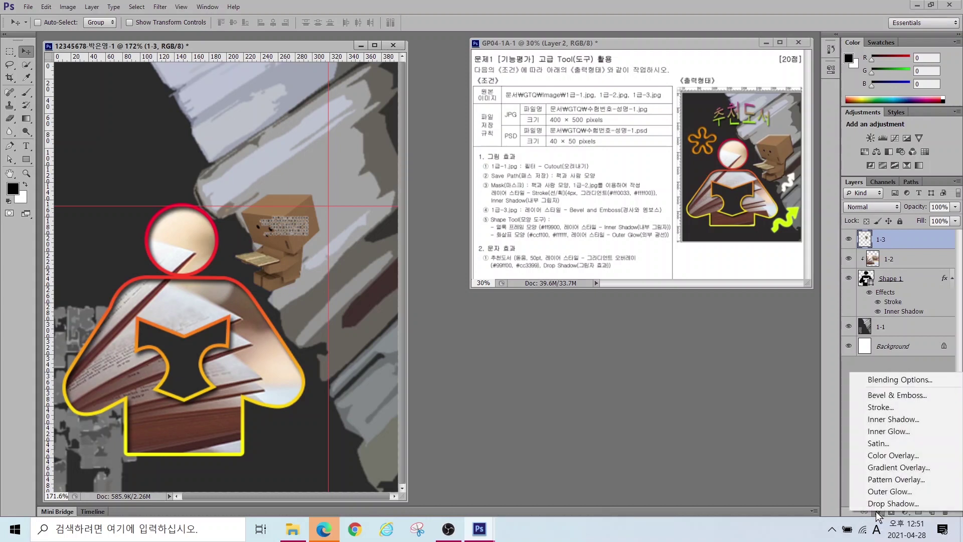
pyautogui.click(892, 393)
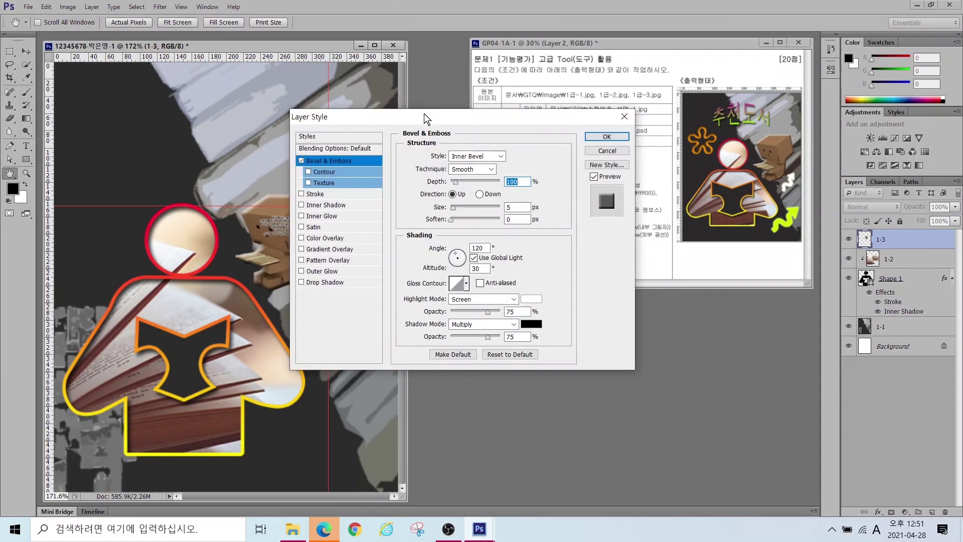
pyautogui.moveTo(395, 124); pyautogui.dragTo(468, 210)
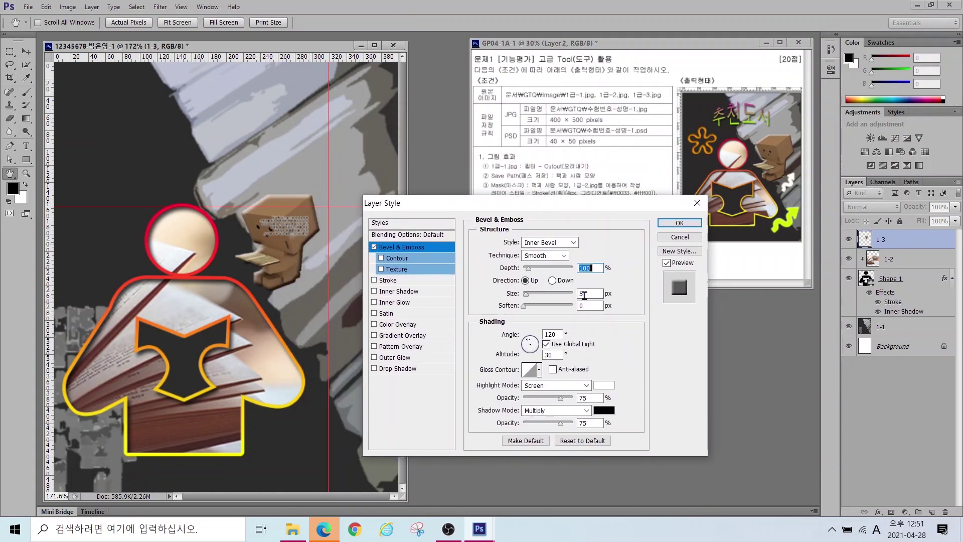
pyautogui.moveTo(528, 292); pyautogui.dragTo(526, 293)
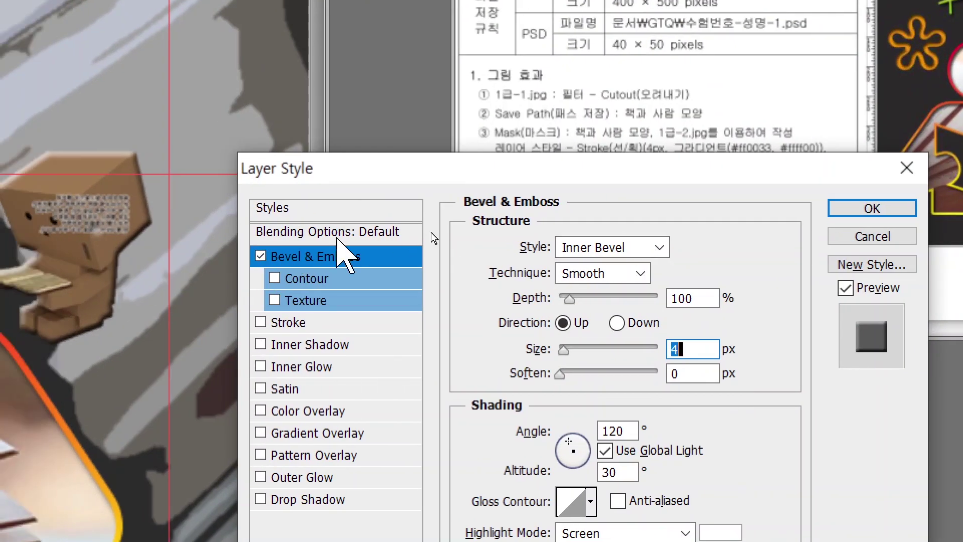
# Step: Set the bevel style to Inner Bevel and apply the effect
pyautogui.click(610, 248)
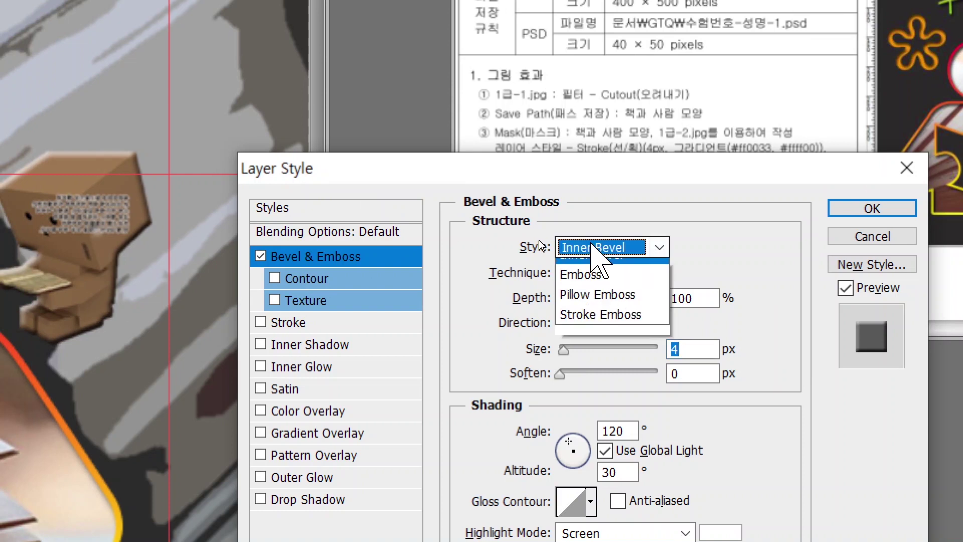
pyautogui.click(582, 271)
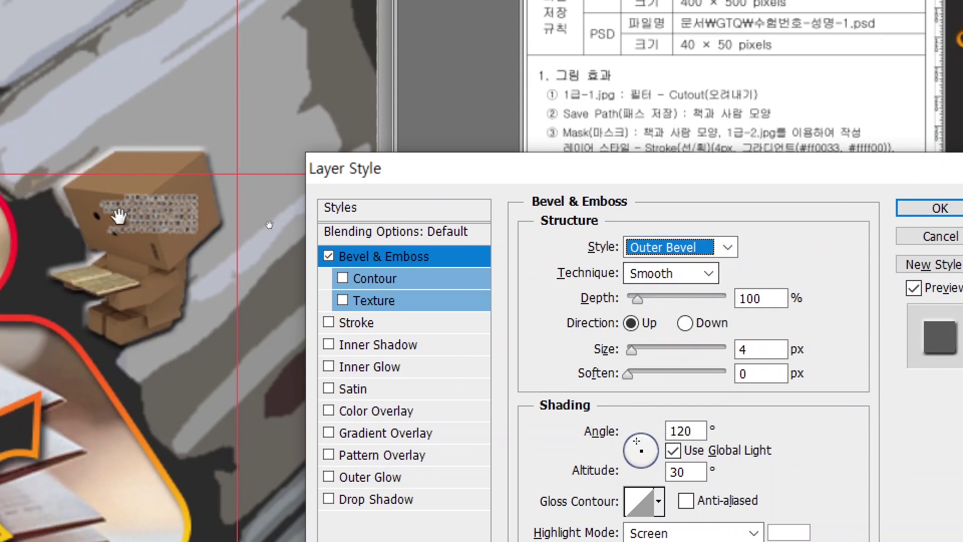
pyautogui.click(683, 248)
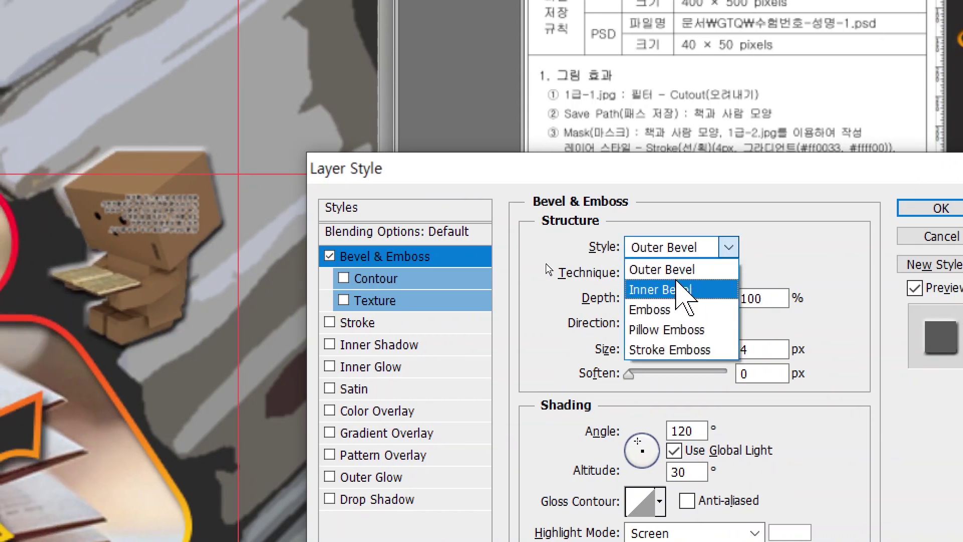
pyautogui.click(672, 307)
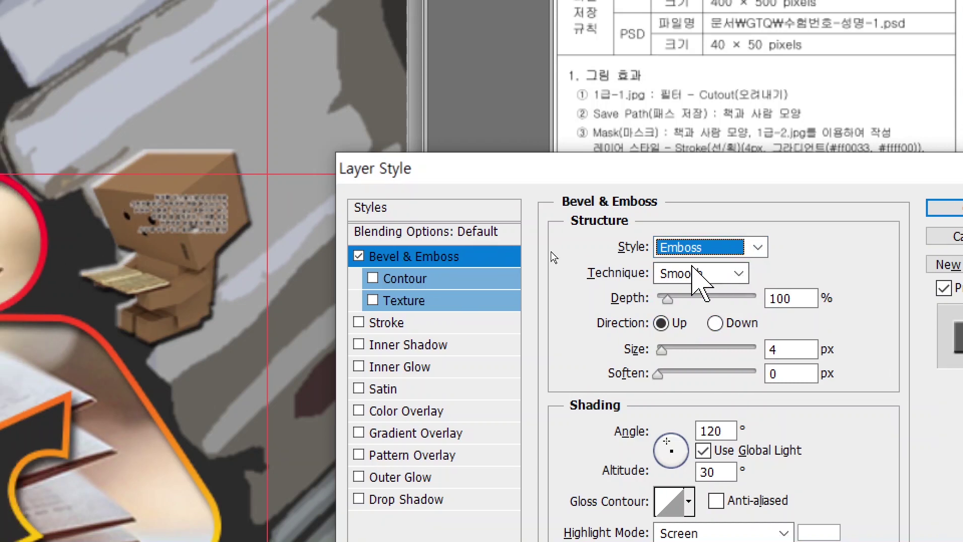
pyautogui.click(695, 249)
pyautogui.click(695, 284)
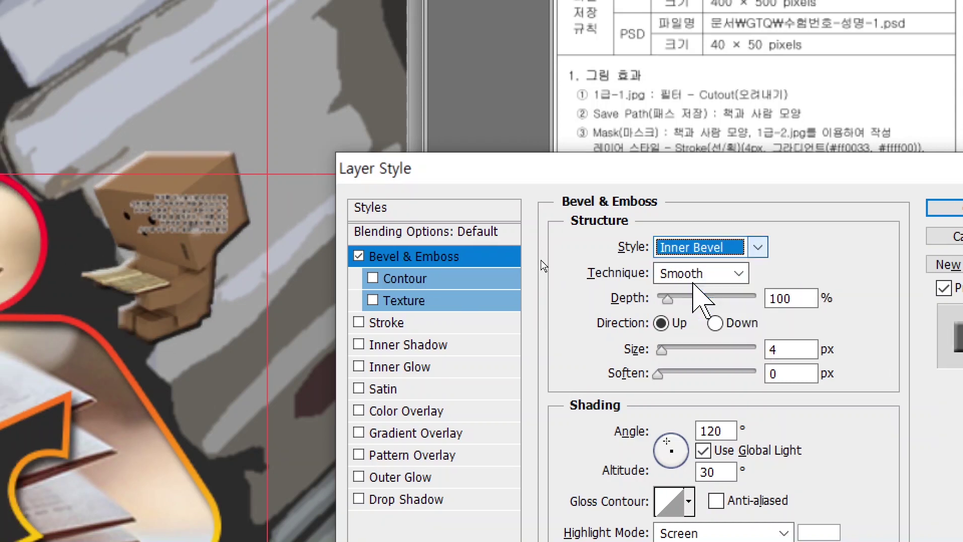
pyautogui.click(948, 208)
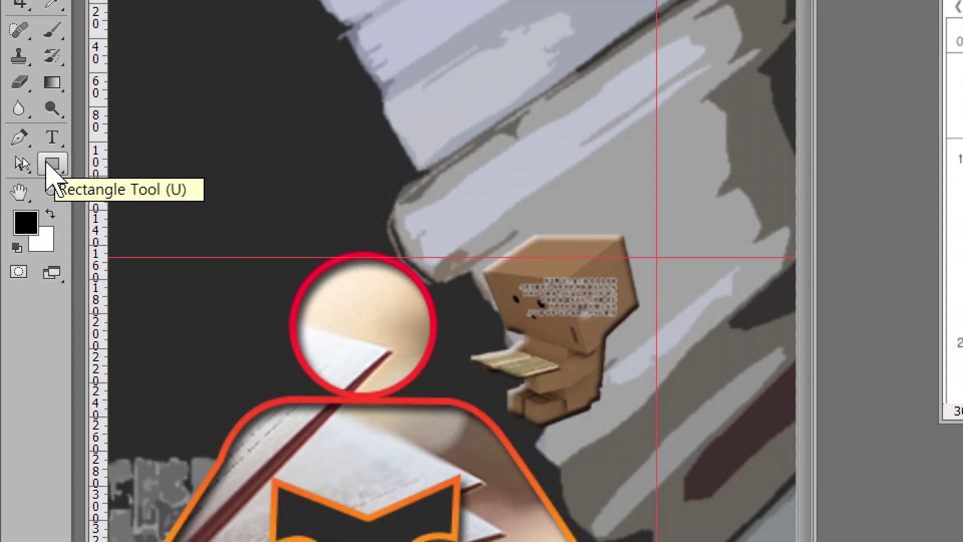
# Step: Switch to the Custom Shape tool and enlarge its shape picker
pyautogui.click(48, 162)
pyautogui.click(53, 175)
pyautogui.click(132, 257)
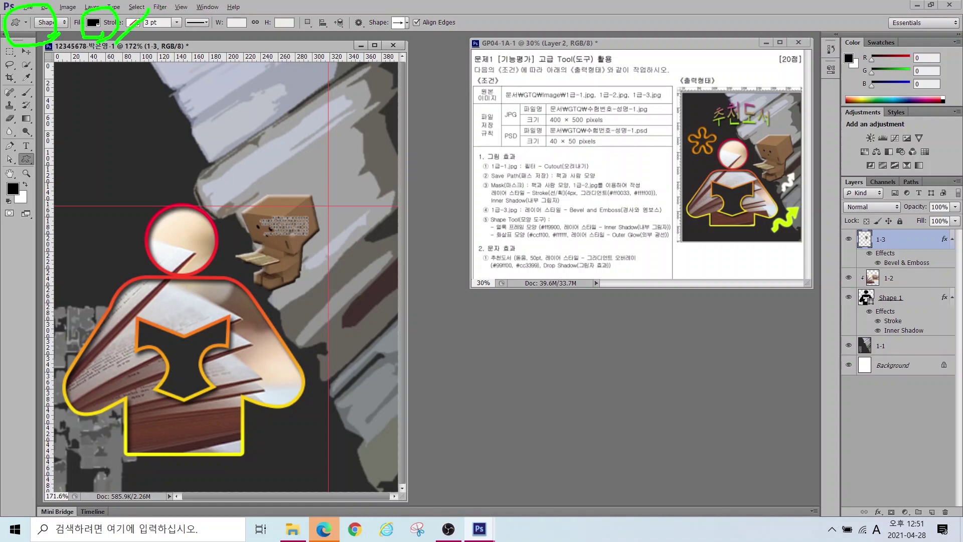
pyautogui.click(401, 23)
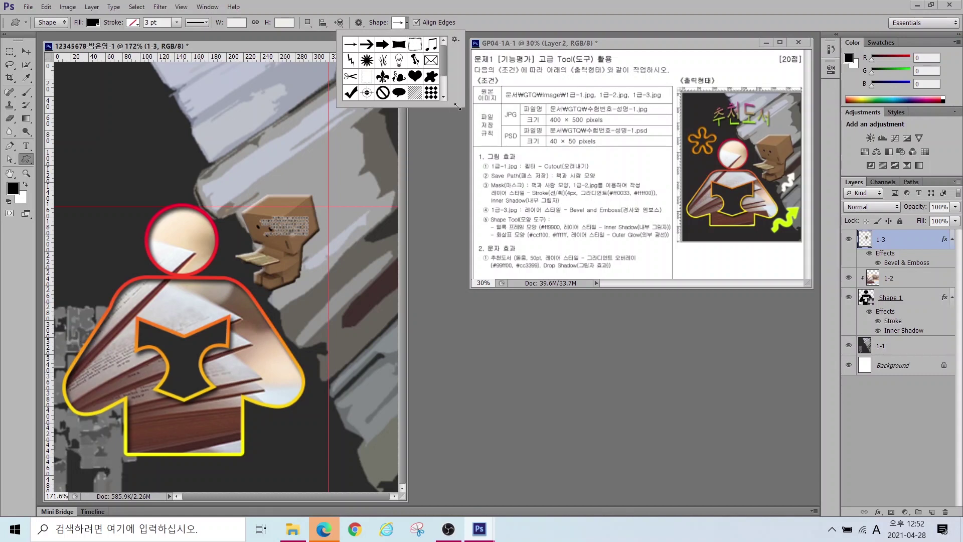
pyautogui.moveTo(458, 105); pyautogui.dragTo(592, 236)
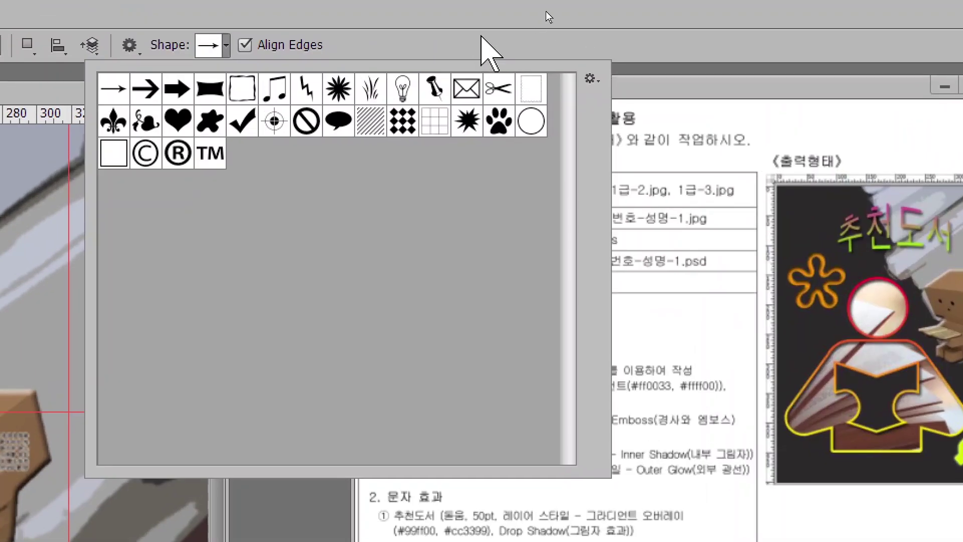
# Step: Replace the custom shape presets with the full All library
pyautogui.click(590, 79)
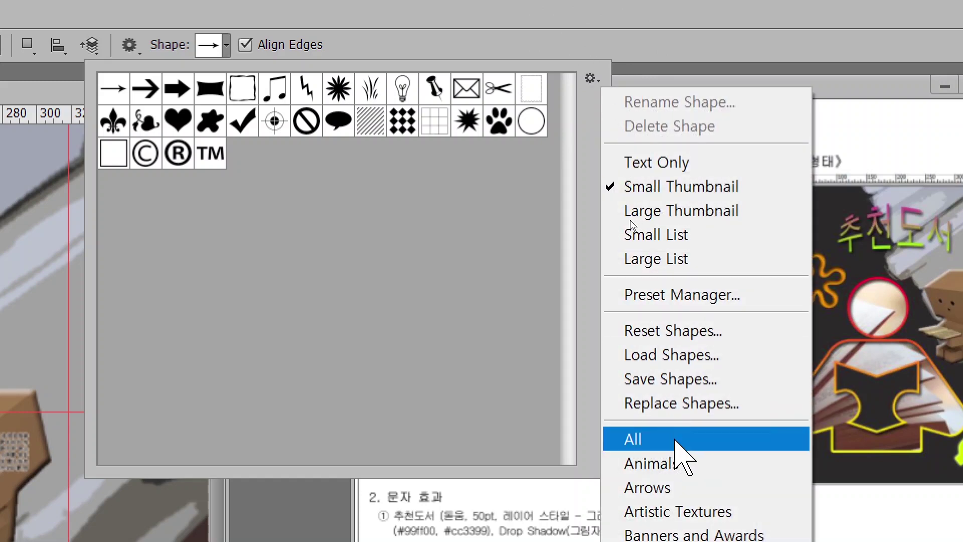
pyautogui.click(671, 440)
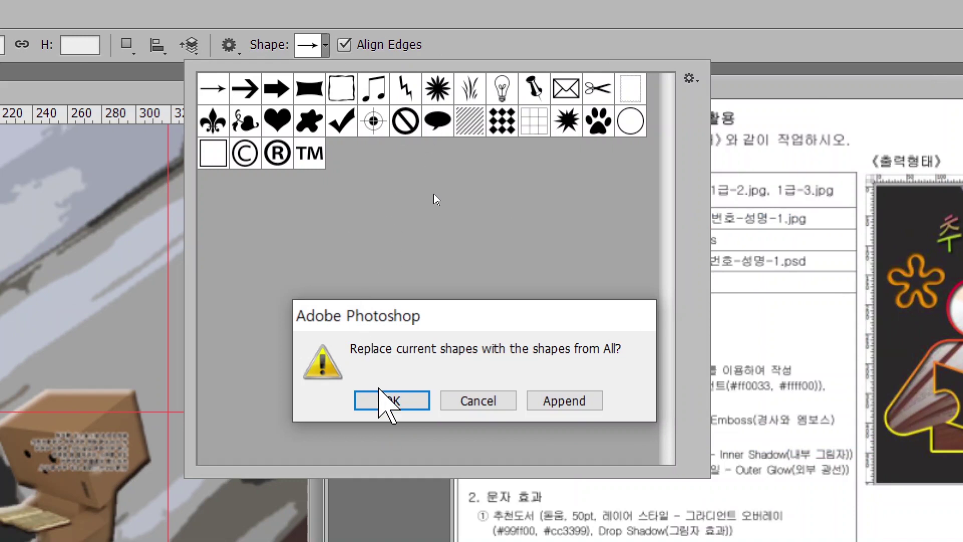
pyautogui.click(390, 400)
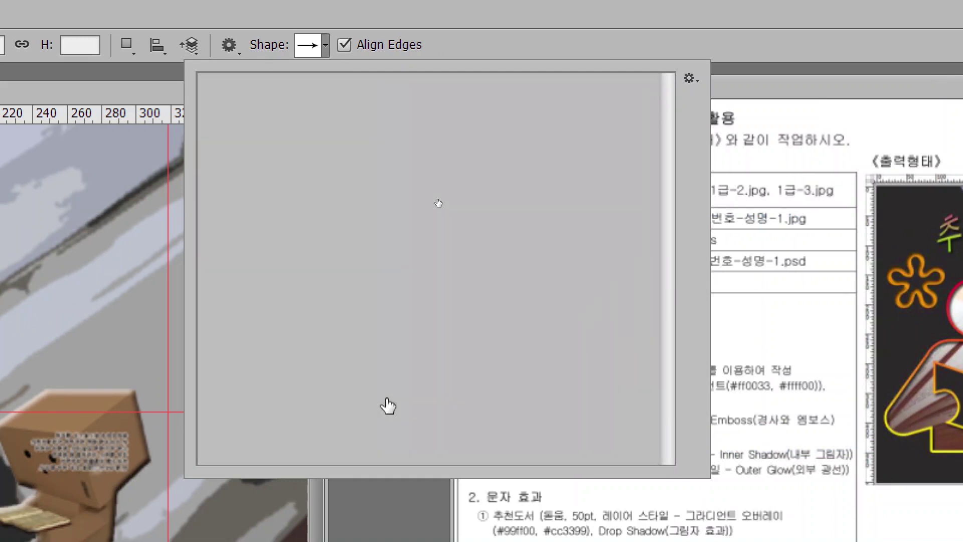
# Step: Show the presets as large thumbnails and choose the flower shape
pyautogui.click(689, 76)
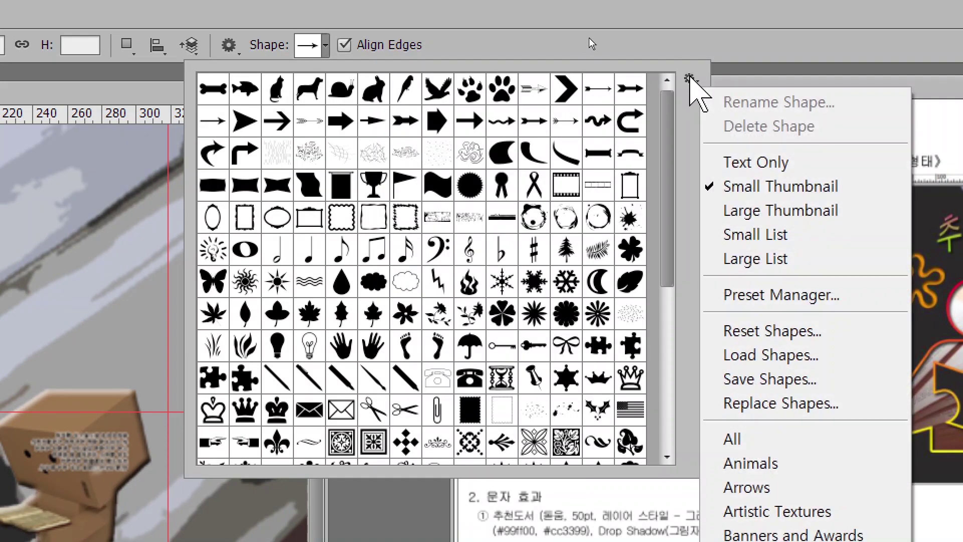
pyautogui.click(757, 210)
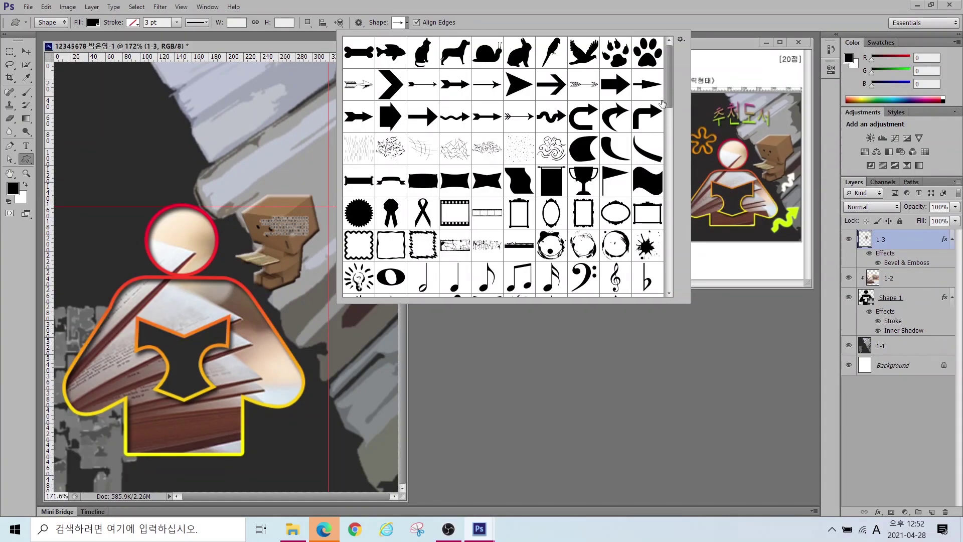
pyautogui.moveTo(663, 104); pyautogui.dragTo(672, 222)
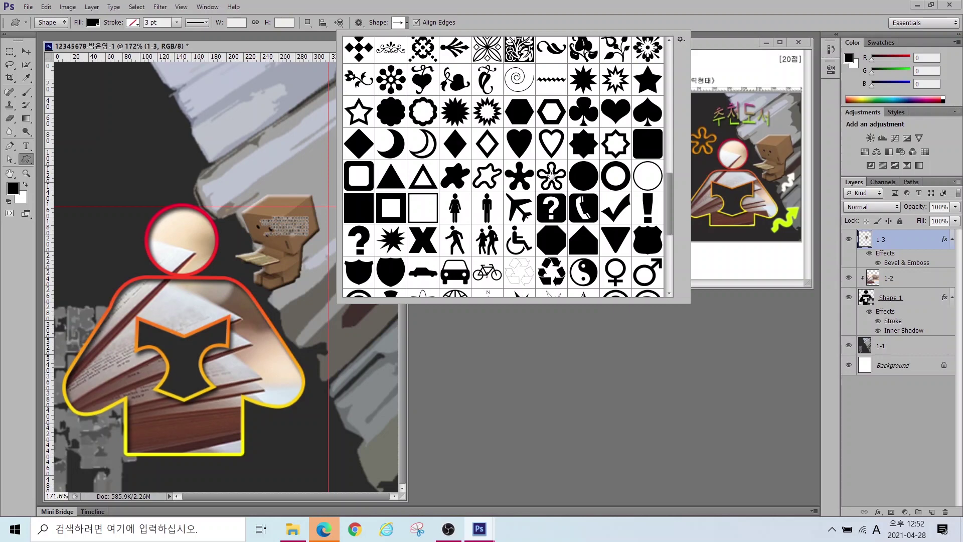
pyautogui.doubleClick(552, 174)
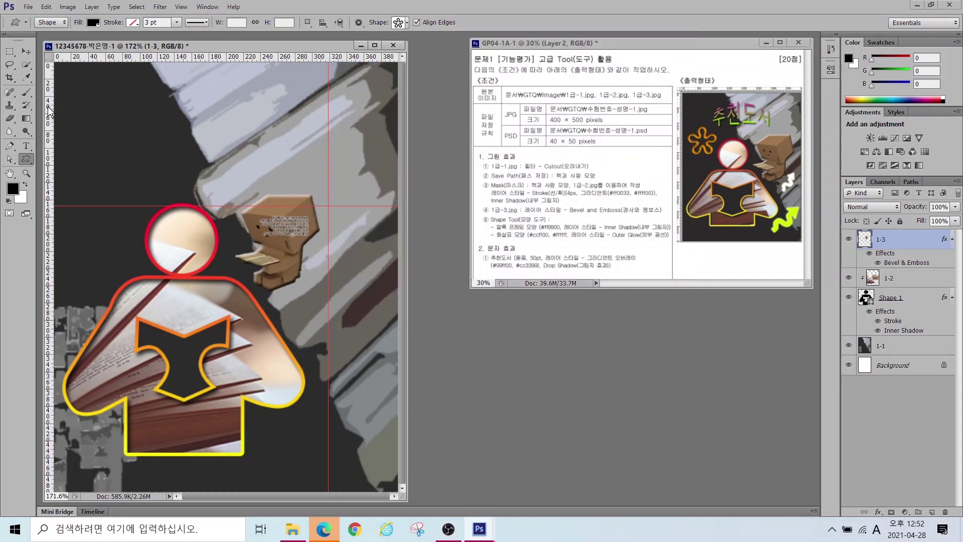
# Step: Draw the flower at the poster's upper left and fill it with #ff9900
pyautogui.moveTo(67, 111); pyautogui.dragTo(144, 200)
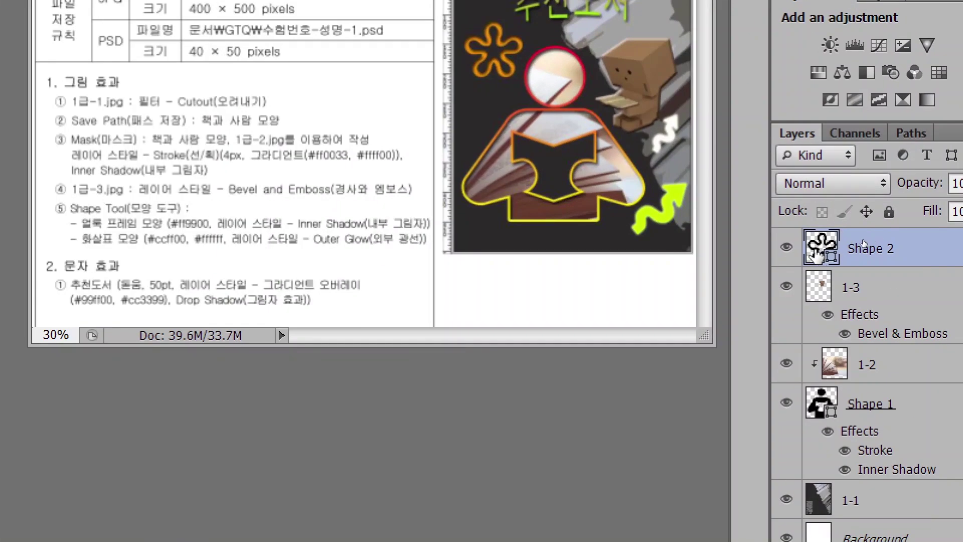
pyautogui.click(887, 237)
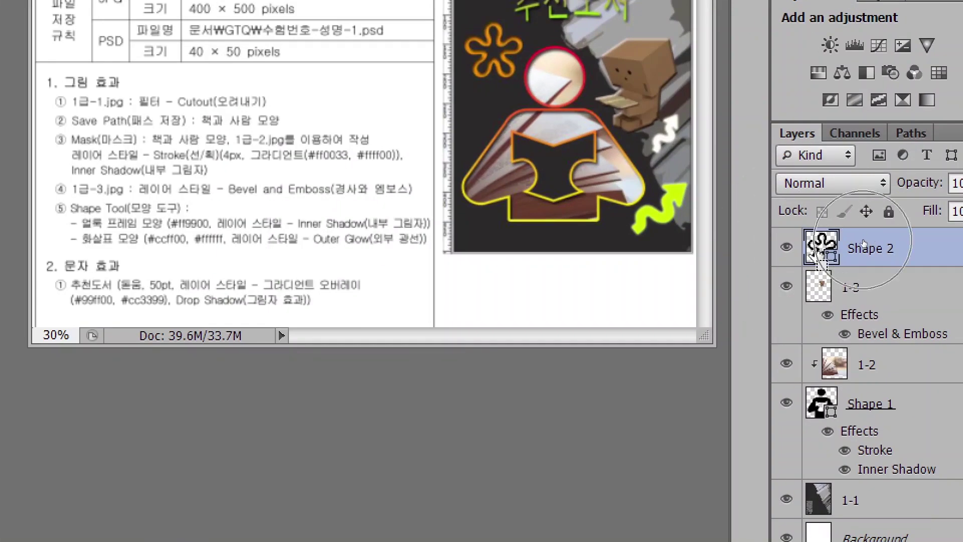
pyautogui.doubleClick(815, 254)
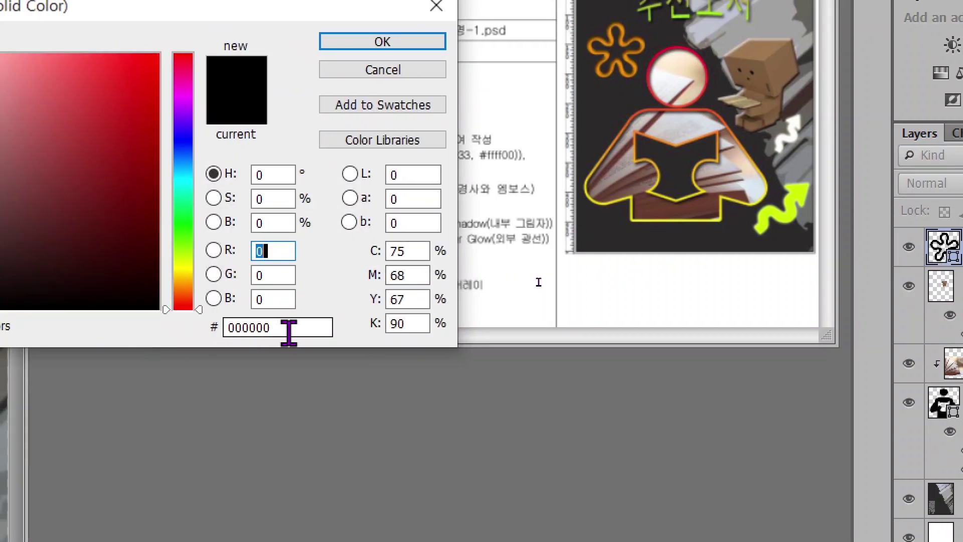
pyautogui.click(289, 331)
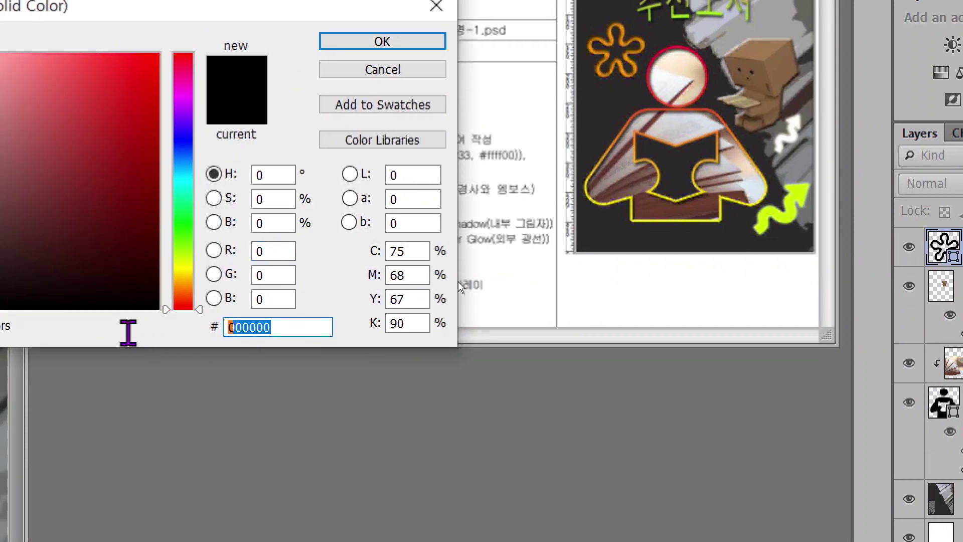
pyautogui.write('ff9900')
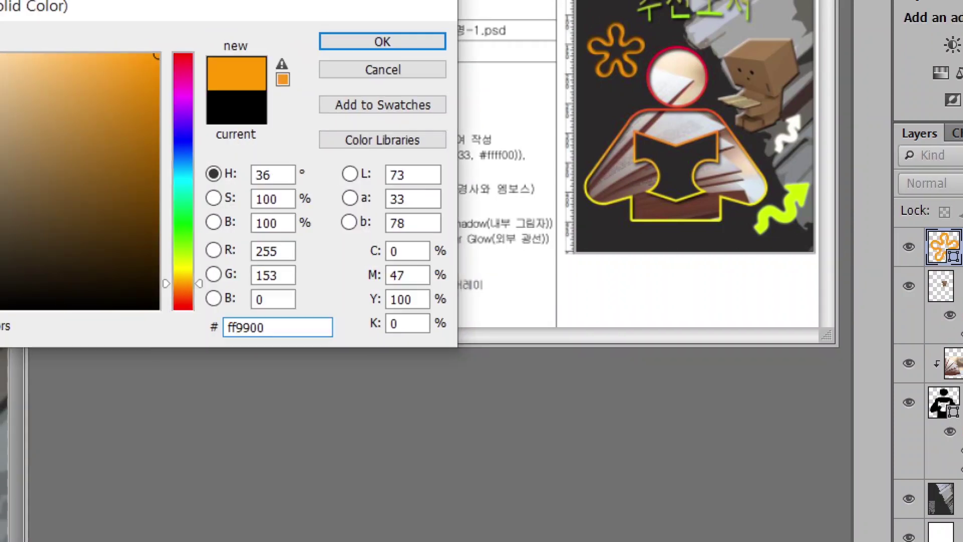
pyautogui.press('Return')
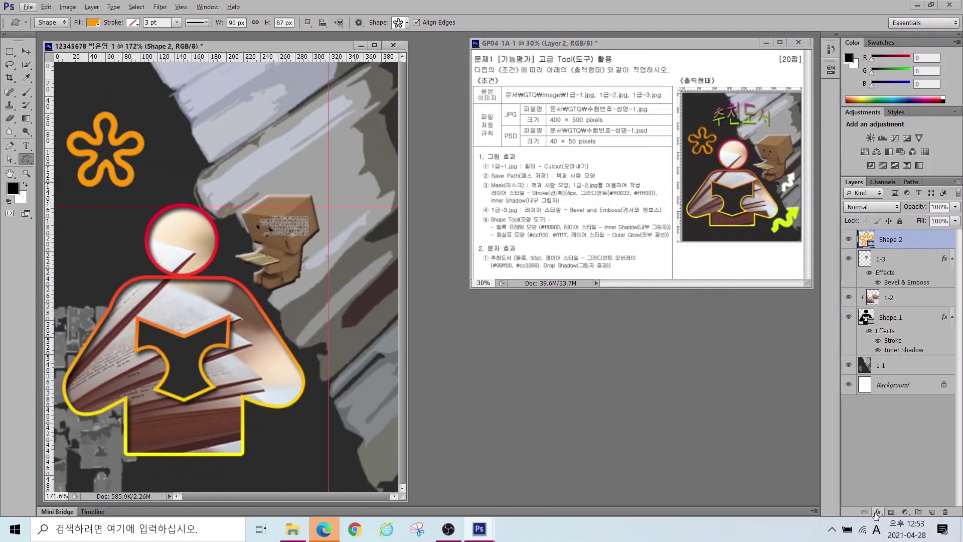
# Step: Add an Inner Shadow effect to the flower layer
pyautogui.click(878, 513)
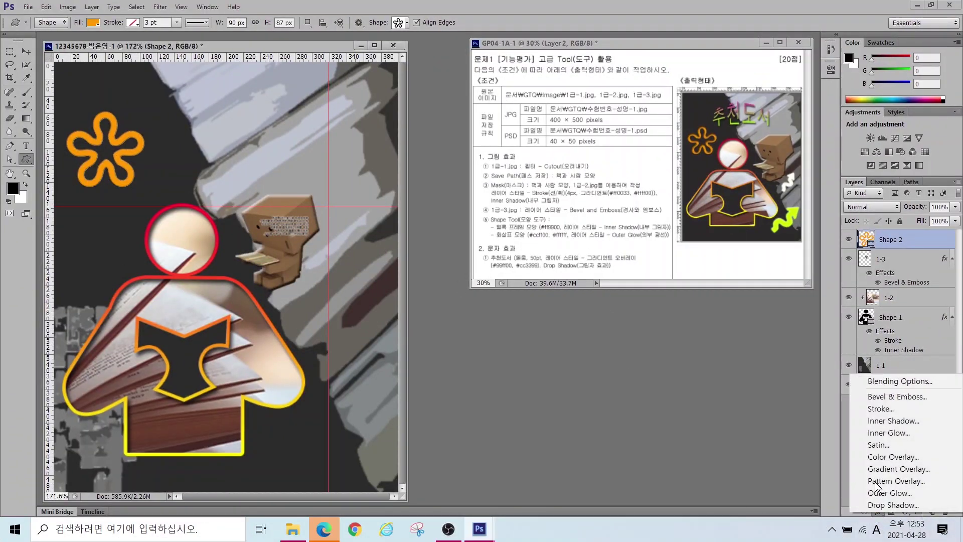
pyautogui.click(883, 421)
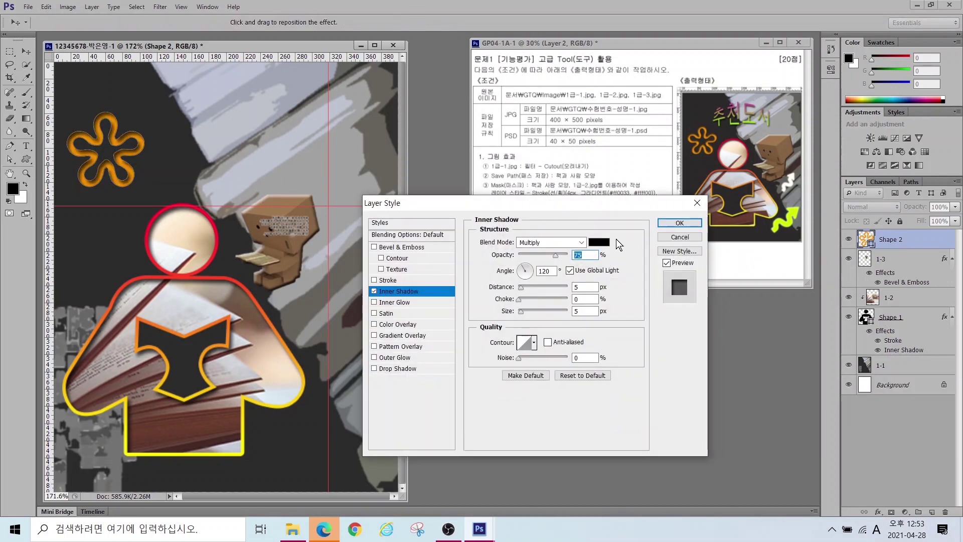
pyautogui.press('Return')
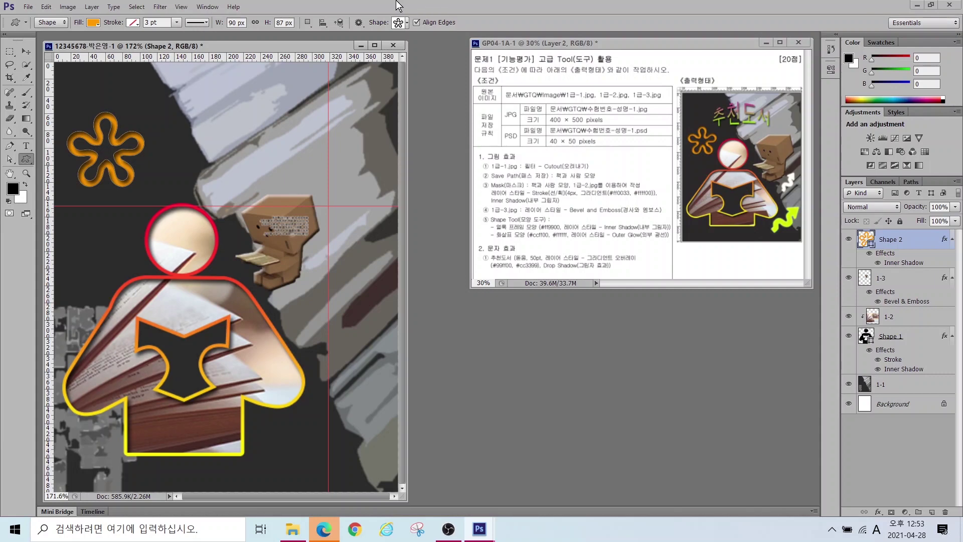
# Step: Draw the wavy arrow custom shape and fill it with #ccff00
pyautogui.click(402, 22)
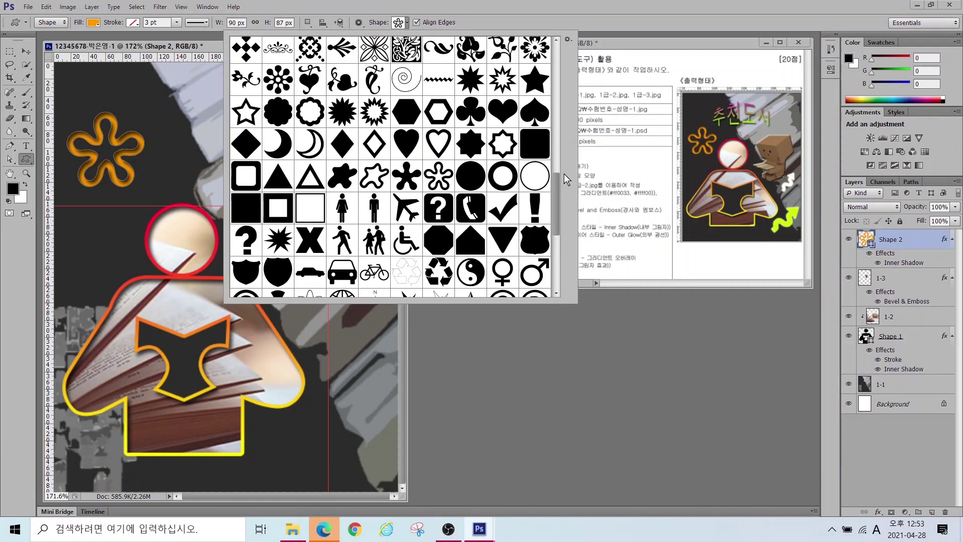
pyautogui.scroll(15, 555, 191)
pyautogui.doubleClick(313, 104)
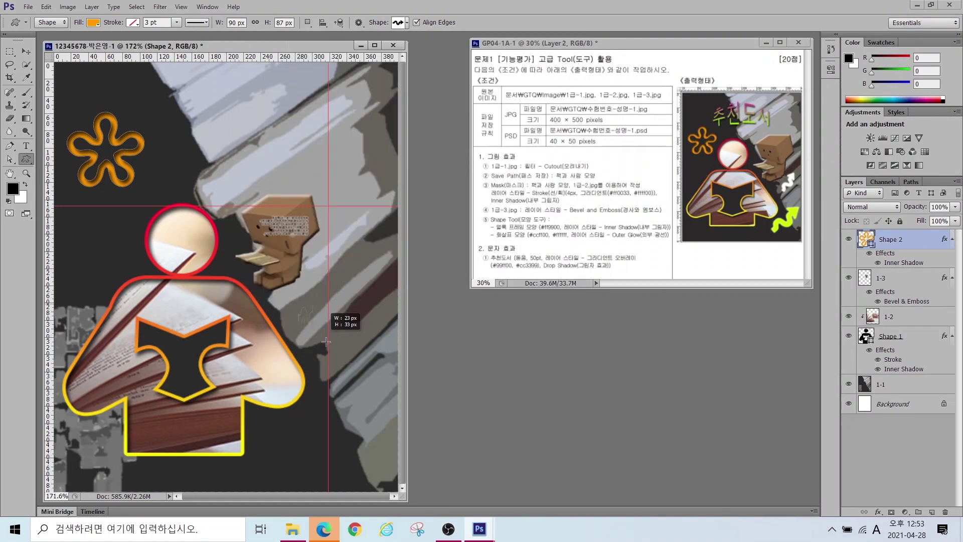
pyautogui.moveTo(299, 305); pyautogui.dragTo(389, 347)
pyautogui.doubleClick(865, 239)
pyautogui.write('ccff00')
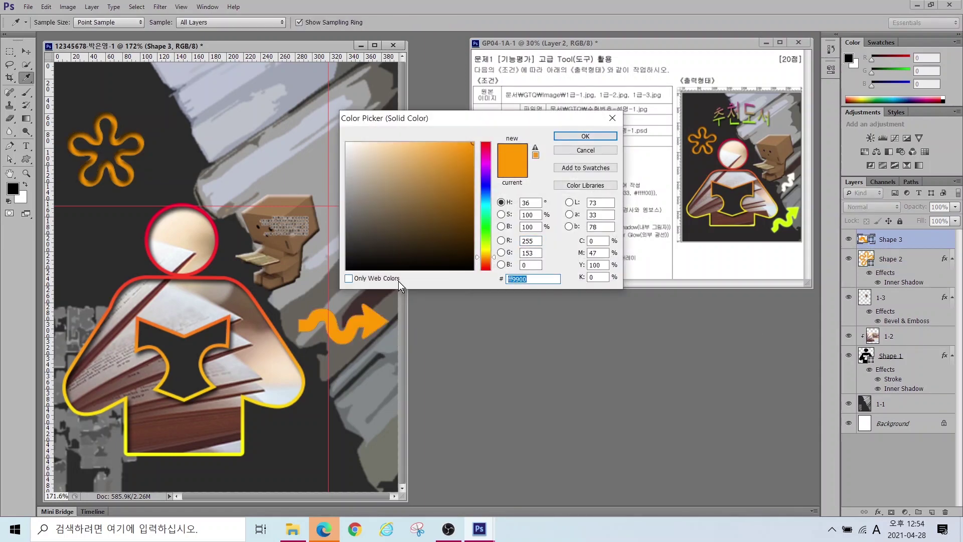
pyautogui.press('Return')
# Step: Rotate the arrow to point up-right and move it toward the lower right
pyautogui.hotkey('ctrl', 't')
pyautogui.moveTo(396, 351); pyautogui.dragTo(381, 296)
pyautogui.moveTo(357, 359); pyautogui.dragTo(359, 449)
pyautogui.press('Return')
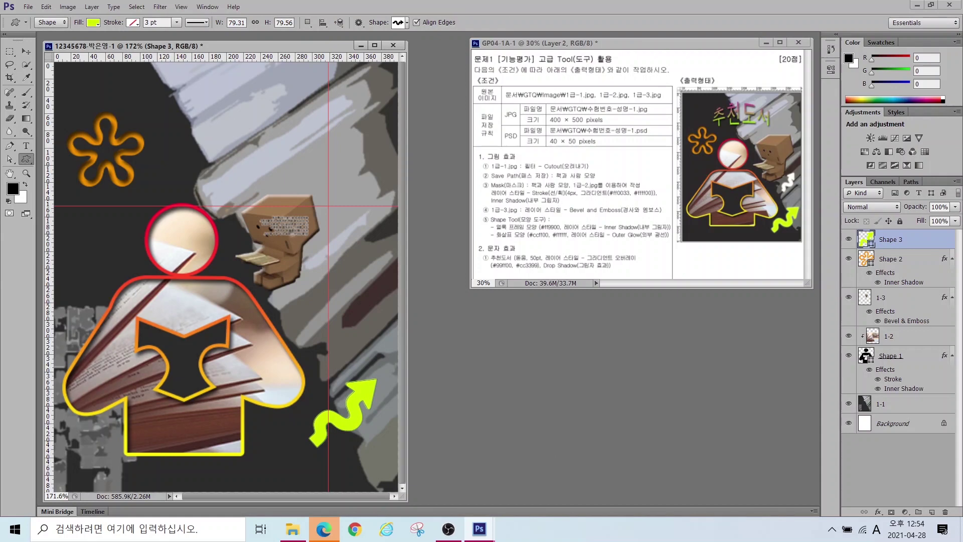
# Step: Add an Outer Glow effect to the arrow layer
pyautogui.click(878, 512)
pyautogui.click(860, 492)
pyautogui.press('Return')
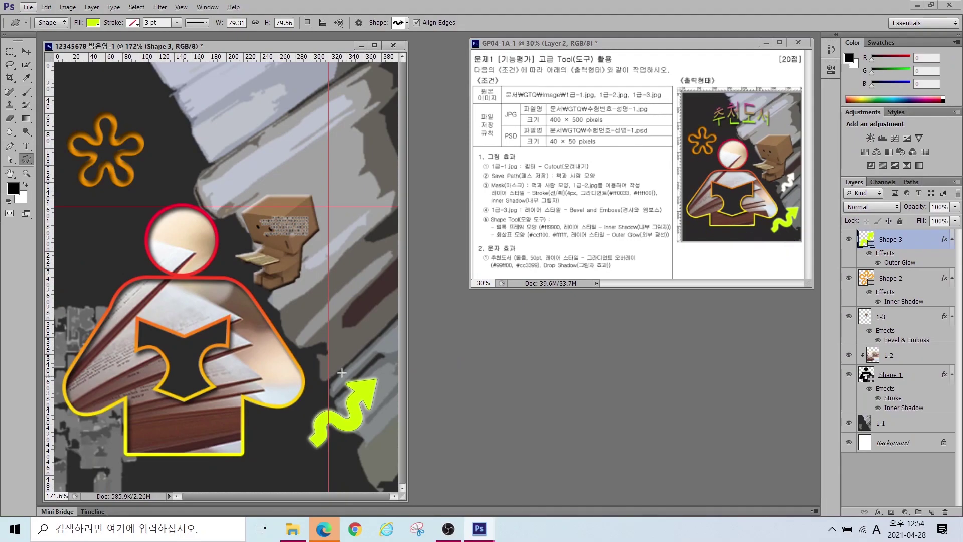
# Step: Duplicate the wavy arrow layer Shape 3
pyautogui.click(903, 243)
pyautogui.rightClick(914, 239)
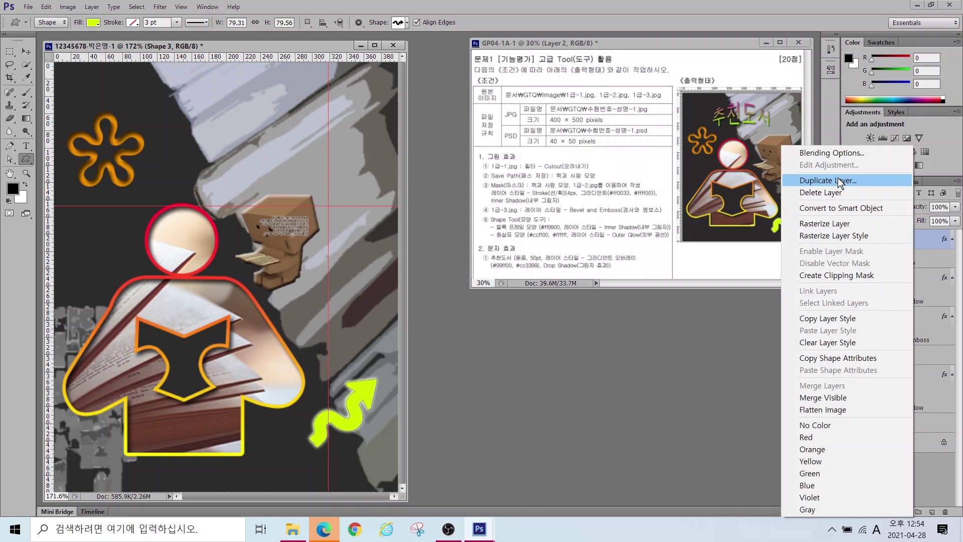
pyautogui.click(919, 243)
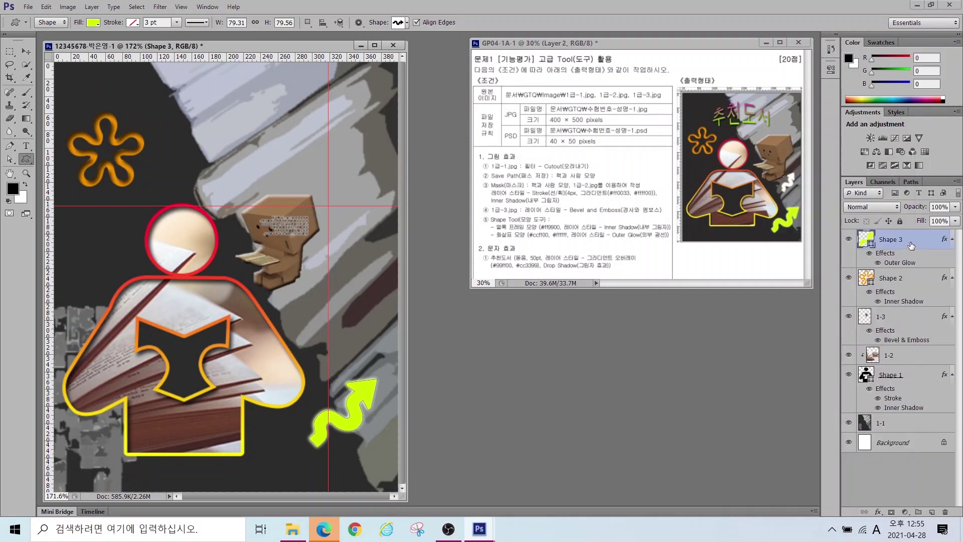
pyautogui.hotkey('ctrl', 'j')
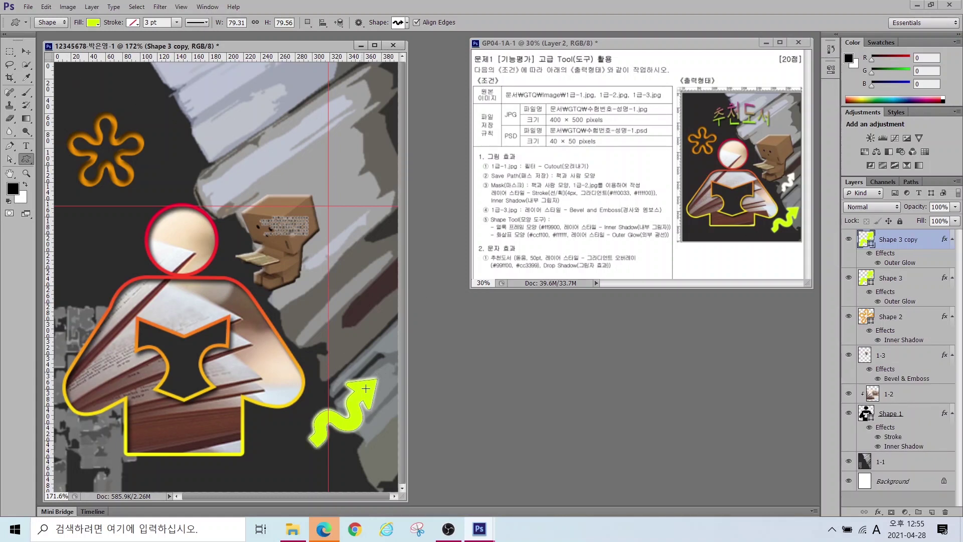
# Step: Move the arrow copy up, shrinking and rotating it beside the cardboard figure
pyautogui.click(26, 52)
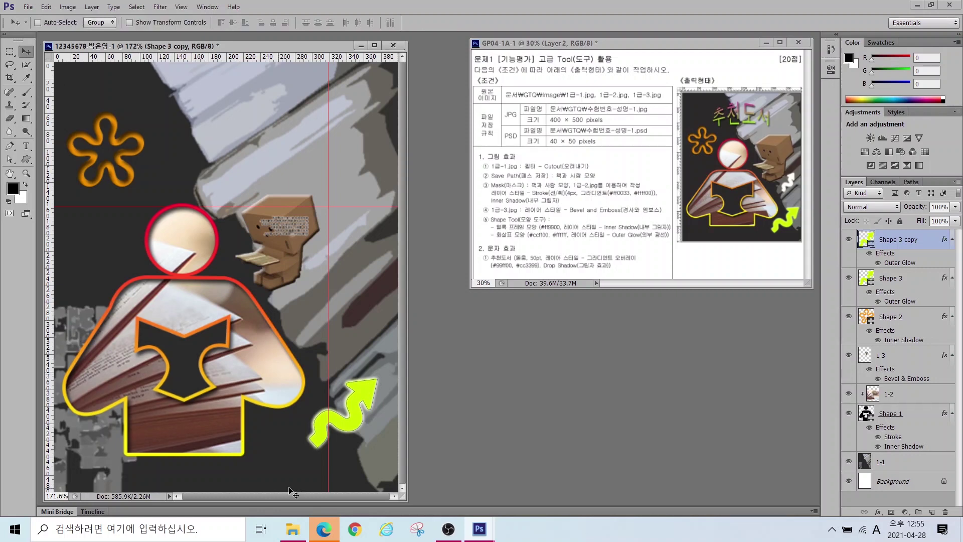
pyautogui.moveTo(359, 417); pyautogui.dragTo(354, 307)
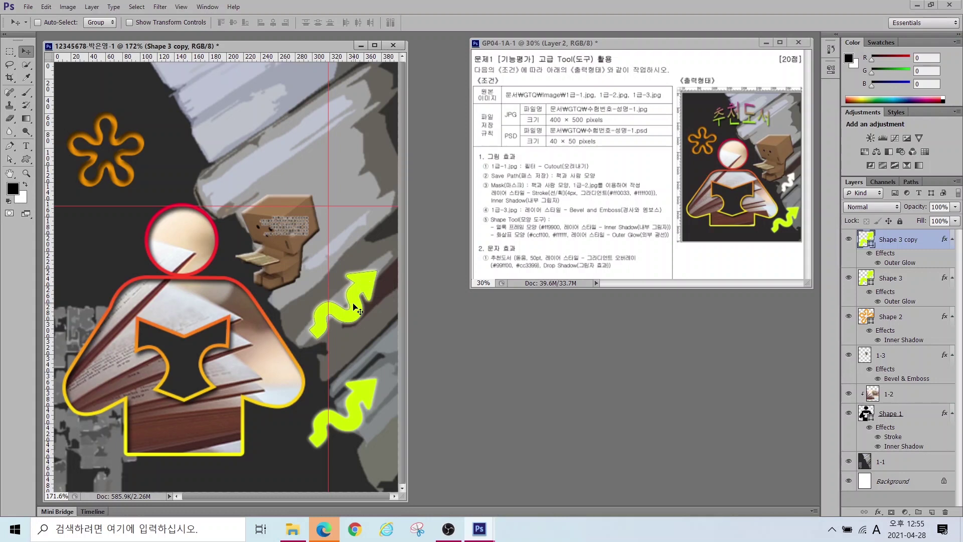
pyautogui.hotkey('ctrl', 't')
pyautogui.moveTo(378, 271); pyautogui.dragTo(343, 283)
pyautogui.moveTo(335, 335)
pyautogui.mouseDown()
pyautogui.moveTo(374, 328)
pyautogui.moveTo(331, 331)
pyautogui.mouseUp()
pyautogui.press('Return')
# Step: Set the arrow copy's fill colour to white #ffffff
pyautogui.doubleClick(863, 240)
pyautogui.write('ffffff')
pyautogui.click(570, 134)
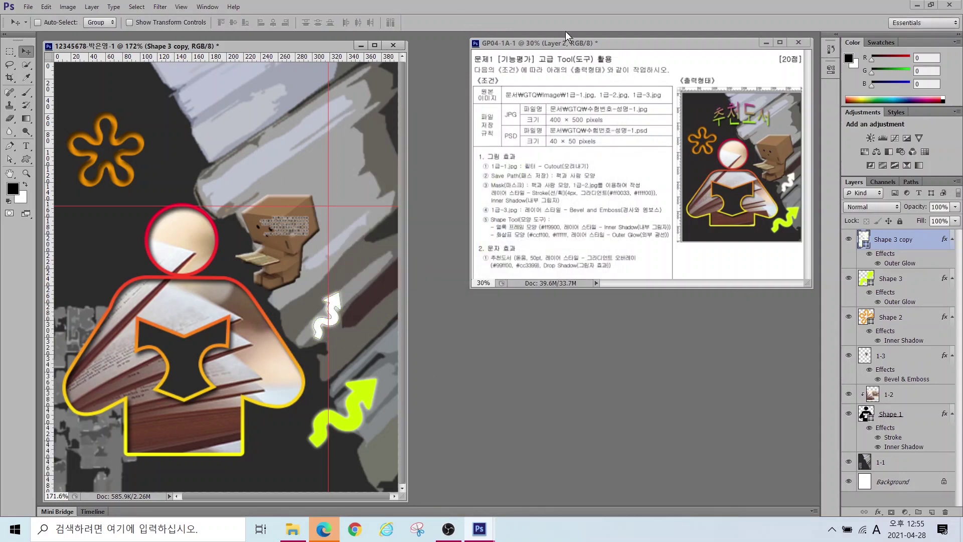
pyautogui.click(28, 149)
# Step: Place a text insertion point near the top of the poster
pyautogui.click(172, 143)
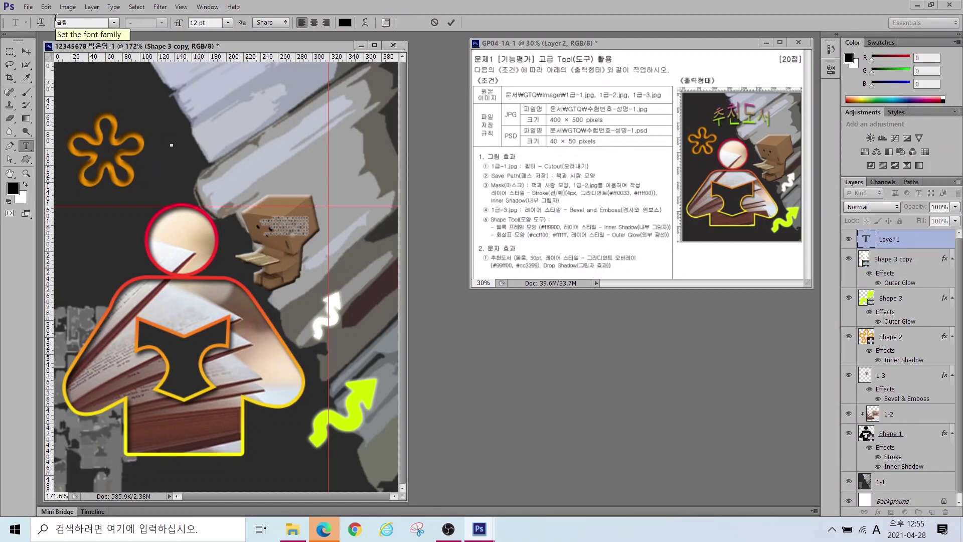
pyautogui.moveTo(82, 30)
pyautogui.mouseDown()
pyautogui.moveTo(68, 48)
pyautogui.moveTo(80, 20)
pyautogui.mouseUp()
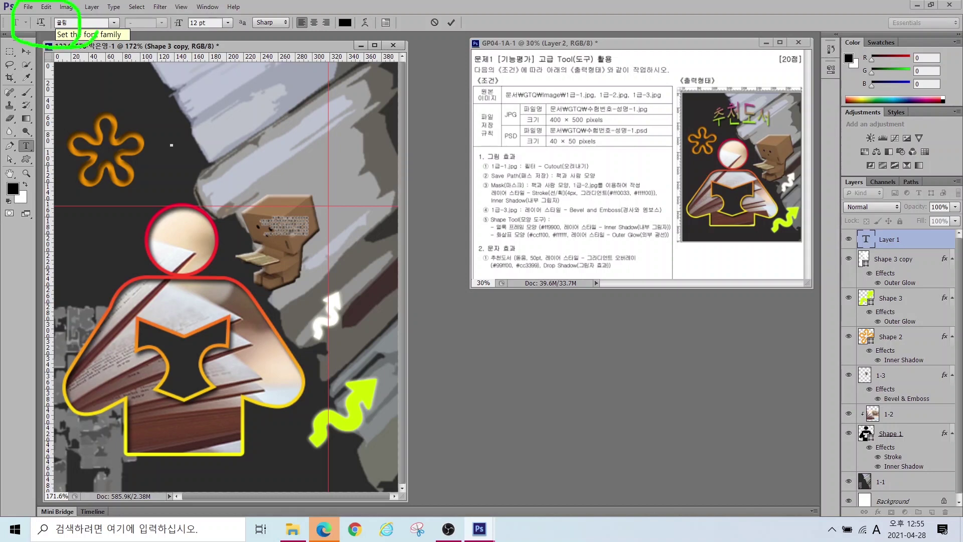
pyautogui.moveTo(238, 28)
pyautogui.mouseDown()
pyautogui.moveTo(205, 47)
pyautogui.moveTo(223, 3)
pyautogui.moveTo(245, 44)
pyautogui.mouseUp()
pyautogui.moveTo(362, 30)
pyautogui.mouseDown()
pyautogui.moveTo(324, 11)
pyautogui.moveTo(362, 54)
pyautogui.mouseUp()
pyautogui.press('Escape')
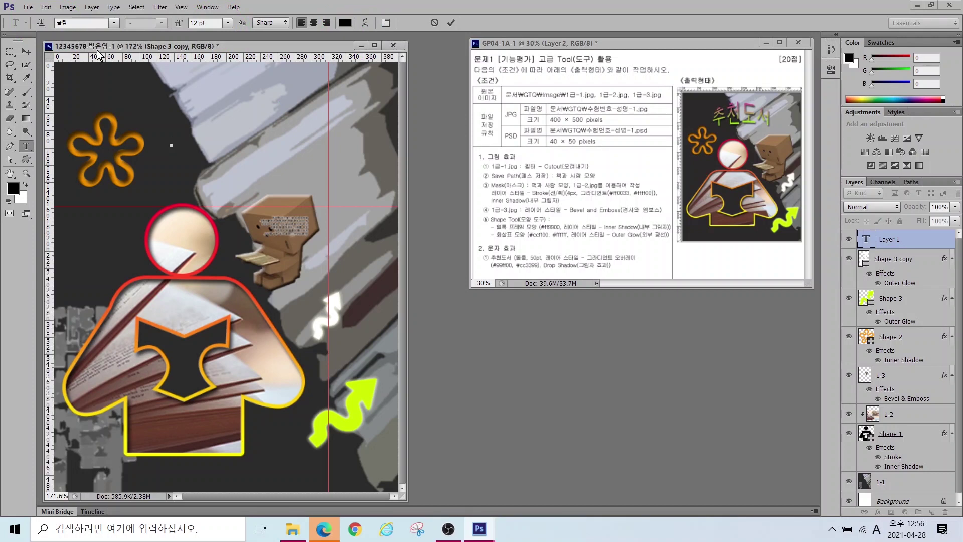
# Step: Set the font to 돋움 at 50 pt and type the title 추천도서
pyautogui.click(114, 23)
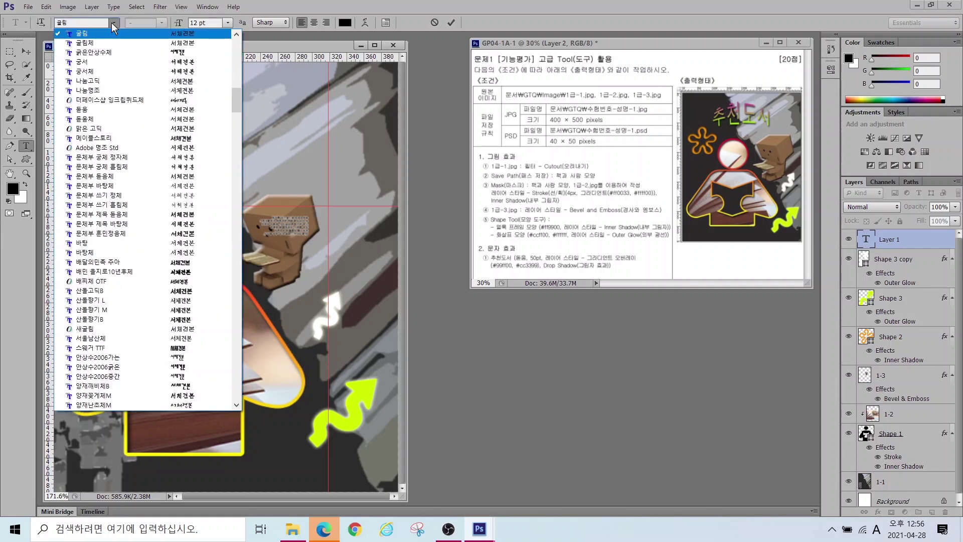
pyautogui.click(94, 110)
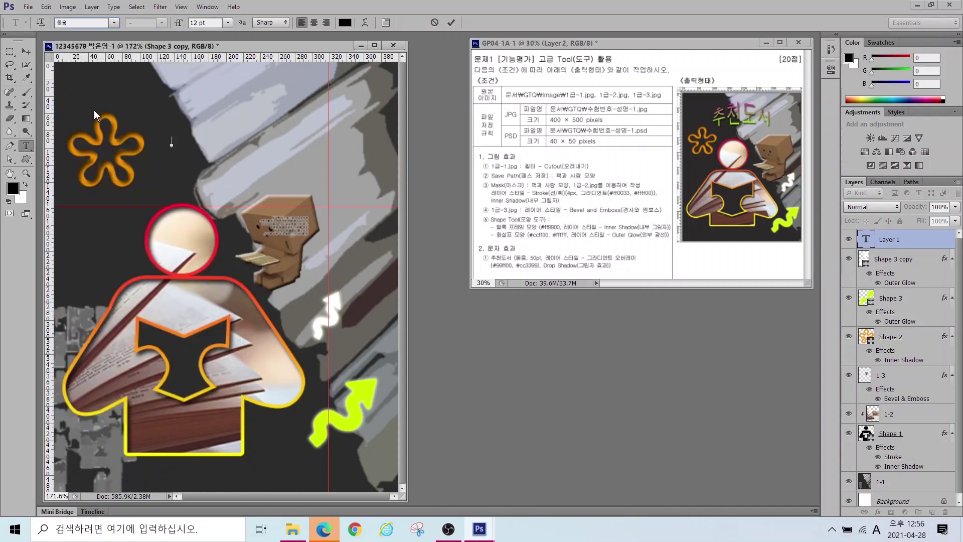
pyautogui.click(212, 23)
pyautogui.write('50')
pyautogui.press('Return')
pyautogui.press('Hangul')
pyautogui.write('추천도서')
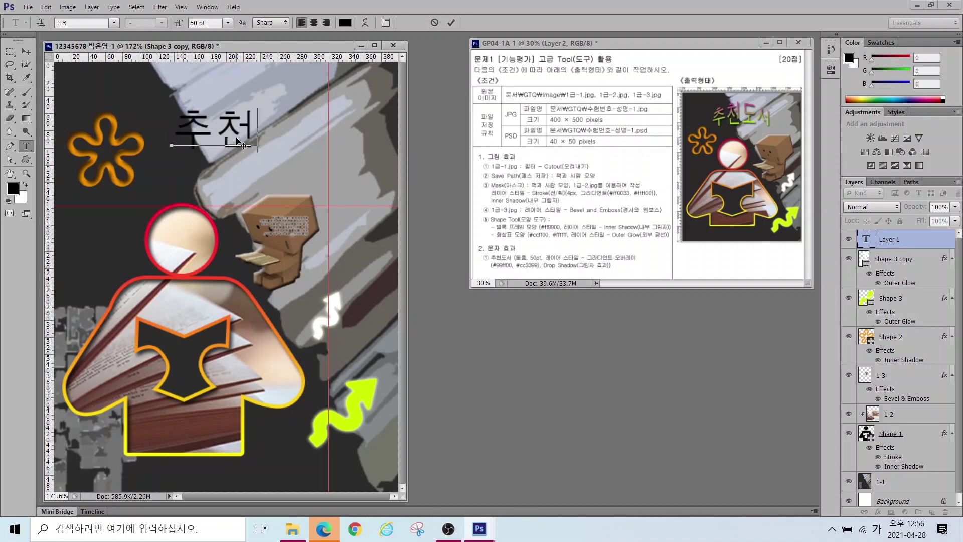
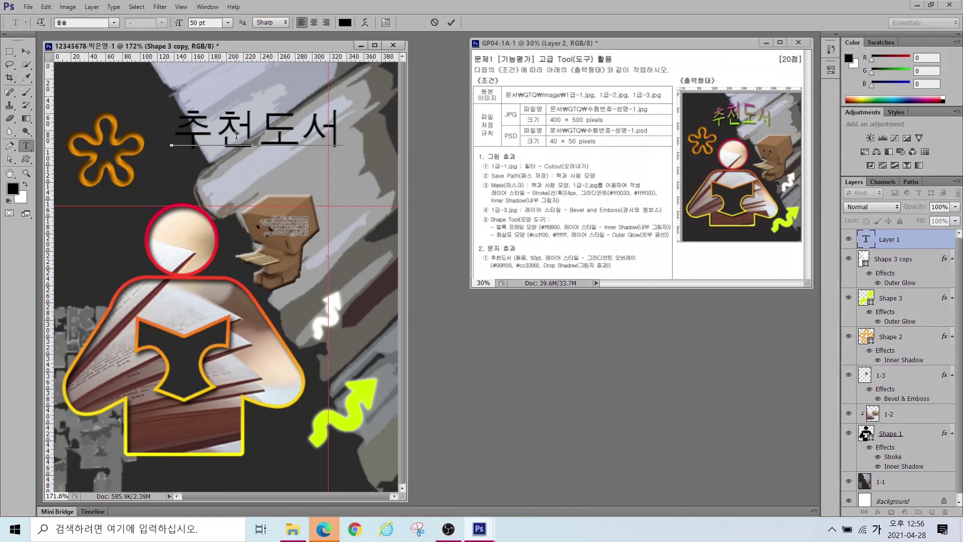
# Step: Commit the 추천도서 title text as its own type layer and bring up the layer effects list
pyautogui.hotkey('ctrl', 'Return')
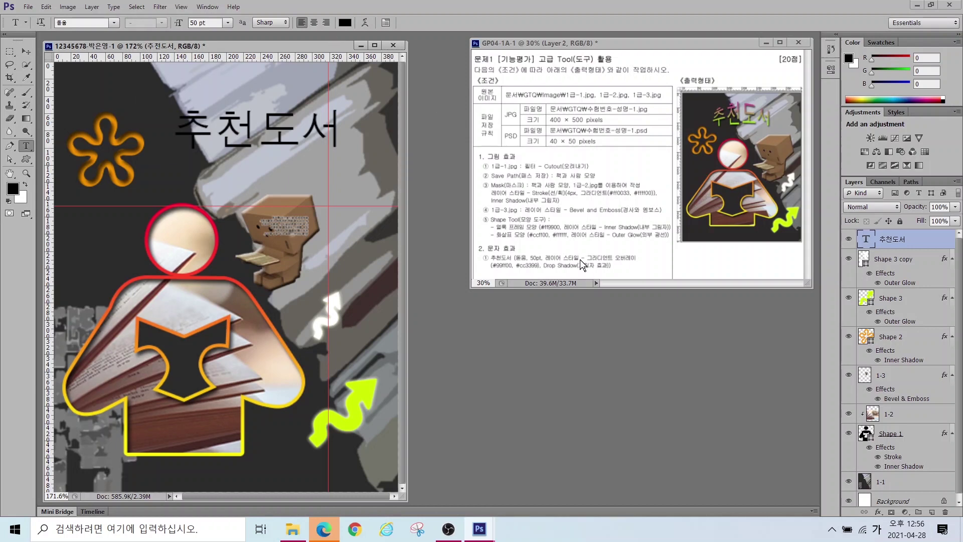
pyautogui.moveTo(645, 269)
pyautogui.mouseDown()
pyautogui.moveTo(579, 280)
pyautogui.moveTo(569, 257)
pyautogui.moveTo(606, 238)
pyautogui.moveTo(636, 248)
pyautogui.moveTo(643, 270)
pyautogui.mouseUp()
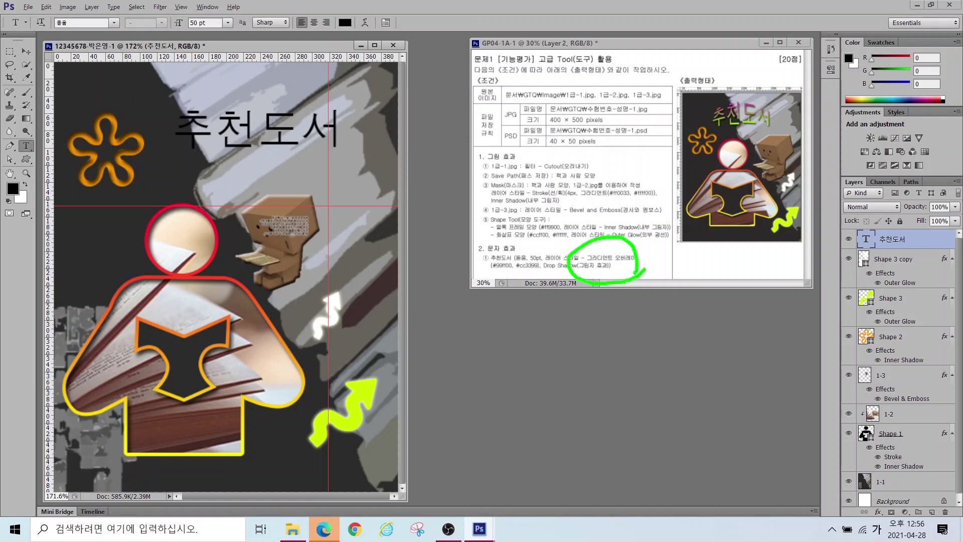
pyautogui.press('Escape')
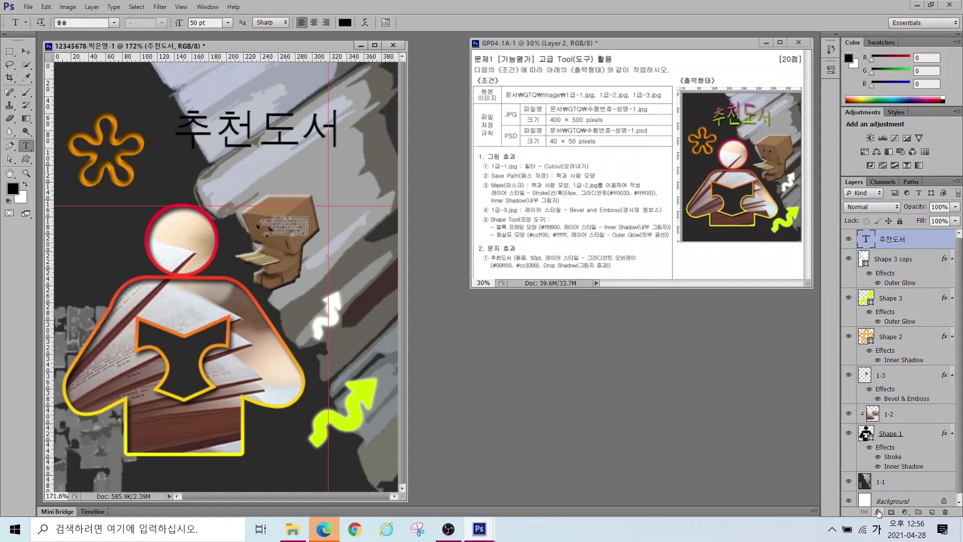
pyautogui.click(877, 512)
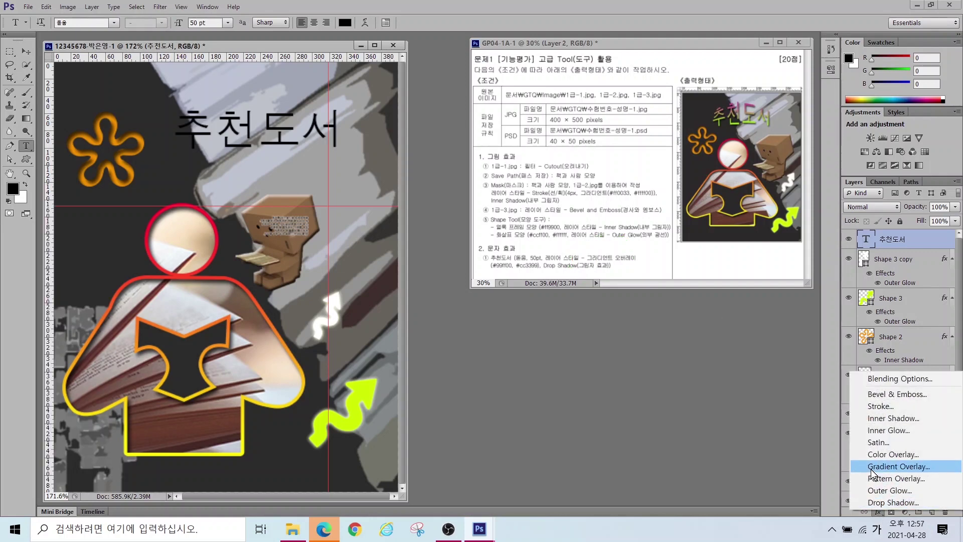
# Step: Add a Gradient Overlay to the title and set the left gradient stop to #99ff00
pyautogui.click(898, 467)
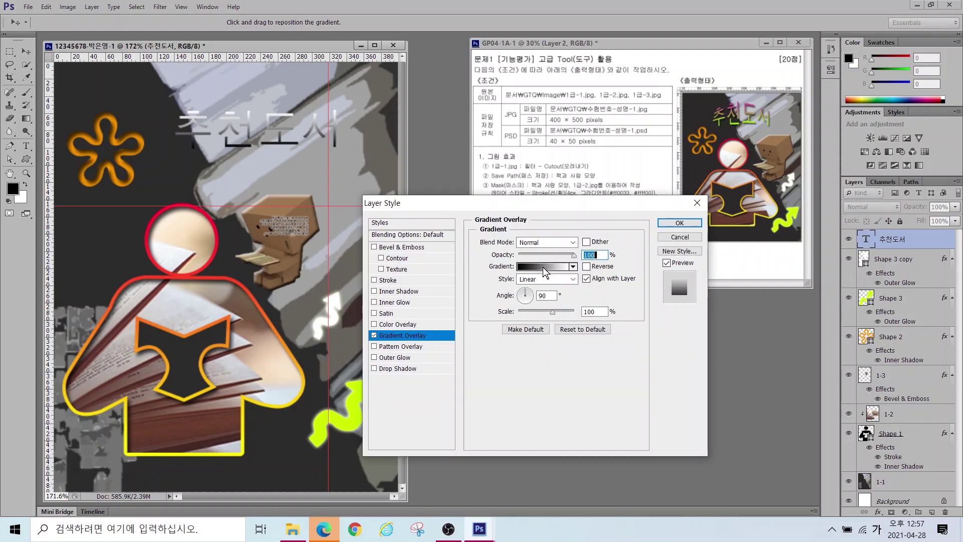
pyautogui.click(542, 267)
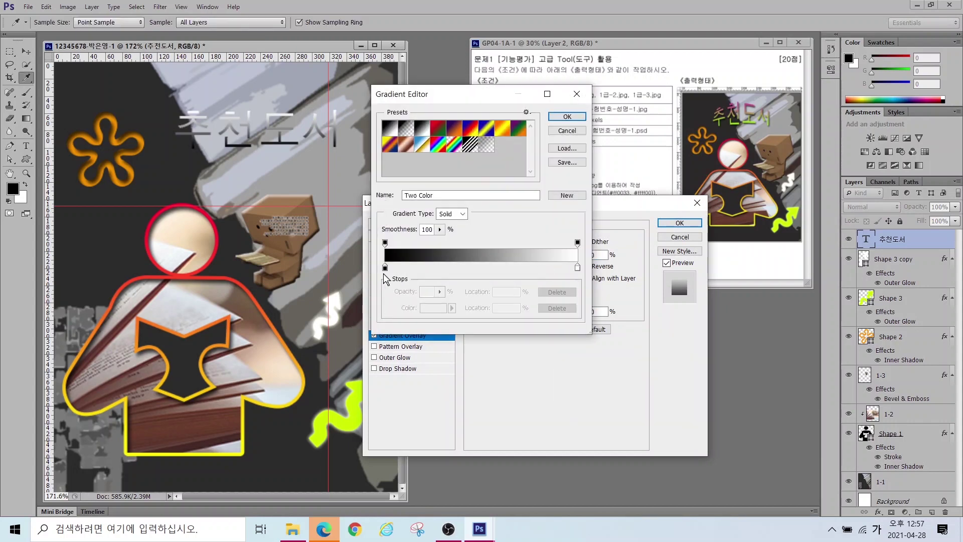
pyautogui.press('alt')
pyautogui.moveTo(401, 284)
pyautogui.mouseDown()
pyautogui.moveTo(373, 283)
pyautogui.moveTo(380, 256)
pyautogui.moveTo(396, 250)
pyautogui.moveTo(399, 281)
pyautogui.mouseUp()
pyautogui.moveTo(587, 285)
pyautogui.mouseDown()
pyautogui.moveTo(568, 262)
pyautogui.moveTo(588, 254)
pyautogui.moveTo(587, 287)
pyautogui.mouseUp()
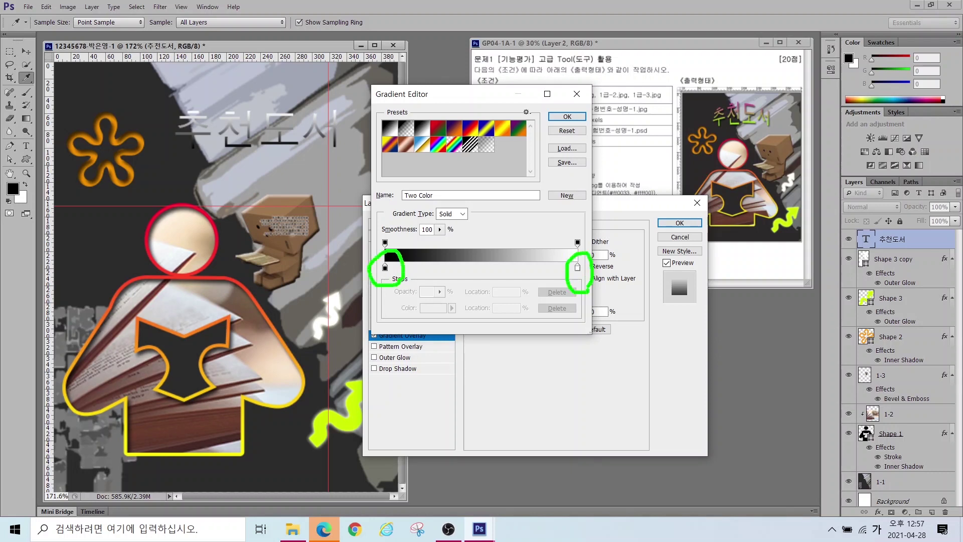
pyautogui.click(384, 268)
pyautogui.doubleClick(385, 269)
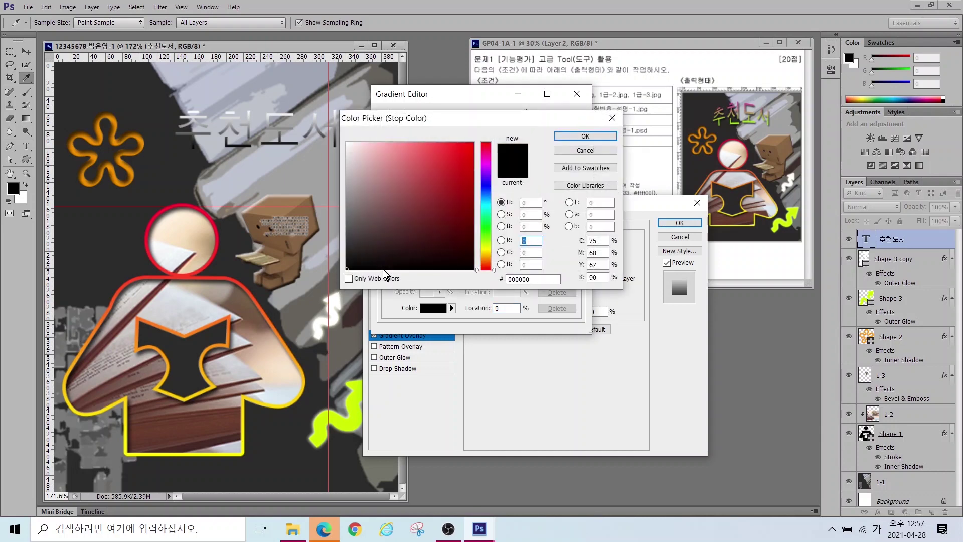
pyautogui.doubleClick(520, 280)
pyautogui.press('Hangul')
pyautogui.write('99ff00')
pyautogui.press('Return')
pyautogui.click(578, 268)
# Step: Set the right stop to magenta and accept the lime-to-magenta gradient
pyautogui.doubleClick(578, 268)
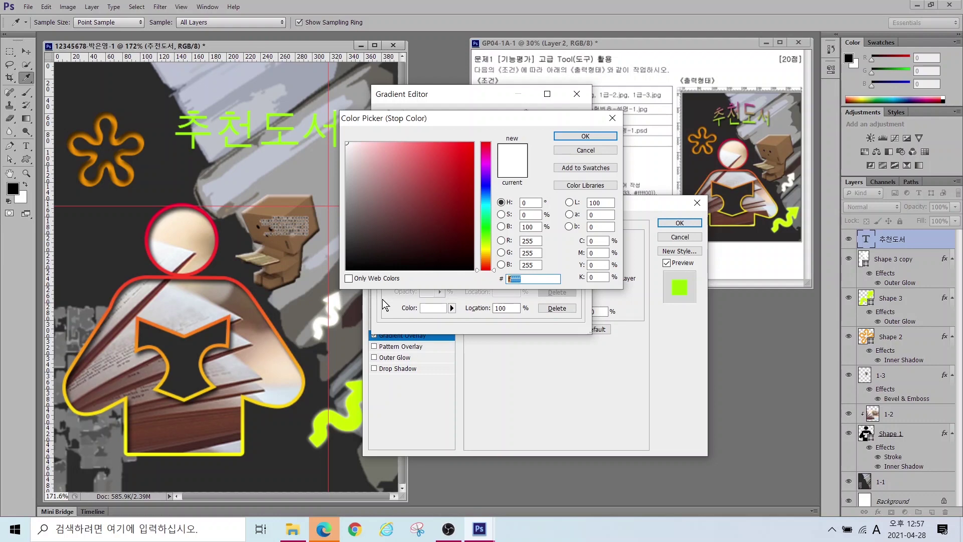
pyautogui.write('99ff00')
pyautogui.press('Return')
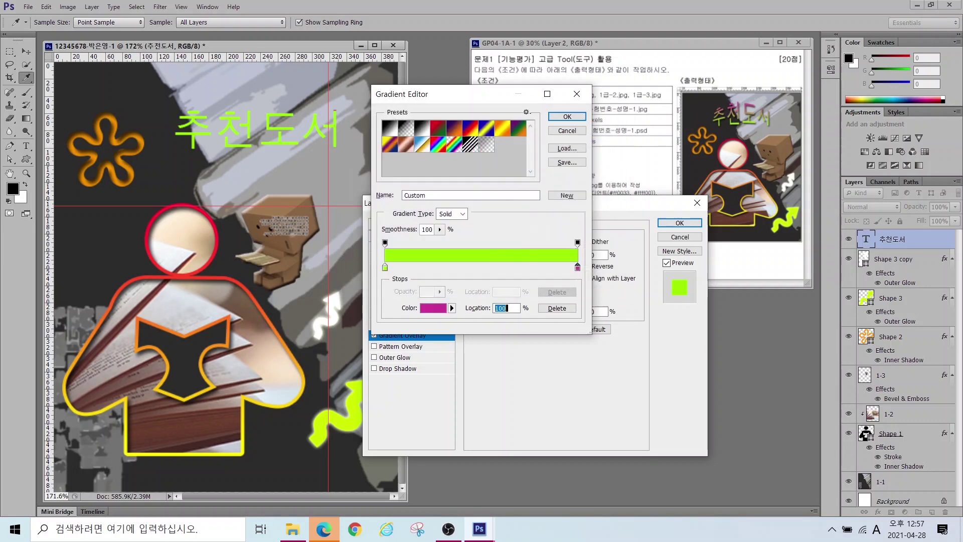
pyautogui.doubleClick(386, 269)
pyautogui.press('Return')
pyautogui.hotkey('ctrl', 'z')
pyautogui.click(567, 116)
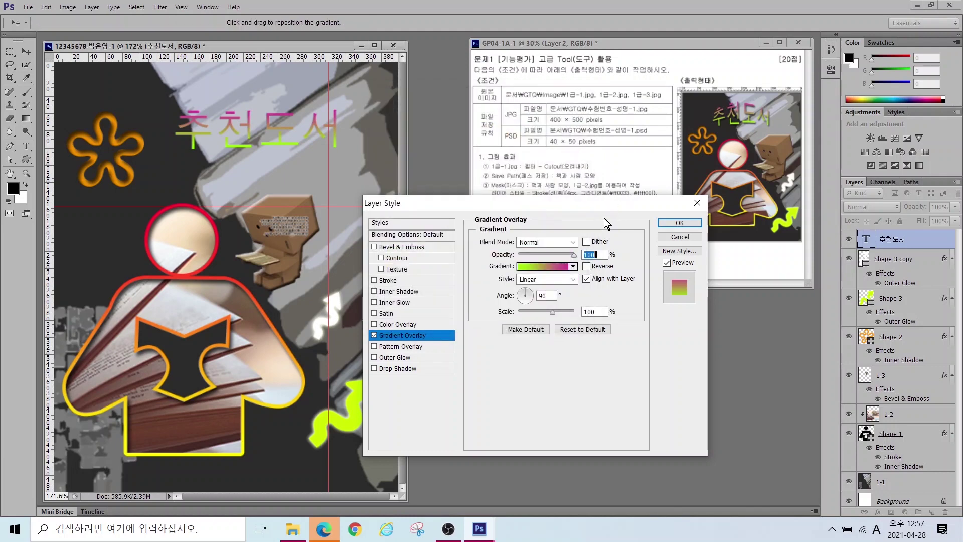
# Step: Add a Drop Shadow to the title and apply the layer effects
pyautogui.press('alt')
pyautogui.moveTo(746, 117)
pyautogui.mouseDown()
pyautogui.moveTo(702, 116)
pyautogui.moveTo(726, 84)
pyautogui.moveTo(748, 106)
pyautogui.moveTo(734, 136)
pyautogui.moveTo(752, 119)
pyautogui.mouseUp()
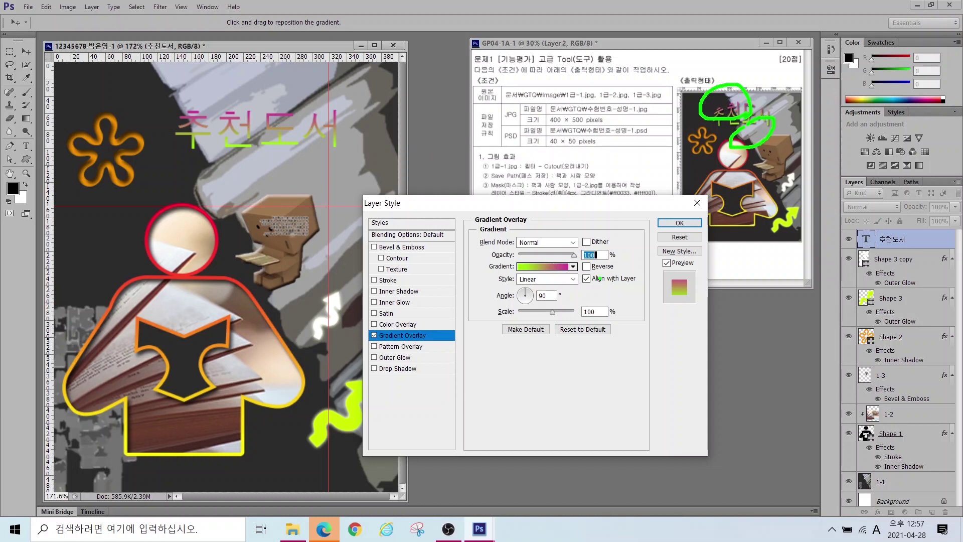
pyautogui.press('Escape')
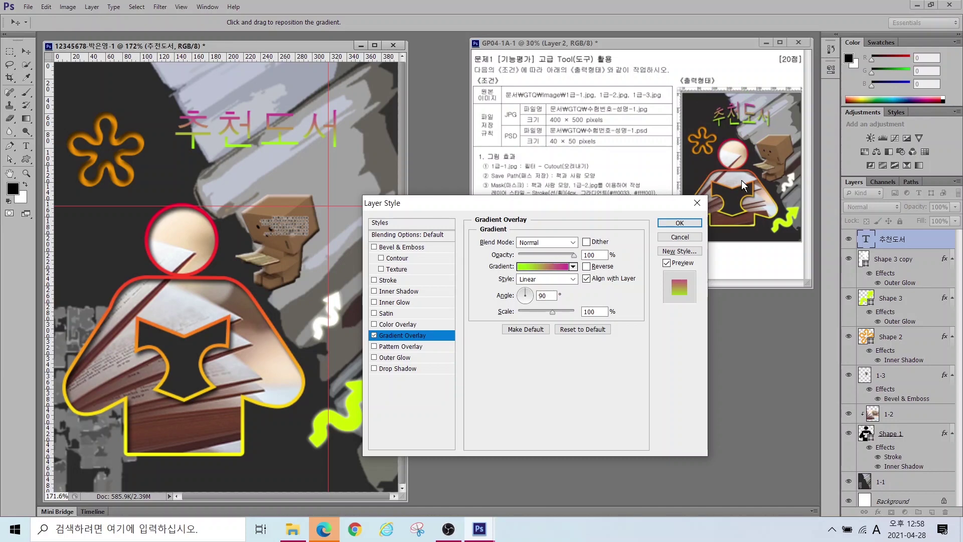
pyautogui.click(399, 369)
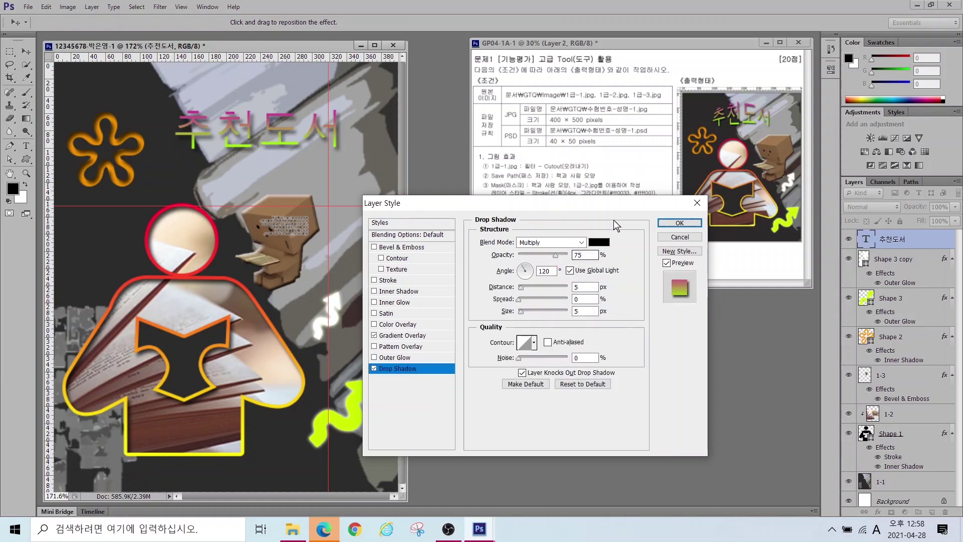
pyautogui.click(670, 223)
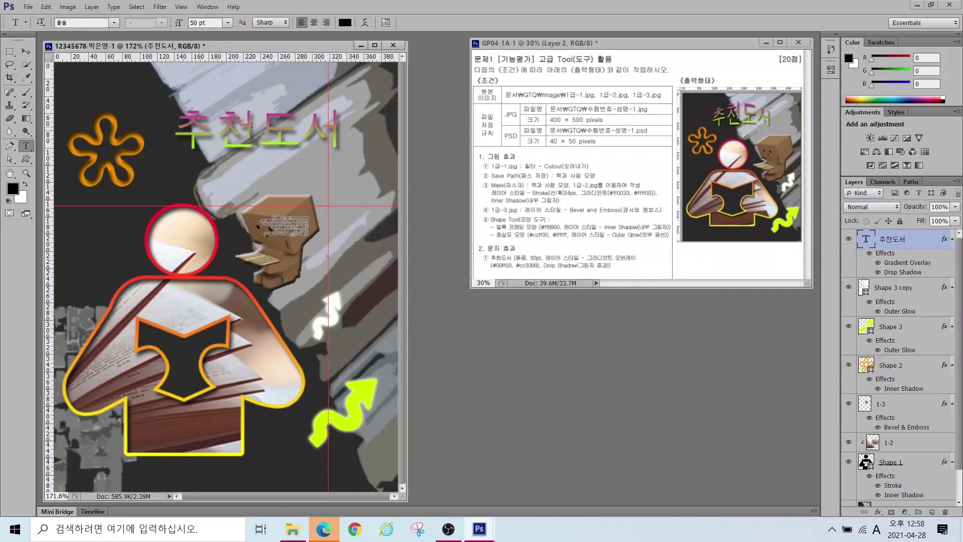
# Step: Annotate the reference title's arc, the title layer, the text tool and the warp option
pyautogui.moveTo(695, 120)
pyautogui.mouseDown()
pyautogui.moveTo(716, 93)
pyautogui.moveTo(745, 81)
pyautogui.moveTo(772, 98)
pyautogui.moveTo(780, 117)
pyautogui.mouseUp()
pyautogui.moveTo(837, 227); pyautogui.dragTo(960, 295)
pyautogui.moveTo(862, 266); pyautogui.dragTo(735, 318)
pyautogui.moveTo(10, 129); pyautogui.dragTo(57, 167)
pyautogui.moveTo(183, 244); pyautogui.dragTo(48, 154)
pyautogui.moveTo(22, 9)
pyautogui.mouseDown()
pyautogui.moveTo(285, 34)
pyautogui.moveTo(438, 33)
pyautogui.moveTo(438, 59)
pyautogui.mouseUp()
pyautogui.moveTo(348, 35)
pyautogui.mouseDown()
pyautogui.moveTo(357, 15)
pyautogui.moveTo(382, 37)
pyautogui.mouseUp()
pyautogui.moveTo(377, 151); pyautogui.dragTo(369, 184)
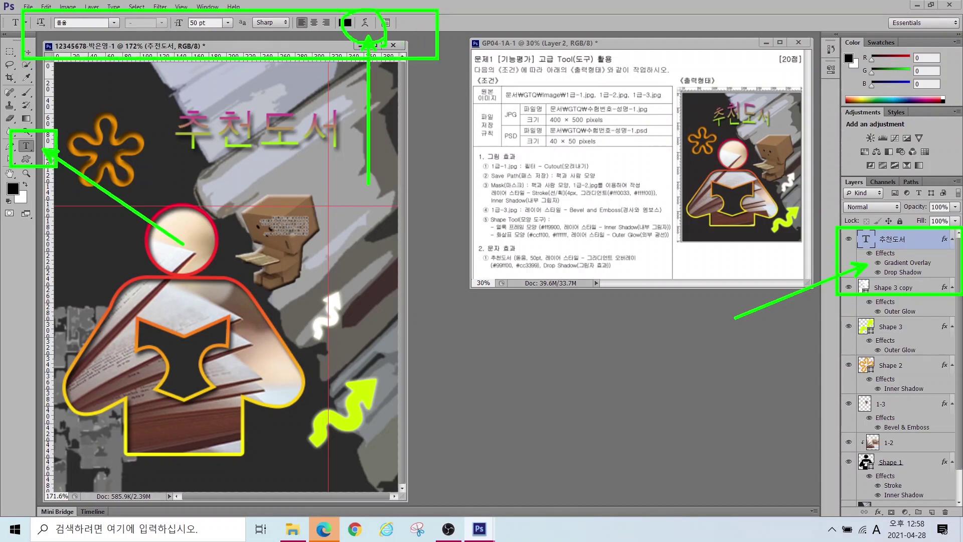
pyautogui.press('Escape')
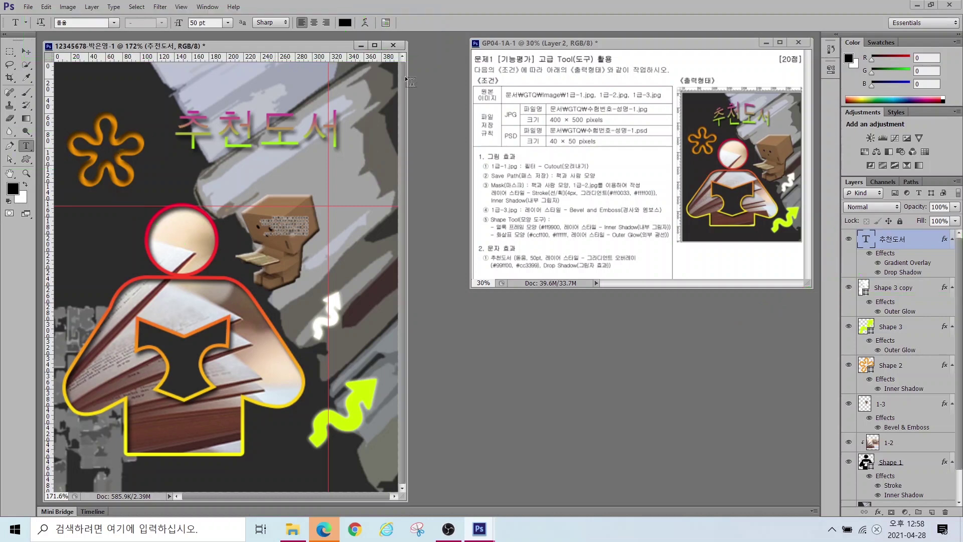
# Step: Warp the 추천도서 title with the Arc Upper style at a bend of about +29
pyautogui.click(365, 22)
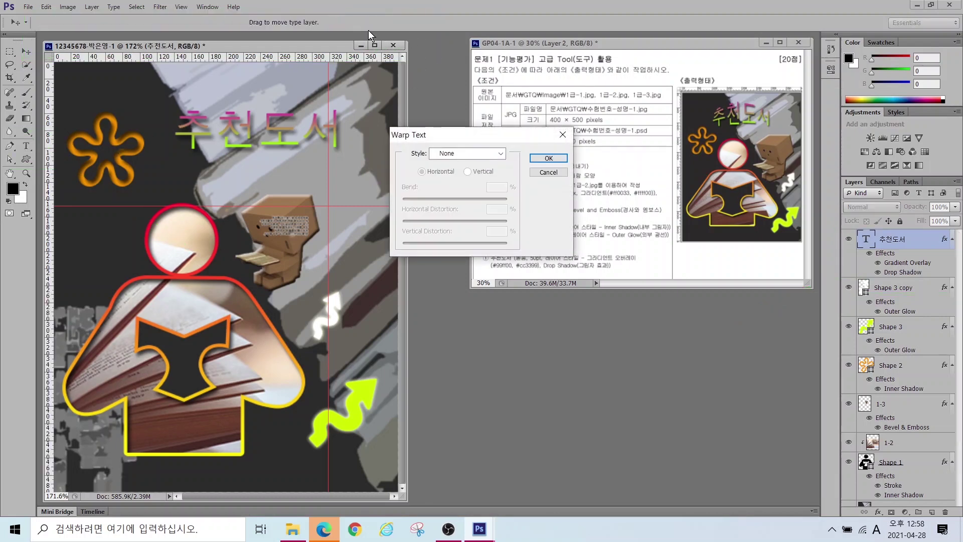
pyautogui.click(469, 154)
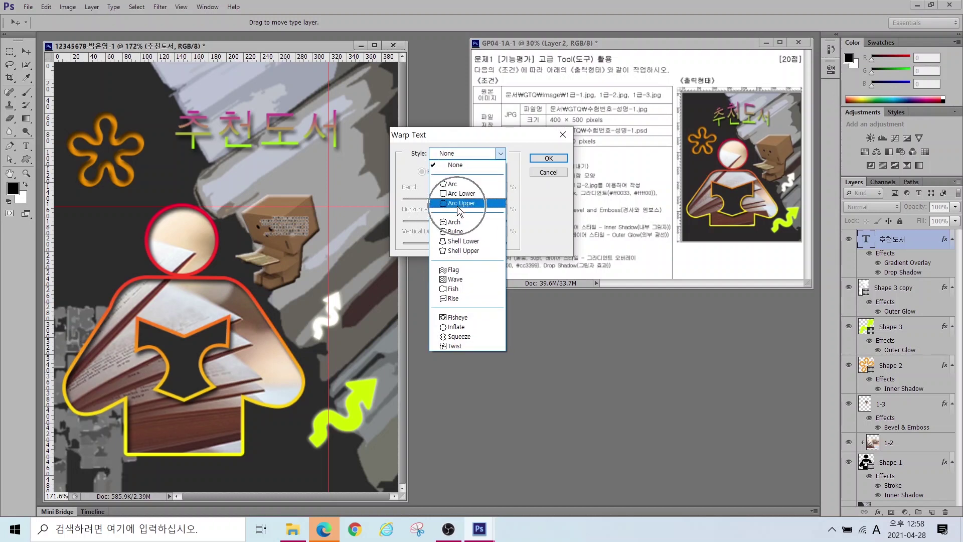
pyautogui.click(457, 207)
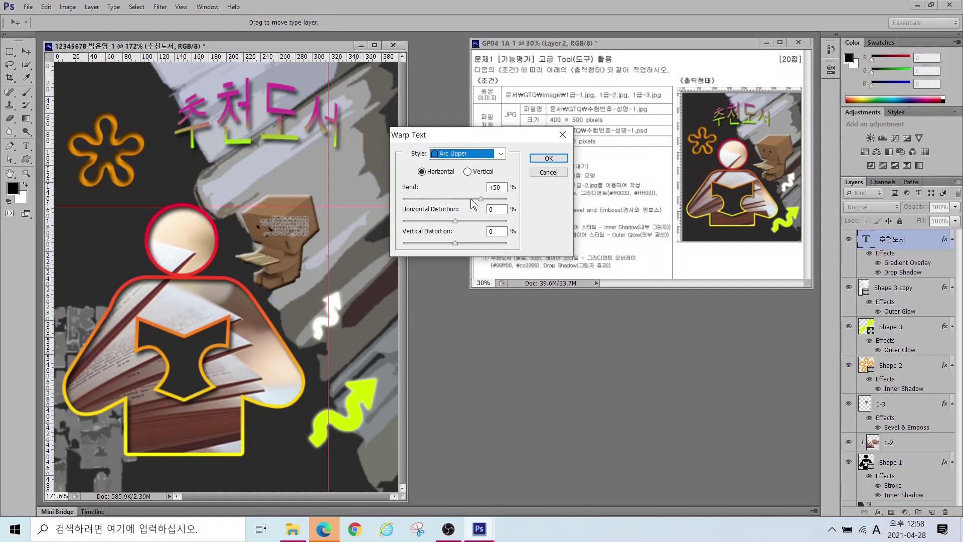
pyautogui.moveTo(482, 202); pyautogui.dragTo(468, 202)
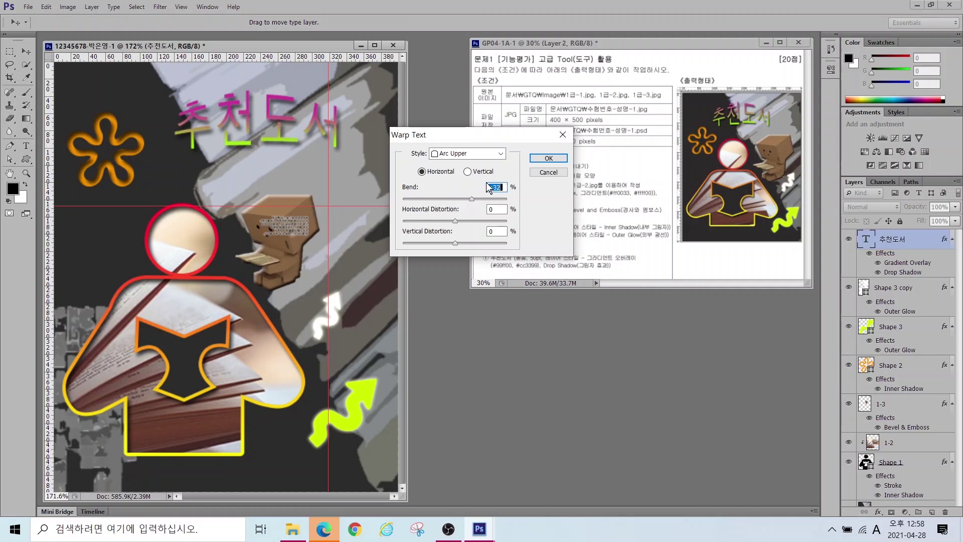
pyautogui.click(541, 159)
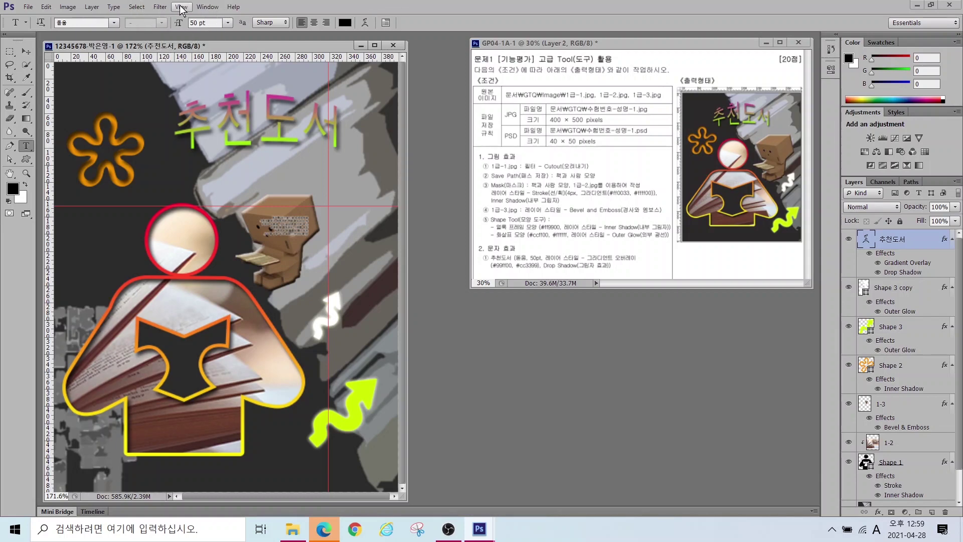
# Step: Clear all guides from the canvas and turn the rulers off before saving
pyautogui.click(181, 8)
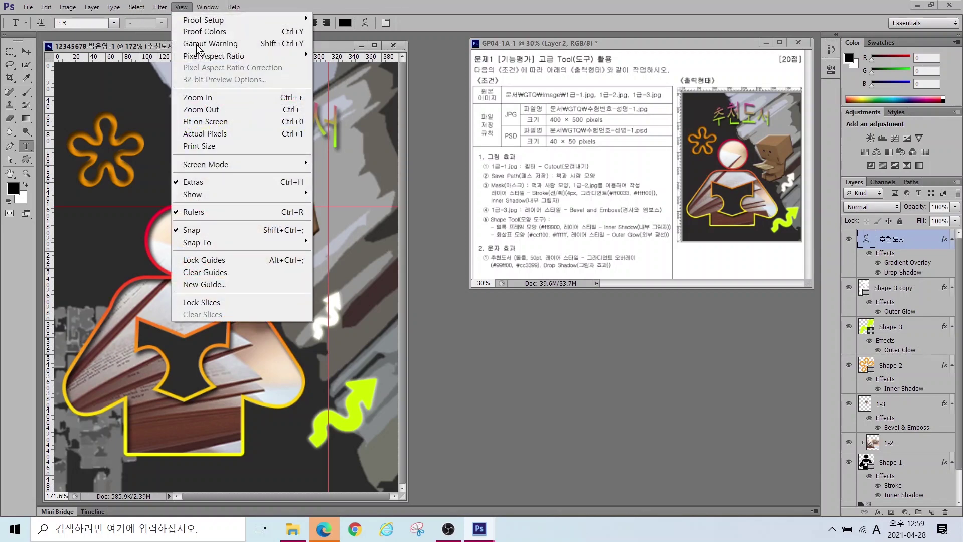
pyautogui.click(204, 275)
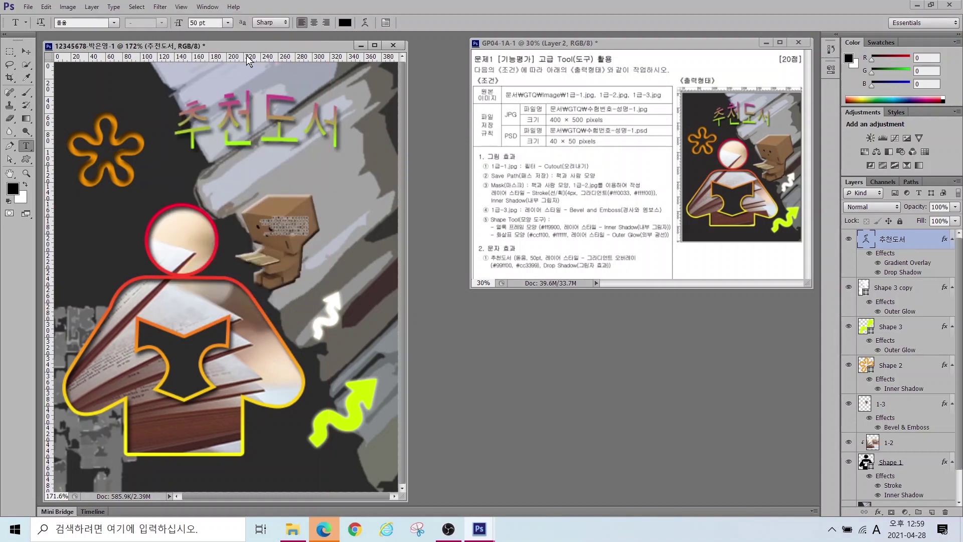
pyautogui.click(183, 7)
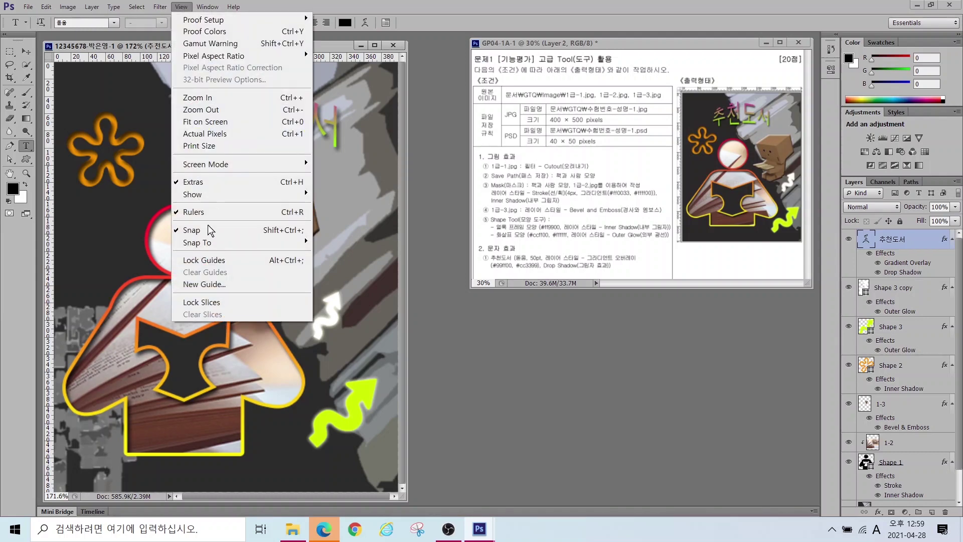
pyautogui.click(196, 214)
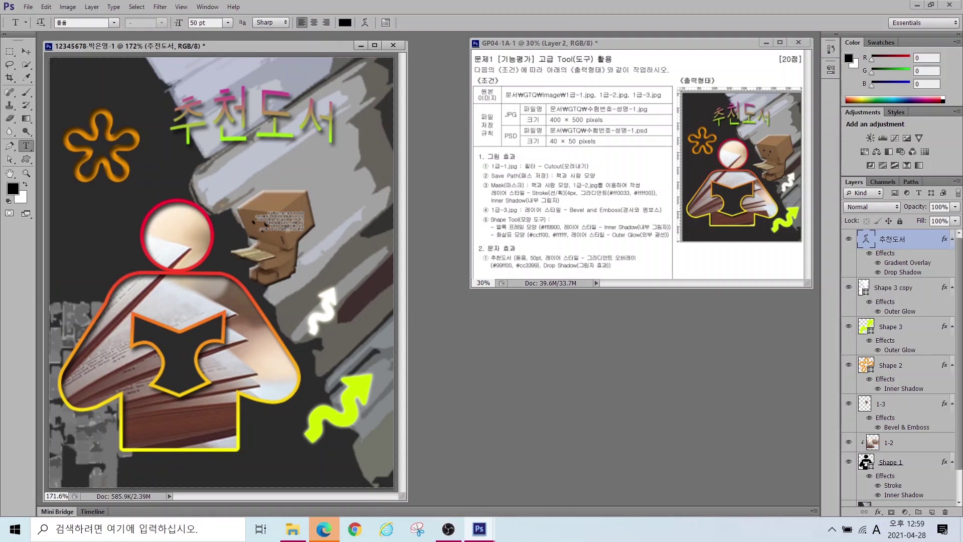
pyautogui.click(28, 7)
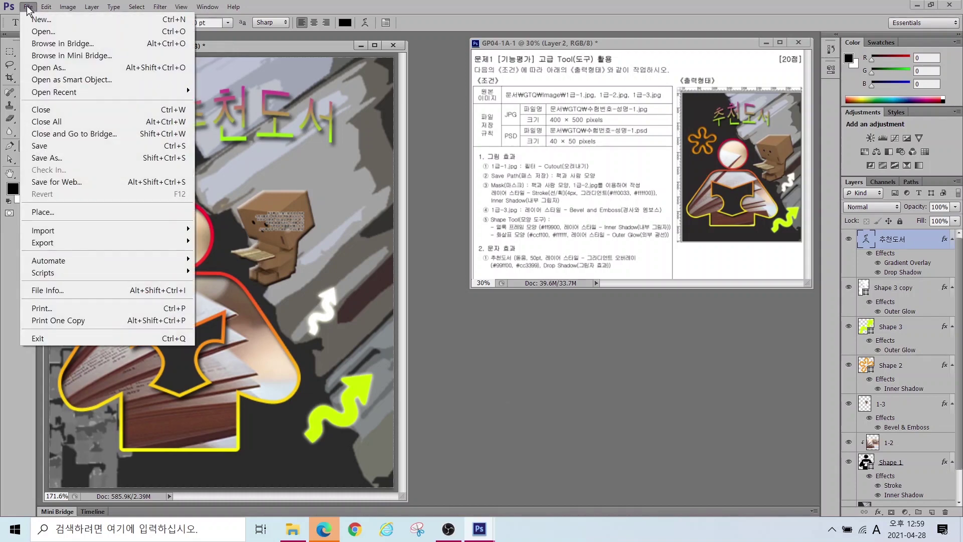
pyautogui.click(40, 146)
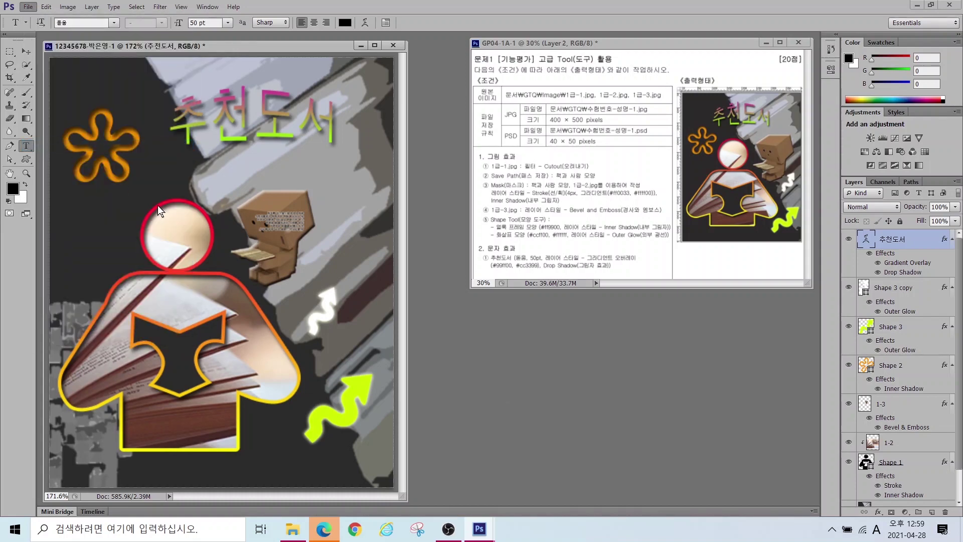
# Step: Save the composite as a JPEG in Documents\GTQ at Maximum quality 12
pyautogui.moveTo(432, 85); pyautogui.dragTo(192, 126)
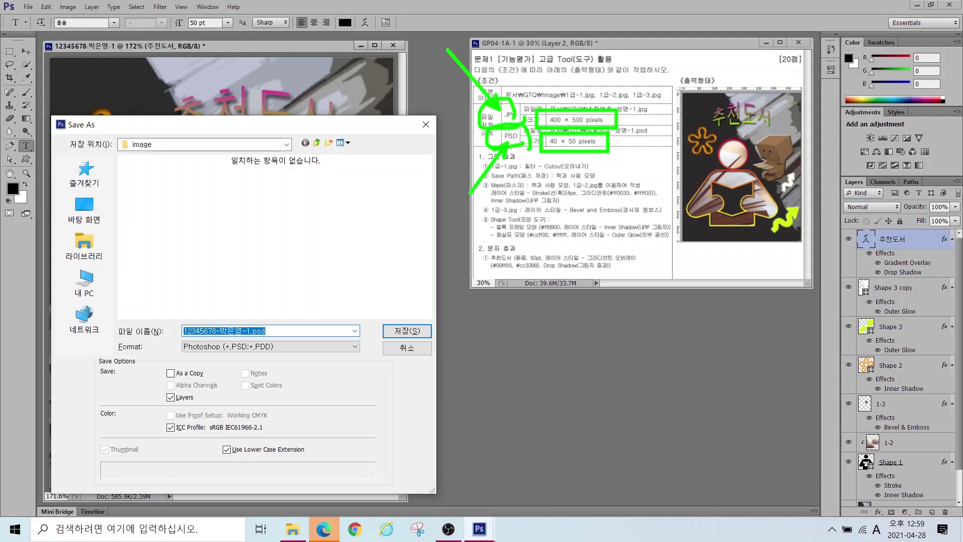
pyautogui.click(96, 247)
pyautogui.doubleClick(173, 166)
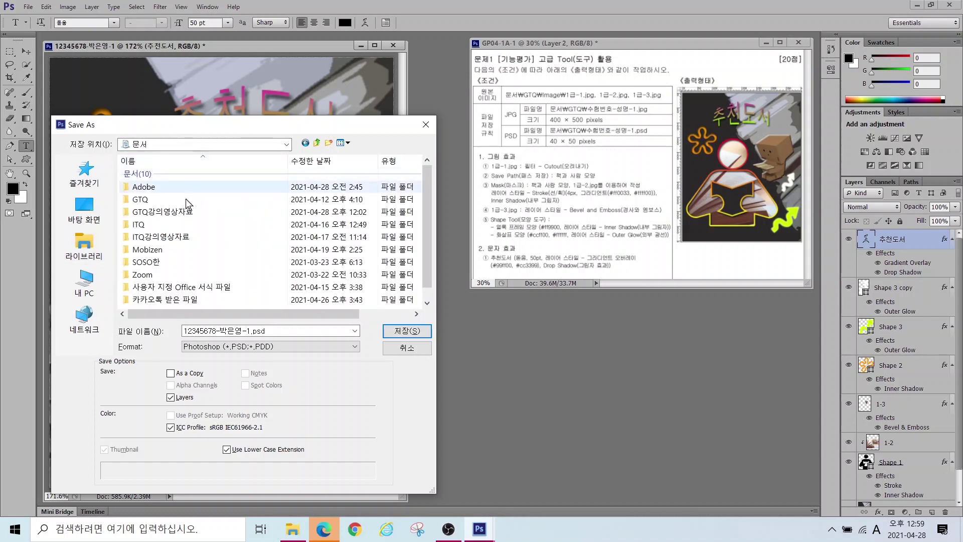
pyautogui.doubleClick(148, 199)
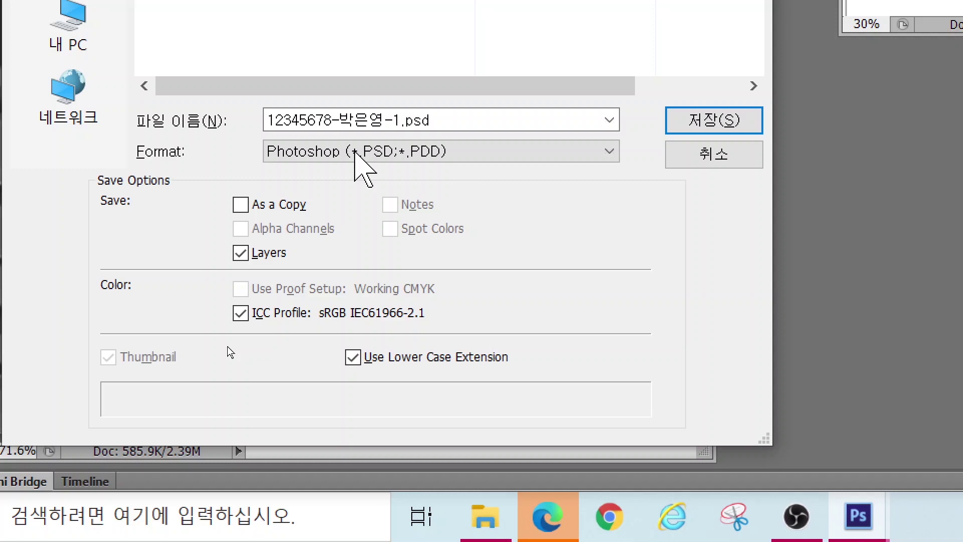
pyautogui.click(355, 152)
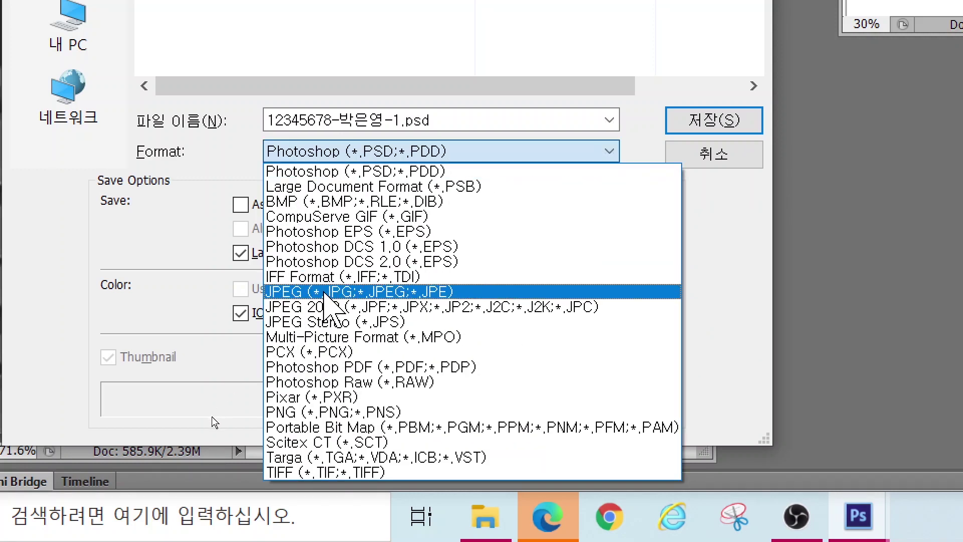
pyautogui.click(325, 292)
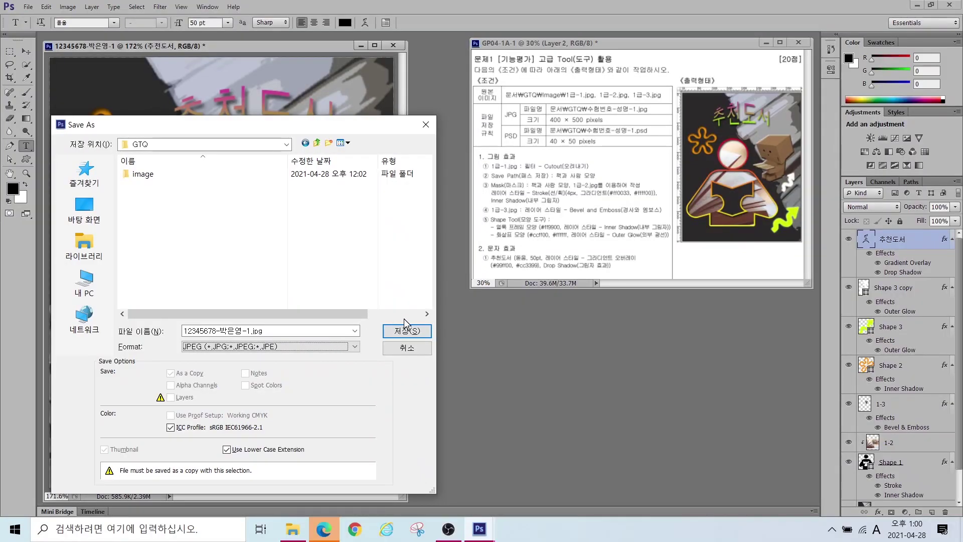
pyautogui.click(405, 330)
pyautogui.click(541, 140)
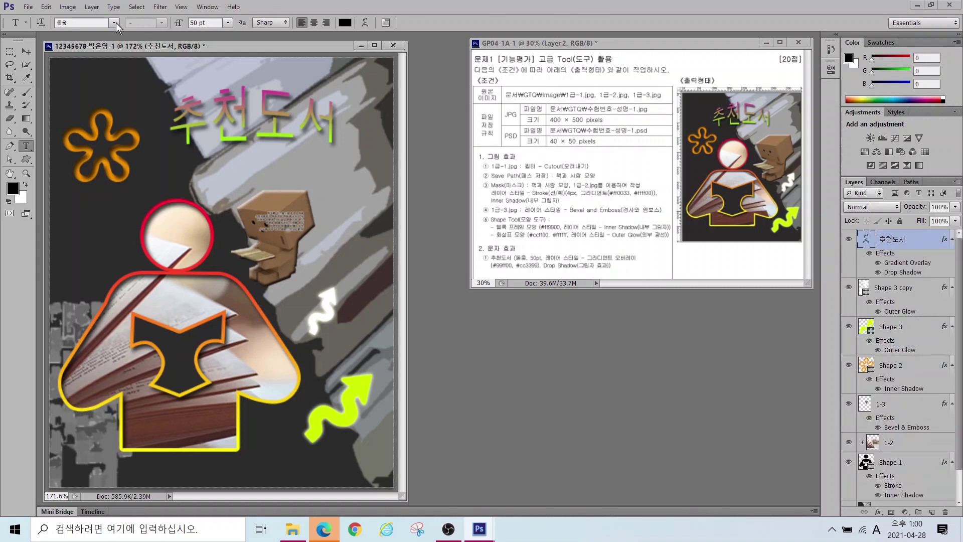
# Step: Resize the image from 400 × 500 to 40 × 50 pixels with proportions constrained
pyautogui.click(68, 8)
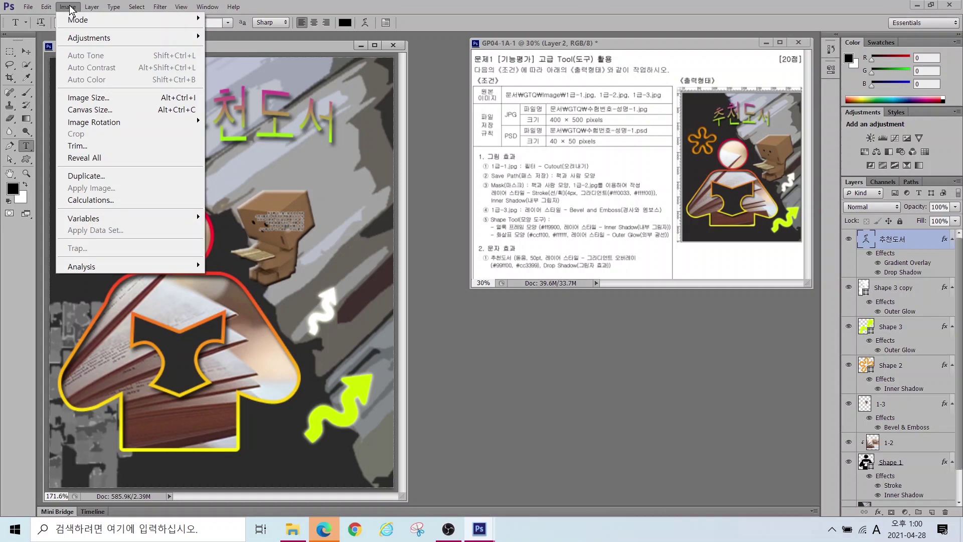
pyautogui.click(95, 97)
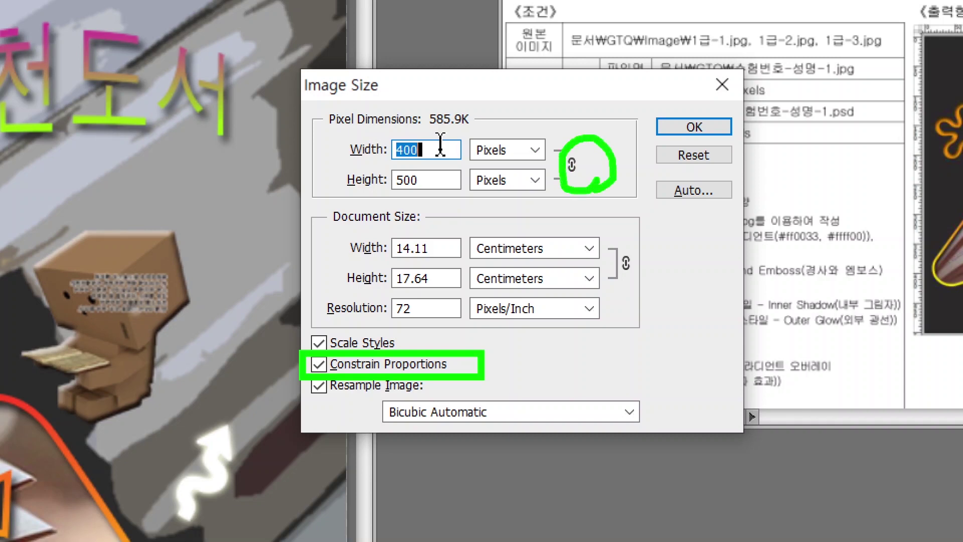
pyautogui.press('Escape')
pyautogui.moveTo(436, 153); pyautogui.dragTo(345, 158)
pyautogui.write('40')
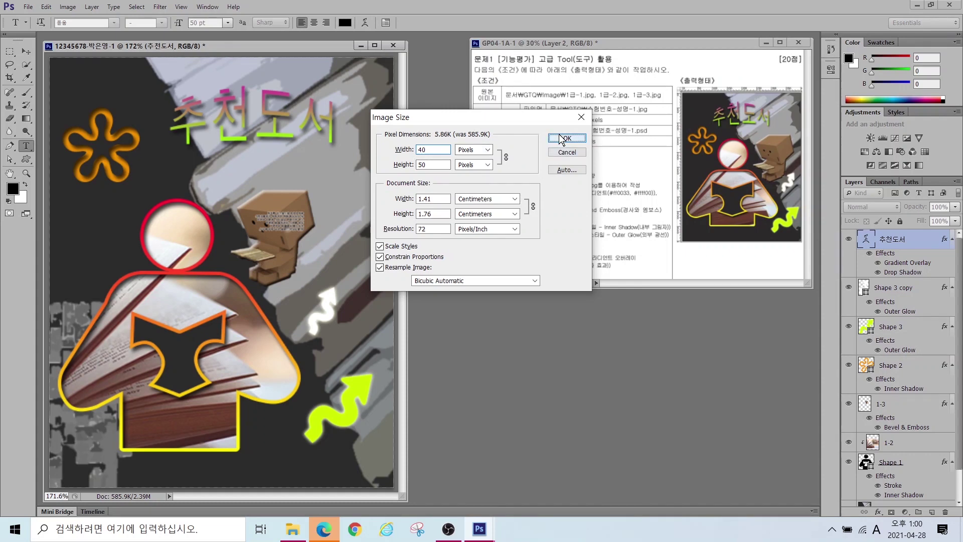
pyautogui.click(565, 138)
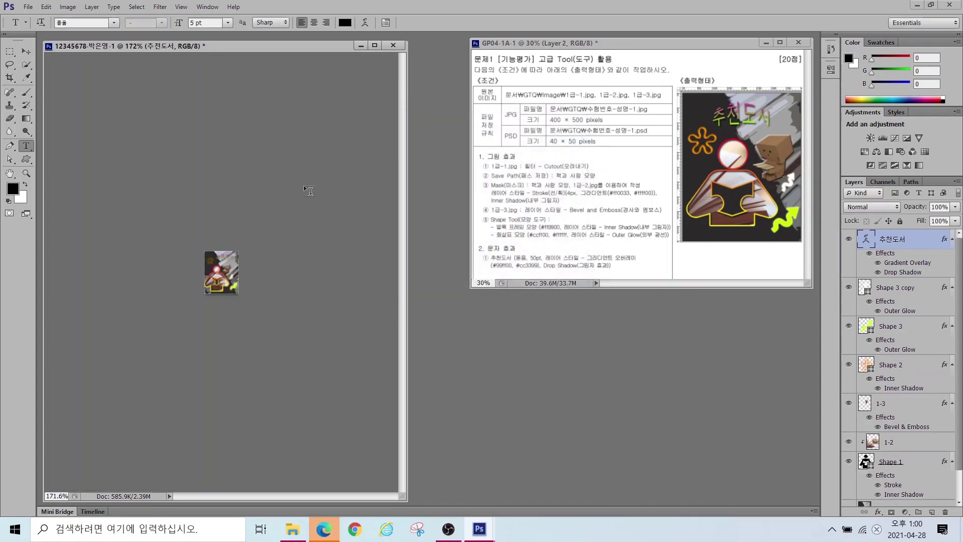
# Step: Save the 40 × 50 layered version as a Photoshop PSD in the GTQ folder with maximum compatibility
pyautogui.click(29, 8)
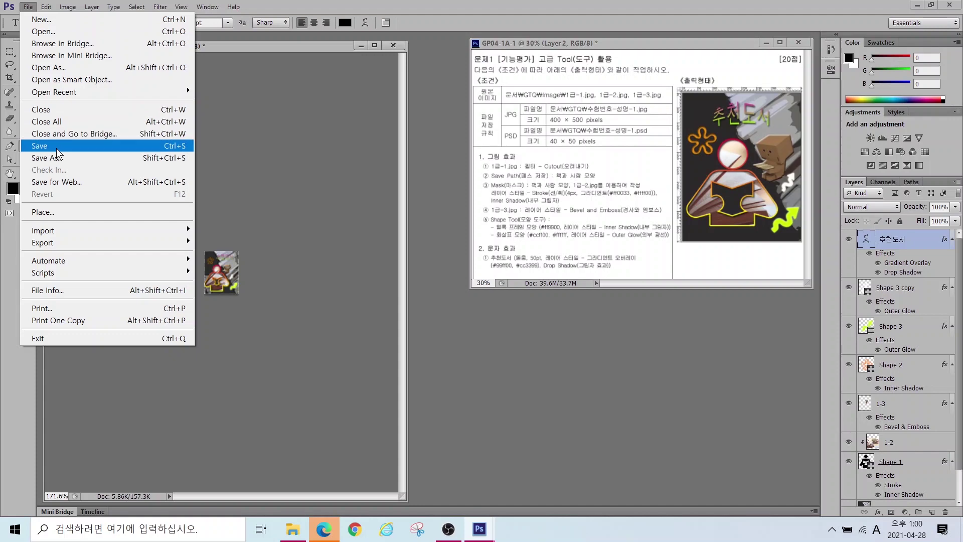
pyautogui.click(58, 161)
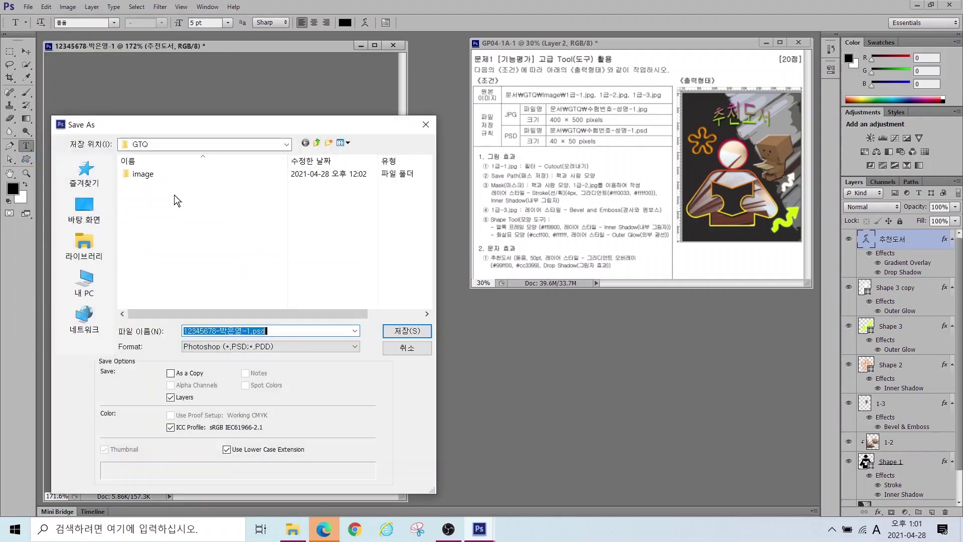
pyautogui.click(75, 260)
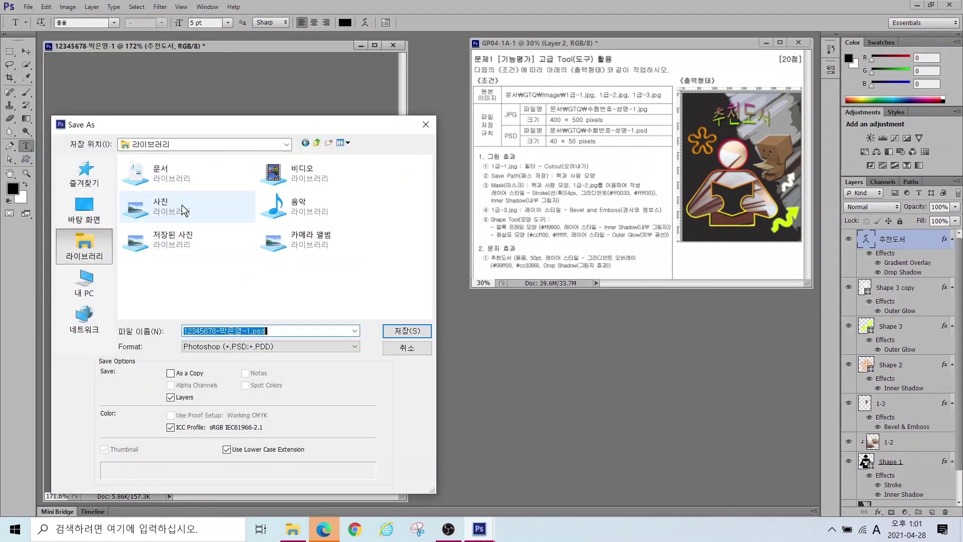
pyautogui.doubleClick(175, 176)
pyautogui.doubleClick(145, 201)
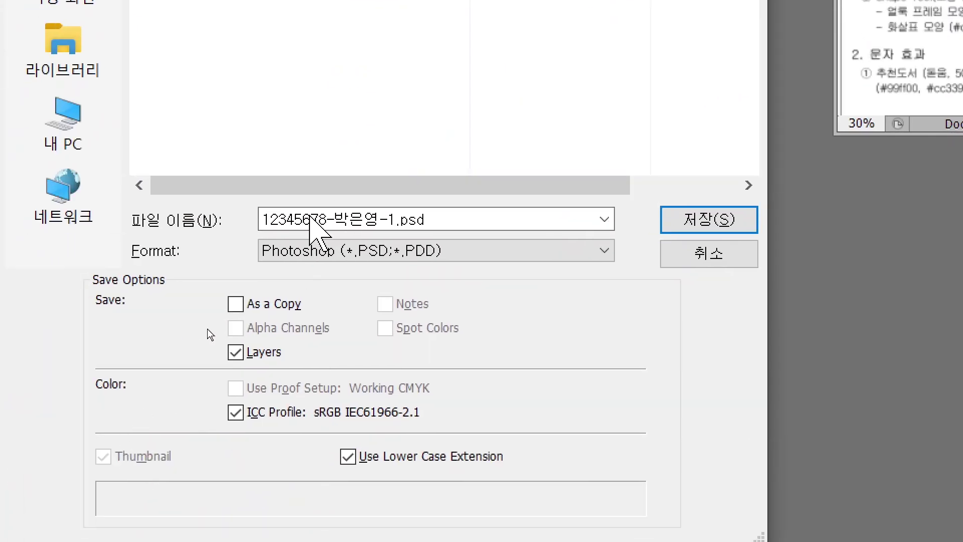
pyautogui.click(205, 348)
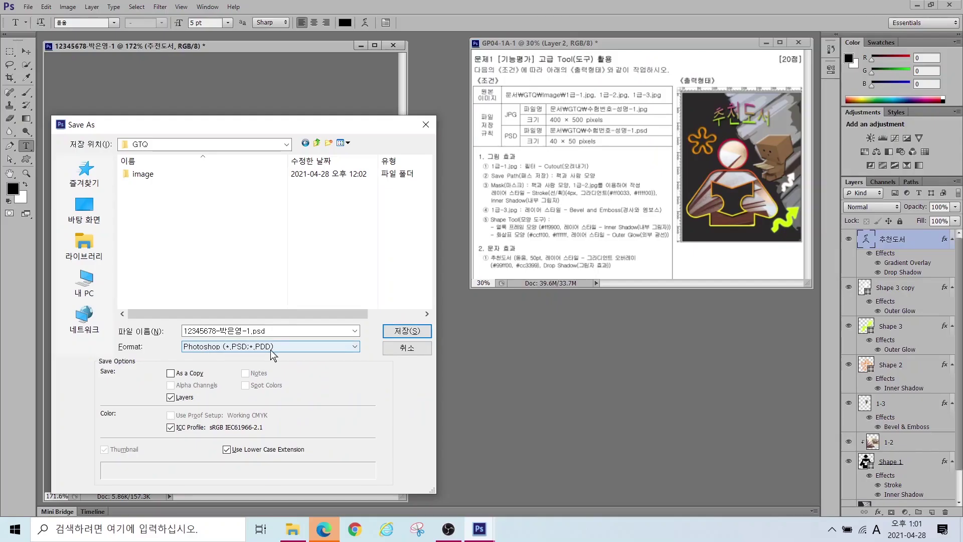
pyautogui.click(407, 330)
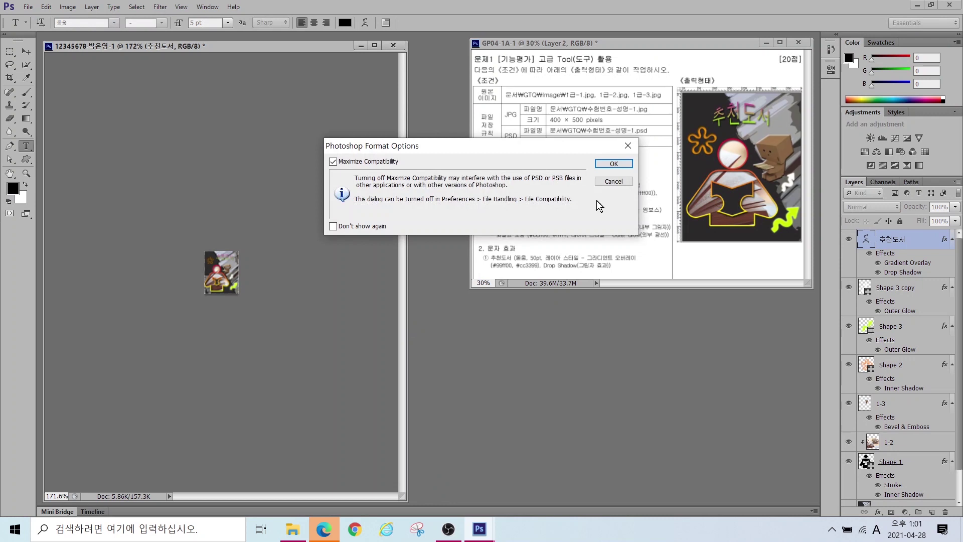
pyautogui.click(610, 165)
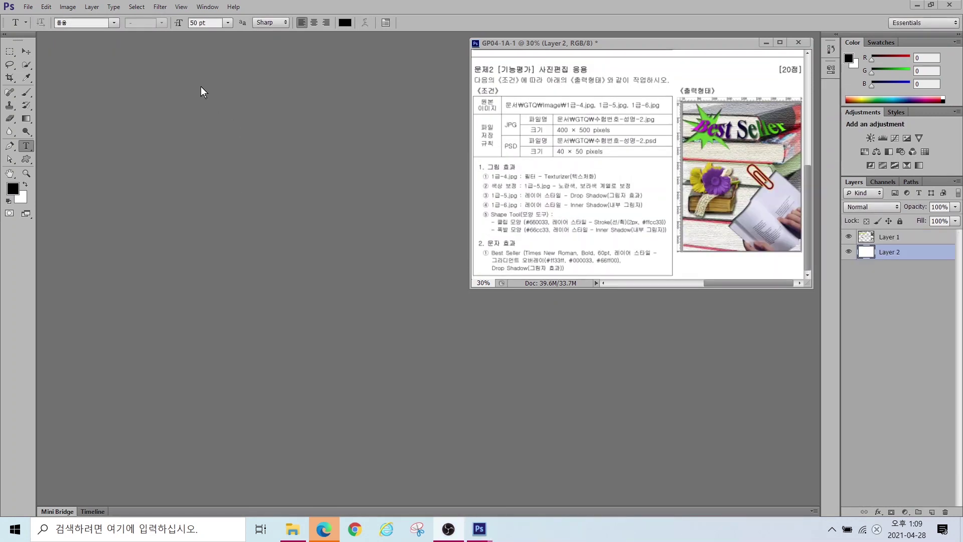
# Step: Create a 400 × 500 px, 72 ppi RGB document named with the exam number, examinee's name and -2
pyautogui.click(29, 6)
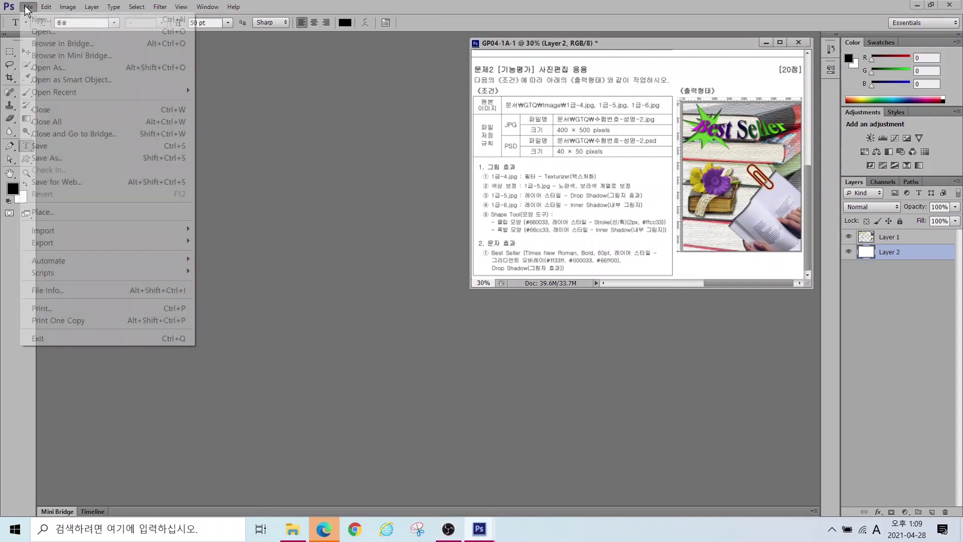
pyautogui.click(37, 19)
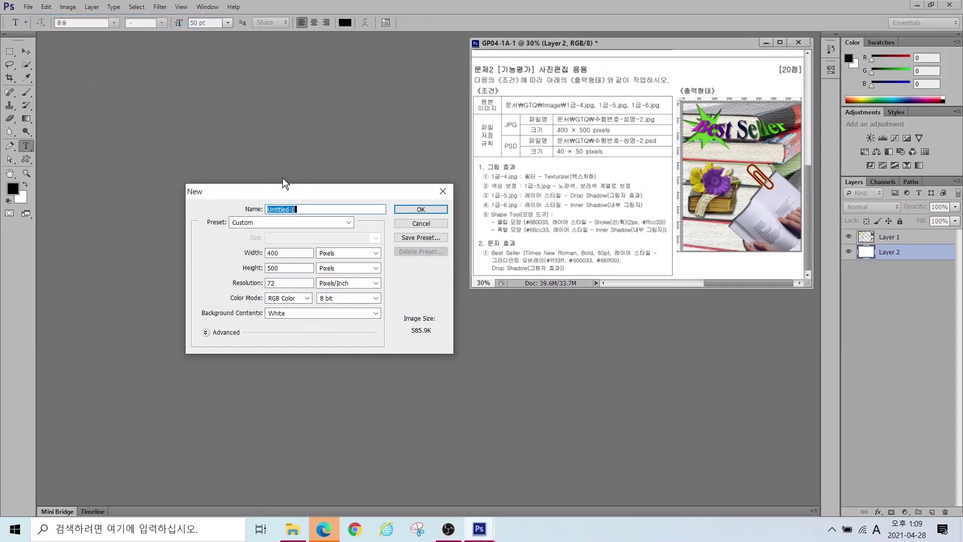
pyautogui.write('12345678-')
pyautogui.press('Hangul')
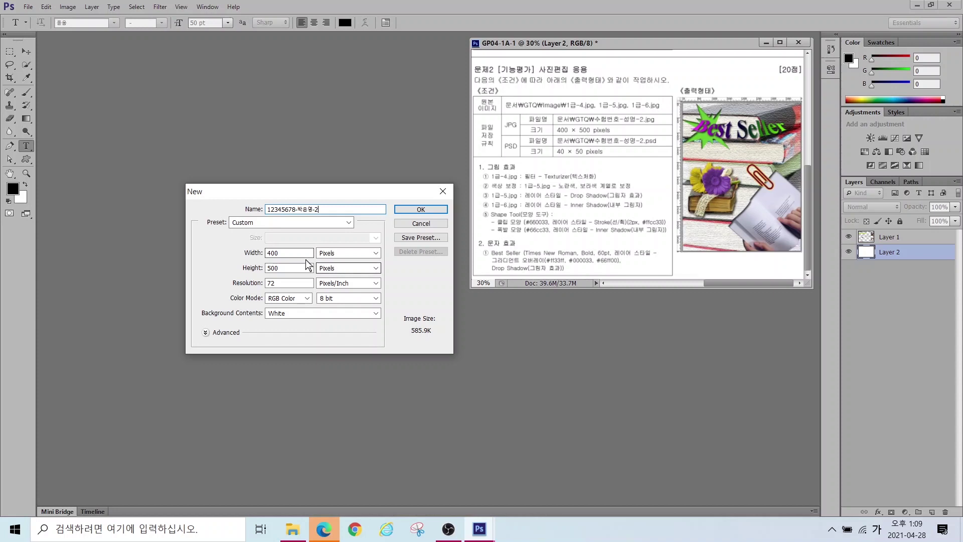
pyautogui.press('alt')
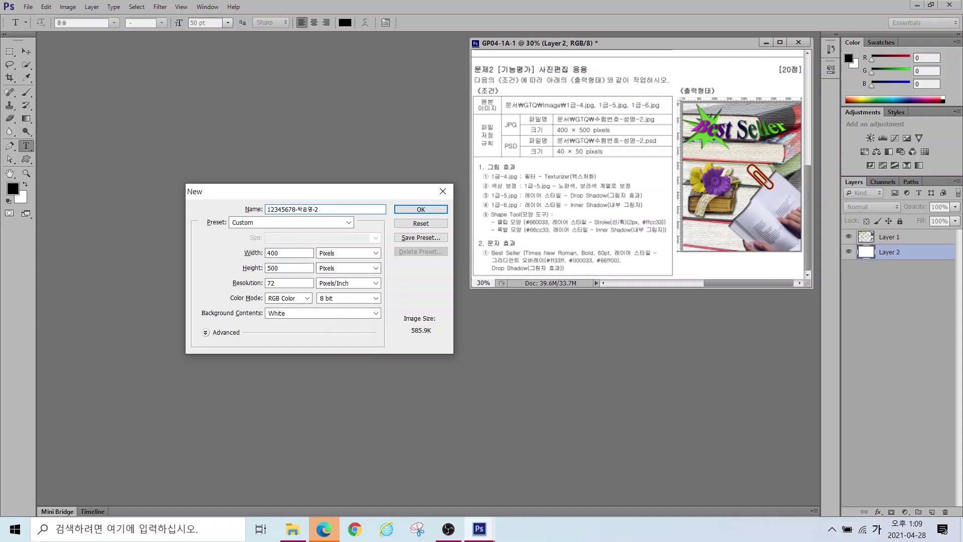
pyautogui.moveTo(554, 116); pyautogui.dragTo(644, 136)
pyautogui.moveTo(242, 269); pyautogui.dragTo(319, 310)
pyautogui.moveTo(306, 242); pyautogui.dragTo(382, 277)
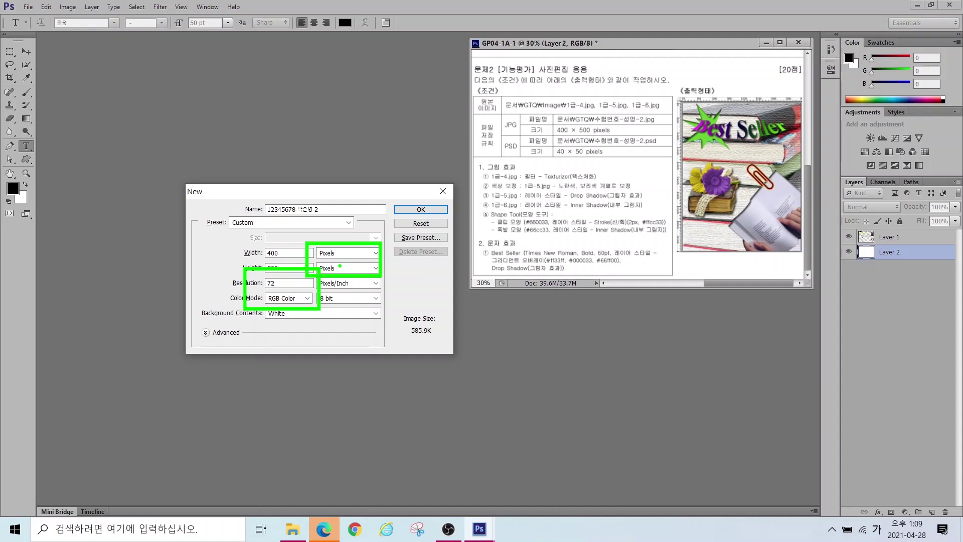
pyautogui.press('Escape')
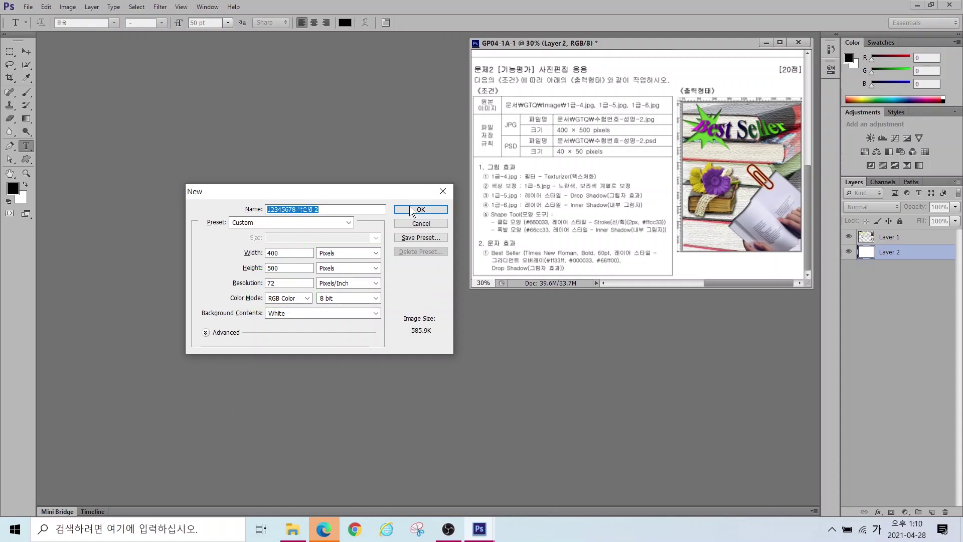
pyautogui.click(420, 209)
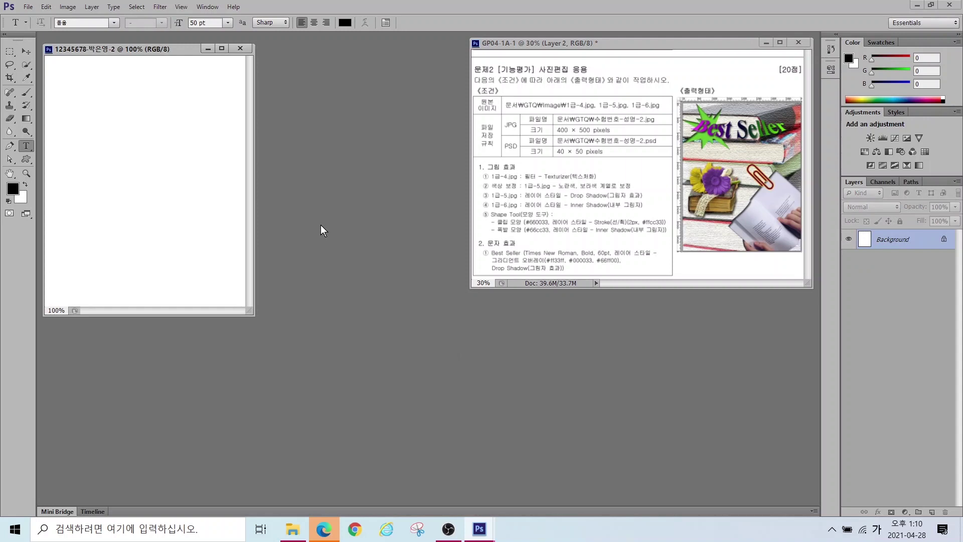
# Step: Fit the new canvas to the screen and open 1급-4.jpg from the GTQ image folder
pyautogui.click(9, 175)
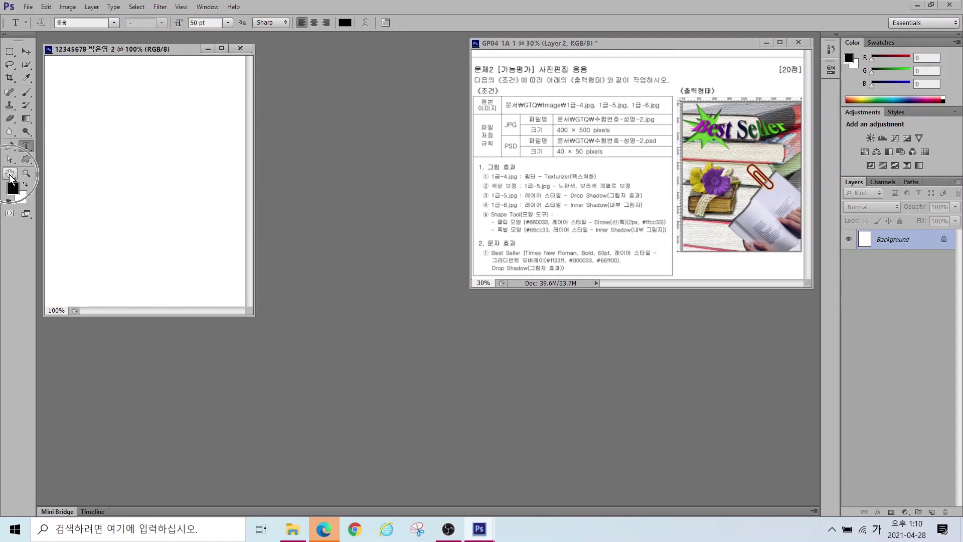
pyautogui.doubleClick(9, 174)
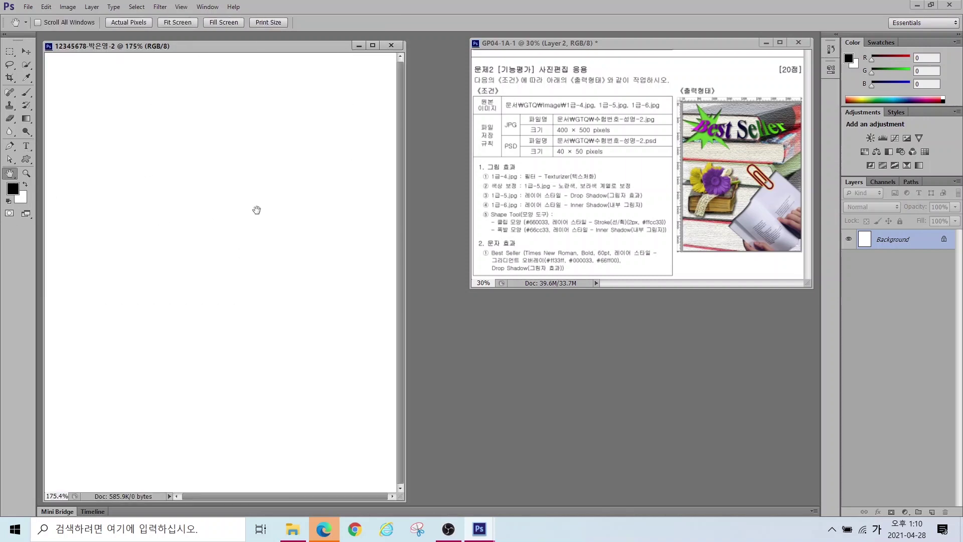
pyautogui.hotkey('ctrl', 'o')
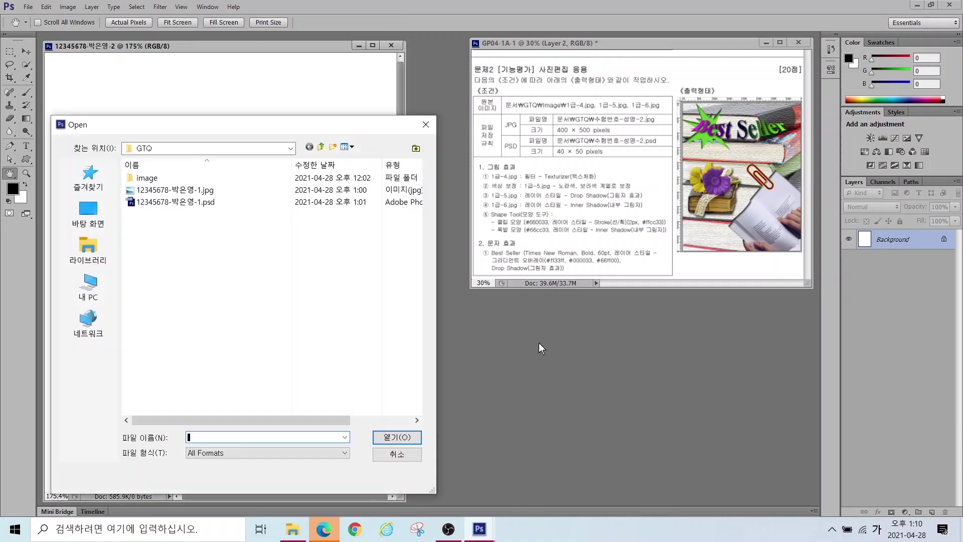
pyautogui.click(86, 249)
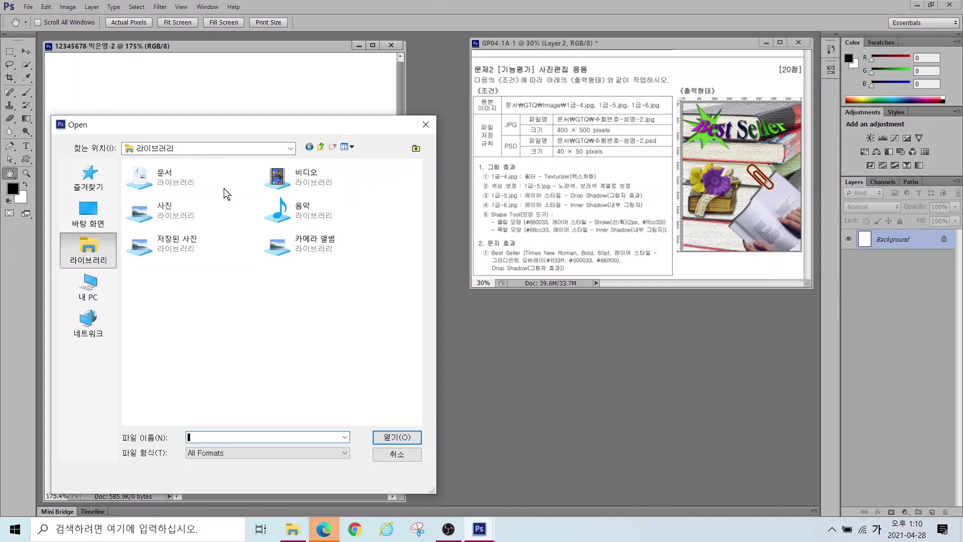
pyautogui.doubleClick(224, 188)
pyautogui.doubleClick(158, 205)
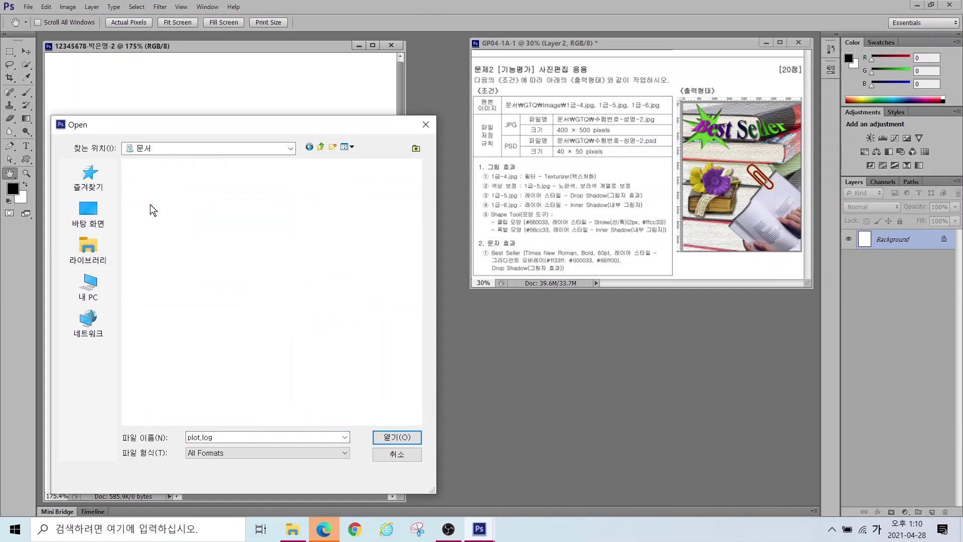
pyautogui.doubleClick(145, 178)
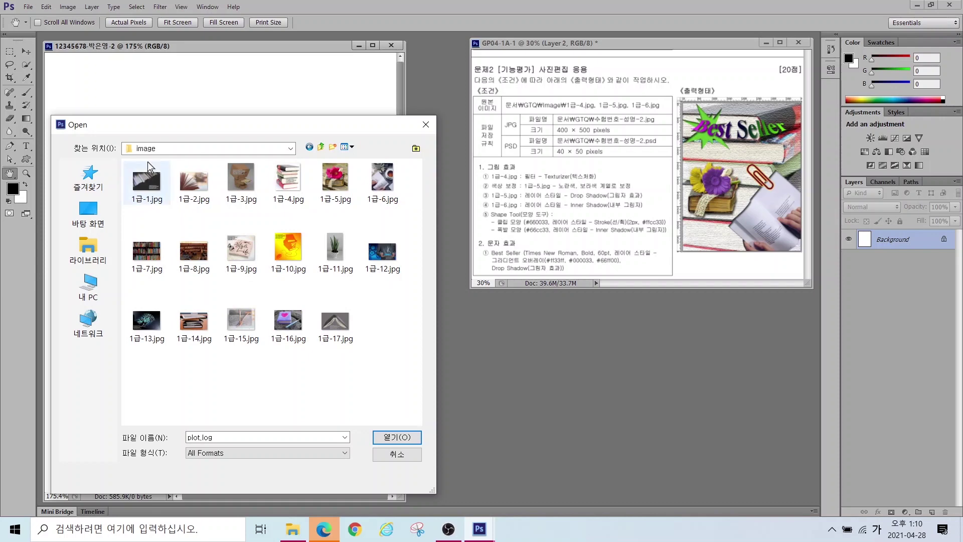
pyautogui.click(295, 180)
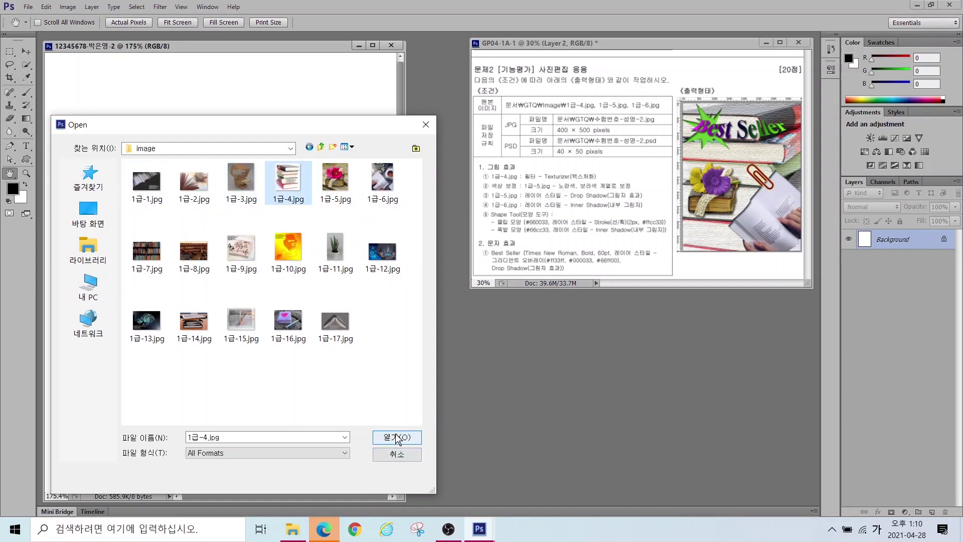
pyautogui.click(397, 438)
# Step: Drag the books photo into the new document, close the original, and name the layer 1-4
pyautogui.moveTo(156, 59); pyautogui.dragTo(368, 127)
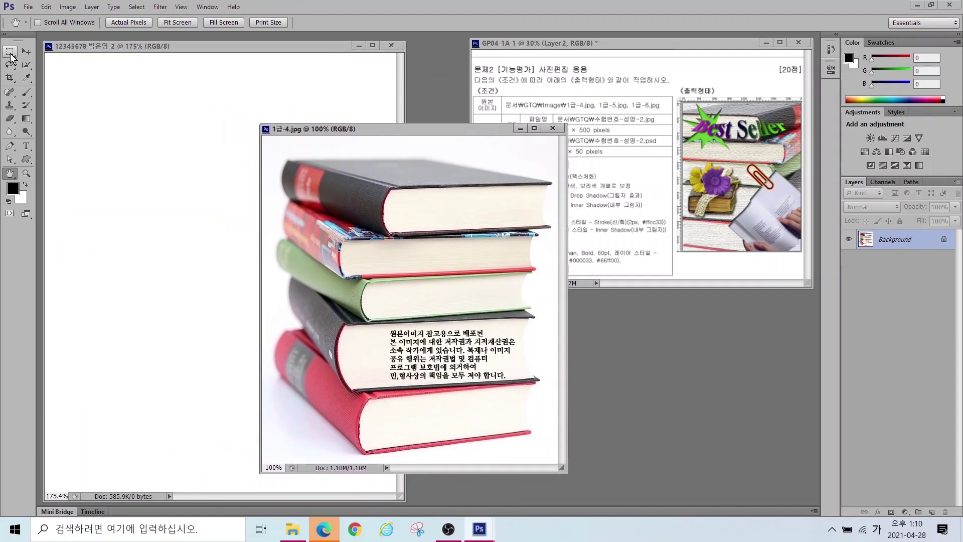
pyautogui.click(25, 52)
pyautogui.moveTo(392, 219); pyautogui.dragTo(227, 210)
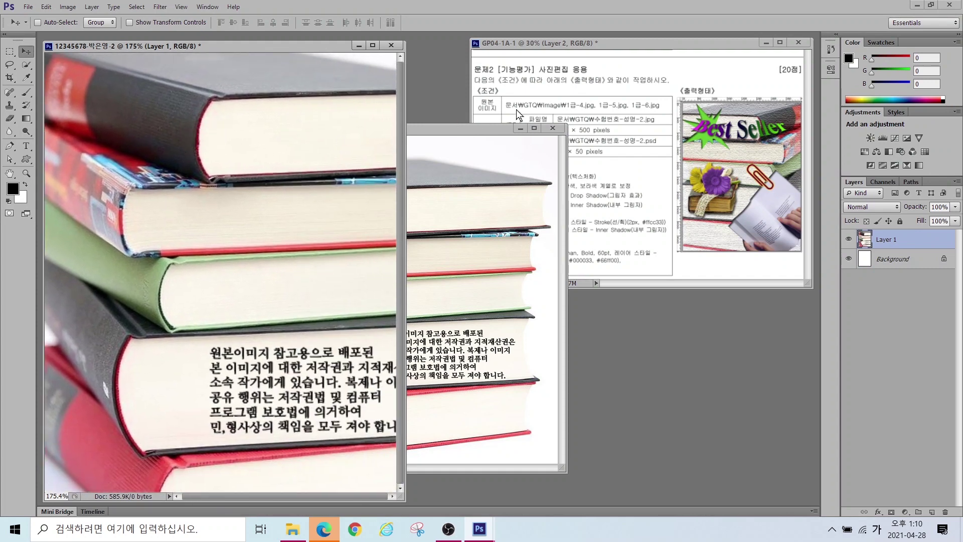
pyautogui.click(553, 127)
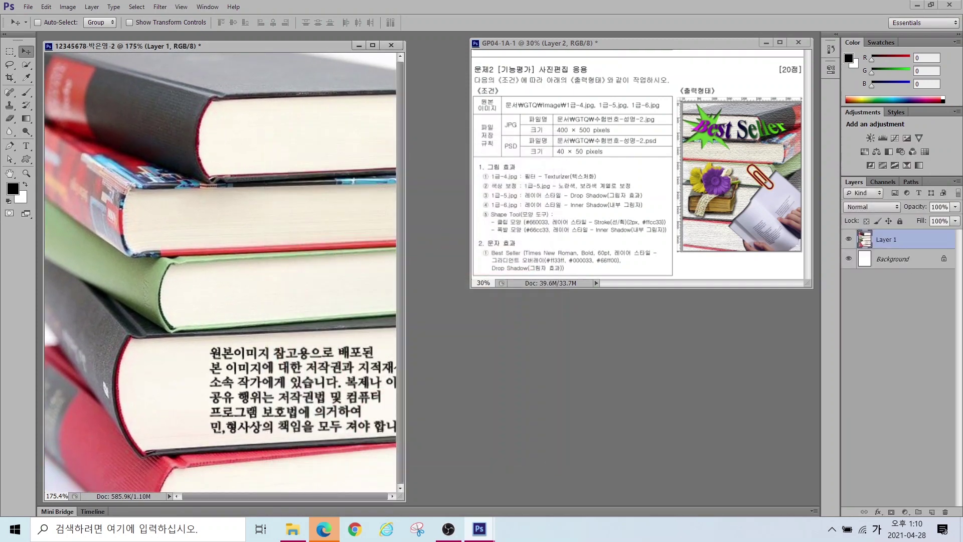
pyautogui.doubleClick(884, 240)
pyautogui.write('1-4')
pyautogui.press('Return')
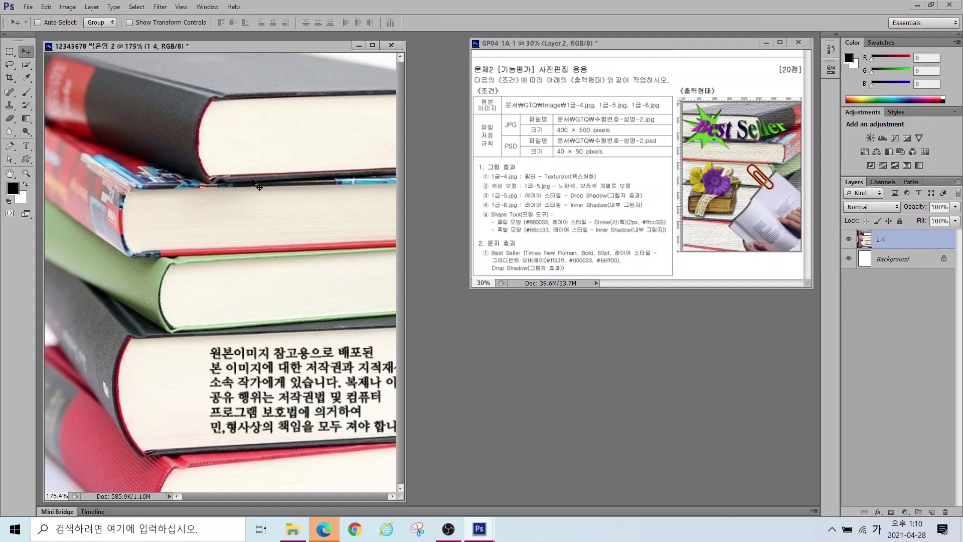
pyautogui.hotkey('ctrl', 't')
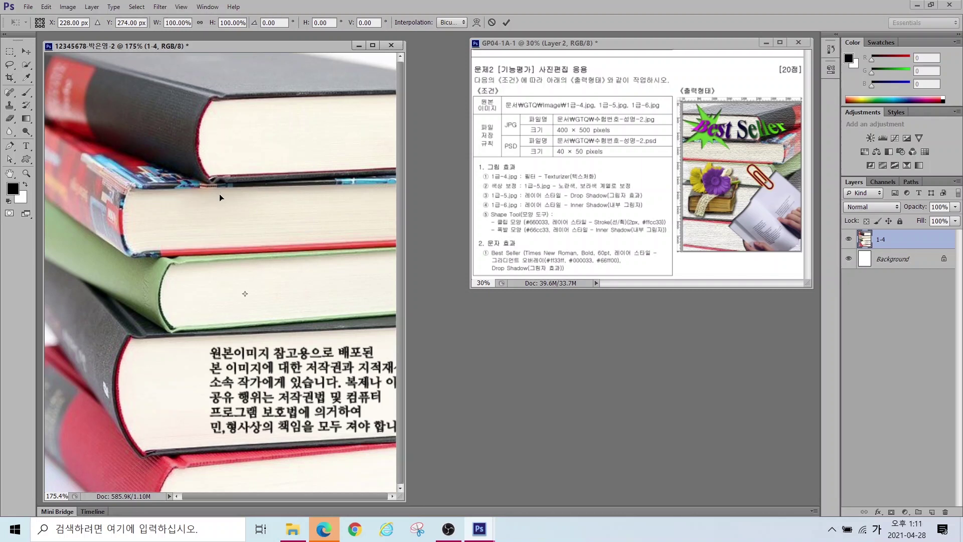
# Step: Flip the 1-4 books layer horizontally and reposition it slightly
pyautogui.rightClick(188, 231)
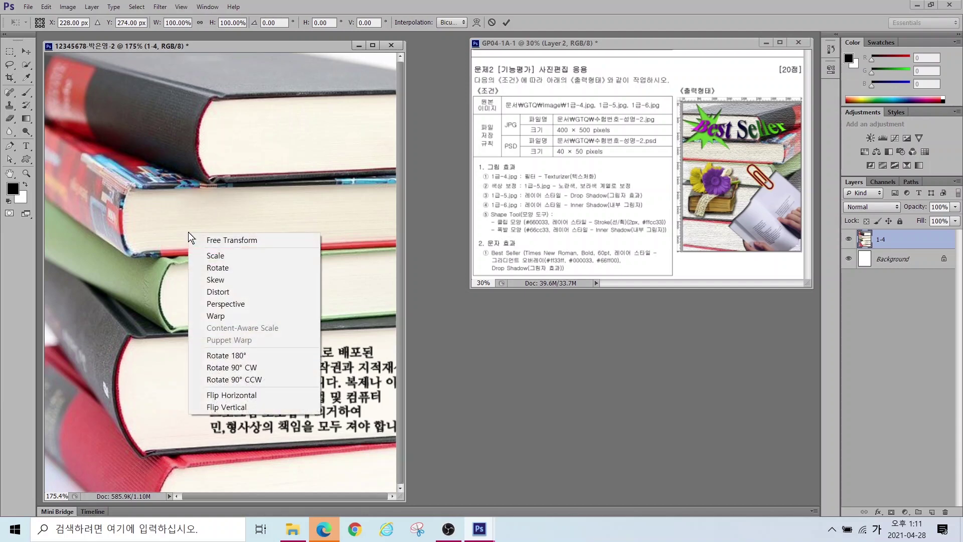
pyautogui.click(221, 394)
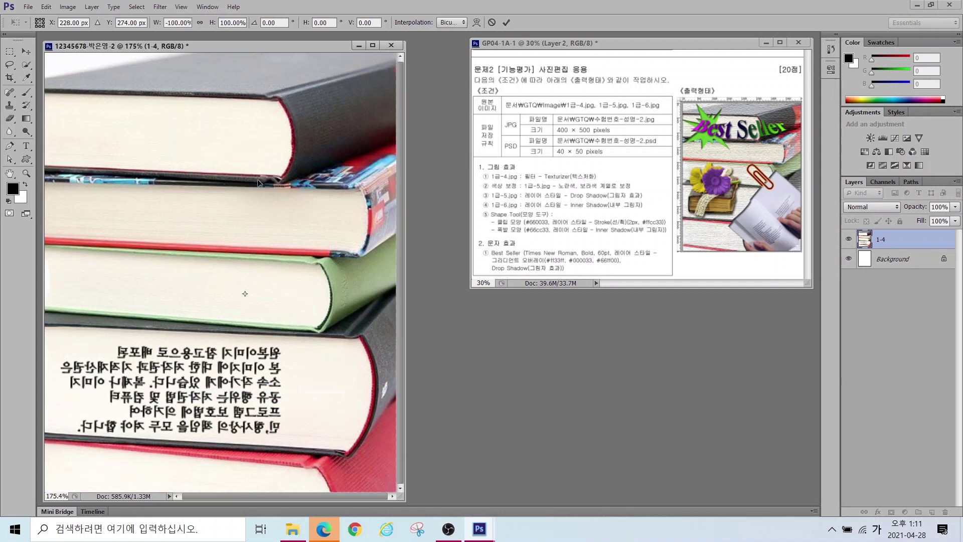
pyautogui.moveTo(327, 146)
pyautogui.mouseDown()
pyautogui.moveTo(279, 141)
pyautogui.moveTo(310, 128)
pyautogui.moveTo(322, 140)
pyautogui.mouseUp()
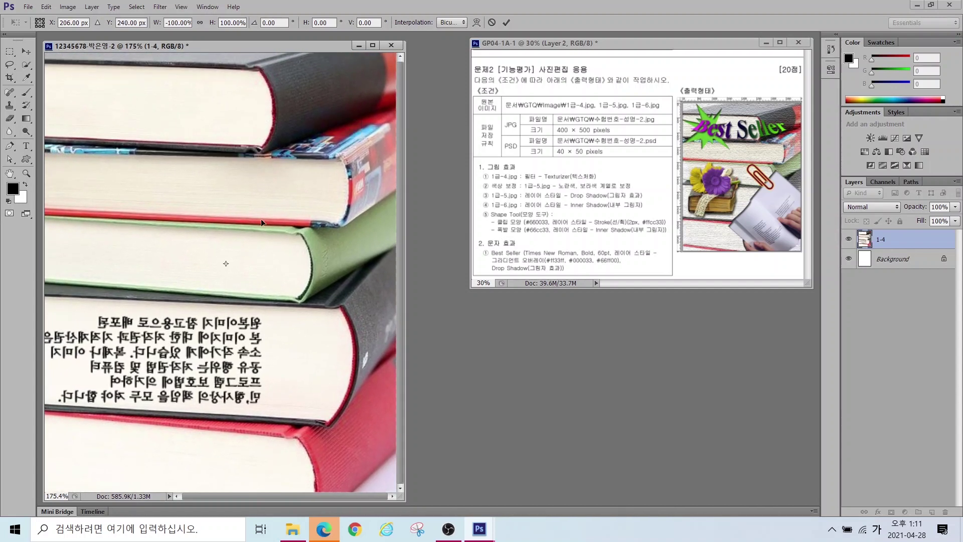
pyautogui.press('Right')
pyautogui.press('Right')
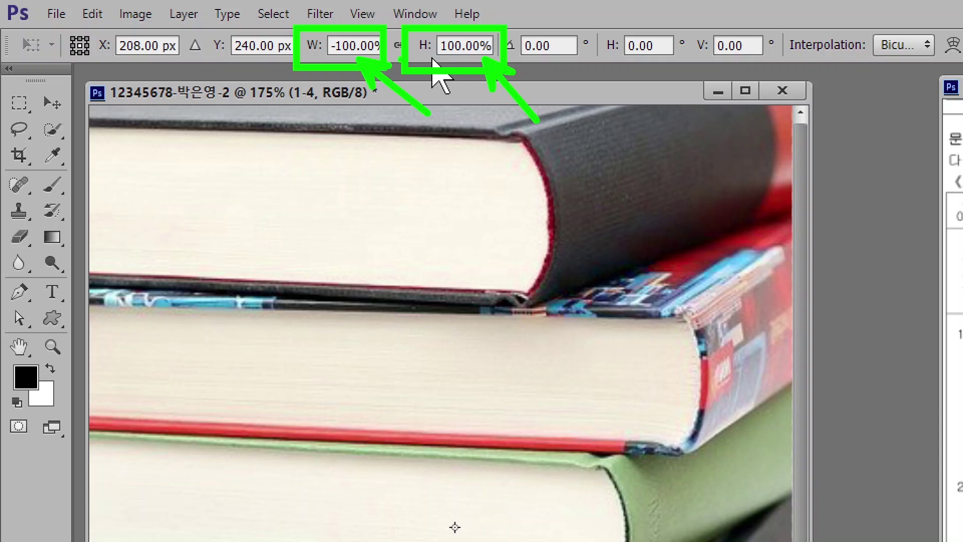
# Step: Scale the flipped layer to 90% width and height and commit the transform
pyautogui.click(336, 46)
pyautogui.moveTo(335, 45); pyautogui.dragTo(349, 45)
pyautogui.write('9')
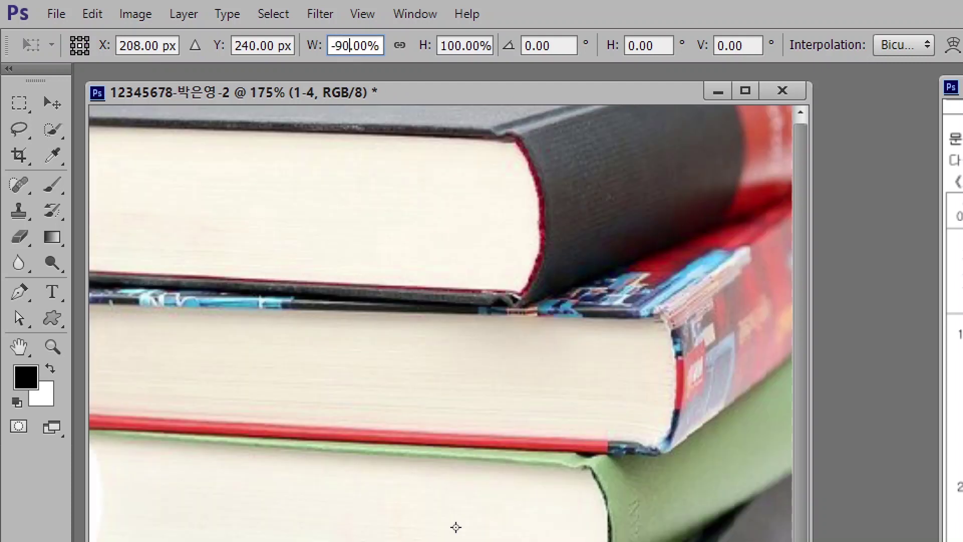
pyautogui.moveTo(442, 45); pyautogui.dragTo(454, 46)
pyautogui.write('9')
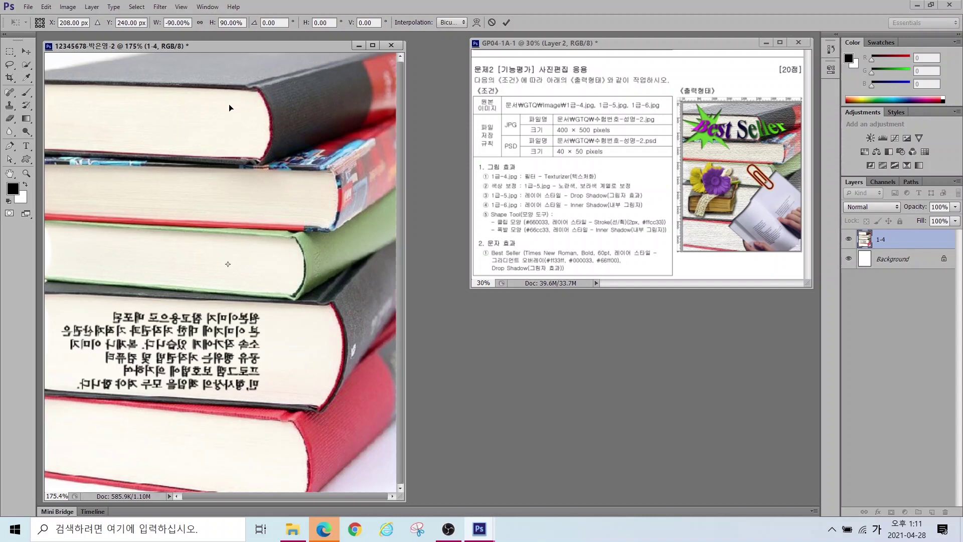
pyautogui.press('Return')
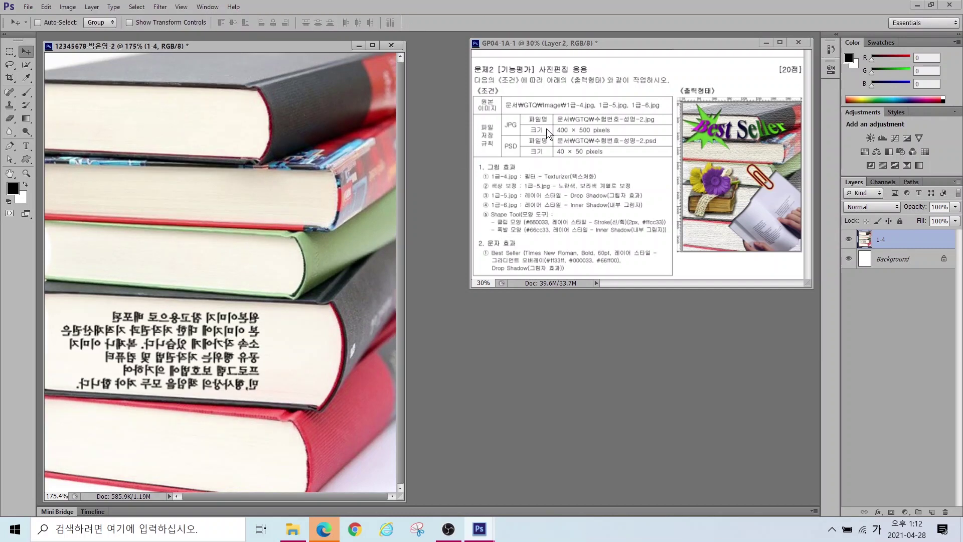
# Step: Apply the Filter Gallery's Texturizer with Canvas texture to the flipped books layer
pyautogui.click(159, 7)
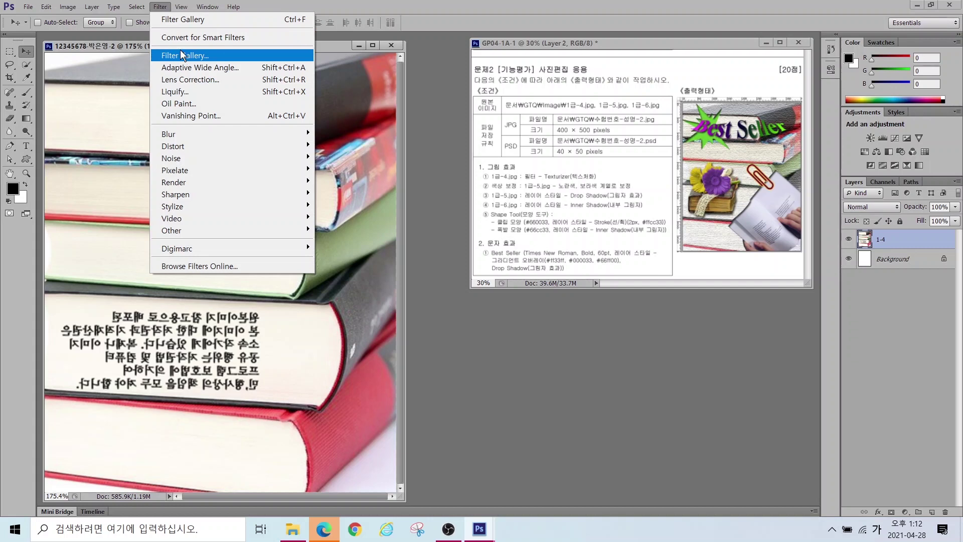
pyautogui.click(170, 23)
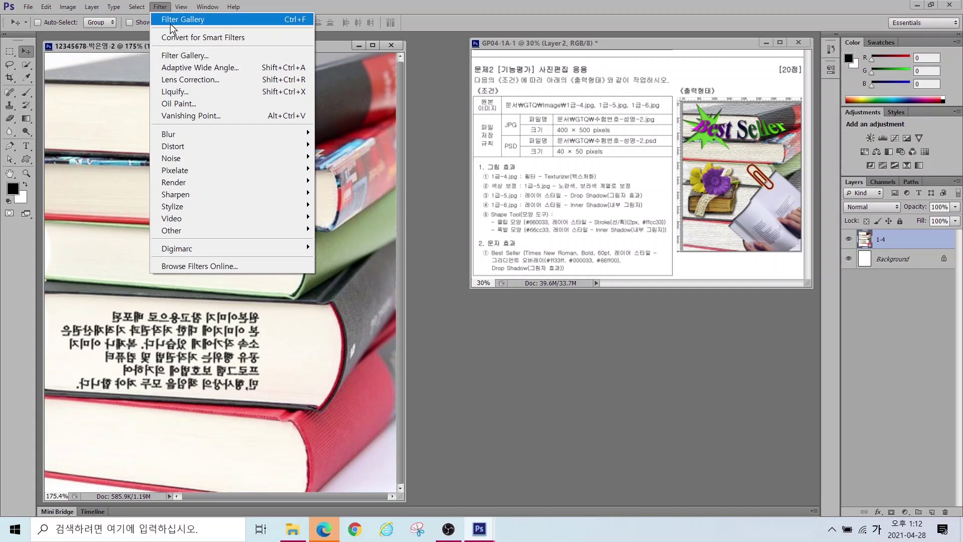
pyautogui.click(170, 23)
pyautogui.click(160, 7)
pyautogui.click(161, 17)
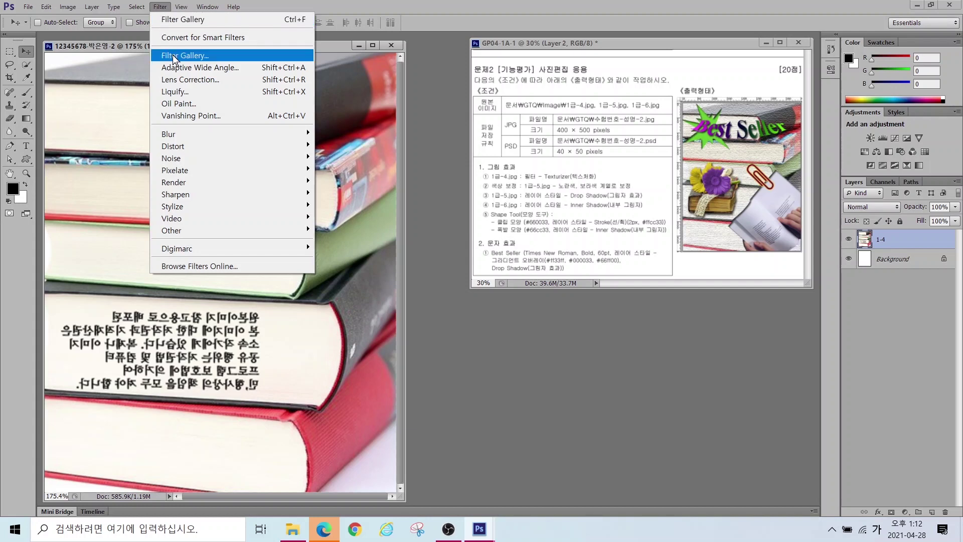
pyautogui.click(174, 56)
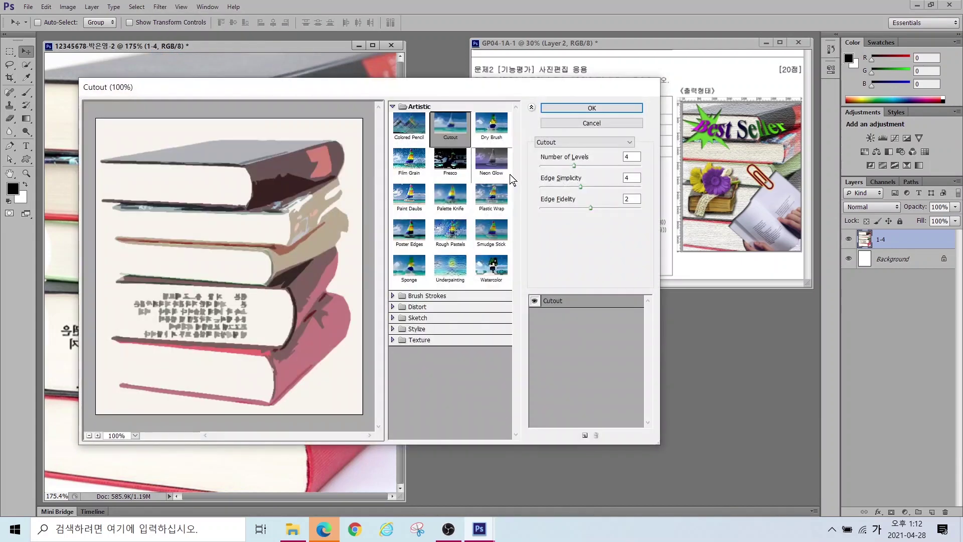
pyautogui.click(418, 340)
pyautogui.click(415, 341)
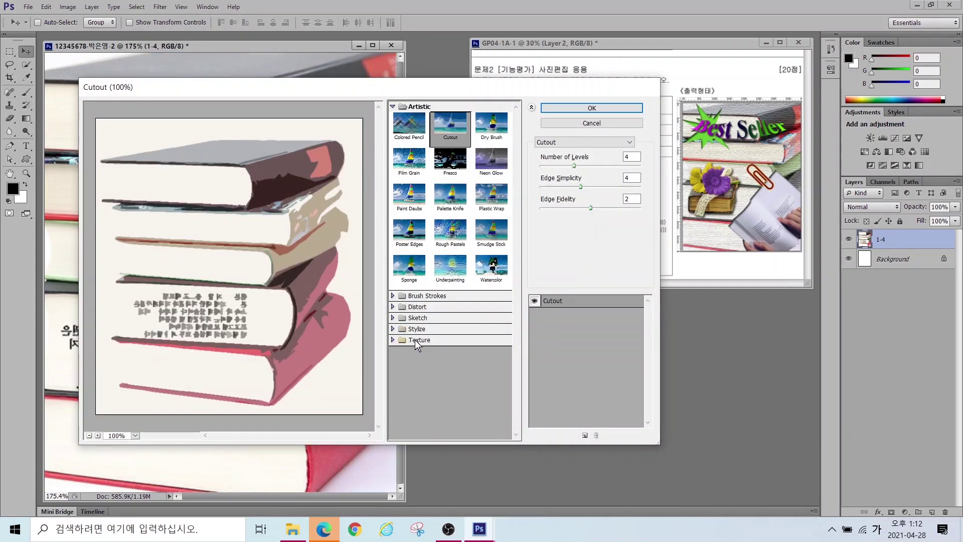
pyautogui.click(416, 341)
pyautogui.click(485, 398)
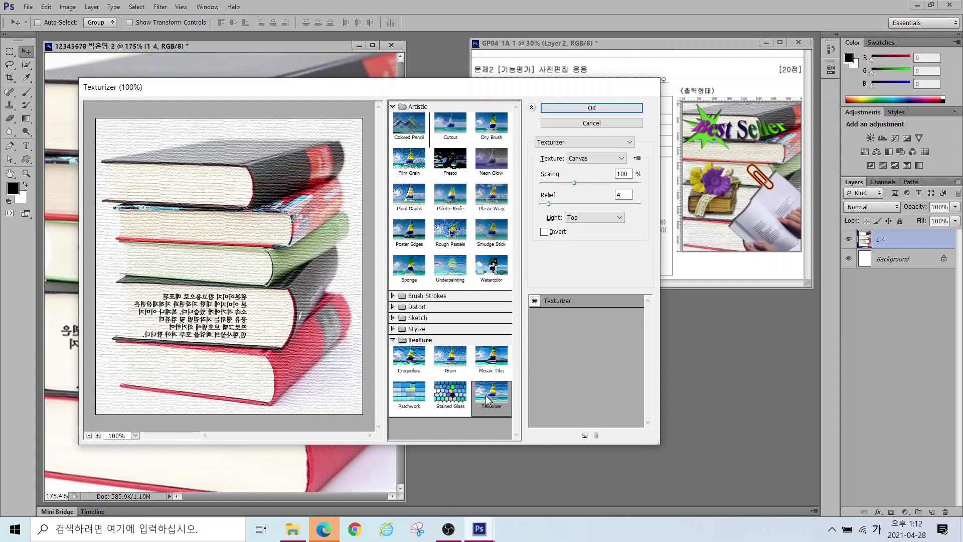
pyautogui.click(576, 108)
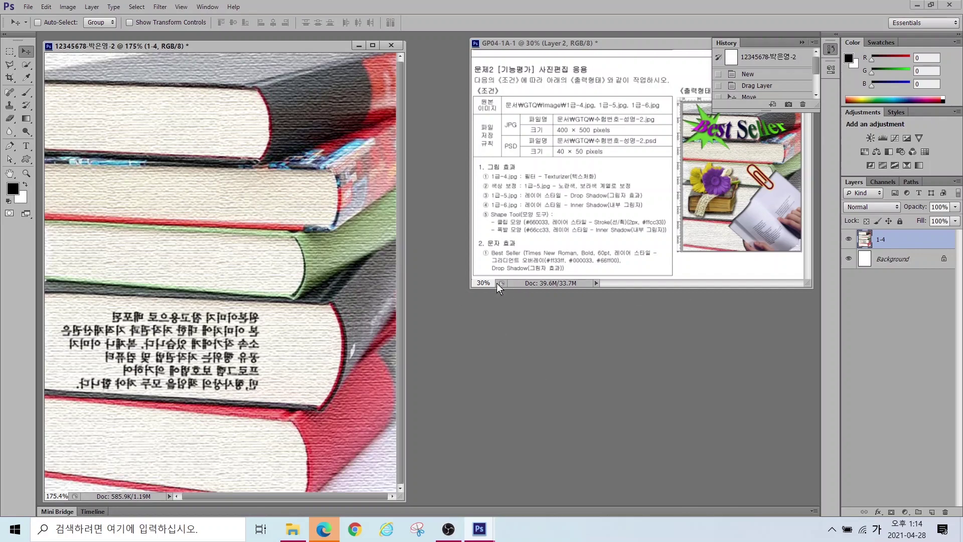
# Step: Open 1급-5.jpg and move its window to the centre of the screen
pyautogui.hotkey('ctrl', 'o')
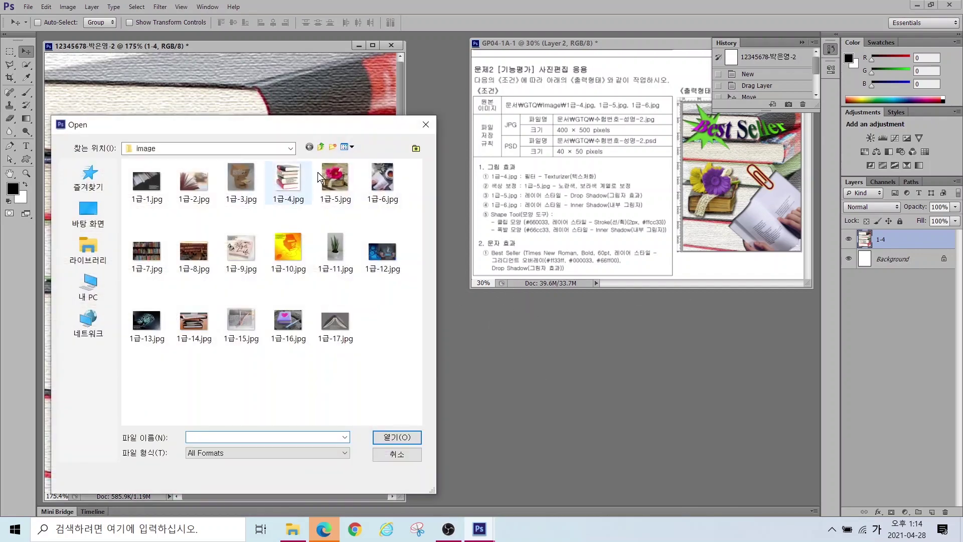
pyautogui.click(335, 179)
pyautogui.click(396, 437)
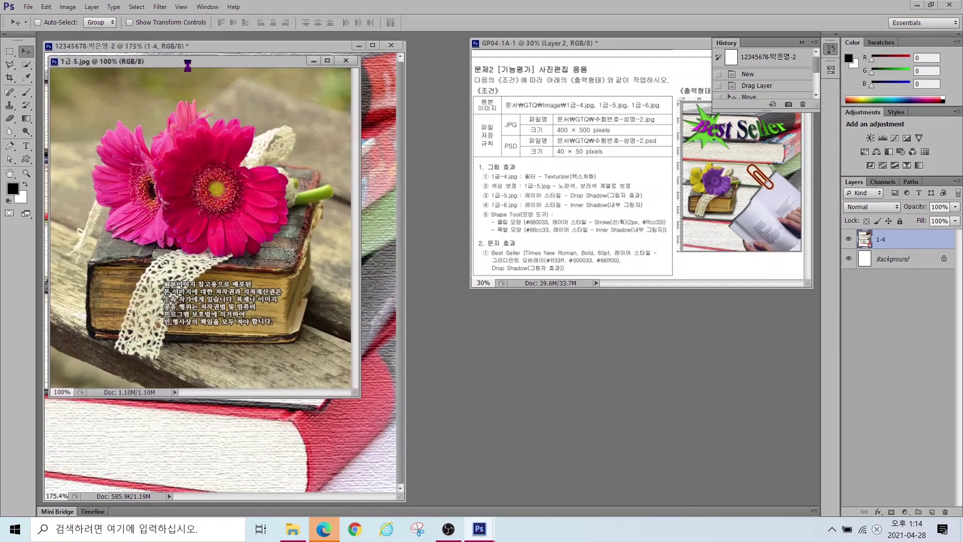
pyautogui.moveTo(204, 64); pyautogui.dragTo(451, 112)
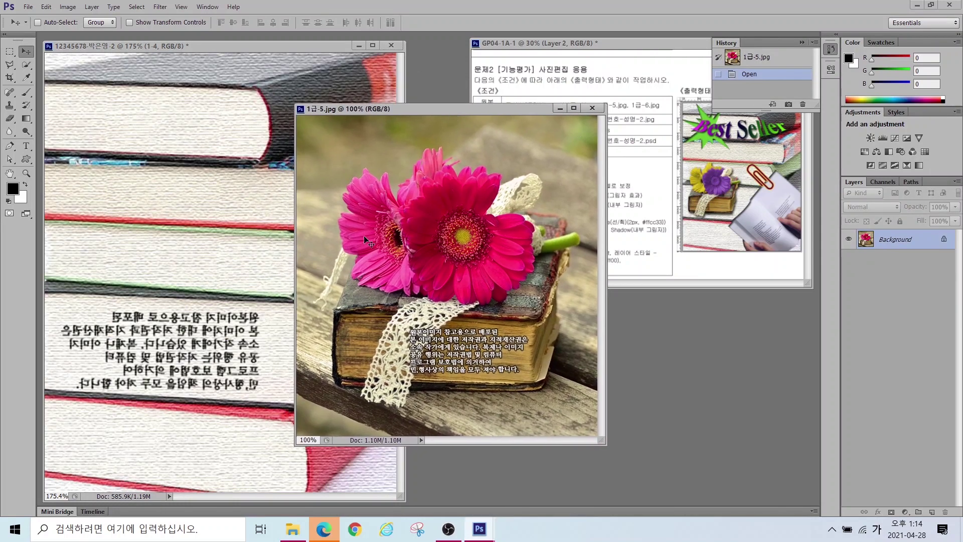
# Step: Quick-select the pink flowers, the lace and the old book
pyautogui.click(26, 64)
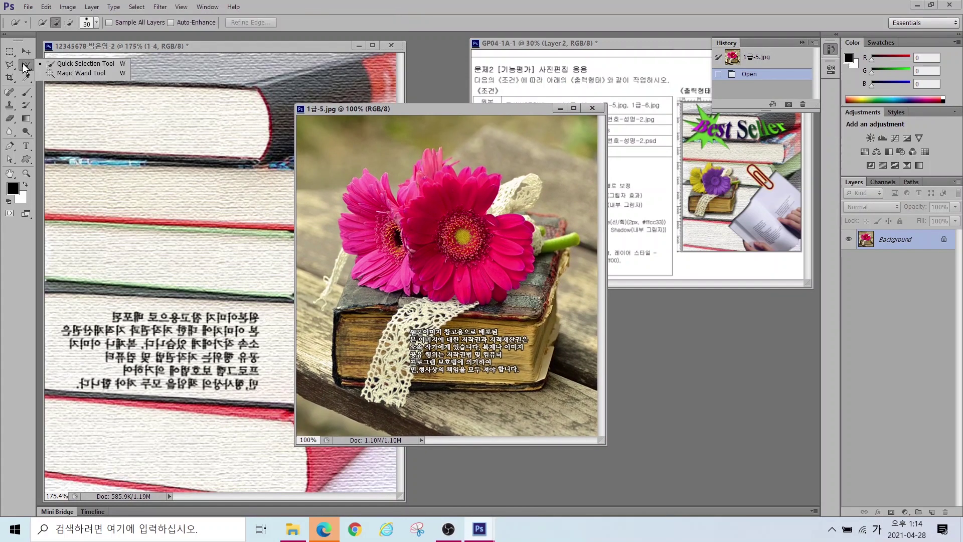
pyautogui.moveTo(354, 180)
pyautogui.mouseDown()
pyautogui.moveTo(371, 202)
pyautogui.moveTo(373, 261)
pyautogui.moveTo(427, 210)
pyautogui.moveTo(420, 195)
pyautogui.moveTo(451, 210)
pyautogui.moveTo(427, 251)
pyautogui.mouseUp()
pyautogui.click(381, 281)
pyautogui.moveTo(522, 281)
pyautogui.mouseDown()
pyautogui.moveTo(537, 346)
pyautogui.moveTo(361, 310)
pyautogui.moveTo(348, 371)
pyautogui.moveTo(435, 383)
pyautogui.mouseUp()
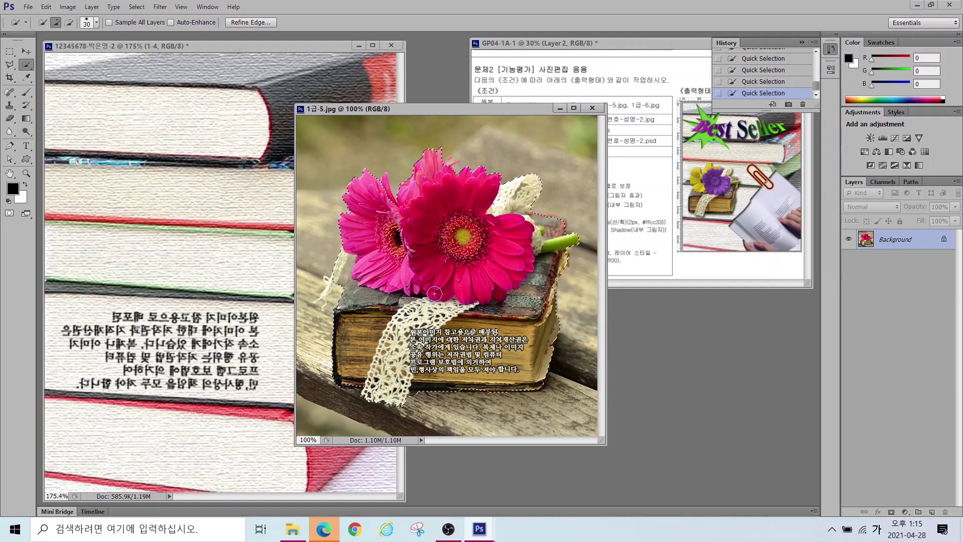
# Step: Move the flower cutout into the books document, close the source, and name the layer 1-5
pyautogui.press('v')
pyautogui.moveTo(457, 372); pyautogui.dragTo(268, 331)
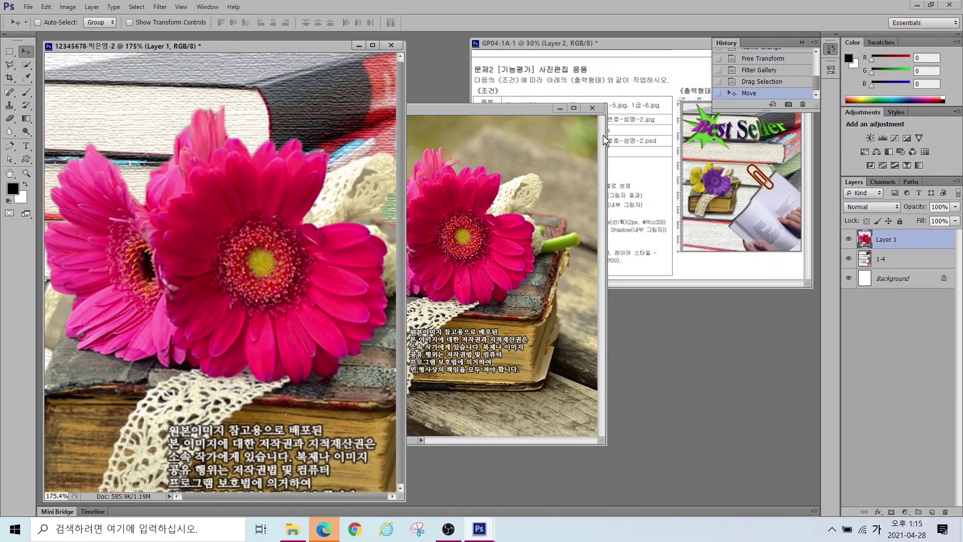
pyautogui.click(596, 110)
pyautogui.doubleClick(884, 239)
pyautogui.write('1-5')
pyautogui.press('Return')
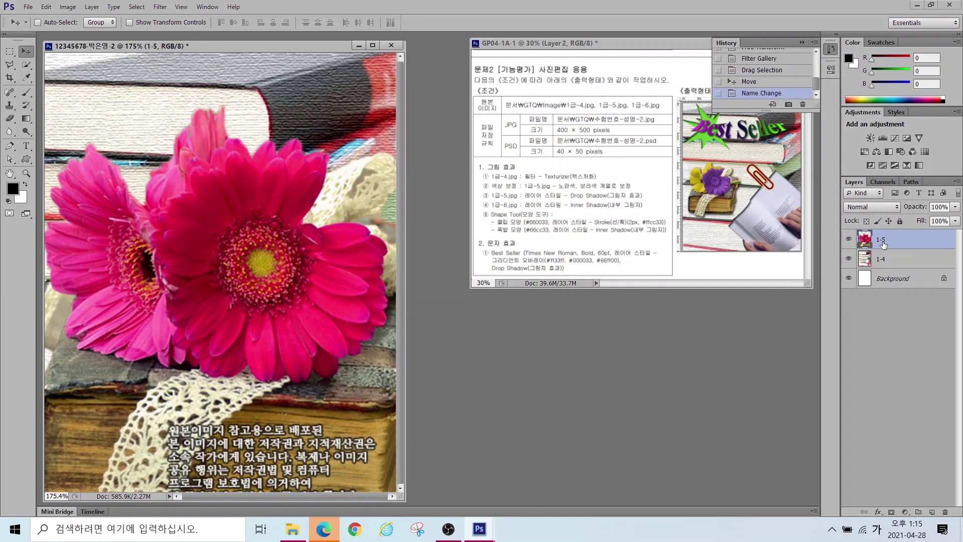
# Step: Scale down layer 1-5 and place it over the left side of the books
pyautogui.moveTo(241, 196); pyautogui.dragTo(260, 165)
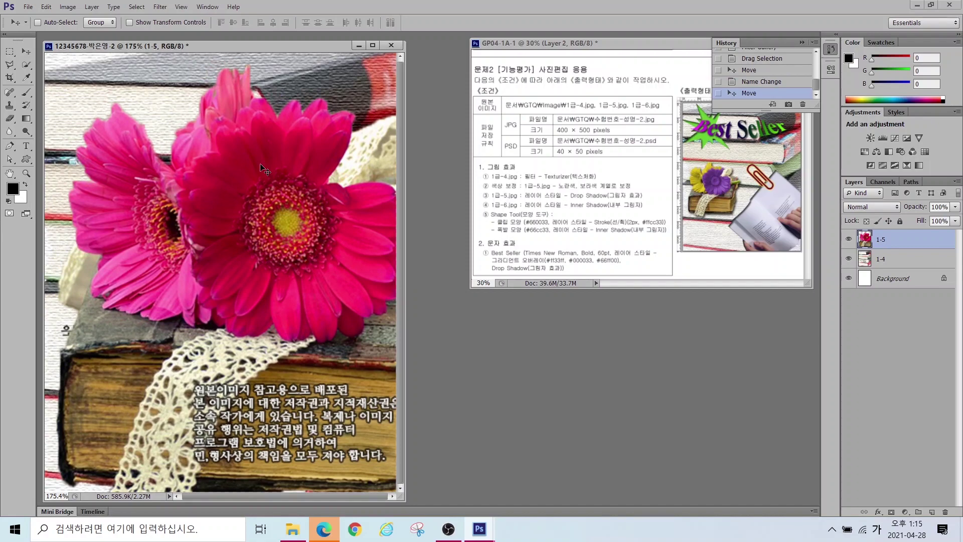
pyautogui.hotkey('ctrl', 't')
pyautogui.moveTo(56, 63); pyautogui.dragTo(291, 313)
pyautogui.moveTo(356, 369); pyautogui.dragTo(135, 218)
pyautogui.moveTo(260, 164); pyautogui.dragTo(165, 254)
pyautogui.moveTo(199, 236); pyautogui.dragTo(215, 220)
pyautogui.press('Return')
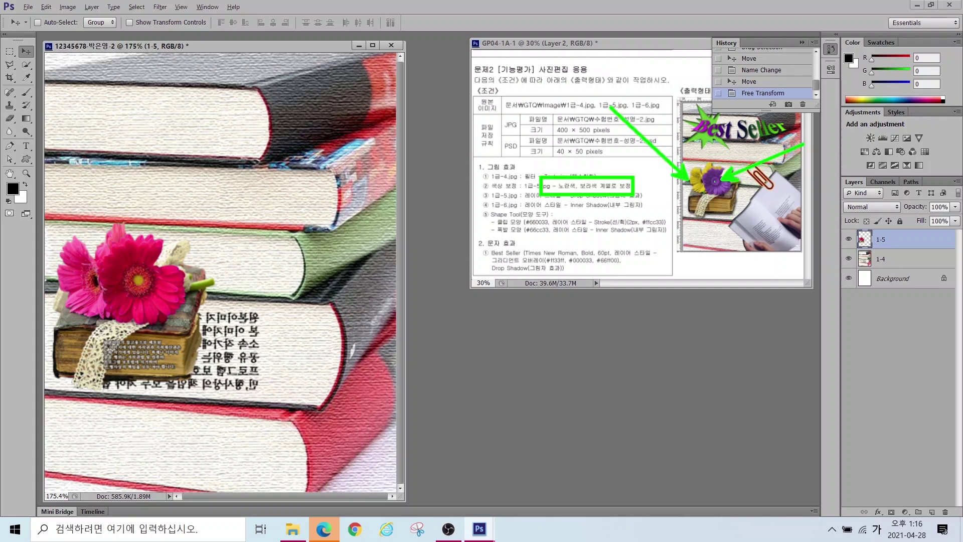
# Step: Select the front flower and add a masked Hue/Saturation adjustment at hue -58 to turn it purple
pyautogui.click(26, 65)
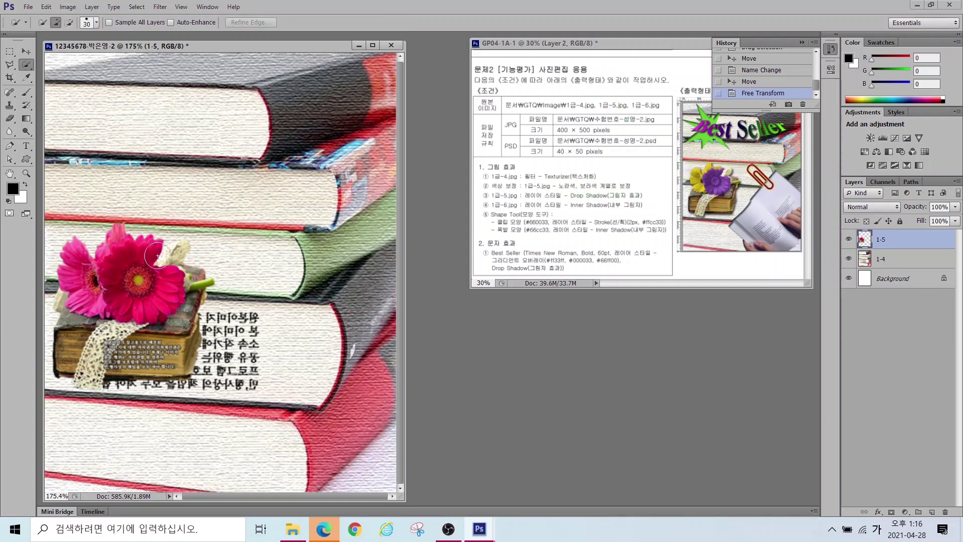
pyautogui.moveTo(149, 266)
pyautogui.mouseDown()
pyautogui.moveTo(136, 281)
pyautogui.moveTo(133, 234)
pyautogui.moveTo(108, 256)
pyautogui.moveTo(124, 276)
pyautogui.moveTo(100, 274)
pyautogui.moveTo(154, 302)
pyautogui.mouseUp()
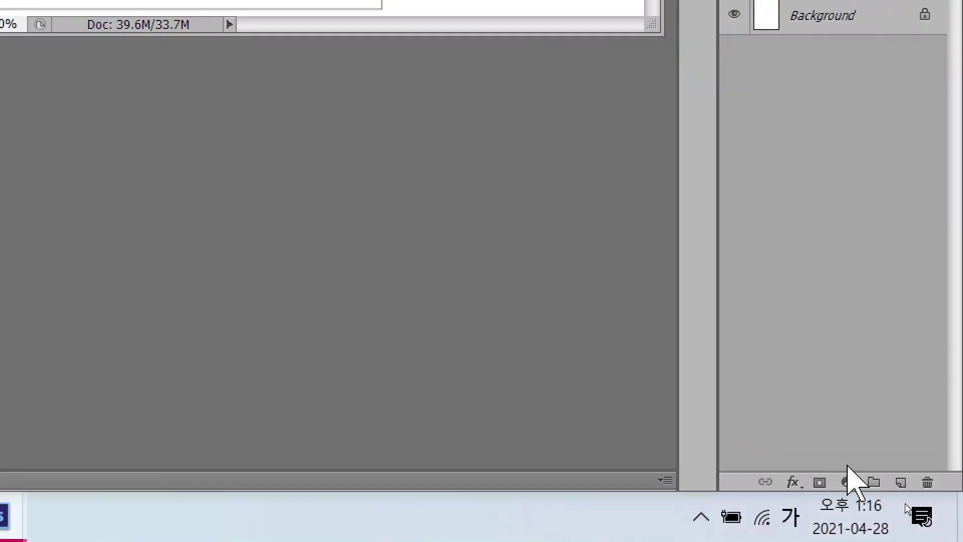
pyautogui.click(893, 506)
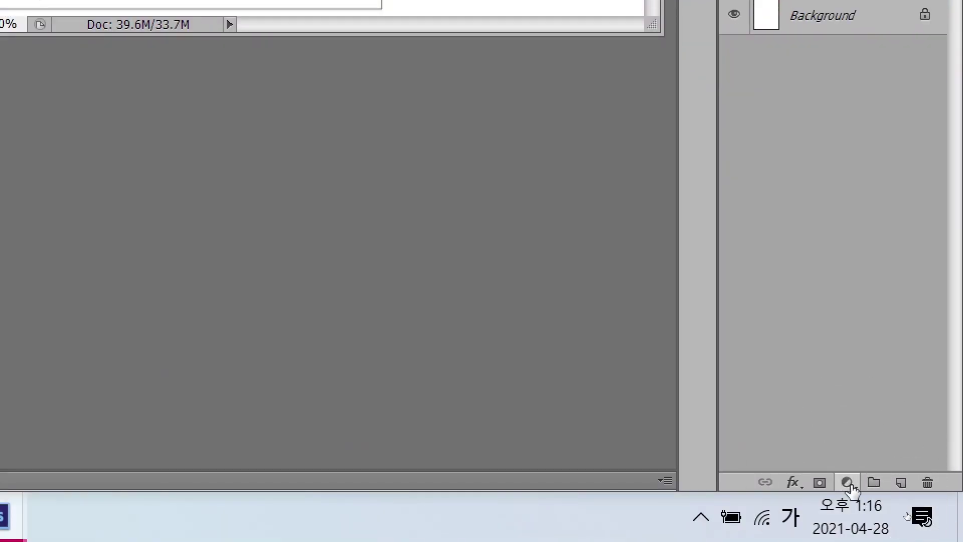
pyautogui.click(848, 483)
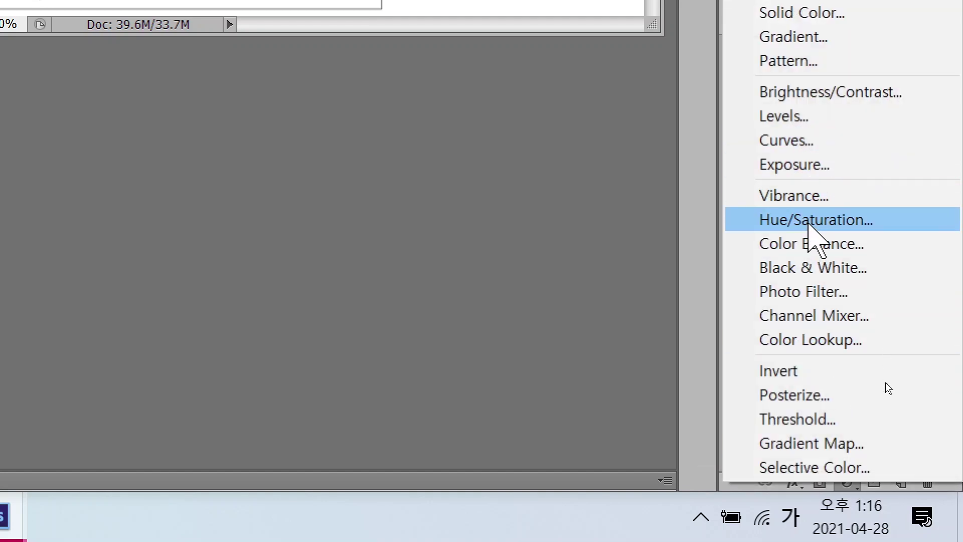
pyautogui.click(809, 225)
pyautogui.click(810, 221)
pyautogui.moveTo(746, 140)
pyautogui.mouseDown()
pyautogui.moveTo(795, 135)
pyautogui.moveTo(730, 131)
pyautogui.mouseUp()
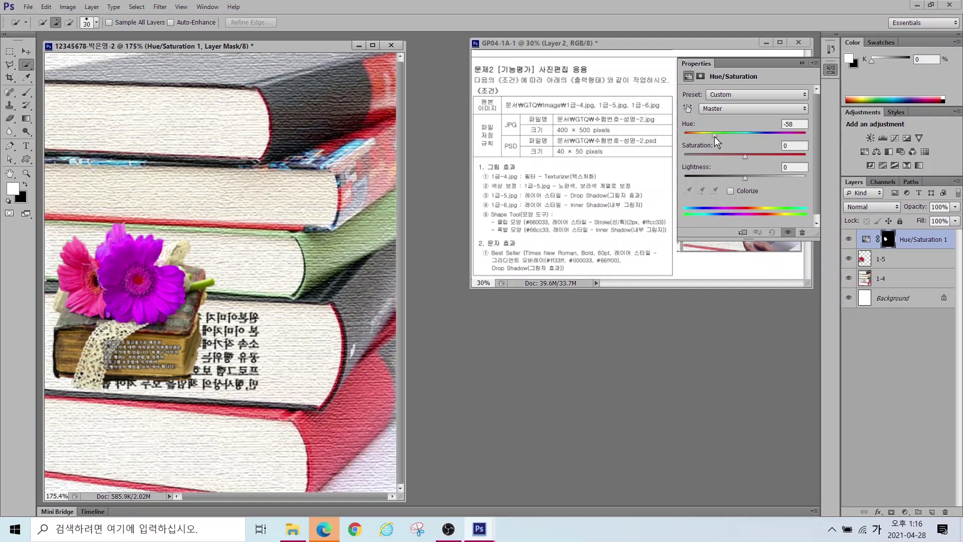
pyautogui.click(802, 63)
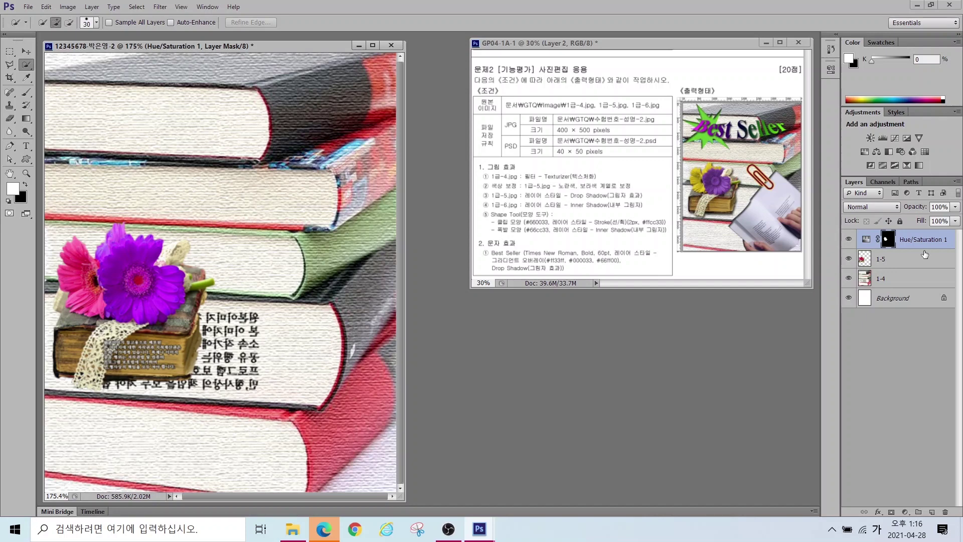
pyautogui.click(891, 260)
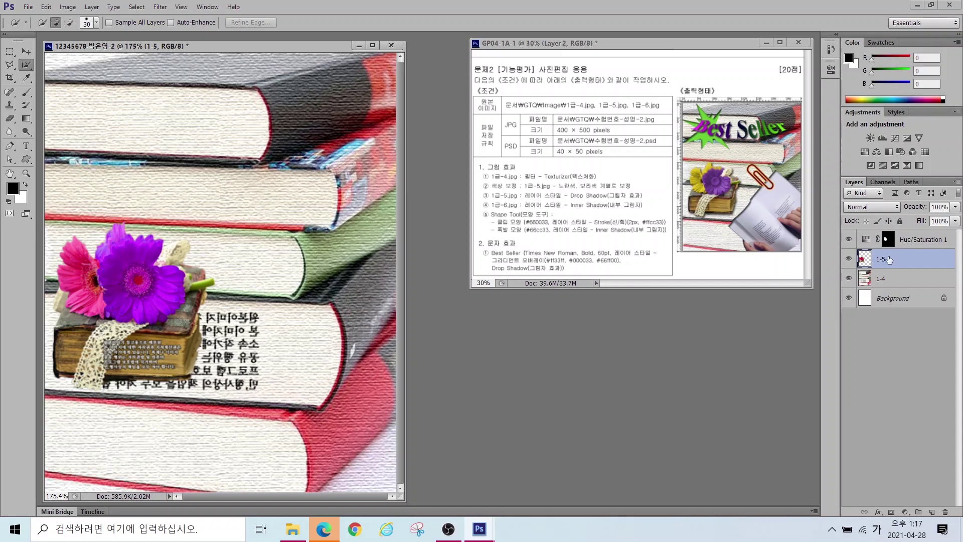
# Step: Select the rear pink flower on layer 1-5 and shift its hue to yellow with Hue/Saturation
pyautogui.moveTo(77, 264)
pyautogui.mouseDown()
pyautogui.moveTo(81, 303)
pyautogui.moveTo(69, 272)
pyautogui.moveTo(80, 261)
pyautogui.mouseUp()
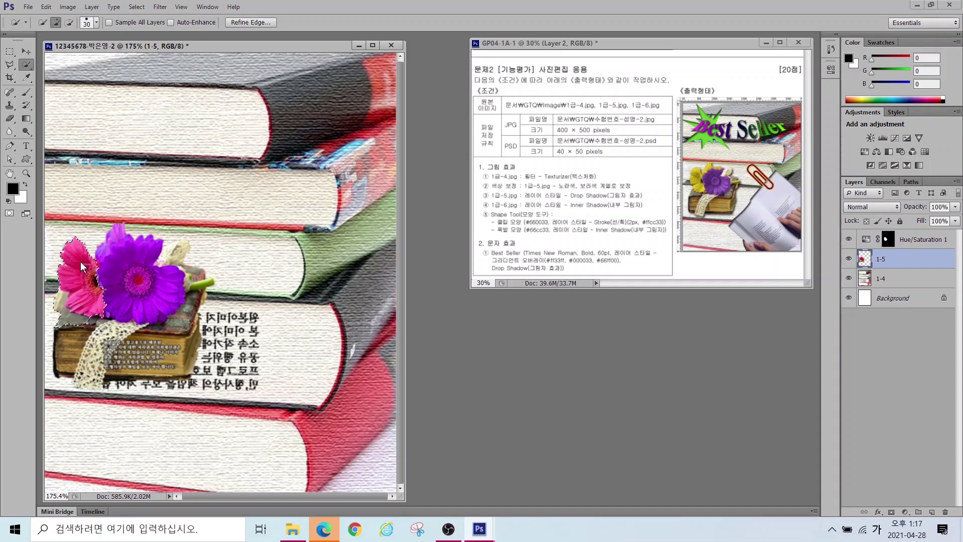
pyautogui.click(70, 6)
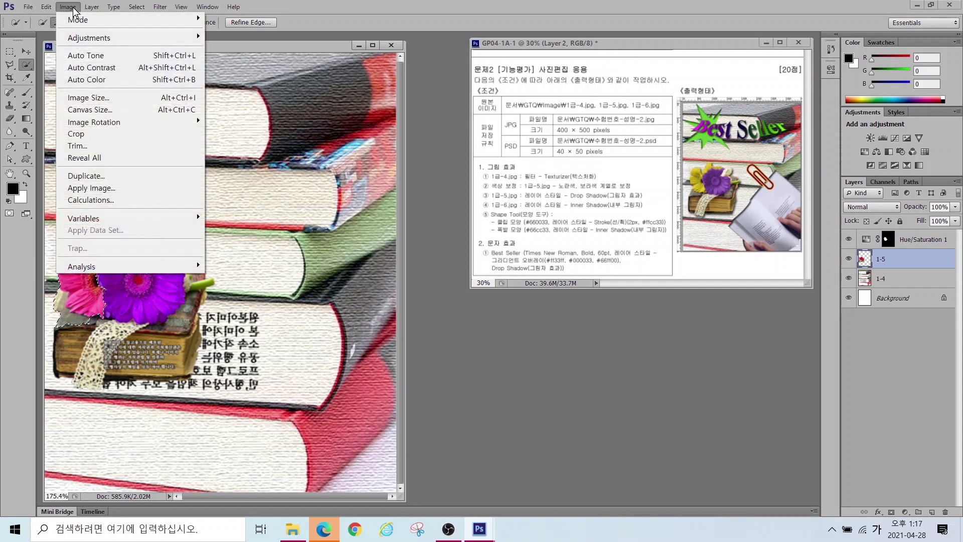
pyautogui.click(87, 37)
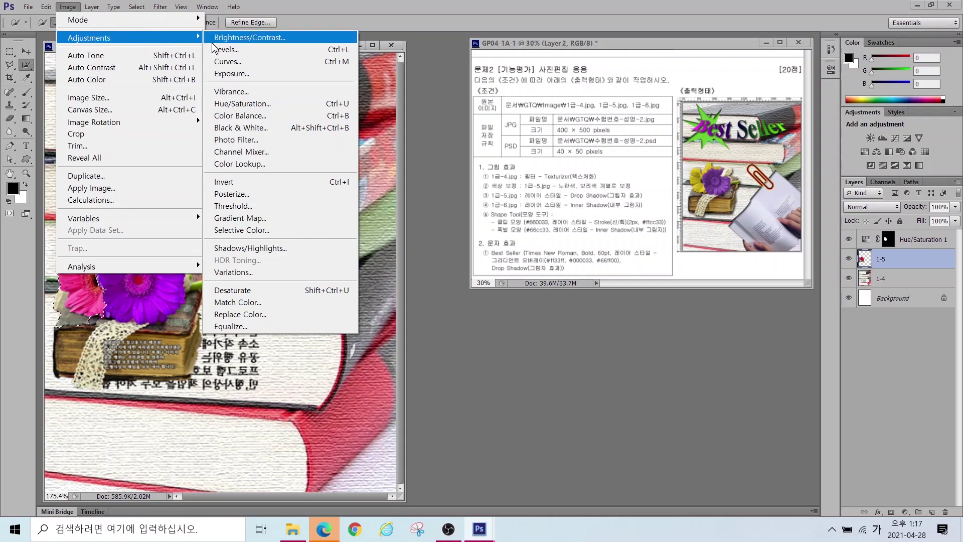
pyautogui.click(233, 104)
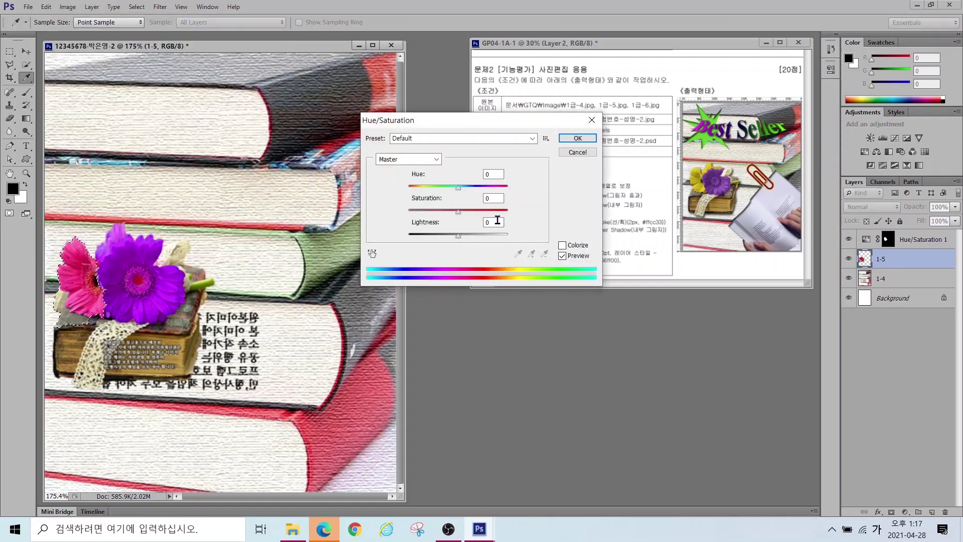
pyautogui.moveTo(457, 189)
pyautogui.mouseDown()
pyautogui.moveTo(395, 199)
pyautogui.moveTo(489, 188)
pyautogui.mouseUp()
pyautogui.press('Return')
pyautogui.press('w')
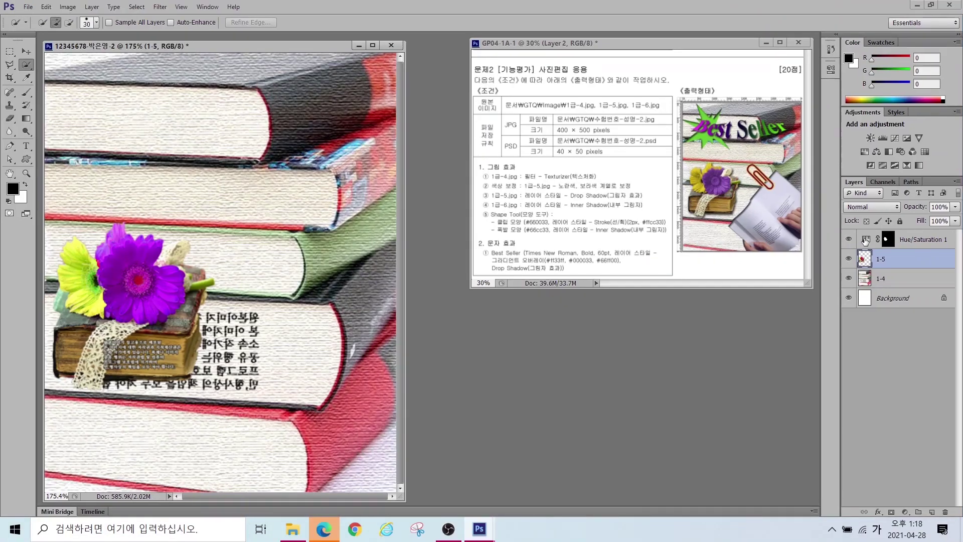
pyautogui.click(866, 240)
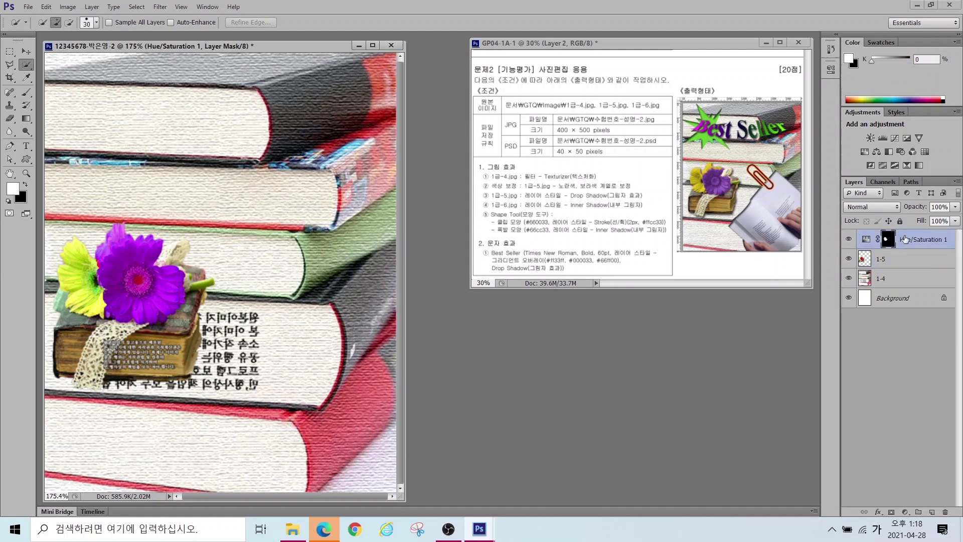
pyautogui.doubleClick(913, 240)
pyautogui.click(909, 258)
pyautogui.doubleClick(866, 241)
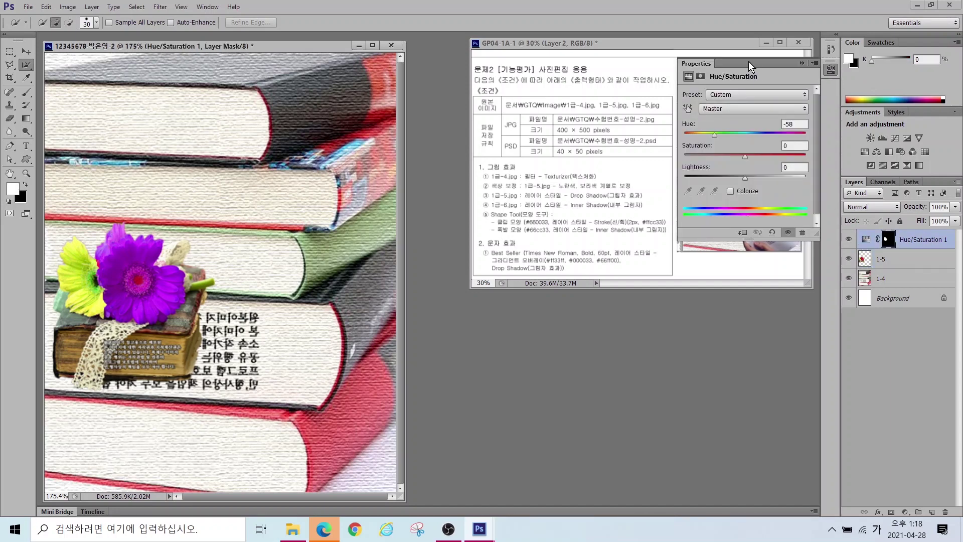
pyautogui.moveTo(713, 136); pyautogui.dragTo(778, 130)
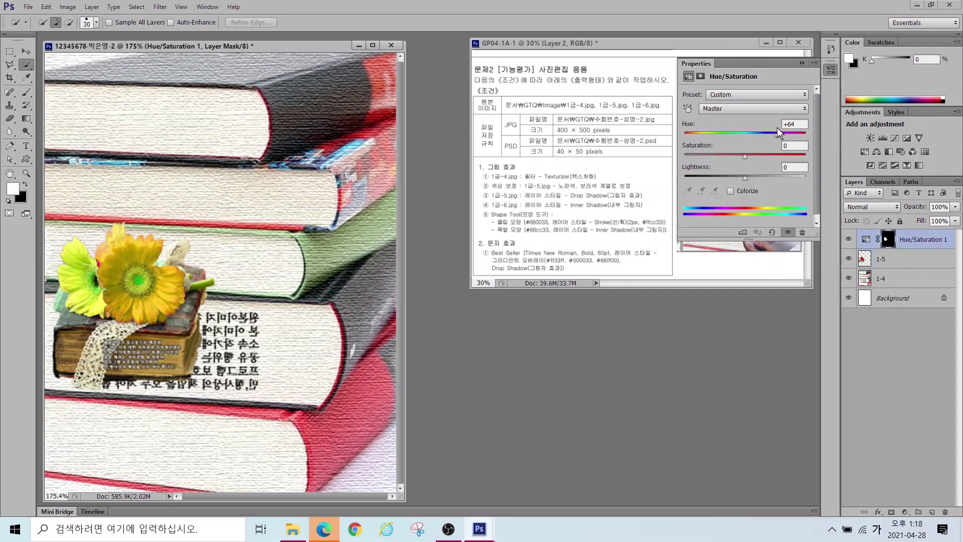
pyautogui.hotkey('ctrl', 'z')
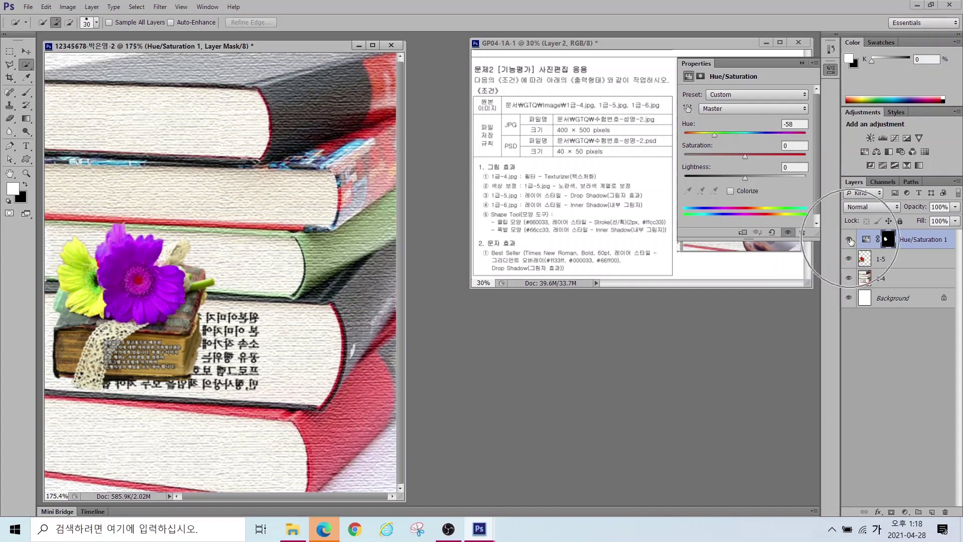
pyautogui.click(850, 239)
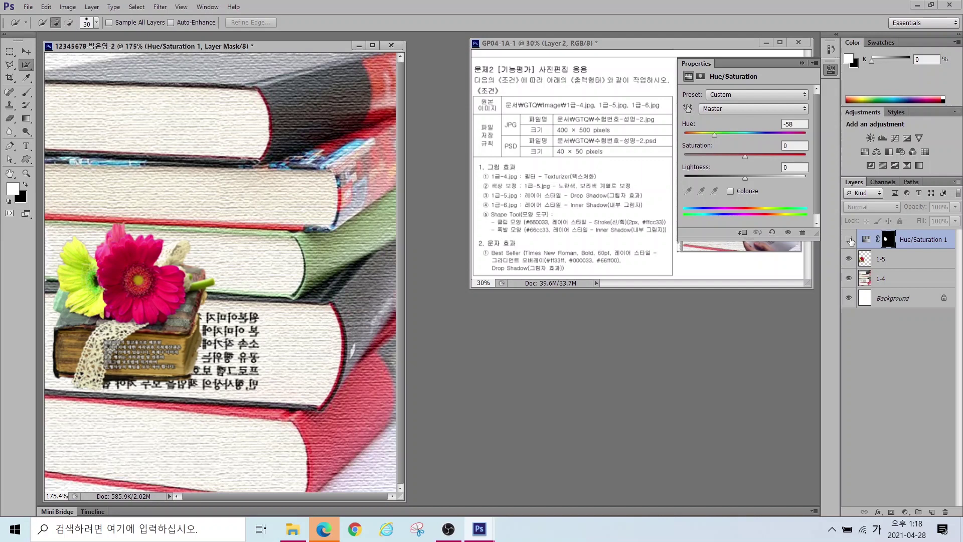
pyautogui.click(849, 240)
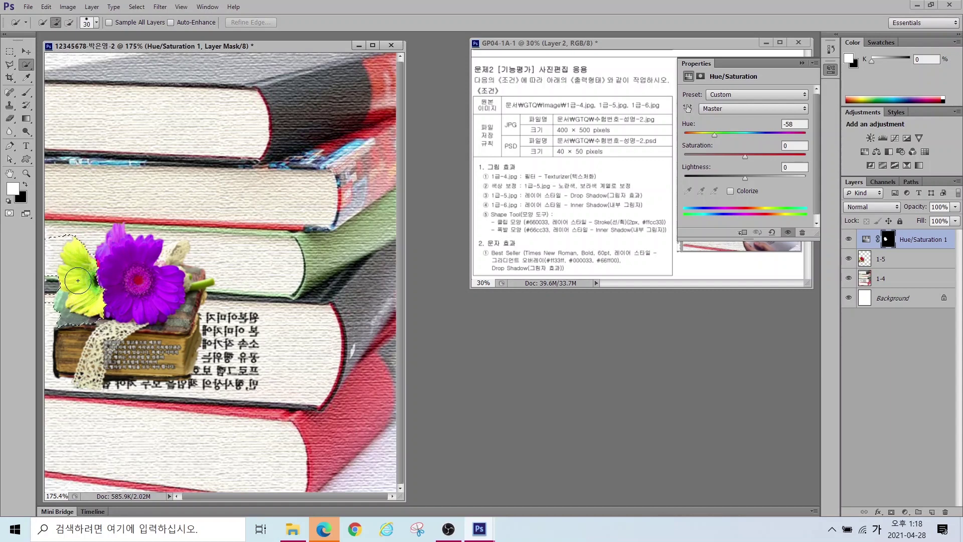
pyautogui.click(86, 313)
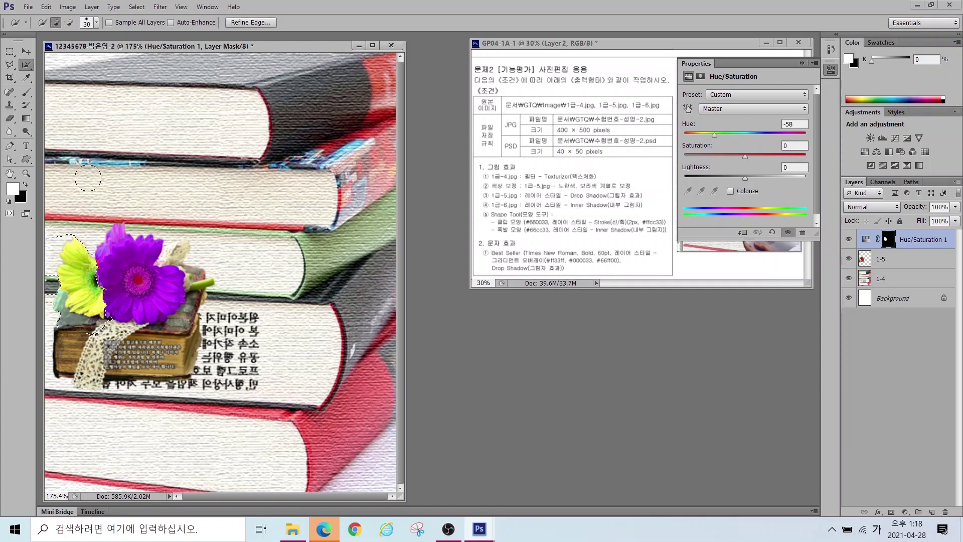
pyautogui.click(68, 7)
pyautogui.moveTo(75, 37)
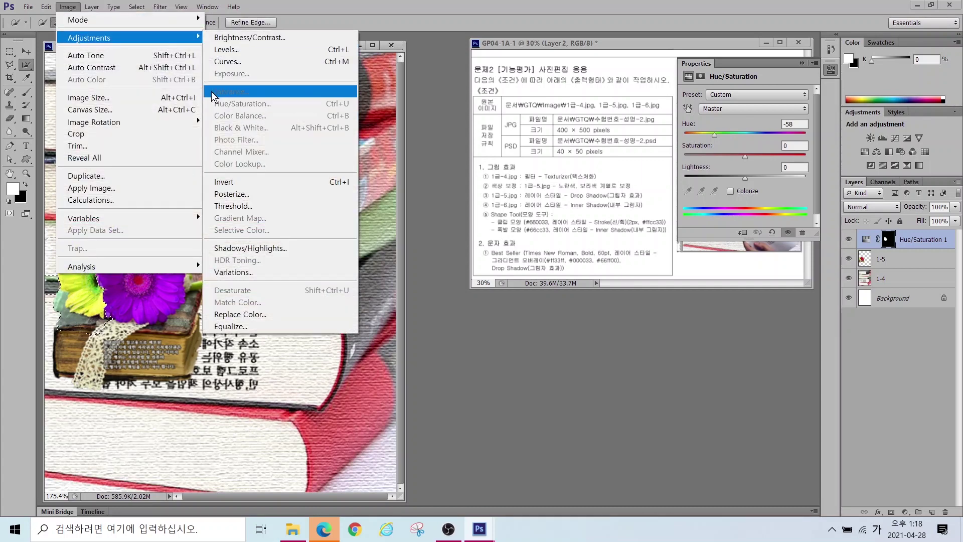
pyautogui.press('Escape')
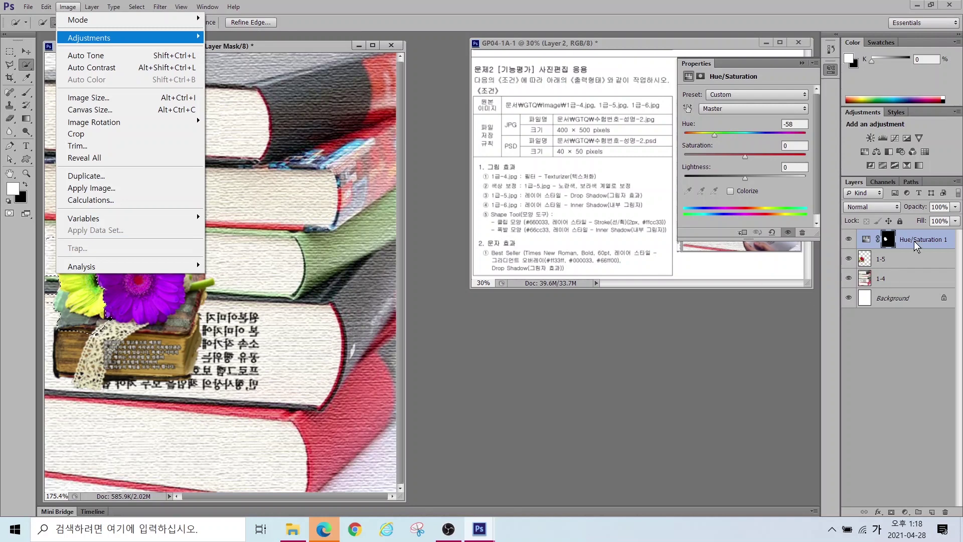
pyautogui.click(345, 28)
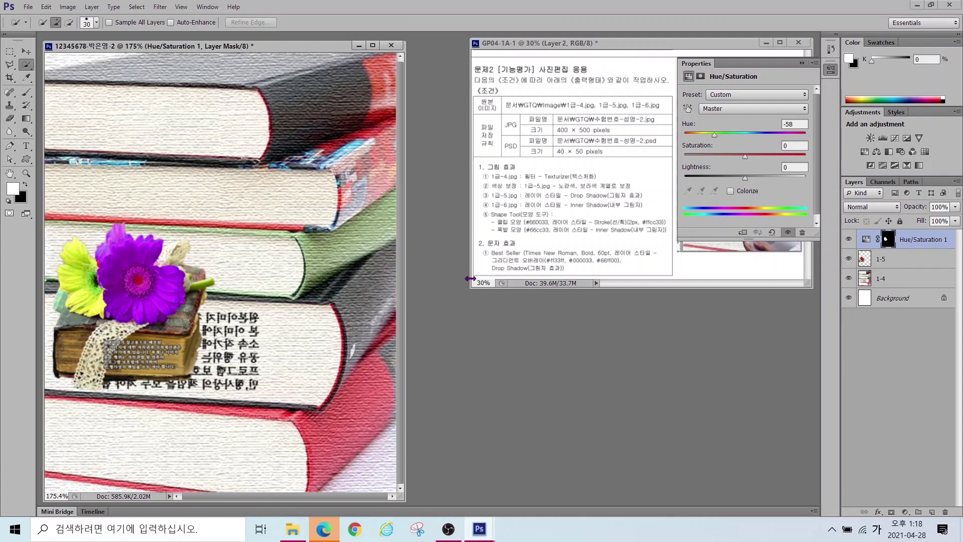
pyautogui.click(585, 290)
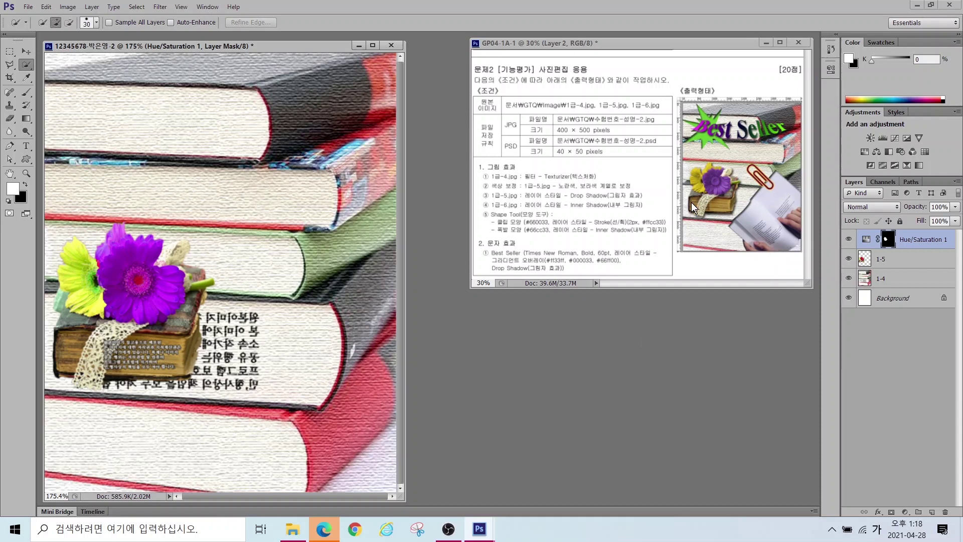
# Step: Give layer 1-5 a default Drop Shadow at 75% opacity and 5 px distance
pyautogui.moveTo(483, 189); pyautogui.dragTo(646, 205)
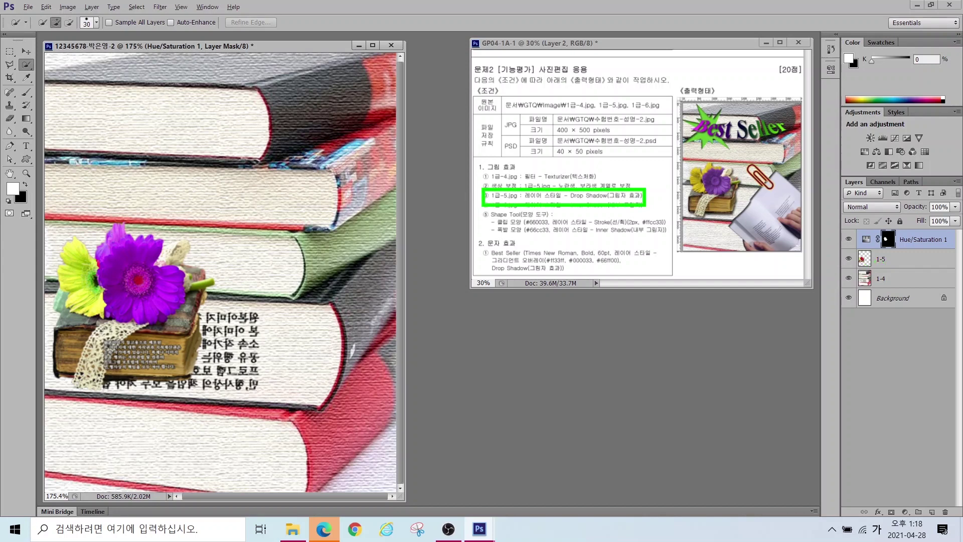
pyautogui.moveTo(850, 243)
pyautogui.mouseDown()
pyautogui.moveTo(882, 266)
pyautogui.moveTo(939, 272)
pyautogui.mouseUp()
pyautogui.press('Escape')
pyautogui.click(904, 258)
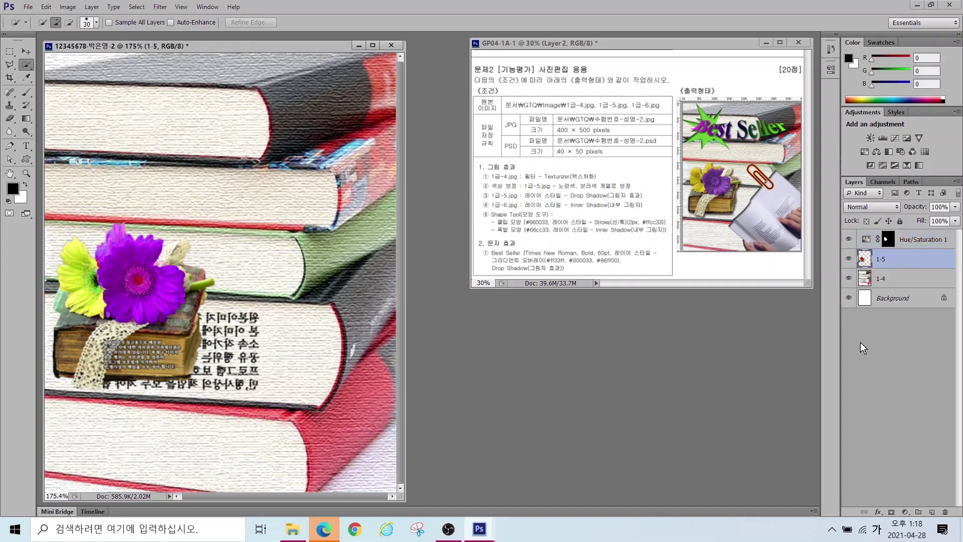
pyautogui.click(880, 511)
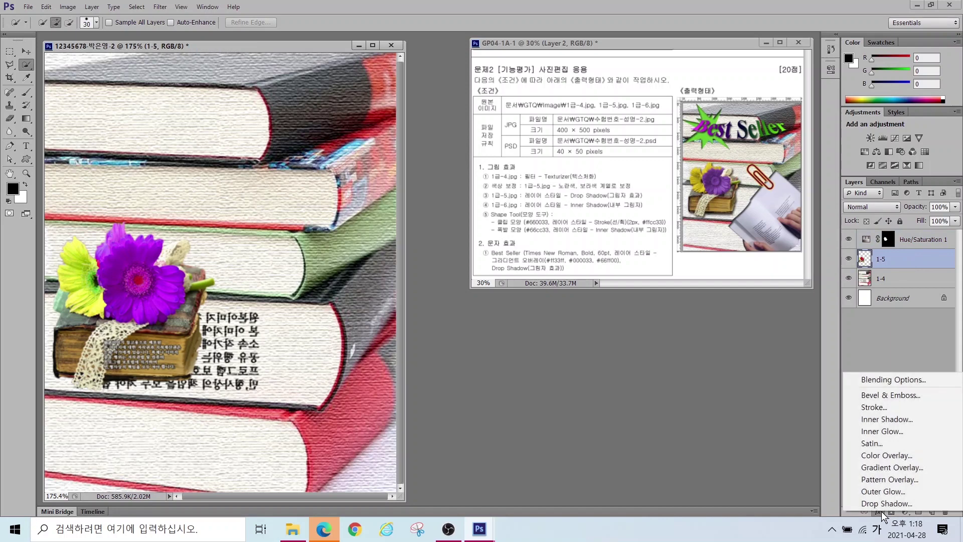
pyautogui.click(882, 505)
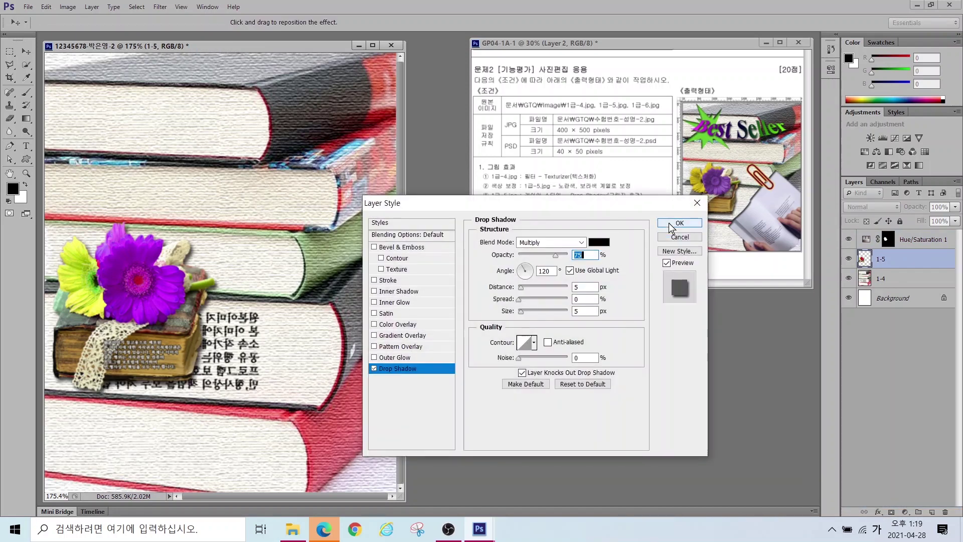
pyautogui.click(680, 221)
# Step: Open 1급-6.jpg and quick-select the open book in hands, excluding the lace strip
pyautogui.doubleClick(537, 350)
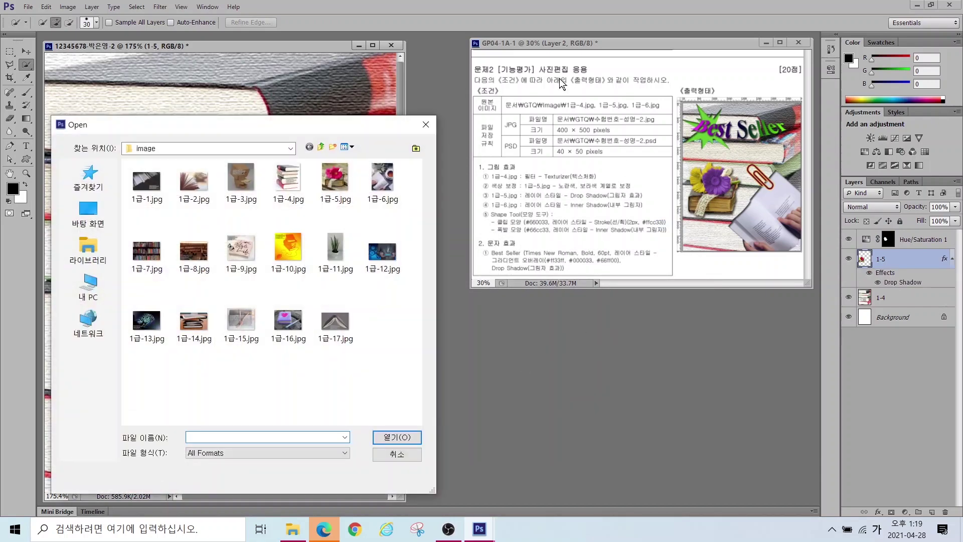
pyautogui.doubleClick(382, 180)
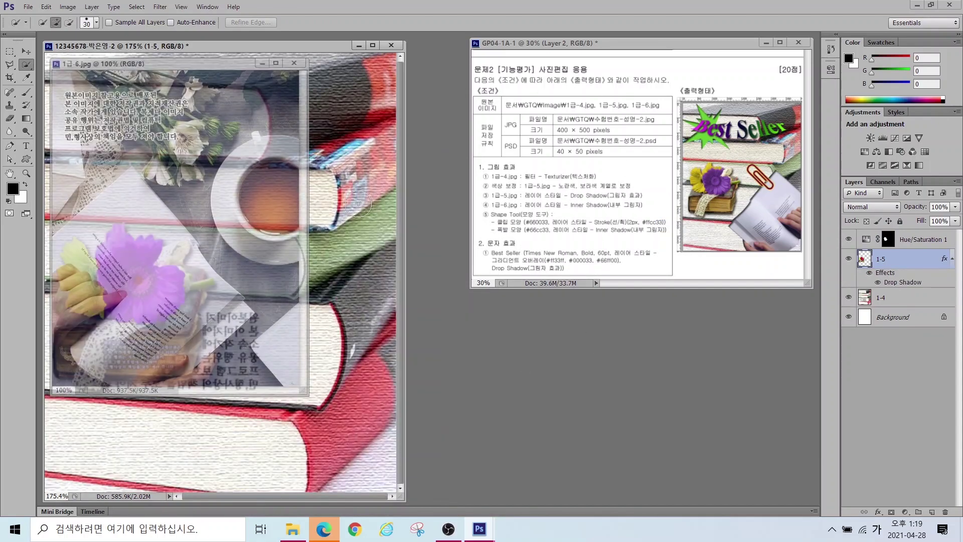
pyautogui.moveTo(160, 66); pyautogui.dragTo(428, 142)
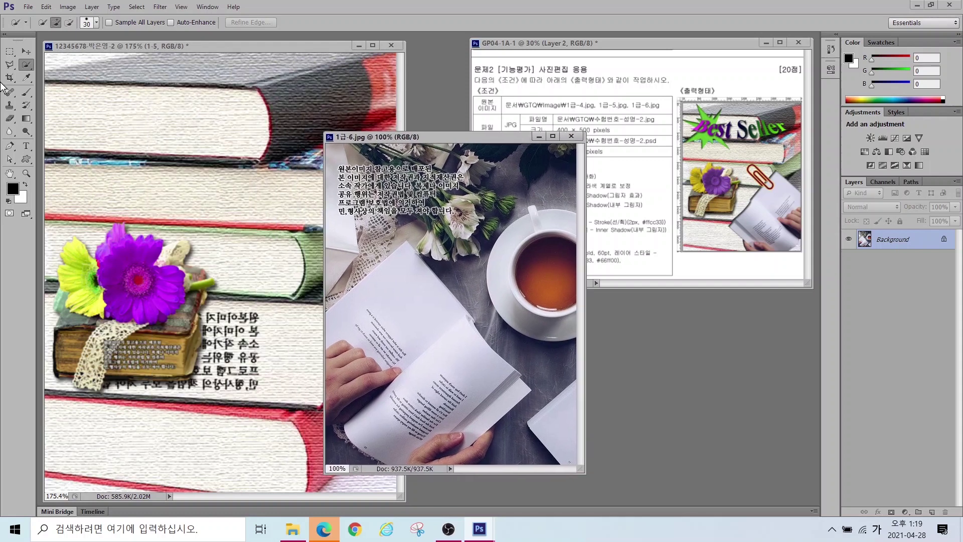
pyautogui.moveTo(387, 357)
pyautogui.mouseDown()
pyautogui.moveTo(403, 377)
pyautogui.moveTo(481, 394)
pyautogui.moveTo(481, 447)
pyautogui.mouseUp()
pyautogui.keyDown('alt'); pyautogui.click(369, 268); pyautogui.keyUp('alt')
pyautogui.keyDown('alt'); pyautogui.click(327, 300); pyautogui.keyUp('alt')
pyautogui.keyDown('alt'); pyautogui.click(336, 446); pyautogui.keyUp('alt')
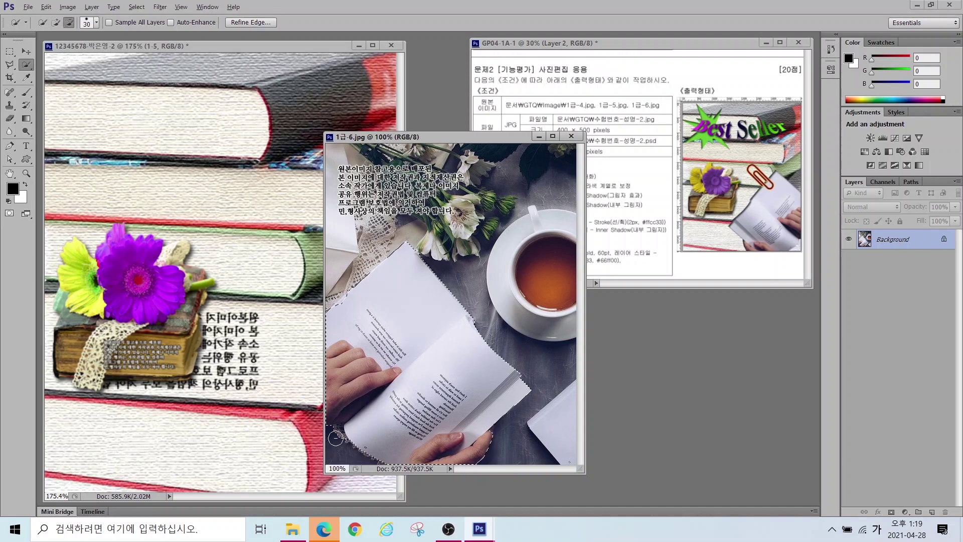
# Step: Drag the book into the composite and scale it to about 62% width at the lower right
pyautogui.press('v')
pyautogui.moveTo(426, 353); pyautogui.dragTo(299, 327)
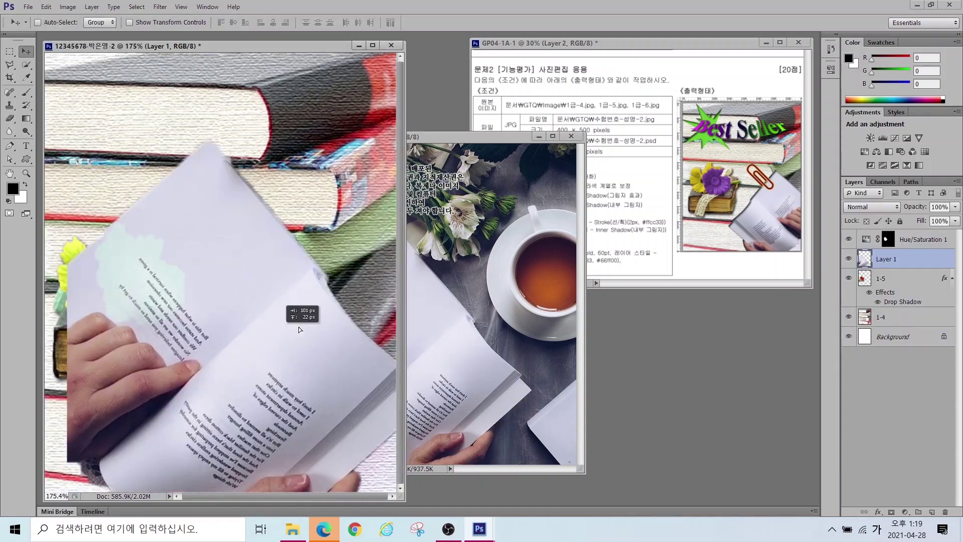
pyautogui.hotkey('ctrl', 't')
pyautogui.moveTo(128, 132); pyautogui.dragTo(286, 318)
pyautogui.moveTo(359, 395); pyautogui.dragTo(265, 285)
pyautogui.moveTo(194, 203); pyautogui.dragTo(163, 167)
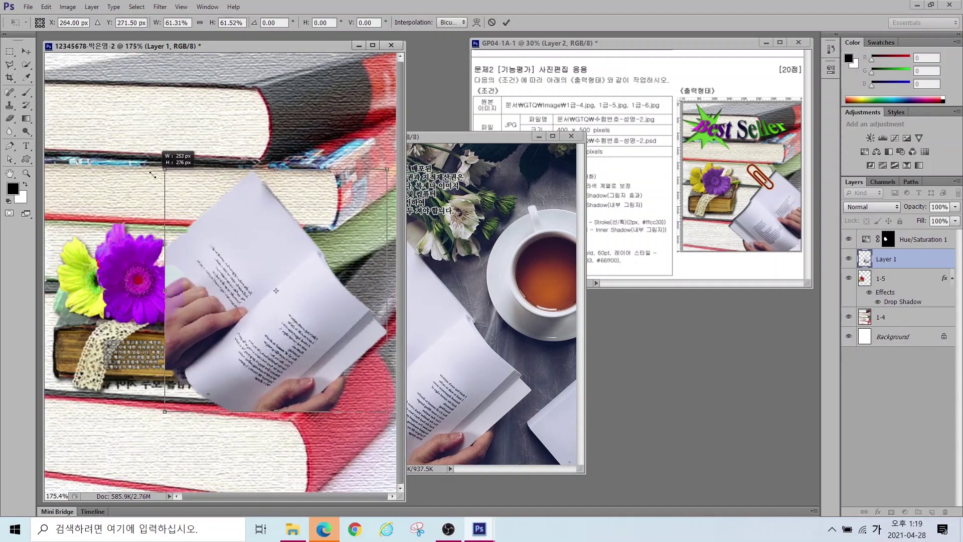
pyautogui.moveTo(331, 188); pyautogui.dragTo(354, 272)
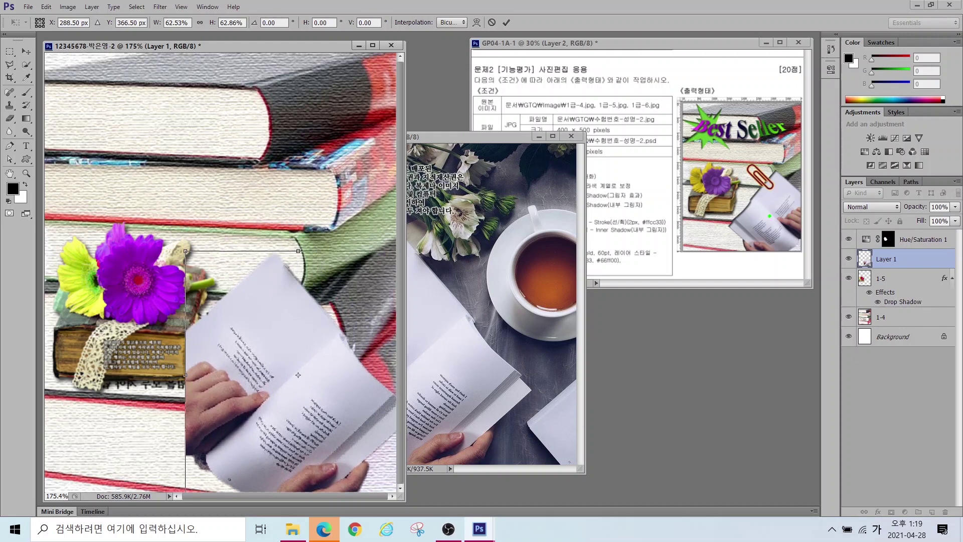
pyautogui.moveTo(635, 216); pyautogui.dragTo(751, 216)
pyautogui.moveTo(466, 332); pyautogui.dragTo(315, 350)
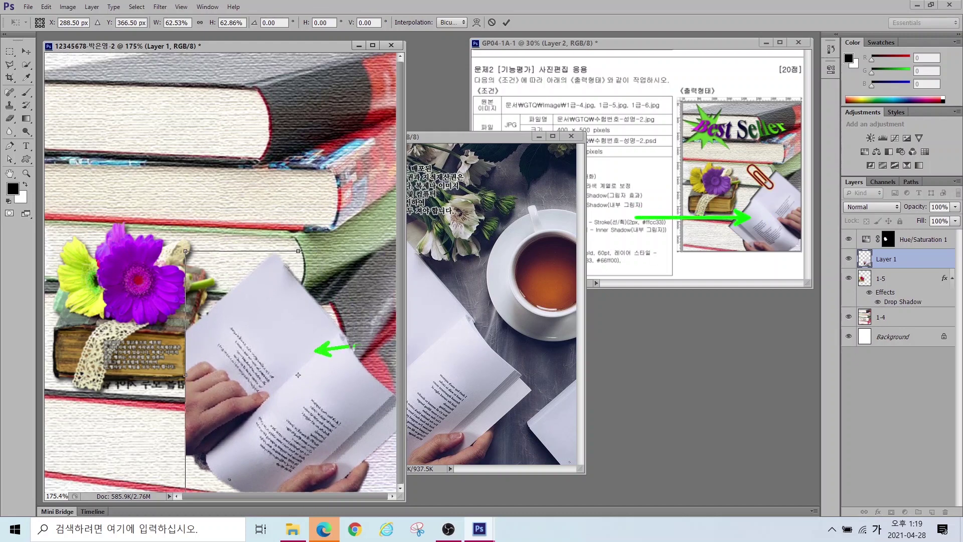
pyautogui.press('Escape')
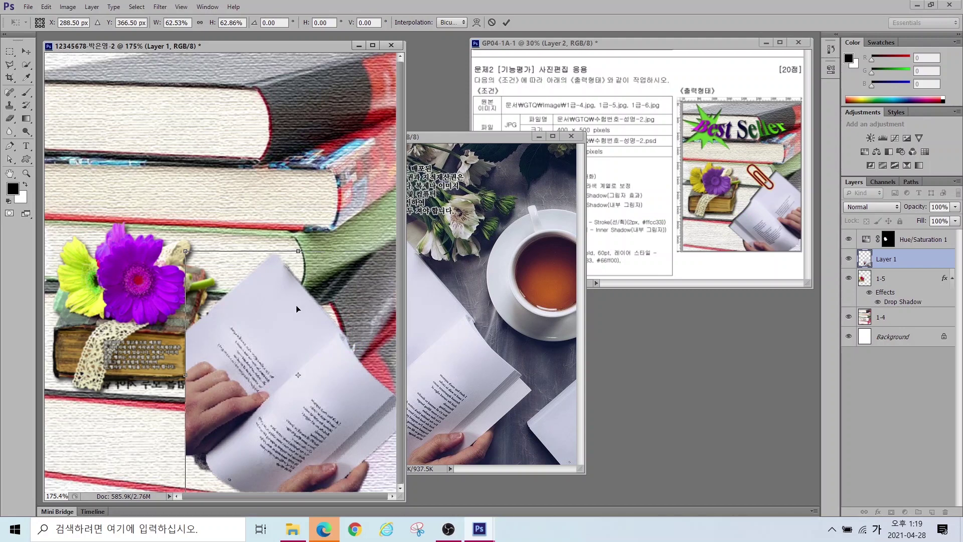
# Step: Flip the book horizontally and nudge it slightly lower
pyautogui.rightClick(266, 303)
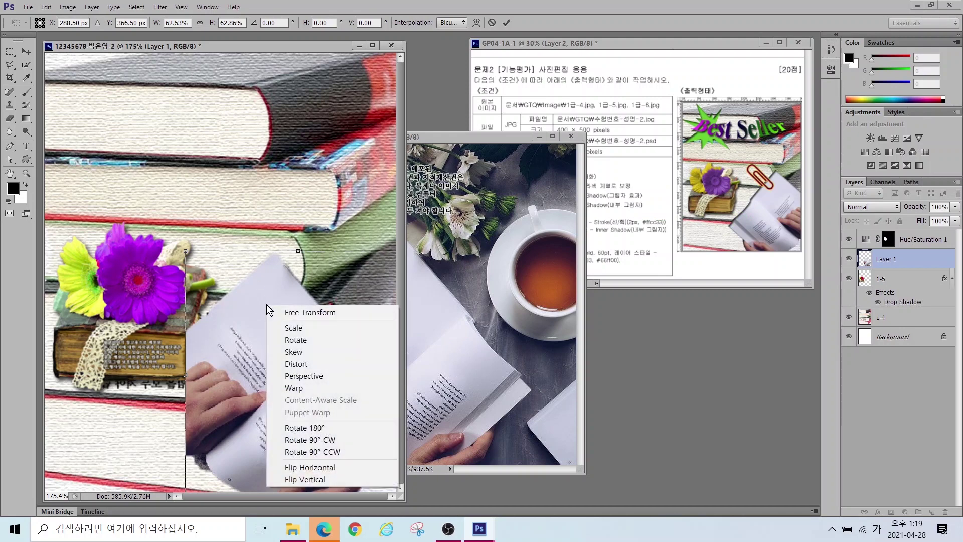
pyautogui.click(293, 470)
pyautogui.moveTo(302, 434); pyautogui.dragTo(305, 435)
# Step: Commit the flipped book, close the source photo, and name the layer 1-6
pyautogui.press('Return')
pyautogui.click(571, 136)
pyautogui.doubleClick(886, 259)
pyautogui.write('1-6')
pyautogui.press('Return')
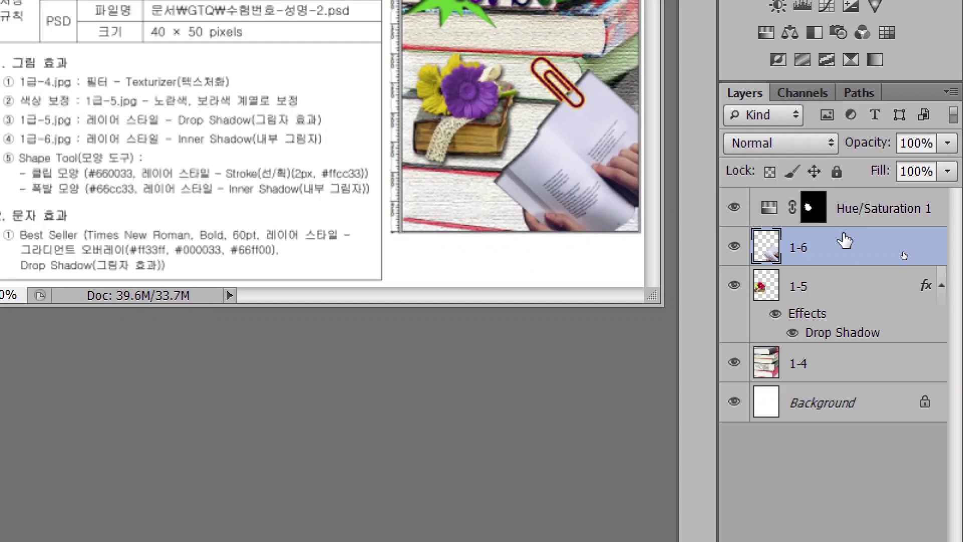
# Step: Try moving layers 1-5 and 1-6 on the canvas, undoing both moves
pyautogui.click(879, 213)
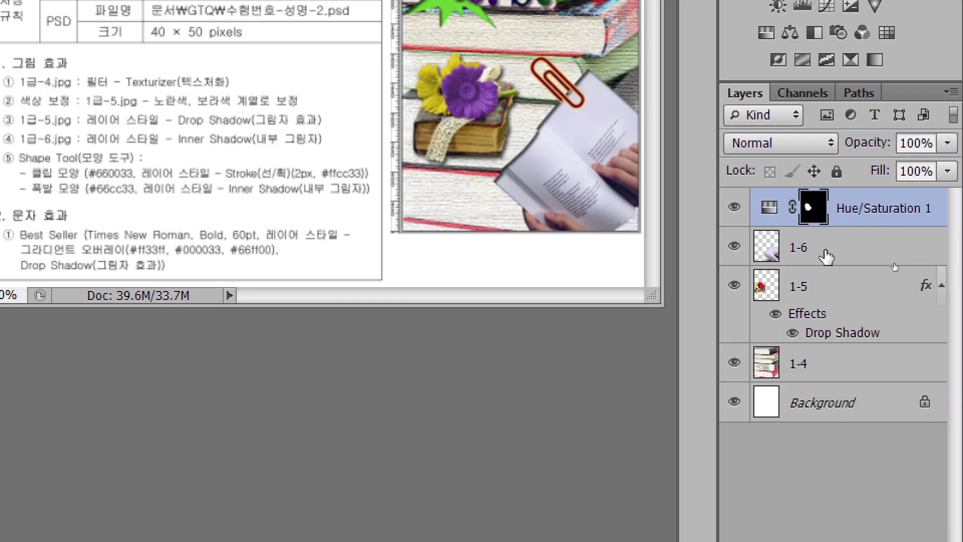
pyautogui.click(813, 297)
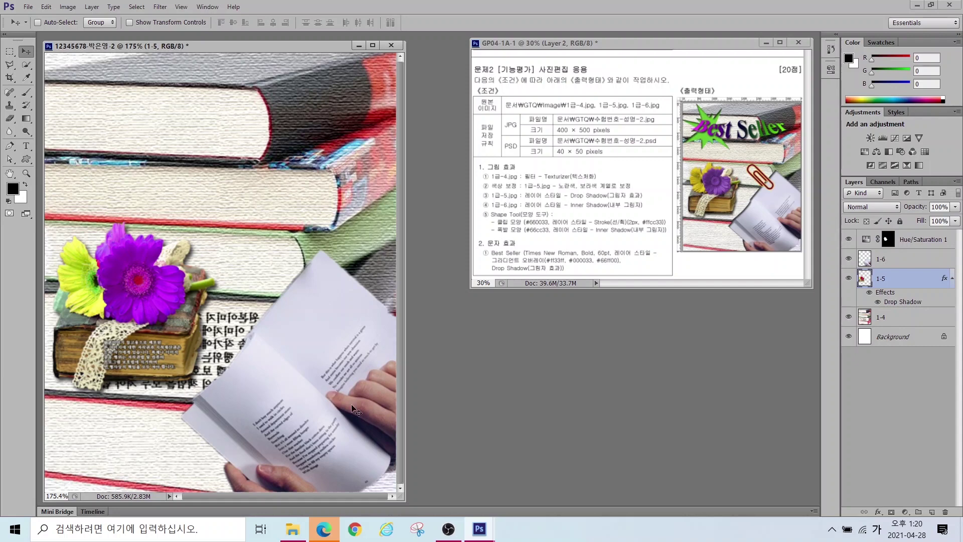
pyautogui.moveTo(355, 410); pyautogui.dragTo(306, 391)
pyautogui.hotkey('ctrl', 'z')
pyautogui.click(892, 259)
pyautogui.moveTo(326, 396); pyautogui.dragTo(141, 274)
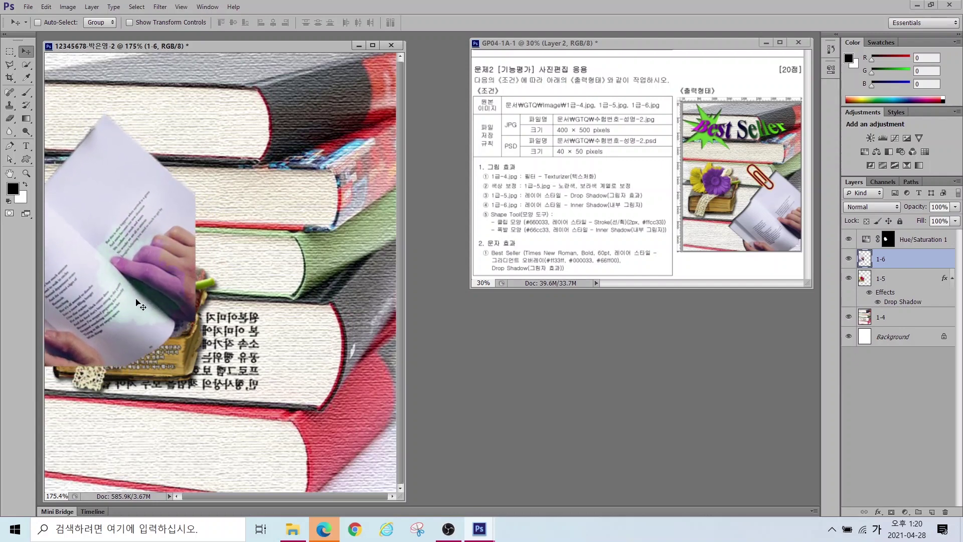
pyautogui.hotkey('ctrl', 'z')
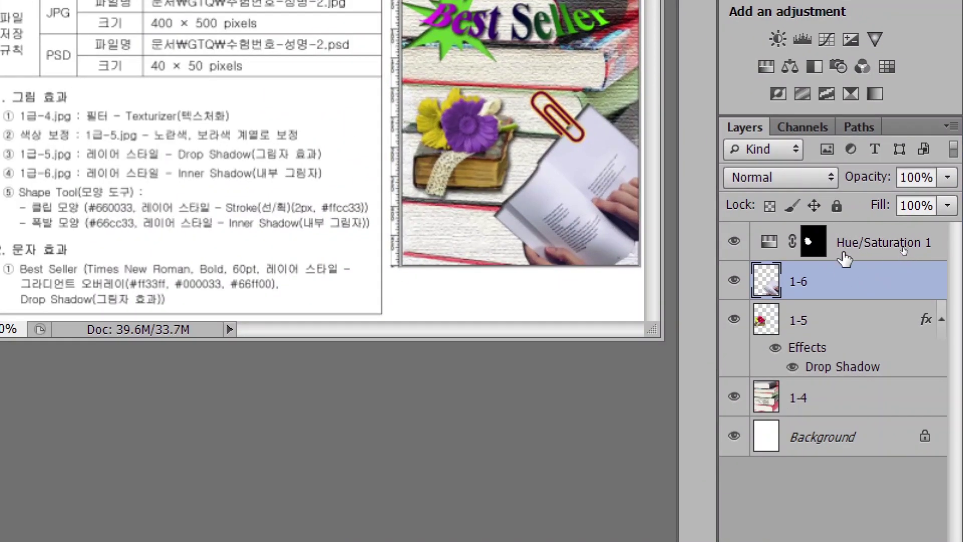
# Step: Move layer 1-6 above Hue/Saturation 1 and give it a default Inner Shadow
pyautogui.moveTo(845, 275); pyautogui.dragTo(829, 233)
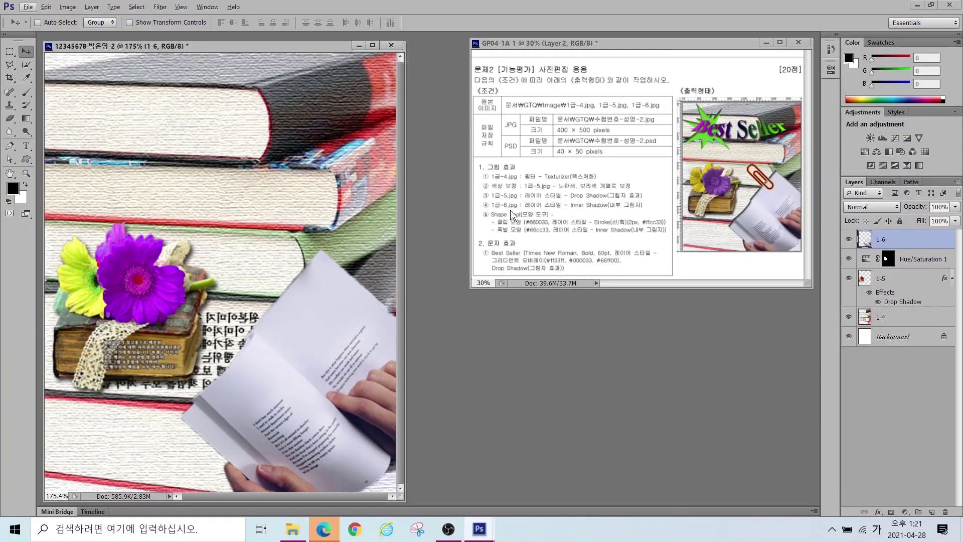
pyautogui.press('alt')
pyautogui.click(875, 503)
pyautogui.click(887, 241)
pyautogui.click(877, 515)
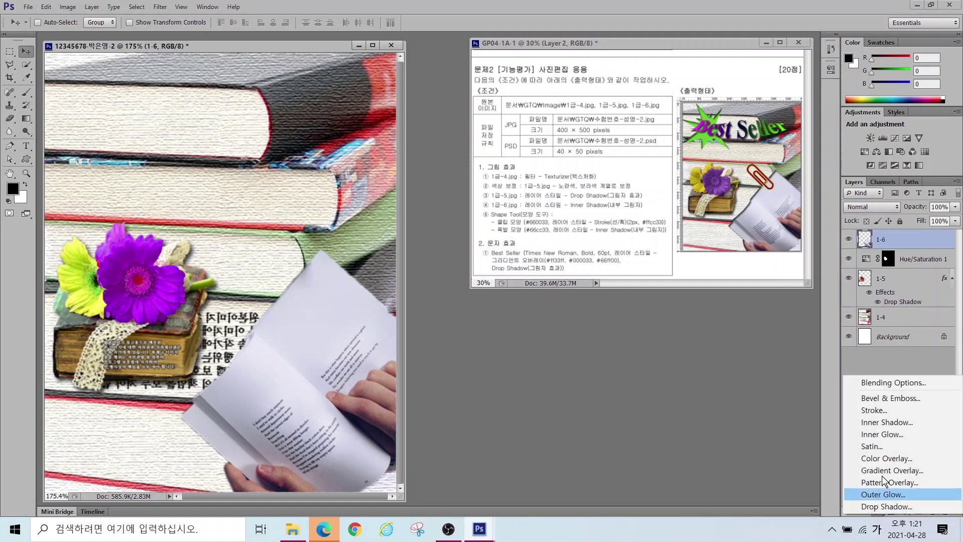
pyautogui.click(828, 424)
pyautogui.press('Return')
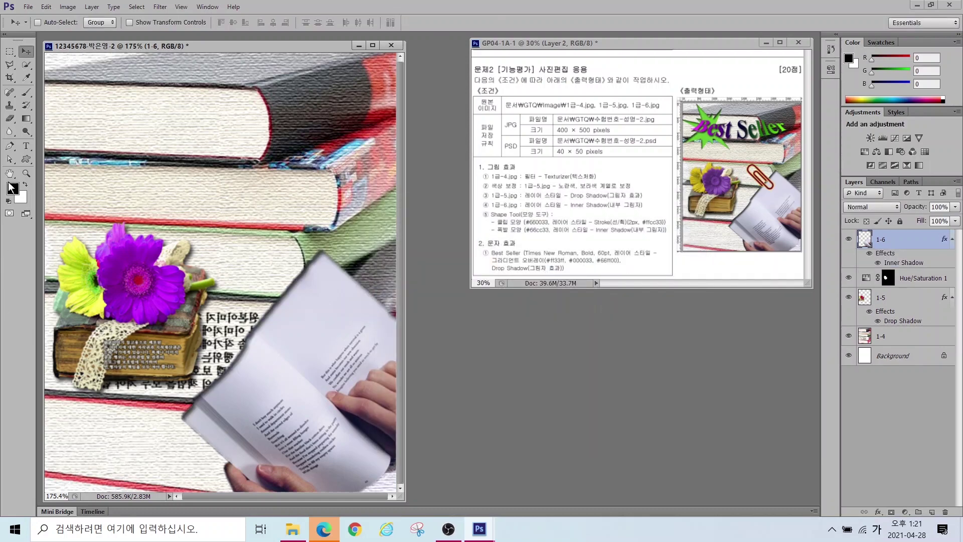
# Step: Draw a paperclip custom shape between the flower and the open book
pyautogui.click(24, 160)
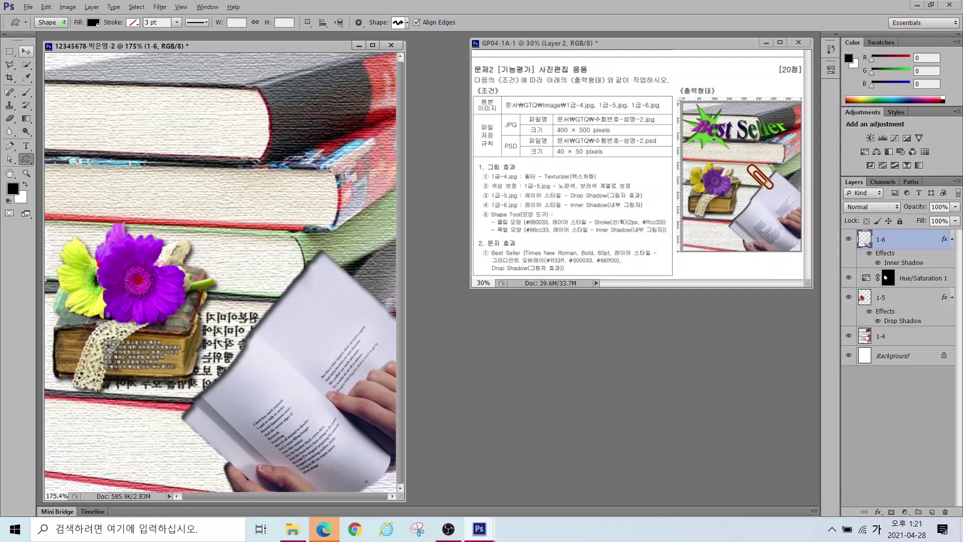
pyautogui.moveTo(62, 32); pyautogui.dragTo(19, 36)
pyautogui.moveTo(49, 3)
pyautogui.mouseDown()
pyautogui.moveTo(64, 31)
pyautogui.moveTo(55, 53)
pyautogui.moveTo(99, 33)
pyautogui.moveTo(69, 5)
pyautogui.mouseUp()
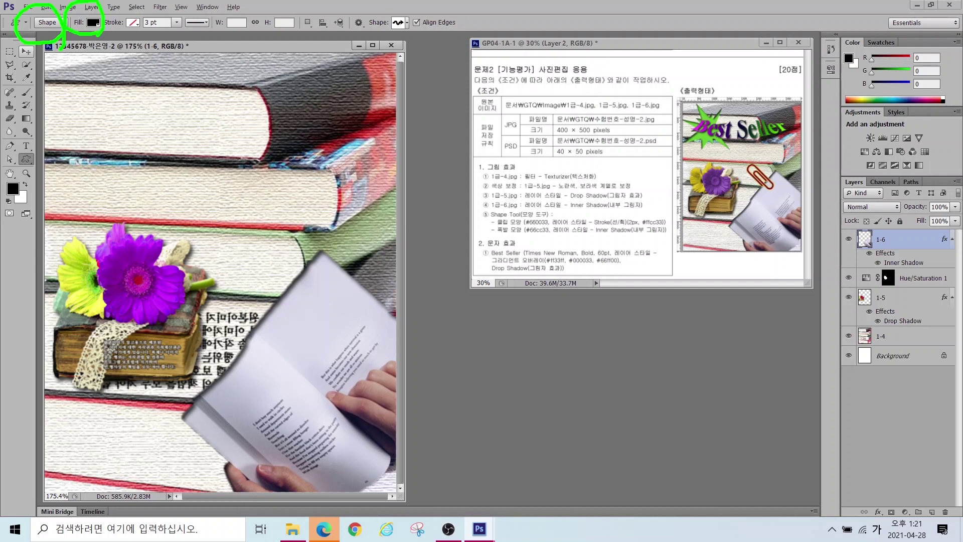
pyautogui.moveTo(149, 1); pyautogui.dragTo(102, 62)
pyautogui.moveTo(417, 47)
pyautogui.mouseDown()
pyautogui.moveTo(367, 39)
pyautogui.moveTo(411, 24)
pyautogui.mouseUp()
pyautogui.click(401, 24)
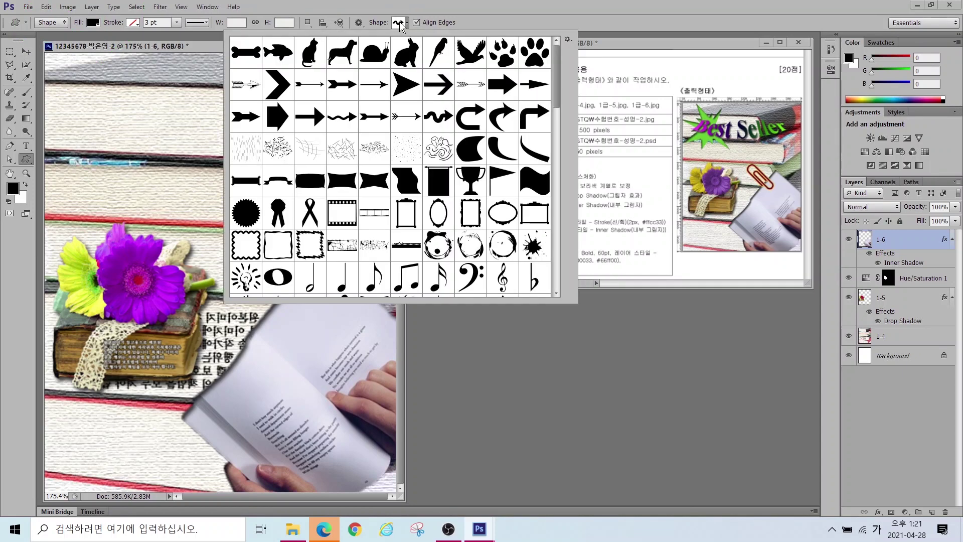
pyautogui.scroll(-8, 404, 164)
pyautogui.click(470, 98)
pyautogui.moveTo(242, 217); pyautogui.dragTo(271, 313)
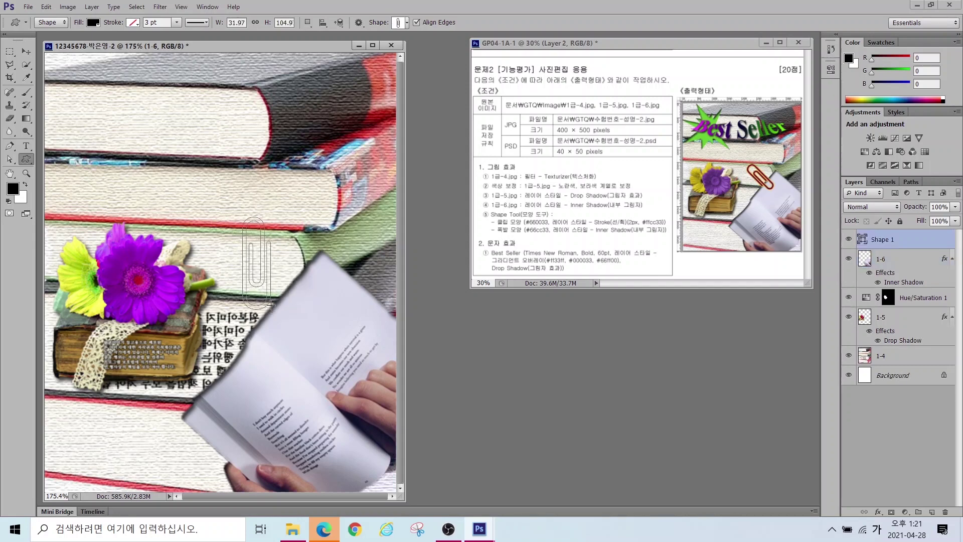
# Step: Rotate the paperclip about 129 degrees and set its fill to #660033
pyautogui.hotkey('ctrl', 't')
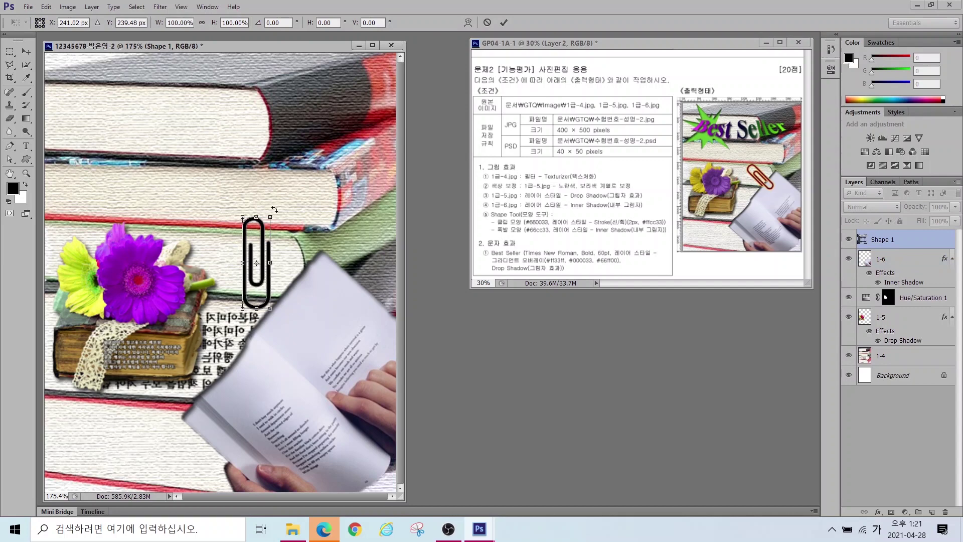
pyautogui.moveTo(276, 205); pyautogui.dragTo(304, 314)
pyautogui.press('Return')
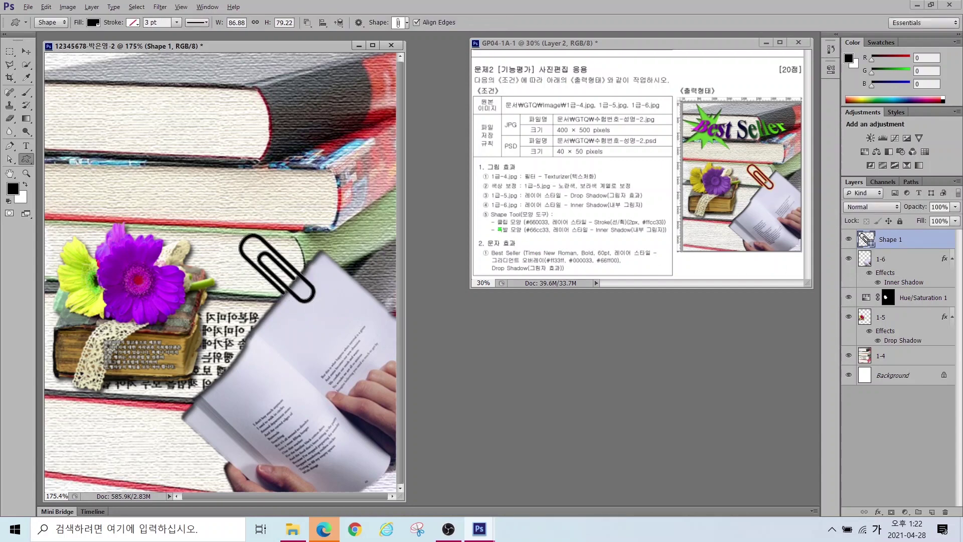
pyautogui.moveTo(533, 214); pyautogui.dragTo(492, 176)
pyautogui.moveTo(877, 257)
pyautogui.mouseDown()
pyautogui.moveTo(841, 260)
pyautogui.moveTo(881, 231)
pyautogui.mouseUp()
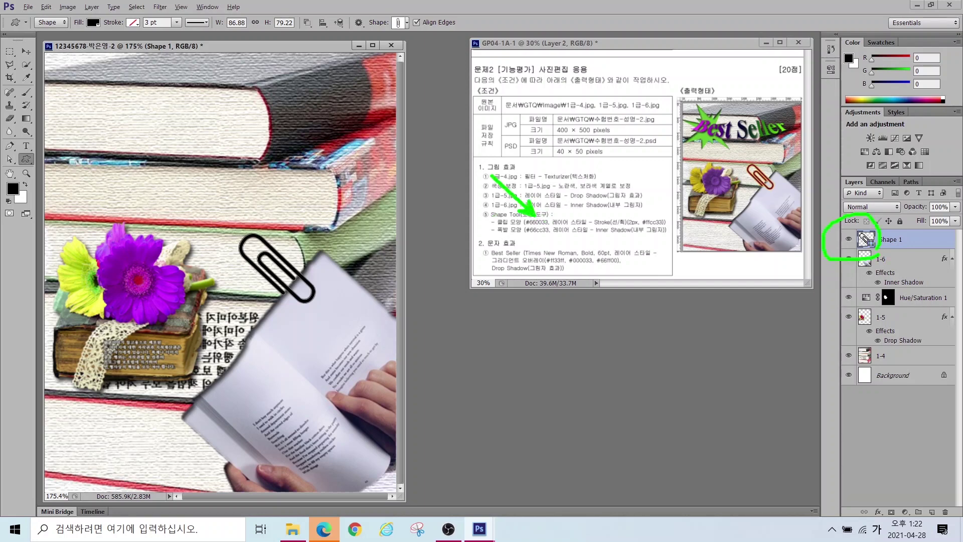
pyautogui.press('Escape')
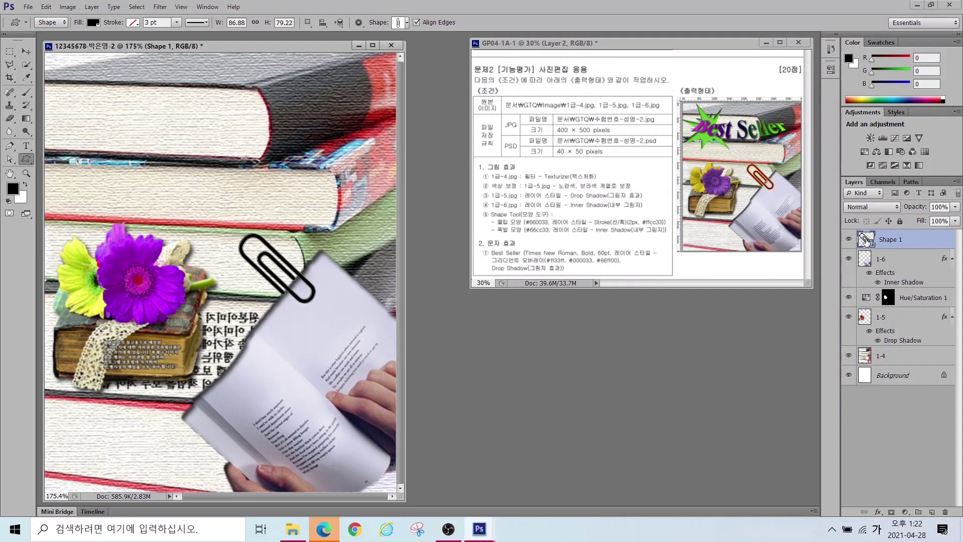
pyautogui.doubleClick(866, 240)
pyautogui.write('660033')
pyautogui.press('Return')
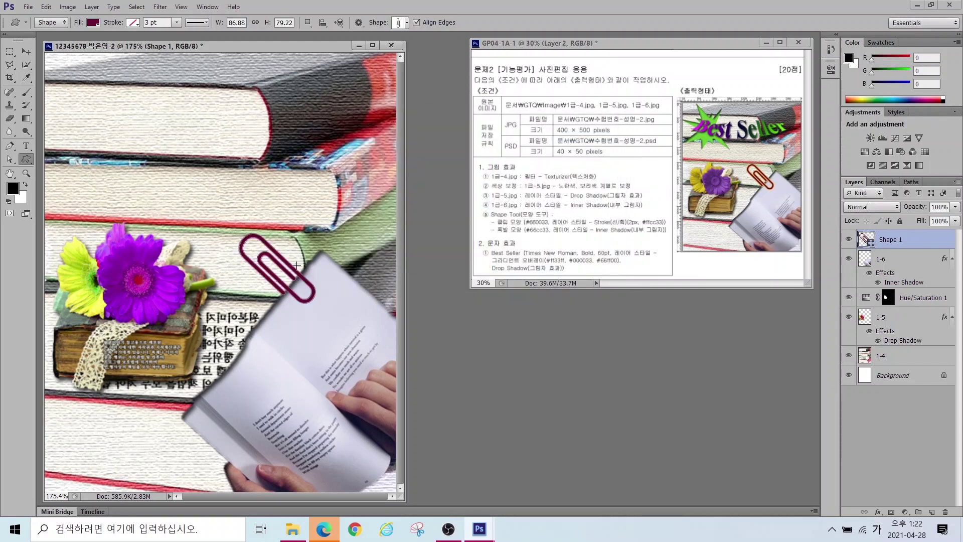
# Step: Add a 2 px #ffcc33 Stroke effect to the paperclip
pyautogui.click(876, 512)
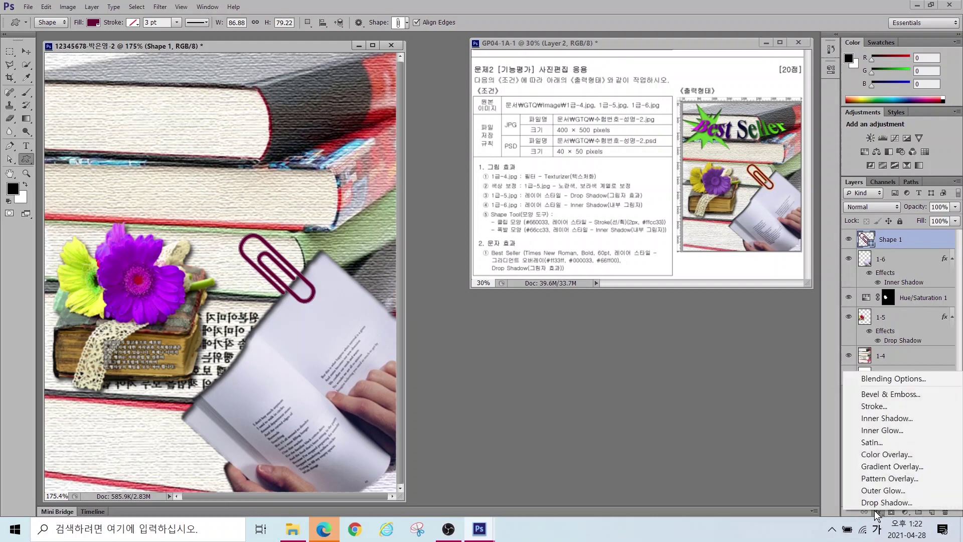
pyautogui.click(867, 406)
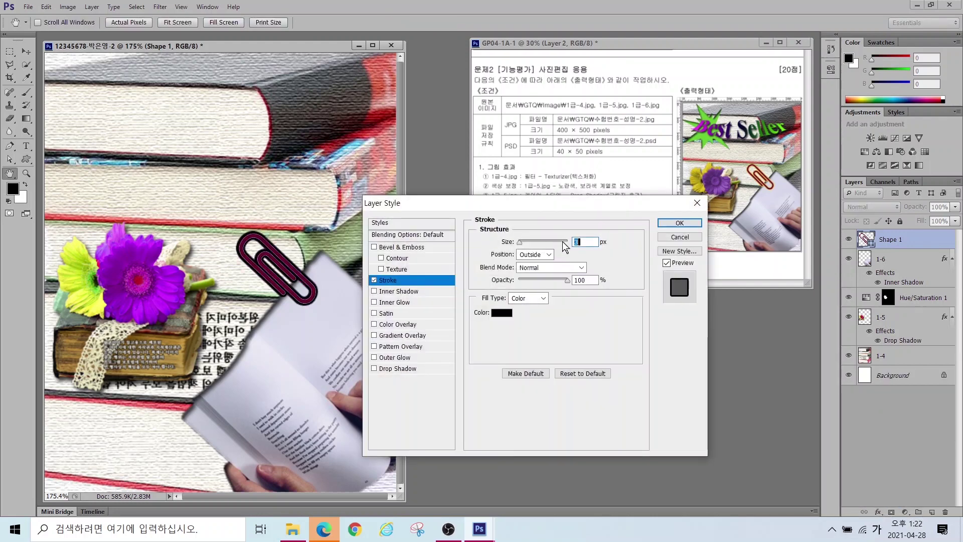
pyautogui.write('2')
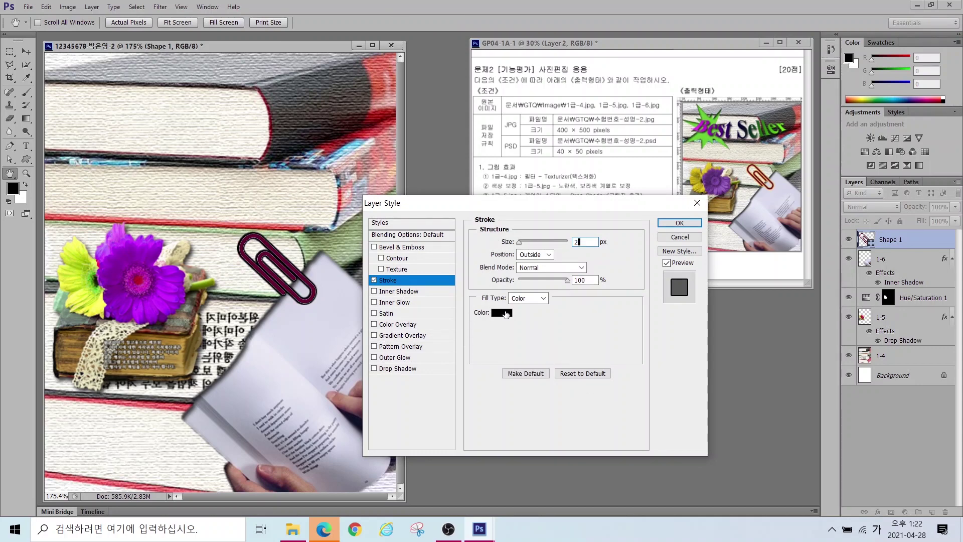
pyautogui.click(503, 313)
pyautogui.click(533, 279)
pyautogui.write('ㄹㄹㅊ')
pyautogui.press('BackSpace')
pyautogui.press('BackSpace')
pyautogui.press('BackSpace')
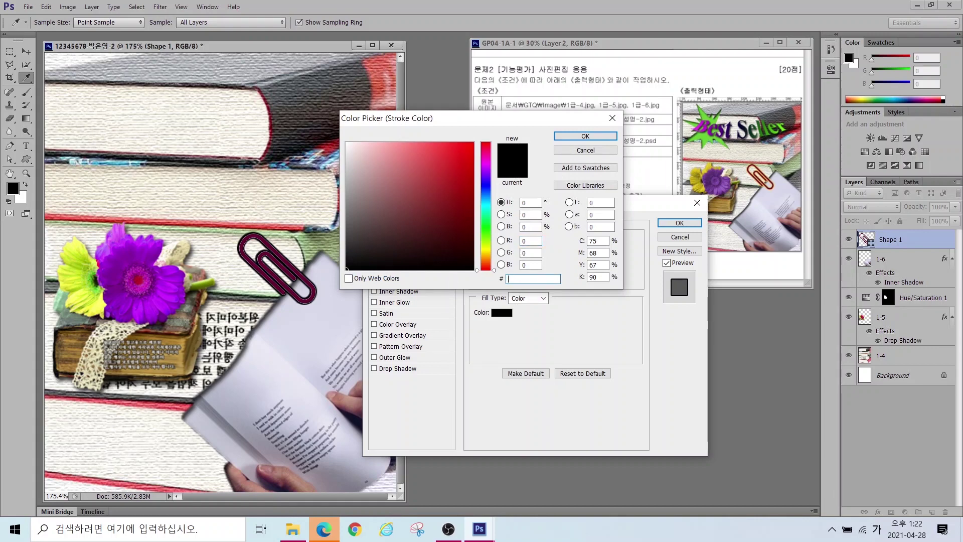
pyautogui.press('Hangul')
pyautogui.write('ffcc33')
pyautogui.press('Return')
pyautogui.click(661, 223)
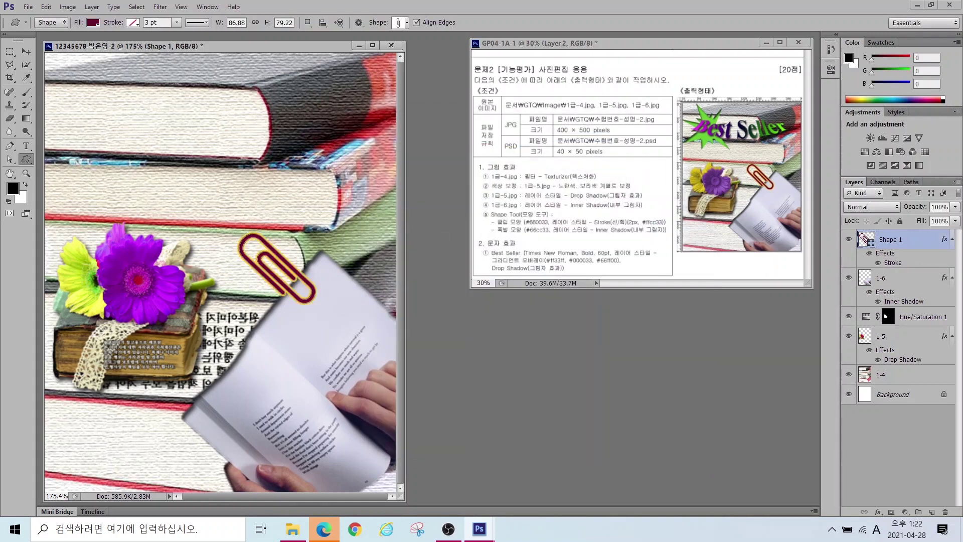
# Step: Draw a starburst custom shape in the image's top-left corner
pyautogui.click(396, 23)
pyautogui.scroll(1, 383, 217)
pyautogui.scroll(1, 383, 217)
pyautogui.doubleClick(407, 145)
pyautogui.moveTo(49, 58)
pyautogui.mouseDown()
pyautogui.moveTo(195, 176)
pyautogui.moveTo(188, 188)
pyautogui.mouseUp()
pyautogui.press('v')
pyautogui.moveTo(129, 140); pyautogui.dragTo(127, 135)
# Step: Fill the starburst with #66cc33 and add a default Inner Shadow
pyautogui.doubleClick(866, 240)
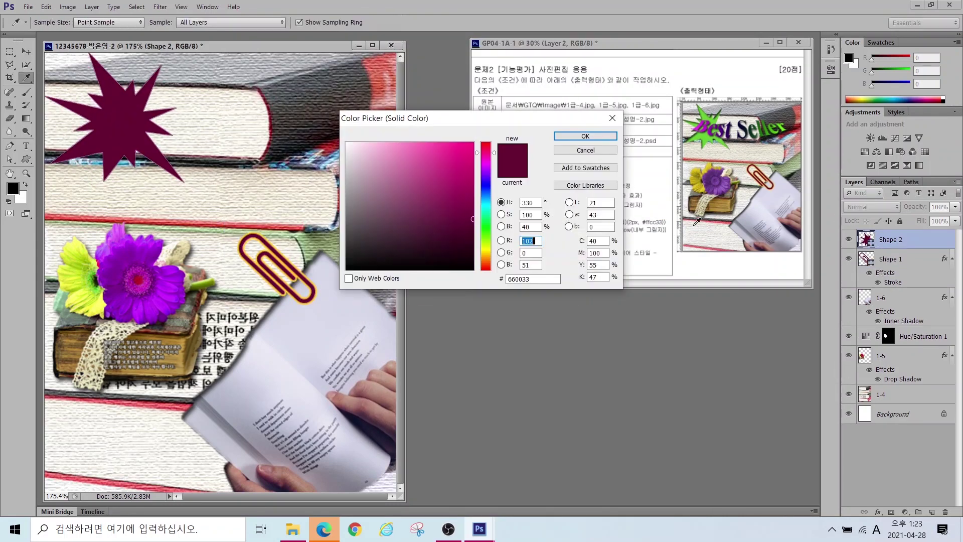
pyautogui.write('66cc33')
pyautogui.press('Return')
pyautogui.click(878, 512)
pyautogui.click(891, 416)
pyautogui.press('Return')
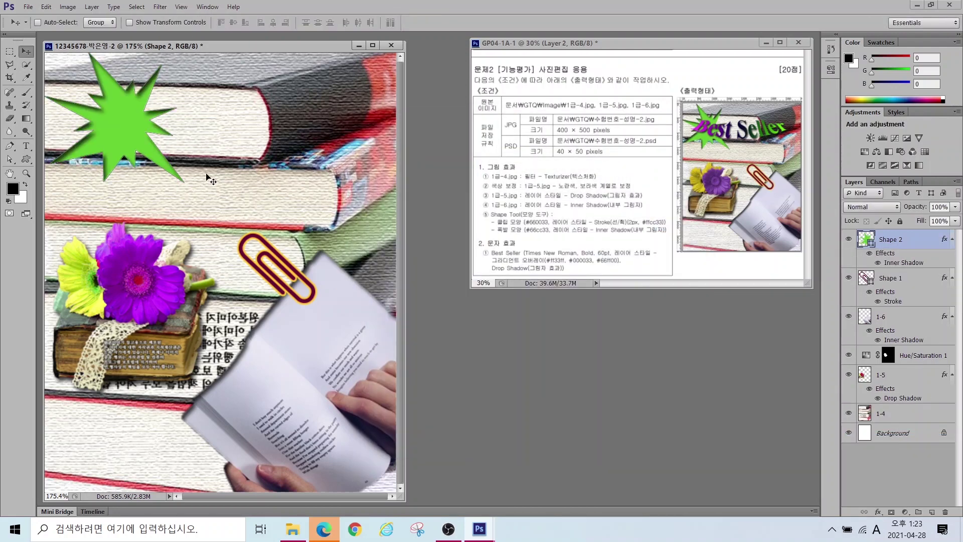
pyautogui.click(27, 159)
pyautogui.click(26, 146)
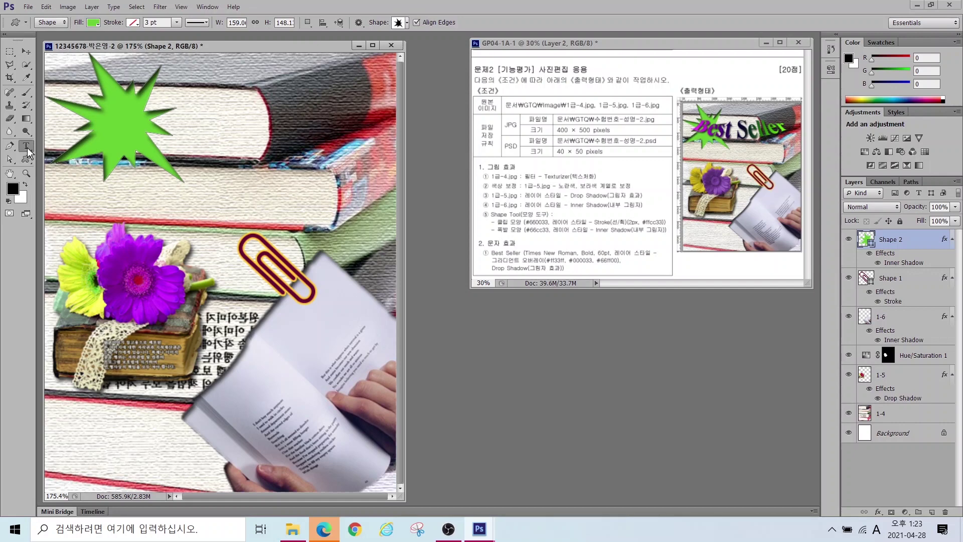
# Step: Add a 'Best Seller' text layer beside the starburst
pyautogui.click(199, 144)
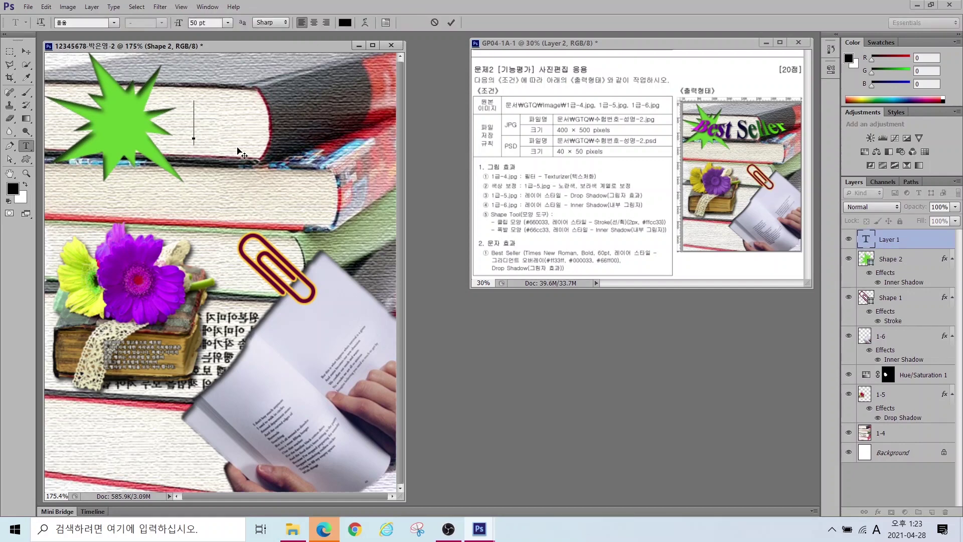
pyautogui.press('Hangul')
pyautogui.write('Best Seller')
pyautogui.hotkey('ctrl', 'Return')
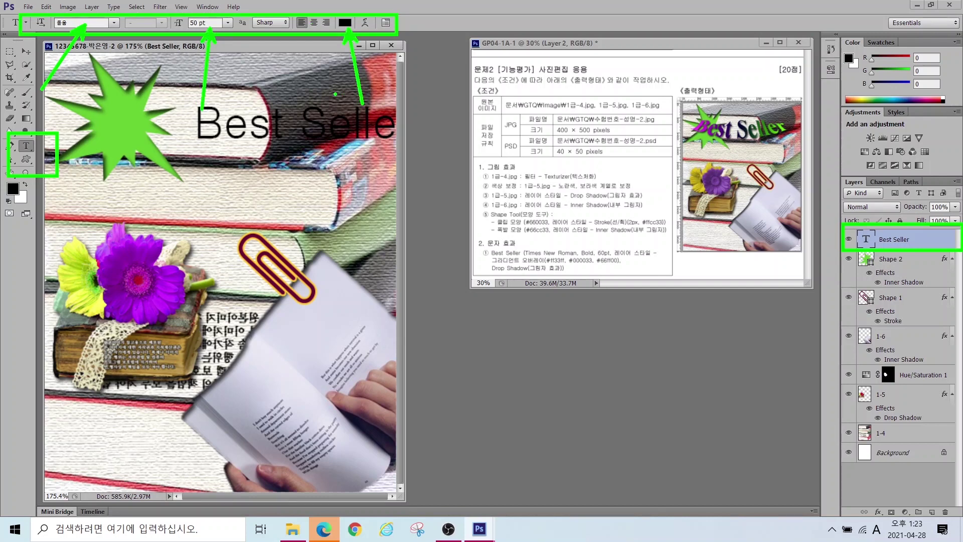
# Step: Set the text to Times New Roman Bold at 60 pt
pyautogui.click(114, 22)
pyautogui.scroll(-15, 97, 155)
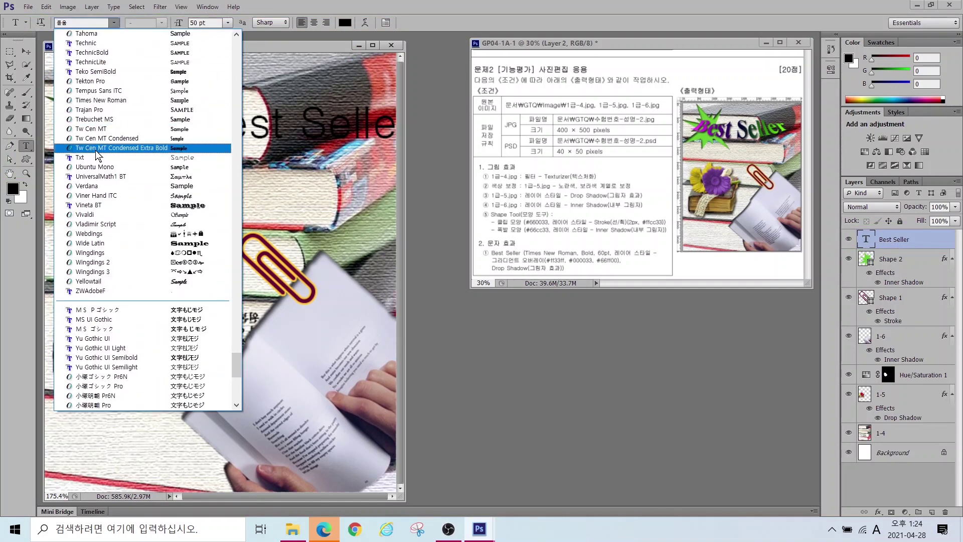
pyautogui.click(100, 100)
pyautogui.click(162, 22)
pyautogui.click(148, 52)
pyautogui.press('Tab')
pyautogui.write('60')
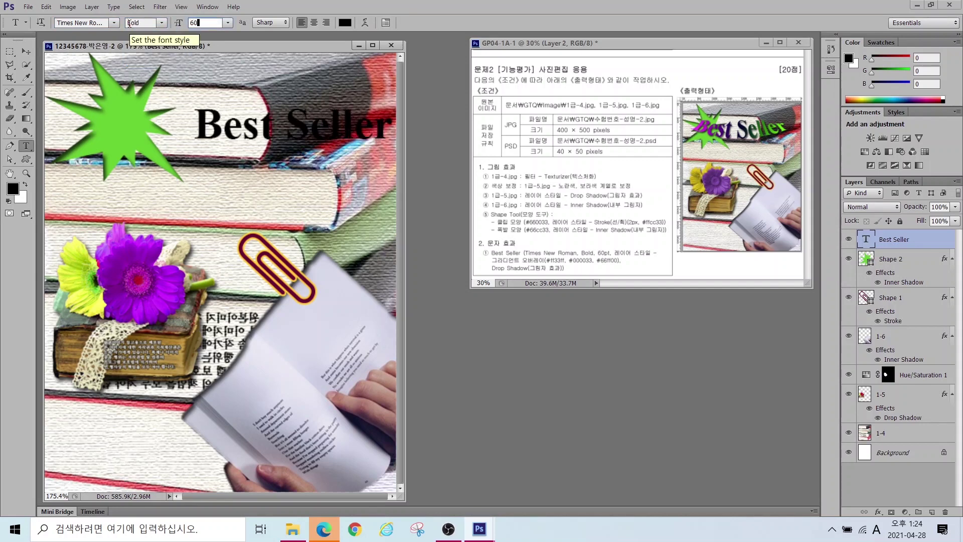
pyautogui.press('Return')
# Step: Move the text onto the green starburst and add a Gradient Overlay effect
pyautogui.press('v')
pyautogui.moveTo(310, 120); pyautogui.dragTo(187, 123)
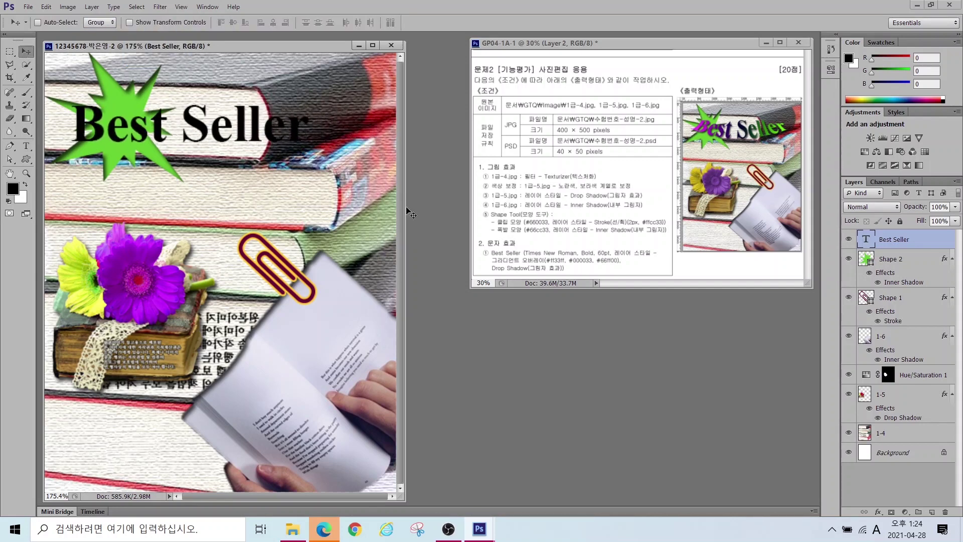
pyautogui.click(879, 512)
pyautogui.click(898, 463)
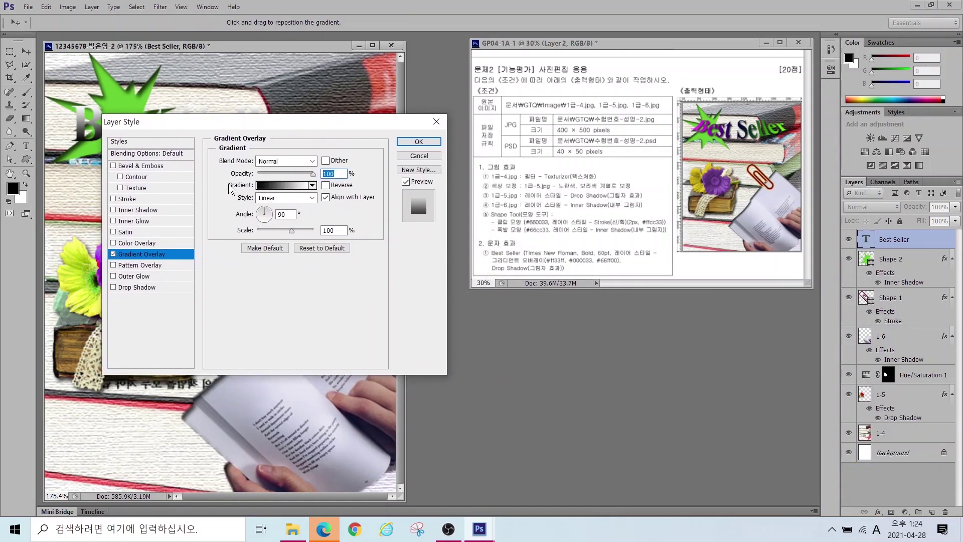
# Step: Open the Gradient Overlay's gradient editor and mark the required colour values
pyautogui.click(276, 185)
pyautogui.doubleClick(390, 270)
pyautogui.click(582, 158)
pyautogui.moveTo(475, 95); pyautogui.dragTo(351, 153)
pyautogui.press('alt')
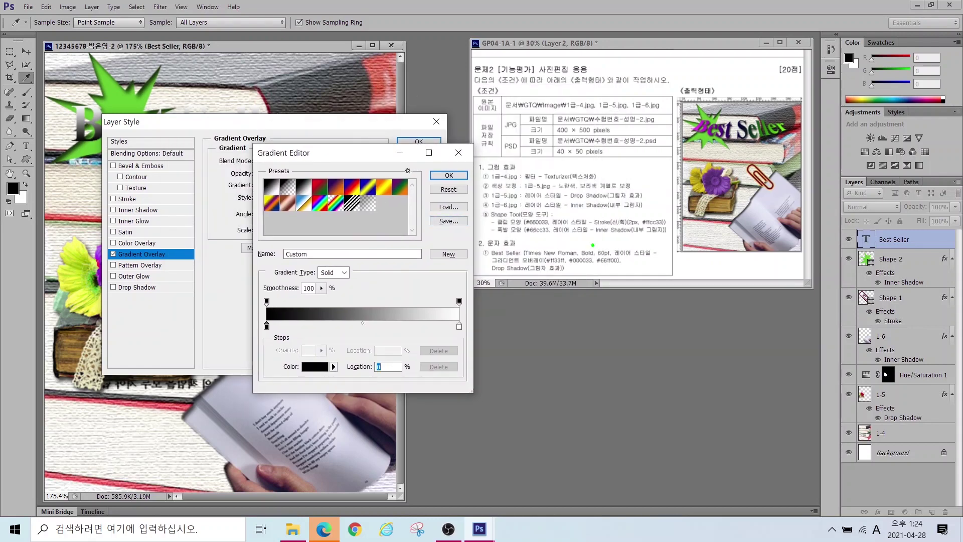
pyautogui.moveTo(279, 339)
pyautogui.mouseDown()
pyautogui.moveTo(265, 308)
pyautogui.moveTo(282, 335)
pyautogui.mouseUp()
pyautogui.moveTo(481, 345)
pyautogui.mouseDown()
pyautogui.moveTo(456, 345)
pyautogui.moveTo(445, 318)
pyautogui.moveTo(475, 318)
pyautogui.moveTo(477, 343)
pyautogui.mouseUp()
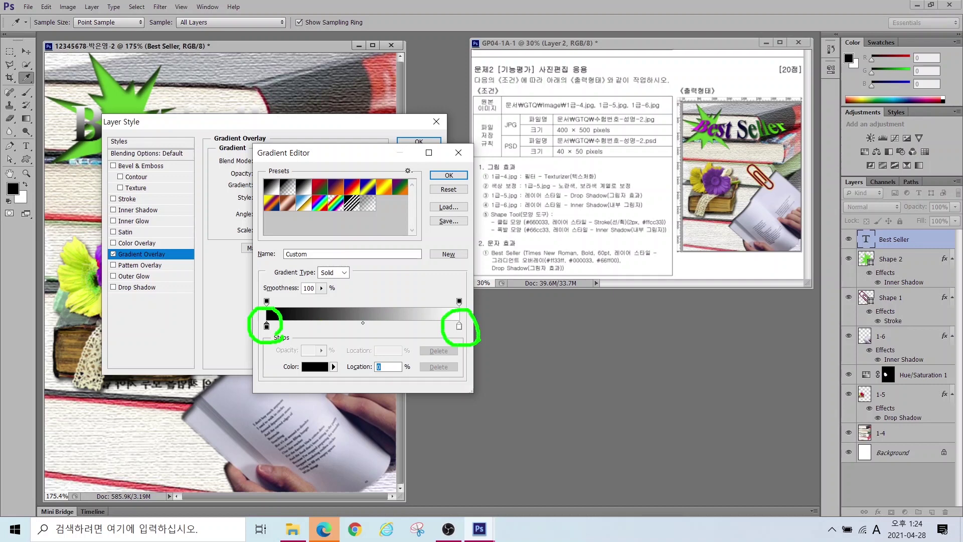
pyautogui.moveTo(557, 255)
pyautogui.mouseDown()
pyautogui.moveTo(541, 228)
pyautogui.moveTo(580, 231)
pyautogui.moveTo(580, 185)
pyautogui.mouseUp()
pyautogui.moveTo(606, 250); pyautogui.dragTo(655, 211)
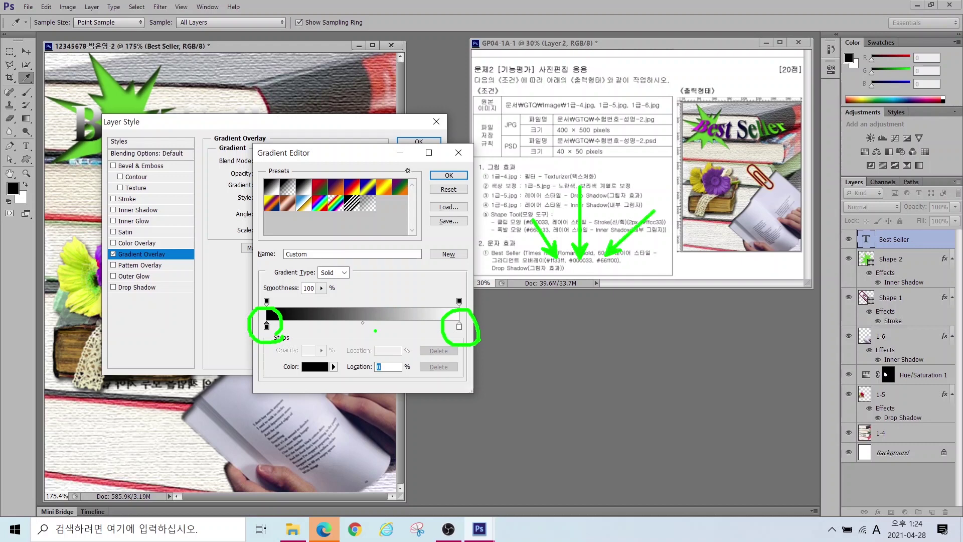
pyautogui.moveTo(360, 347)
pyautogui.mouseDown()
pyautogui.moveTo(353, 321)
pyautogui.moveTo(368, 346)
pyautogui.mouseUp()
pyautogui.press('Escape')
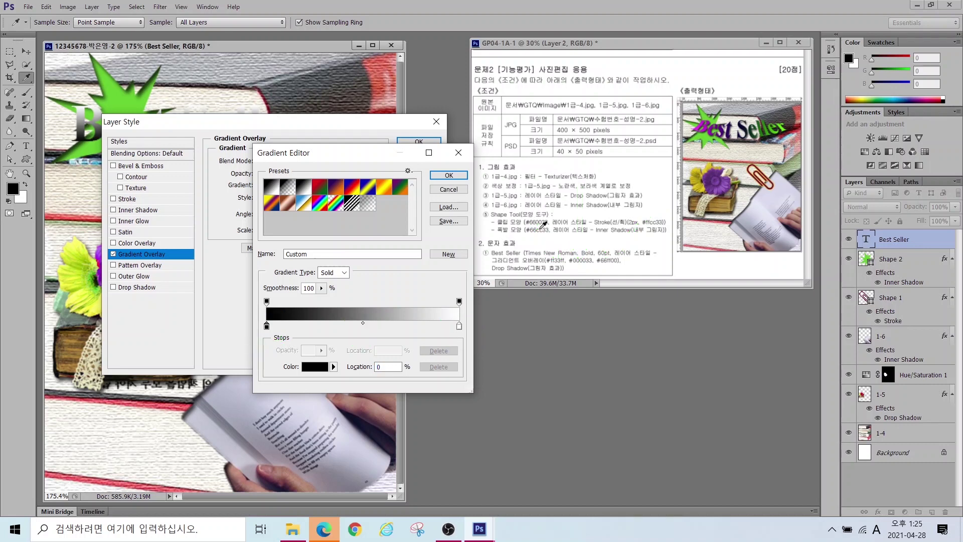
# Step: Build a three-stop gradient: #ff00ff, #000033 at about 48%, and #33ff00
pyautogui.click(359, 327)
pyautogui.doubleClick(267, 327)
pyautogui.click(533, 278)
pyautogui.write('ff00ff')
pyautogui.press('Return')
pyautogui.doubleClick(359, 327)
pyautogui.click(532, 278)
pyautogui.write('000033')
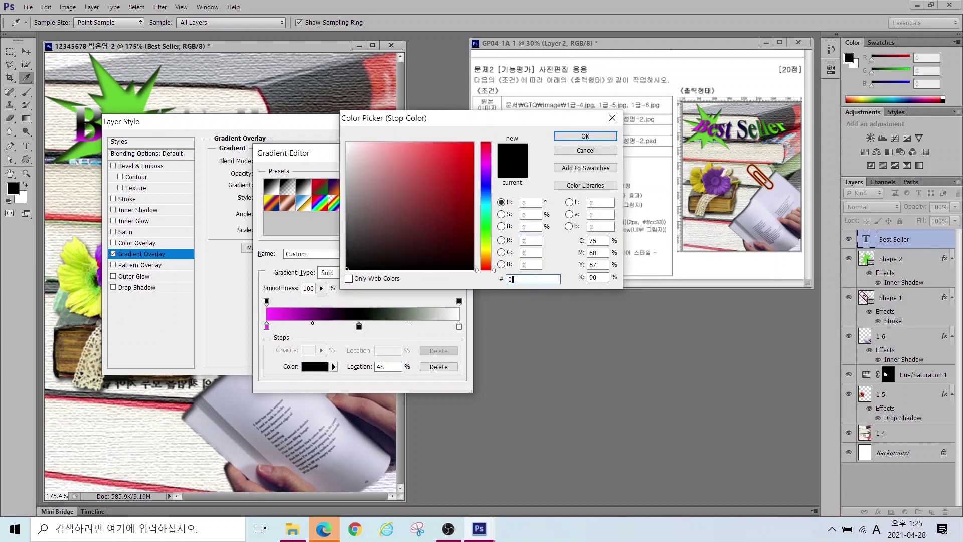
pyautogui.press('Return')
pyautogui.doubleClick(459, 327)
pyautogui.write('33ff00')
pyautogui.press('Return')
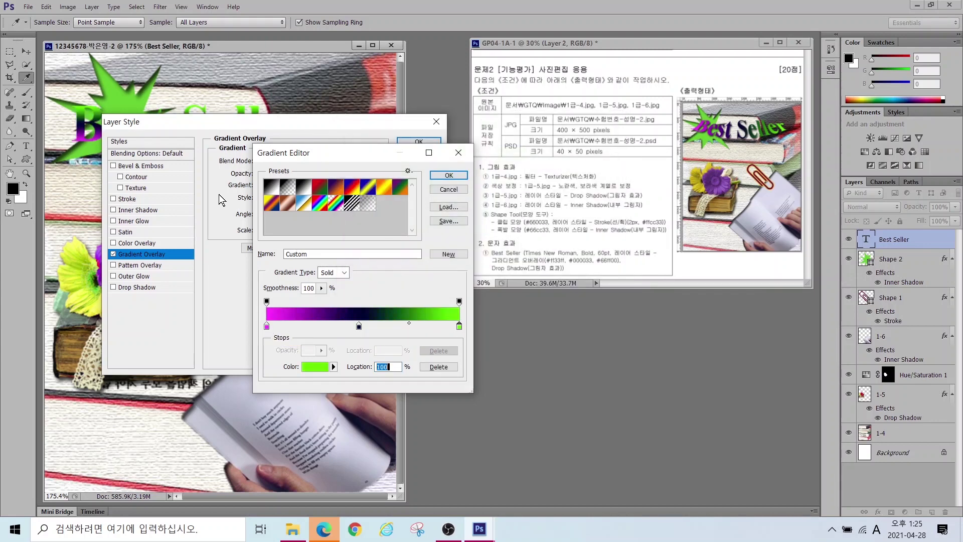
pyautogui.click(450, 173)
# Step: Set the gradient to run horizontally at angle 0 and apply the overlay
pyautogui.moveTo(365, 115); pyautogui.dragTo(551, 201)
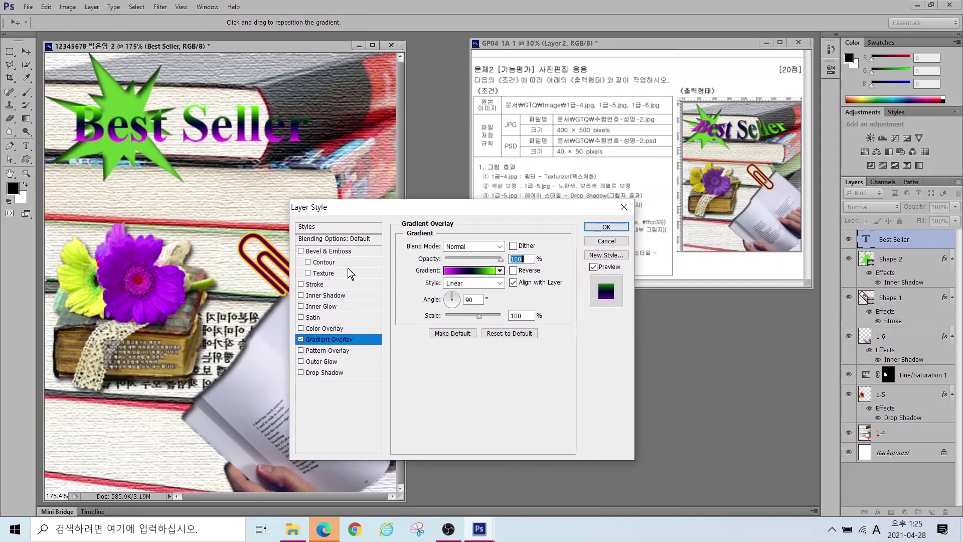
pyautogui.press('alt')
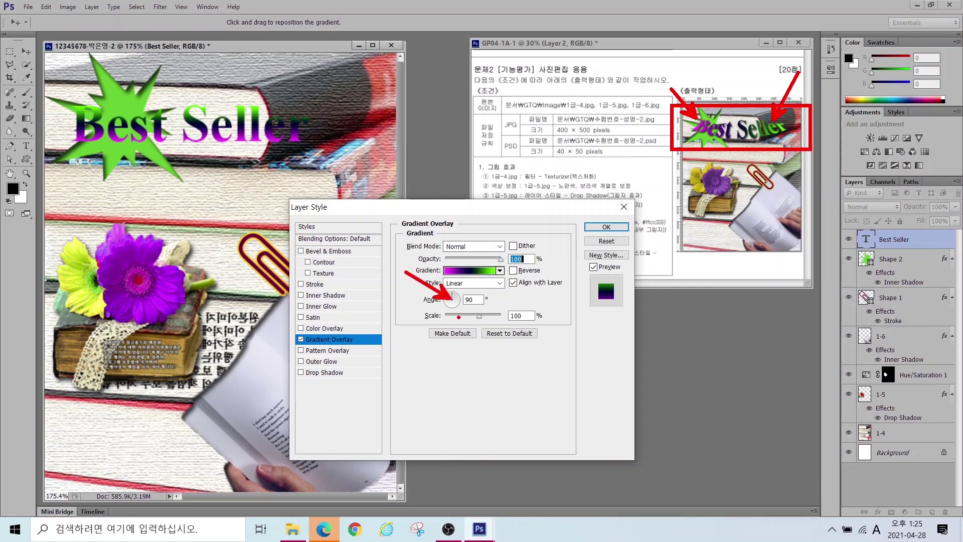
pyautogui.press('Escape')
pyautogui.moveTo(455, 299); pyautogui.dragTo(460, 299)
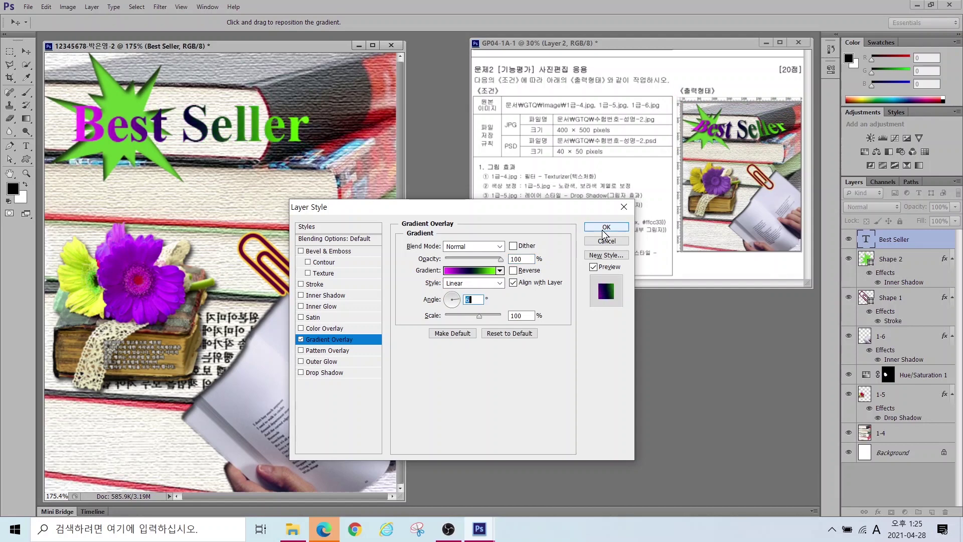
pyautogui.click(606, 228)
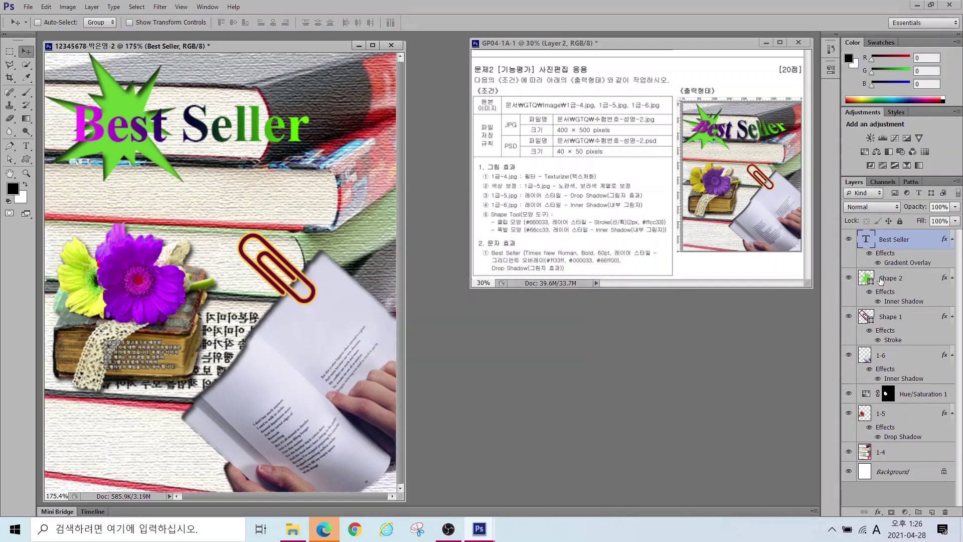
# Step: Add a default Drop Shadow to the Best Seller text
pyautogui.click(878, 513)
pyautogui.click(883, 503)
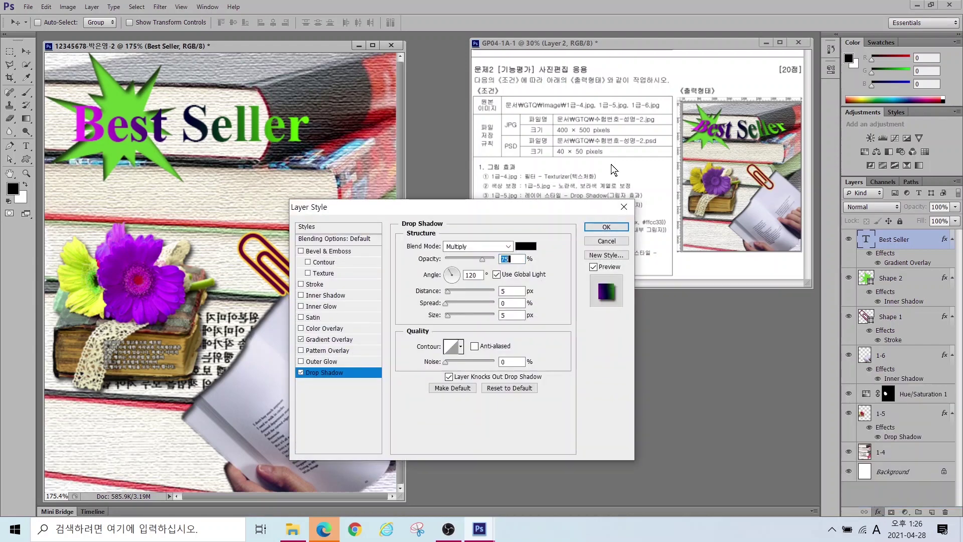
pyautogui.click(606, 227)
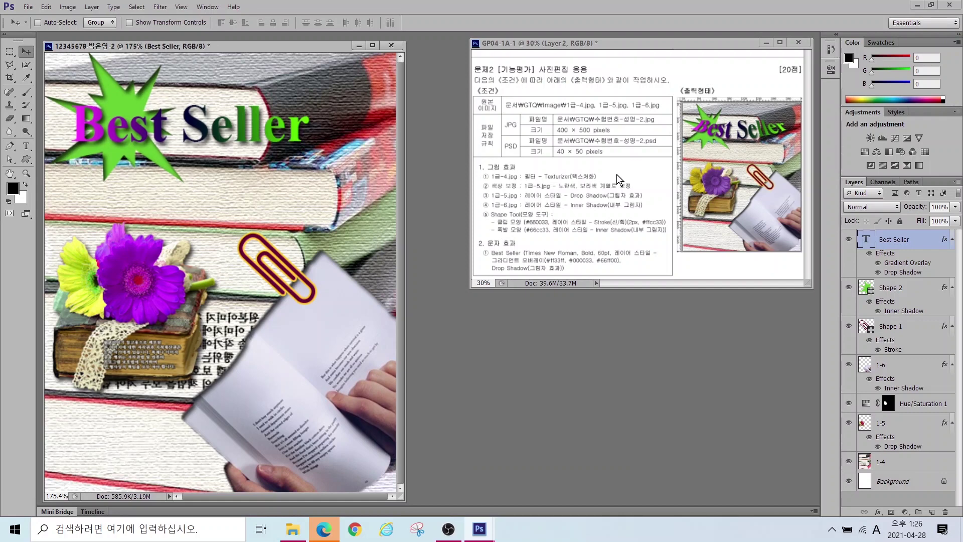
pyautogui.moveTo(692, 114)
pyautogui.mouseDown()
pyautogui.moveTo(794, 121)
pyautogui.moveTo(755, 155)
pyautogui.moveTo(708, 134)
pyautogui.mouseUp()
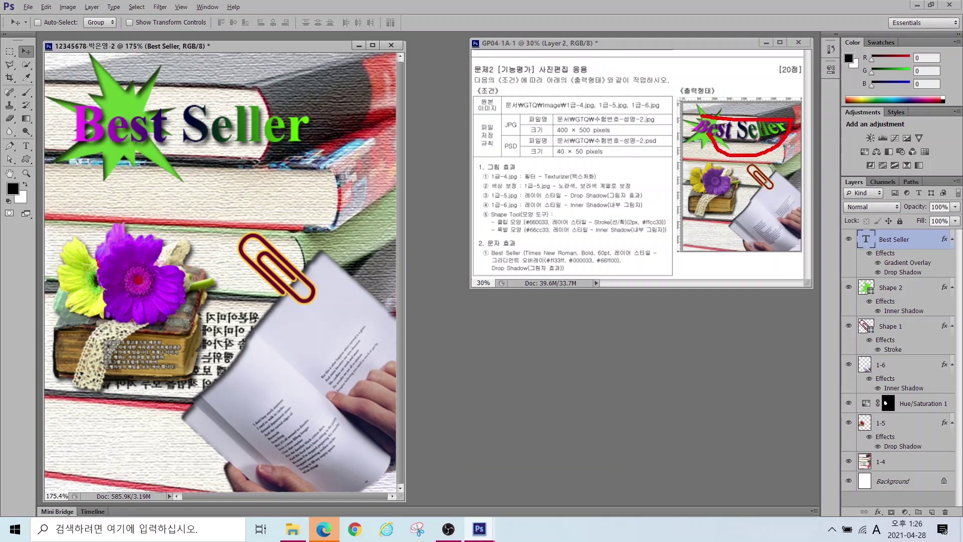
pyautogui.click(25, 147)
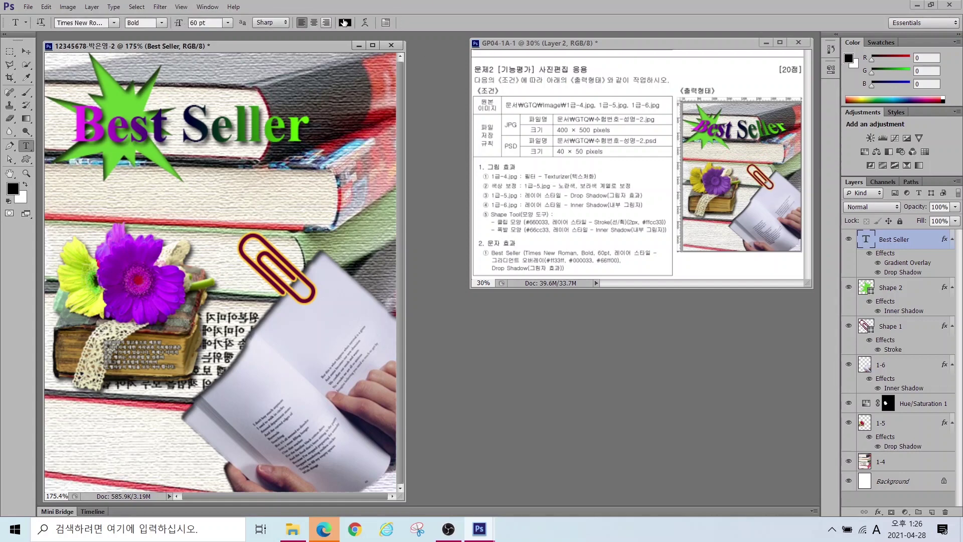
# Step: Warp 'Best Seller' with the Shell Lower style at +50% bend and commit it
pyautogui.click(365, 22)
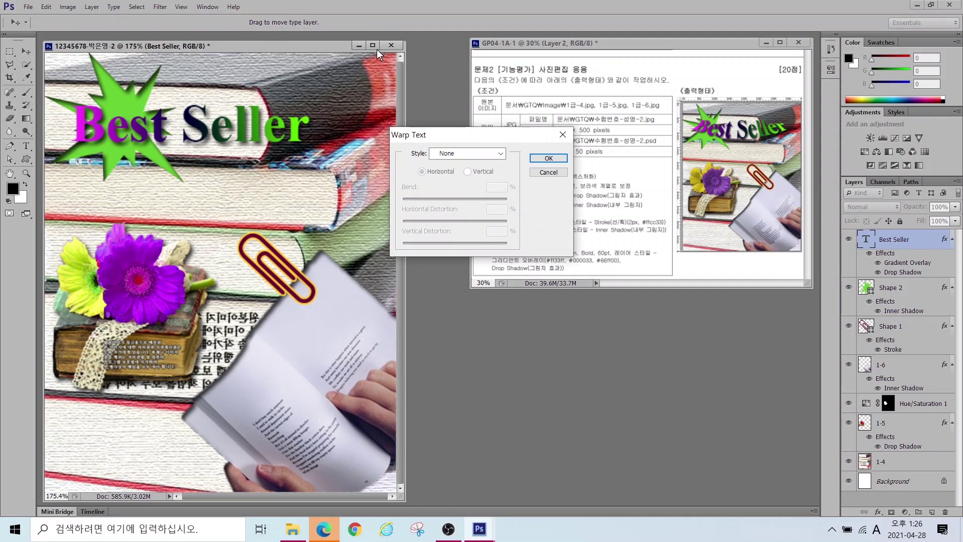
pyautogui.click(454, 156)
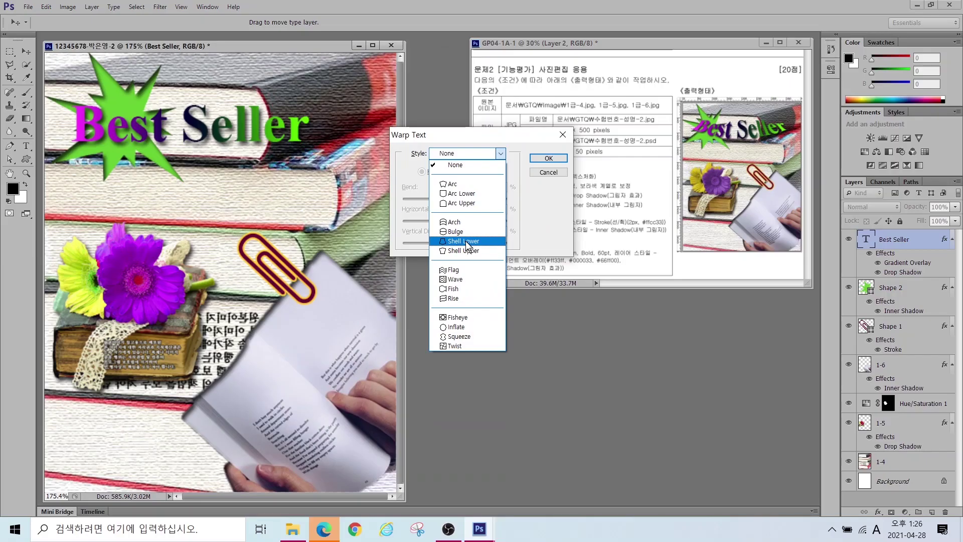
pyautogui.click(450, 194)
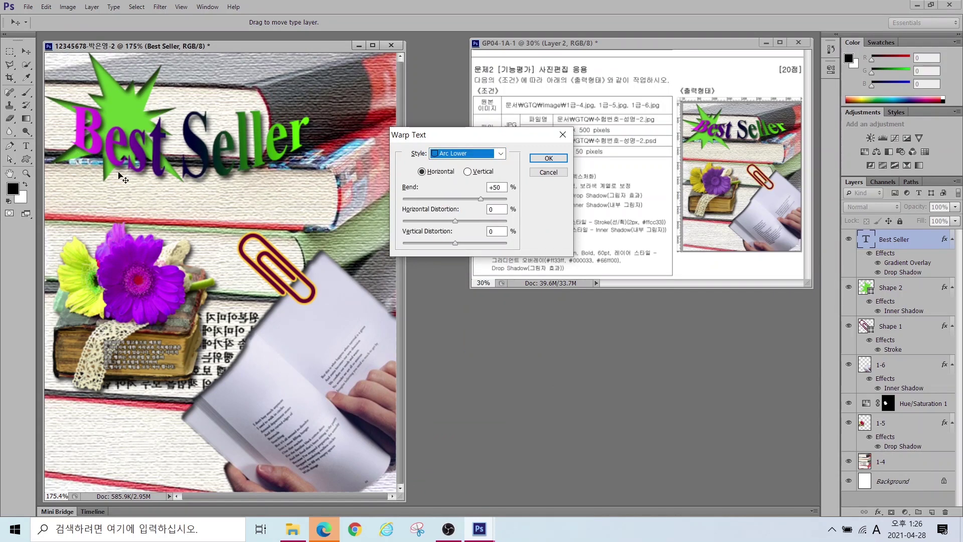
pyautogui.click(446, 159)
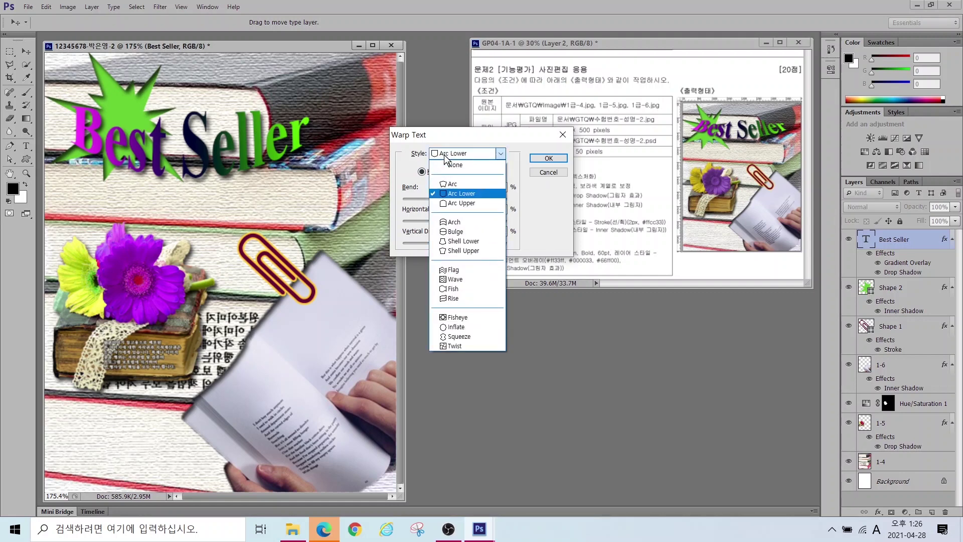
pyautogui.click(452, 242)
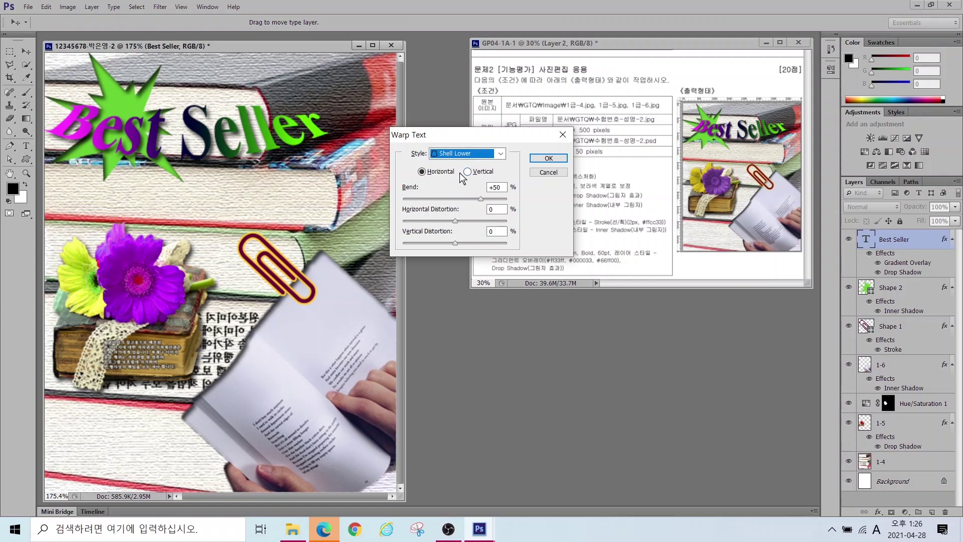
pyautogui.click(559, 158)
pyautogui.click(26, 51)
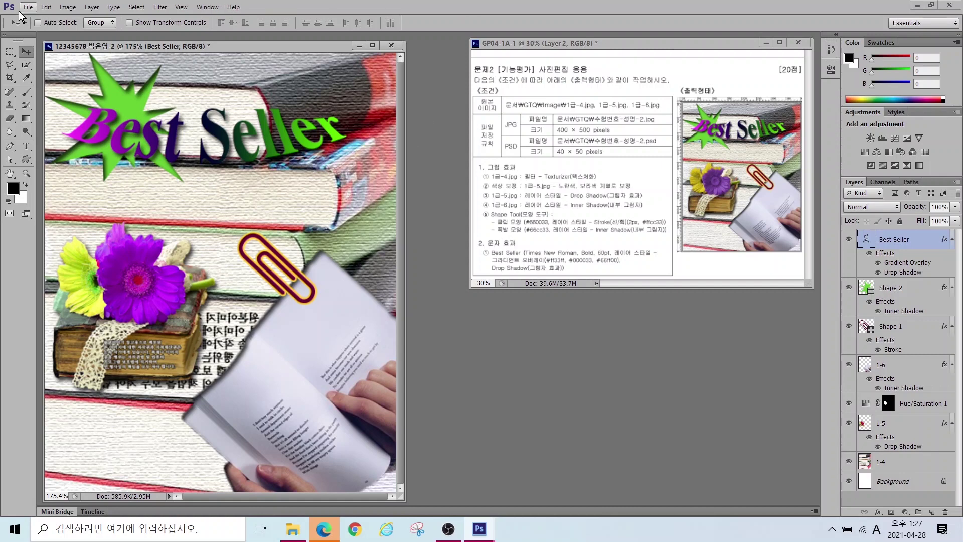
# Step: Save the composite as a JPEG in Documents > GTQ with default JPEG options
pyautogui.click(29, 7)
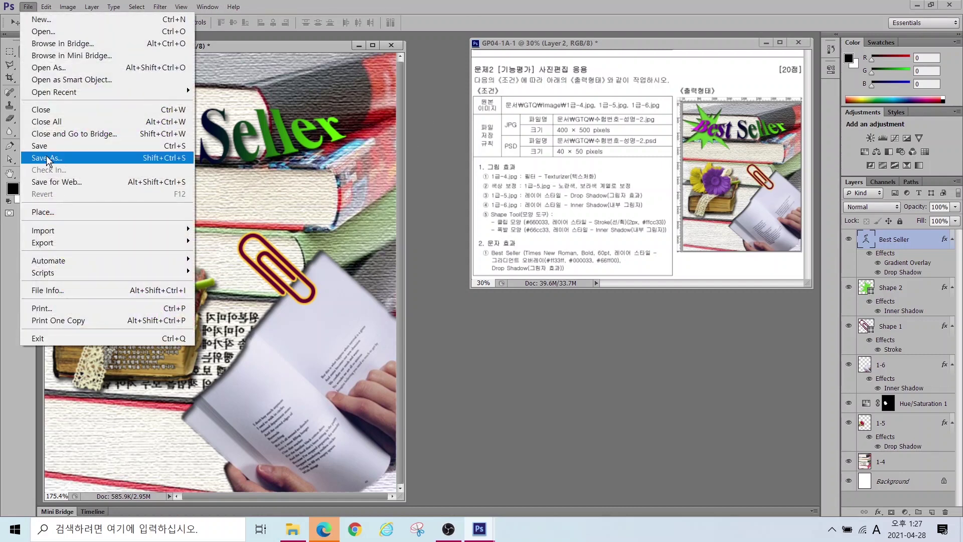
pyautogui.click(50, 158)
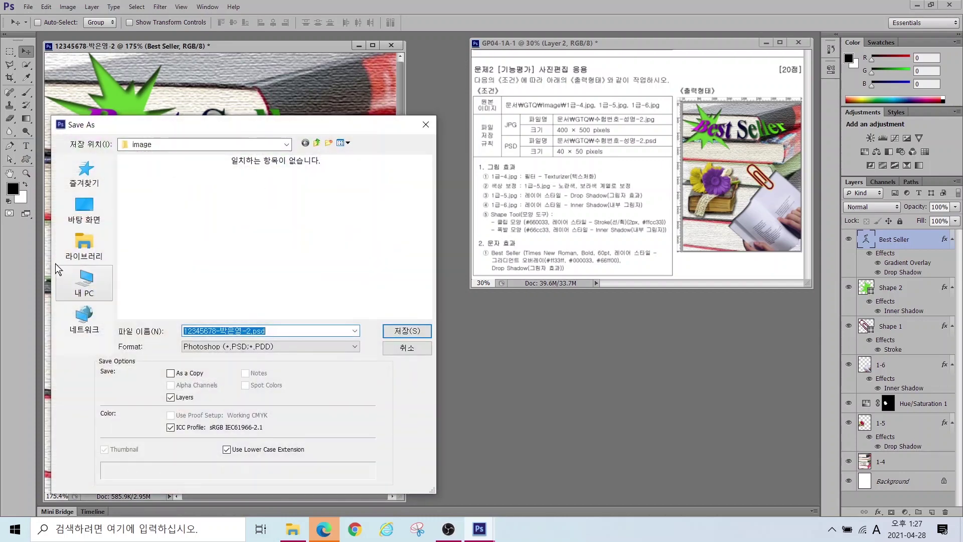
pyautogui.click(75, 244)
pyautogui.doubleClick(181, 178)
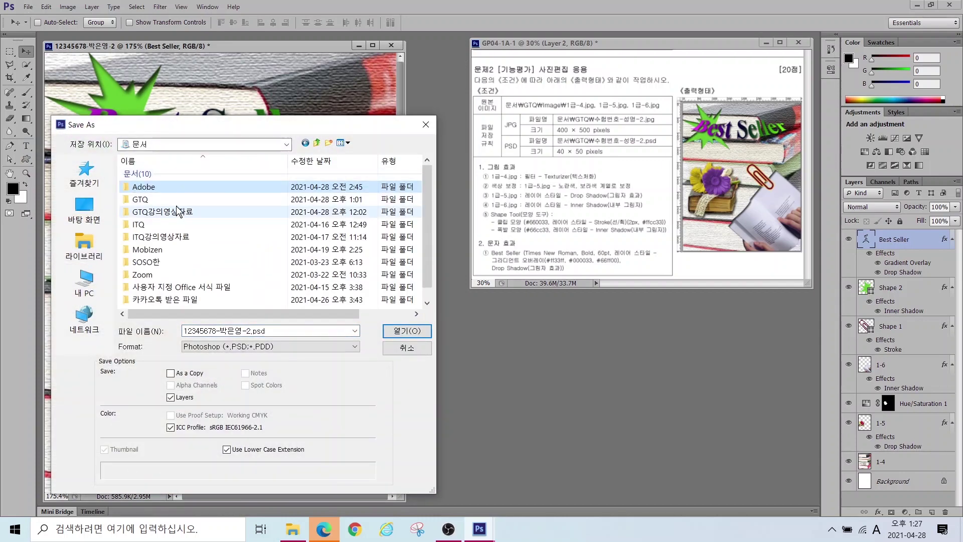
pyautogui.doubleClick(176, 199)
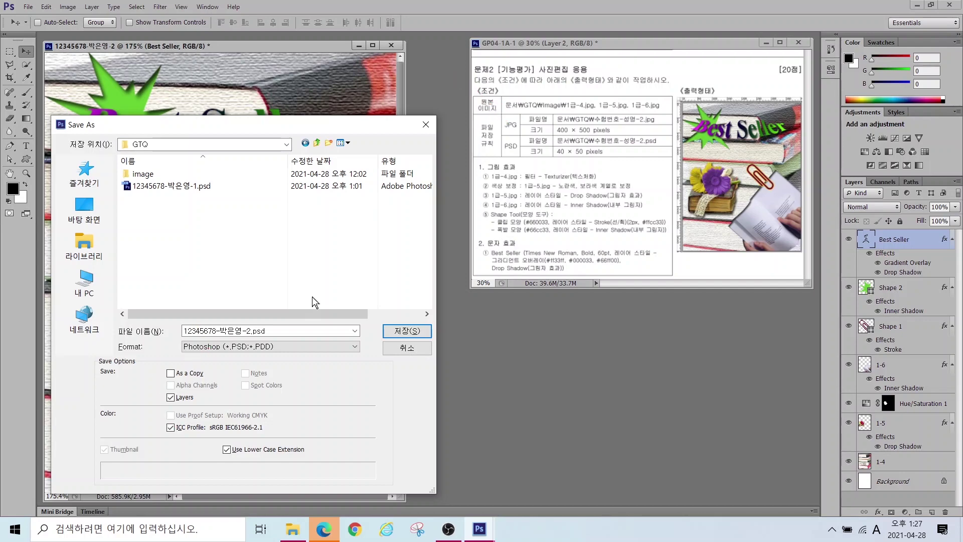
pyautogui.click(219, 347)
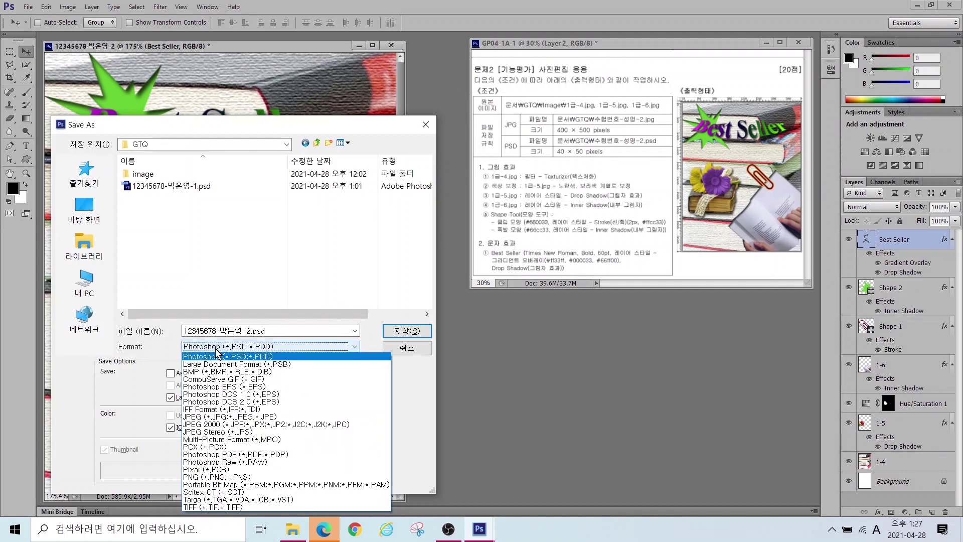
pyautogui.click(198, 420)
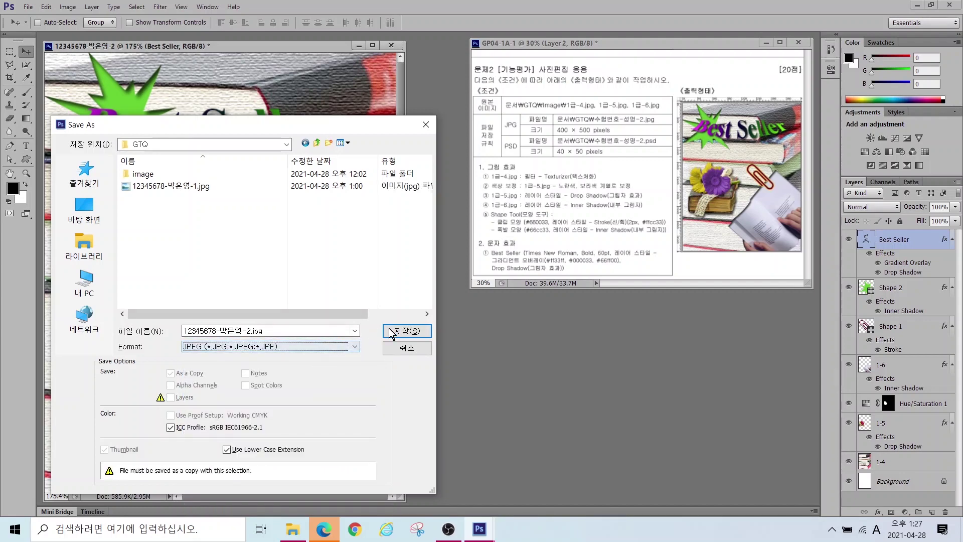
pyautogui.click(390, 331)
pyautogui.press('Return')
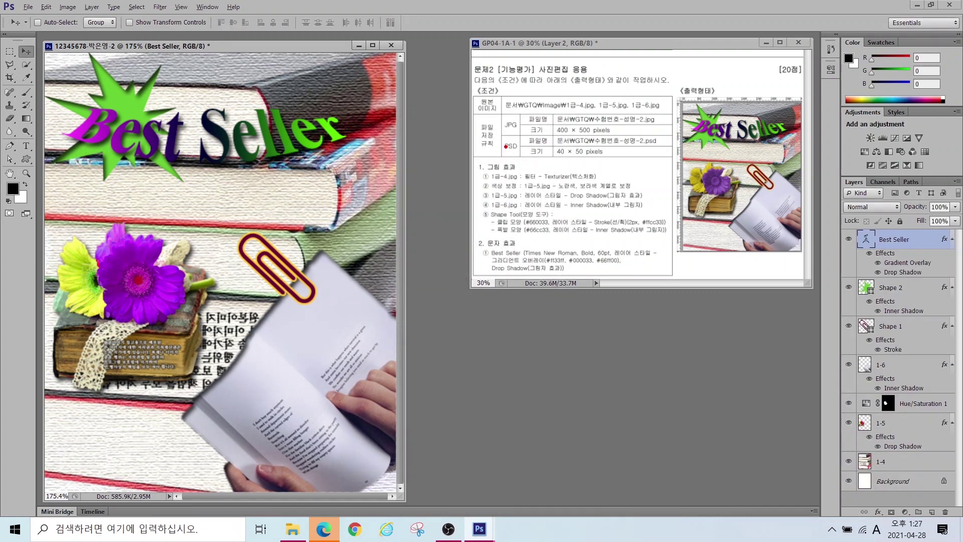
pyautogui.moveTo(542, 144); pyautogui.dragTo(620, 165)
pyautogui.moveTo(504, 153); pyautogui.dragTo(416, 234)
# Step: Resize the image to 40 × 50 pixels
pyautogui.click(67, 7)
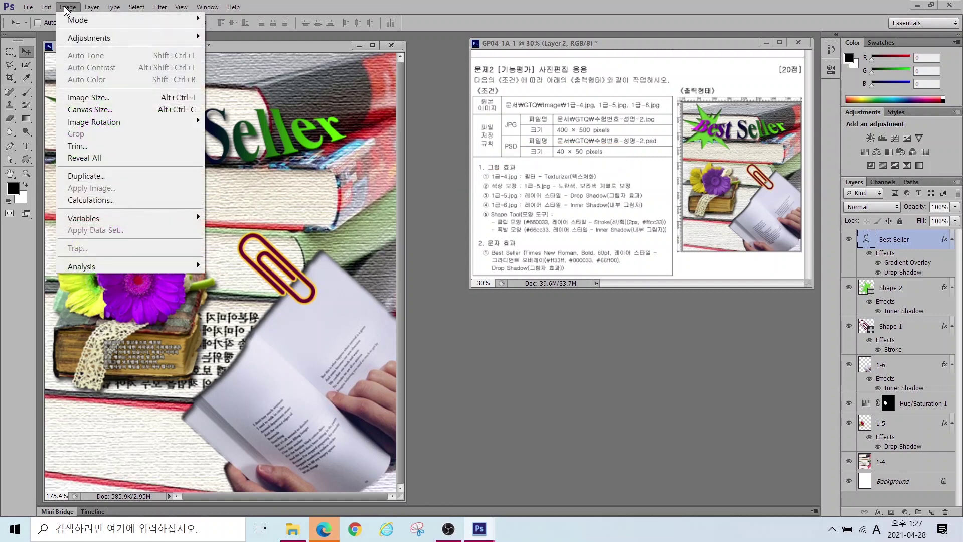
pyautogui.click(77, 98)
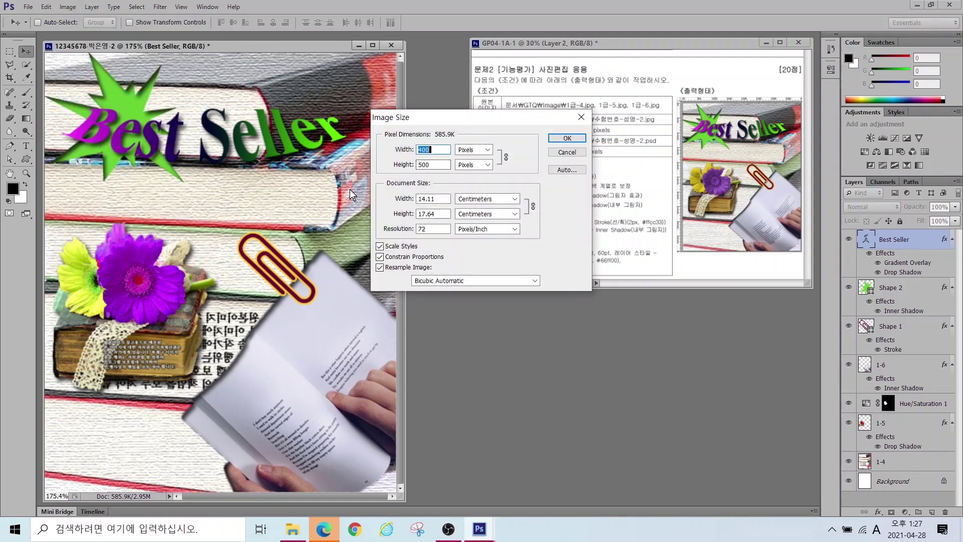
pyautogui.write('40')
pyautogui.click(567, 138)
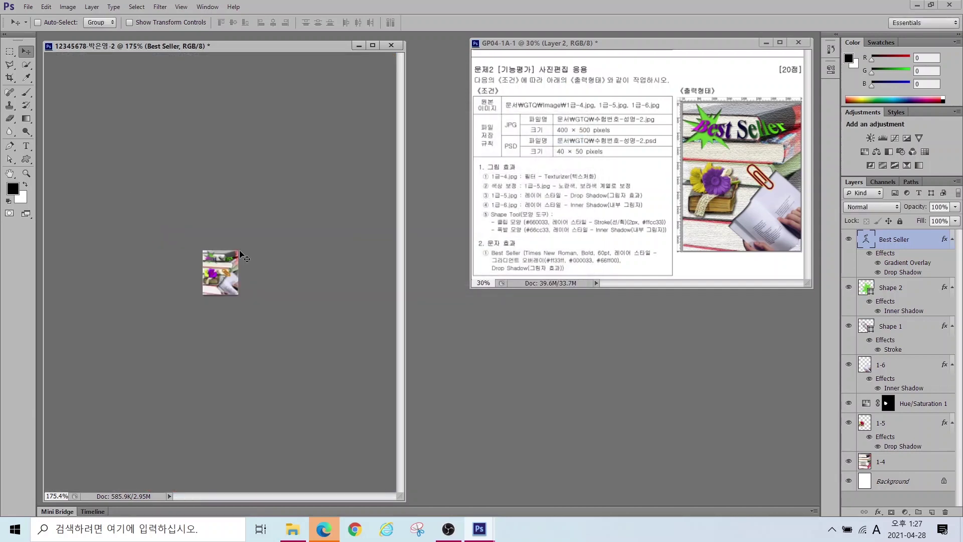
# Step: Save the small version as a PSD in Documents > GTQ, accepting the format options
pyautogui.click(34, 6)
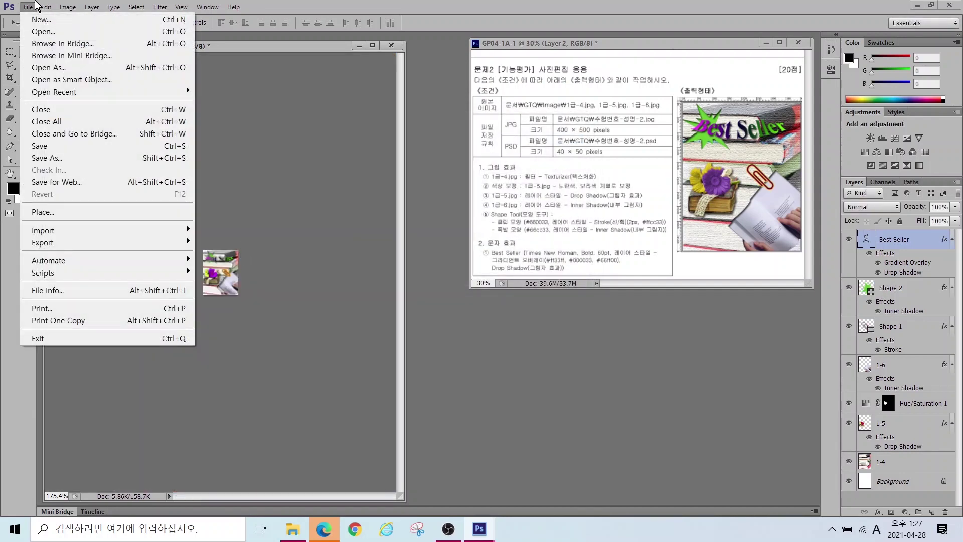
pyautogui.click(45, 158)
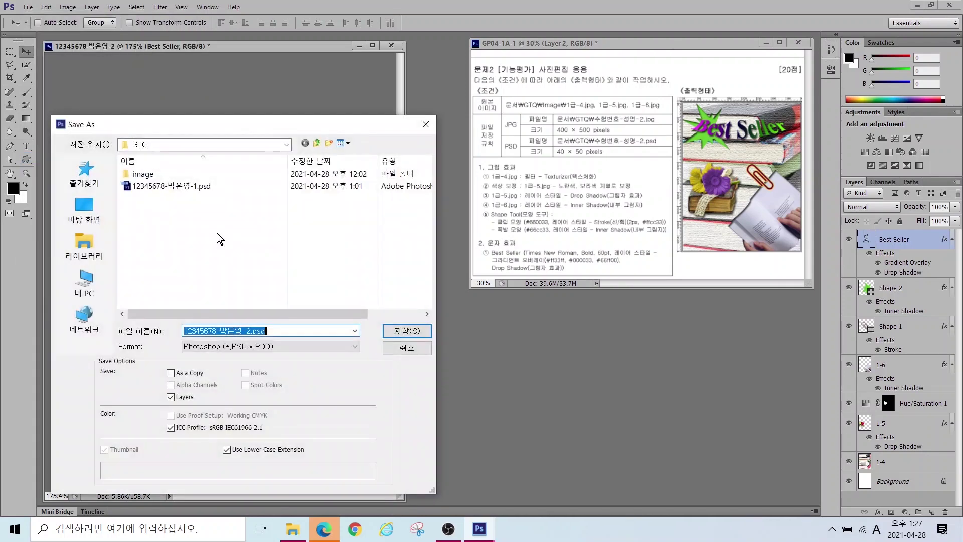
pyautogui.click(84, 244)
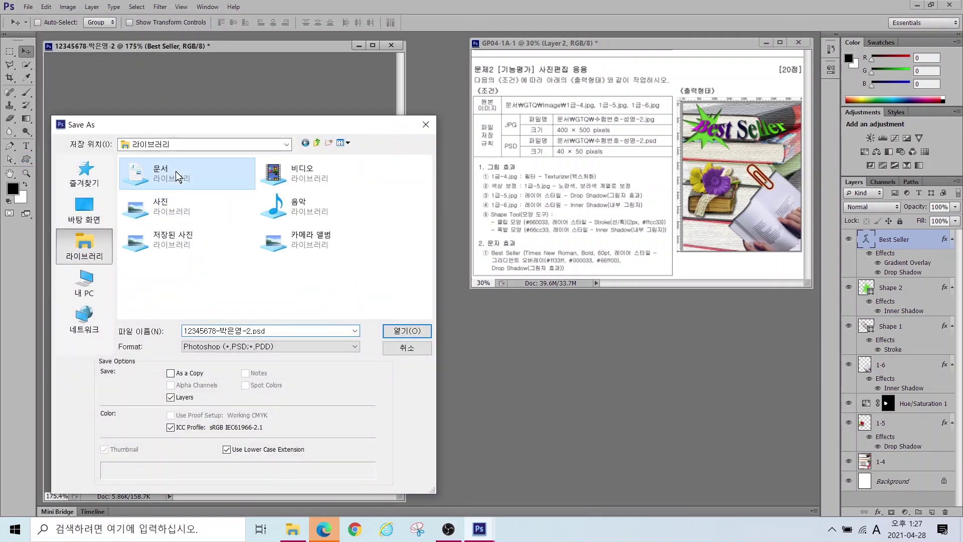
pyautogui.doubleClick(182, 180)
pyautogui.doubleClick(167, 196)
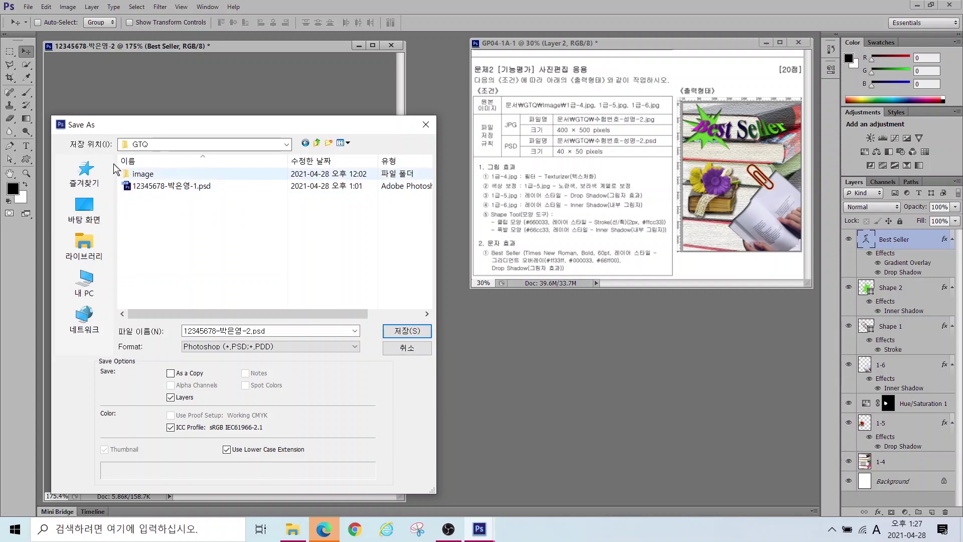
pyautogui.press('ctrl')
pyautogui.click(410, 332)
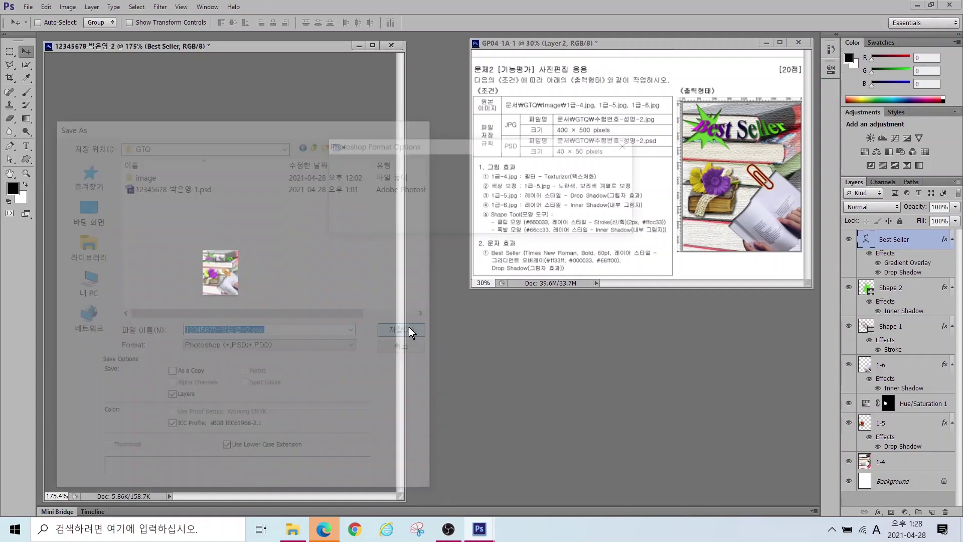
pyautogui.click(608, 165)
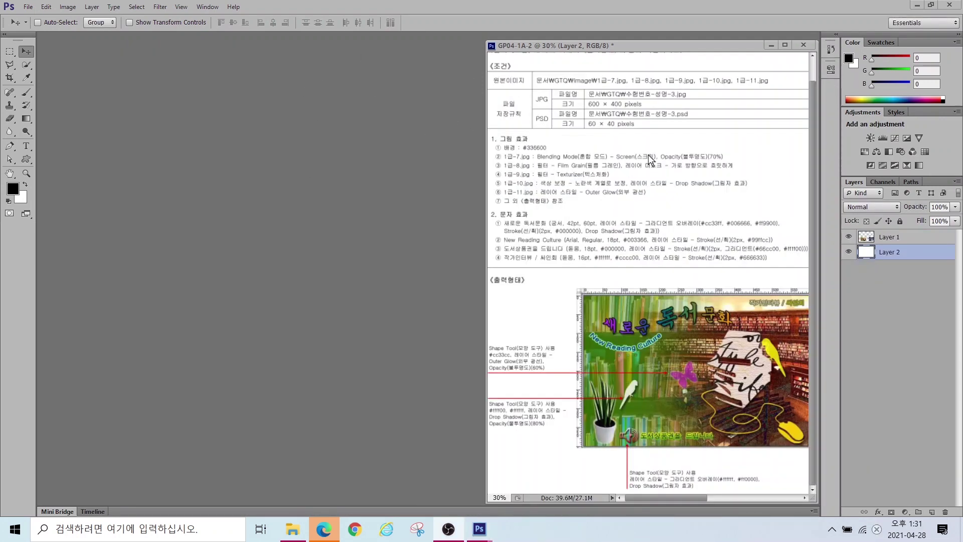
# Step: Create a 600 × 400 pixel document named with the candidate's ID and name plus '-3'
pyautogui.click(31, 7)
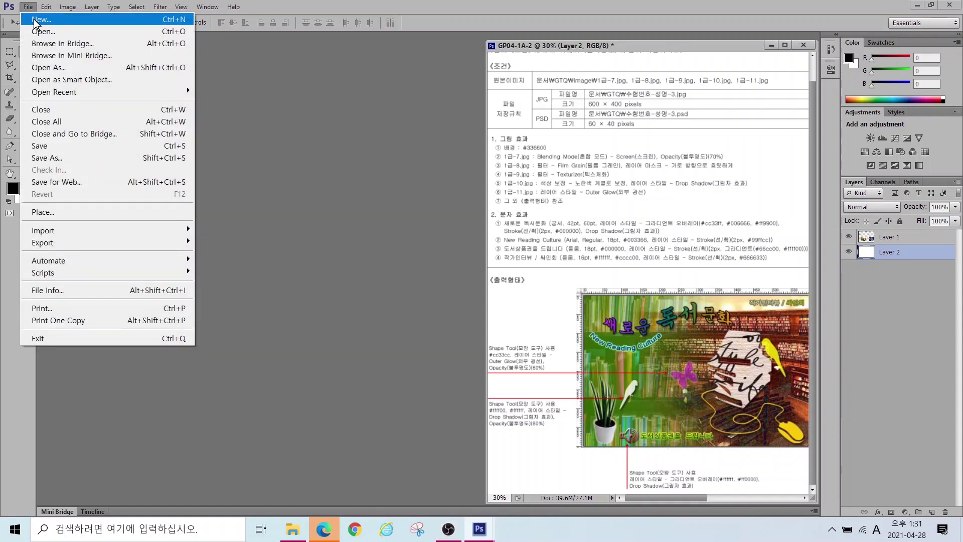
pyautogui.click(36, 19)
pyautogui.write('12')
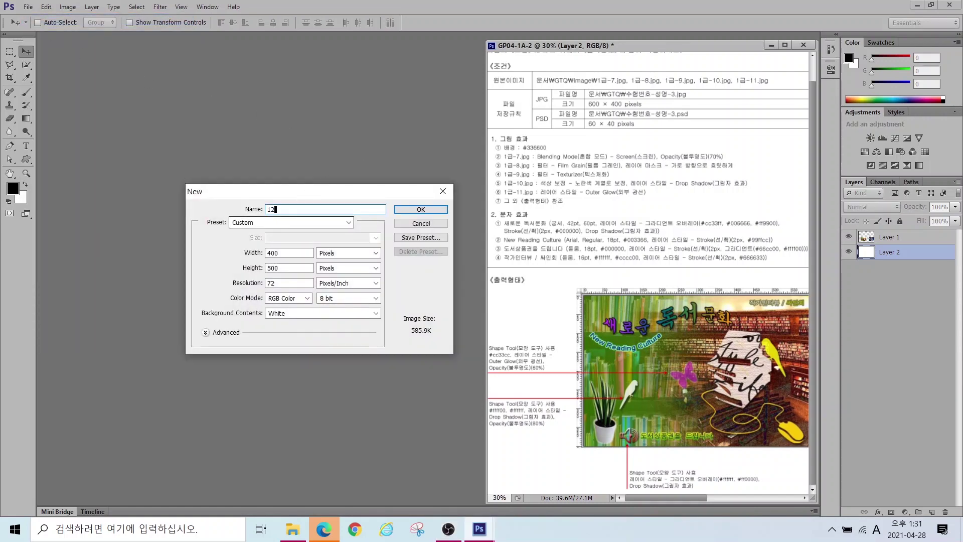
pyautogui.write('345678-')
pyautogui.press('Hangul')
pyautogui.press('Tab')
pyautogui.write('600')
pyautogui.press('Tab')
pyautogui.write('400')
pyautogui.press('alt')
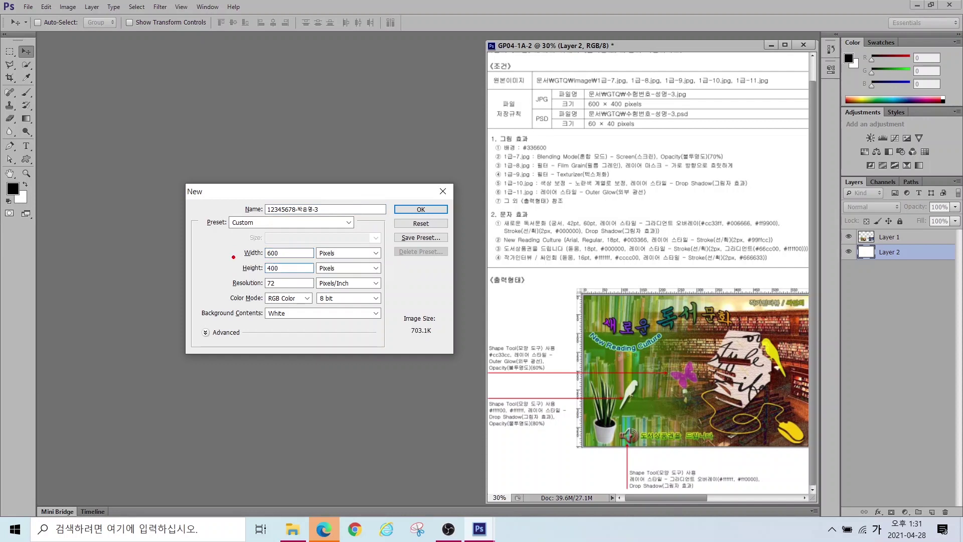
pyautogui.moveTo(246, 276); pyautogui.dragTo(326, 314)
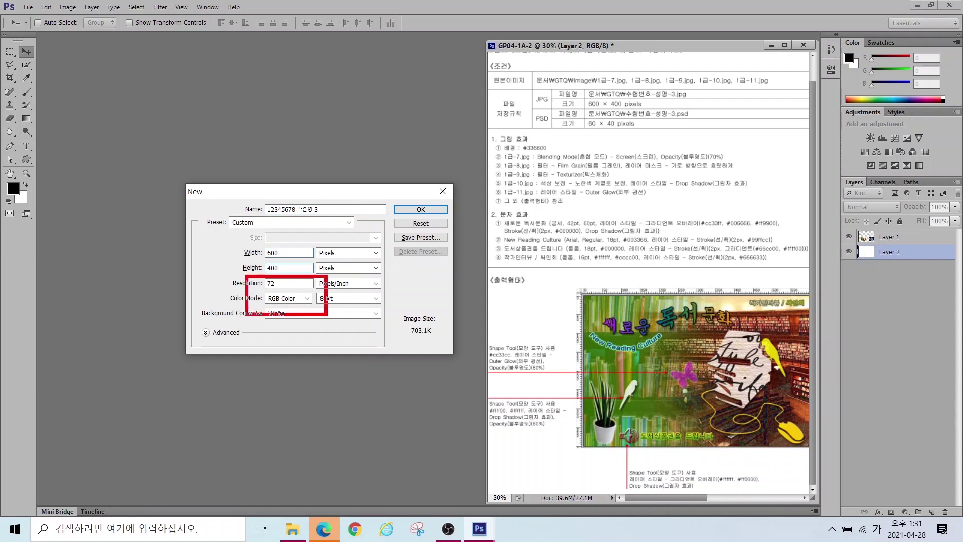
pyautogui.moveTo(311, 244); pyautogui.dragTo(375, 284)
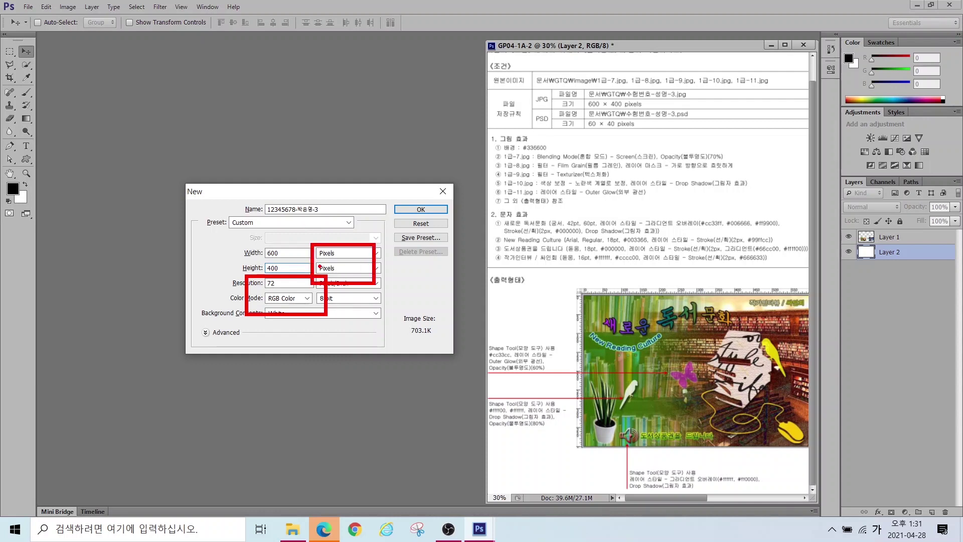
pyautogui.press('Escape')
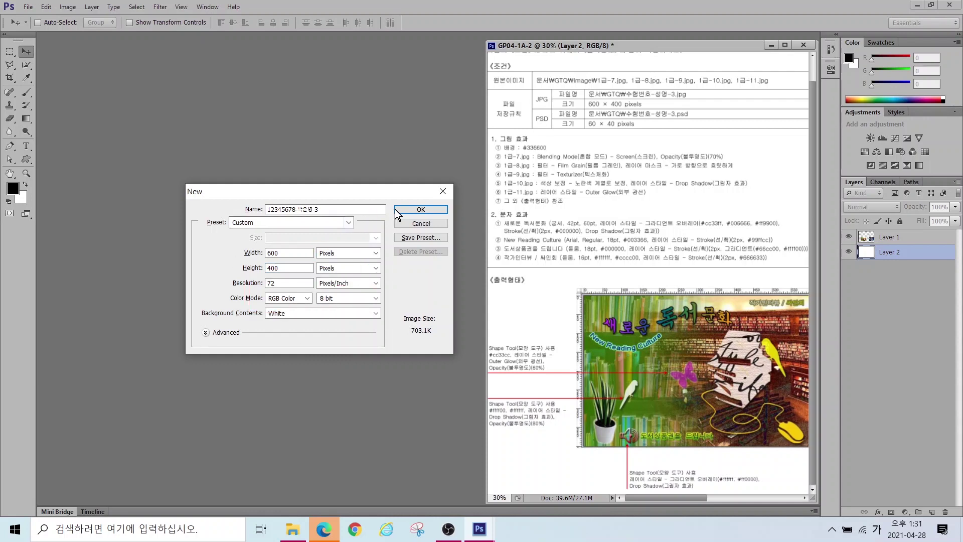
pyautogui.click(421, 210)
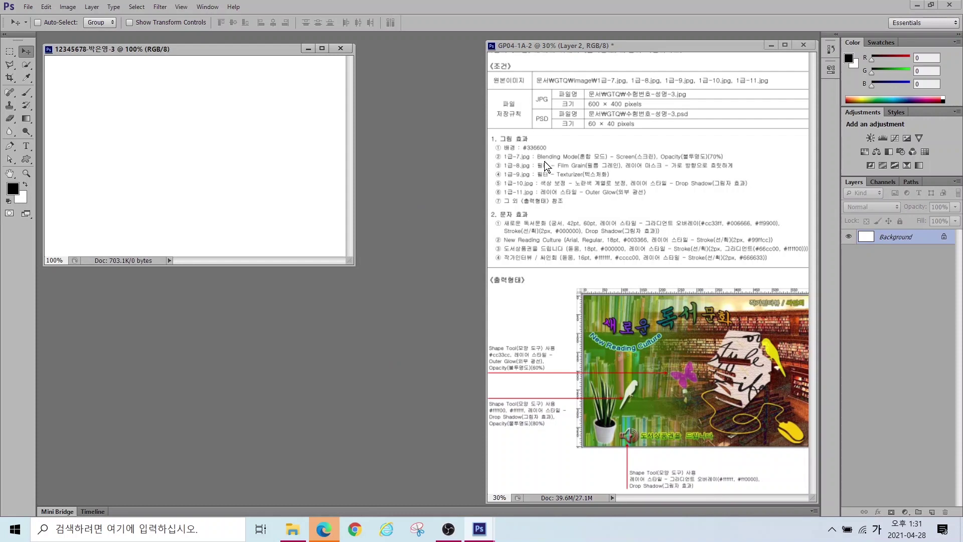
# Step: Set the foreground colour to dark green #336600
pyautogui.moveTo(515, 137); pyautogui.dragTo(579, 160)
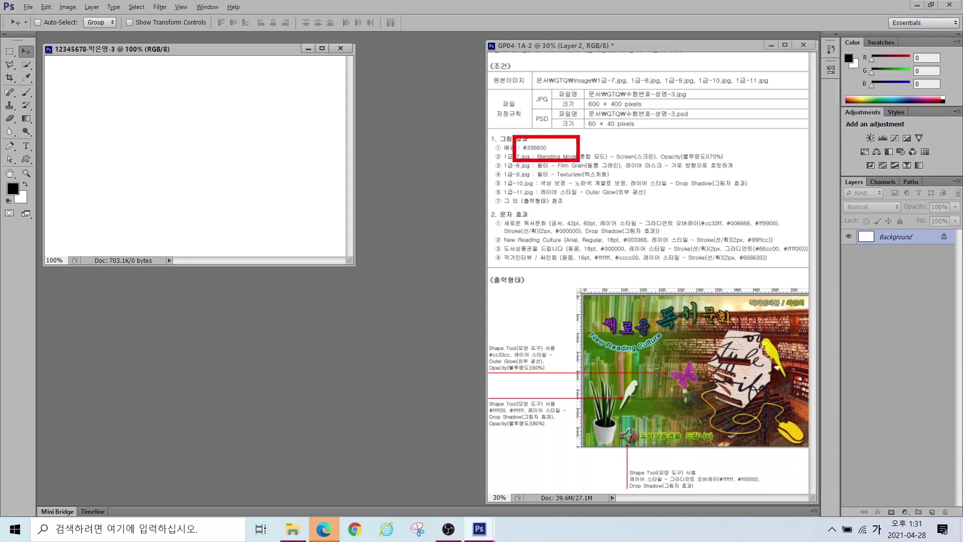
pyautogui.moveTo(17, 194); pyautogui.dragTo(97, 236)
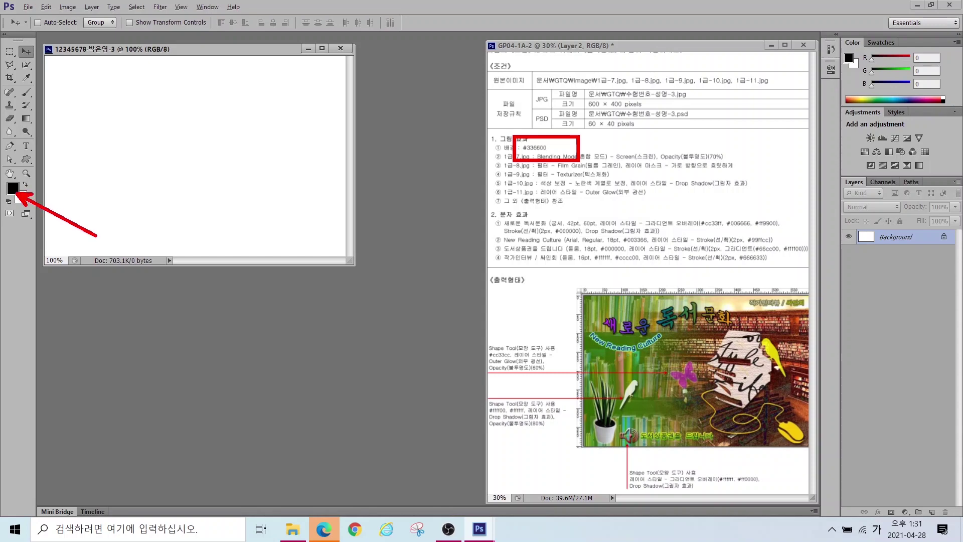
pyautogui.press('Escape')
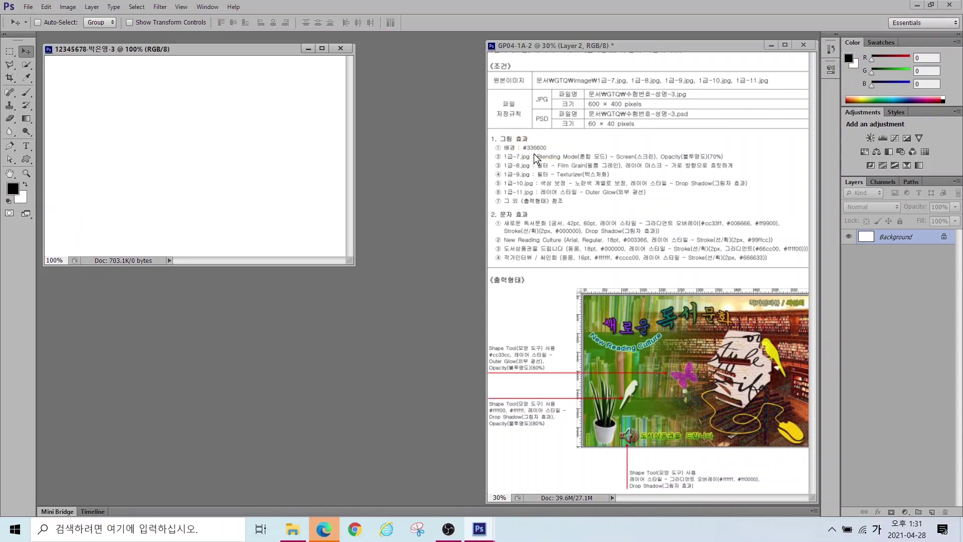
pyautogui.click(14, 189)
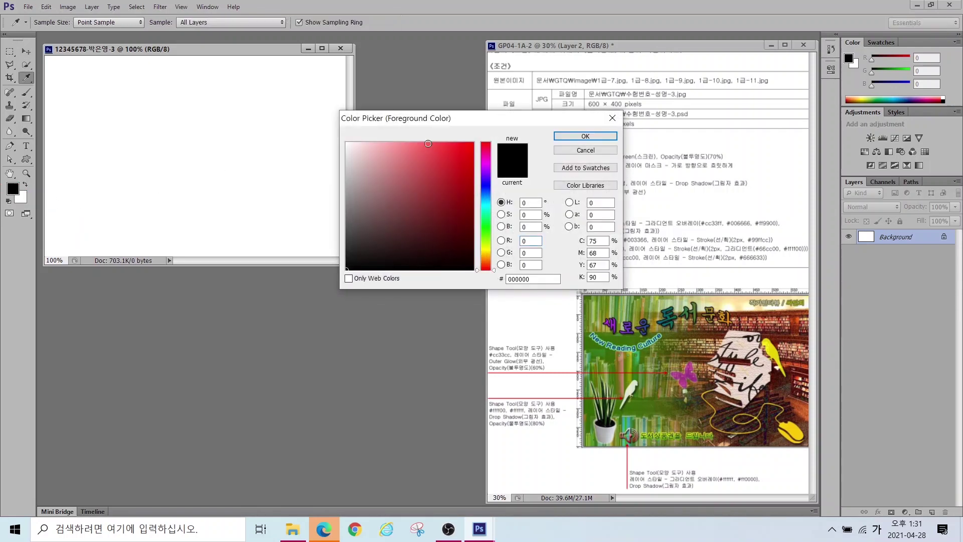
pyautogui.moveTo(389, 117); pyautogui.dragTo(266, 138)
pyautogui.click(405, 300)
pyautogui.write('336600')
pyautogui.press('Return')
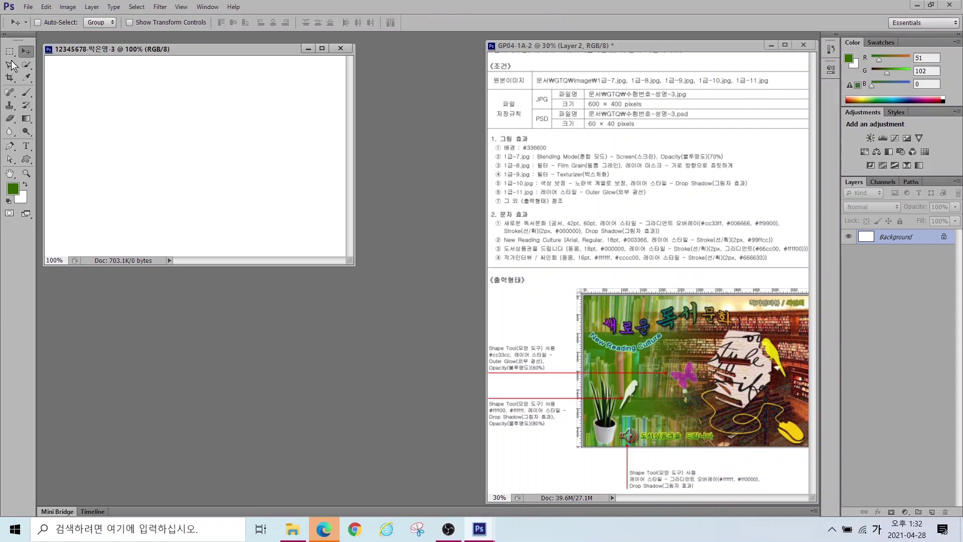
# Step: Fill the document with the foreground colour at 100% opacity
pyautogui.click(46, 7)
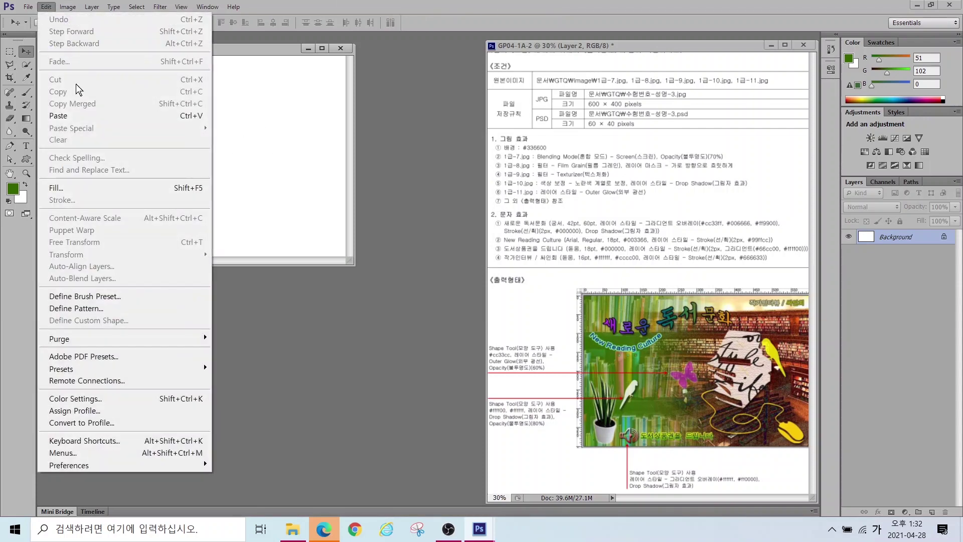
pyautogui.click(79, 187)
pyautogui.click(446, 167)
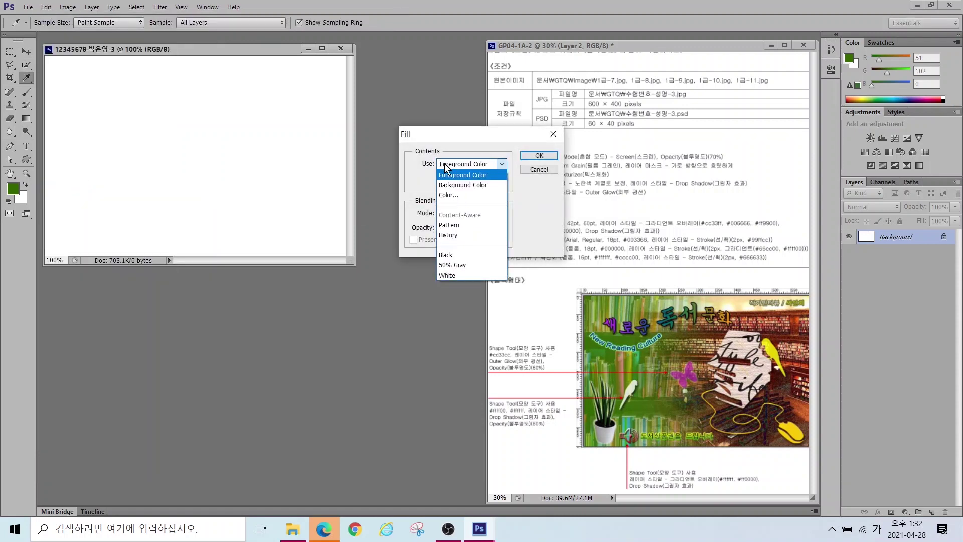
pyautogui.click(450, 174)
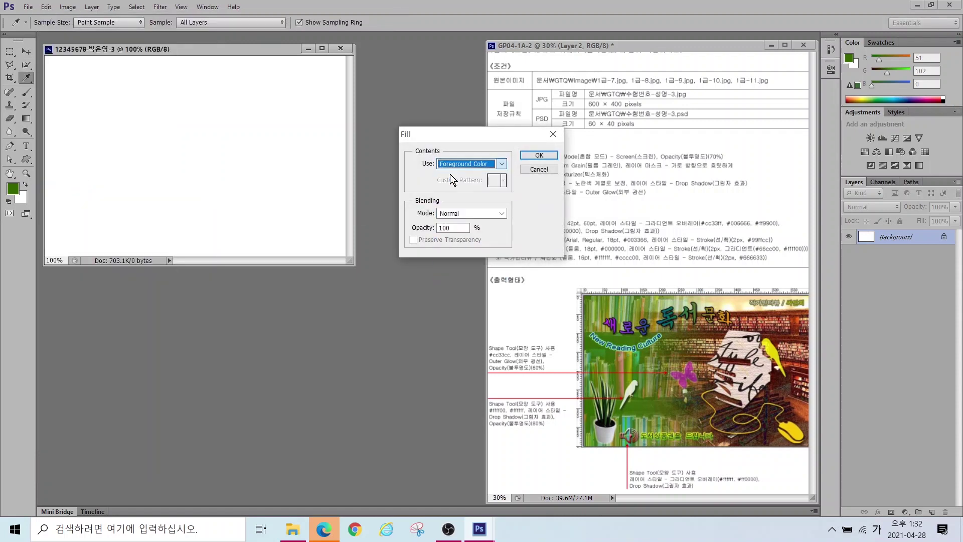
pyautogui.click(529, 156)
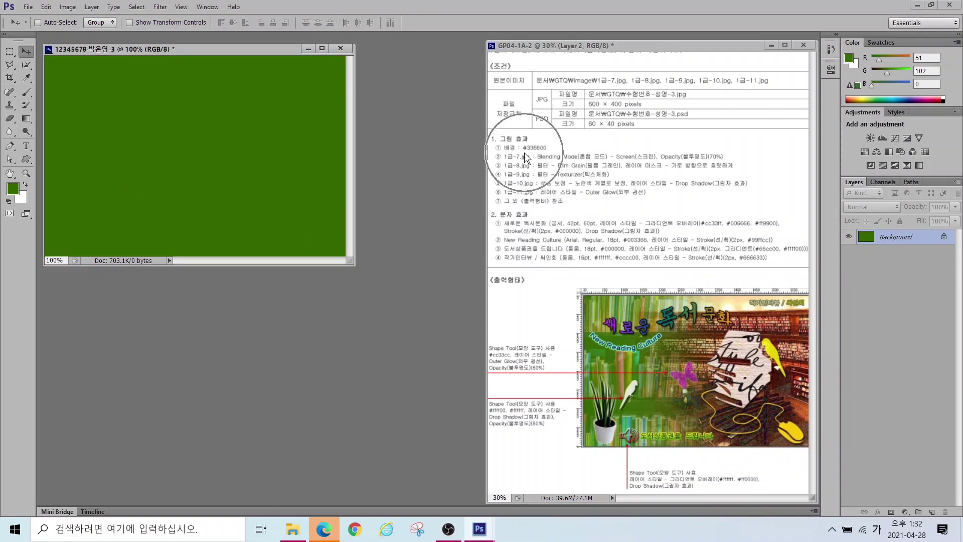
# Step: Open the bookshelf image 1급-7.jpg from Documents > GTQ > image
pyautogui.doubleClick(312, 312)
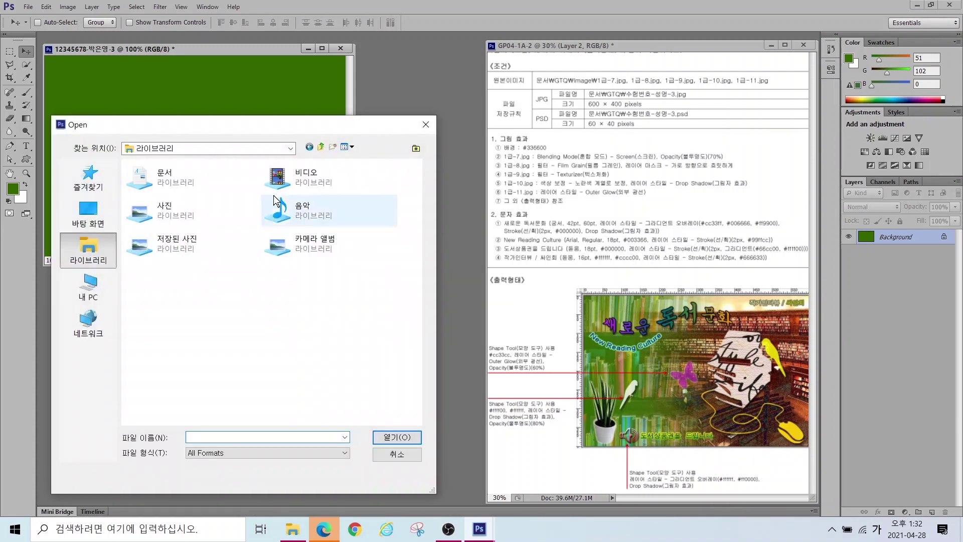
pyautogui.doubleClick(179, 168)
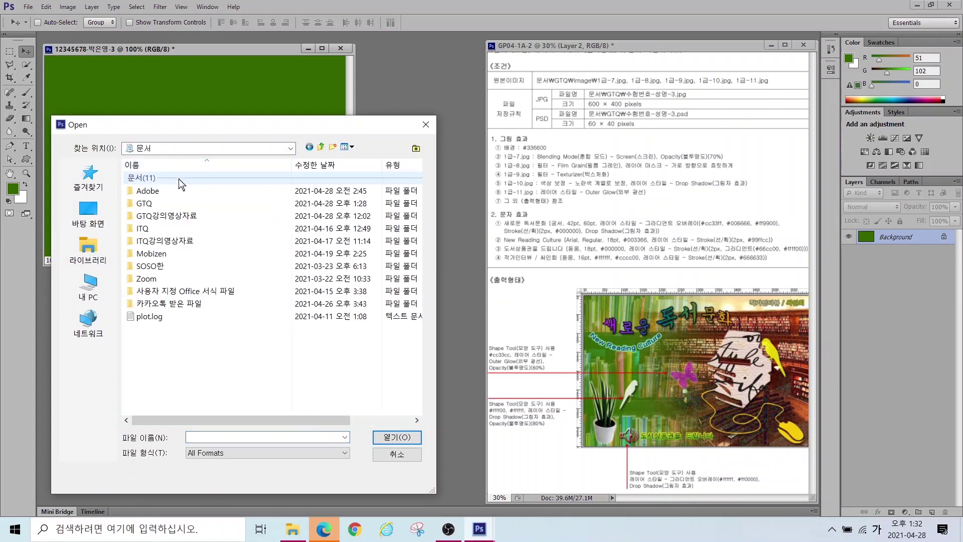
pyautogui.doubleClick(147, 204)
pyautogui.doubleClick(150, 178)
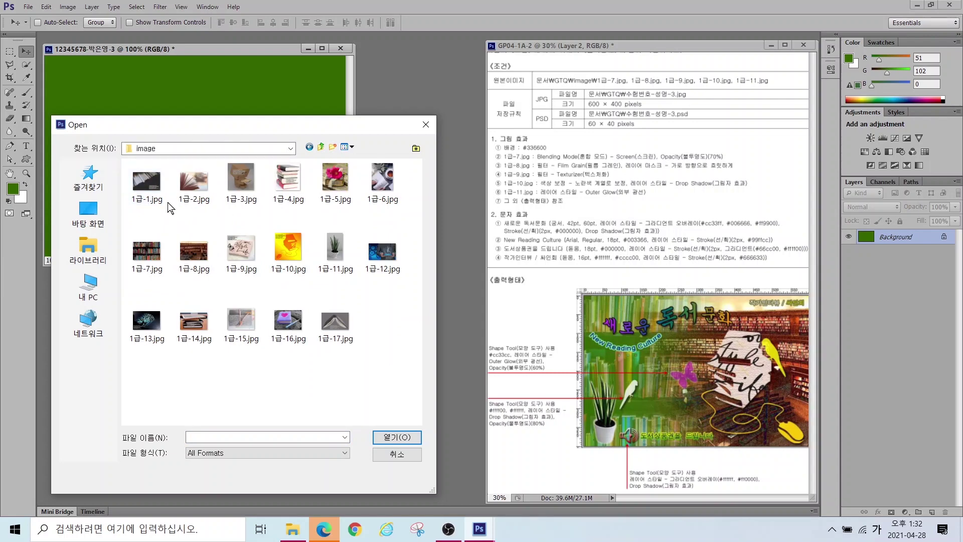
pyautogui.doubleClick(149, 252)
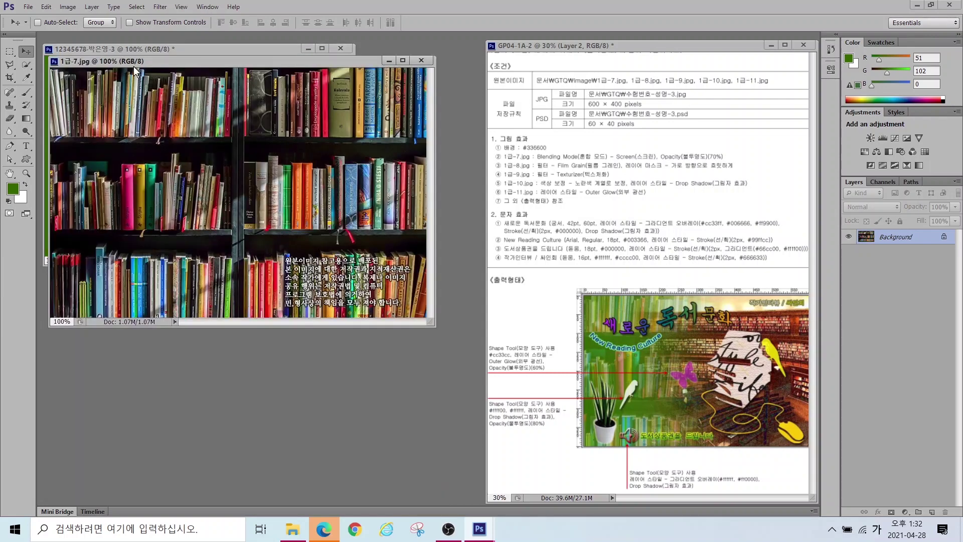
pyautogui.moveTo(129, 49); pyautogui.dragTo(177, 120)
# Step: Show rulers on the green Problem 3 document
pyautogui.click(169, 50)
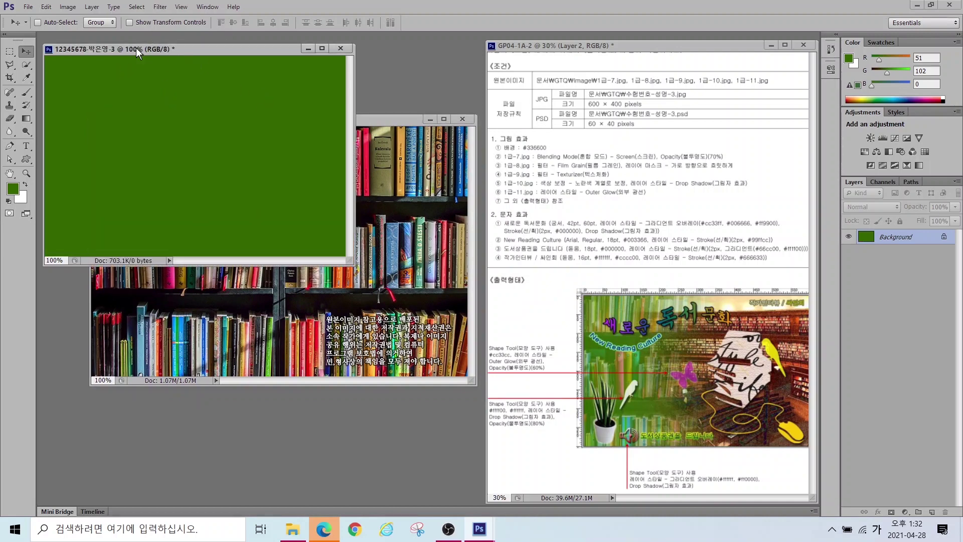
pyautogui.click(181, 7)
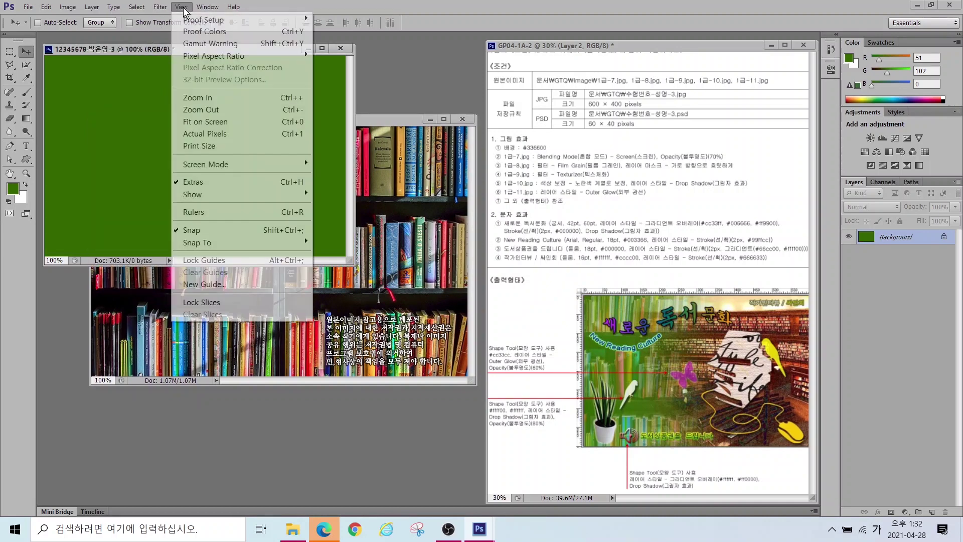
pyautogui.click(190, 213)
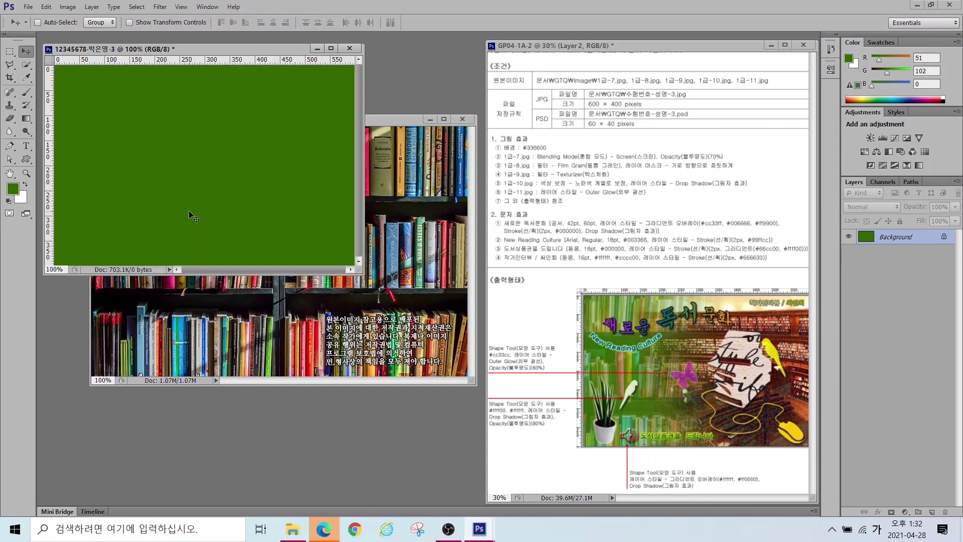
pyautogui.click(391, 120)
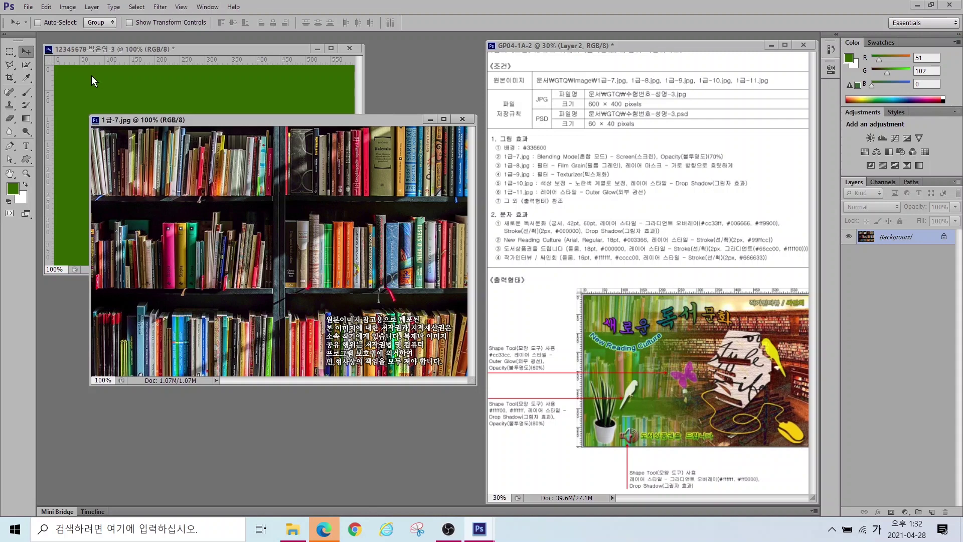
# Step: Resize 1급-7.jpg to width 600 and height 400, giving 602 × 400 pixels
pyautogui.click(69, 7)
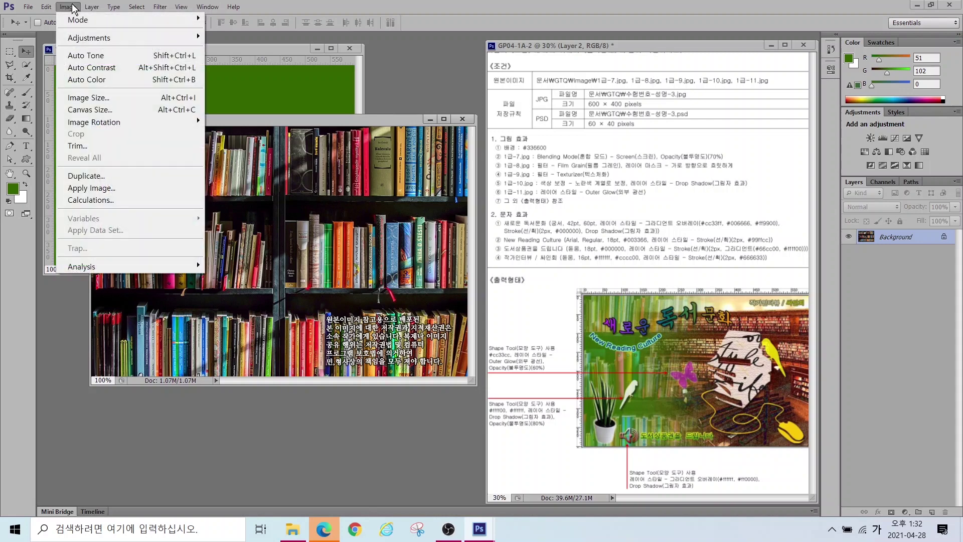
pyautogui.click(95, 95)
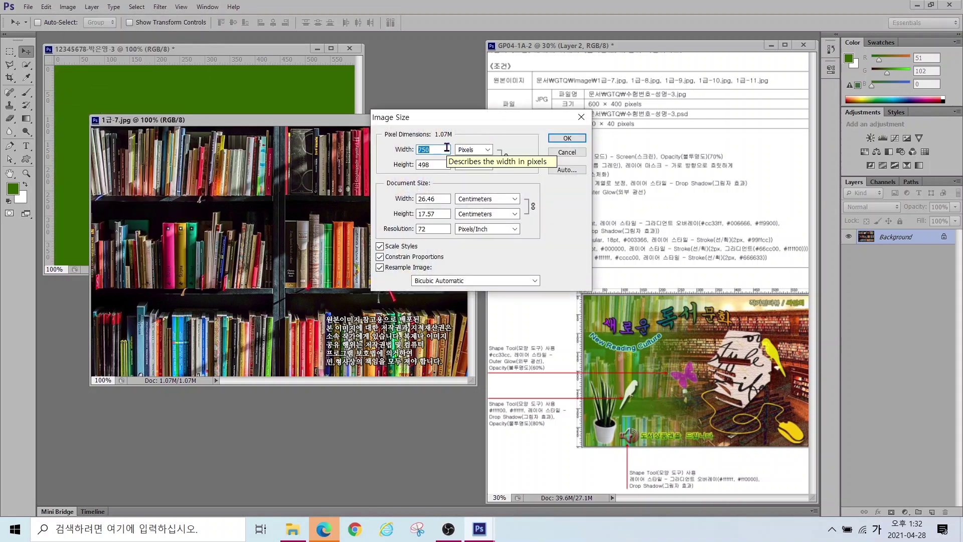
pyautogui.write('600')
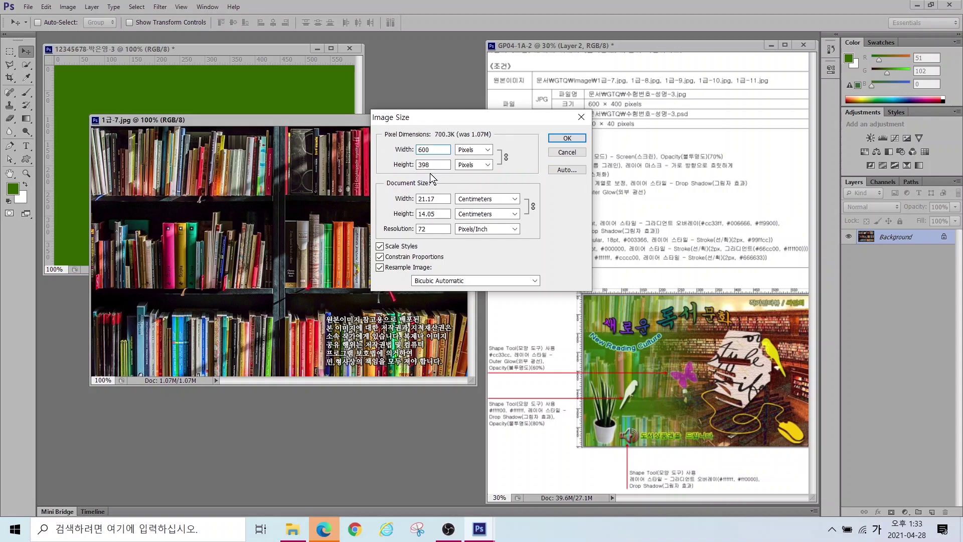
pyautogui.doubleClick(432, 165)
pyautogui.write('400')
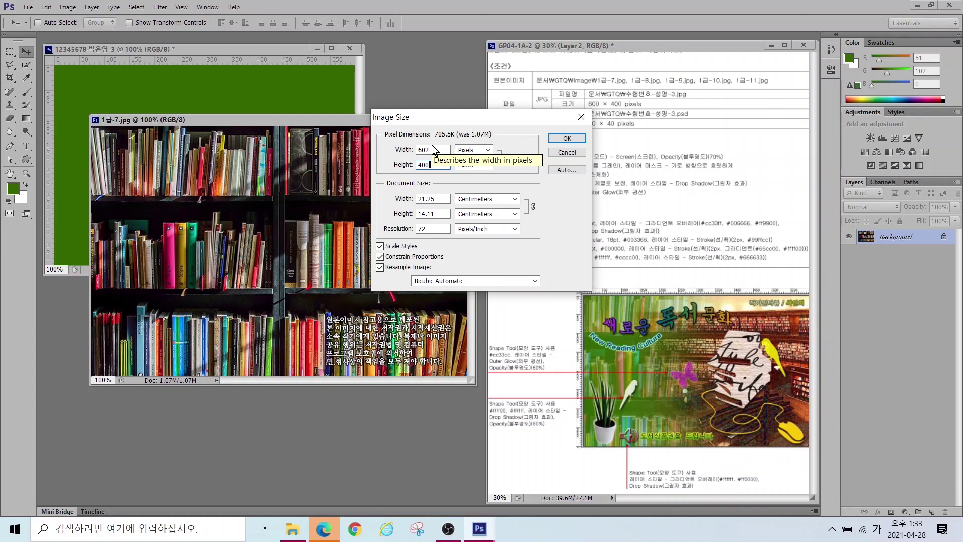
pyautogui.click(567, 139)
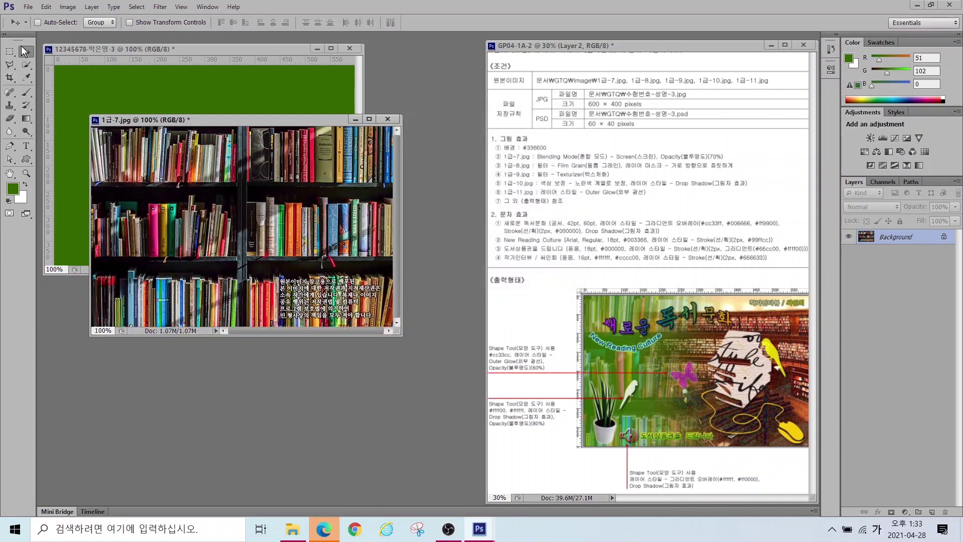
# Step: Drag the bookshelf photo into the green document and close the source without saving
pyautogui.moveTo(203, 183); pyautogui.dragTo(153, 108)
pyautogui.moveTo(203, 189)
pyautogui.mouseDown()
pyautogui.moveTo(216, 206)
pyautogui.moveTo(221, 197)
pyautogui.mouseUp()
pyautogui.click(387, 119)
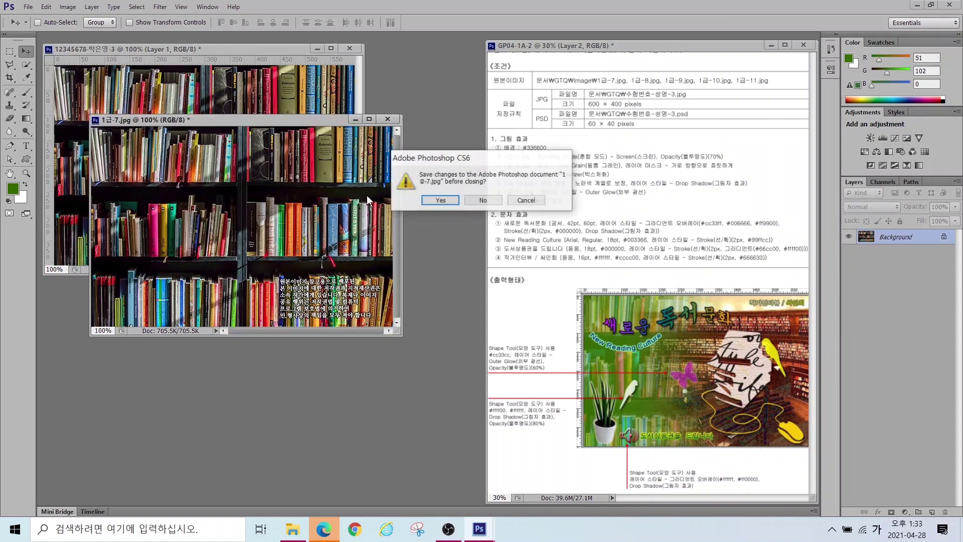
pyautogui.click(483, 200)
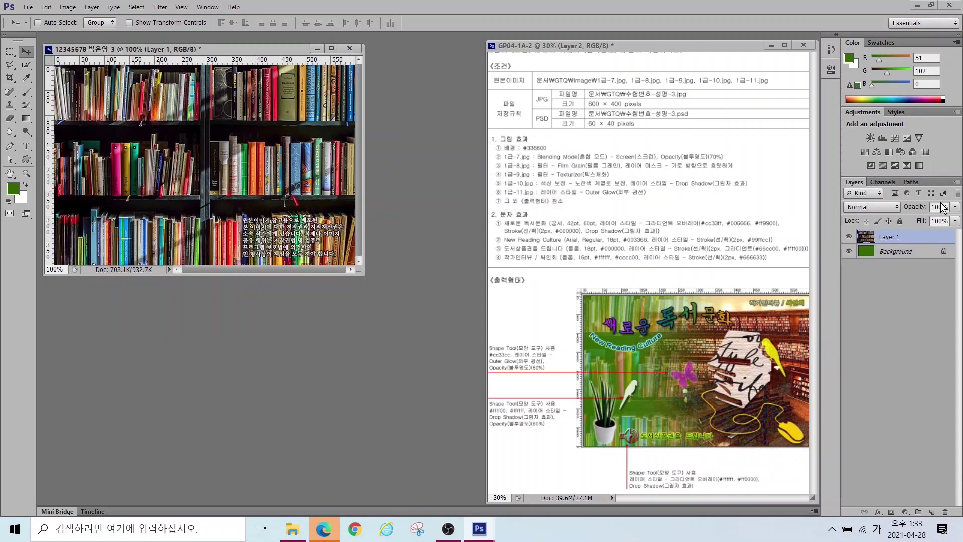
# Step: Rename the new bookshelf layer to 1-7
pyautogui.doubleClick(886, 239)
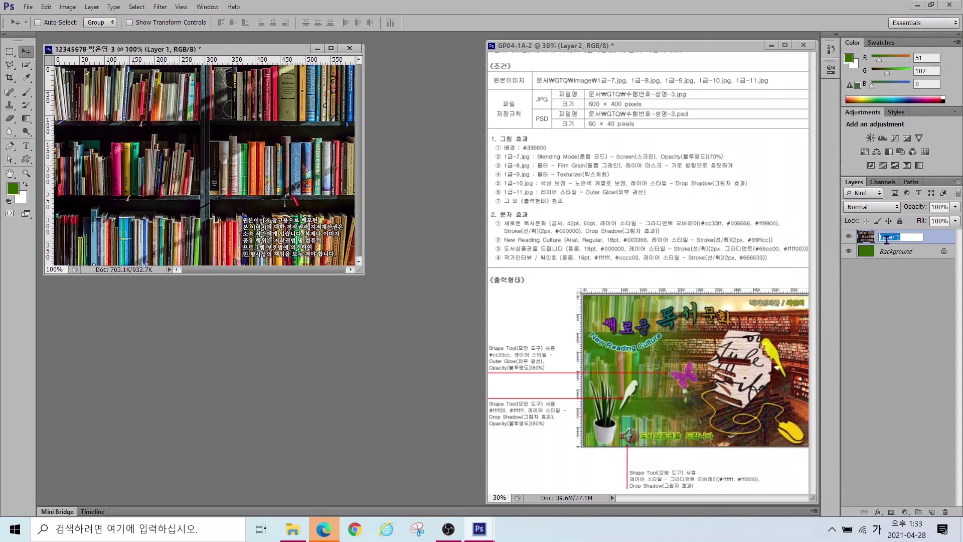
pyautogui.write('1-7')
pyautogui.press('Return')
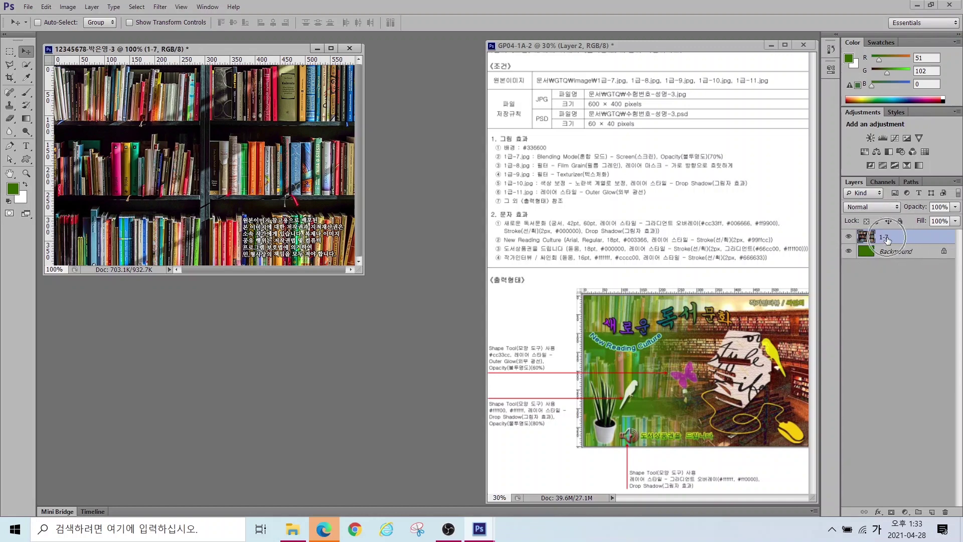
pyautogui.moveTo(511, 141)
pyautogui.mouseDown()
pyautogui.moveTo(542, 156)
pyautogui.moveTo(746, 164)
pyautogui.moveTo(736, 102)
pyautogui.mouseUp()
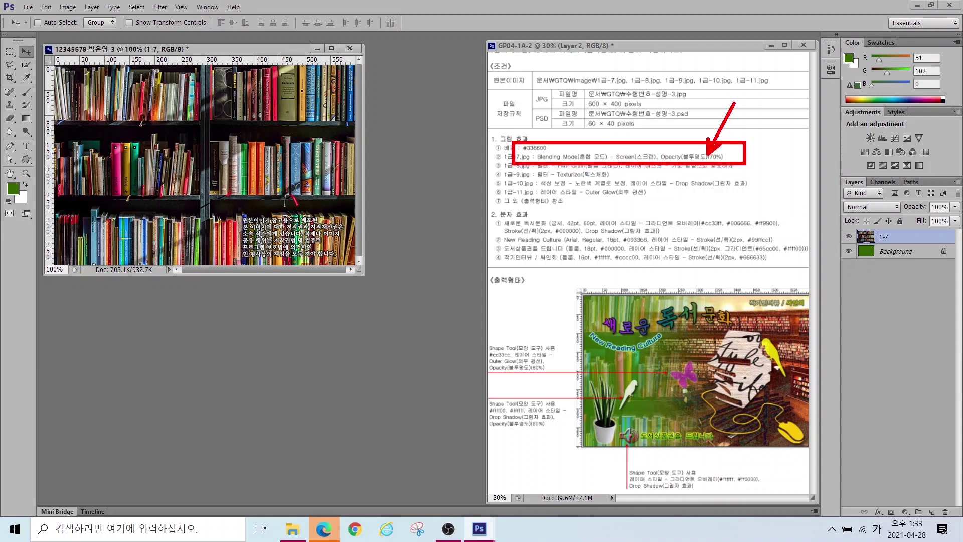
pyautogui.moveTo(592, 120); pyautogui.dragTo(621, 149)
pyautogui.press('Escape')
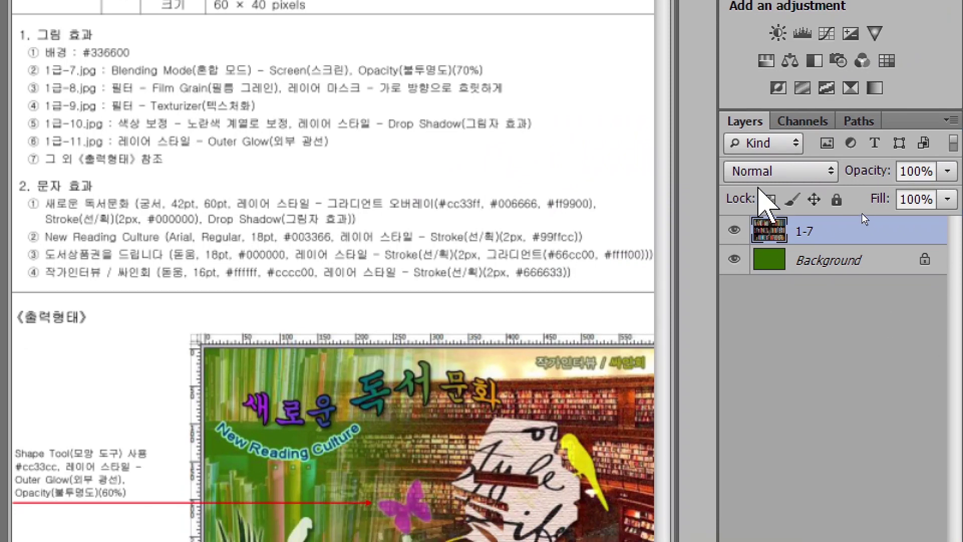
# Step: Set the 1-7 bookshelf layer to Screen blend mode at 70% opacity
pyautogui.click(776, 172)
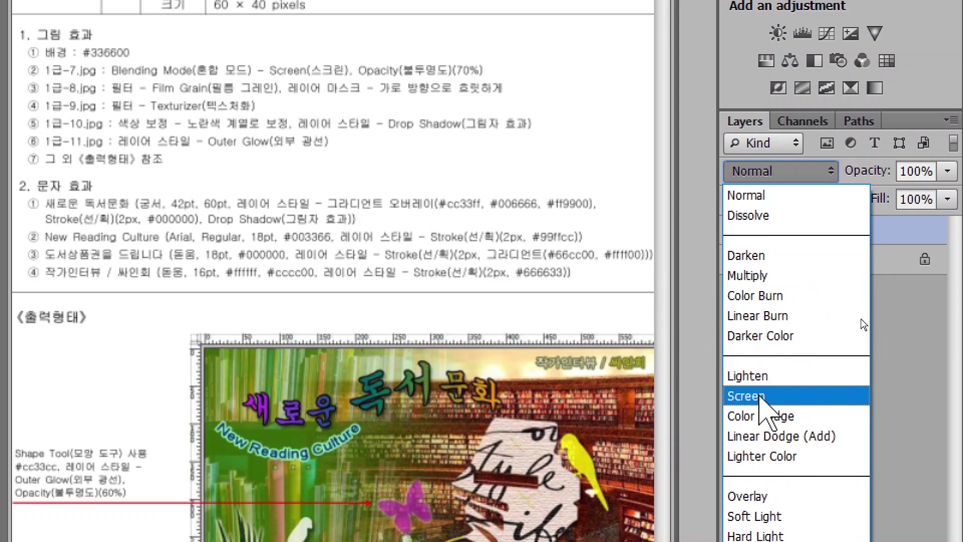
pyautogui.click(755, 395)
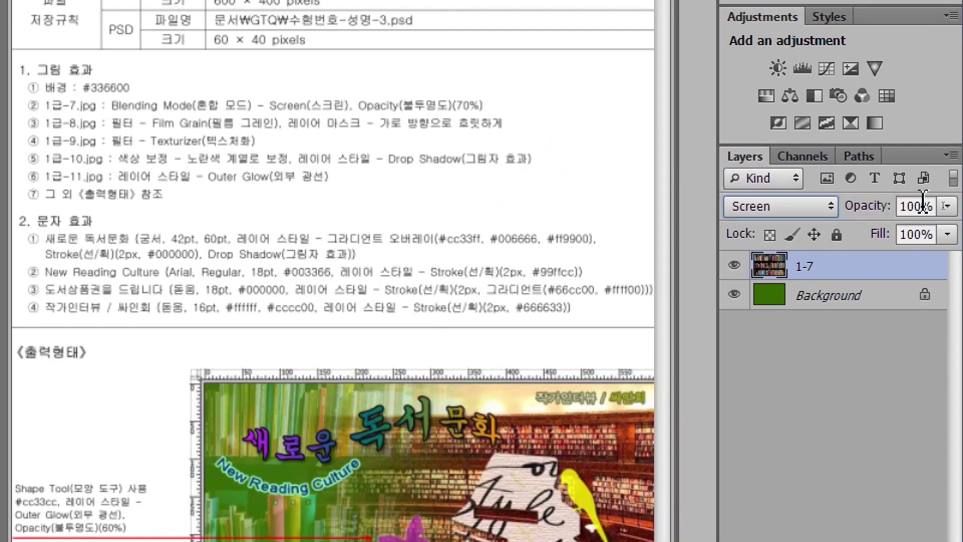
pyautogui.click(924, 206)
pyautogui.write('70')
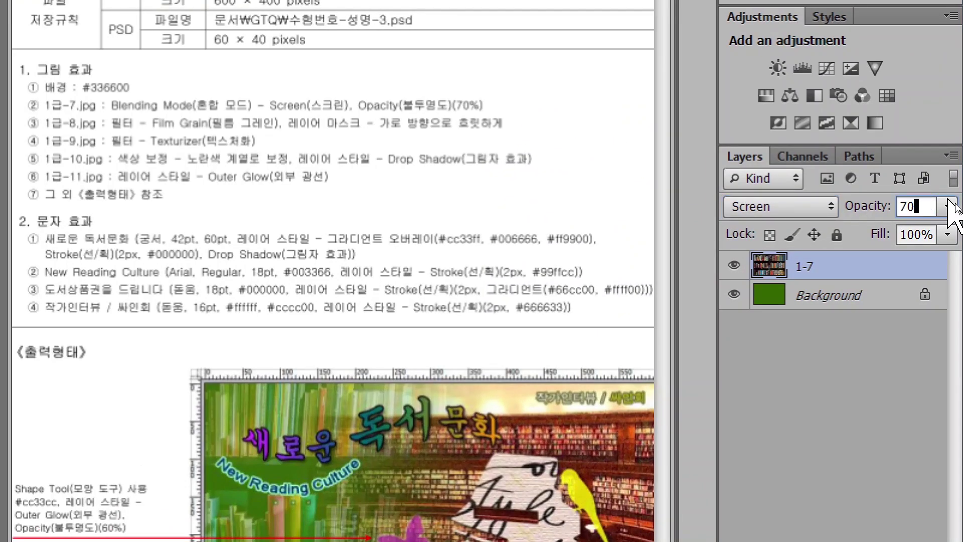
pyautogui.press('Return')
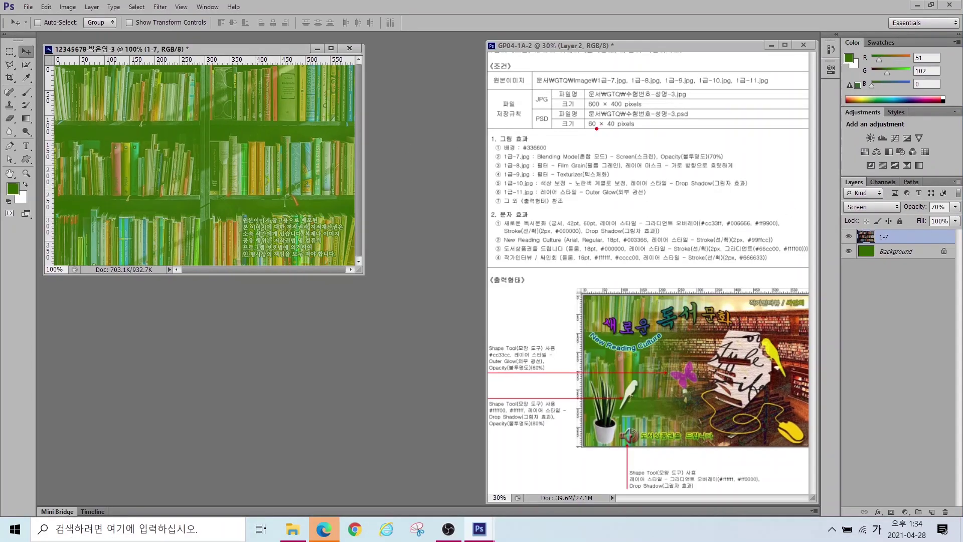
pyautogui.moveTo(692, 151); pyautogui.dragTo(727, 93)
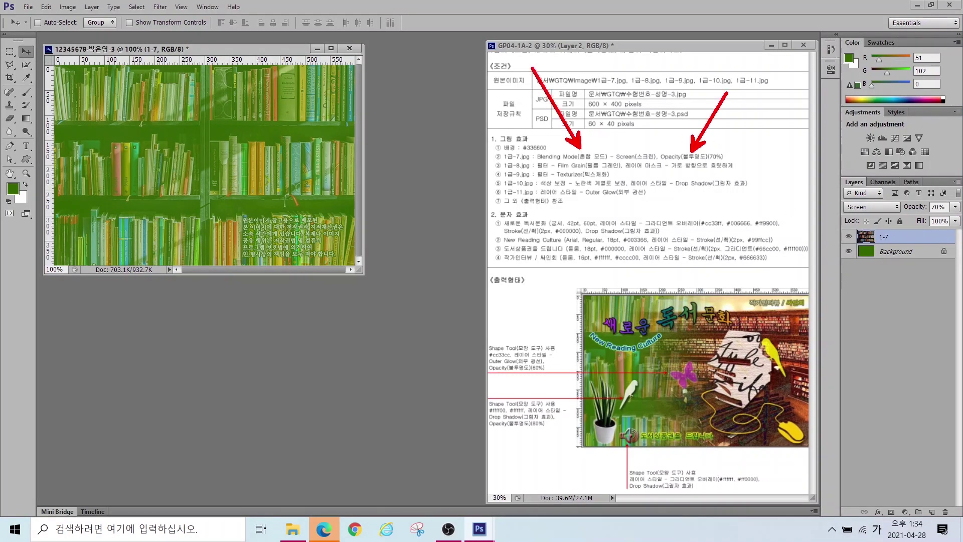
pyautogui.press('Escape')
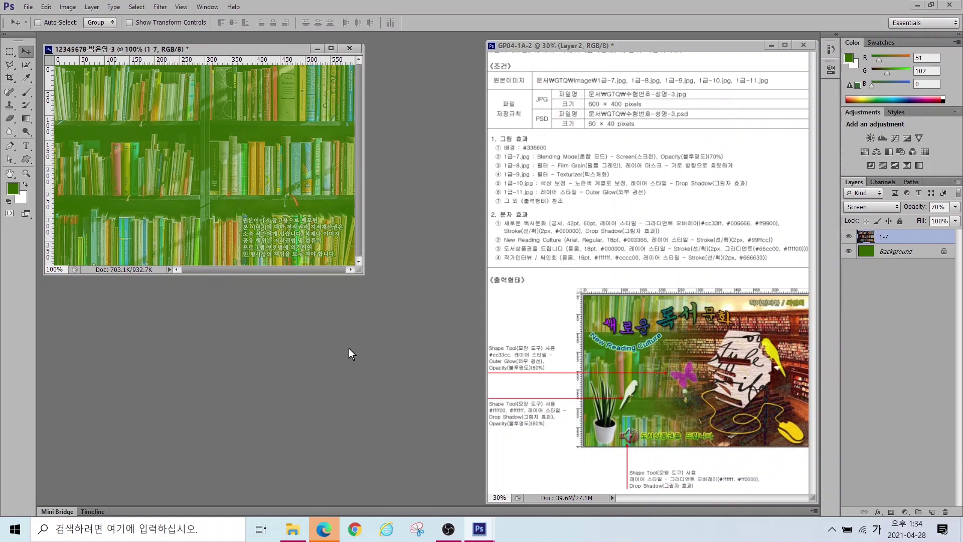
# Step: Open 1급-8.jpg and drag the library photo into the composite document
pyautogui.doubleClick(318, 333)
pyautogui.doubleClick(194, 252)
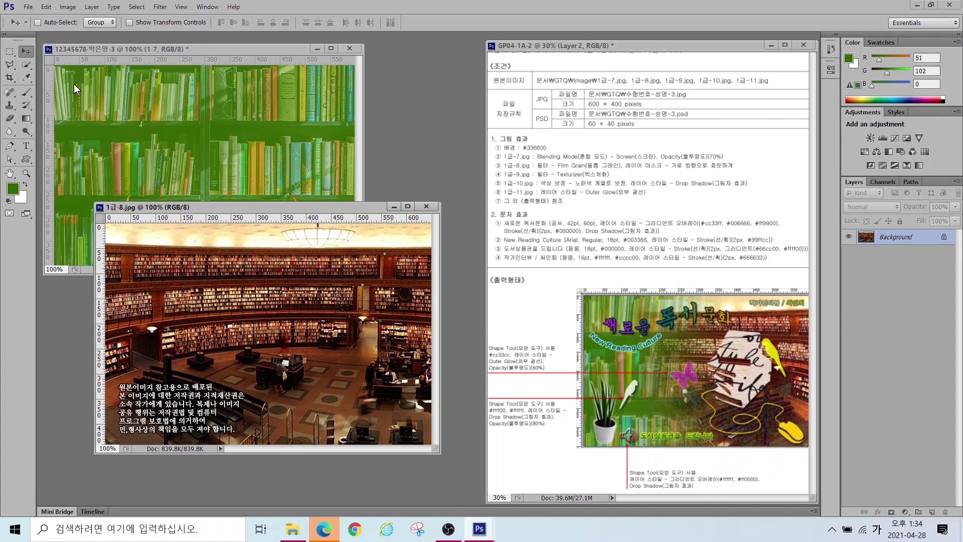
pyautogui.moveTo(281, 286); pyautogui.dragTo(200, 161)
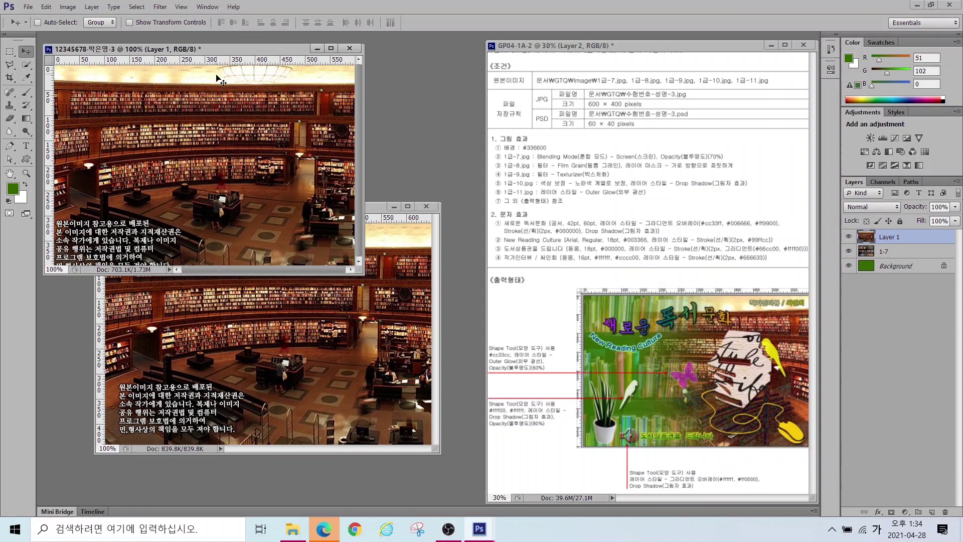
# Step: Flip the library layer horizontally with Free Transform, undoing a stray nudge
pyautogui.hotkey('ctrl', 't')
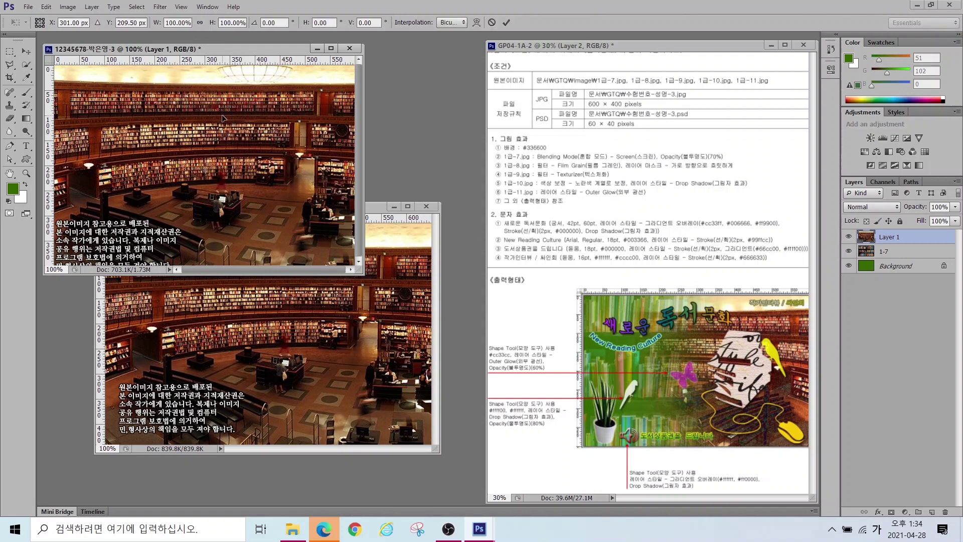
pyautogui.rightClick(215, 109)
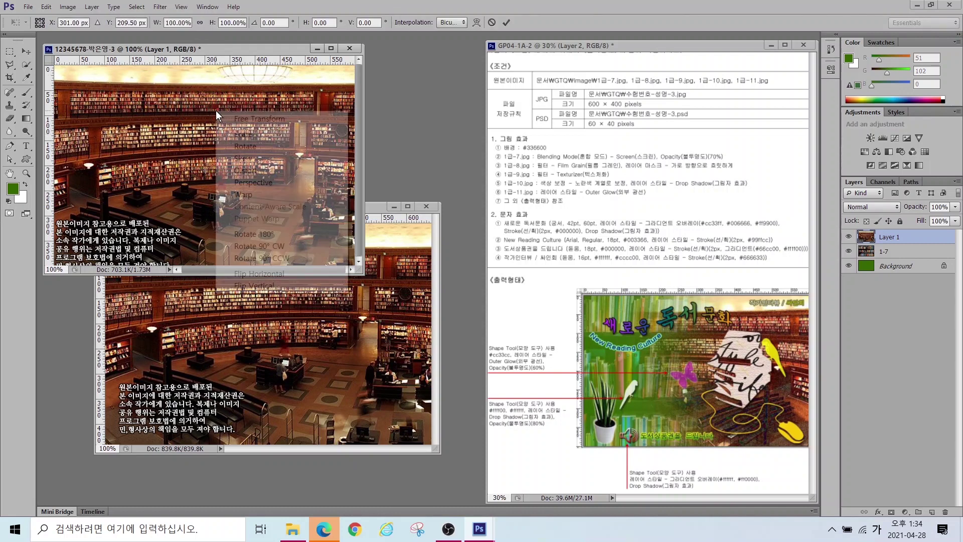
pyautogui.click(257, 272)
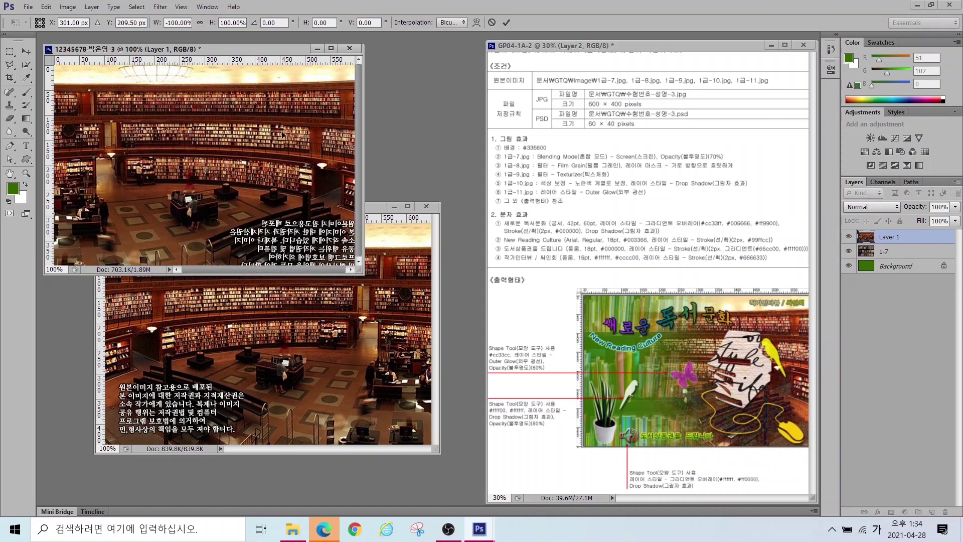
pyautogui.moveTo(293, 140); pyautogui.dragTo(283, 141)
pyautogui.hotkey('ctrl', 'z')
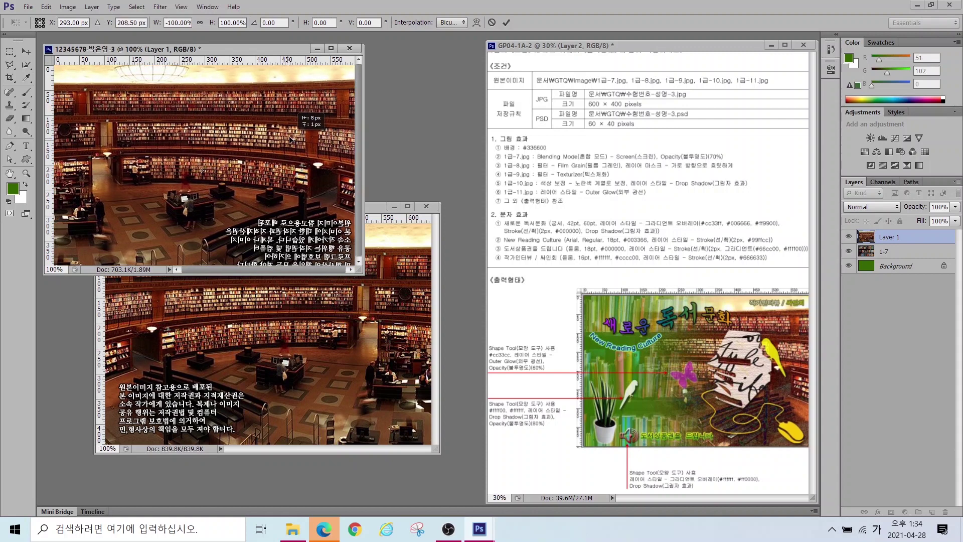
# Step: Close the original library image and rename the new layer to '1-8'
pyautogui.click(426, 207)
pyautogui.doubleClick(887, 237)
pyautogui.write('1-8')
pyautogui.press('Return')
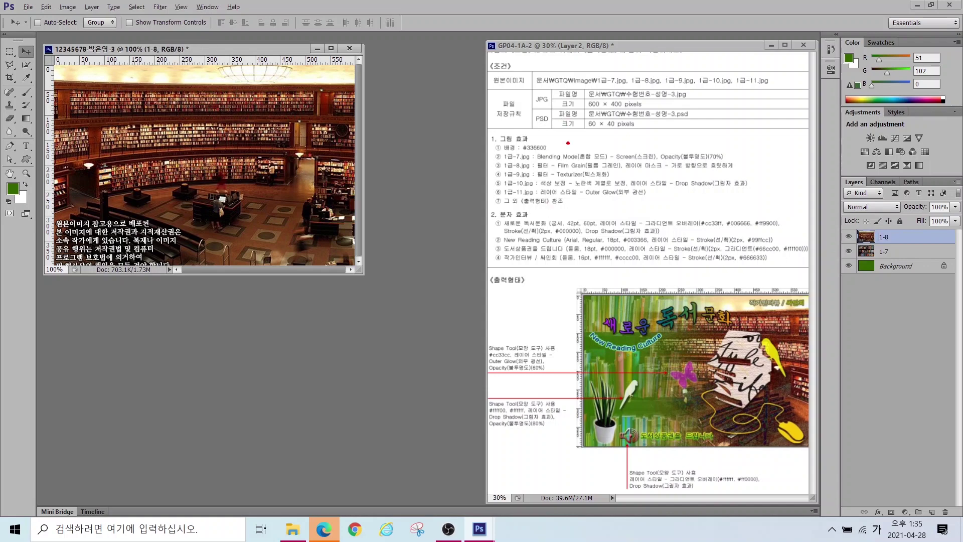
# Step: Apply Filter Gallery's Artistic > Film Grain to layer 1-8 with Intensity 2
pyautogui.moveTo(568, 161); pyautogui.dragTo(521, 118)
pyautogui.moveTo(624, 157); pyautogui.dragTo(744, 176)
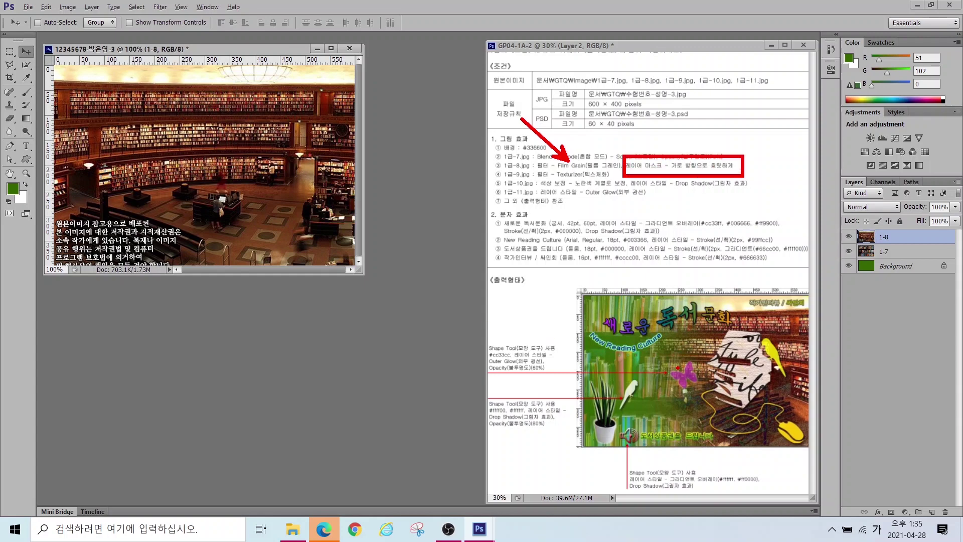
pyautogui.click(160, 7)
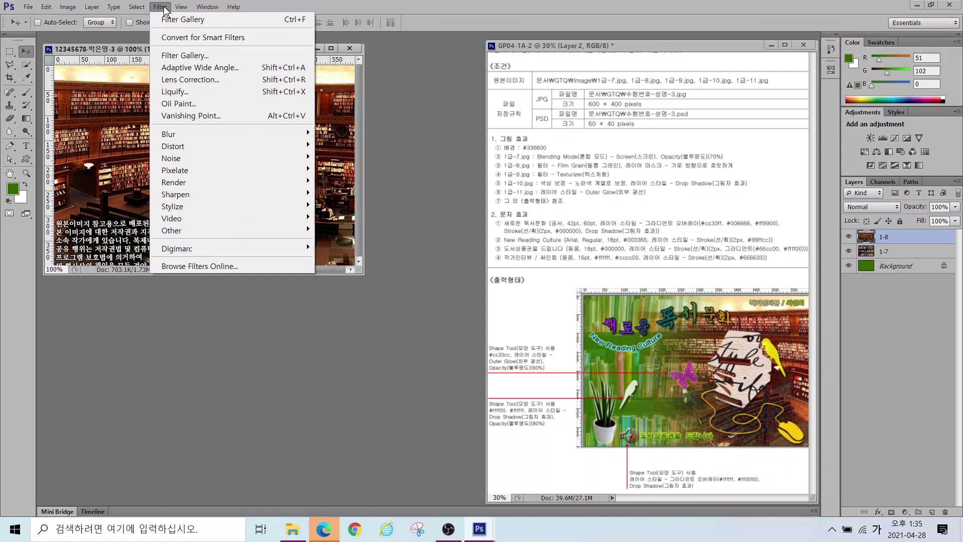
pyautogui.click(171, 55)
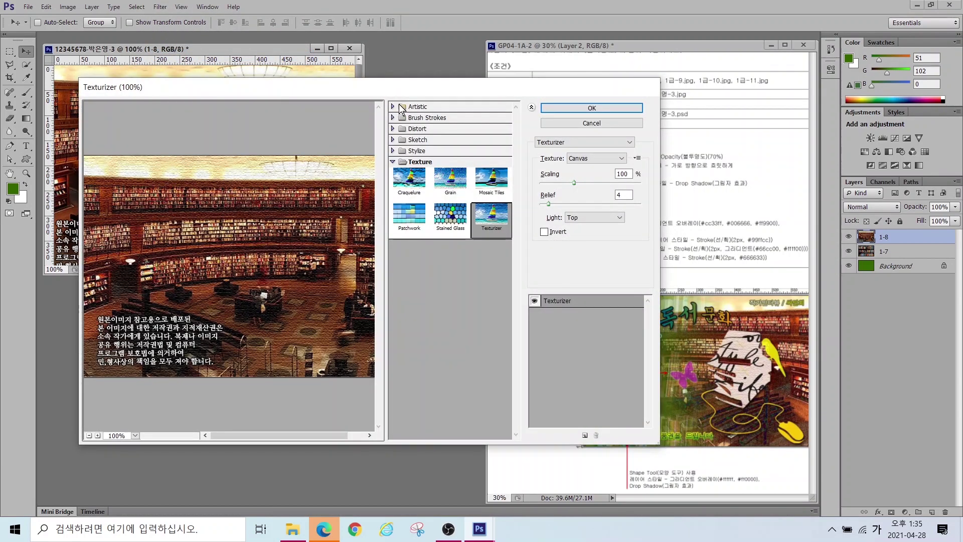
pyautogui.click(393, 106)
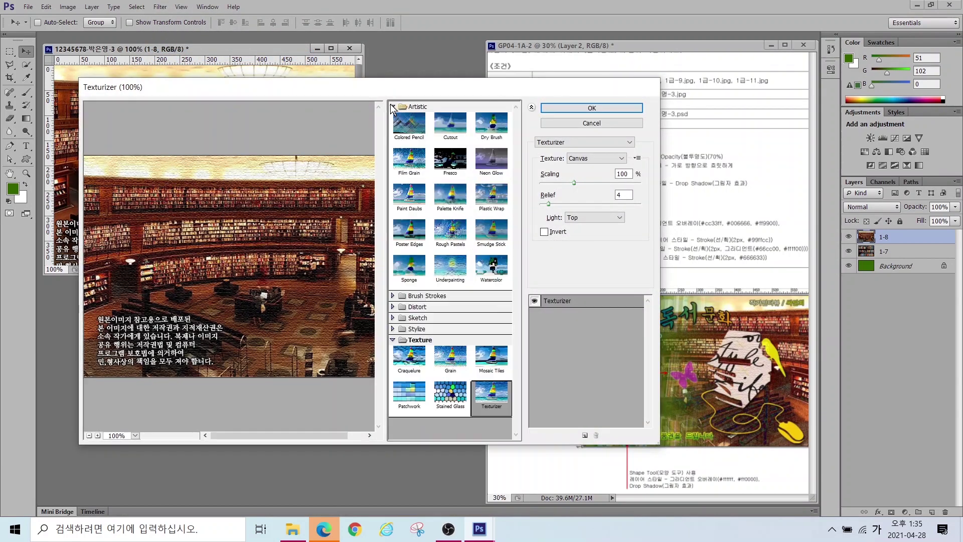
pyautogui.click(409, 159)
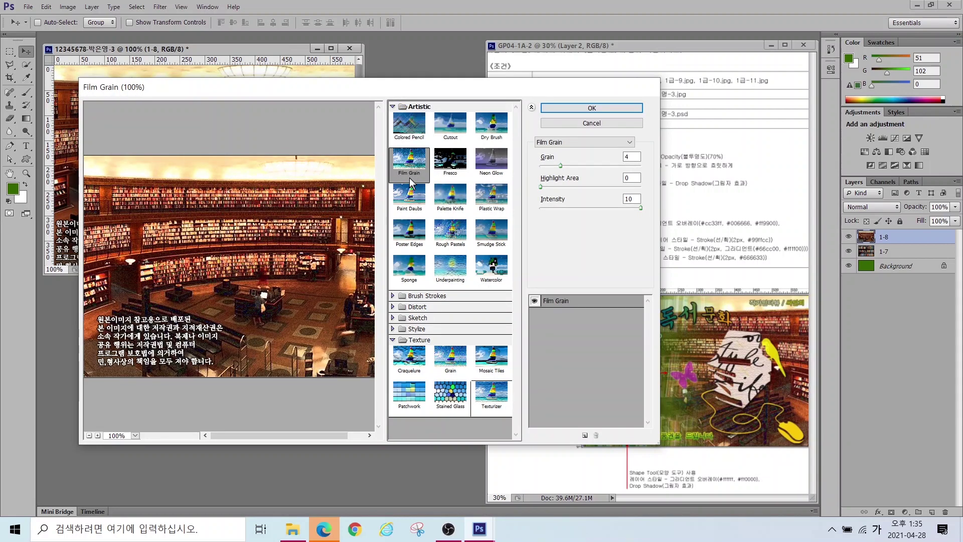
pyautogui.moveTo(352, 89); pyautogui.dragTo(369, 131)
pyautogui.moveTo(654, 242); pyautogui.dragTo(571, 248)
pyautogui.click(606, 143)
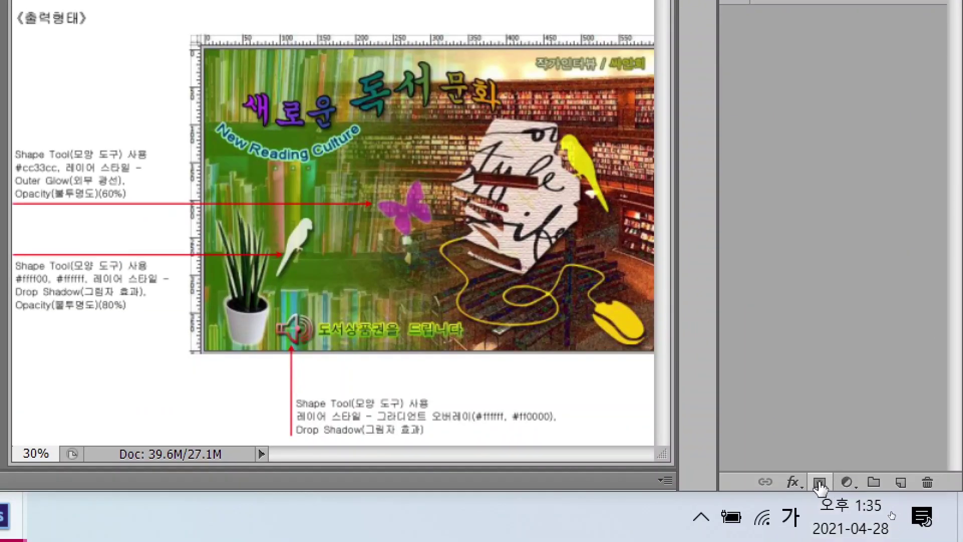
# Step: Add a white layer mask to 1-8, select the mask, and pick the Gradient tool
pyautogui.click(820, 483)
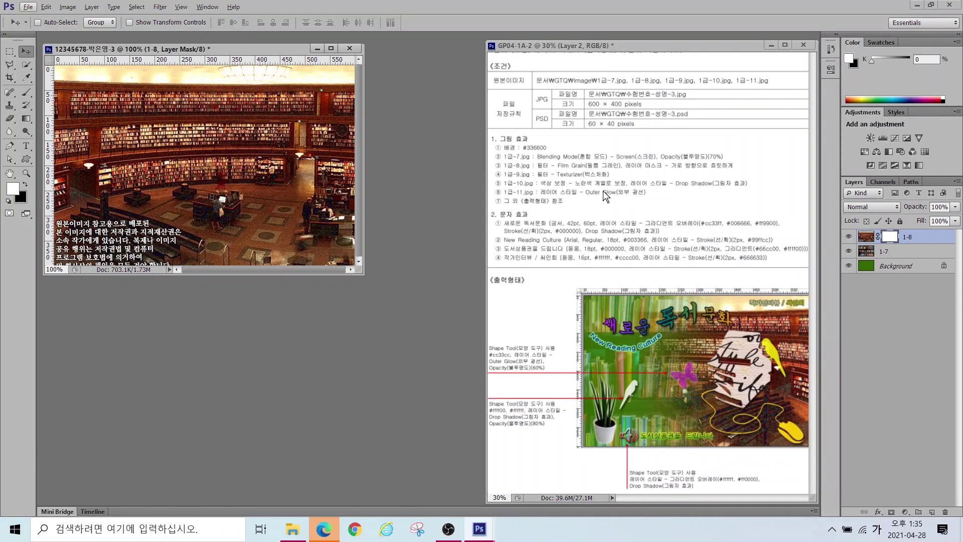
pyautogui.click(894, 234)
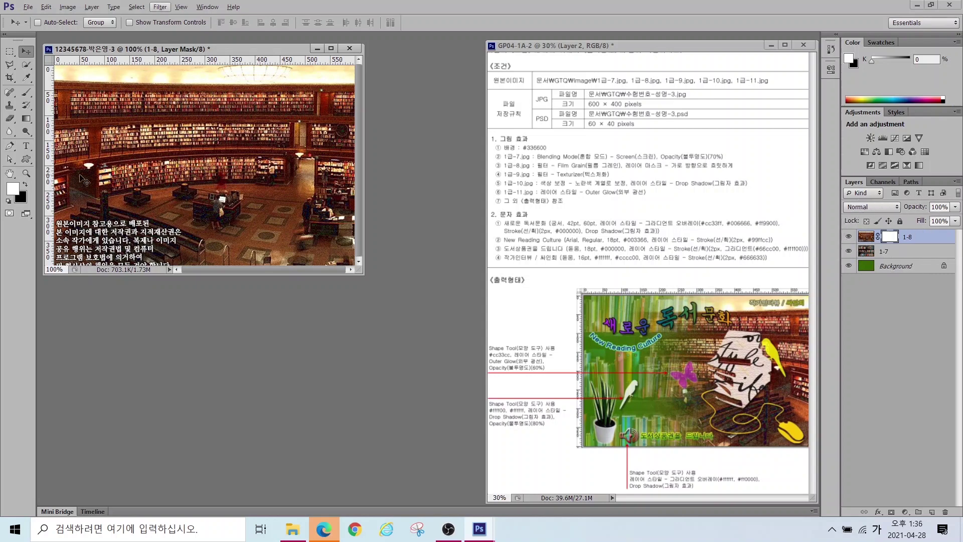
pyautogui.click(26, 121)
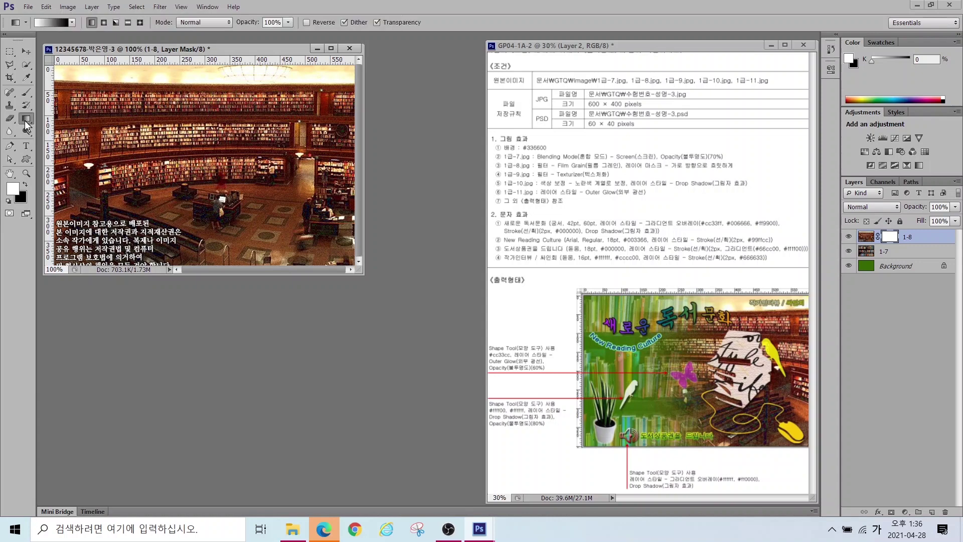
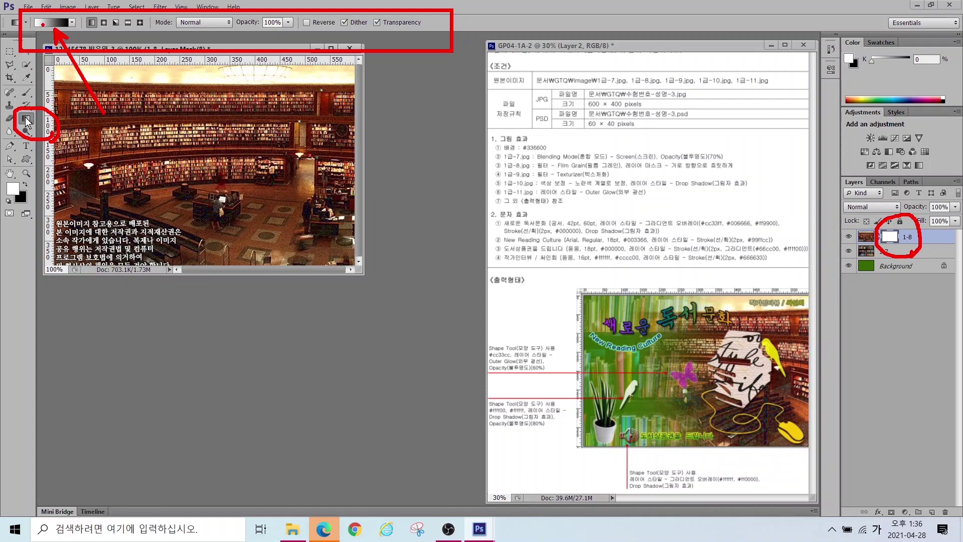
# Step: Keep the foreground-to-background gradient preset and sketch the intended left-to-right blend direction
pyautogui.click(50, 21)
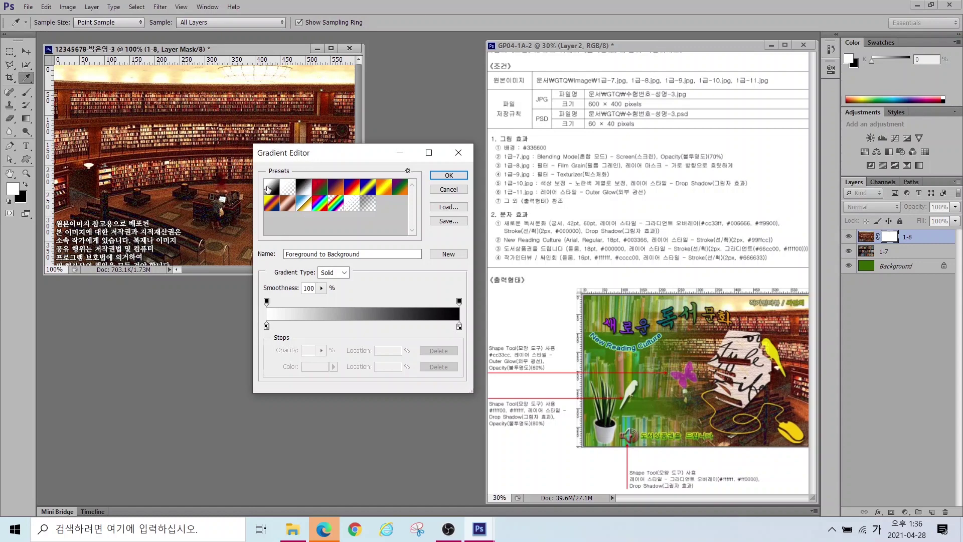
pyautogui.click(449, 176)
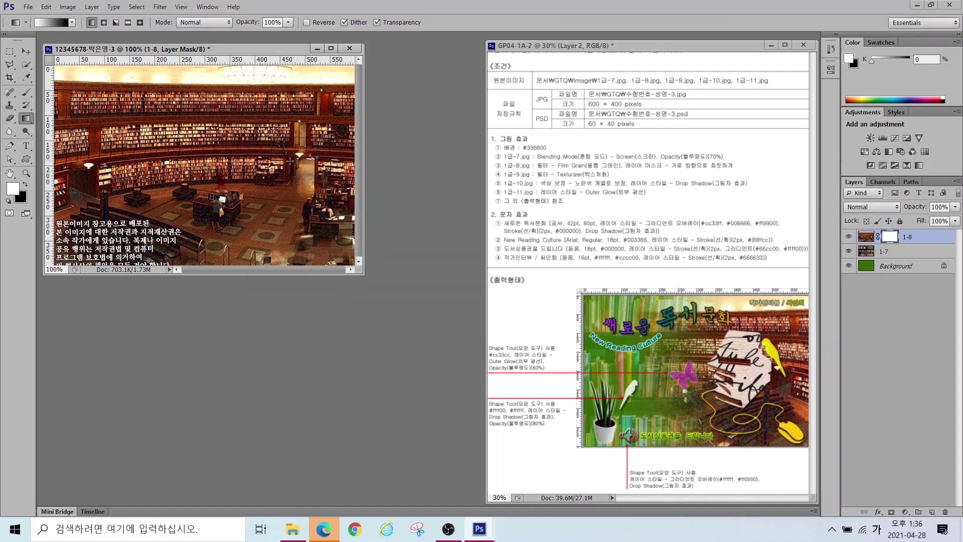
pyautogui.moveTo(341, 247)
pyautogui.mouseDown()
pyautogui.moveTo(228, 156)
pyautogui.moveTo(360, 113)
pyautogui.moveTo(308, 248)
pyautogui.mouseUp()
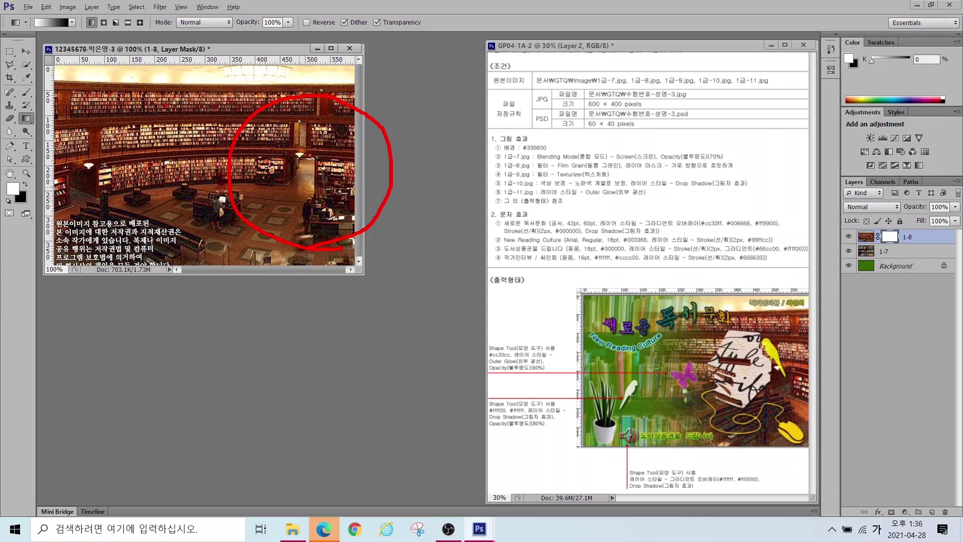
pyautogui.moveTo(170, 103); pyautogui.dragTo(73, 229)
pyautogui.moveTo(72, 106); pyautogui.dragTo(170, 230)
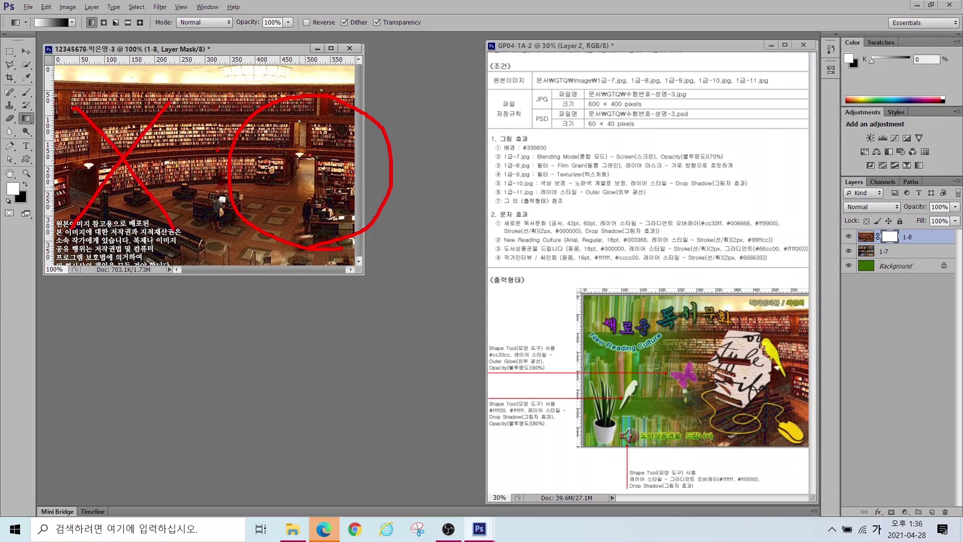
pyautogui.moveTo(36, 33)
pyautogui.mouseDown()
pyautogui.moveTo(21, 5)
pyautogui.moveTo(44, 38)
pyautogui.mouseUp()
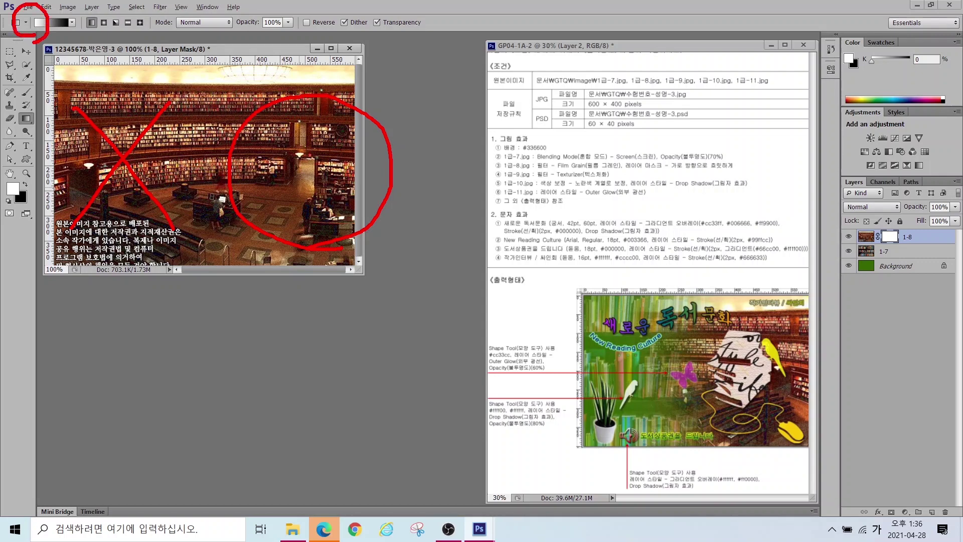
pyautogui.moveTo(306, 165)
pyautogui.mouseDown()
pyautogui.moveTo(280, 162)
pyautogui.moveTo(312, 165)
pyautogui.moveTo(315, 154)
pyautogui.moveTo(309, 166)
pyautogui.moveTo(296, 156)
pyautogui.moveTo(74, 161)
pyautogui.mouseUp()
pyautogui.moveTo(161, 132)
pyautogui.mouseDown()
pyautogui.moveTo(125, 159)
pyautogui.moveTo(199, 193)
pyautogui.mouseUp()
pyautogui.moveTo(323, 167)
pyautogui.mouseDown()
pyautogui.moveTo(300, 175)
pyautogui.moveTo(307, 147)
pyautogui.moveTo(75, 154)
pyautogui.mouseUp()
pyautogui.moveTo(148, 142)
pyautogui.mouseDown()
pyautogui.moveTo(92, 167)
pyautogui.moveTo(141, 197)
pyautogui.mouseUp()
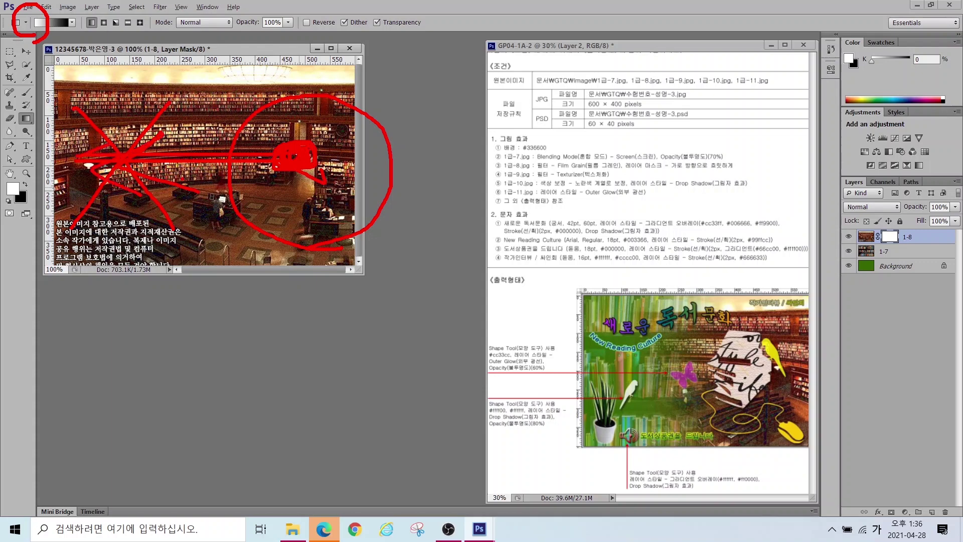
pyautogui.press('Escape')
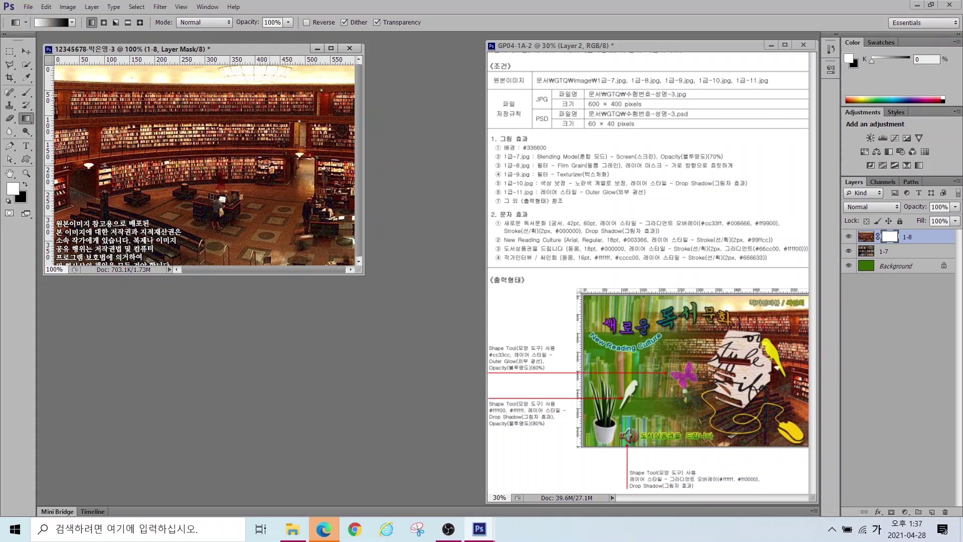
# Step: Drag the gradient left to right across the 1-8 mask to fade the bookshelves in
pyautogui.moveTo(150, 160); pyautogui.dragTo(215, 162)
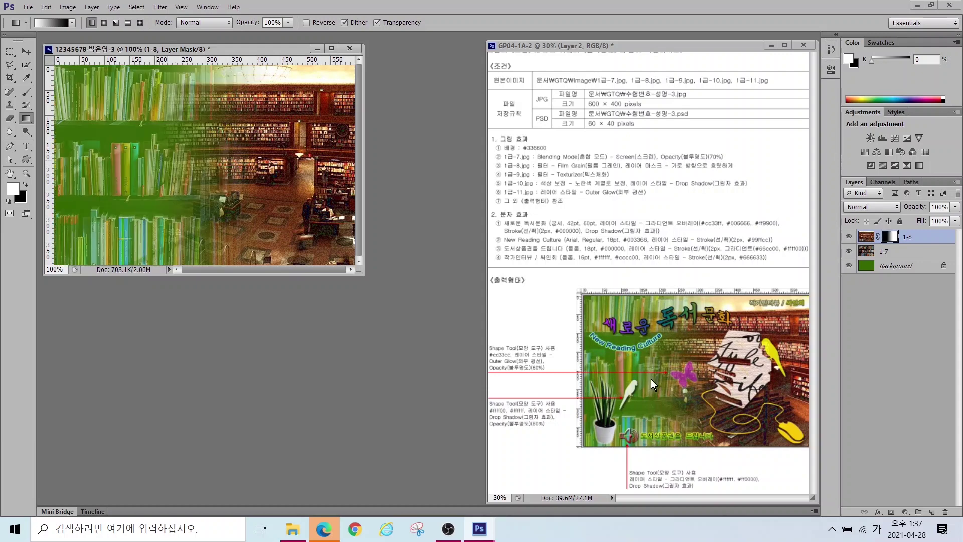
pyautogui.moveTo(683, 435)
pyautogui.mouseDown()
pyautogui.moveTo(615, 427)
pyautogui.moveTo(619, 318)
pyautogui.moveTo(670, 303)
pyautogui.moveTo(670, 423)
pyautogui.mouseUp()
pyautogui.moveTo(193, 245)
pyautogui.mouseDown()
pyautogui.moveTo(102, 199)
pyautogui.moveTo(148, 130)
pyautogui.moveTo(202, 217)
pyautogui.moveTo(183, 244)
pyautogui.mouseUp()
pyautogui.press('Escape')
pyautogui.doubleClick(318, 344)
# Step: Open the 1급-9.jpg book photo
pyautogui.click(232, 245)
pyautogui.click(390, 437)
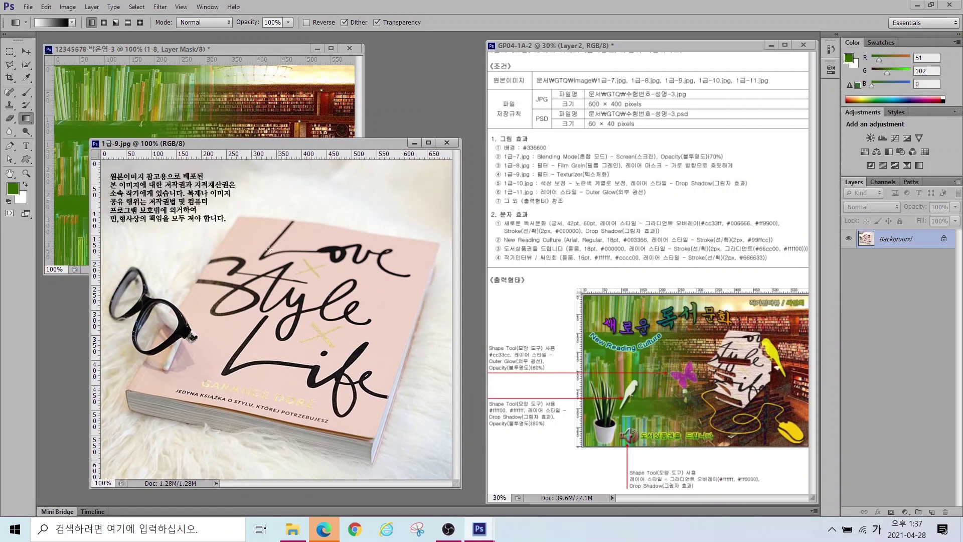
pyautogui.moveTo(689, 401)
pyautogui.mouseDown()
pyautogui.moveTo(728, 321)
pyautogui.moveTo(796, 349)
pyautogui.moveTo(758, 442)
pyautogui.mouseUp()
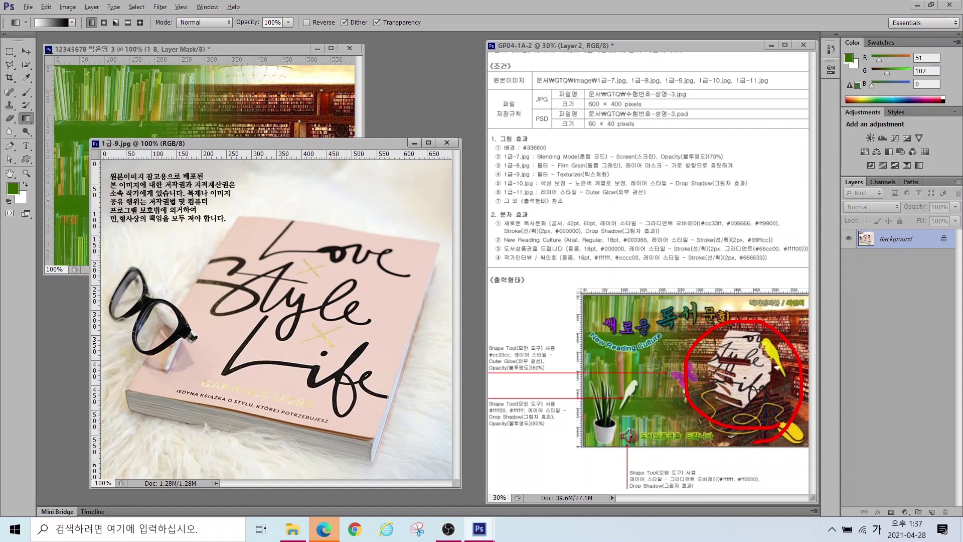
pyautogui.press('Escape')
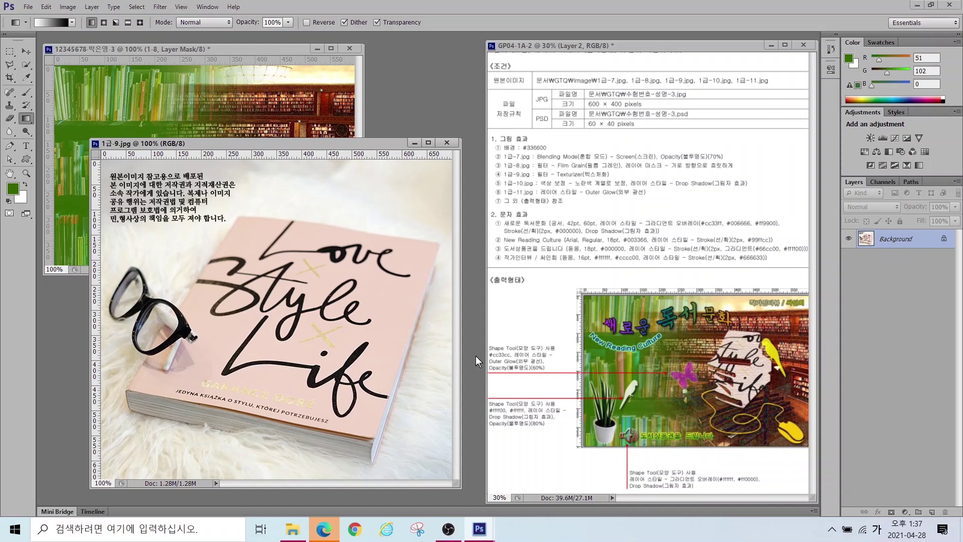
# Step: Move the book photo into the exam document, close its source unsaved, and name the layer 1-9
pyautogui.click(26, 51)
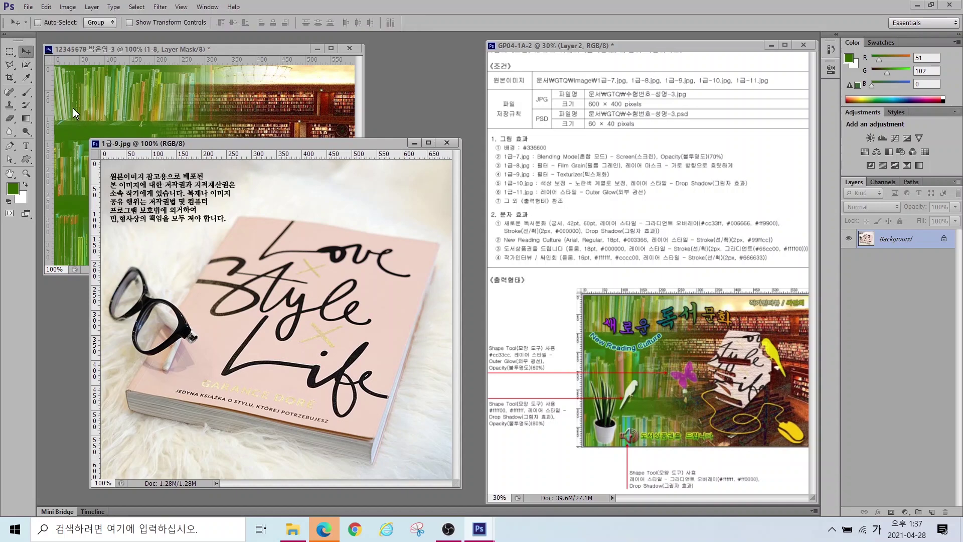
pyautogui.moveTo(317, 290); pyautogui.dragTo(280, 159)
pyautogui.click(447, 142)
pyautogui.press('n')
pyautogui.write('1-9')
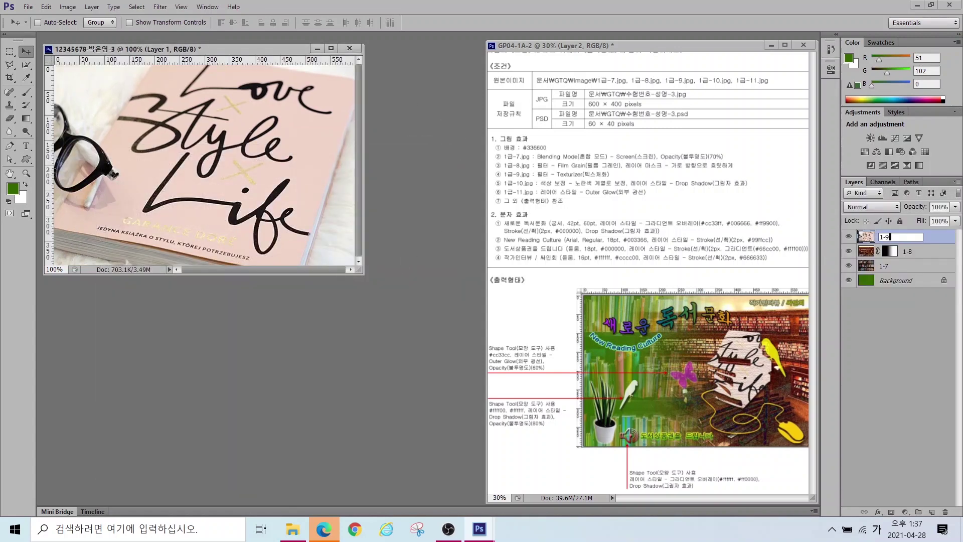
pyautogui.press('Return')
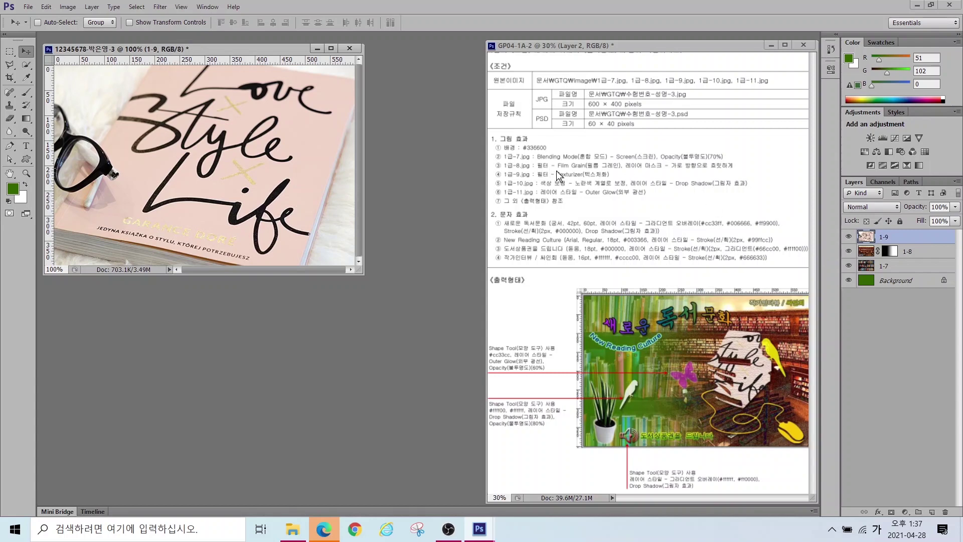
pyautogui.press('ctrl')
# Step: Apply Filter Gallery's Texture > Texturizer (Canvas) to layer 1-9
pyautogui.click(160, 7)
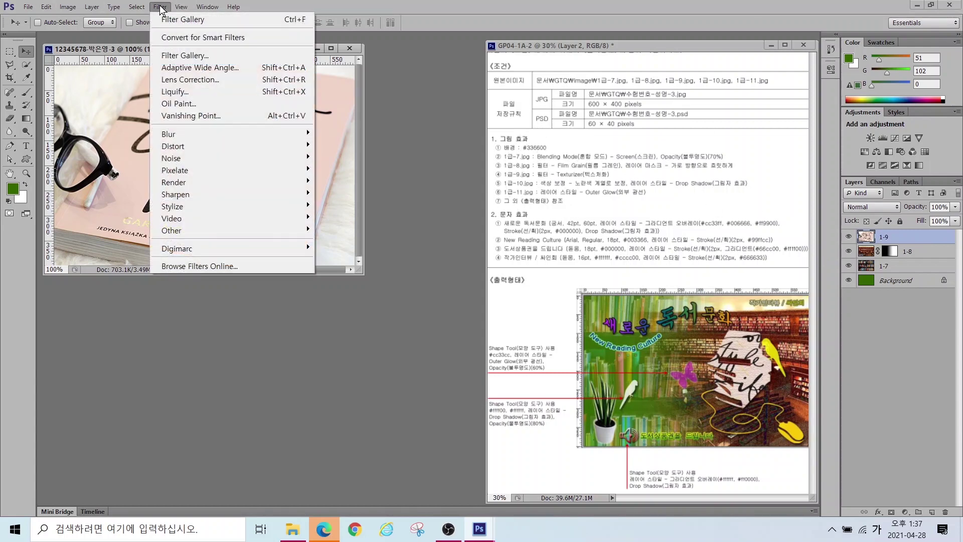
pyautogui.click(175, 56)
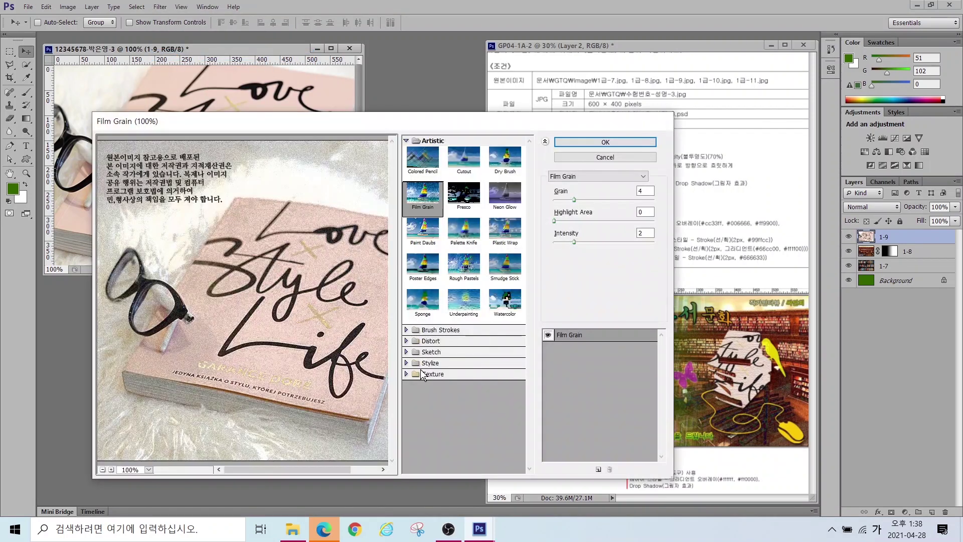
pyautogui.click(422, 375)
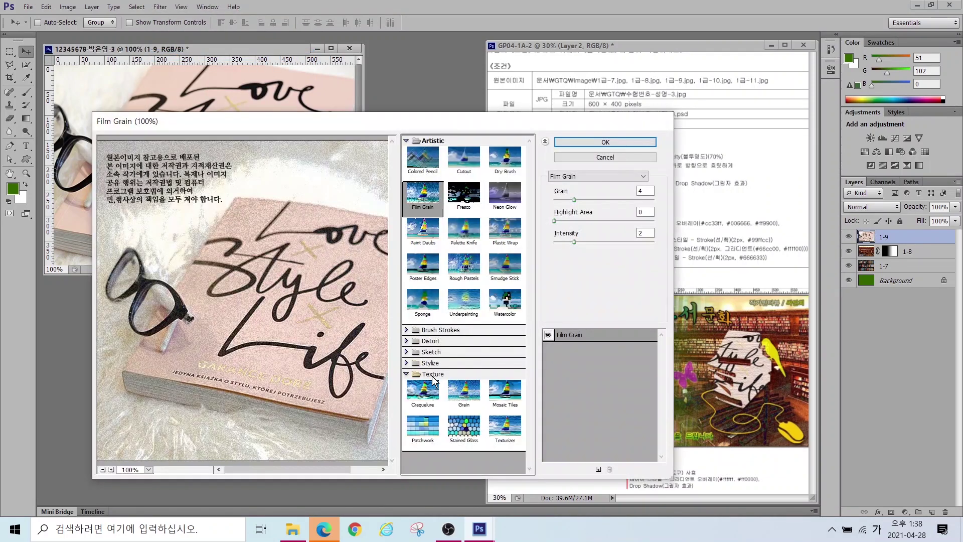
pyautogui.click(501, 428)
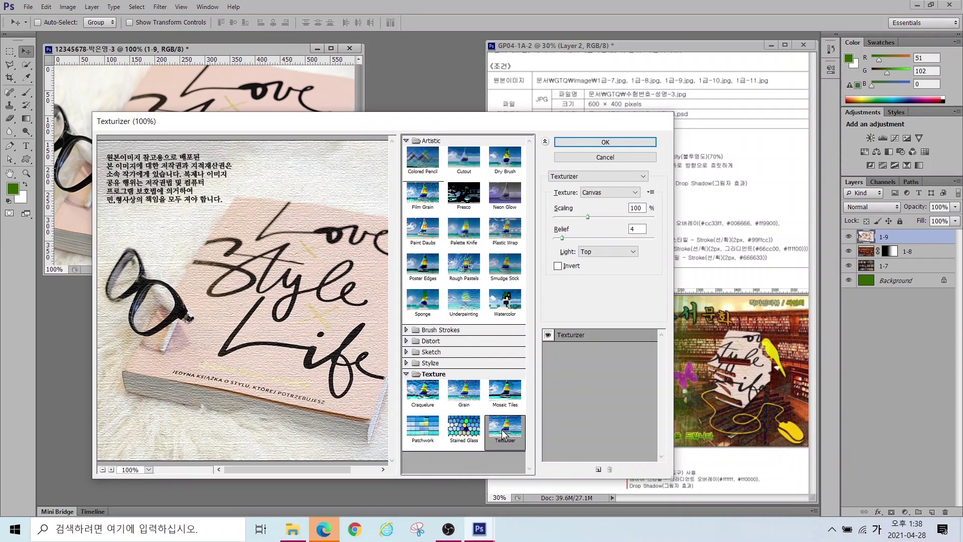
pyautogui.click(607, 142)
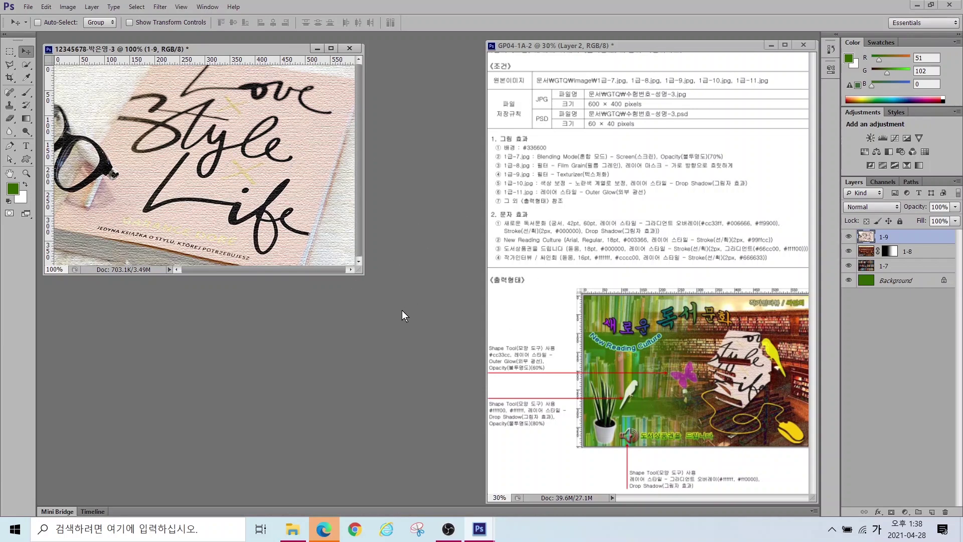
# Step: Open 1급-10.jpg and select its orange books-and-mouse shape with the Magic Wand
pyautogui.doubleClick(335, 322)
pyautogui.click(289, 252)
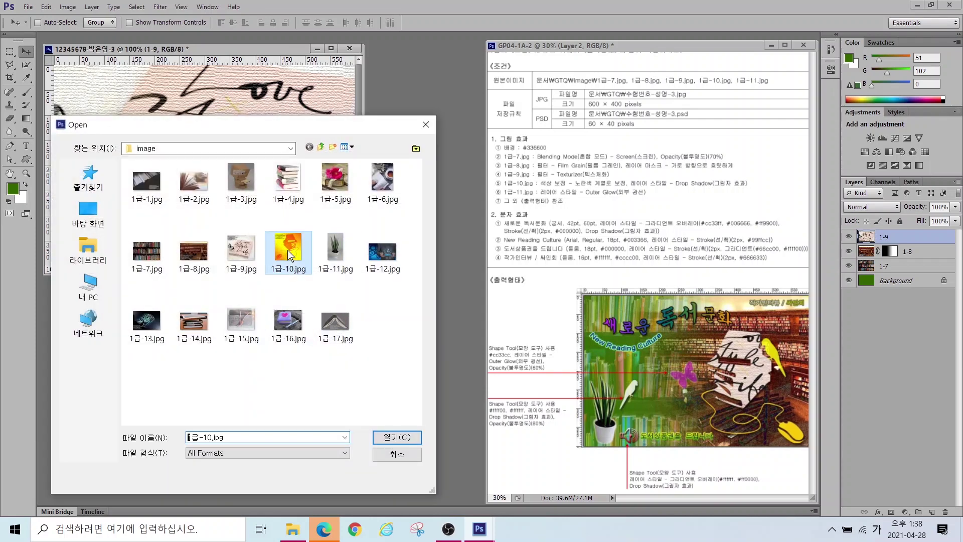
pyautogui.click(385, 435)
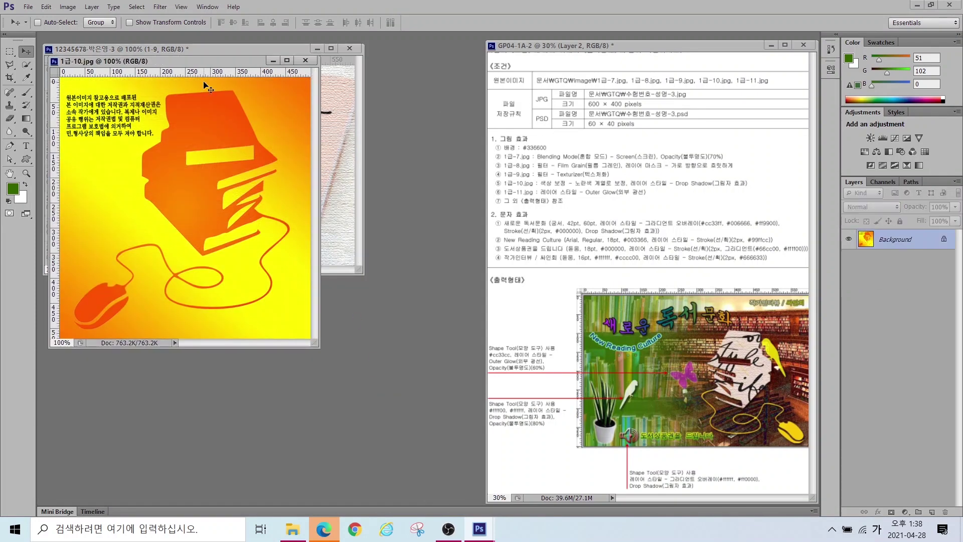
pyautogui.moveTo(220, 61); pyautogui.dragTo(391, 131)
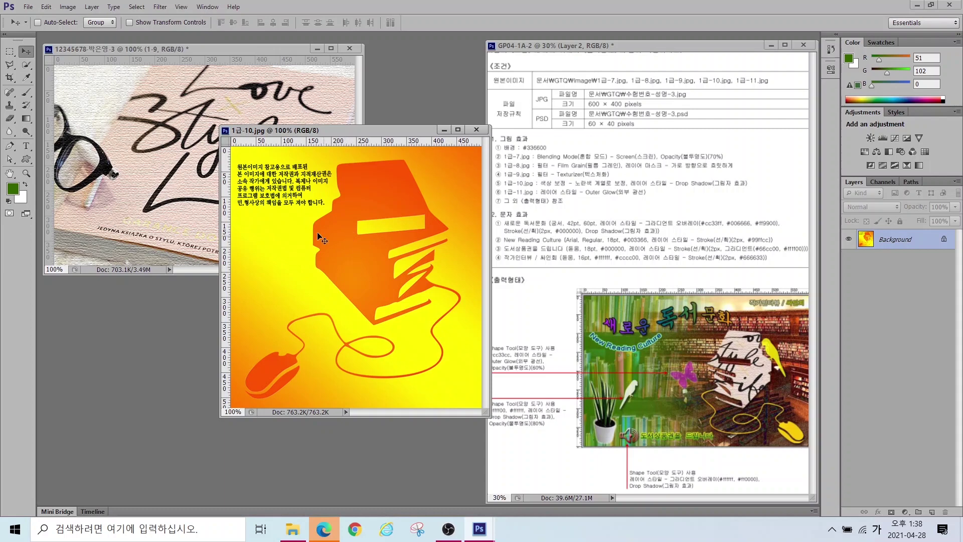
pyautogui.click(24, 67)
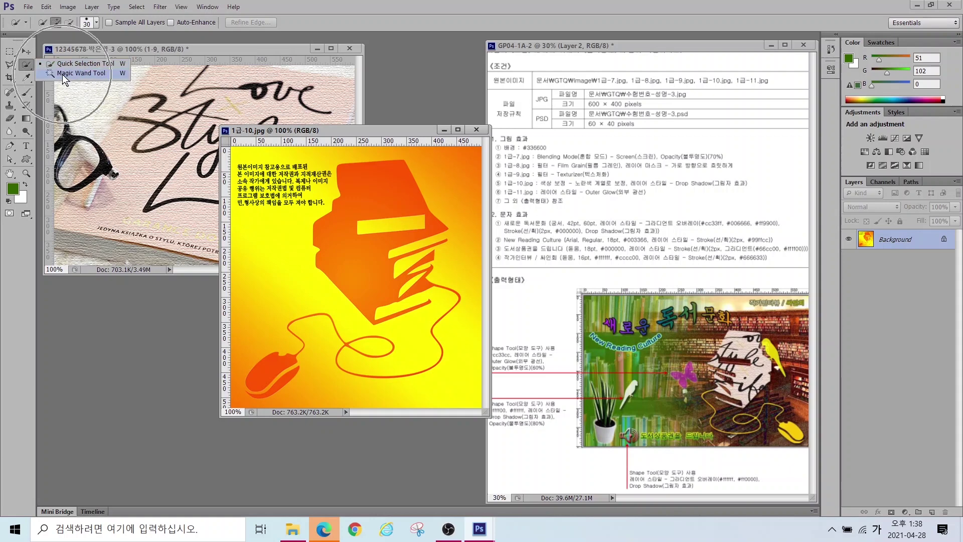
pyautogui.click(63, 75)
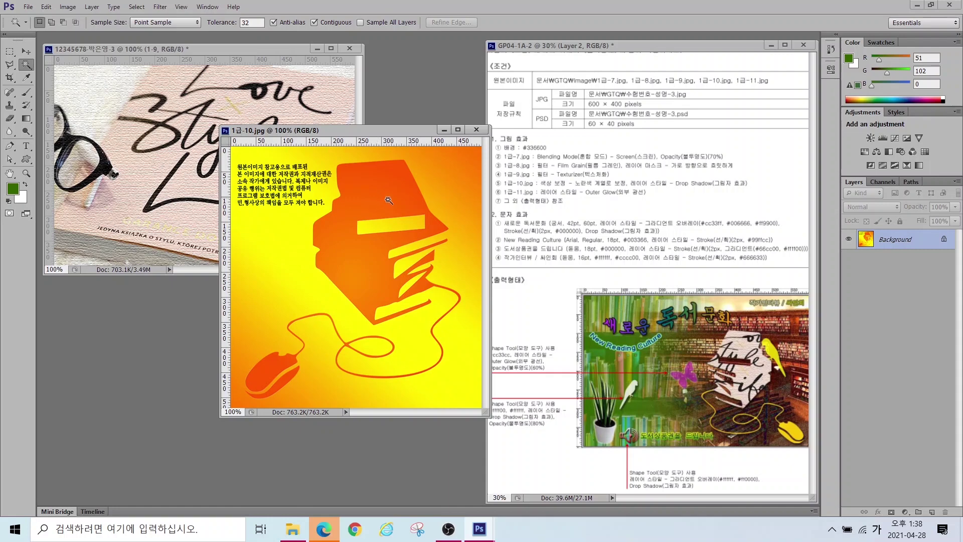
pyautogui.click(369, 196)
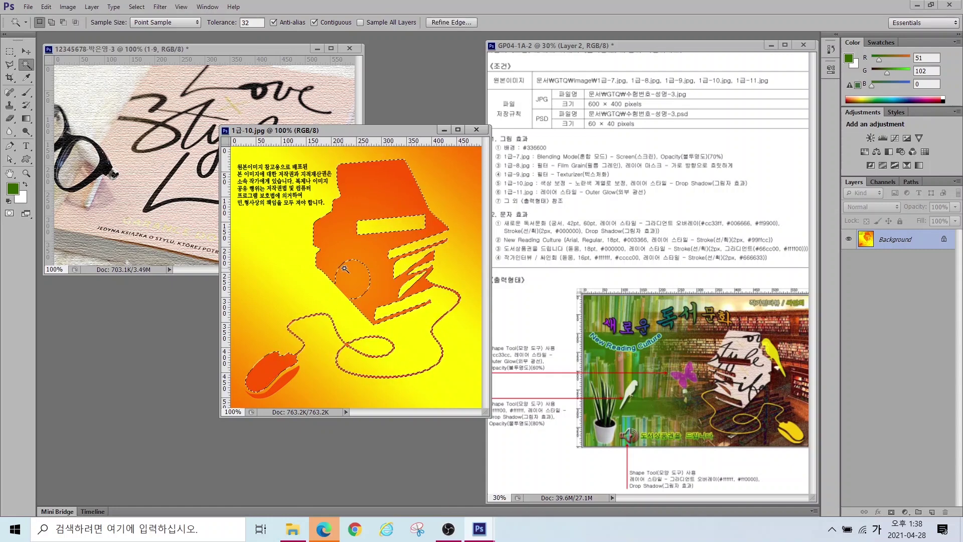
pyautogui.click(50, 24)
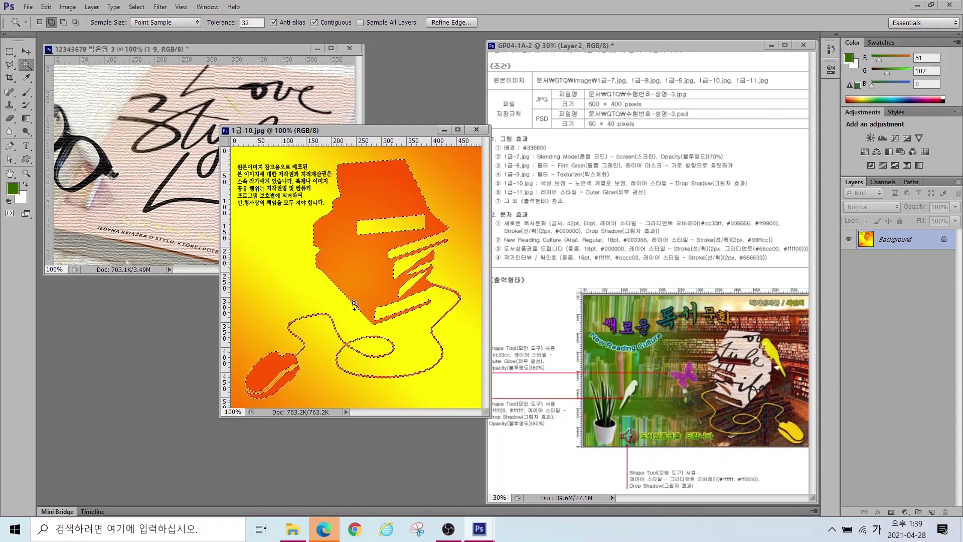
# Step: Move the orange shape into the exam document, close the source, and name the layer 1-10
pyautogui.click(27, 52)
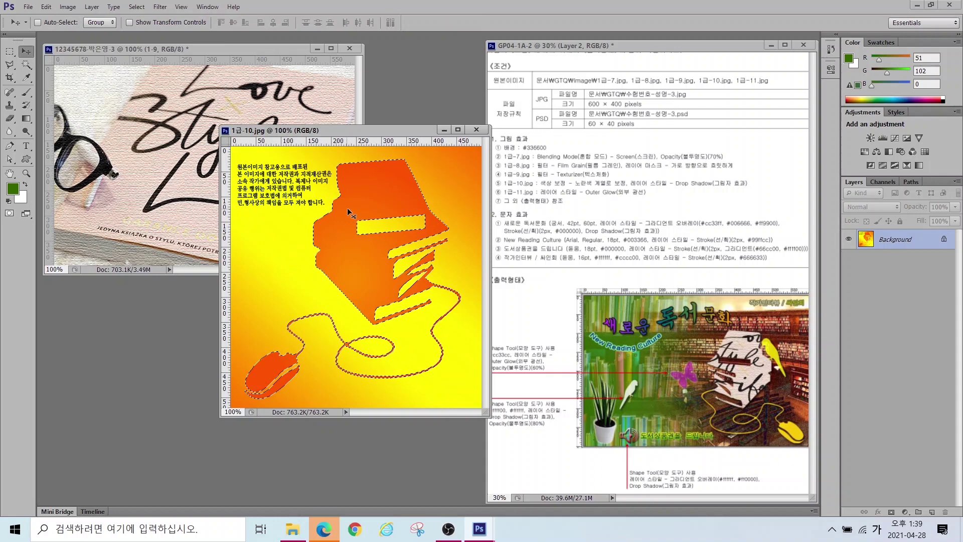
pyautogui.moveTo(363, 200); pyautogui.dragTo(187, 167)
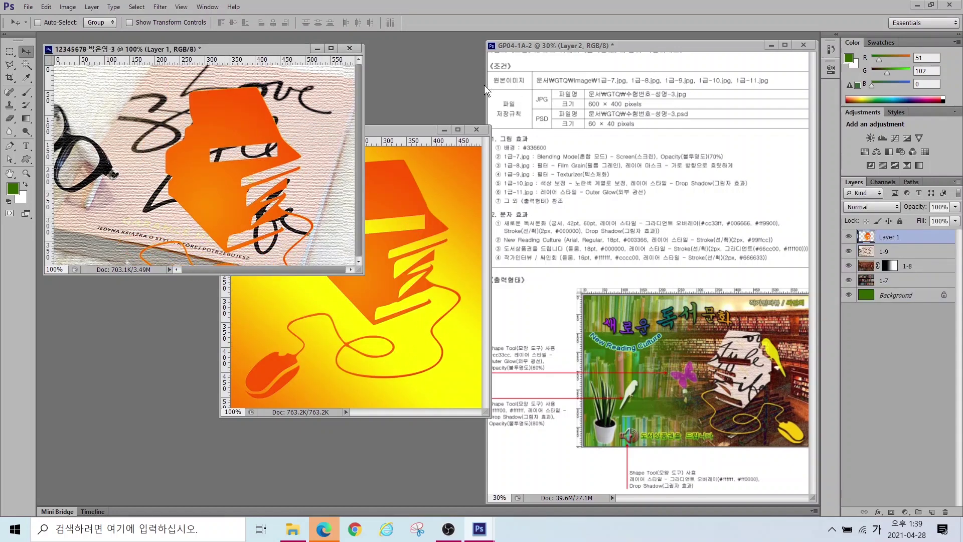
pyautogui.click(477, 129)
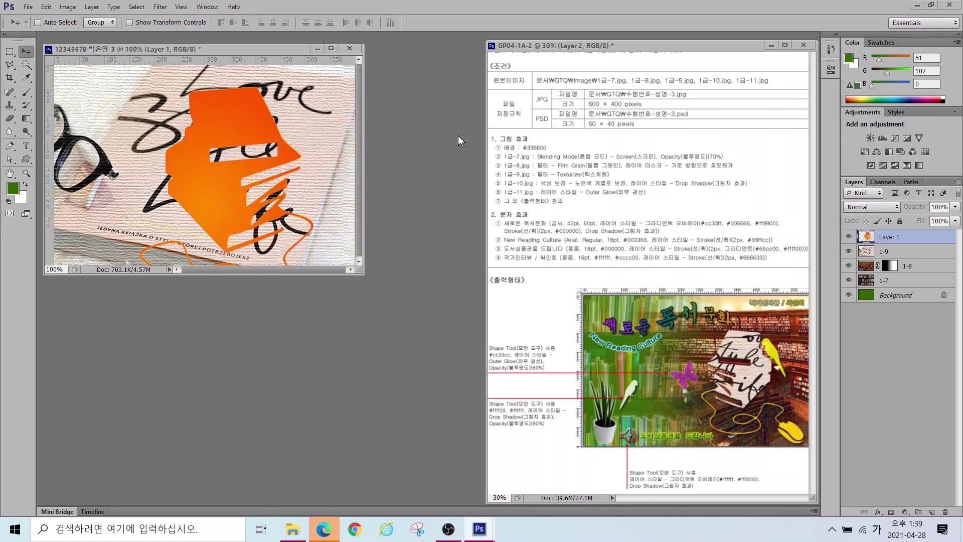
pyautogui.doubleClick(889, 238)
pyautogui.write('1-10')
pyautogui.press('Return')
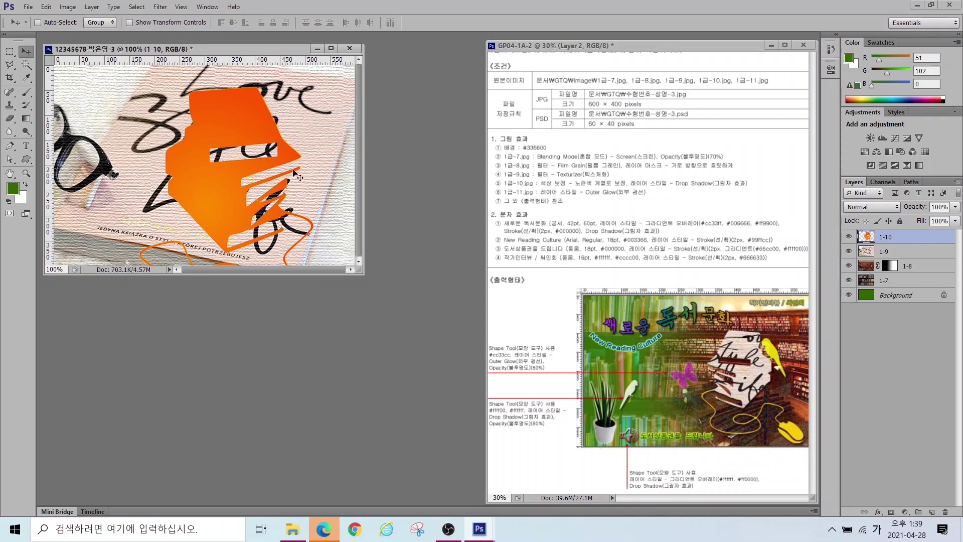
# Step: Free-transform layer 1-10: shrink to about 65%, flip horizontally, and shift about 101 px right
pyautogui.hotkey('ctrl', 't')
pyautogui.moveTo(314, 87); pyautogui.dragTo(248, 138)
pyautogui.moveTo(199, 174); pyautogui.dragTo(257, 113)
pyautogui.moveTo(315, 88); pyautogui.dragTo(294, 112)
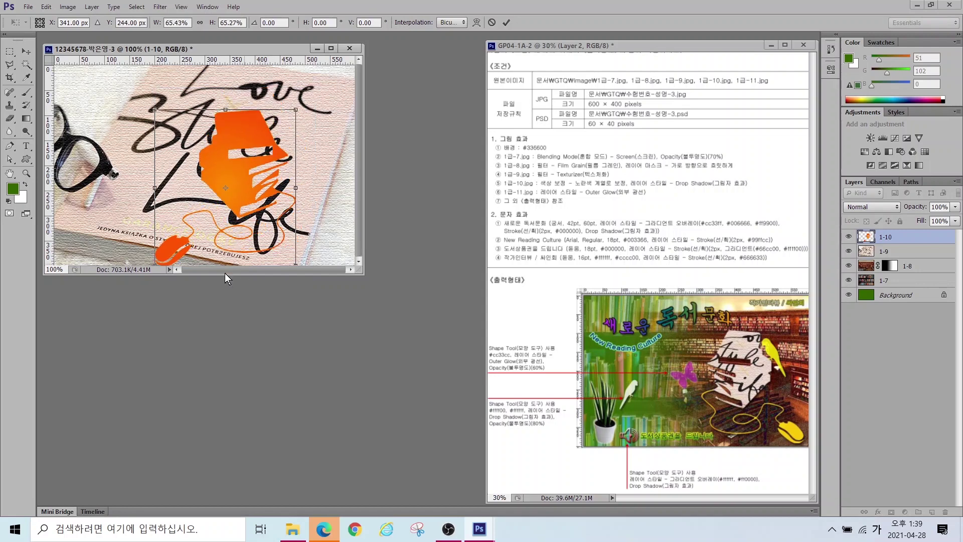
pyautogui.rightClick(240, 172)
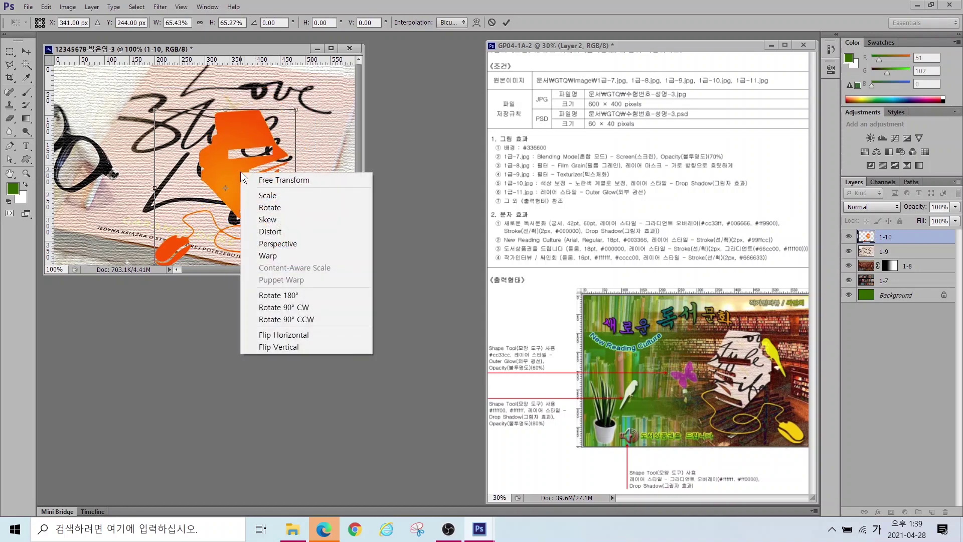
pyautogui.click(288, 334)
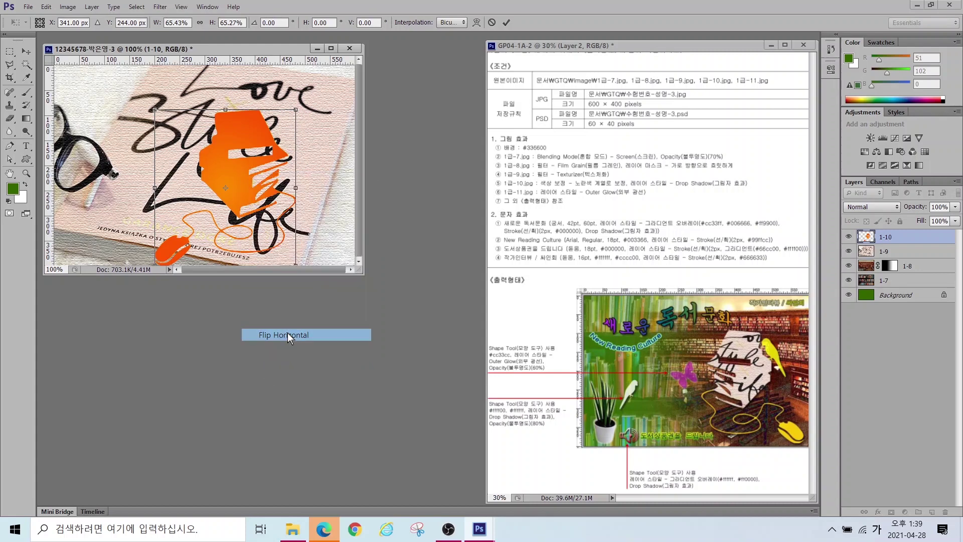
pyautogui.moveTo(219, 161); pyautogui.dragTo(270, 158)
pyautogui.press('Return')
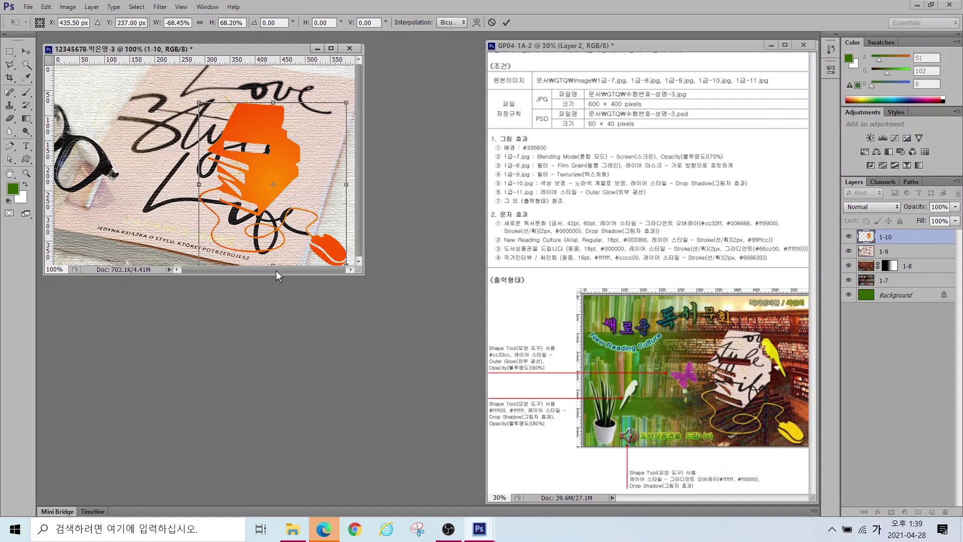
# Step: Enlarge the document window and duplicate layer 1-10 as 1-10 copy
pyautogui.moveTo(363, 273); pyautogui.dragTo(499, 377)
pyautogui.scroll(4, 404, 308)
pyautogui.scroll(-1, 404, 308)
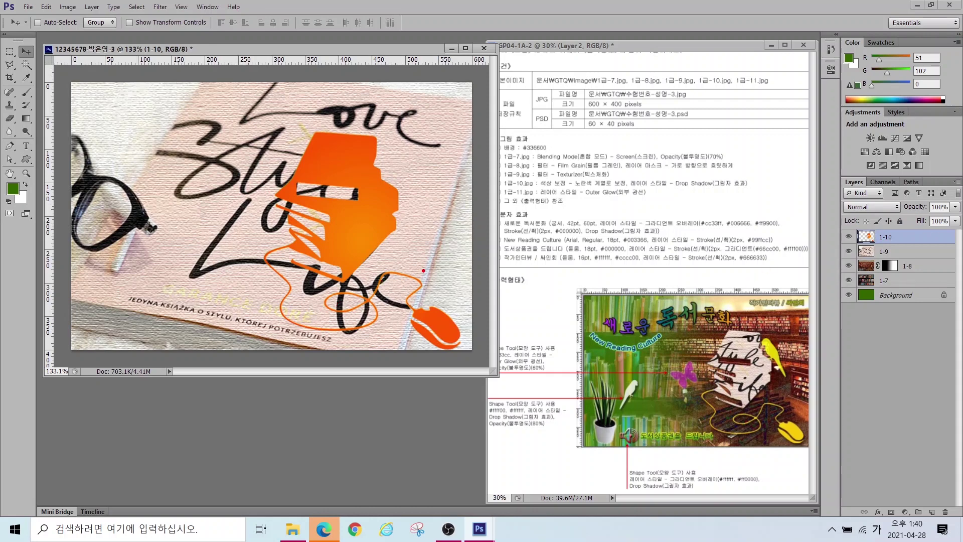
pyautogui.moveTo(408, 271); pyautogui.dragTo(320, 349)
pyautogui.moveTo(317, 298); pyautogui.dragTo(385, 331)
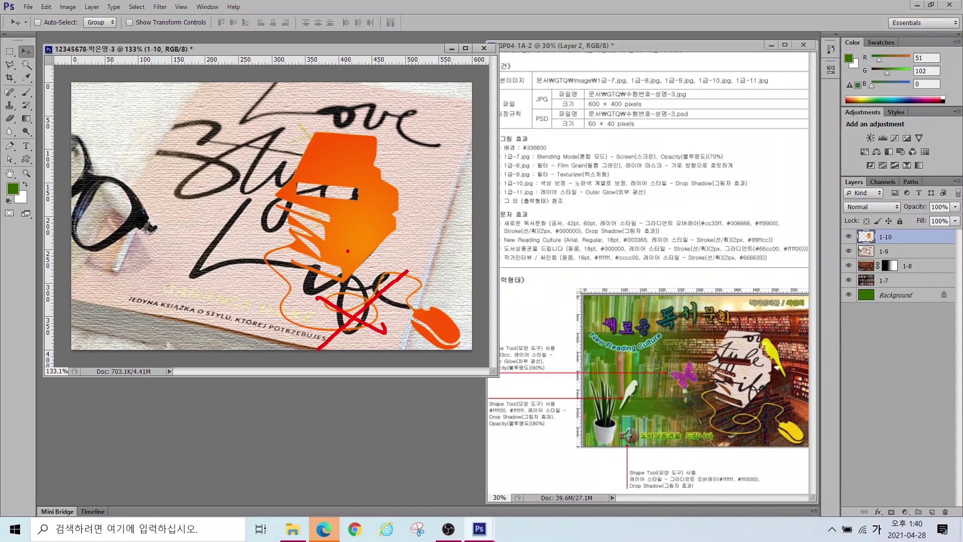
pyautogui.moveTo(358, 281)
pyautogui.mouseDown()
pyautogui.moveTo(307, 286)
pyautogui.moveTo(283, 258)
pyautogui.moveTo(283, 171)
pyautogui.moveTo(315, 126)
pyautogui.moveTo(376, 119)
pyautogui.moveTo(403, 188)
pyautogui.moveTo(394, 251)
pyautogui.moveTo(344, 281)
pyautogui.mouseUp()
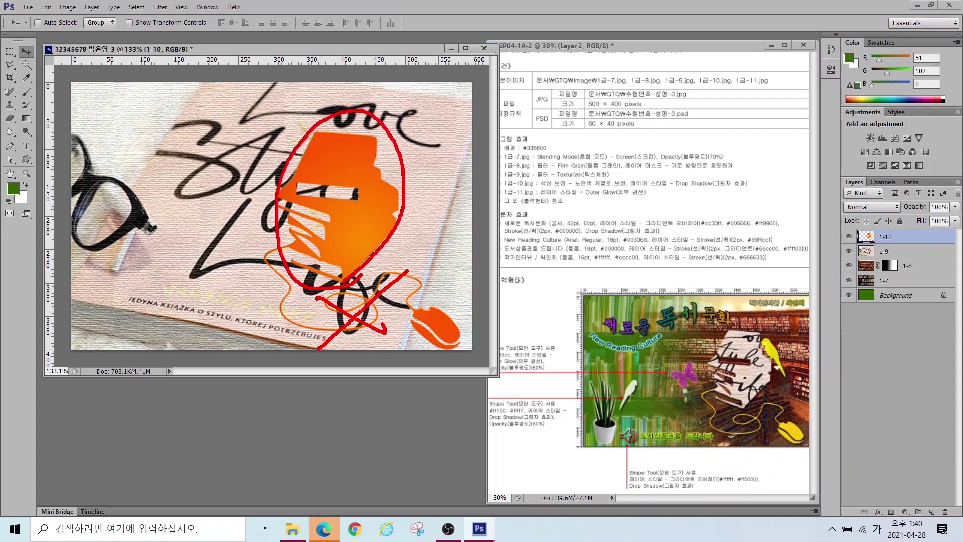
pyautogui.press('Escape')
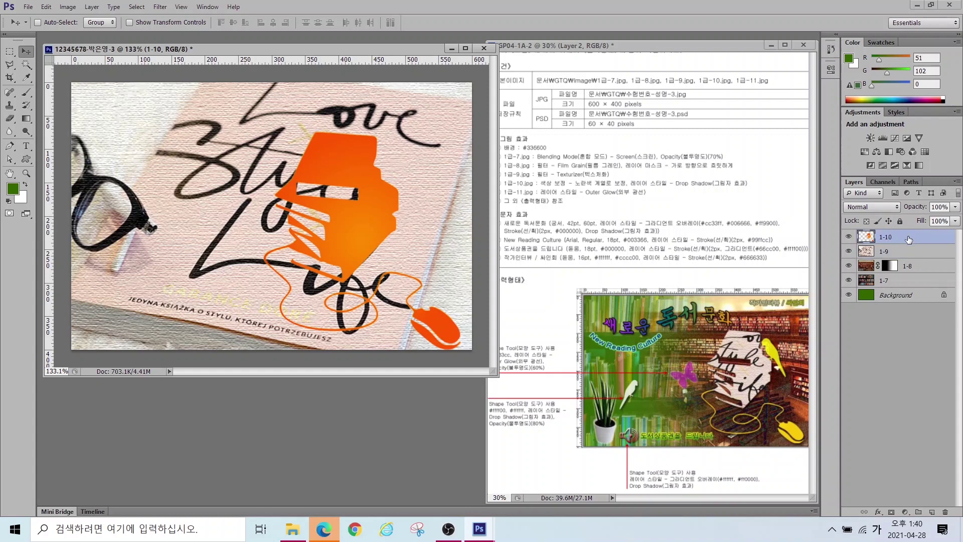
pyautogui.hotkey('ctrl', 'j')
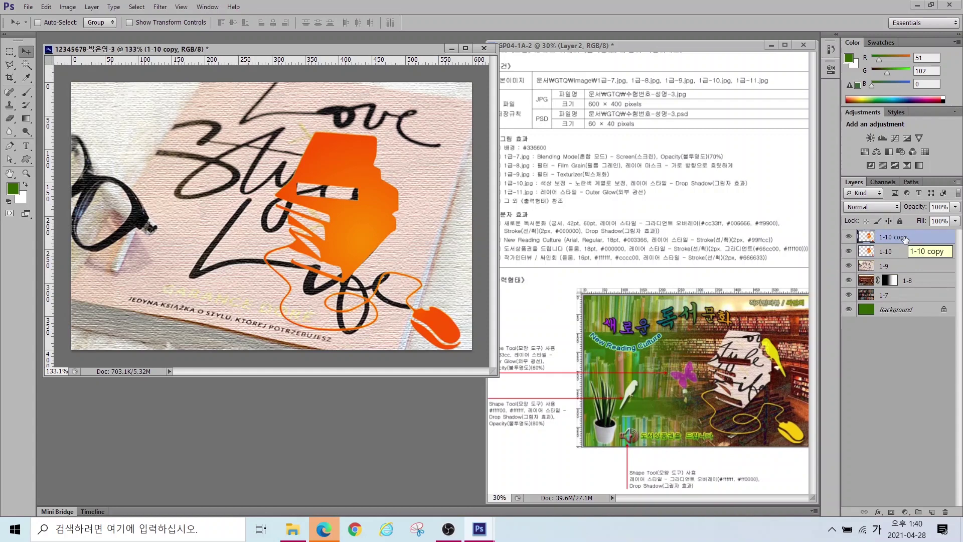
# Step: Rename the duplicated layer to 클리핑마스크
pyautogui.doubleClick(896, 239)
pyautogui.press('BackSpace')
pyautogui.write('글')
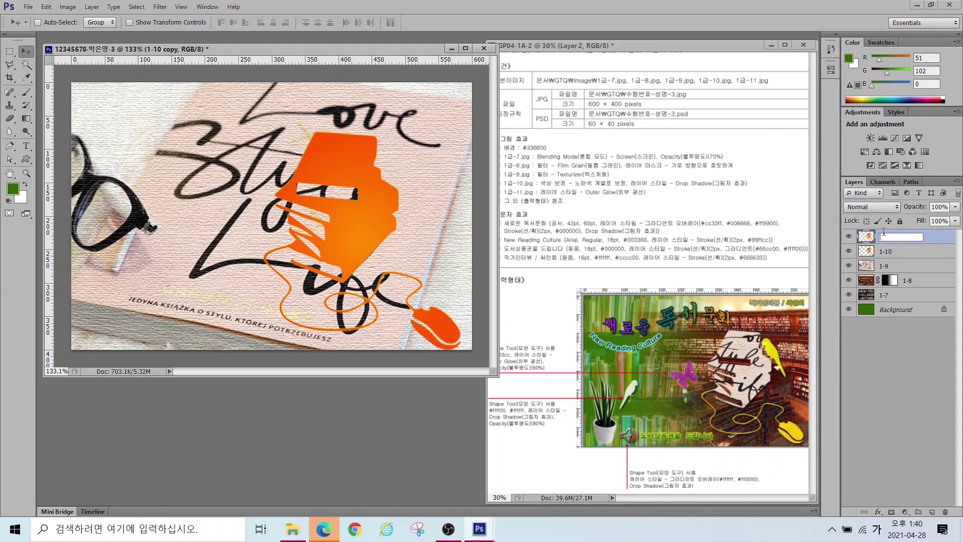
pyautogui.write('리핑마스크')
pyautogui.press('Return')
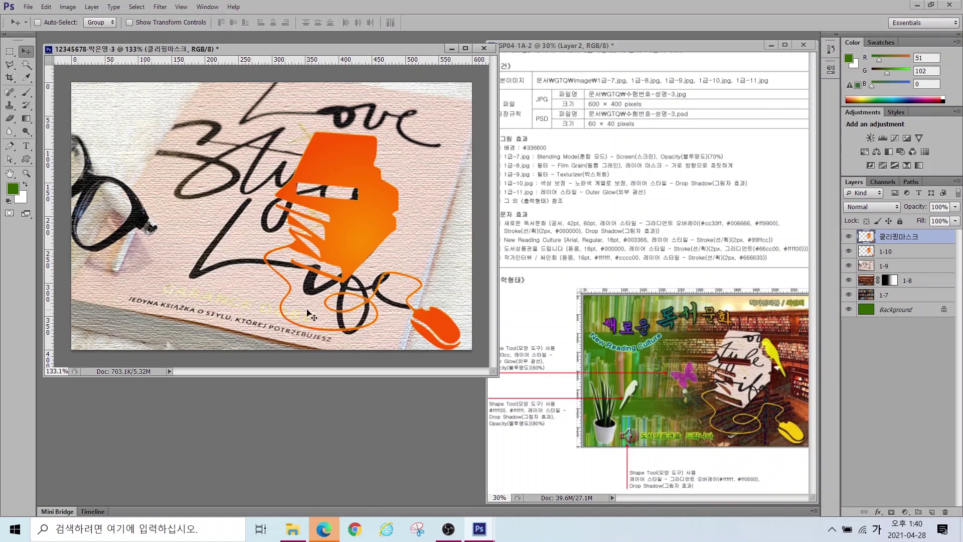
# Step: Outline the cord and mouse with the Polygonal Lasso, remove that area, and deselect
pyautogui.moveTo(10, 64); pyautogui.dragTo(56, 72)
pyautogui.click(287, 247)
pyautogui.click(285, 269)
pyautogui.click(345, 283)
pyautogui.click(410, 255)
pyautogui.click(462, 296)
pyautogui.click(470, 343)
pyautogui.click(457, 359)
pyautogui.click(236, 339)
pyautogui.click(247, 223)
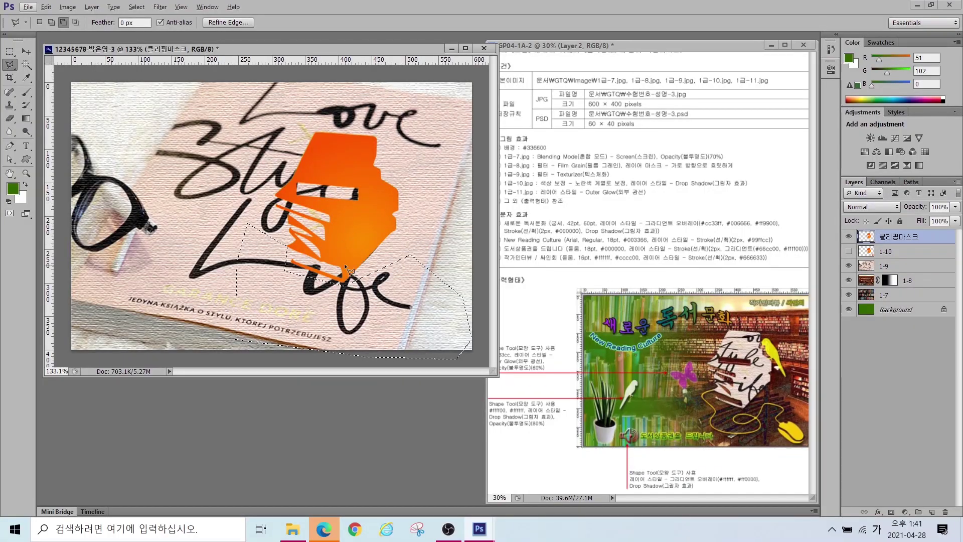
pyautogui.hotkey('ctrl', 'd')
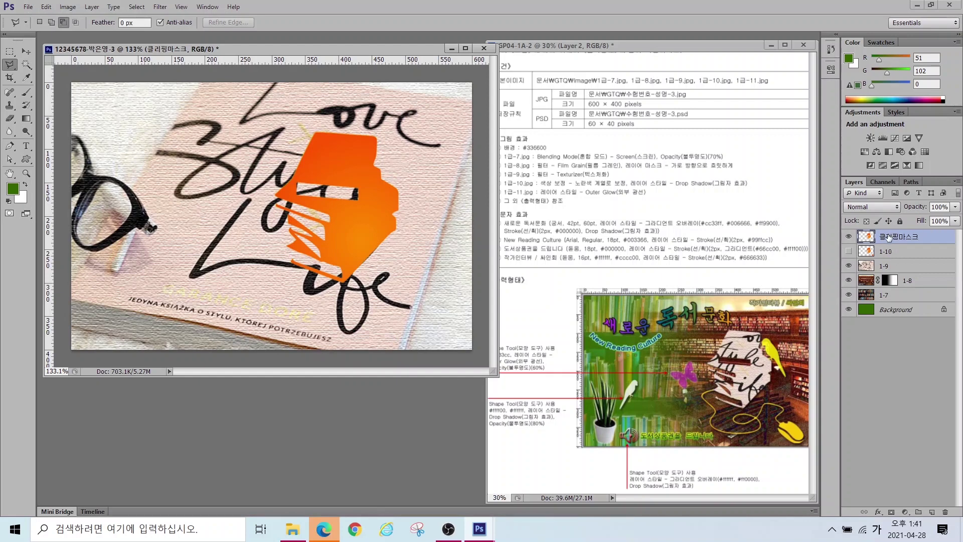
pyautogui.click(891, 267)
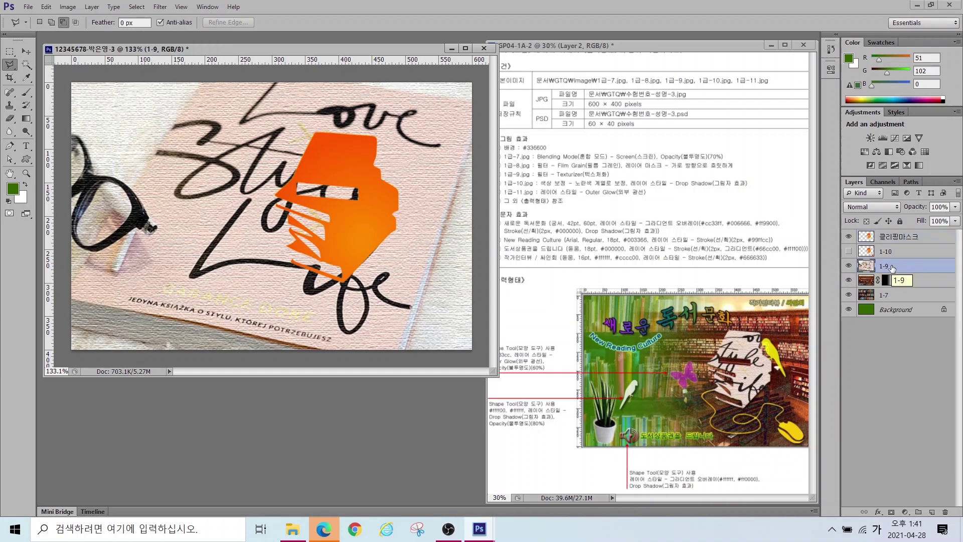
# Step: Move layer 1-9 above 클리핑마스크 and make it a clipping mask on that shape
pyautogui.moveTo(892, 268); pyautogui.dragTo(888, 234)
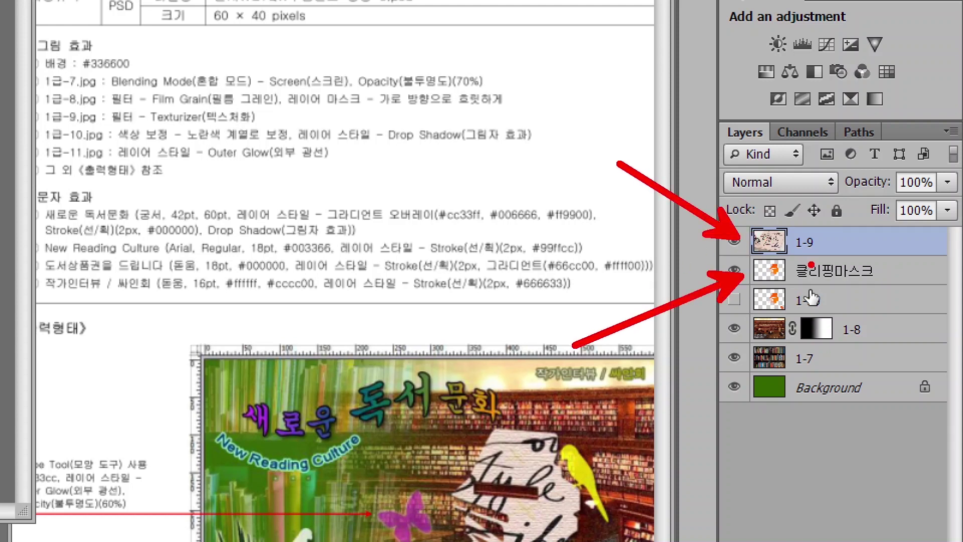
pyautogui.rightClick(841, 251)
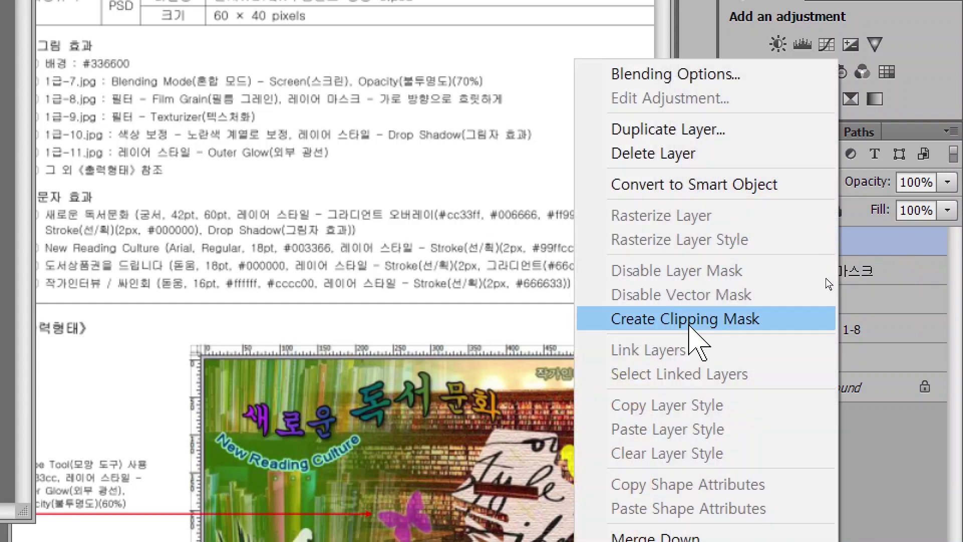
pyautogui.click(690, 319)
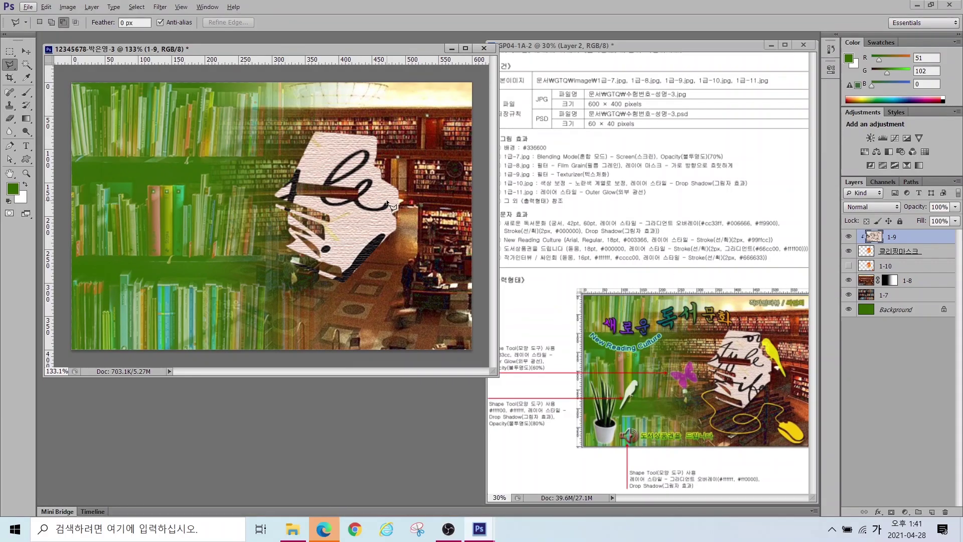
# Step: Show layer 1-10 again and shift its Hue/Saturation so the orange turns yellow
pyautogui.click(848, 266)
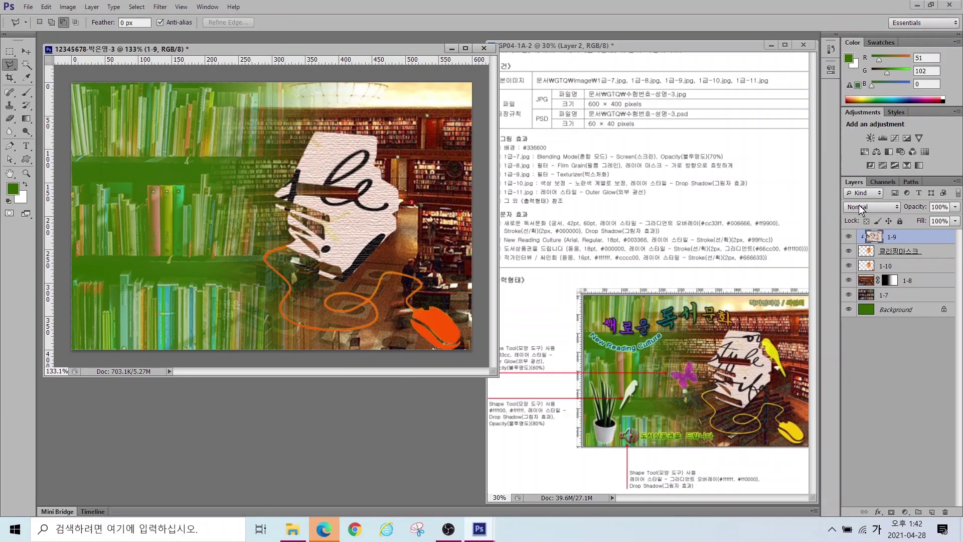
pyautogui.click(896, 269)
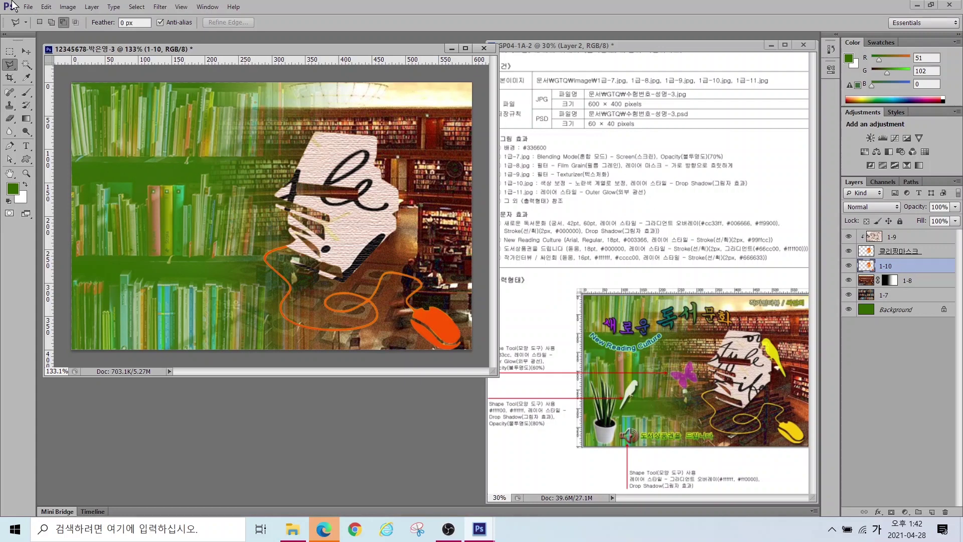
pyautogui.click(67, 10)
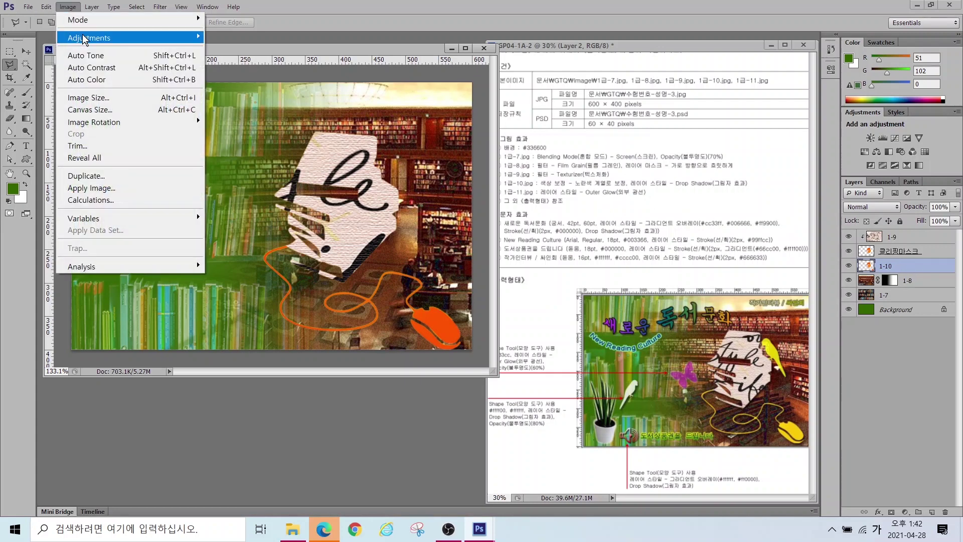
pyautogui.moveTo(85, 39)
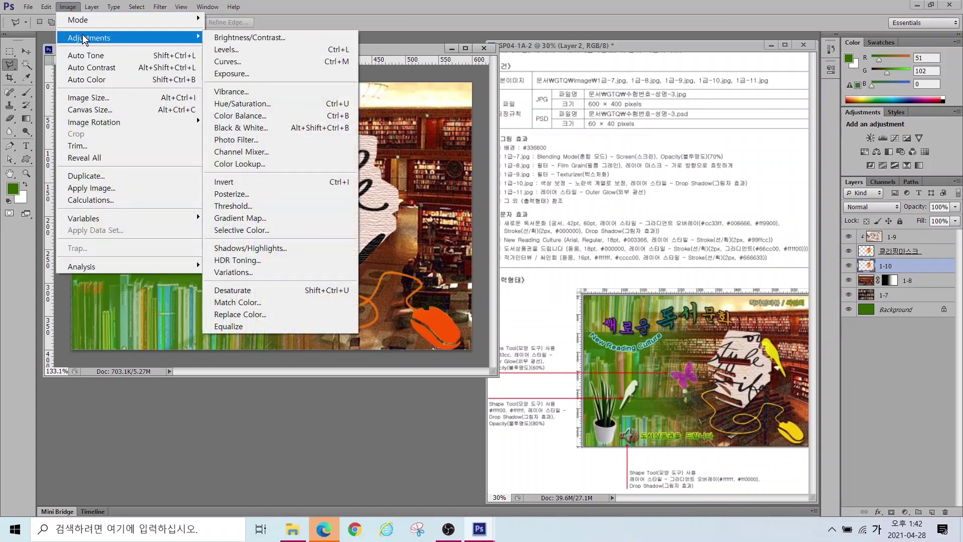
pyautogui.click(248, 104)
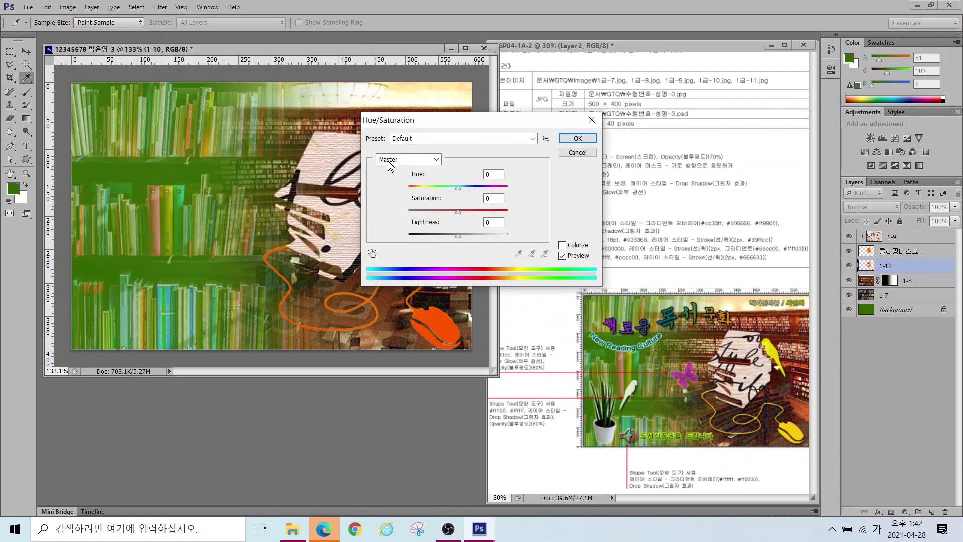
pyautogui.moveTo(458, 190)
pyautogui.mouseDown()
pyautogui.moveTo(438, 188)
pyautogui.moveTo(485, 181)
pyautogui.moveTo(476, 183)
pyautogui.mouseUp()
pyautogui.click(577, 138)
pyautogui.press('l')
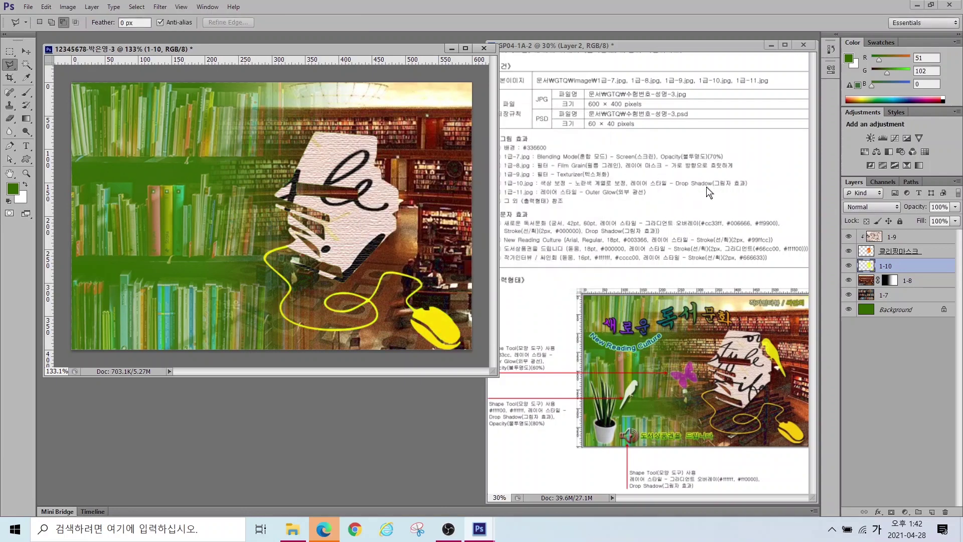
# Step: Add a Drop Shadow layer effect to 1-10
pyautogui.click(878, 513)
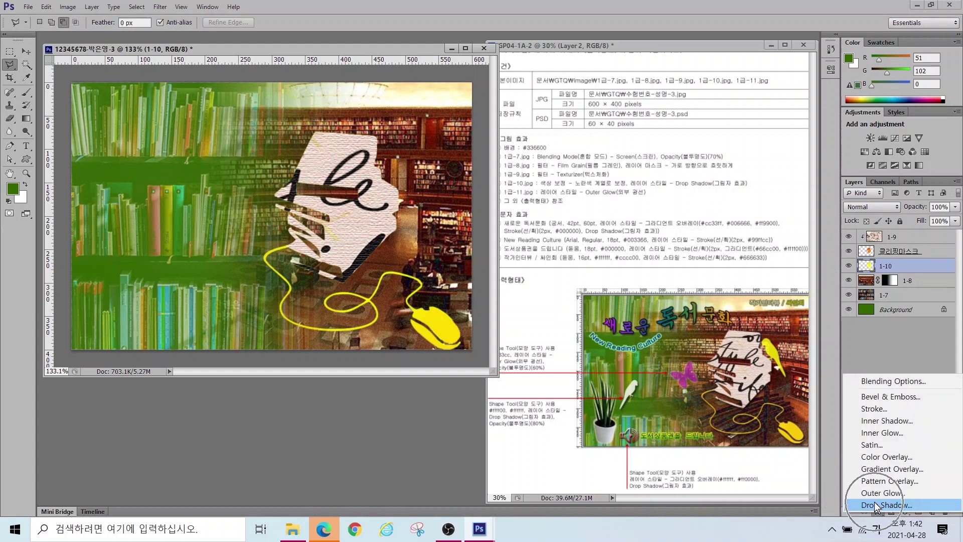
pyautogui.click(876, 505)
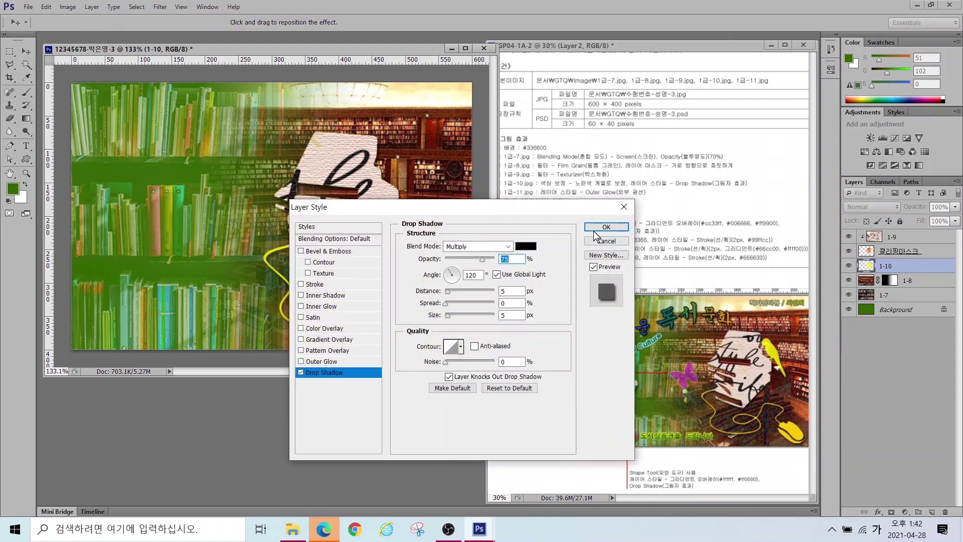
pyautogui.click(597, 225)
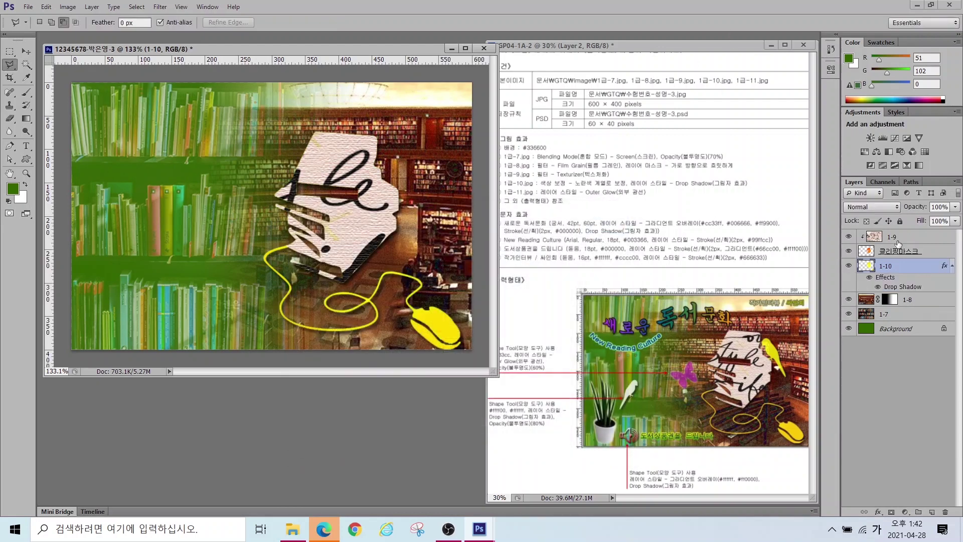
pyautogui.click(892, 238)
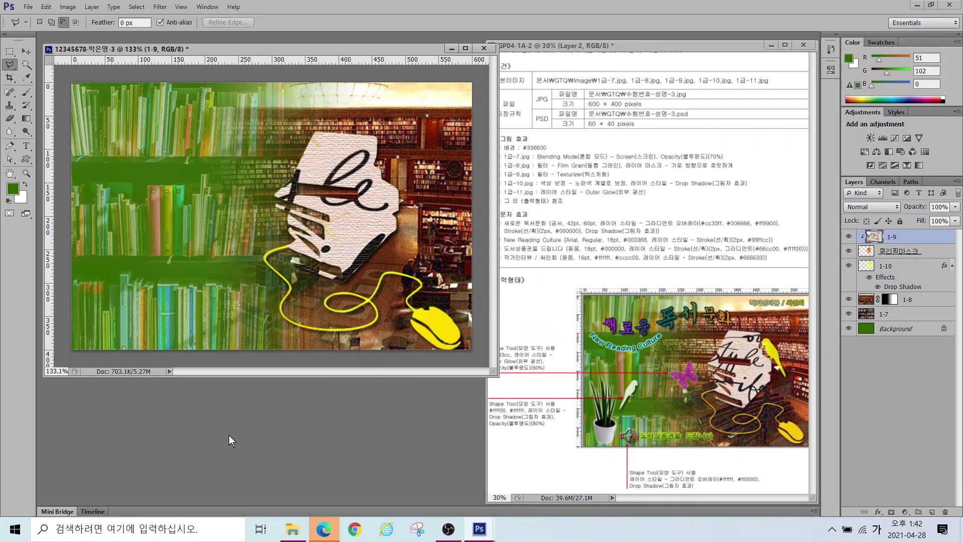
# Step: Open 1급-11.jpg and select the plant and its pot with Quick Selection and Polygonal Lasso
pyautogui.hotkey('ctrl', 'o')
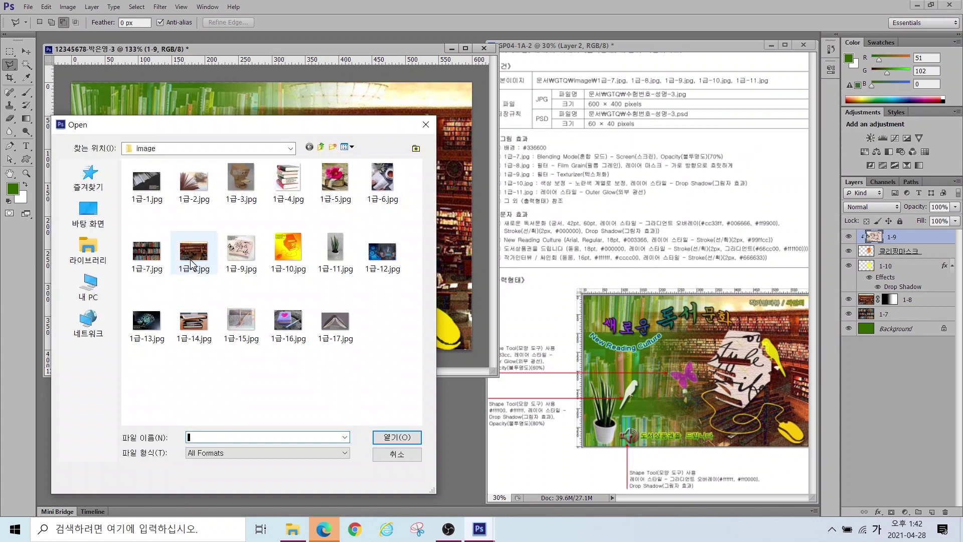
pyautogui.click(329, 248)
pyautogui.click(389, 437)
pyautogui.moveTo(27, 61); pyautogui.dragTo(68, 66)
pyautogui.moveTo(151, 303)
pyautogui.mouseDown()
pyautogui.moveTo(190, 295)
pyautogui.moveTo(153, 273)
pyautogui.moveTo(145, 321)
pyautogui.moveTo(186, 321)
pyautogui.mouseUp()
pyautogui.press('[')
pyautogui.press('[')
pyautogui.press('[')
pyautogui.press('[')
pyautogui.press('[')
pyautogui.press('[')
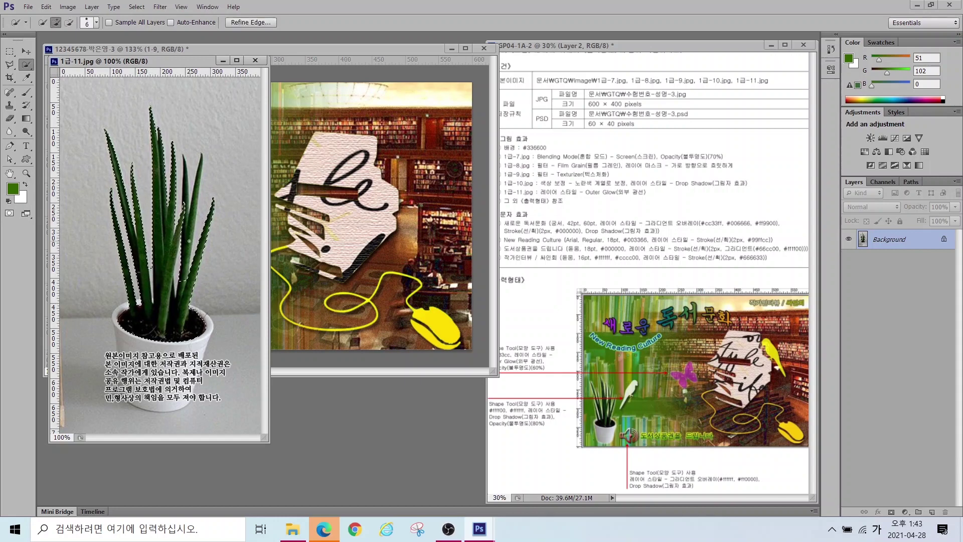
pyautogui.click(10, 64)
pyautogui.click(51, 23)
pyautogui.click(129, 403)
pyautogui.click(150, 411)
pyautogui.click(177, 410)
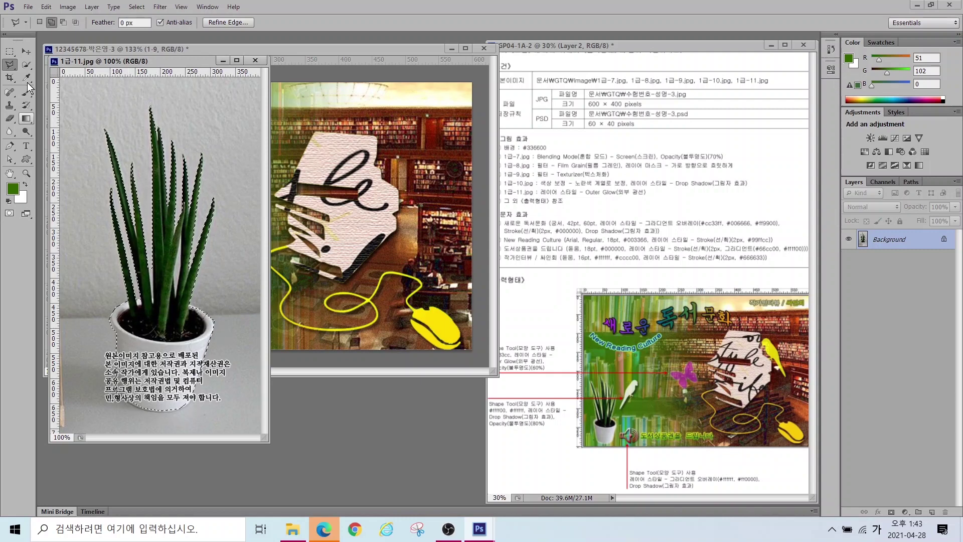
# Step: Move the plant into the composition, scale it to about 43% at lower left, and close the source
pyautogui.click(26, 52)
pyautogui.moveTo(143, 328); pyautogui.dragTo(269, 317)
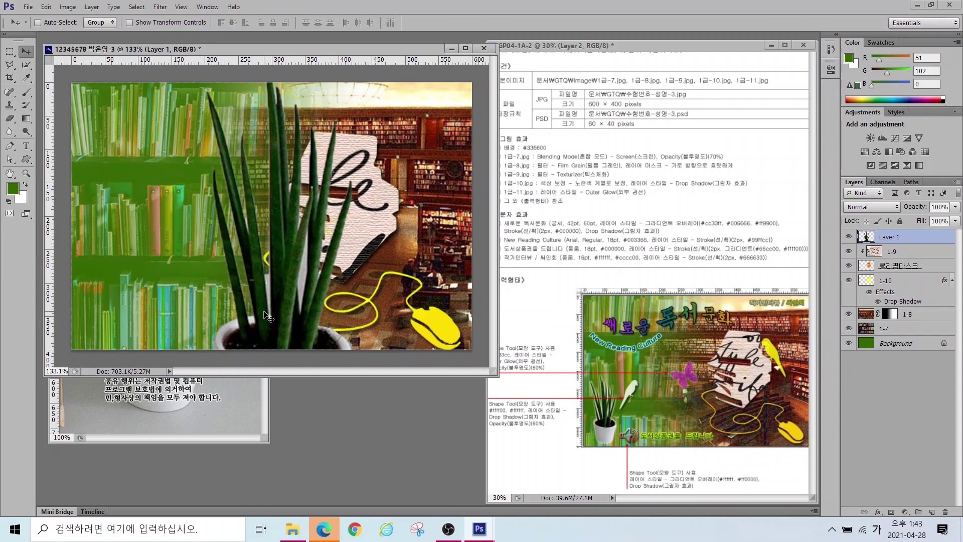
pyautogui.hotkey('ctrl', 't')
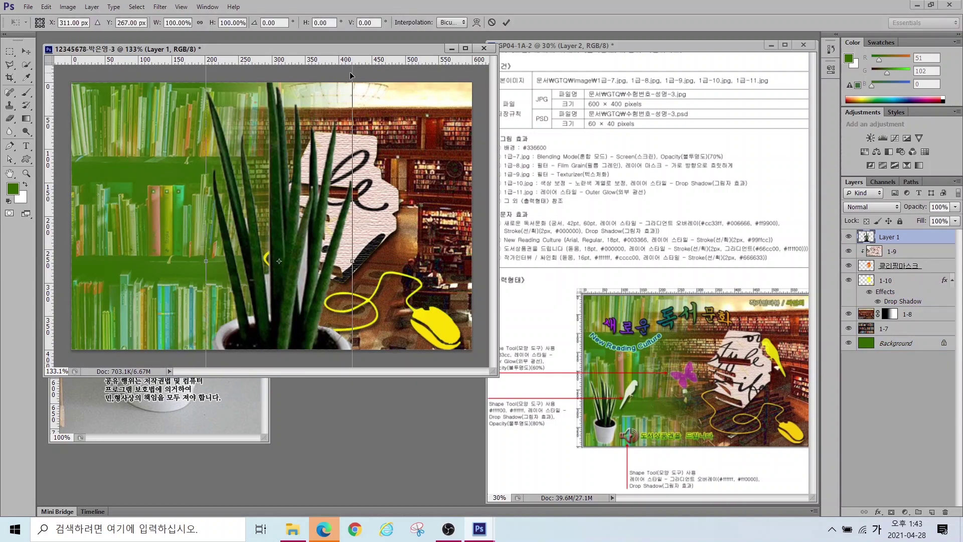
pyautogui.moveTo(287, 186); pyautogui.dragTo(257, 210)
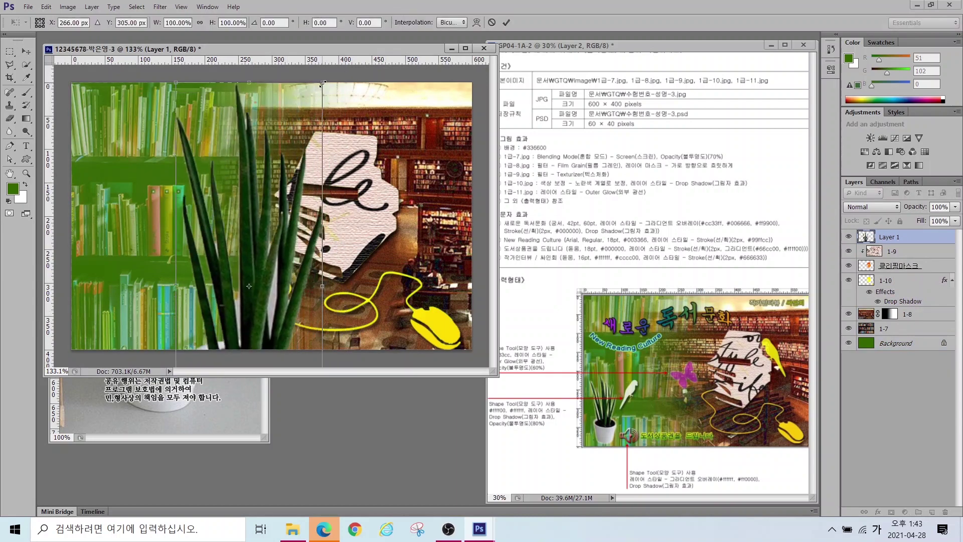
pyautogui.moveTo(322, 84); pyautogui.dragTo(259, 200)
pyautogui.moveTo(244, 216); pyautogui.dragTo(127, 221)
pyautogui.press('Return')
pyautogui.click(194, 410)
pyautogui.hotkey('ctrl', 'w')
# Step: Name the plant layer 1-11 and give it an Outer Glow
pyautogui.doubleClick(890, 237)
pyautogui.write('1')
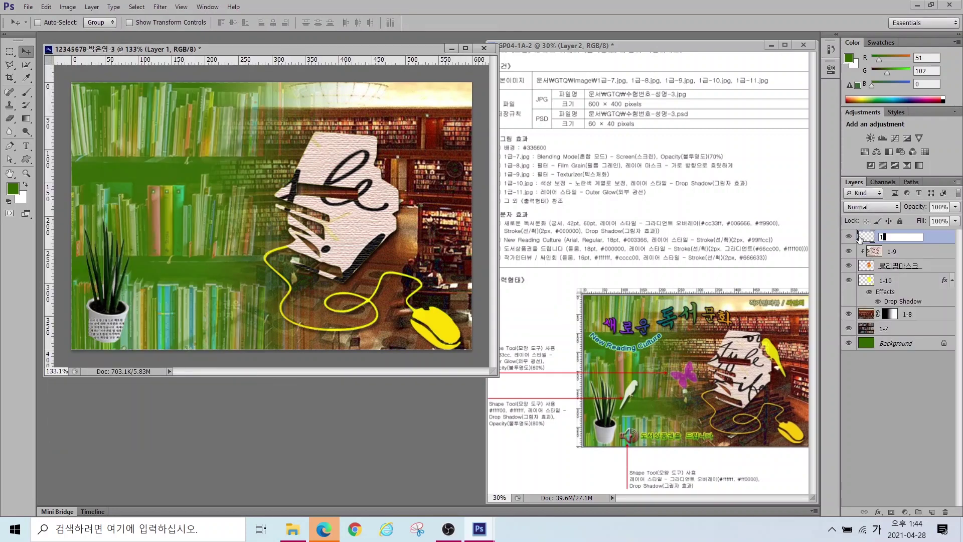
pyautogui.write('-11')
pyautogui.press('Return')
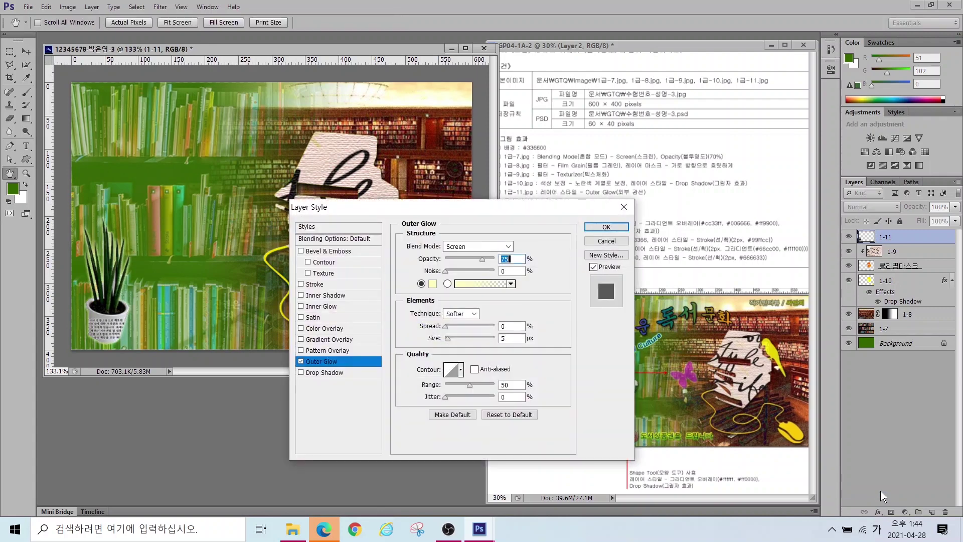
pyautogui.press('Return')
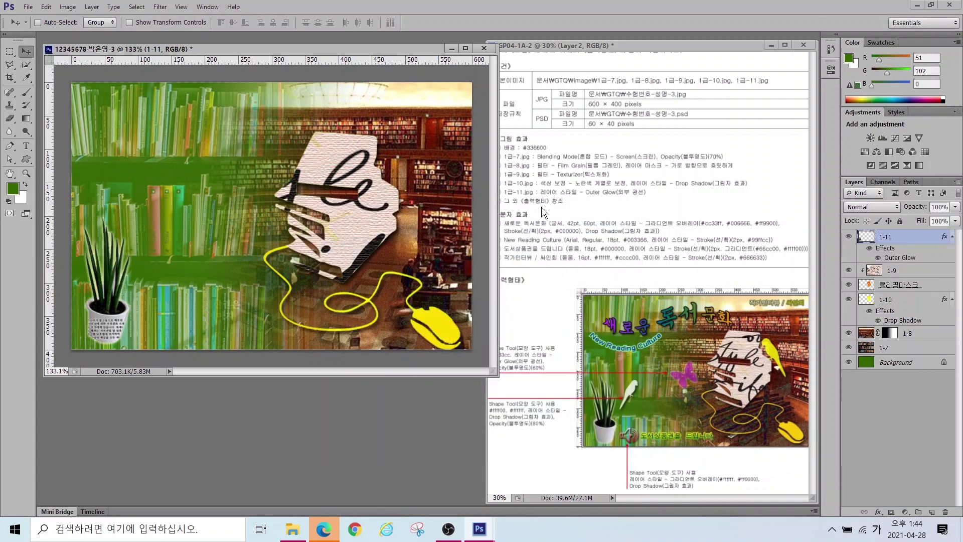
# Step: In the library composition, type the title 새로운 독서문화 near the top
pyautogui.click(519, 211)
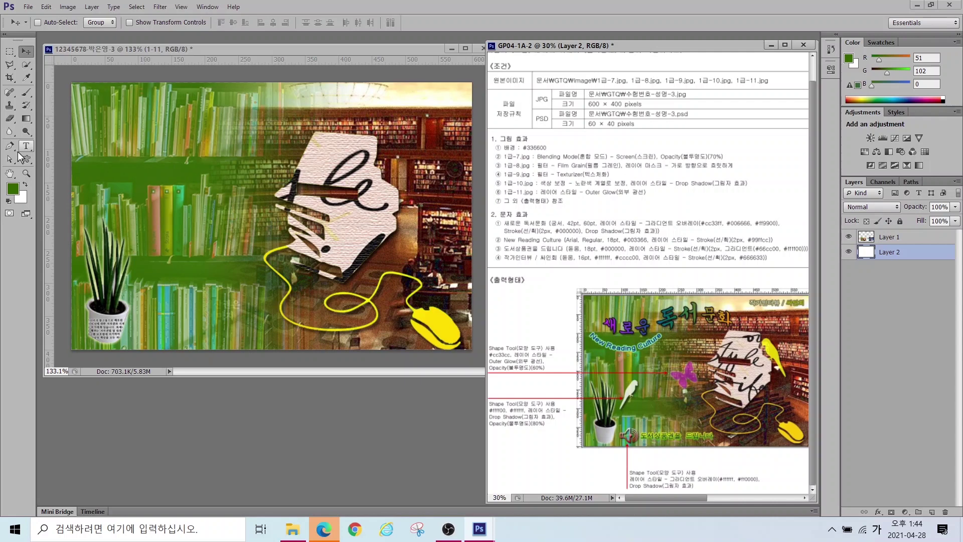
pyautogui.click(106, 47)
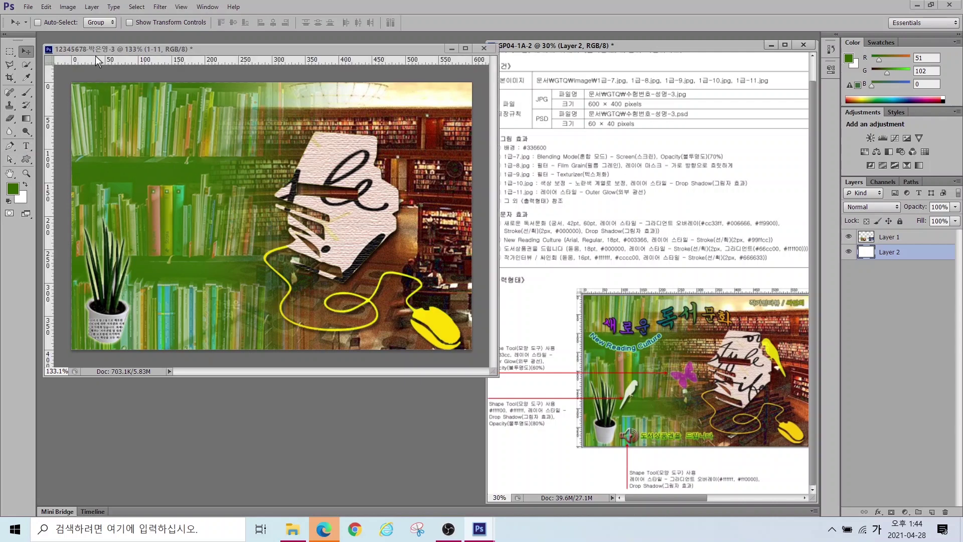
pyautogui.click(24, 149)
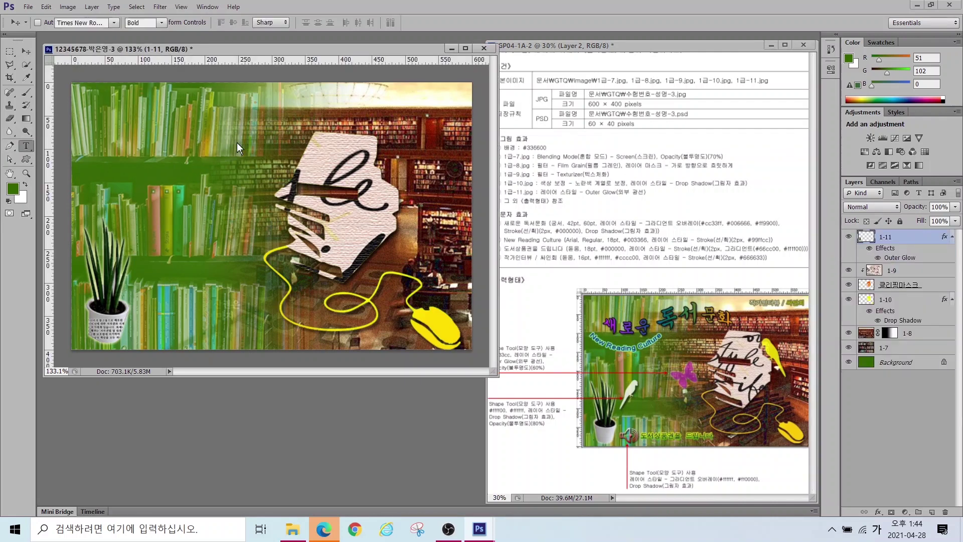
pyautogui.click(160, 131)
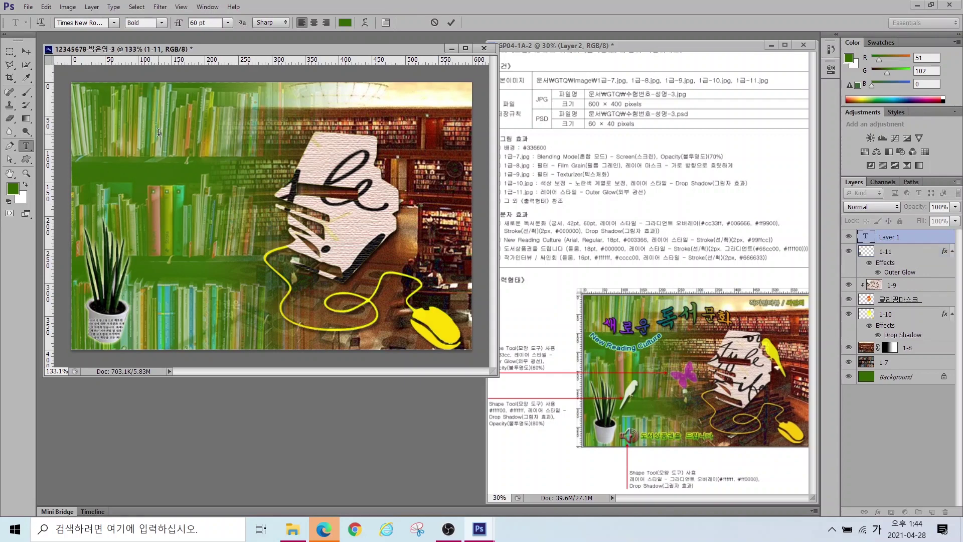
pyautogui.write('새로운 독서문화')
pyautogui.hotkey('ctrl', 'Return')
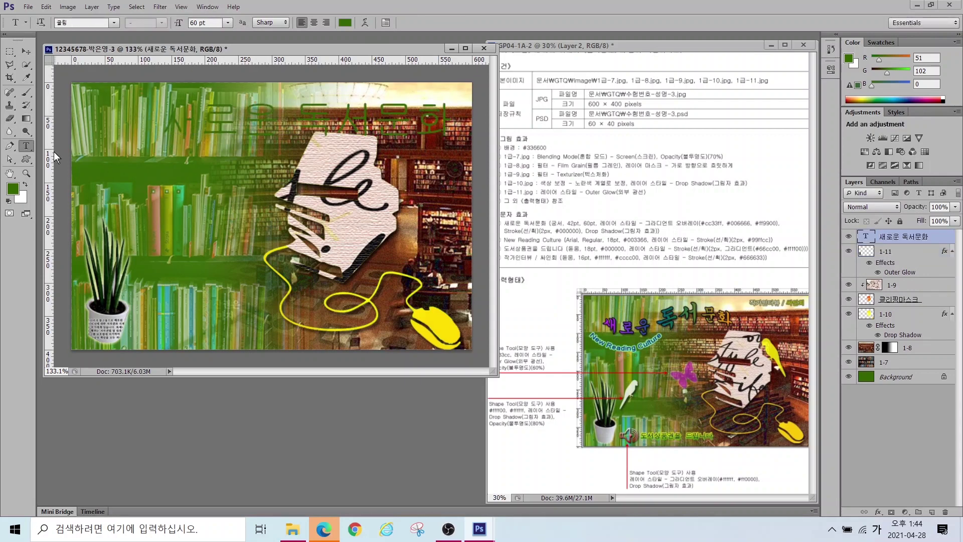
# Step: Set the title font to 궁서 at 42 pt
pyautogui.click(115, 22)
pyautogui.click(76, 65)
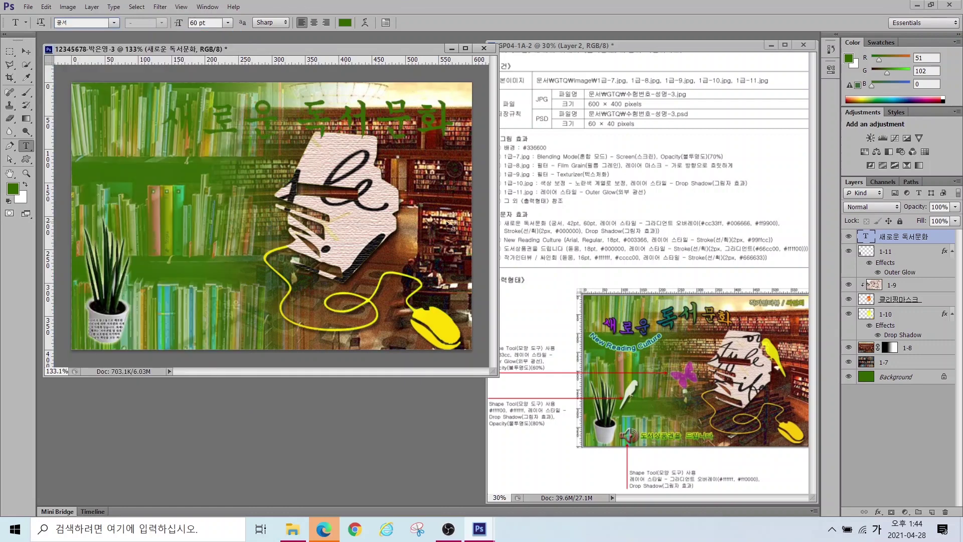
pyautogui.moveTo(510, 170)
pyautogui.mouseDown()
pyautogui.moveTo(562, 221)
pyautogui.moveTo(600, 217)
pyautogui.mouseUp()
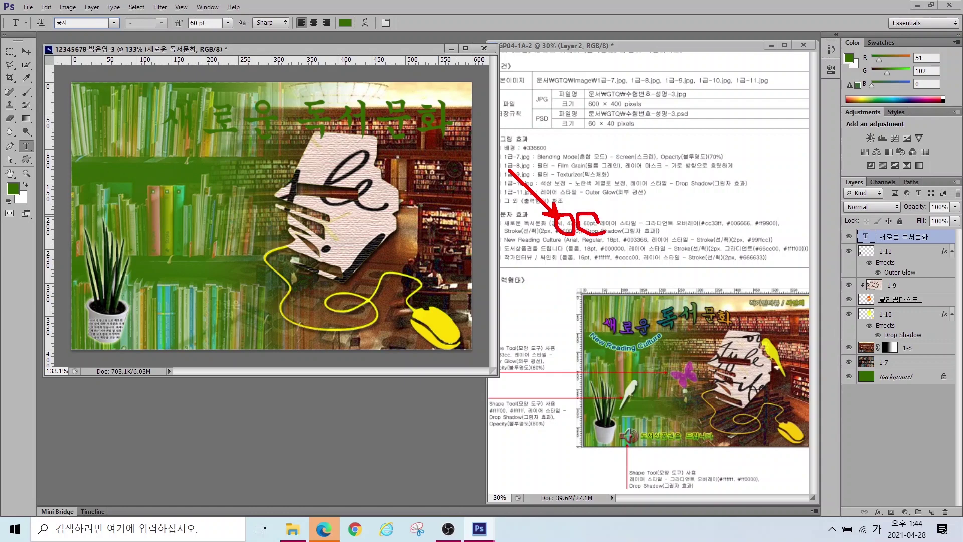
pyautogui.moveTo(659, 329)
pyautogui.mouseDown()
pyautogui.moveTo(602, 328)
pyautogui.moveTo(603, 314)
pyautogui.moveTo(637, 307)
pyautogui.moveTo(659, 328)
pyautogui.moveTo(686, 327)
pyautogui.moveTo(660, 317)
pyautogui.moveTo(661, 301)
pyautogui.moveTo(680, 290)
pyautogui.moveTo(695, 294)
pyautogui.moveTo(703, 322)
pyautogui.mouseUp()
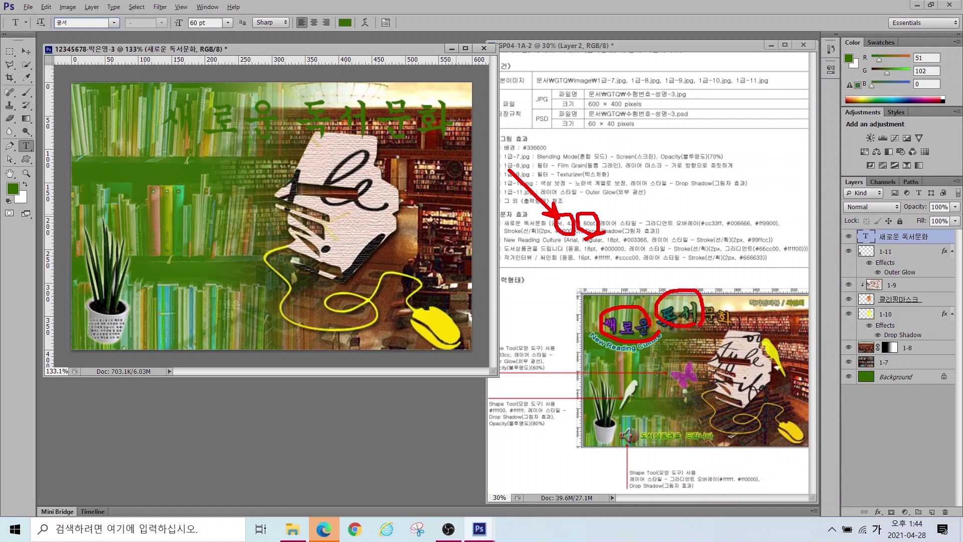
pyautogui.press('Escape')
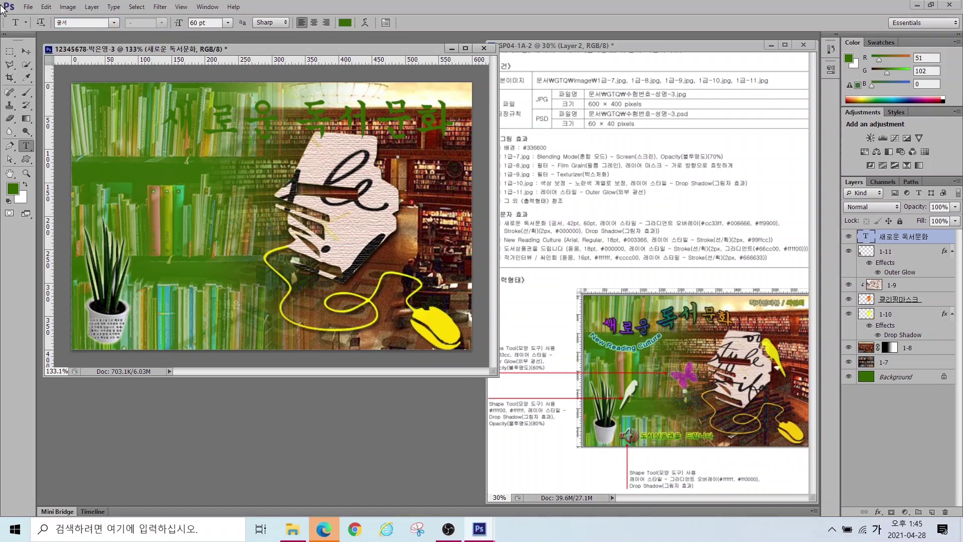
pyautogui.click(224, 23)
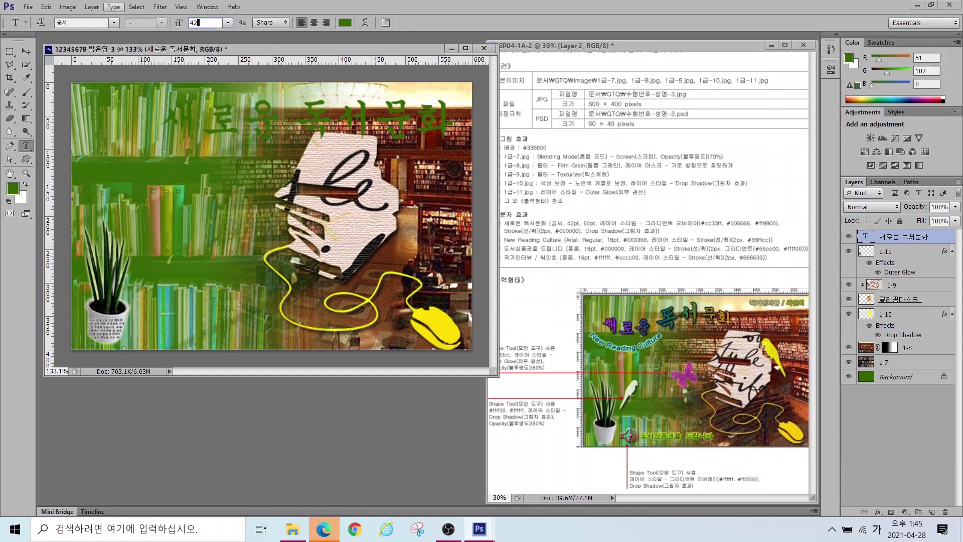
pyautogui.write('42')
pyautogui.press('Return')
# Step: Enlarge the word 독서 in the title to 60 pt
pyautogui.moveTo(254, 122); pyautogui.dragTo(309, 123)
pyautogui.click(210, 21)
pyautogui.write('60')
pyautogui.press('Return')
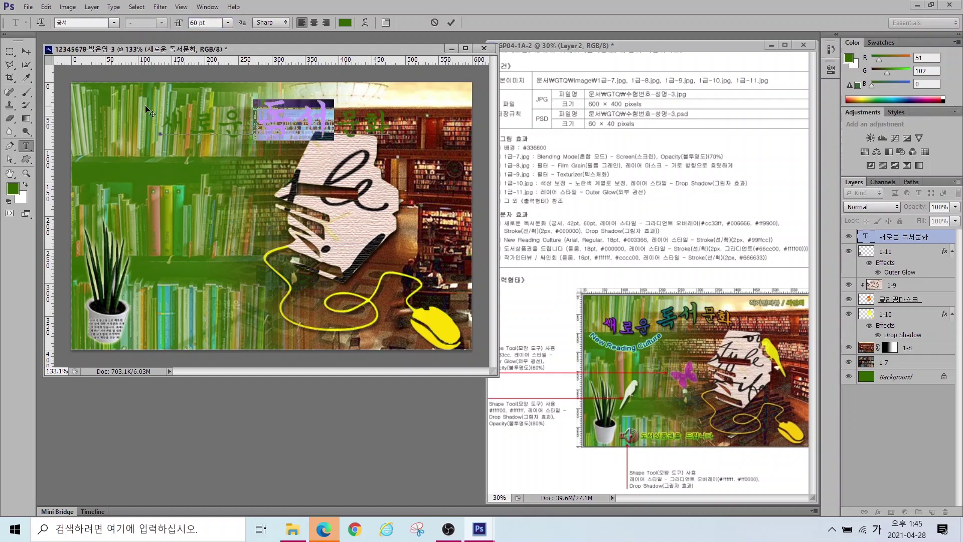
pyautogui.click(26, 52)
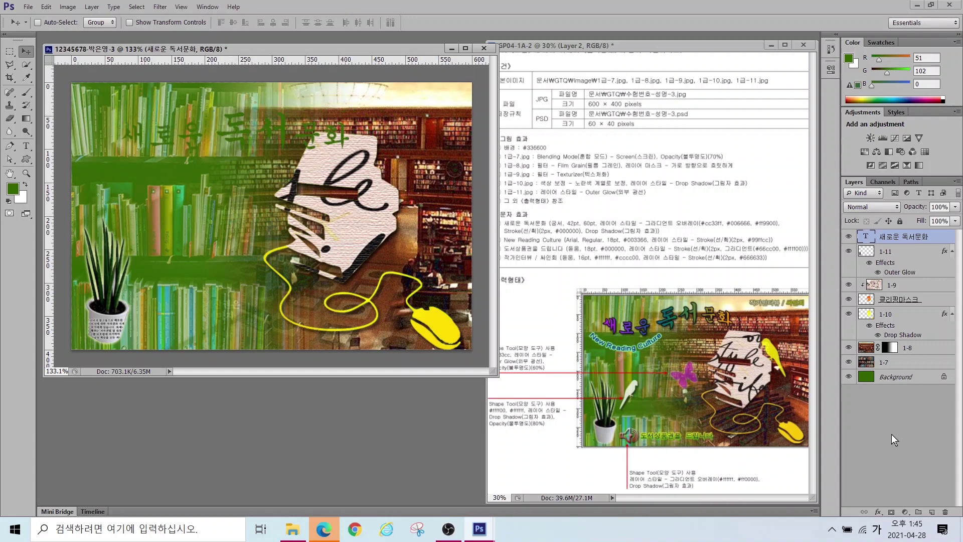
# Step: Add a Gradient Overlay effect to the 새로운 독서문화 title
pyautogui.click(878, 512)
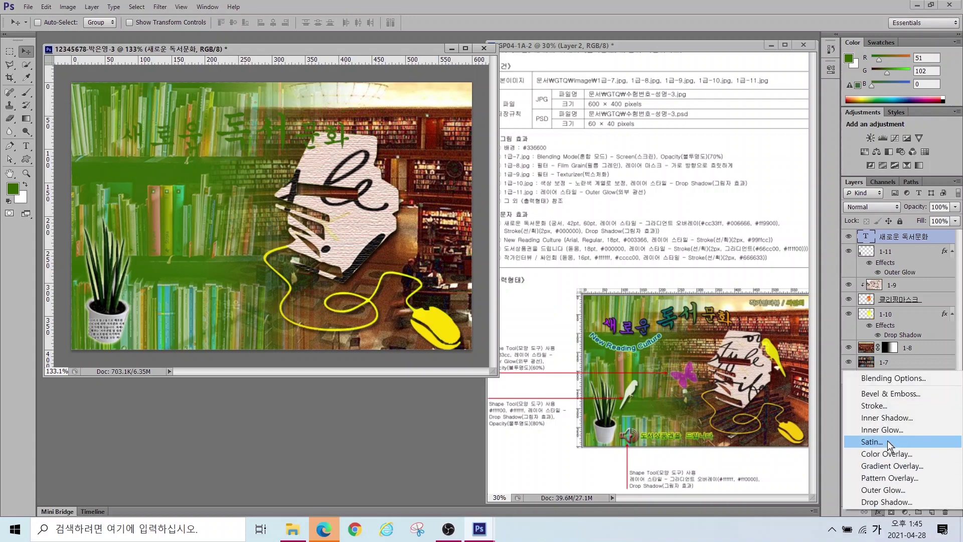
pyautogui.click(890, 465)
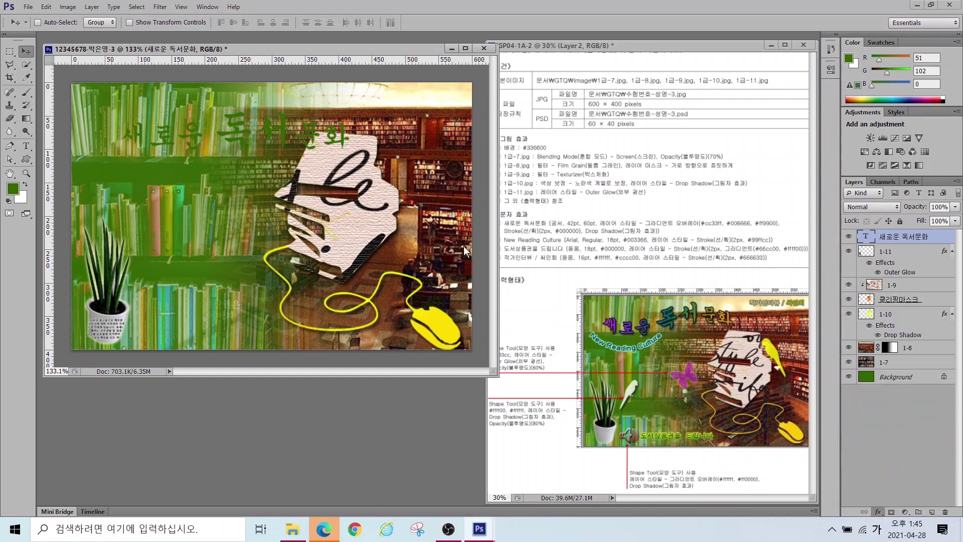
pyautogui.click(464, 269)
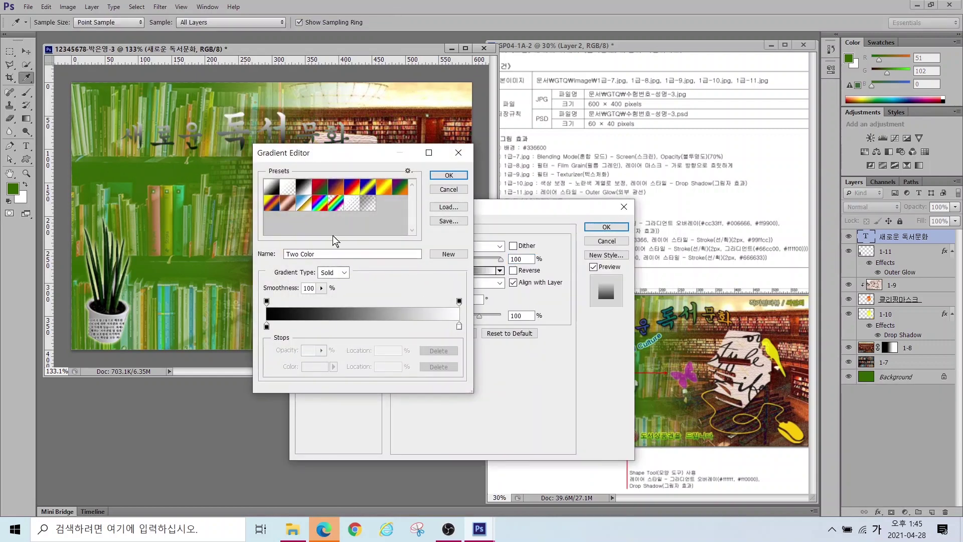
pyautogui.press('alt')
pyautogui.moveTo(713, 216); pyautogui.dragTo(686, 185)
pyautogui.moveTo(732, 217)
pyautogui.mouseDown()
pyautogui.moveTo(769, 217)
pyautogui.moveTo(802, 184)
pyautogui.mouseUp()
pyautogui.moveTo(275, 342)
pyautogui.mouseDown()
pyautogui.moveTo(254, 339)
pyautogui.moveTo(278, 315)
pyautogui.mouseUp()
pyautogui.moveTo(438, 343)
pyautogui.mouseDown()
pyautogui.moveTo(463, 307)
pyautogui.moveTo(476, 335)
pyautogui.moveTo(456, 346)
pyautogui.mouseUp()
pyautogui.moveTo(369, 326); pyautogui.dragTo(371, 344)
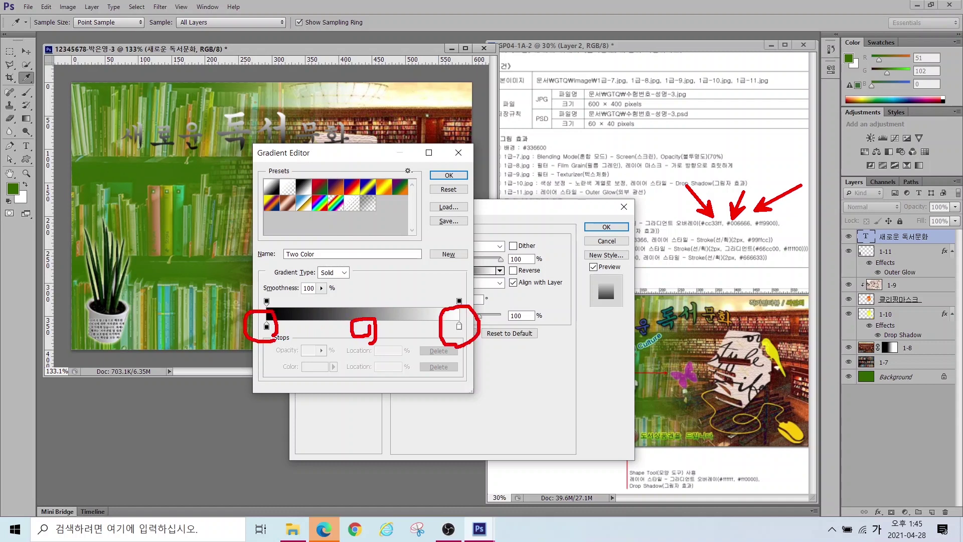
pyautogui.press('Escape')
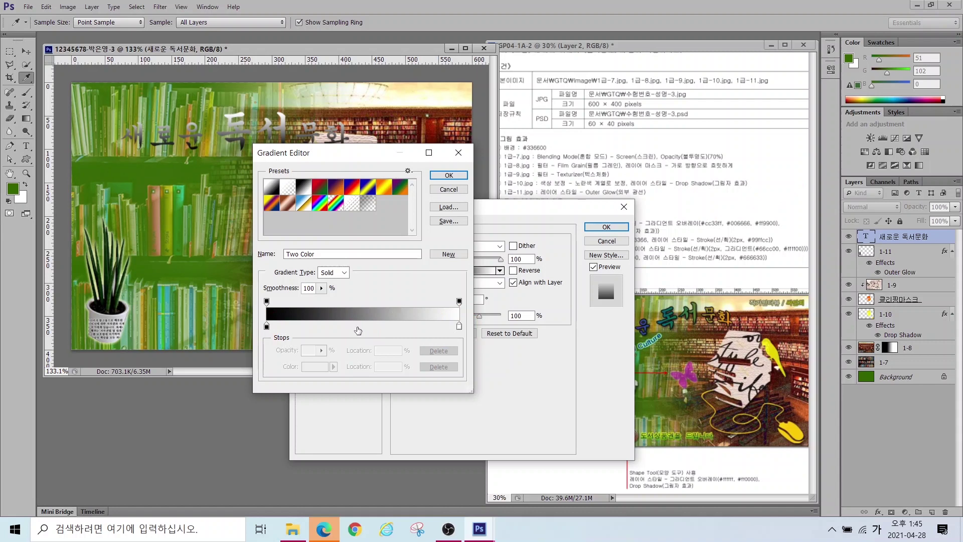
# Step: Build a three-stop overlay gradient of #cc33ff, #006666 and #ff9900
pyautogui.click(357, 331)
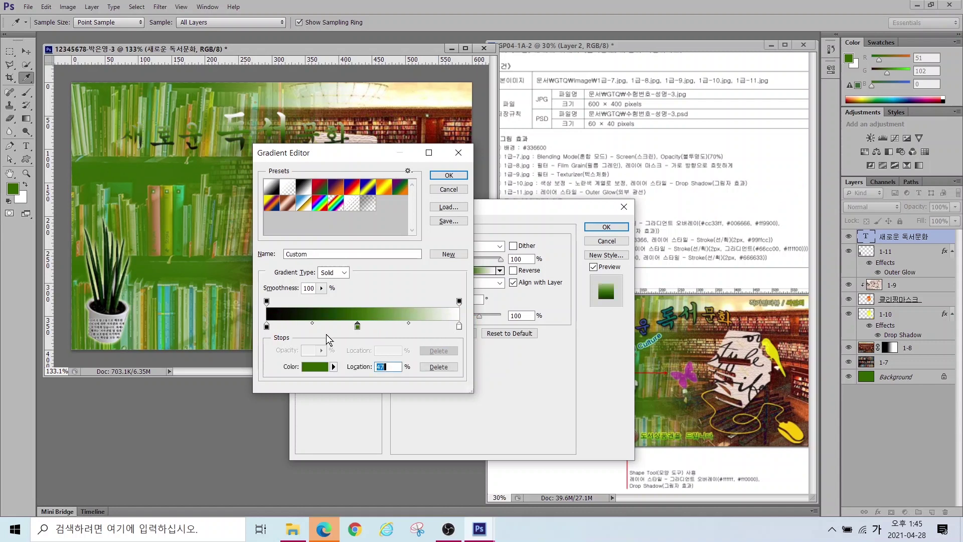
pyautogui.doubleClick(267, 327)
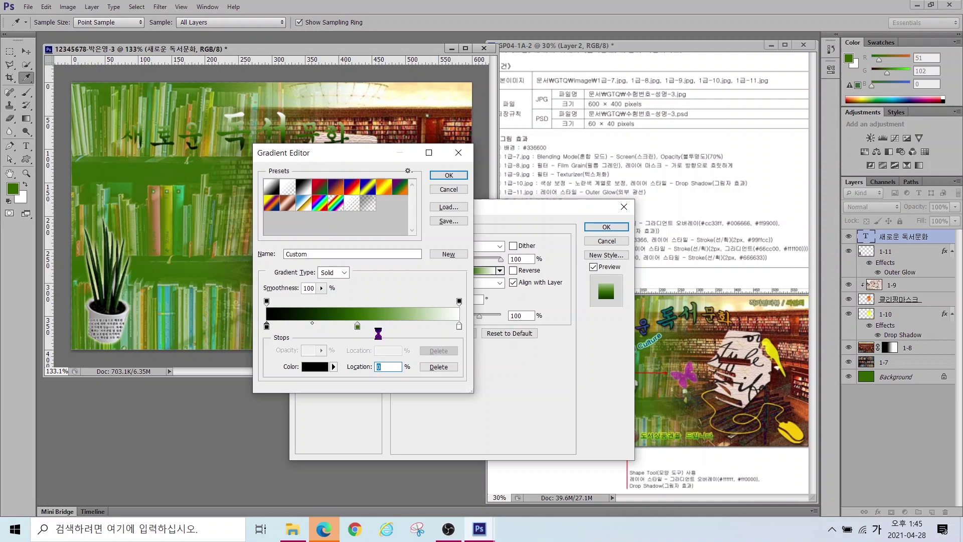
pyautogui.write('cc33ff')
pyautogui.press('Return')
pyautogui.doubleClick(357, 326)
pyautogui.click(408, 301)
pyautogui.write('006666')
pyautogui.press('Return')
pyautogui.doubleClick(459, 326)
pyautogui.click(389, 301)
pyautogui.write('ff9900')
pyautogui.press('Return')
pyautogui.click(449, 175)
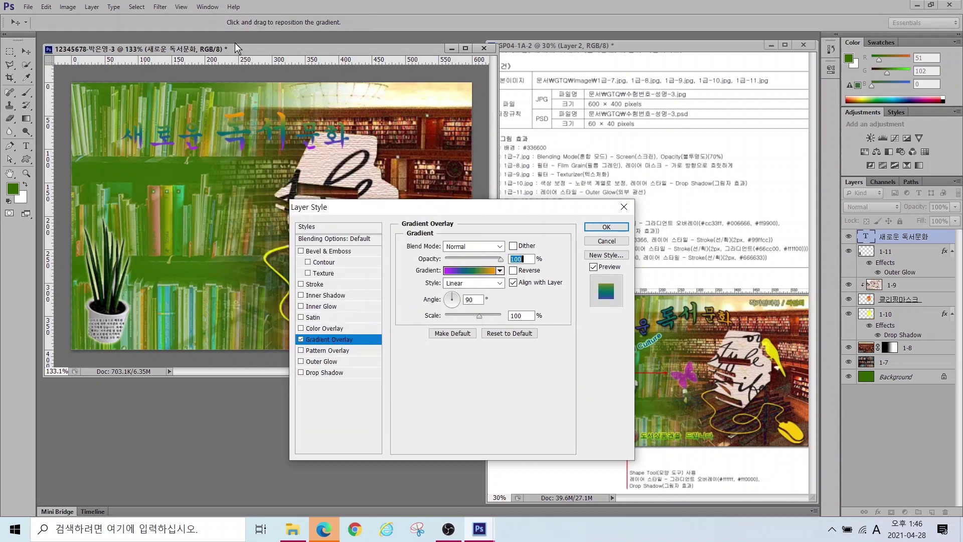
# Step: Set the gradient overlay angle to -14 degrees
pyautogui.press('alt')
pyautogui.moveTo(741, 331)
pyautogui.mouseDown()
pyautogui.moveTo(701, 322)
pyautogui.moveTo(704, 305)
pyautogui.moveTo(736, 300)
pyautogui.mouseUp()
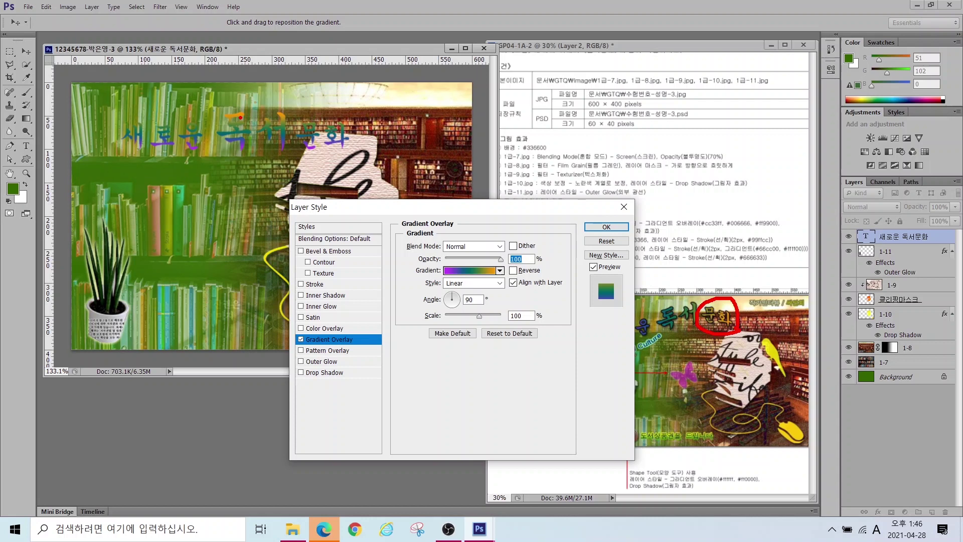
pyautogui.moveTo(226, 123)
pyautogui.mouseDown()
pyautogui.moveTo(241, 107)
pyautogui.moveTo(212, 134)
pyautogui.moveTo(261, 146)
pyautogui.mouseUp()
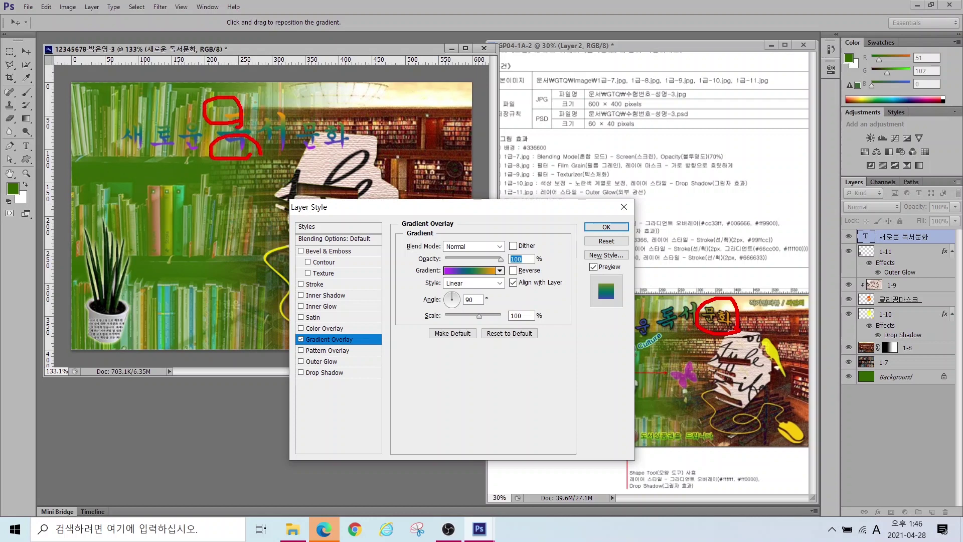
pyautogui.moveTo(452, 307); pyautogui.dragTo(468, 301)
pyautogui.press('Escape')
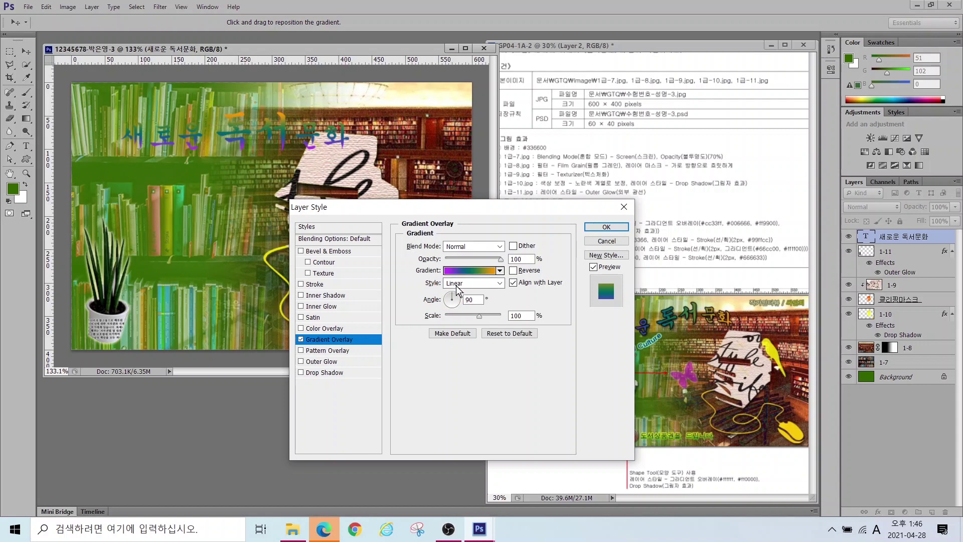
pyautogui.click(460, 301)
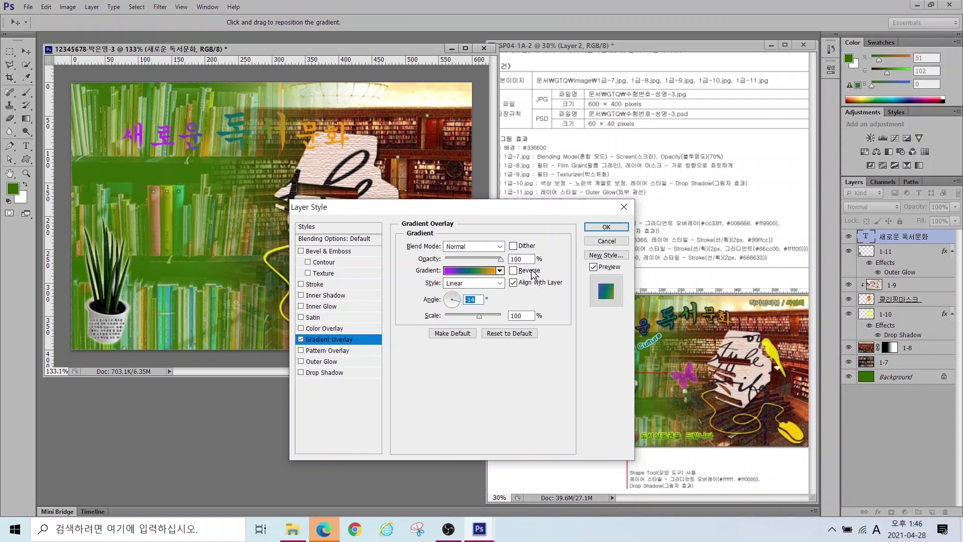
# Step: Add a Stroke effect to the title and apply the layer effects
pyautogui.click(317, 284)
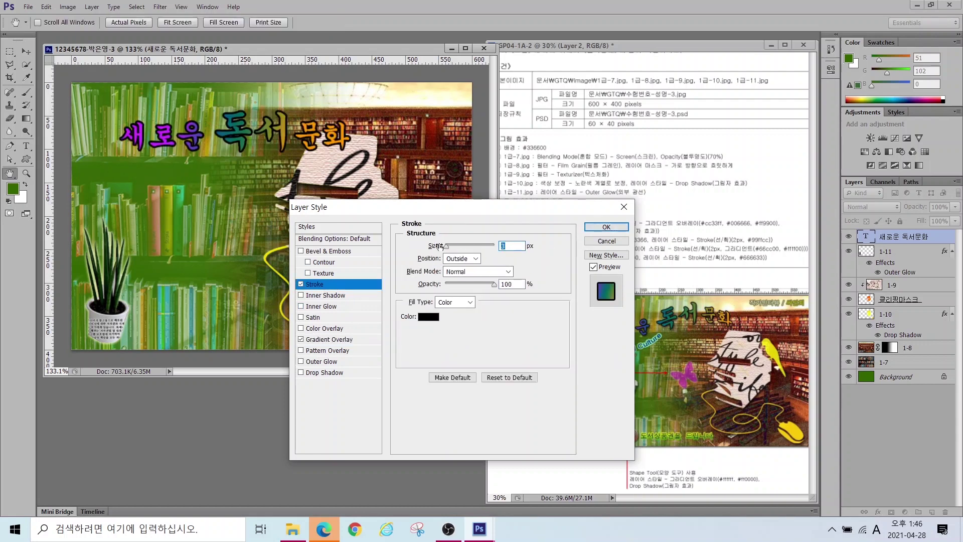
pyautogui.click(428, 317)
pyautogui.click(462, 157)
pyautogui.click(606, 226)
# Step: Move the title toward the top-left of the image
pyautogui.press('v')
pyautogui.moveTo(203, 135); pyautogui.dragTo(179, 118)
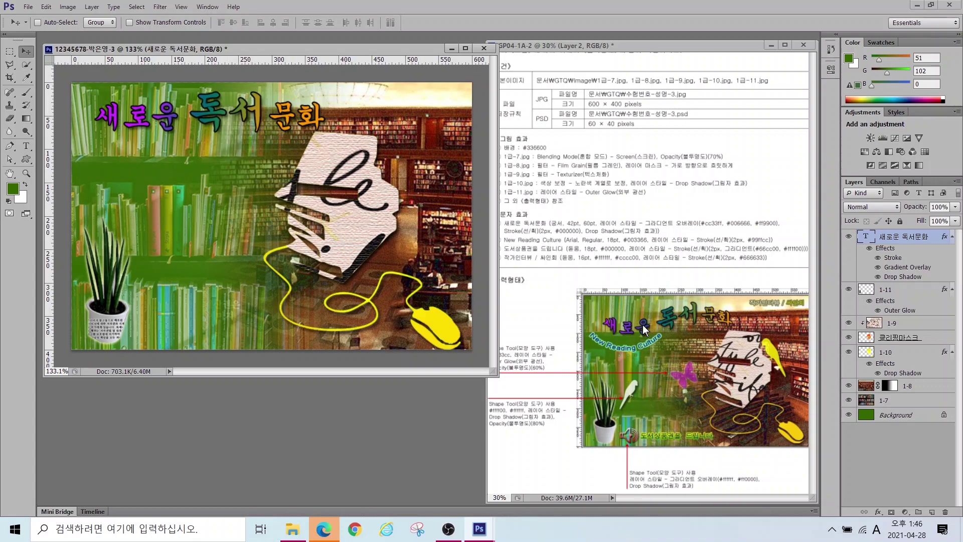
pyautogui.moveTo(604, 334)
pyautogui.mouseDown()
pyautogui.moveTo(647, 338)
pyautogui.moveTo(699, 301)
pyautogui.moveTo(729, 319)
pyautogui.mouseUp()
pyautogui.moveTo(843, 229); pyautogui.dragTo(961, 274)
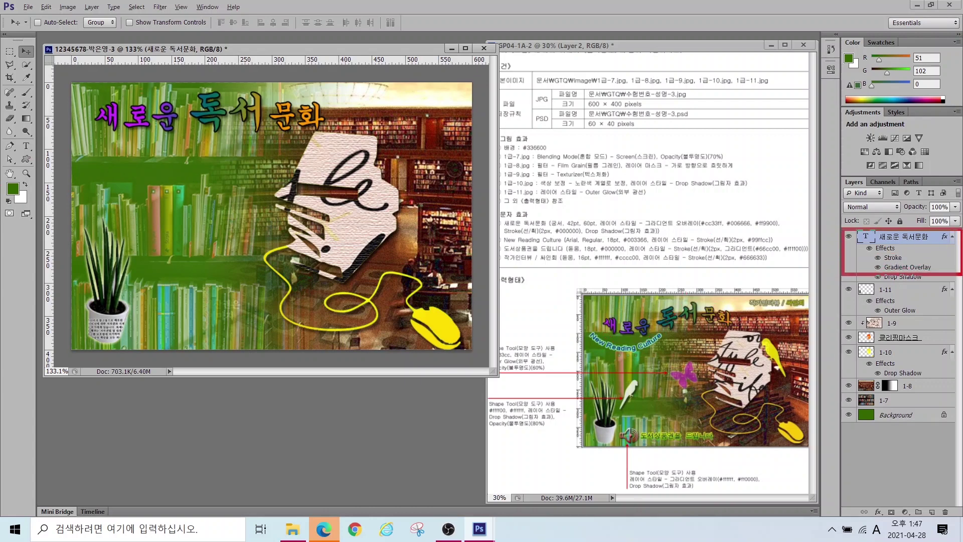
pyautogui.moveTo(7, 130); pyautogui.dragTo(53, 168)
pyautogui.moveTo(22, 17)
pyautogui.mouseDown()
pyautogui.moveTo(33, 27)
pyautogui.moveTo(395, 54)
pyautogui.mouseUp()
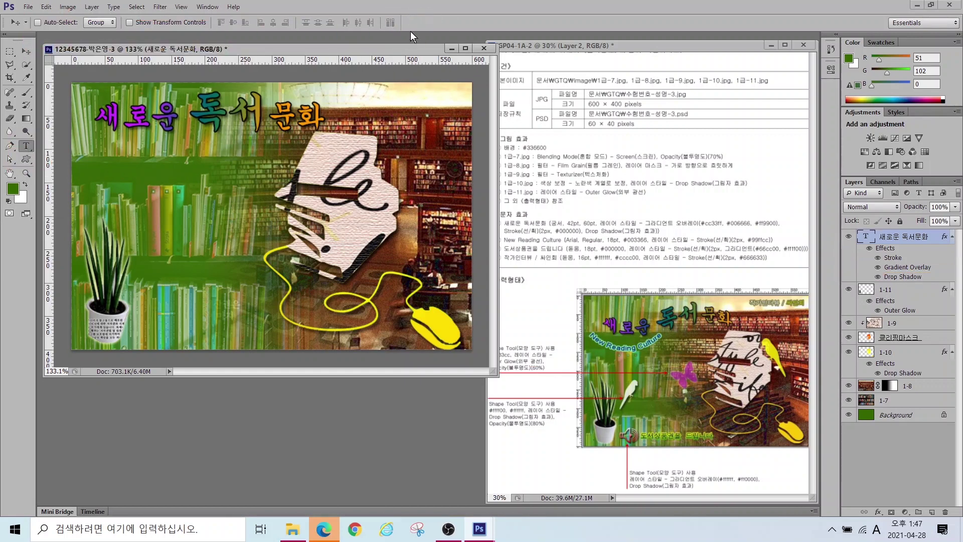
# Step: Apply a Flag warp to the title text
pyautogui.press('t')
pyautogui.click(367, 23)
pyautogui.click(441, 155)
pyautogui.click(472, 221)
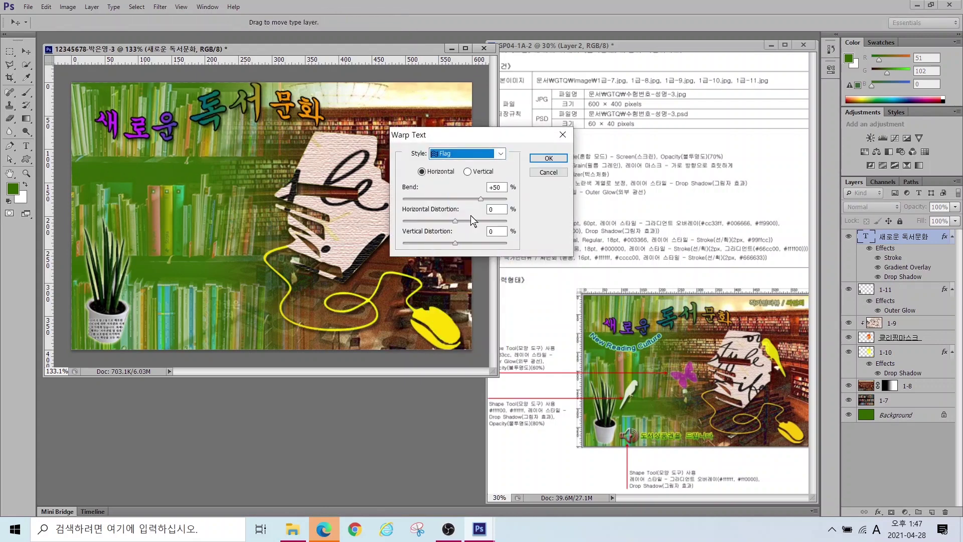
pyautogui.click(550, 158)
# Step: Add a new text layer reading 'New Reading Culture'
pyautogui.click(25, 149)
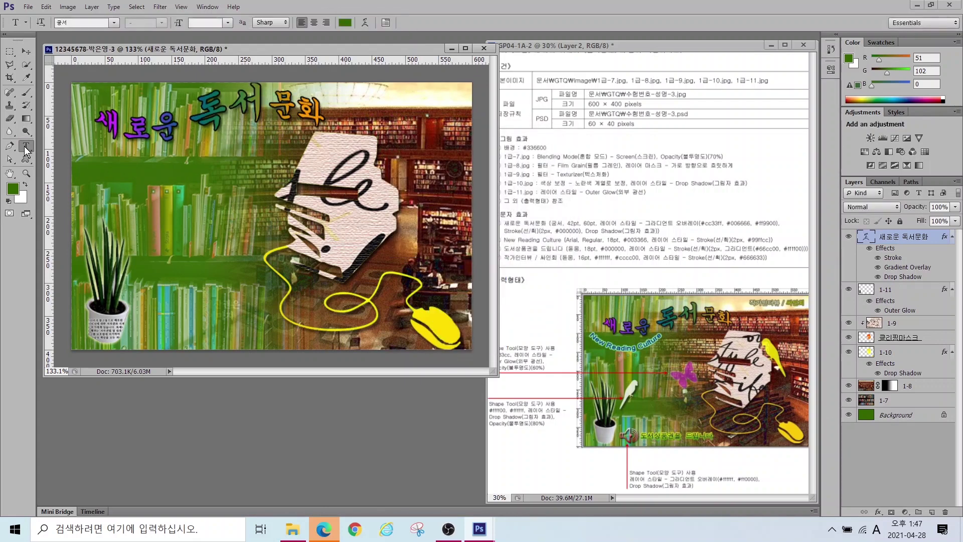
pyautogui.click(139, 216)
pyautogui.write('New Reading Cu')
pyautogui.hotkey('ctrl', 'Return')
pyautogui.click(114, 22)
pyautogui.moveTo(238, 99); pyautogui.dragTo(238, 168)
# Step: Style New Reading Culture in Arial, 18 pt, colour #003366
pyautogui.click(96, 216)
pyautogui.click(180, 23)
pyautogui.write('18')
pyautogui.click(345, 23)
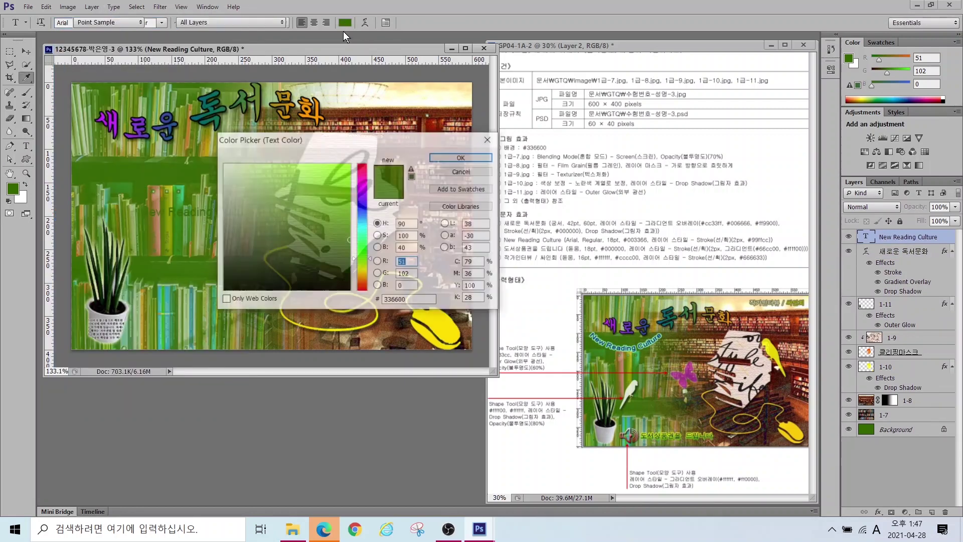
pyautogui.doubleClick(410, 293)
pyautogui.write('003366')
pyautogui.press('Return')
# Step: Give New Reading Culture a light-green #99ffcc Stroke effect
pyautogui.click(878, 512)
pyautogui.click(883, 404)
pyautogui.click(429, 317)
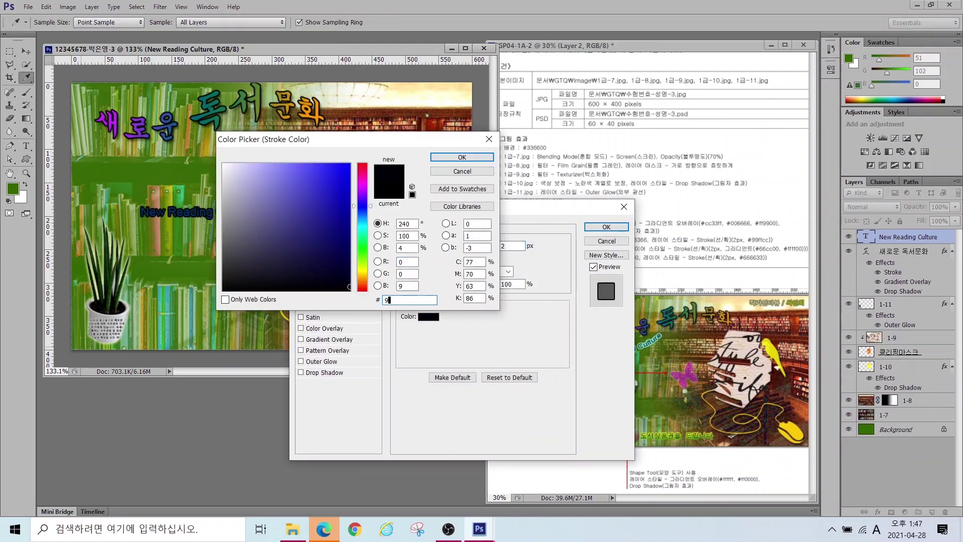
pyautogui.doubleClick(394, 299)
pyautogui.write('99ffcc')
pyautogui.press('Return')
pyautogui.click(607, 227)
# Step: Warp New Reading Culture with an Arc style and move it up-left
pyautogui.click(362, 23)
pyautogui.click(466, 153)
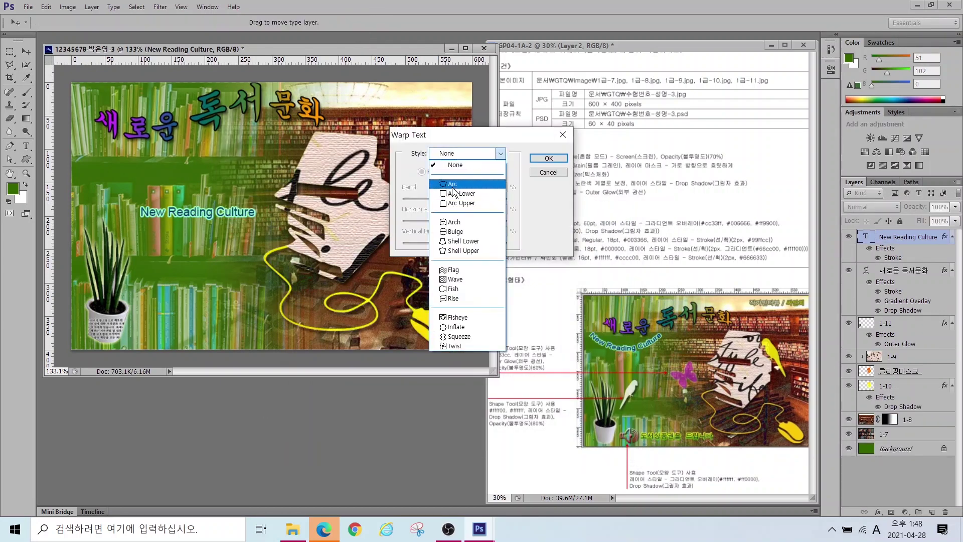
pyautogui.click(453, 188)
pyautogui.moveTo(476, 200); pyautogui.dragTo(439, 210)
pyautogui.click(551, 161)
pyautogui.press('v')
pyautogui.moveTo(179, 229); pyautogui.dragTo(123, 161)
# Step: Add a new text line reading 도서상품권을 드립니다
pyautogui.press('t')
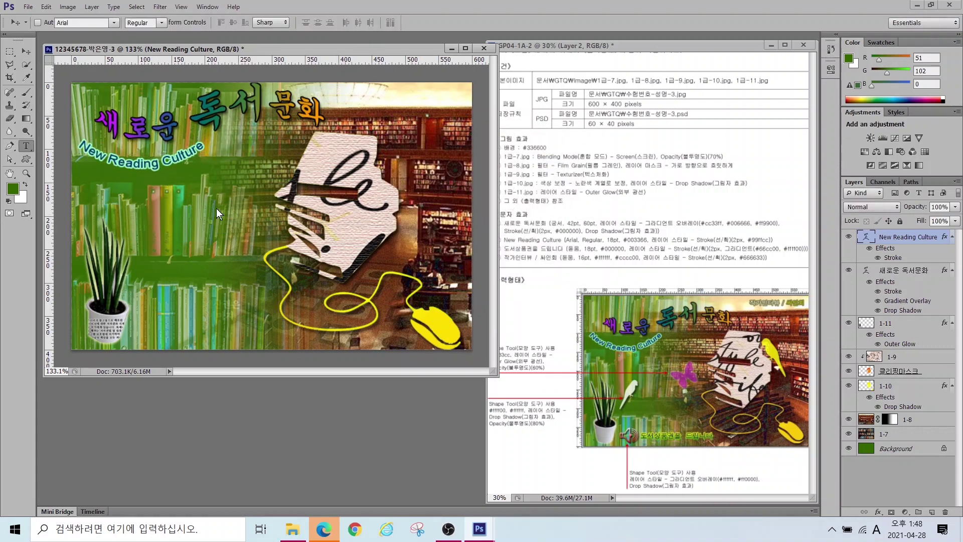
pyautogui.click(142, 203)
pyautogui.press('Hangul')
pyautogui.write('도서상품권을 드립니다')
pyautogui.hotkey('ctrl', 'Return')
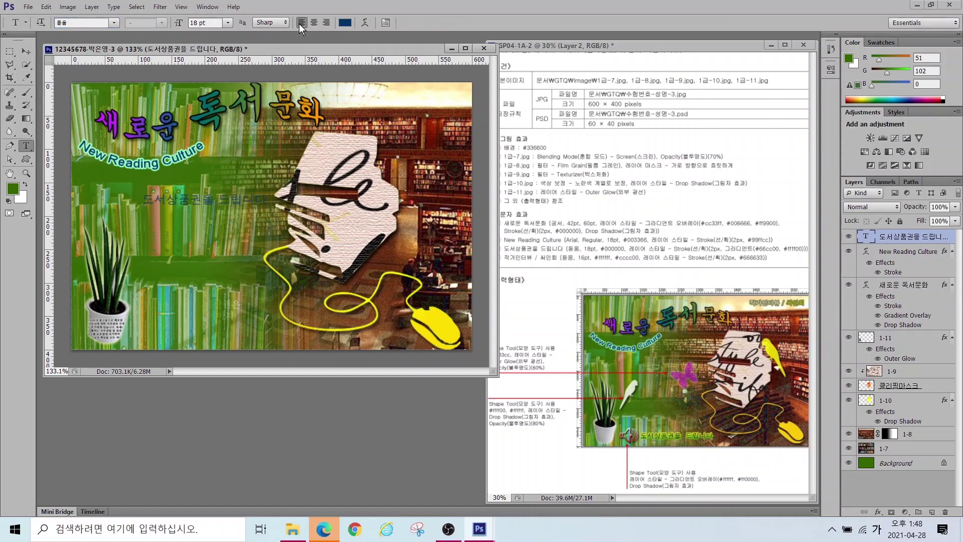
# Step: Make 도서상품권을 드립니다 black and give it a gradient-filled Stroke
pyautogui.click(345, 23)
pyautogui.click(450, 159)
pyautogui.click(878, 512)
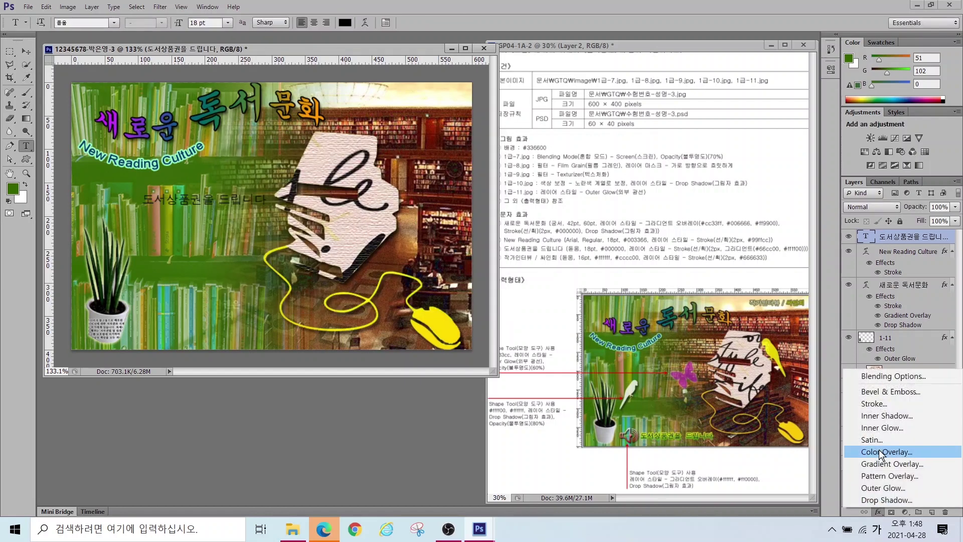
pyautogui.click(874, 403)
pyautogui.click(455, 302)
pyautogui.click(452, 316)
pyautogui.click(452, 317)
# Step: Set the stroke gradient from #66cc00 to #ffff00, then move the text to the bottom
pyautogui.doubleClick(268, 327)
pyautogui.doubleClick(414, 299)
pyautogui.press('Hangul')
pyautogui.write('66cc00')
pyautogui.press('Return')
pyautogui.doubleClick(459, 328)
pyautogui.doubleClick(415, 299)
pyautogui.write('ffff00')
pyautogui.press('Return')
pyautogui.click(449, 176)
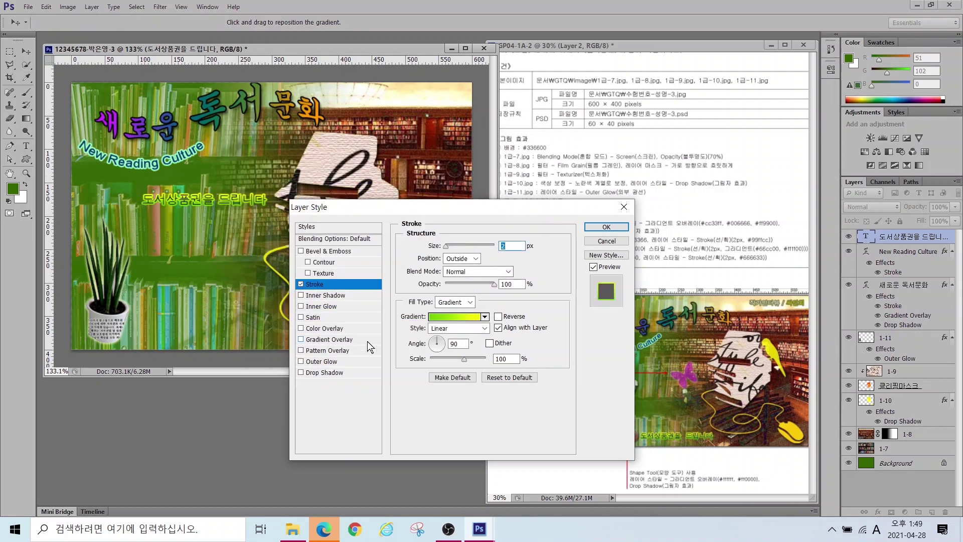
pyautogui.click(607, 227)
pyautogui.moveTo(211, 200); pyautogui.dragTo(242, 334)
# Step: Add 작가인터뷰 / 싸인회 text at the top right at 16 pt
pyautogui.click(26, 146)
pyautogui.click(351, 101)
pyautogui.press('Hangul')
pyautogui.write('작가인터뷰 /')
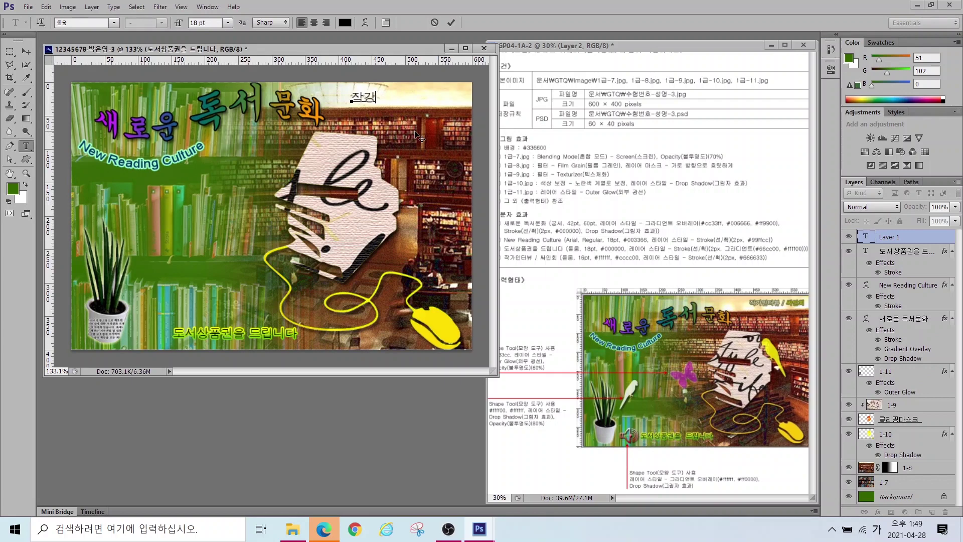
pyautogui.write(' 싸인회')
pyautogui.hotkey('ctrl', 'Return')
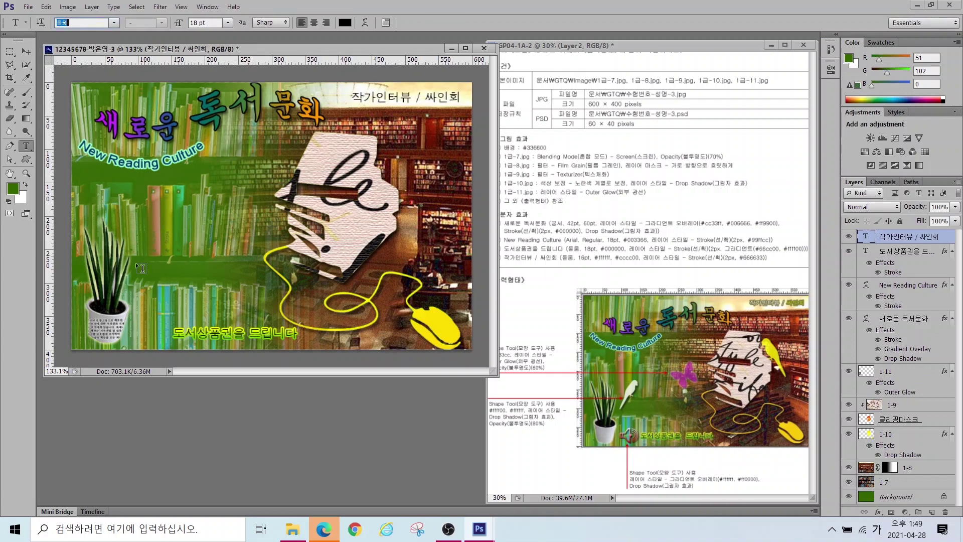
pyautogui.write('16')
pyautogui.press('Return')
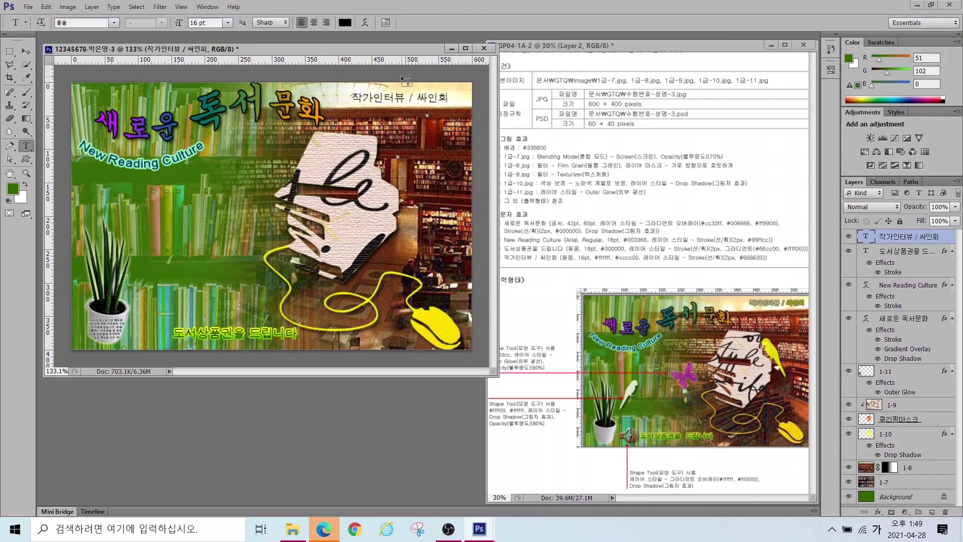
# Step: Colour the 작가인터뷰 / 싸인회 text yellow-green #cccc00
pyautogui.moveTo(355, 94); pyautogui.dragTo(410, 87)
pyautogui.click(346, 22)
pyautogui.click(446, 155)
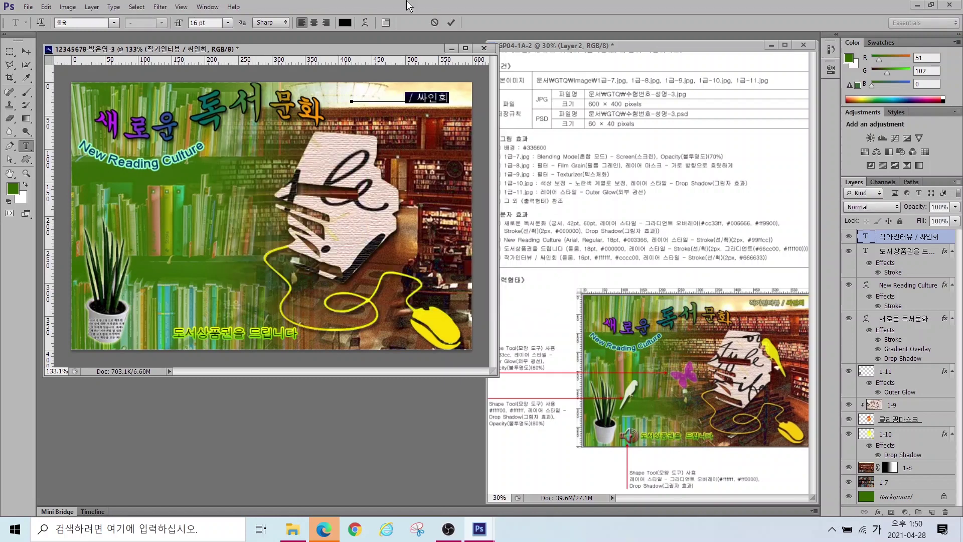
pyautogui.click(345, 23)
pyautogui.click(409, 300)
pyautogui.press('Hangul')
pyautogui.write('cccc00')
pyautogui.press('Return')
pyautogui.click(448, 22)
# Step: Give 작가인터뷰 / 싸인회 a dark olive #666633 Stroke and nudge it into place
pyautogui.click(878, 512)
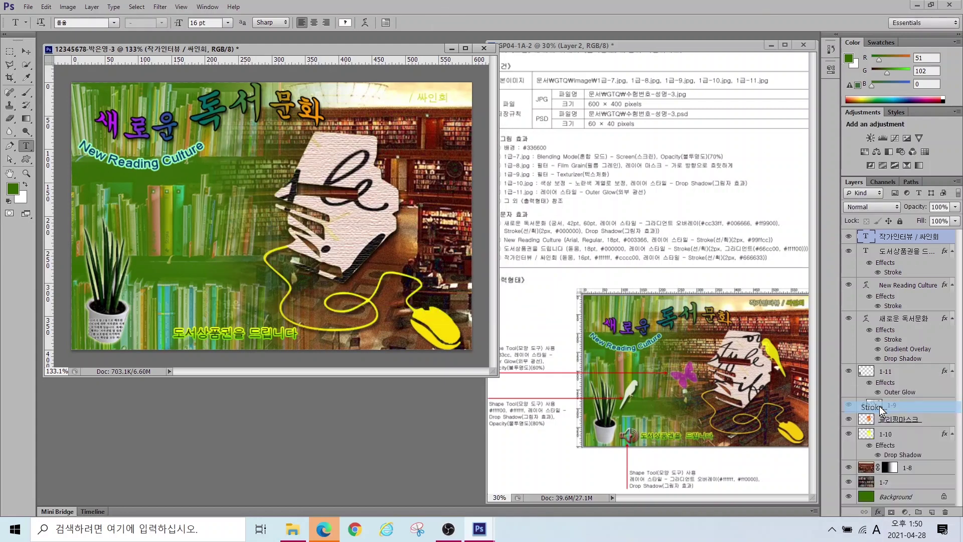
pyautogui.click(880, 408)
pyautogui.click(424, 314)
pyautogui.write('666633')
pyautogui.press('Return')
pyautogui.press('Return')
pyautogui.press('v')
pyautogui.moveTo(383, 100); pyautogui.dragTo(393, 98)
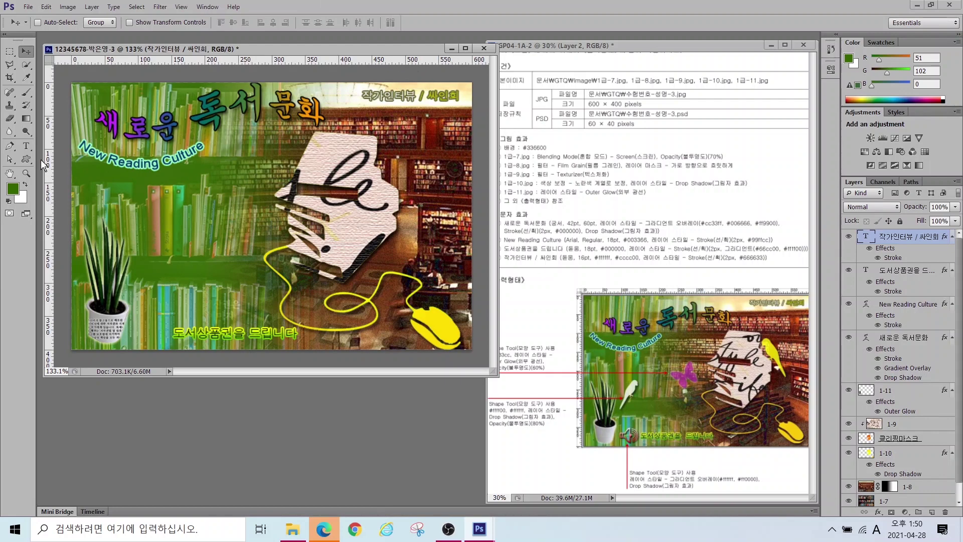
pyautogui.click(26, 159)
# Step: Draw a parrot custom shape above the book and fill it with #ffff00
pyautogui.click(401, 23)
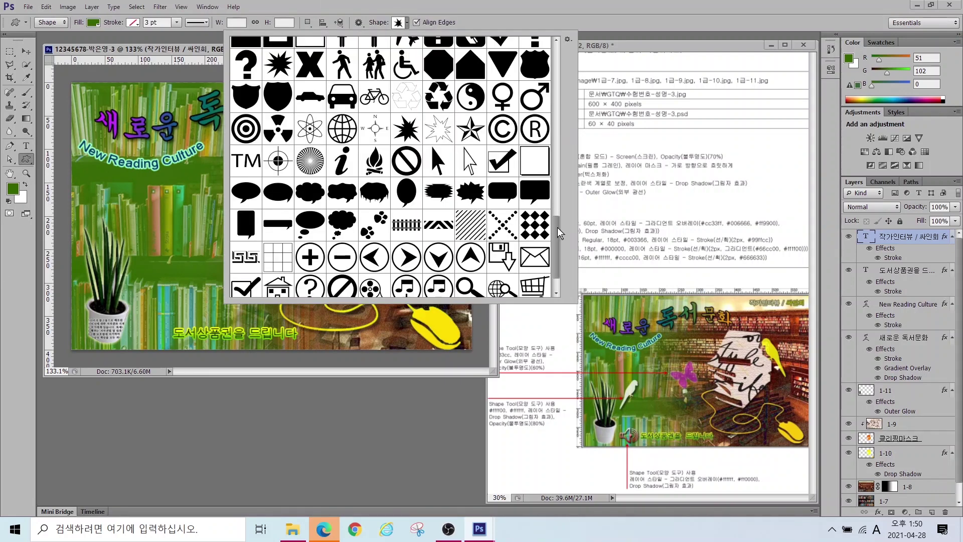
pyautogui.moveTo(561, 232); pyautogui.dragTo(557, 55)
pyautogui.click(440, 52)
pyautogui.press('Return')
pyautogui.moveTo(390, 144); pyautogui.dragTo(440, 226)
pyautogui.doubleClick(864, 240)
pyautogui.write('ffff00')
pyautogui.press('Return')
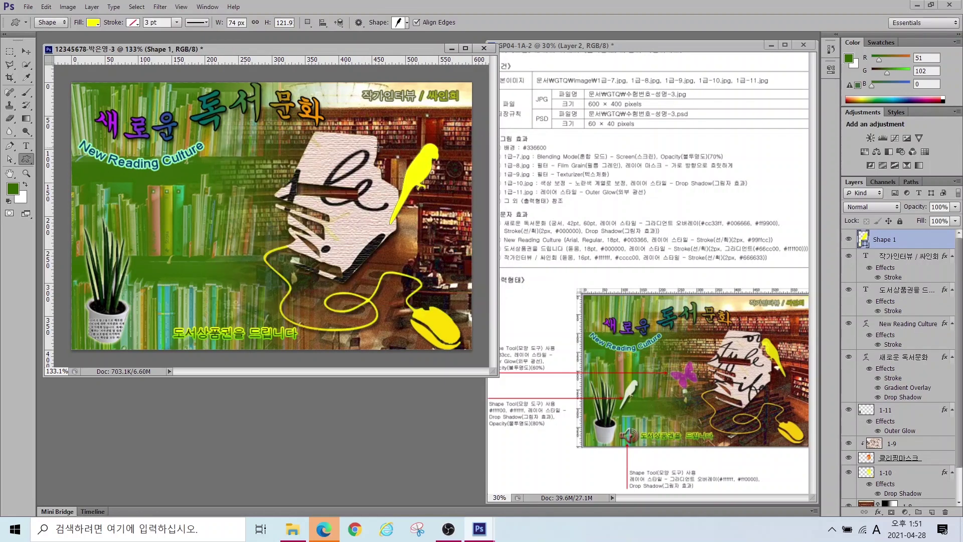
# Step: Give the yellow parrot a drop shadow and 80% layer opacity
pyautogui.click(878, 512)
pyautogui.click(878, 511)
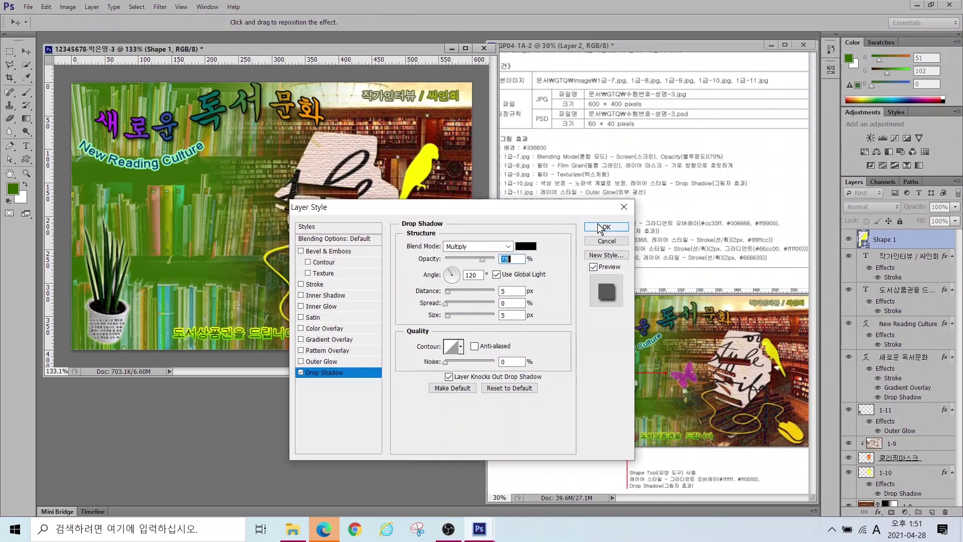
pyautogui.click(608, 229)
pyautogui.press('8')
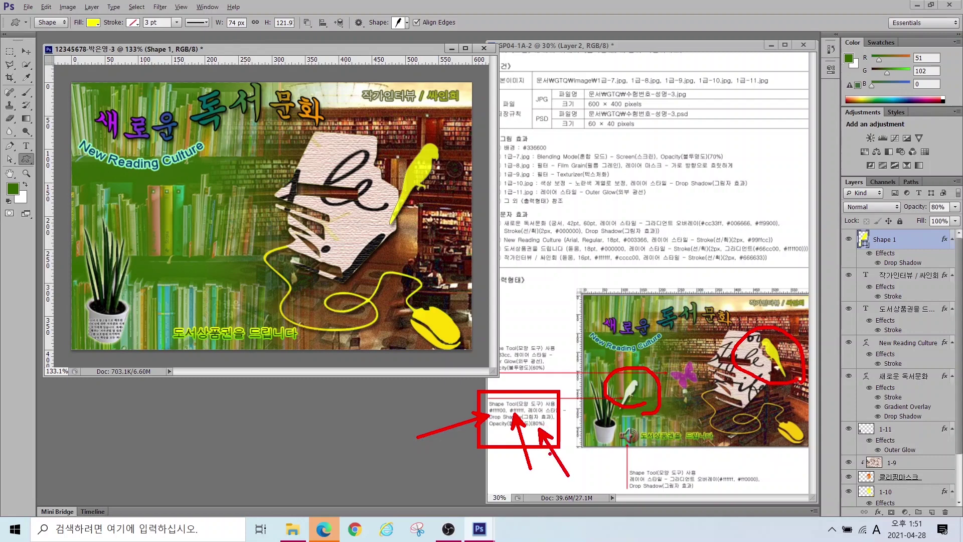
pyautogui.press('Escape')
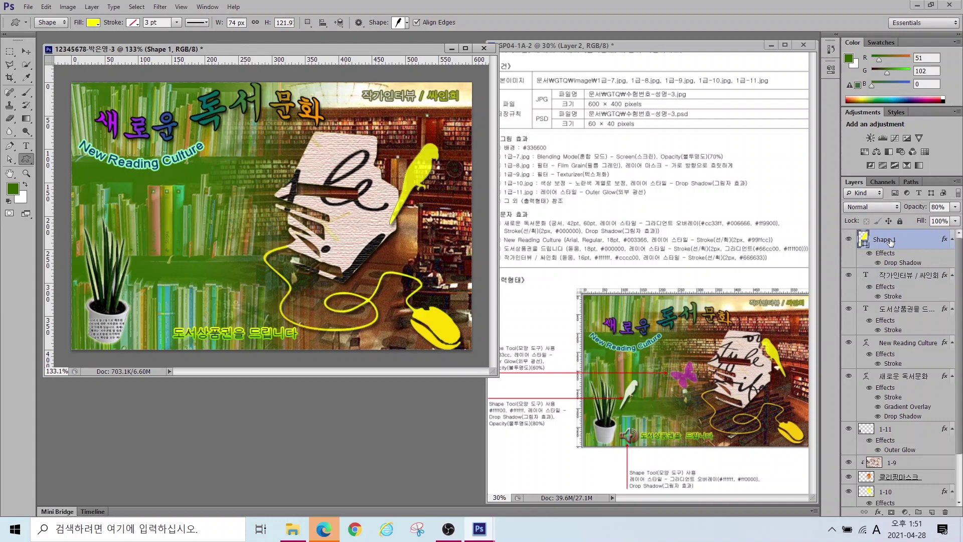
# Step: Duplicate the parrot, move the copy lower left, shrink it to half size and fill it white
pyautogui.hotkey('ctrl', 'j')
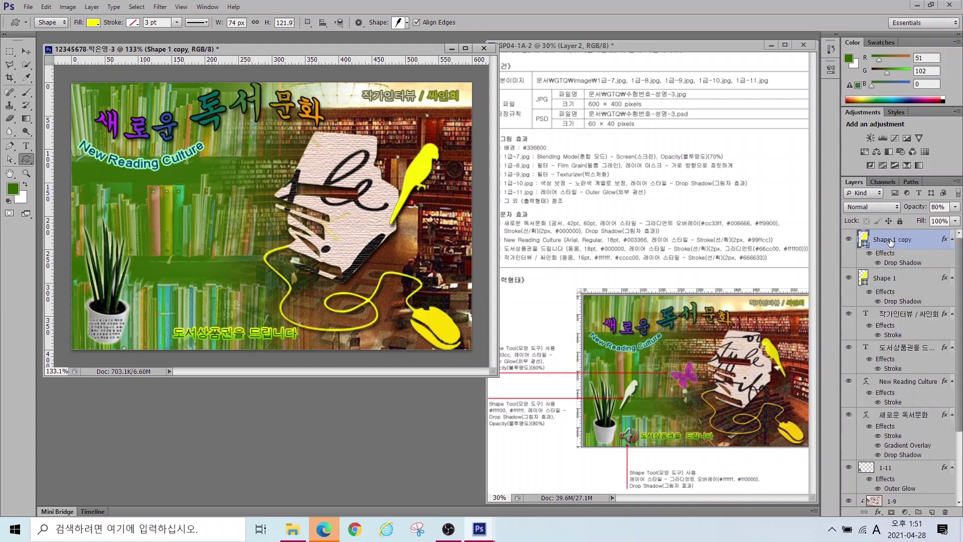
pyautogui.click(26, 51)
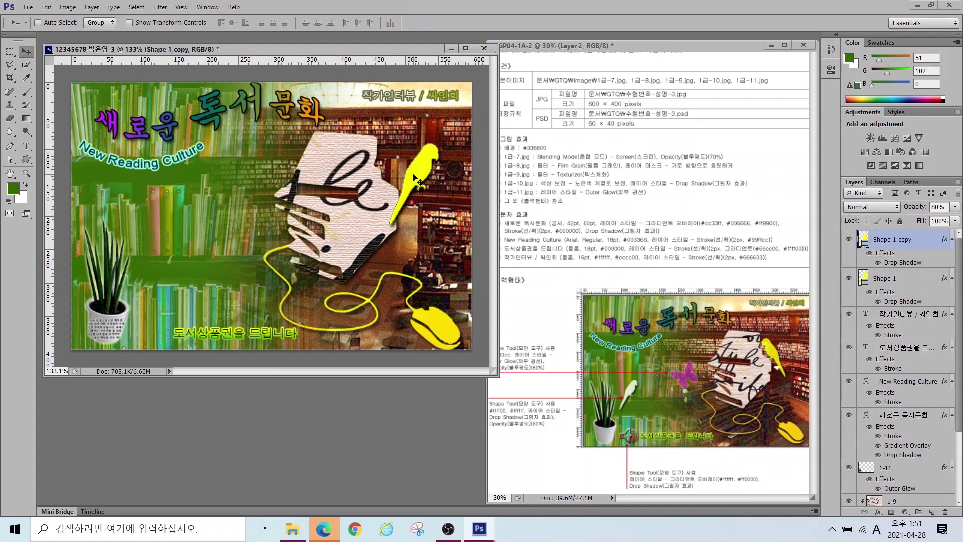
pyautogui.moveTo(418, 181); pyautogui.dragTo(157, 254)
pyautogui.hotkey('ctrl', 't')
pyautogui.moveTo(184, 221); pyautogui.dragTo(160, 229)
pyautogui.press('Return')
pyautogui.doubleClick(863, 239)
pyautogui.click(223, 164)
pyautogui.press('Return')
# Step: Flip the original yellow parrot horizontally
pyautogui.click(406, 173)
pyautogui.hotkey('ctrl', 't')
pyautogui.rightClick(408, 170)
pyautogui.click(451, 329)
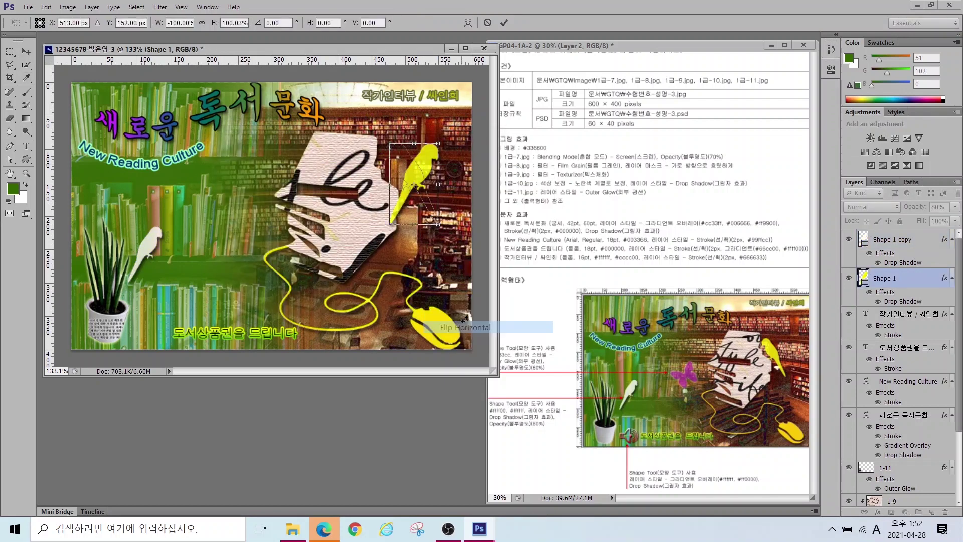
pyautogui.moveTo(407, 173); pyautogui.dragTo(406, 172)
pyautogui.press('Return')
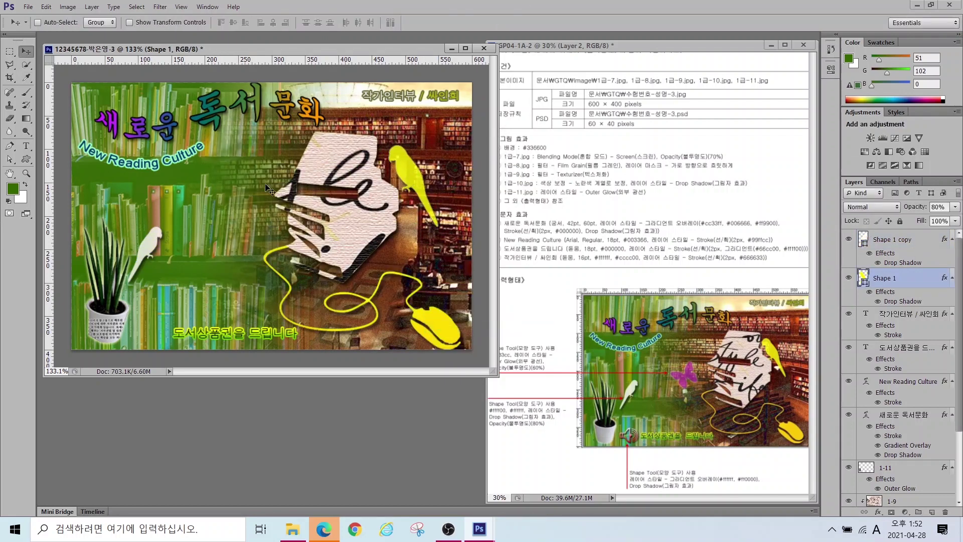
# Step: Return to the Custom Shape tool and browse the preset shapes list
pyautogui.press('u')
pyautogui.click(406, 22)
pyautogui.scroll(-2, 313, 95)
# Step: Draw a butterfly left of the book on the top layer, filled #cc33cc
pyautogui.doubleClick(370, 273)
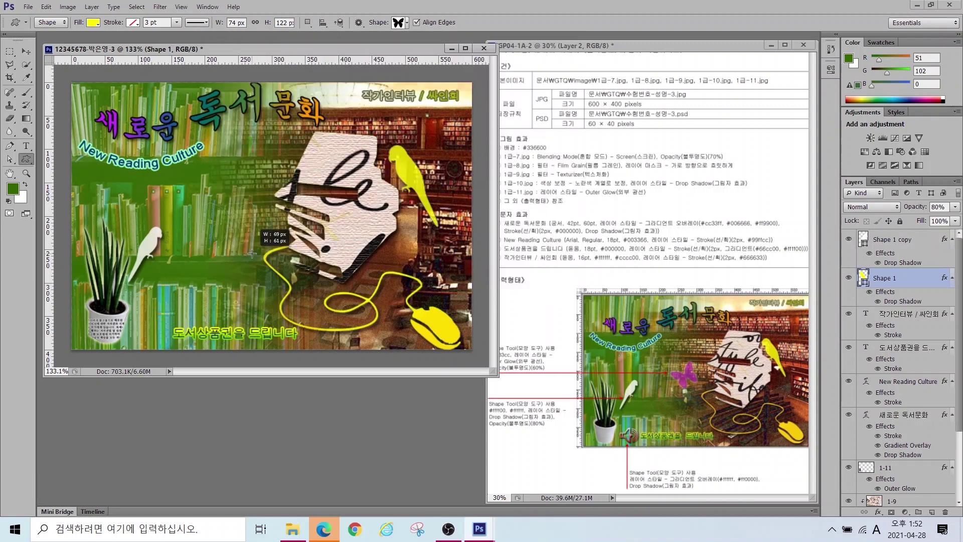
pyautogui.moveTo(207, 203); pyautogui.dragTo(255, 245)
pyautogui.moveTo(904, 281); pyautogui.dragTo(888, 235)
pyautogui.doubleClick(866, 240)
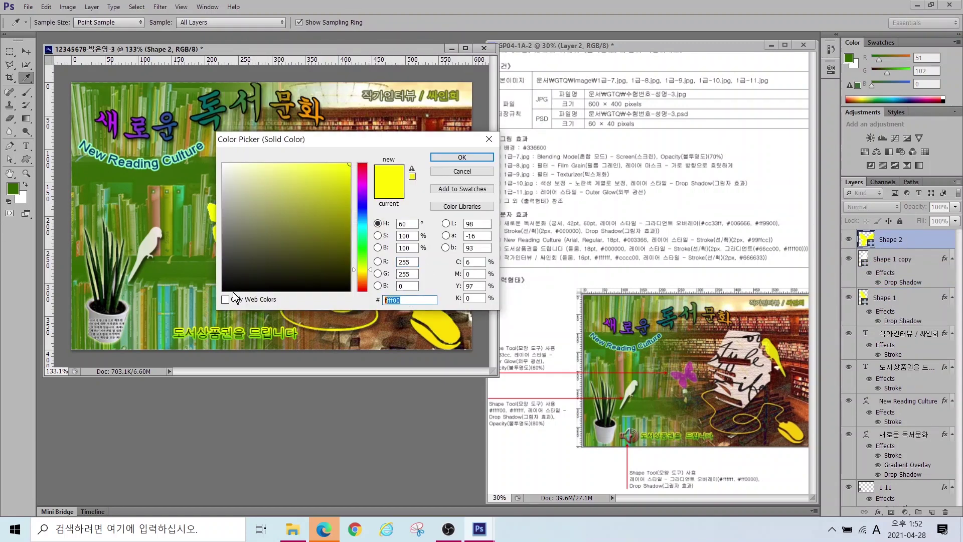
pyautogui.write('cc33cc')
pyautogui.press('Return')
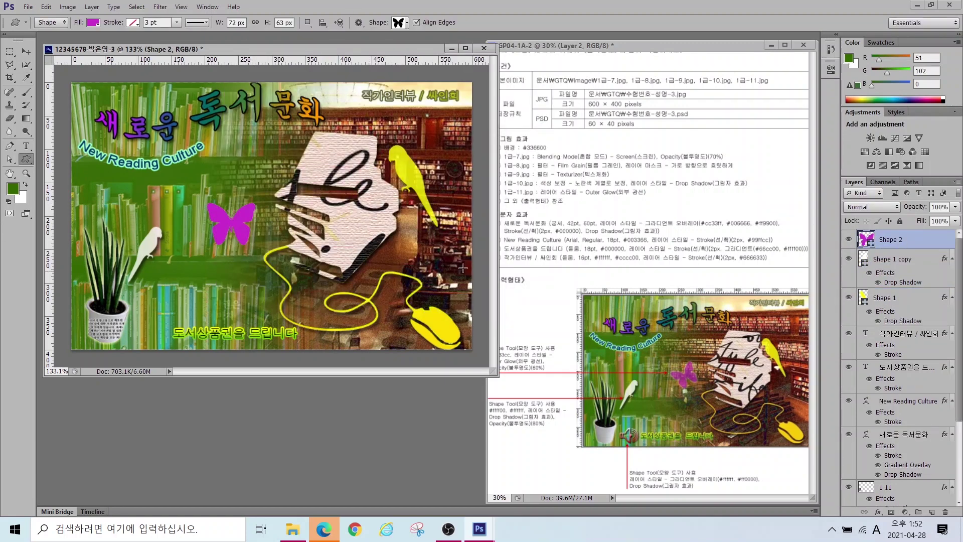
# Step: Add an outer glow to the butterfly and set its layer opacity to 60%
pyautogui.click(878, 512)
pyautogui.click(876, 495)
pyautogui.click(606, 227)
pyautogui.moveTo(948, 207); pyautogui.dragTo(932, 209)
pyautogui.write('60')
pyautogui.press('Return')
# Step: Shrink, tilt and shift the butterfly slightly right
pyautogui.hotkey('ctrl', 't')
pyautogui.moveTo(257, 202); pyautogui.dragTo(234, 185)
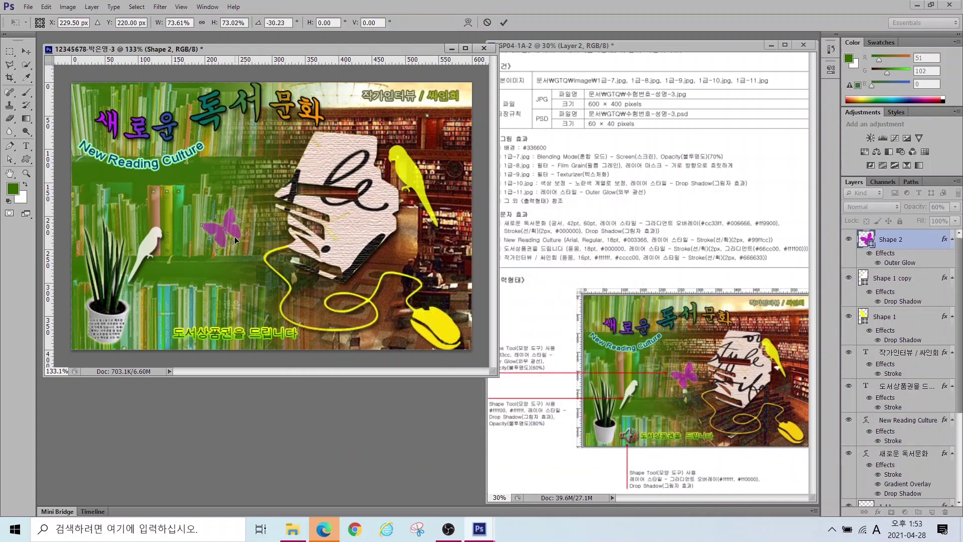
pyautogui.moveTo(234, 230); pyautogui.dragTo(261, 226)
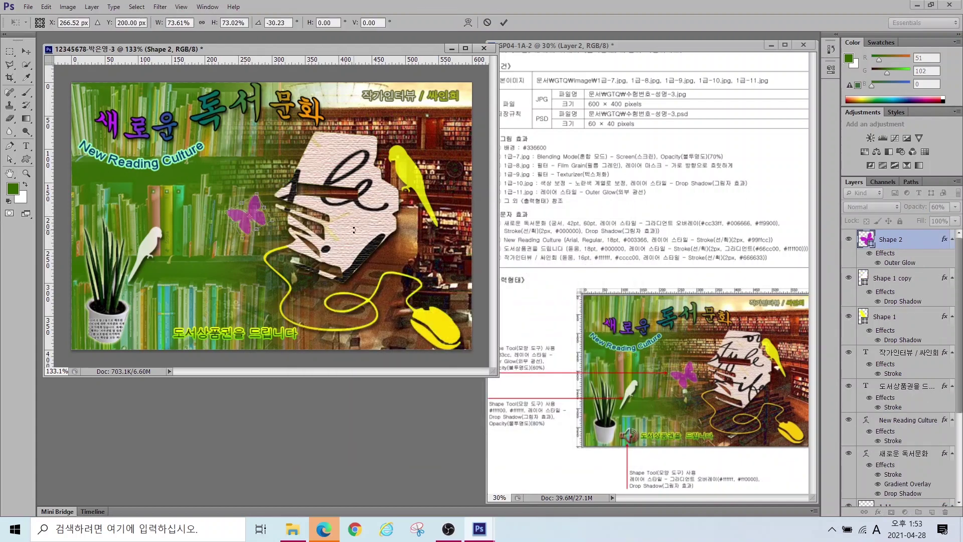
pyautogui.press('Return')
# Step: Draw a speaker shape near the bottom text
pyautogui.click(406, 22)
pyautogui.scroll(-5, 401, 165)
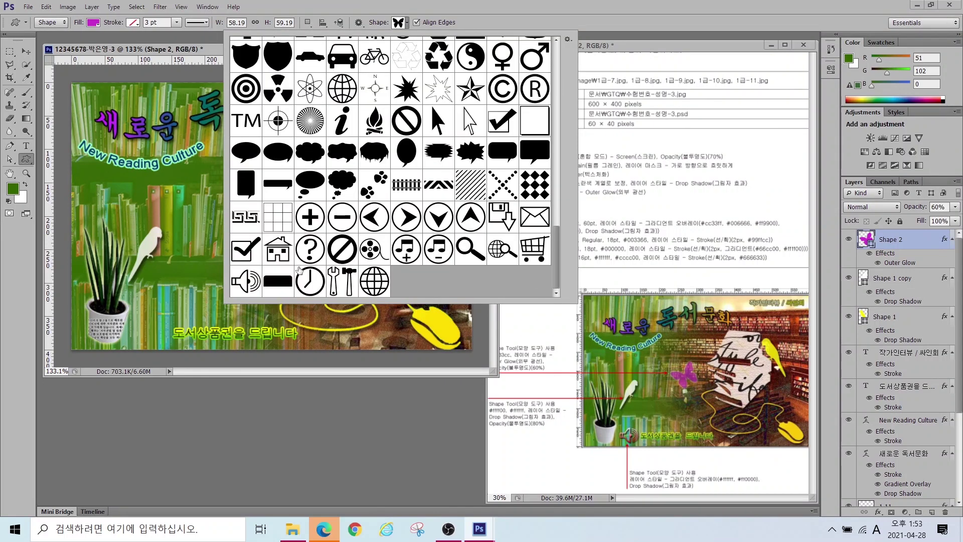
pyautogui.doubleClick(250, 234)
pyautogui.moveTo(136, 313); pyautogui.dragTo(171, 340)
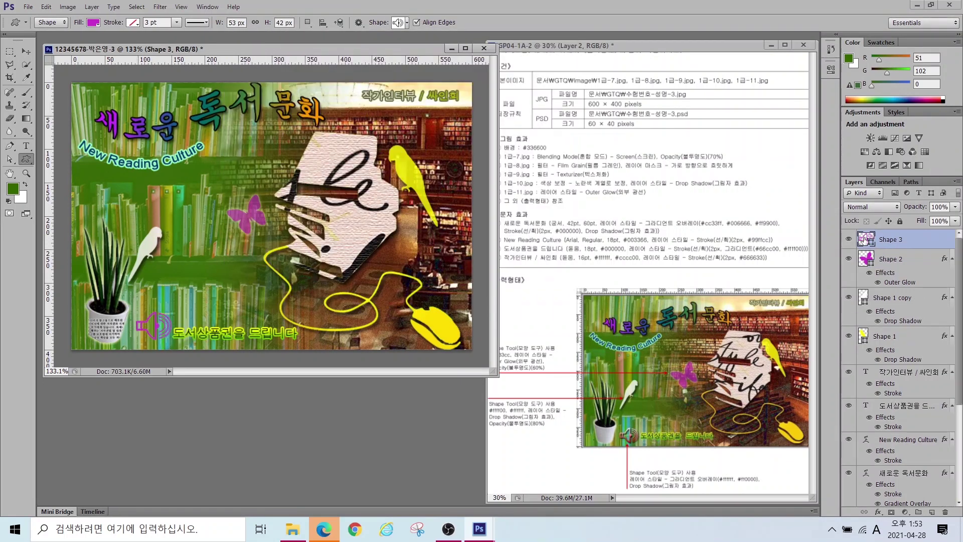
# Step: Add a drop shadow and a gradient overlay to the speaker
pyautogui.click(878, 511)
pyautogui.click(888, 517)
pyautogui.click(352, 344)
pyautogui.click(469, 270)
# Step: Make the overlay gradient white to red at -84° and place the speaker beside 도서상품권을 드립니다
pyautogui.doubleClick(267, 327)
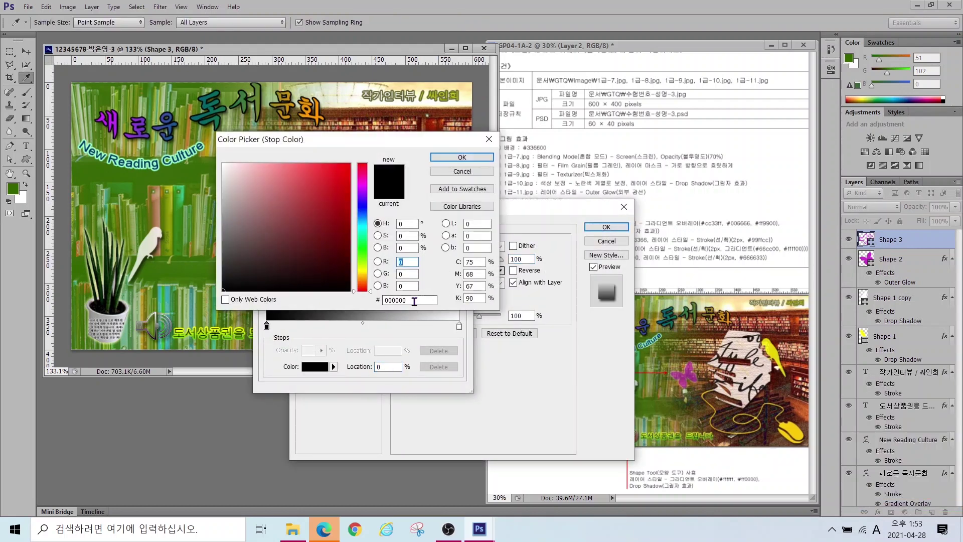
pyautogui.write('ffffff')
pyautogui.press('Return')
pyautogui.doubleClick(460, 327)
pyautogui.write('ff0000')
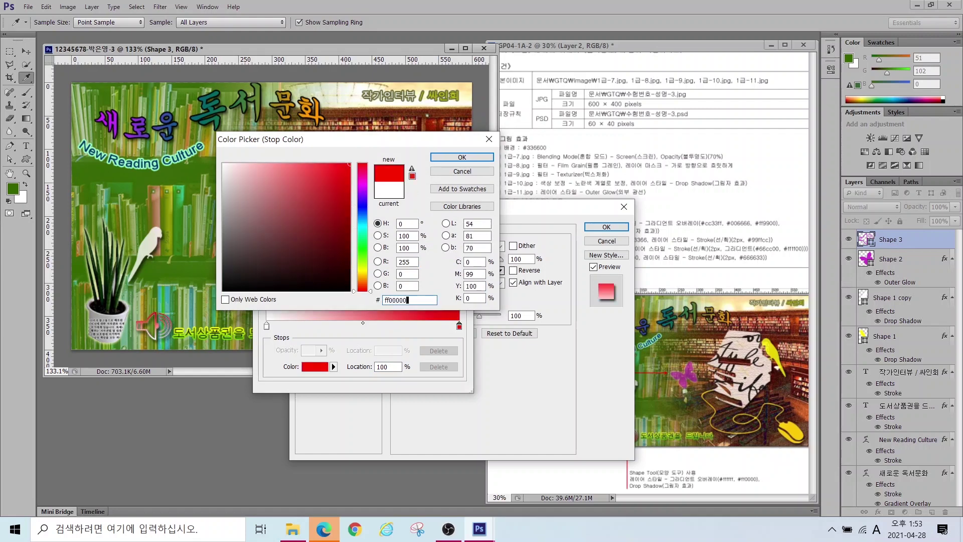
pyautogui.press('Return')
pyautogui.press('Return')
pyautogui.click(454, 306)
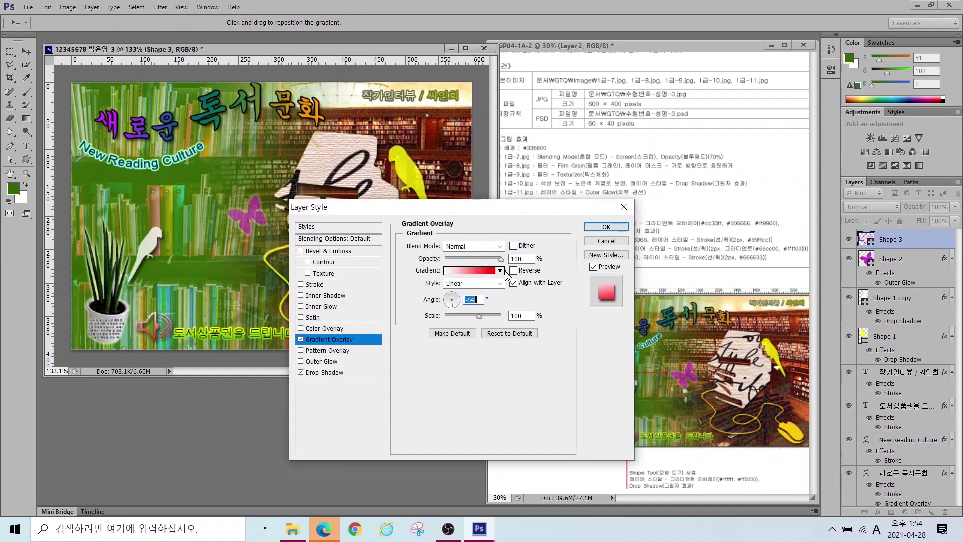
pyautogui.click(606, 227)
pyautogui.moveTo(151, 335); pyautogui.dragTo(144, 339)
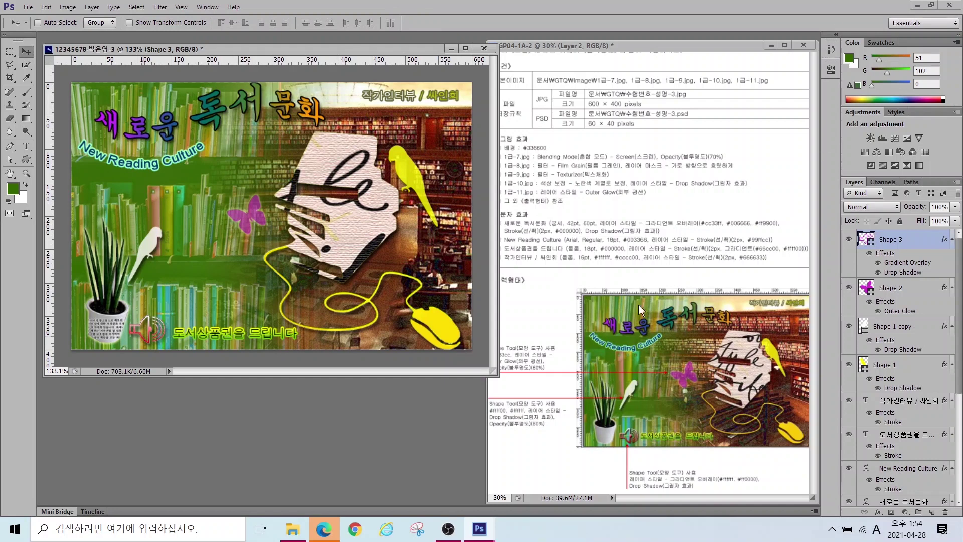
# Step: Nudge the New Reading Culture and 새로운 독서문화 title texts downward
pyautogui.scroll(-3, 893, 336)
pyautogui.click(908, 381)
pyautogui.keyDown('shift'); pyautogui.click(903, 413); pyautogui.keyUp('shift')
pyautogui.hotkey('shift', 'Down')
pyautogui.hotkey('shift', 'Down')
# Step: Transform layers 1-9, 클리핑마스크 and 1-10 together, then select Shape 3
pyautogui.scroll(-3, 881, 400)
pyautogui.click(896, 407)
pyautogui.keyDown('shift'); pyautogui.click(893, 422); pyautogui.keyUp('shift')
pyautogui.keyDown('shift'); pyautogui.click(886, 438); pyautogui.keyUp('shift')
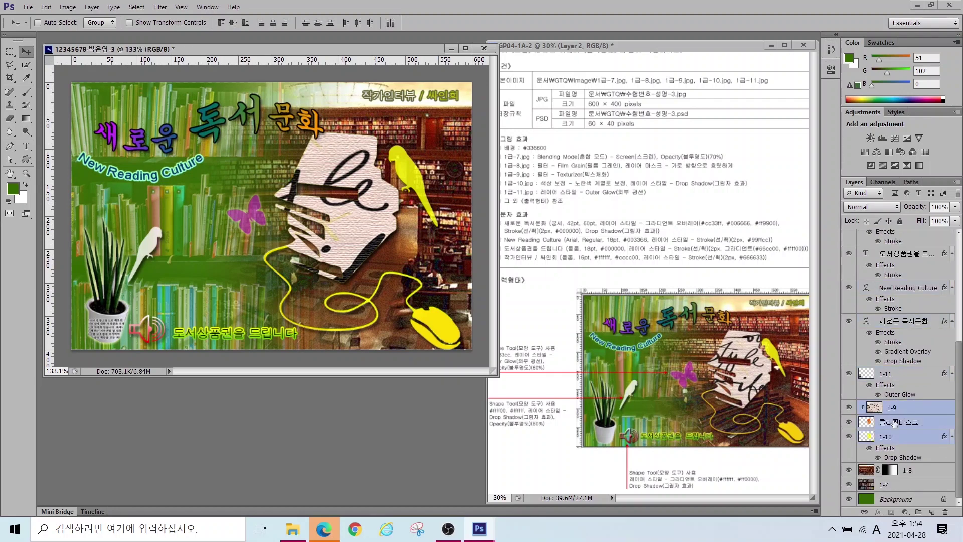
pyautogui.hotkey('ctrl', 't')
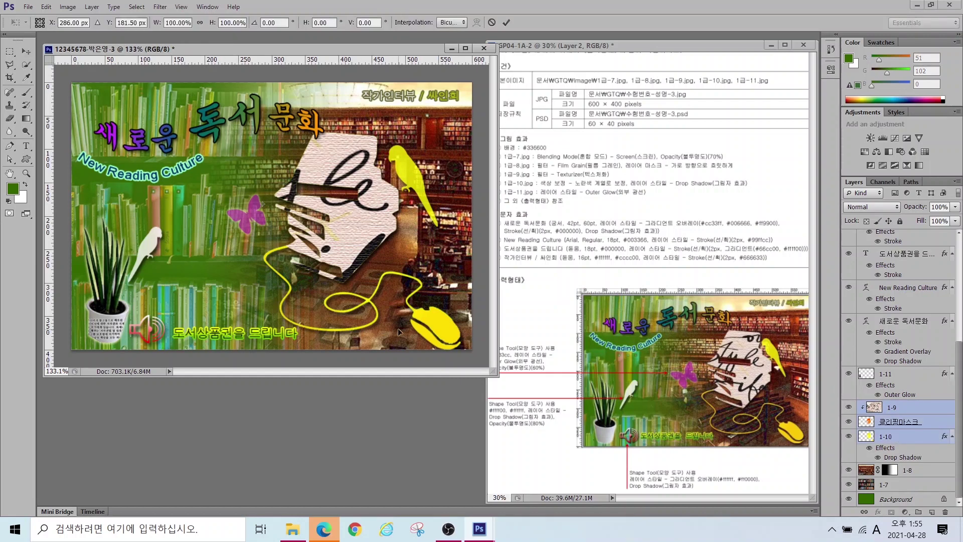
pyautogui.press('Return')
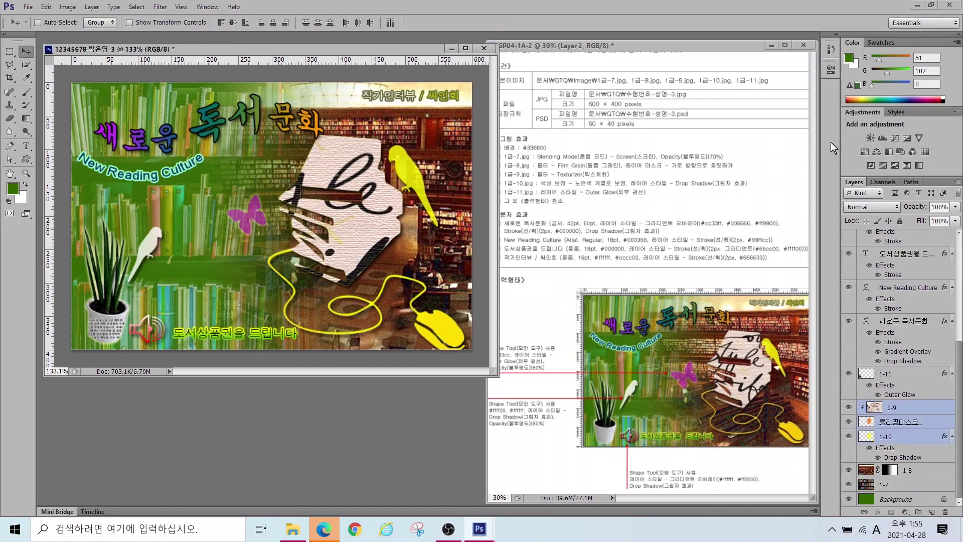
pyautogui.keyDown('ctrl'); pyautogui.click(378, 129); pyautogui.keyUp('ctrl')
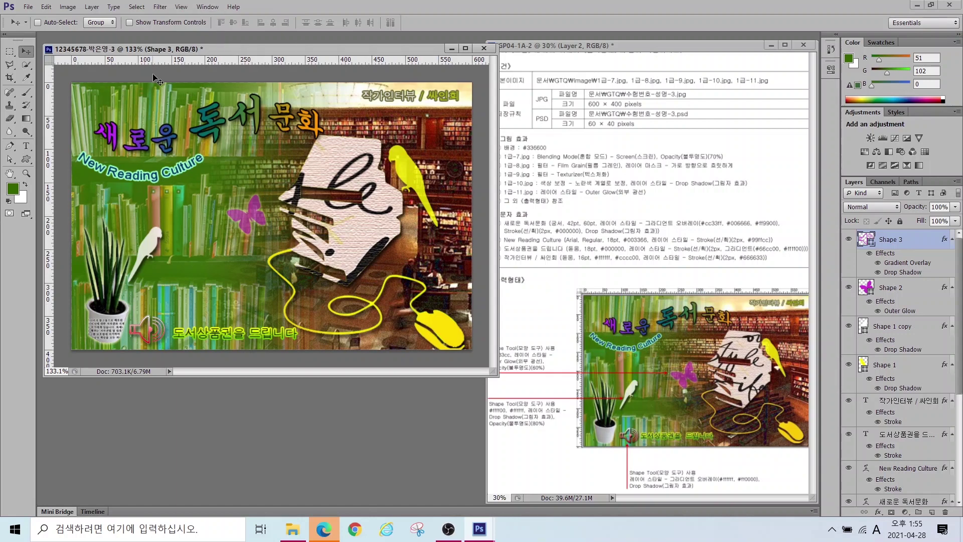
# Step: Save the poster as a JPEG in the GTQ folder
pyautogui.click(28, 7)
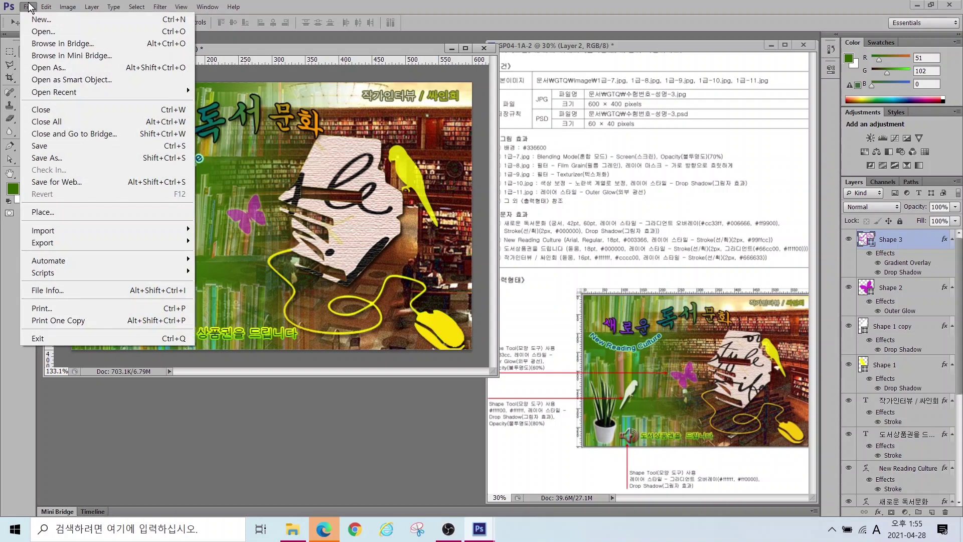
pyautogui.click(47, 158)
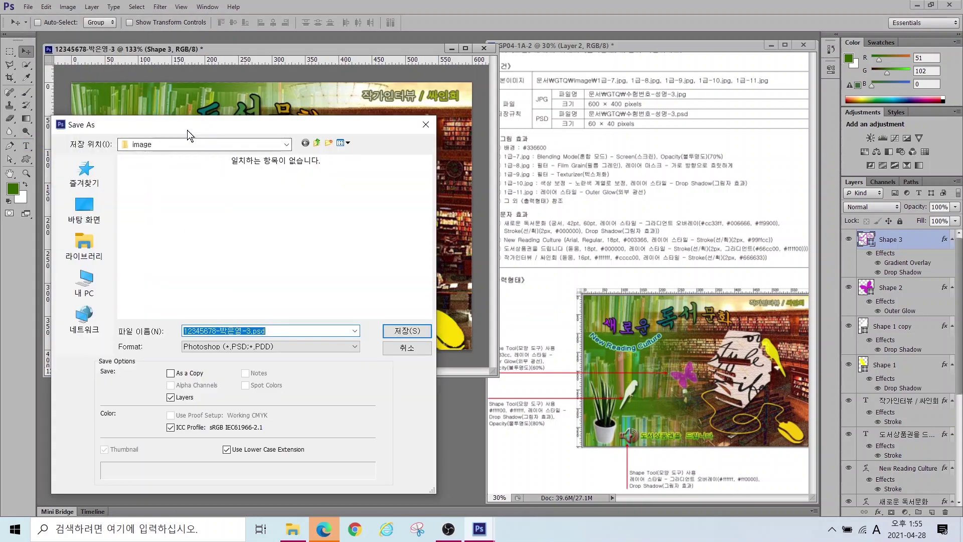
pyautogui.click(225, 347)
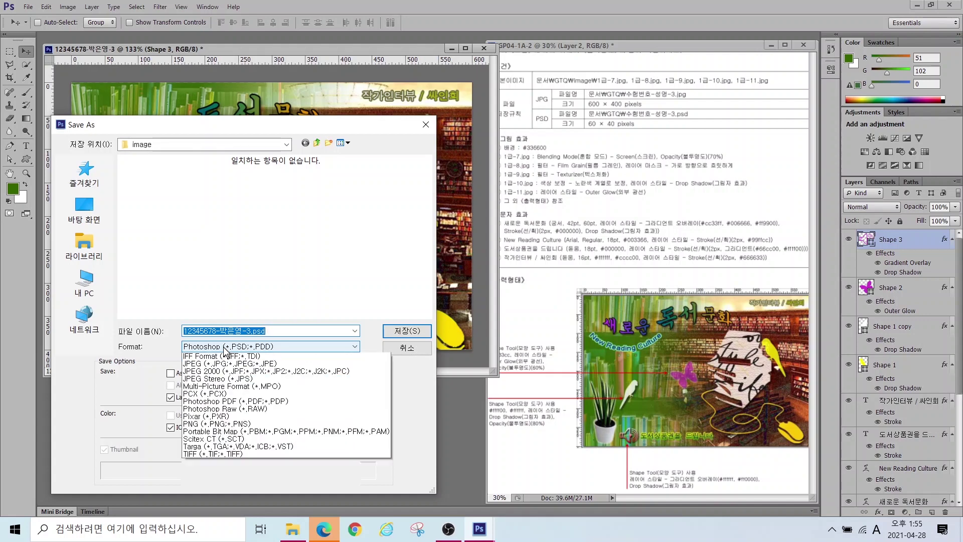
pyautogui.click(212, 417)
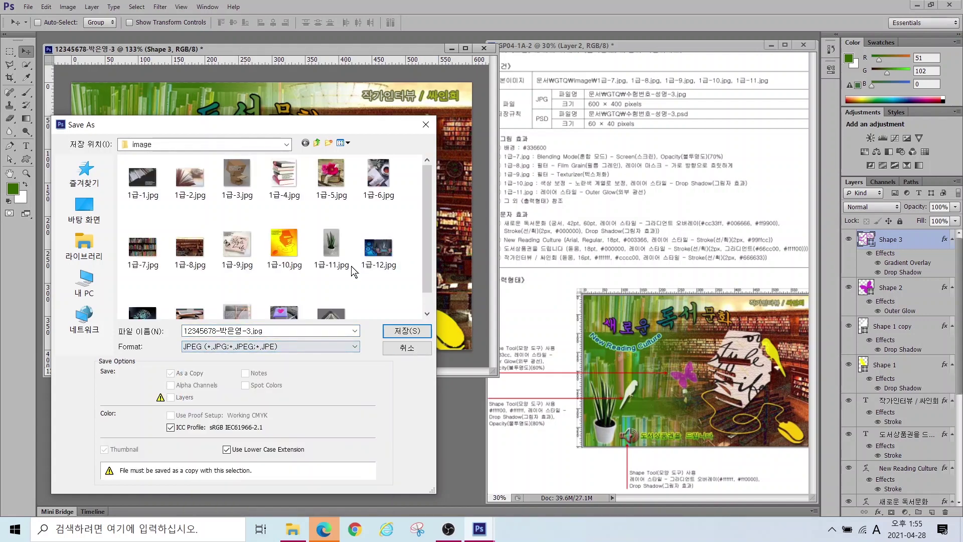
pyautogui.click(317, 143)
pyautogui.click(407, 330)
pyautogui.click(539, 140)
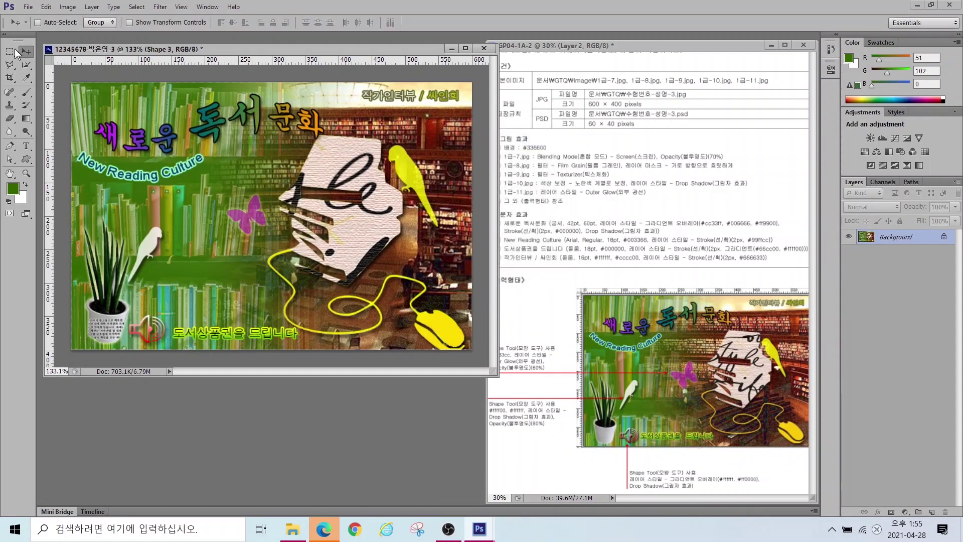
# Step: Resize the image to 60×40 pixels
pyautogui.click(67, 7)
pyautogui.click(72, 97)
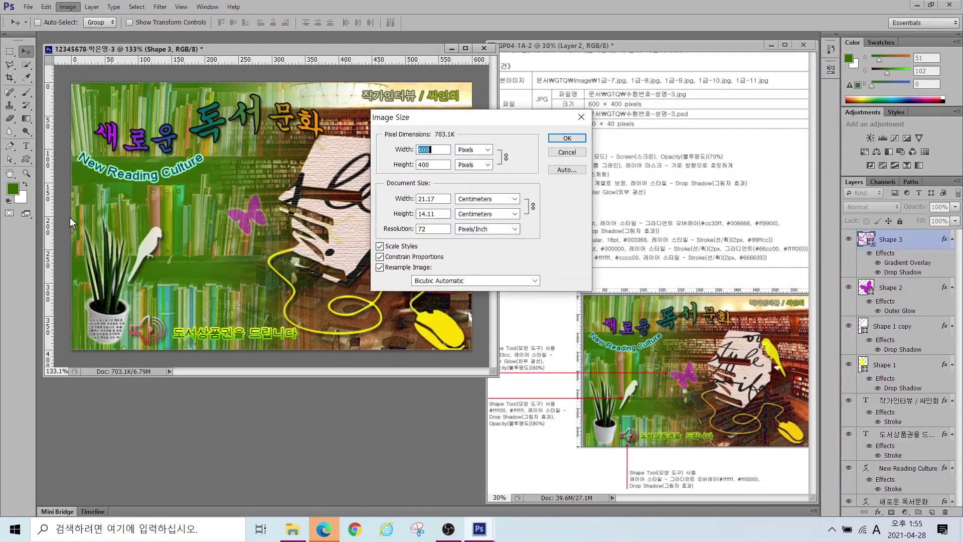
pyautogui.write('60')
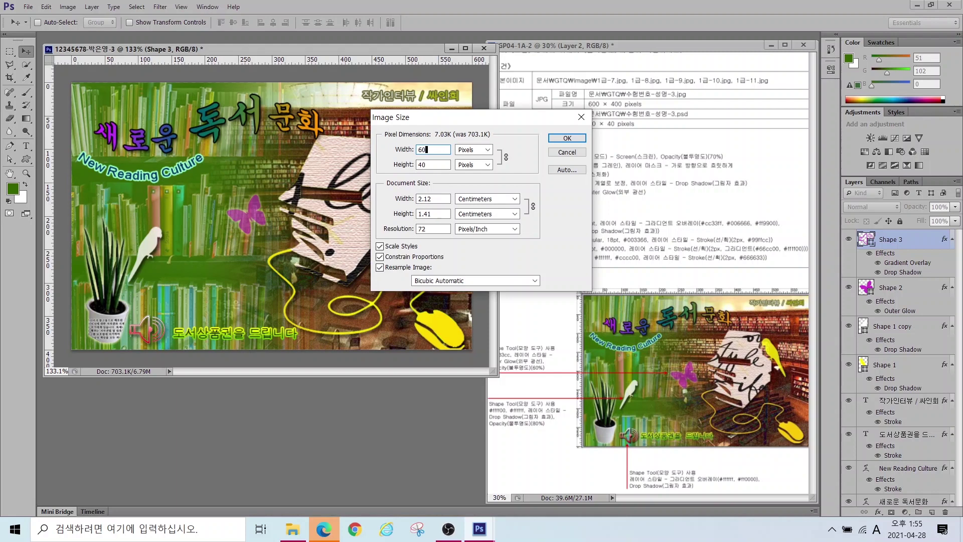
pyautogui.press('Return')
# Step: Save the small version as a PSD file and close the document
pyautogui.click(28, 6)
pyautogui.click(58, 156)
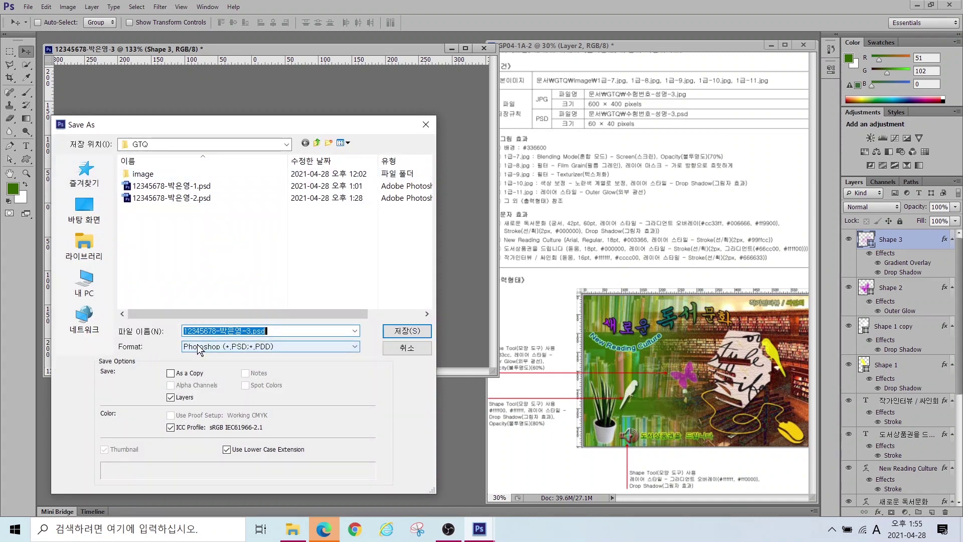
pyautogui.click(407, 331)
pyautogui.click(614, 164)
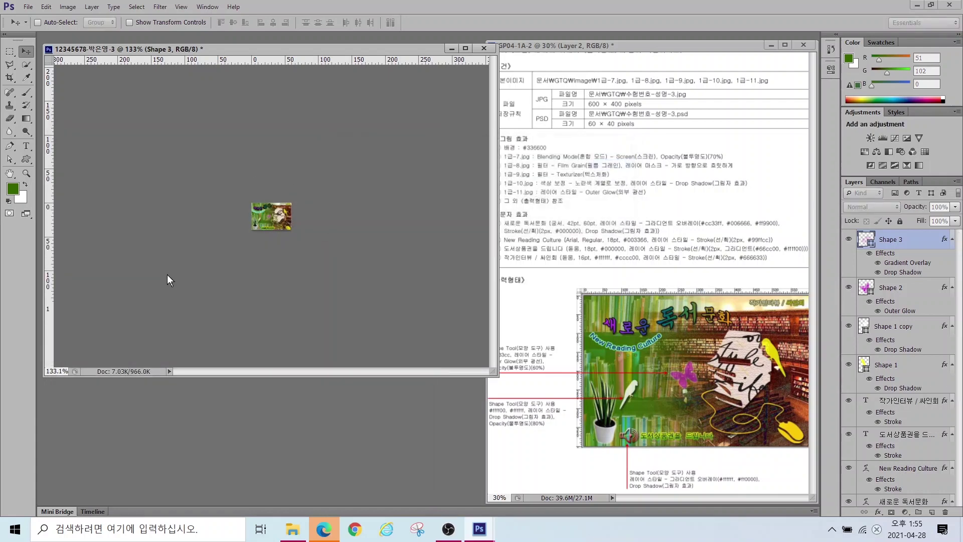
pyautogui.hotkey('ctrl', 'w')
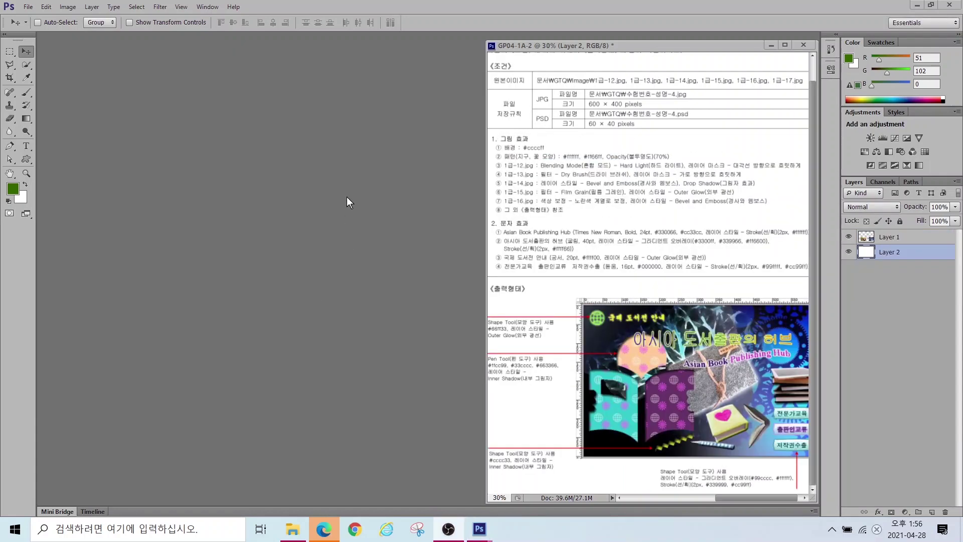
# Step: Create a new document named with the candidate's ID: 600×400 px, 72 ppi, RGB Color
pyautogui.click(26, 7)
pyautogui.click(38, 19)
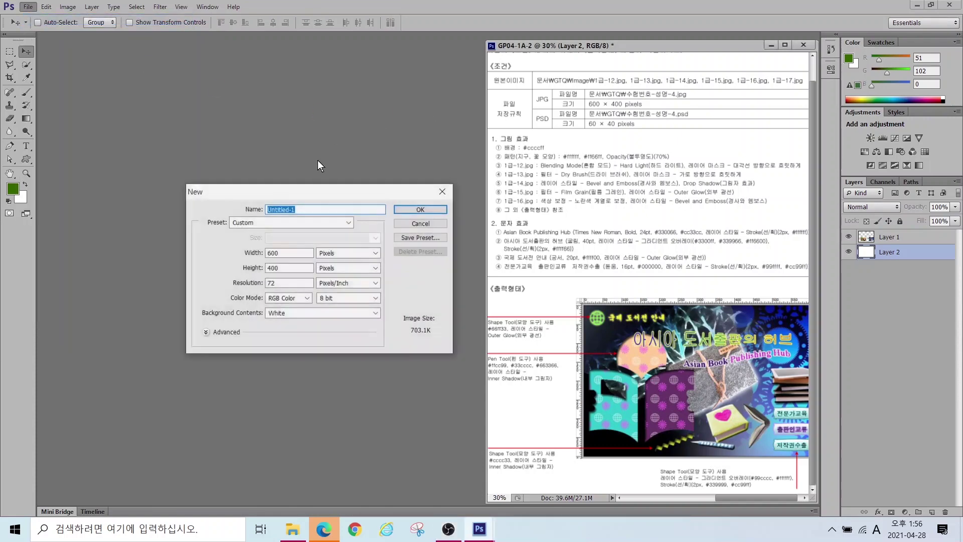
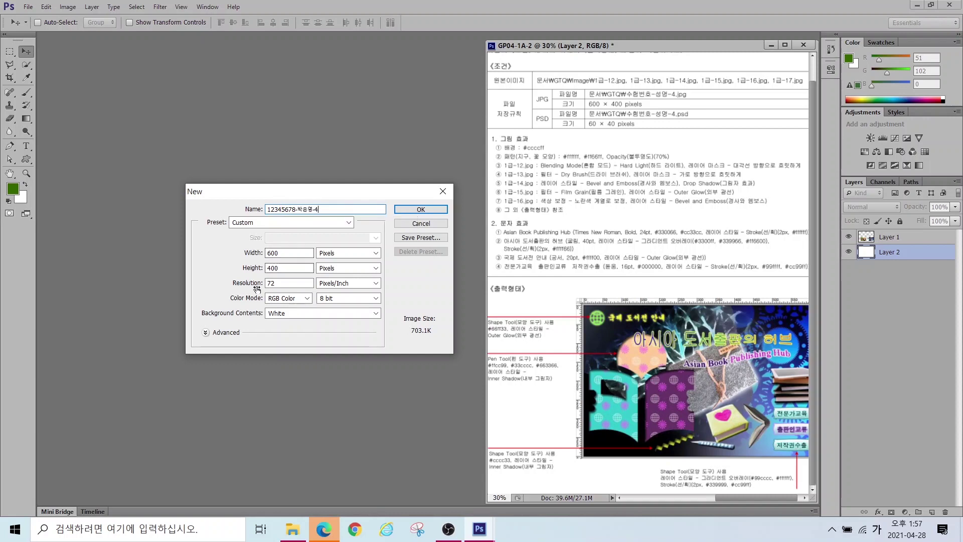
pyautogui.moveTo(250, 242); pyautogui.dragTo(300, 273)
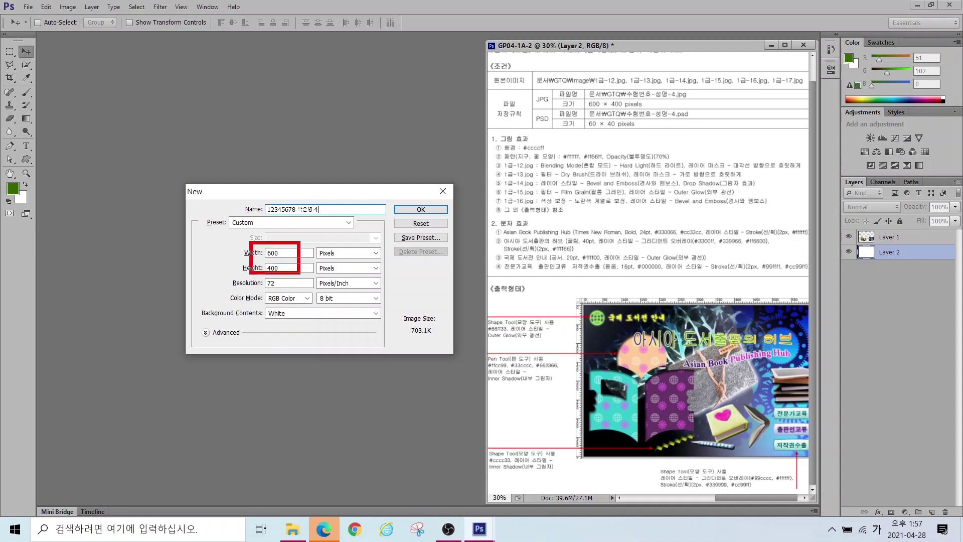
pyautogui.moveTo(225, 277); pyautogui.dragTo(321, 306)
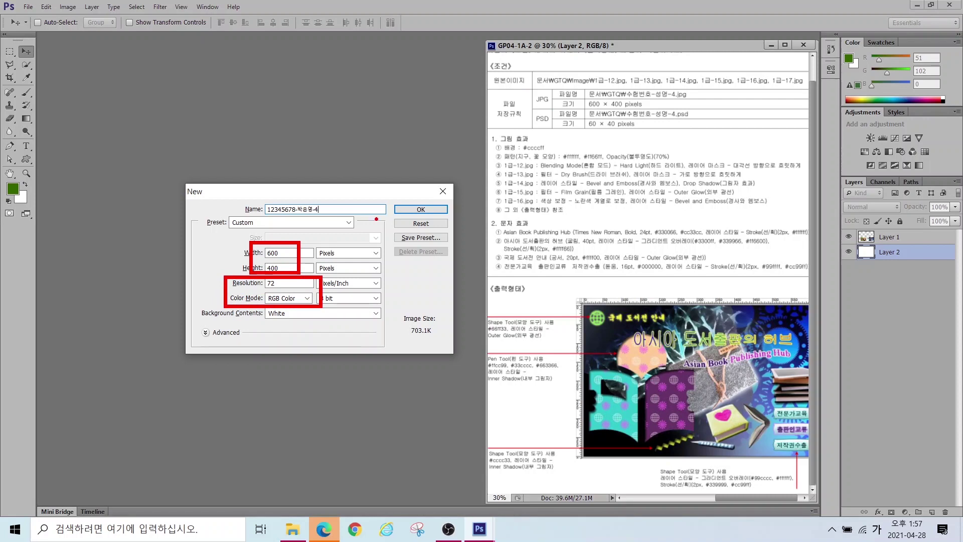
pyautogui.press('Escape')
pyautogui.click(407, 211)
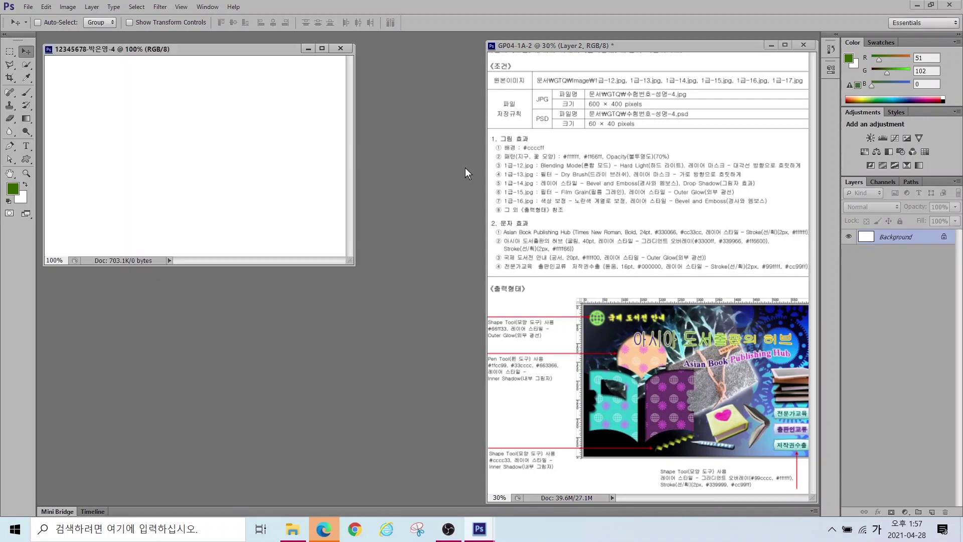
# Step: Set the foreground colour to #ccccff
pyautogui.moveTo(490, 141); pyautogui.dragTo(563, 154)
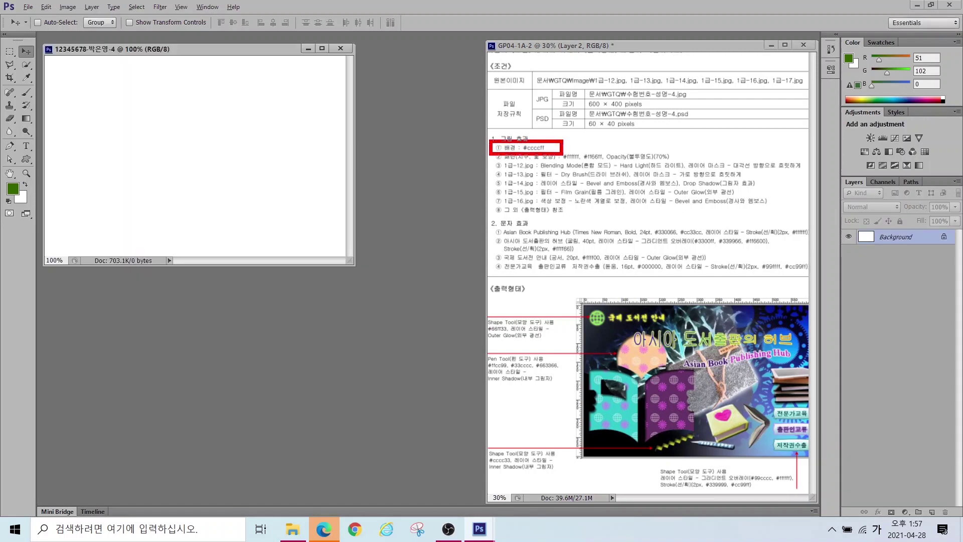
pyautogui.moveTo(12, 183); pyautogui.dragTo(133, 125)
pyautogui.press('Escape')
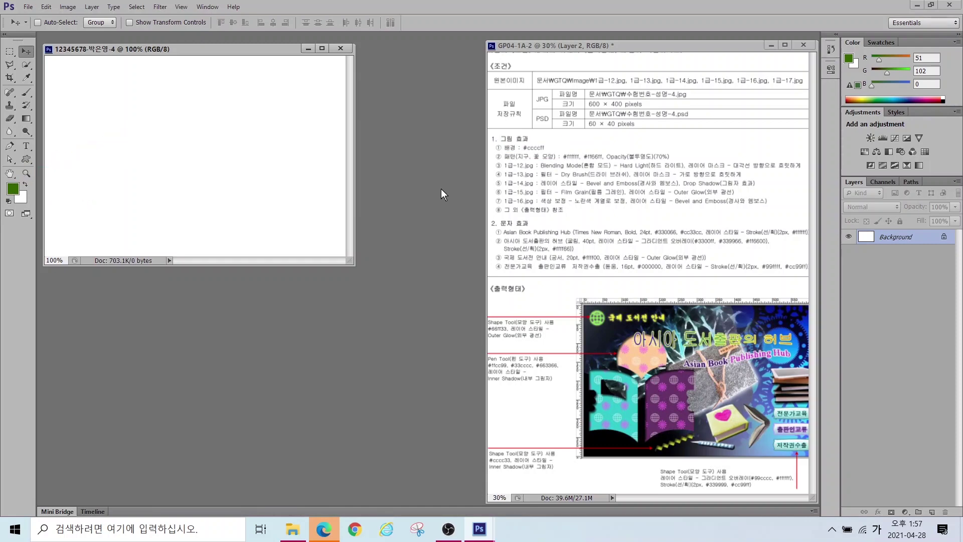
pyautogui.click(12, 189)
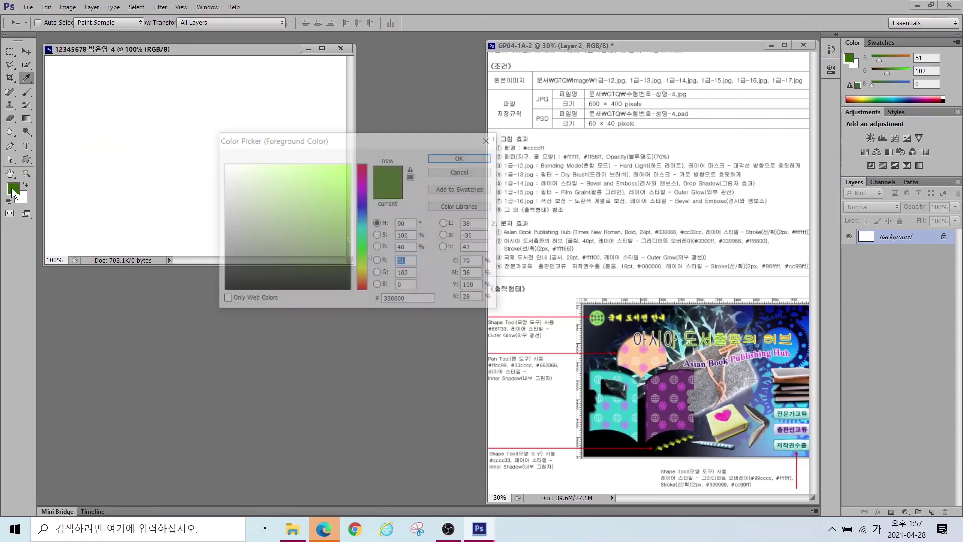
pyautogui.doubleClick(417, 300)
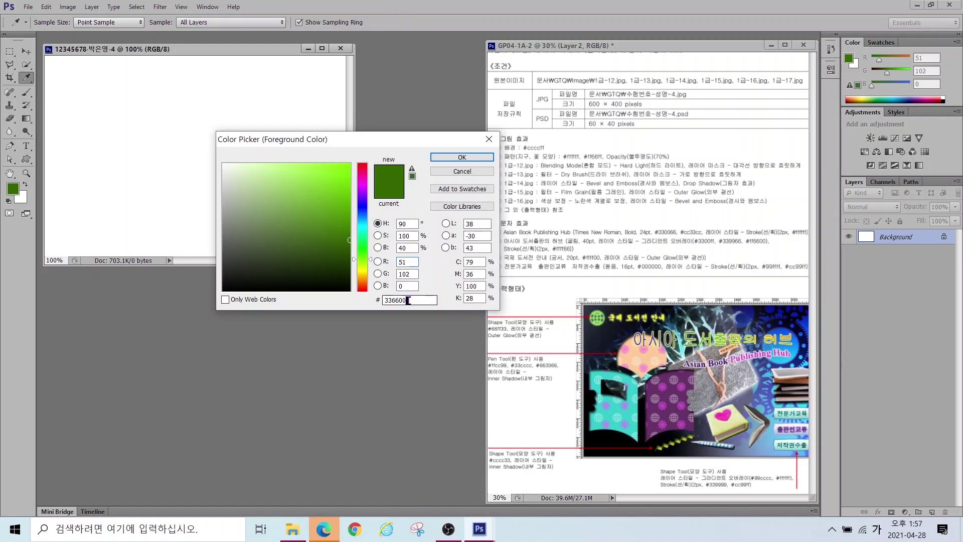
pyautogui.press('Hangul')
pyautogui.write('ccccff')
pyautogui.press('Return')
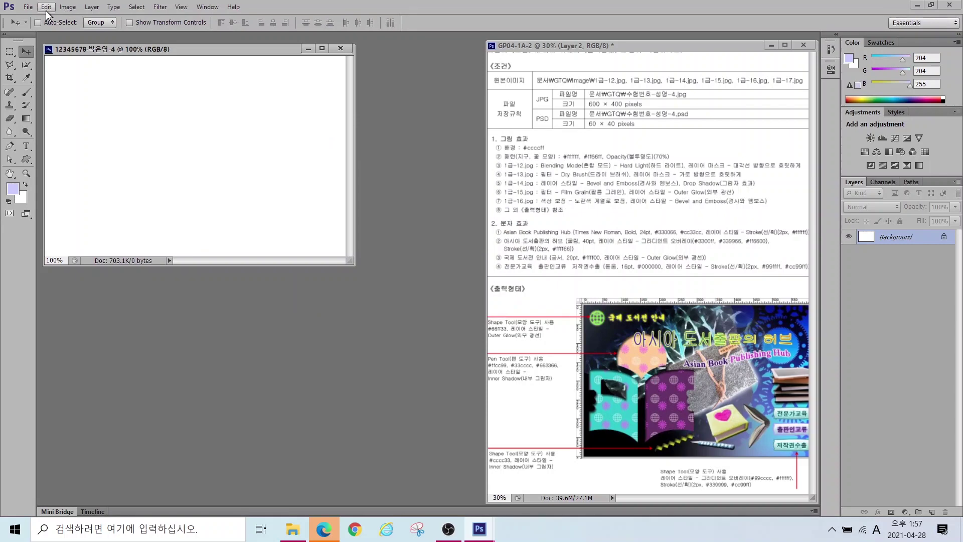
# Step: Fill the canvas with the foreground colour
pyautogui.click(46, 10)
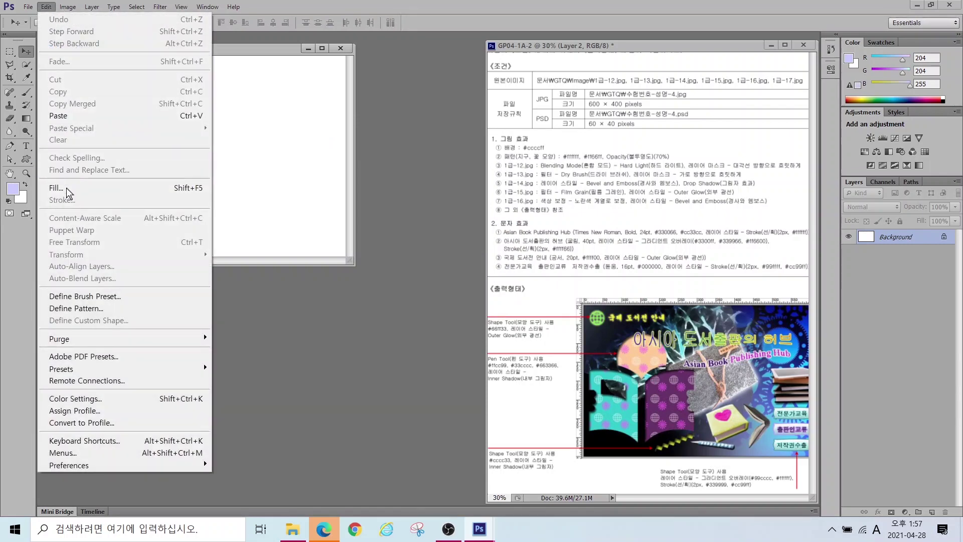
pyautogui.click(65, 193)
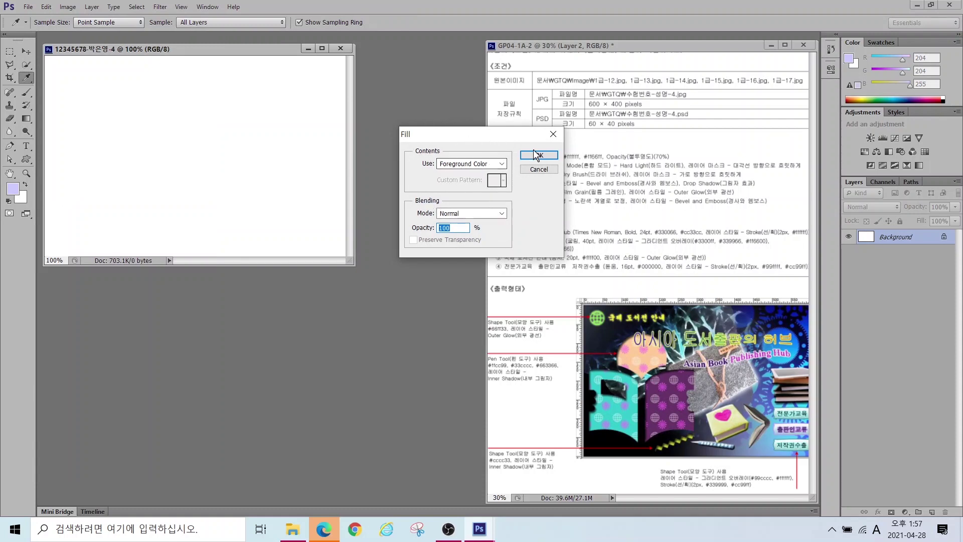
pyautogui.click(546, 159)
pyautogui.press('v')
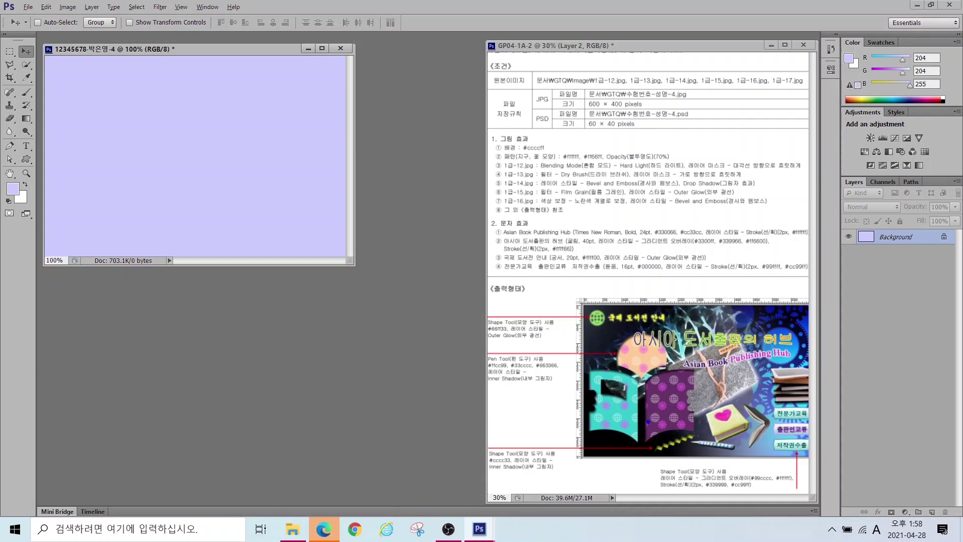
pyautogui.moveTo(652, 421); pyautogui.dragTo(650, 254)
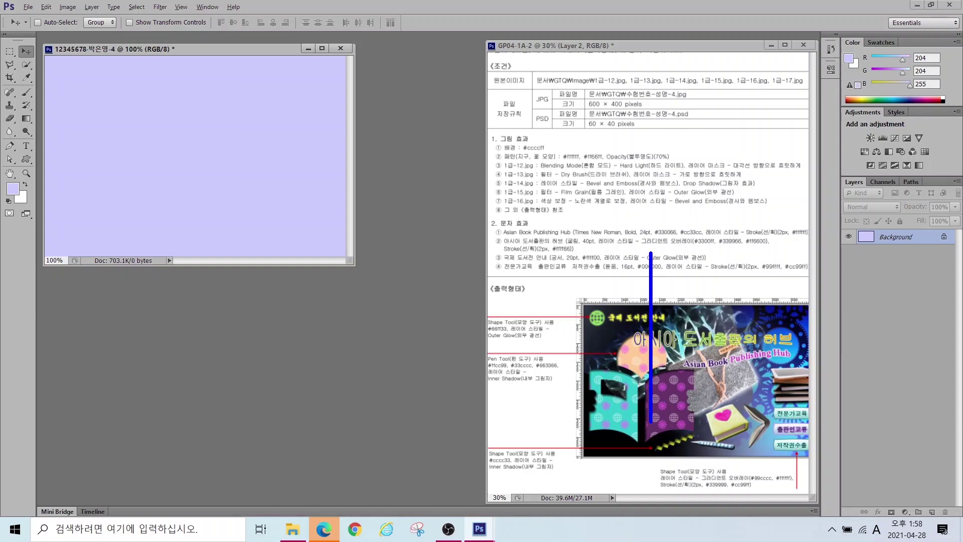
pyautogui.moveTo(669, 430); pyautogui.dragTo(669, 253)
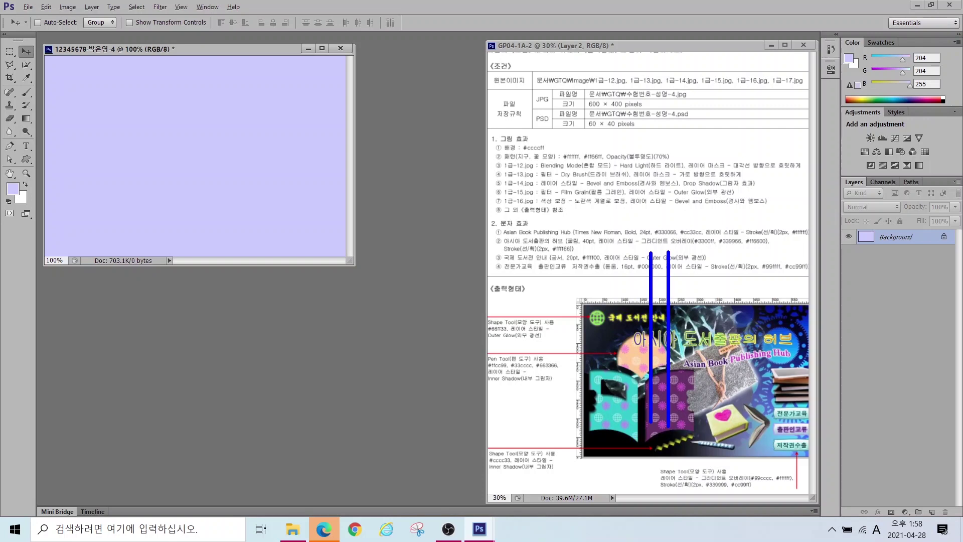
pyautogui.moveTo(685, 373); pyautogui.dragTo(518, 371)
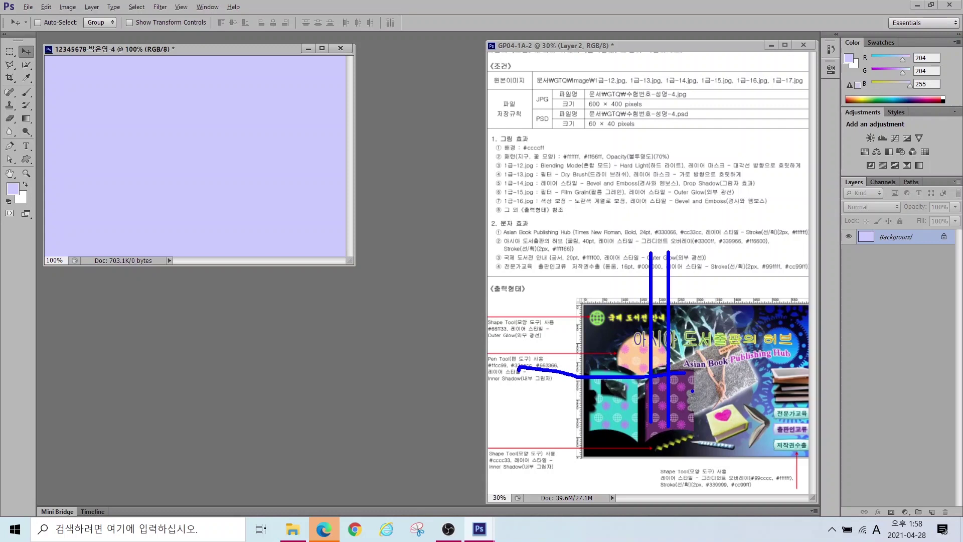
pyautogui.moveTo(691, 393)
pyautogui.mouseDown()
pyautogui.moveTo(556, 409)
pyautogui.moveTo(526, 400)
pyautogui.moveTo(533, 386)
pyautogui.moveTo(572, 381)
pyautogui.mouseUp()
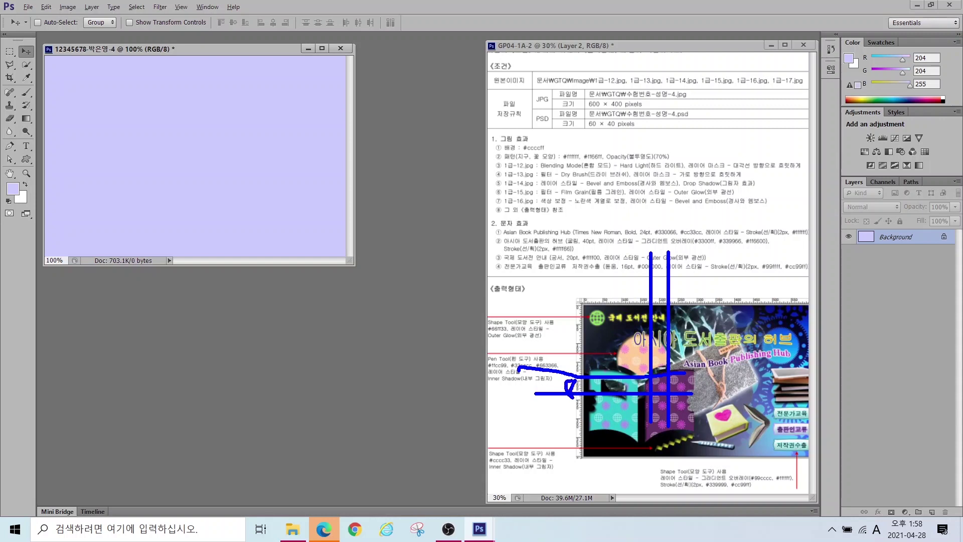
pyautogui.press('Escape')
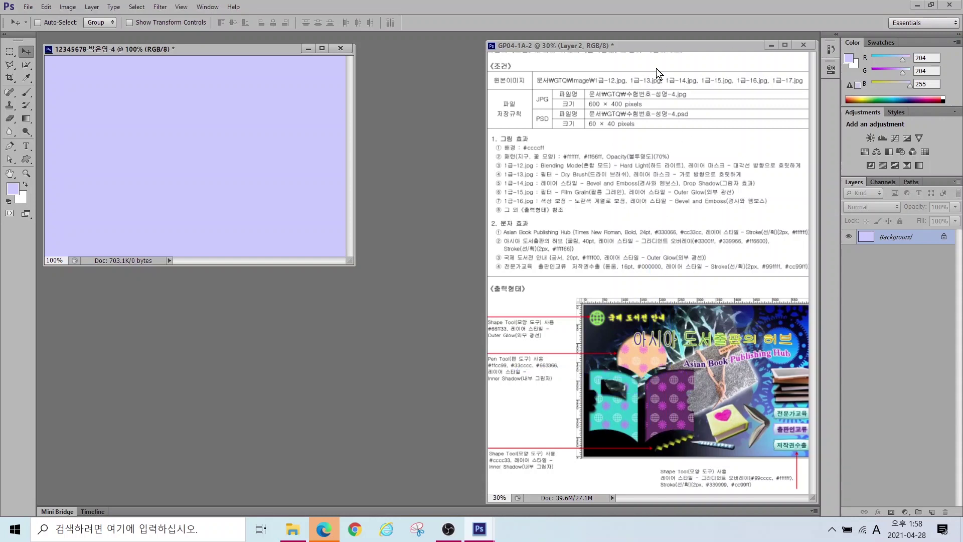
# Step: Create a 60×60 px transparent-background document and move its window toward the middle
pyautogui.click(28, 7)
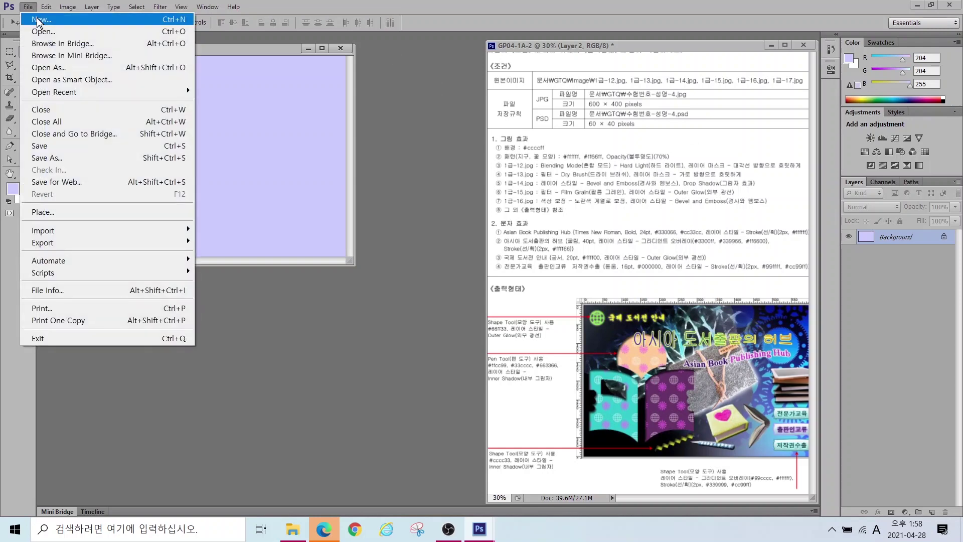
pyautogui.click(37, 19)
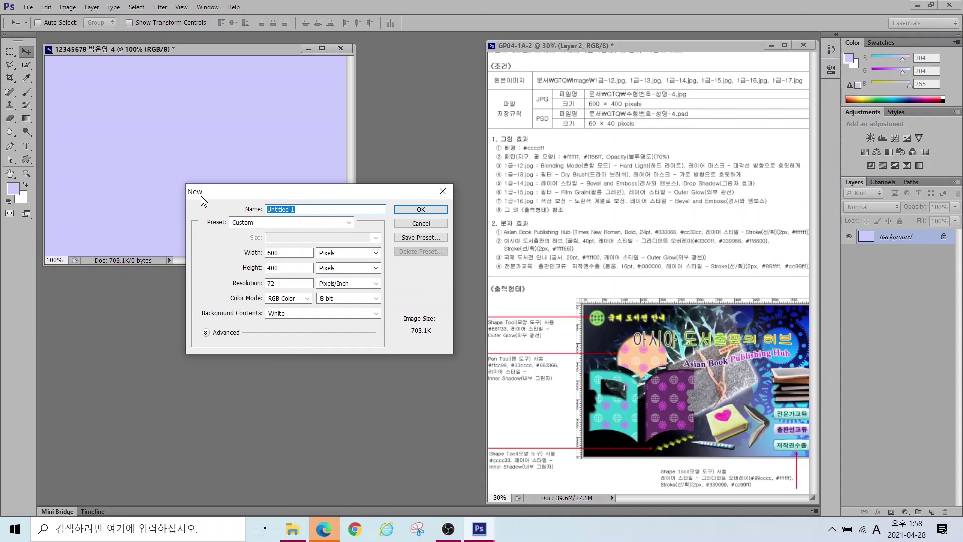
pyautogui.moveTo(279, 253); pyautogui.dragTo(163, 261)
pyautogui.write('60')
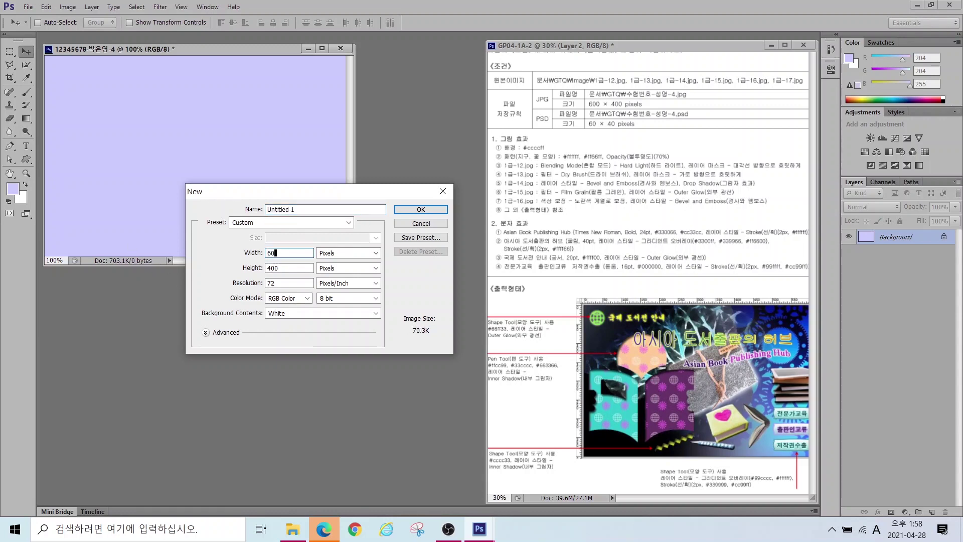
pyautogui.press('Tab')
pyautogui.write('60')
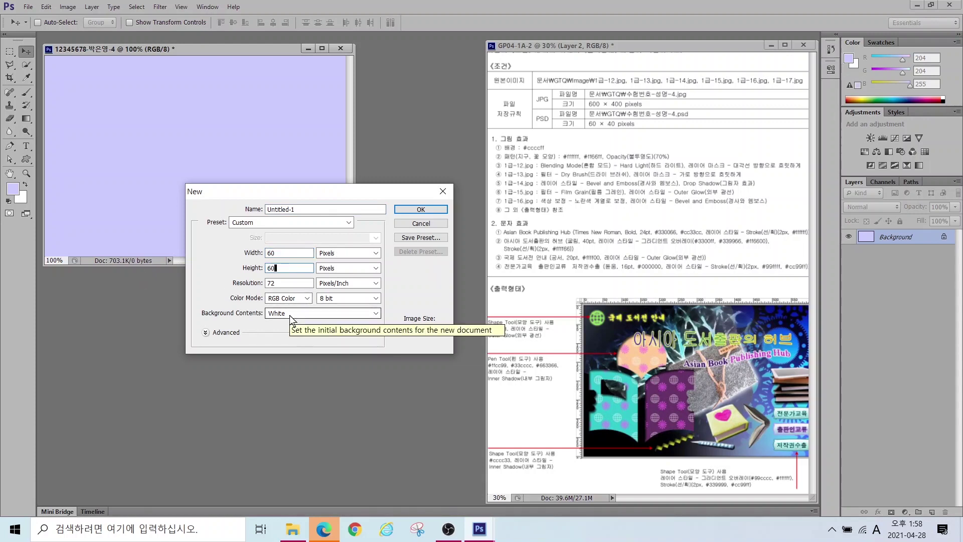
pyautogui.click(290, 315)
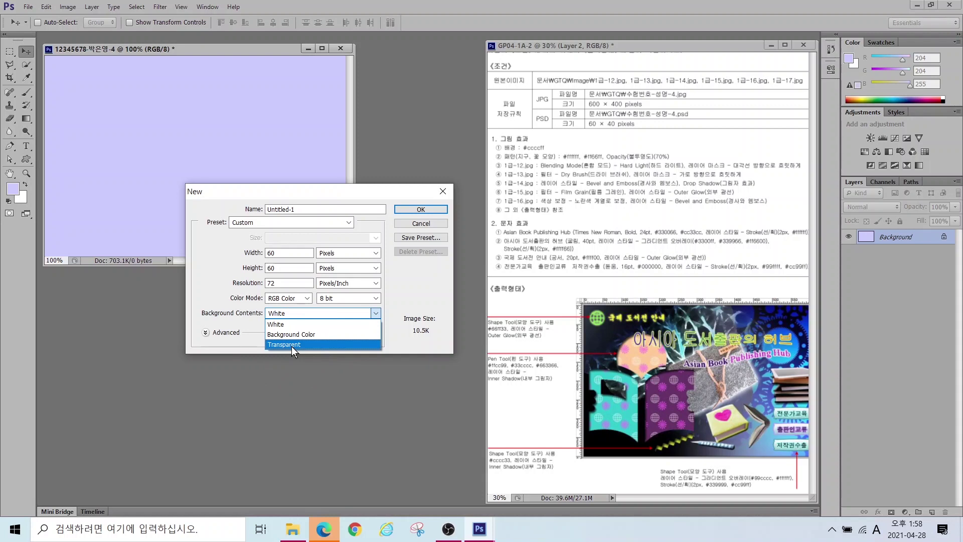
pyautogui.click(292, 346)
pyautogui.press('alt')
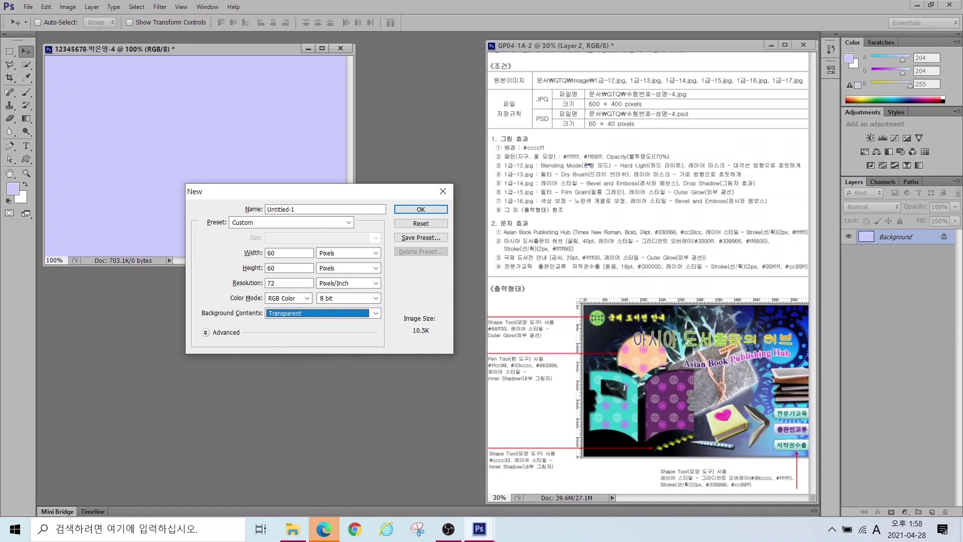
pyautogui.moveTo(523, 148); pyautogui.dragTo(515, 123)
pyautogui.press('Escape')
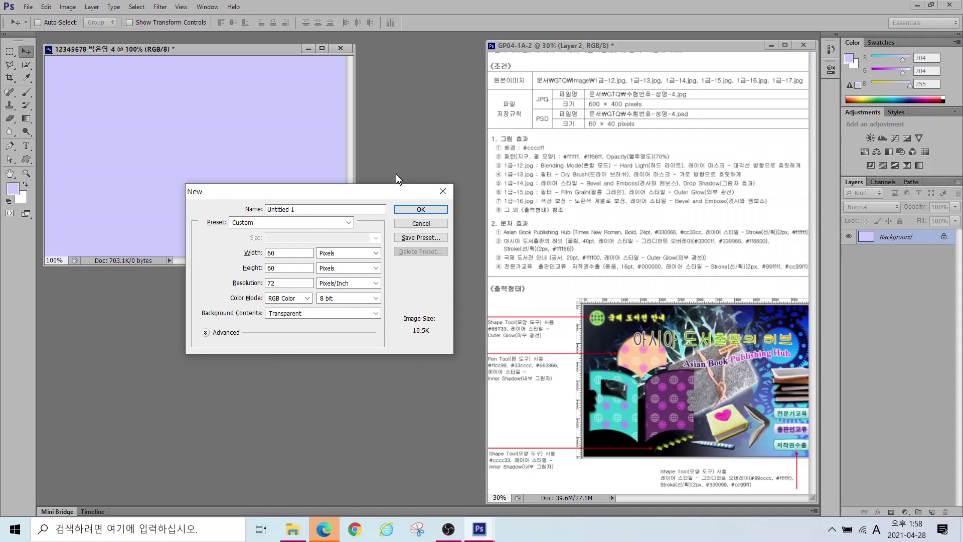
pyautogui.click(421, 211)
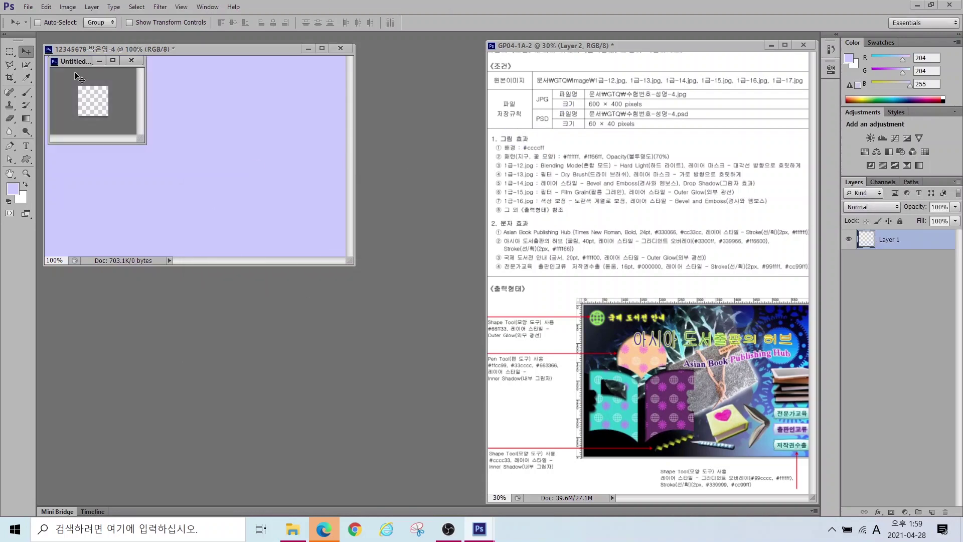
pyautogui.moveTo(68, 62); pyautogui.dragTo(214, 162)
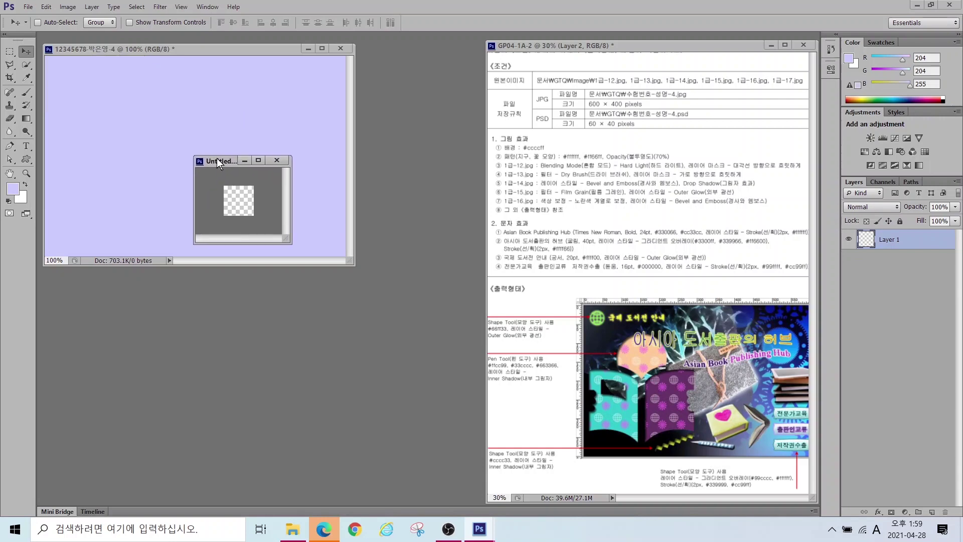
# Step: Enlarge the tile view and draw a globe custom shape across its upper left
pyautogui.click(10, 176)
pyautogui.doubleClick(10, 180)
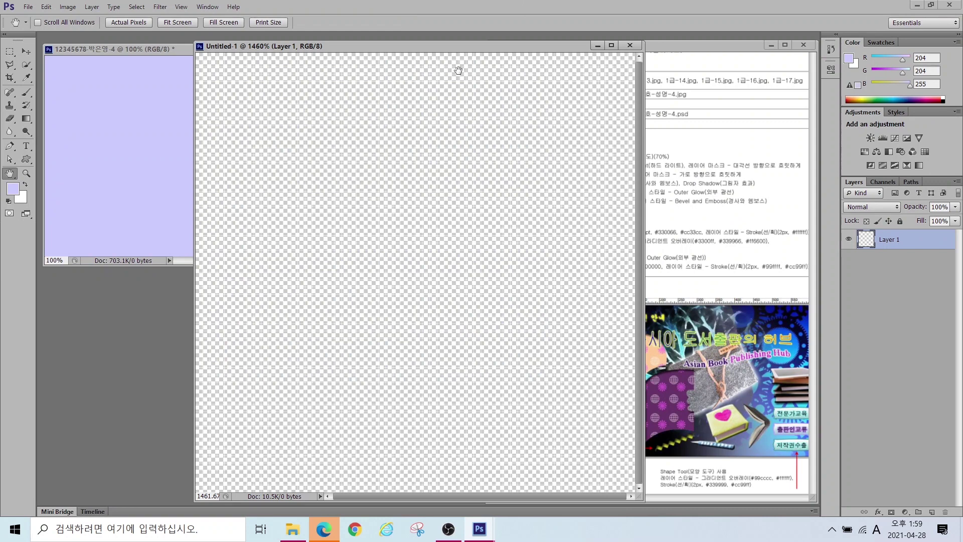
pyautogui.moveTo(378, 48); pyautogui.dragTo(313, 50)
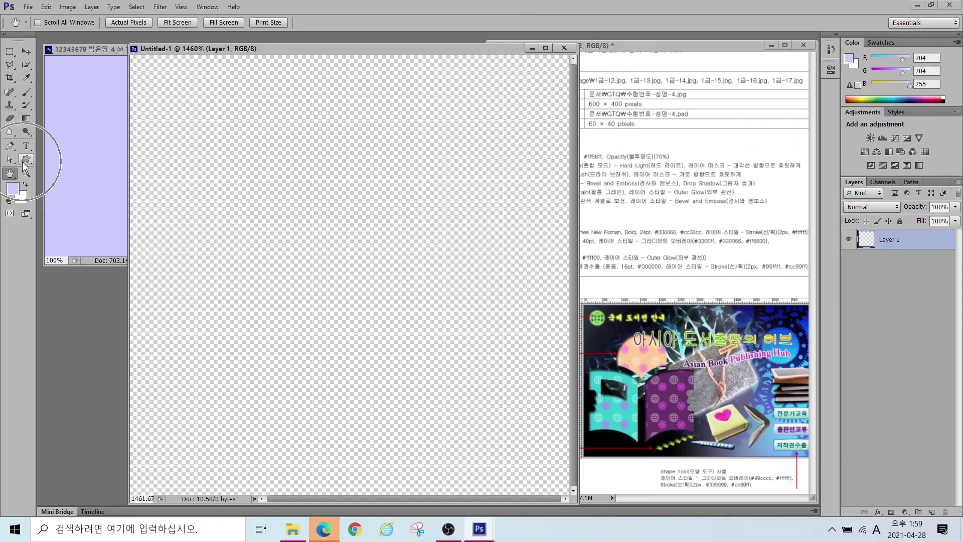
pyautogui.moveTo(22, 162); pyautogui.dragTo(52, 205)
pyautogui.moveTo(55, 31)
pyautogui.mouseDown()
pyautogui.moveTo(30, 37)
pyautogui.moveTo(48, 3)
pyautogui.moveTo(55, 31)
pyautogui.moveTo(87, 40)
pyautogui.moveTo(73, 22)
pyautogui.moveTo(100, 9)
pyautogui.moveTo(105, 40)
pyautogui.mouseUp()
pyautogui.moveTo(152, 5); pyautogui.dragTo(115, 38)
pyautogui.moveTo(415, 36)
pyautogui.mouseDown()
pyautogui.moveTo(373, 34)
pyautogui.moveTo(399, 6)
pyautogui.moveTo(409, 37)
pyautogui.mouseUp()
pyautogui.press('Escape')
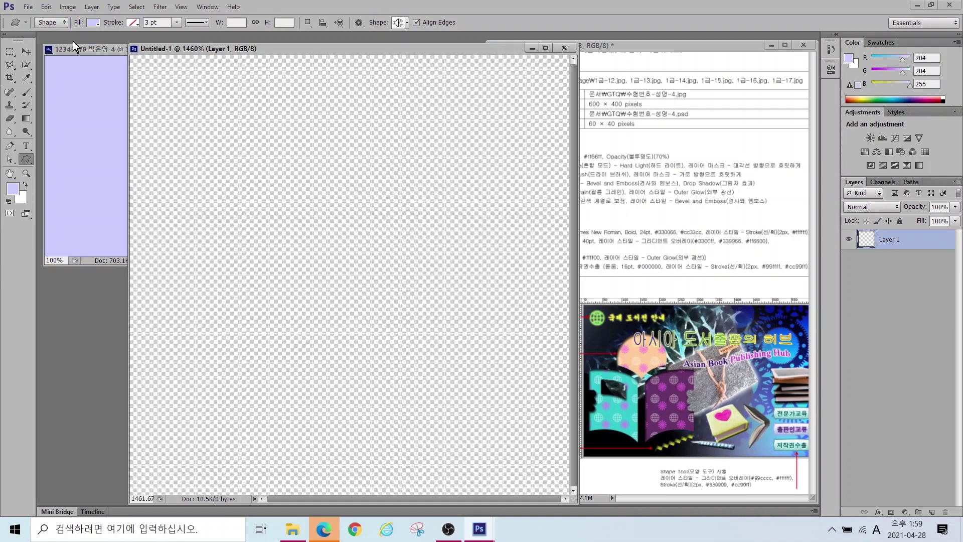
pyautogui.click(407, 23)
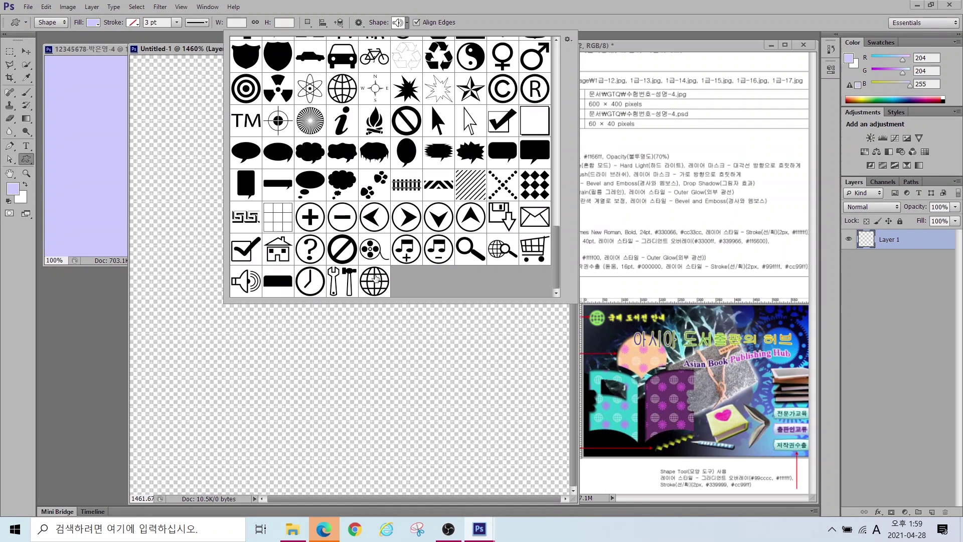
pyautogui.doubleClick(376, 279)
pyautogui.moveTo(138, 70); pyautogui.dragTo(381, 337)
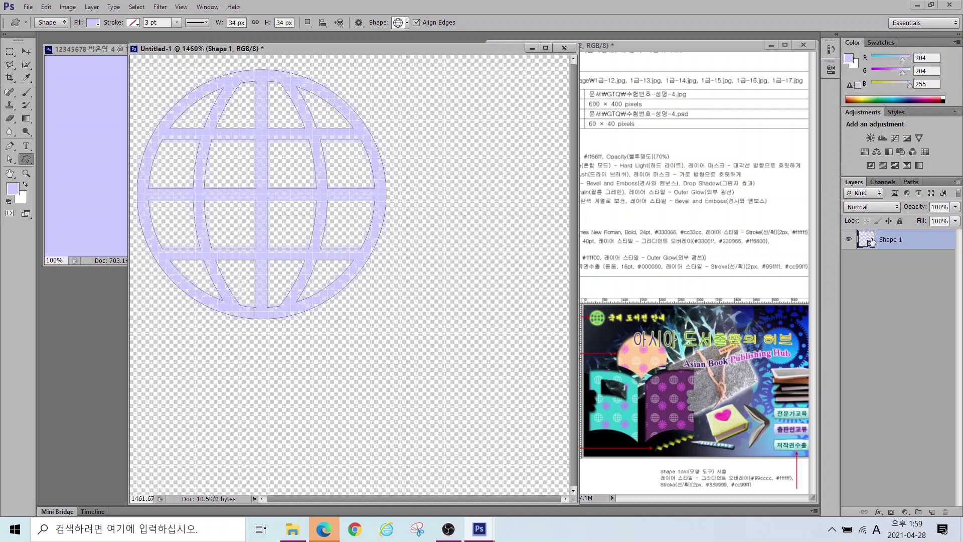
# Step: Change the globe shape's fill colour to white
pyautogui.moveTo(881, 252)
pyautogui.mouseDown()
pyautogui.moveTo(859, 207)
pyautogui.moveTo(882, 249)
pyautogui.moveTo(797, 286)
pyautogui.moveTo(859, 241)
pyautogui.mouseUp()
pyautogui.doubleClick(866, 239)
pyautogui.moveTo(260, 162)
pyautogui.mouseDown()
pyautogui.moveTo(198, 155)
pyautogui.moveTo(169, 124)
pyautogui.mouseUp()
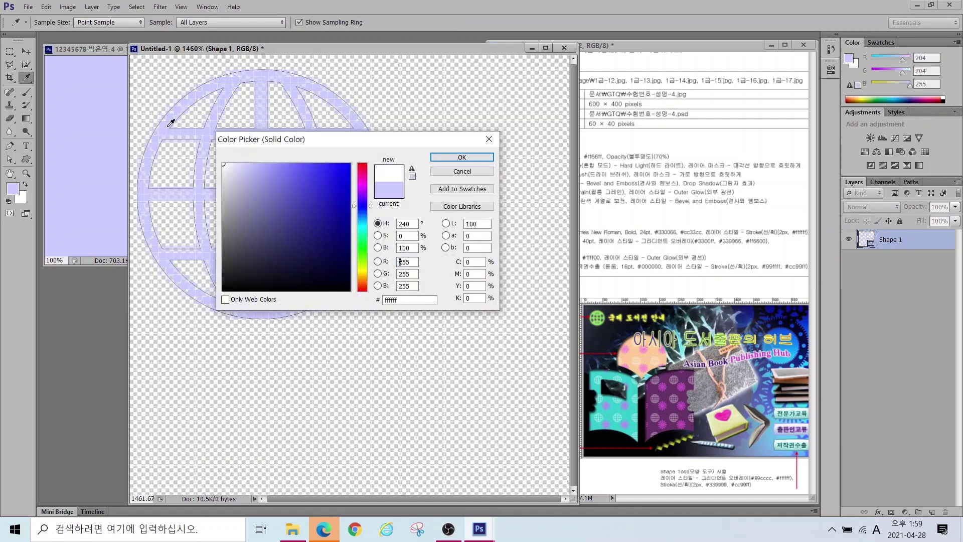
pyautogui.click(448, 158)
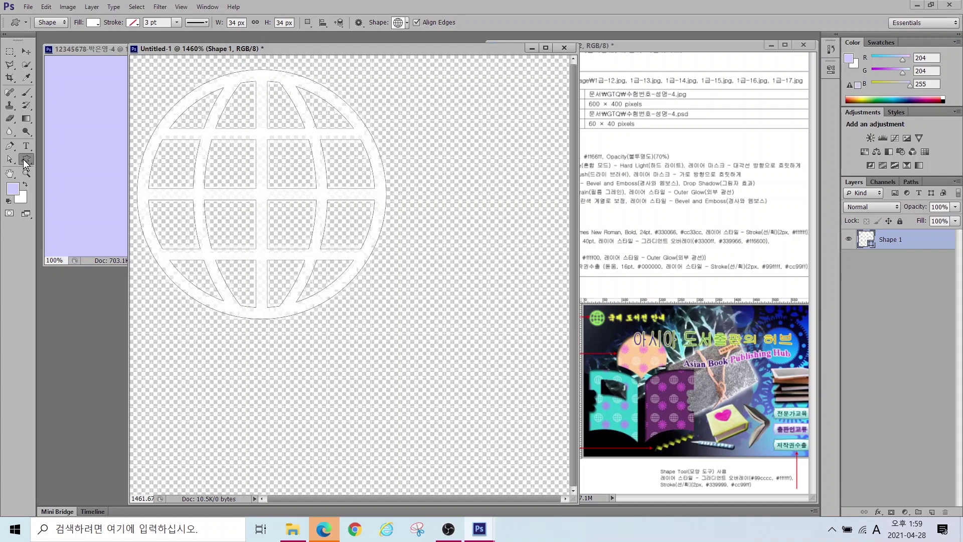
# Step: Draw the sunburst flower custom shape at the tile's lower right
pyautogui.click(400, 23)
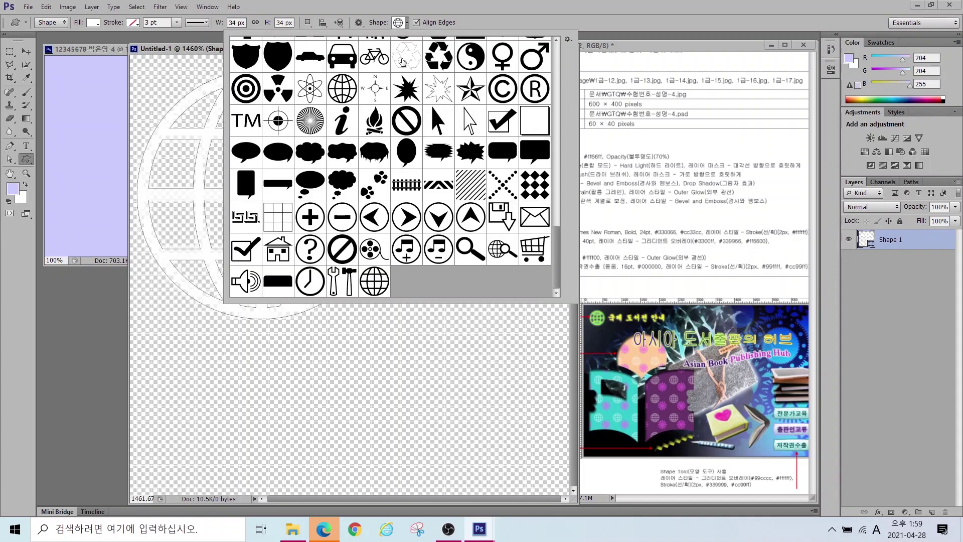
pyautogui.scroll(7, 390, 126)
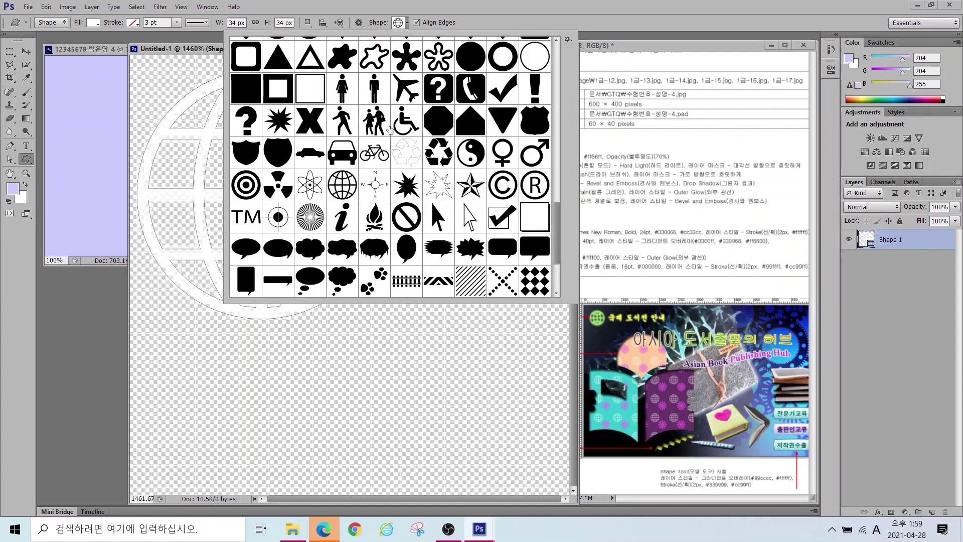
pyautogui.scroll(15, 390, 131)
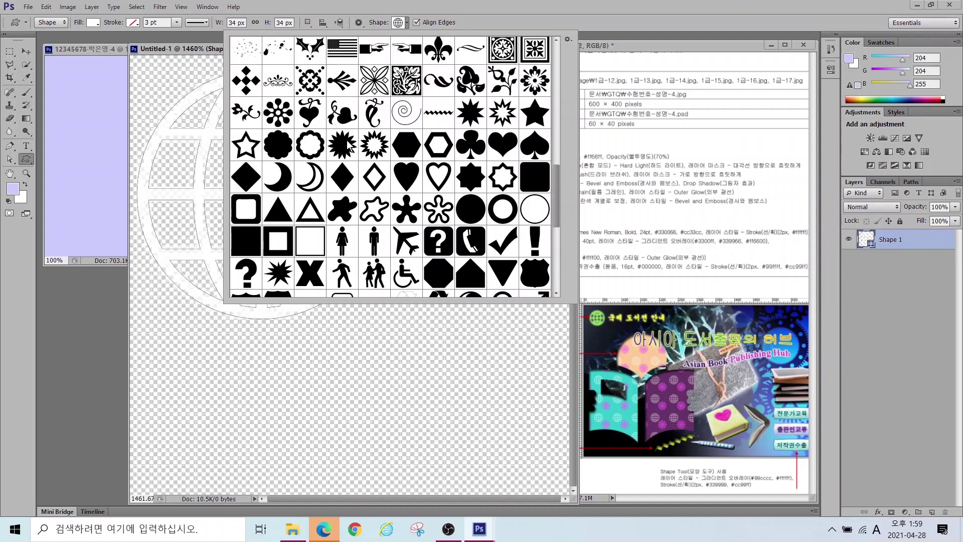
pyautogui.doubleClick(244, 121)
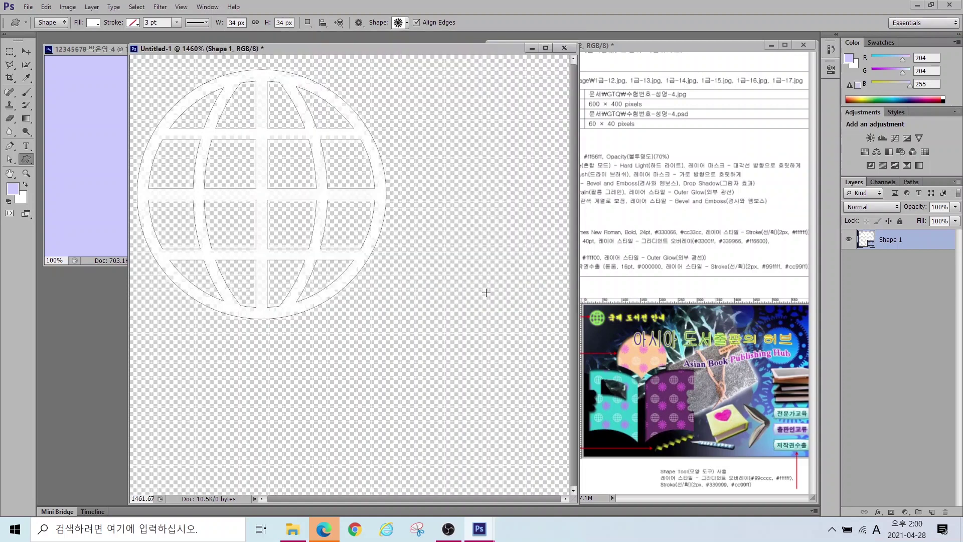
pyautogui.moveTo(365, 268); pyautogui.dragTo(548, 500)
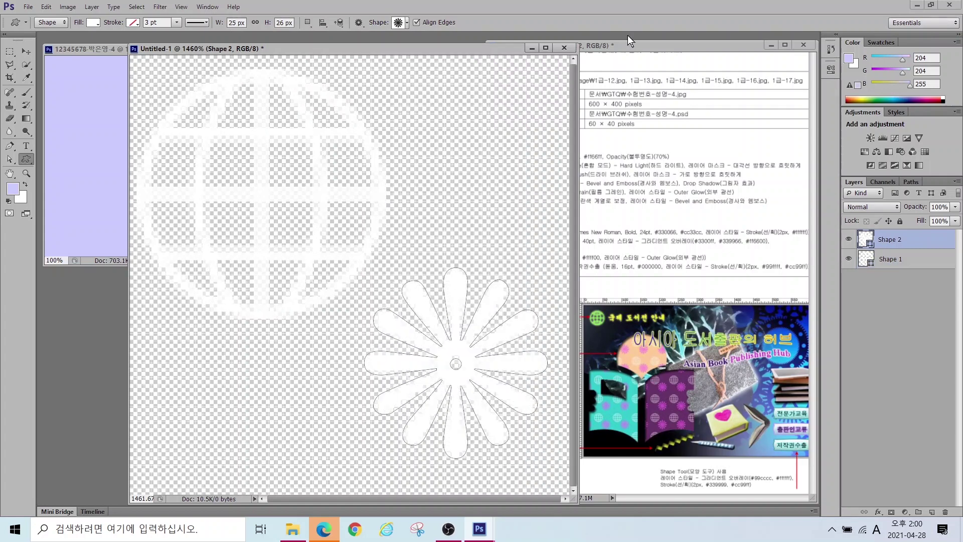
# Step: Fill the flower shape with magenta #ff33ff
pyautogui.doubleClick(868, 240)
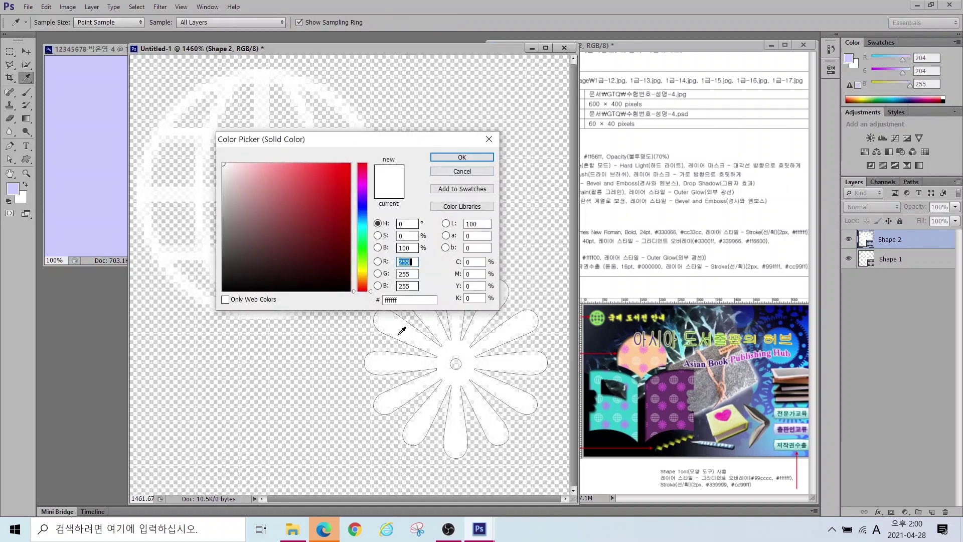
pyautogui.write('ff33ff')
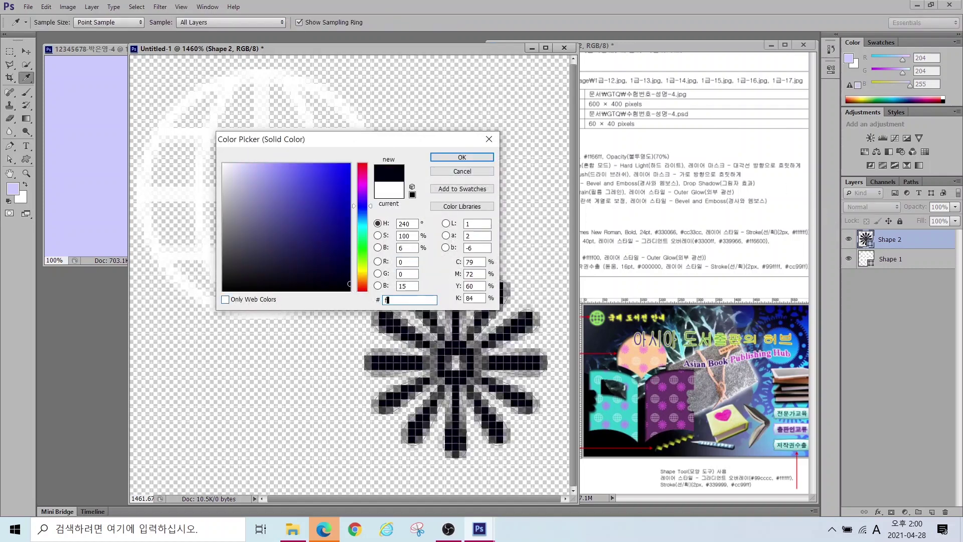
pyautogui.press('Return')
# Step: Enlarge the flower slightly and nudge it right and down beside the globe
pyautogui.hotkey('ctrl', 't')
pyautogui.moveTo(365, 267); pyautogui.dragTo(343, 246)
pyautogui.moveTo(442, 375); pyautogui.dragTo(449, 390)
pyautogui.press('Return')
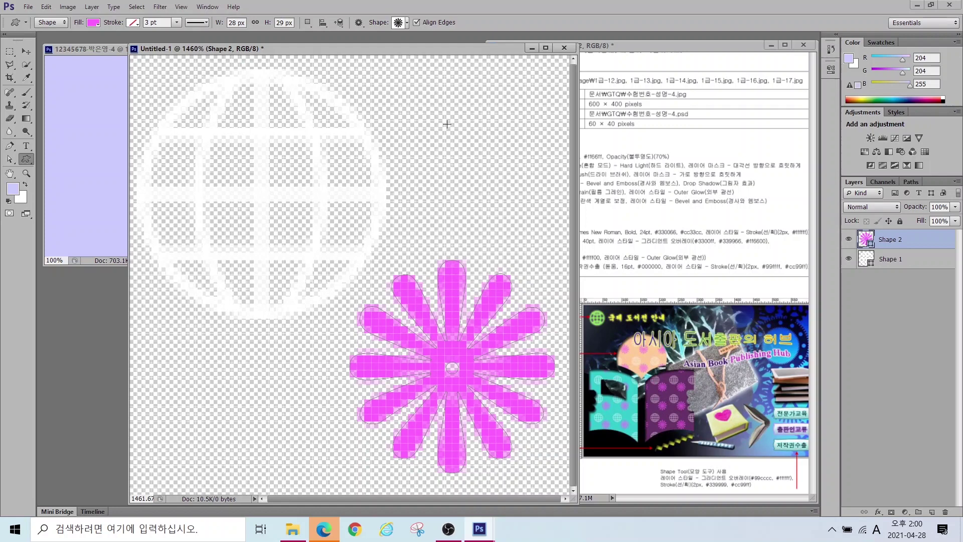
pyautogui.click(45, 9)
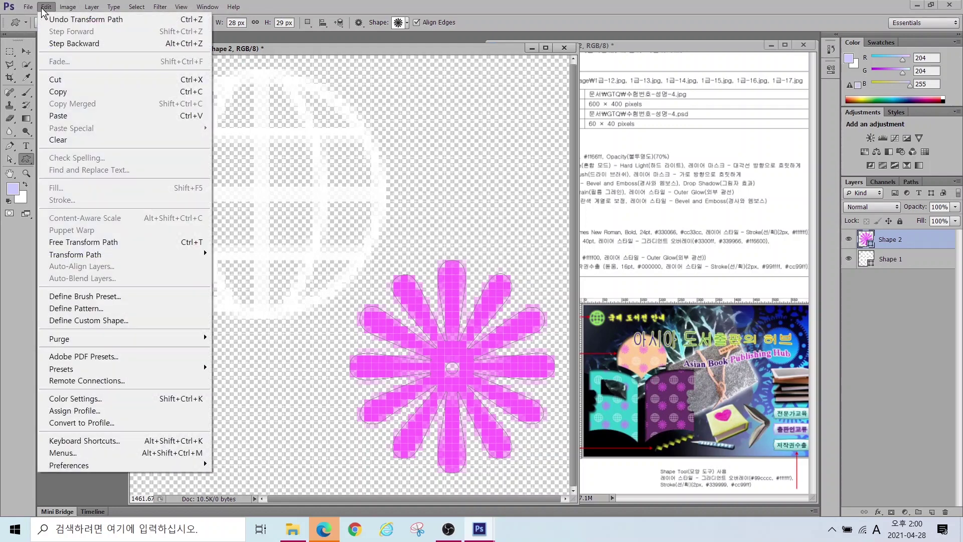
# Step: Define the tile as a pattern named 'ㅊㄱ꽃' and put the tile window away
pyautogui.click(70, 311)
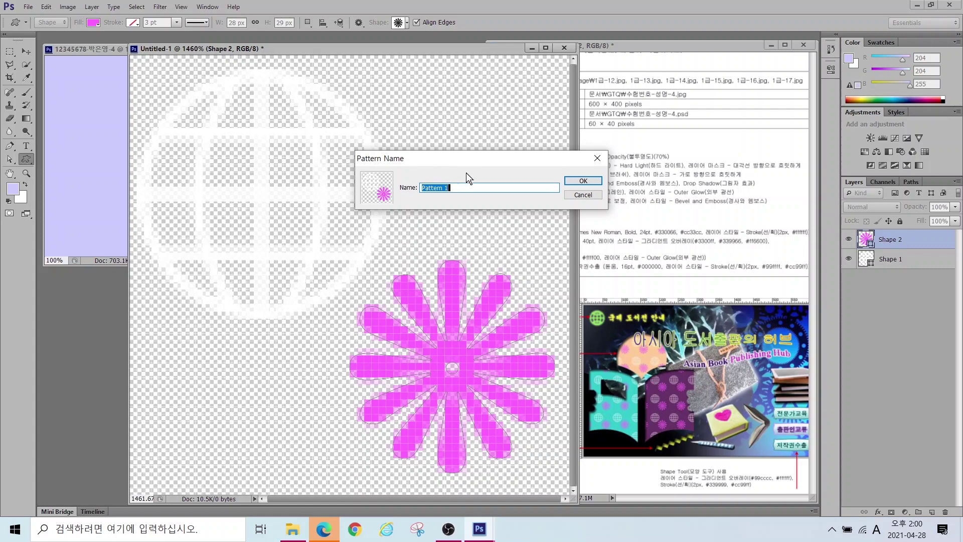
pyautogui.write('ㅊㄱ꽃')
pyautogui.press('Return')
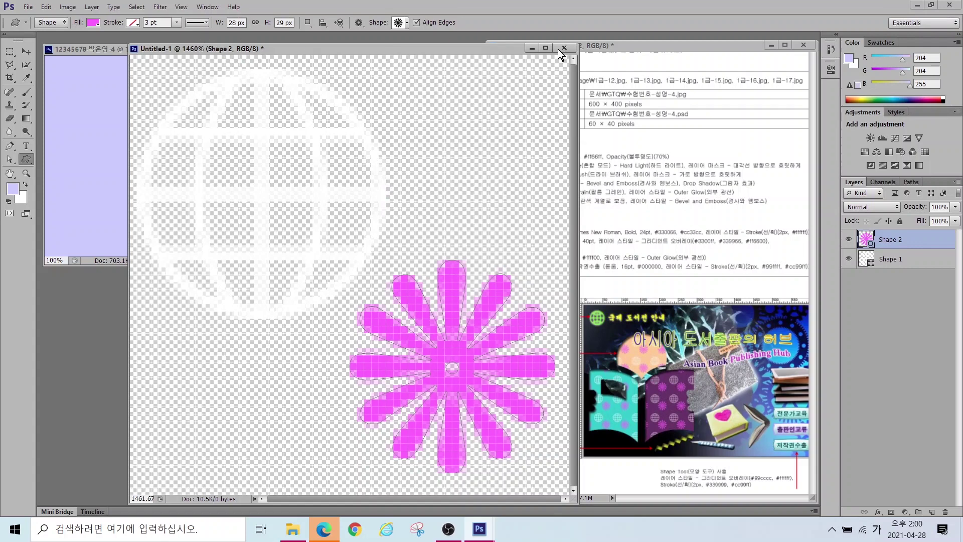
pyautogui.click(533, 48)
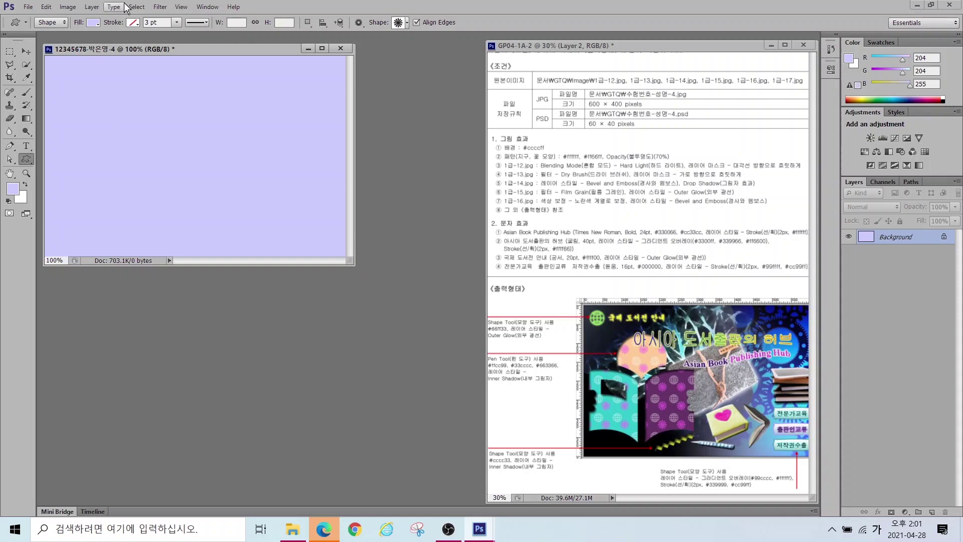
# Step: Show rulers, enlarge the lavender document window and fit the canvas to it
pyautogui.click(176, 7)
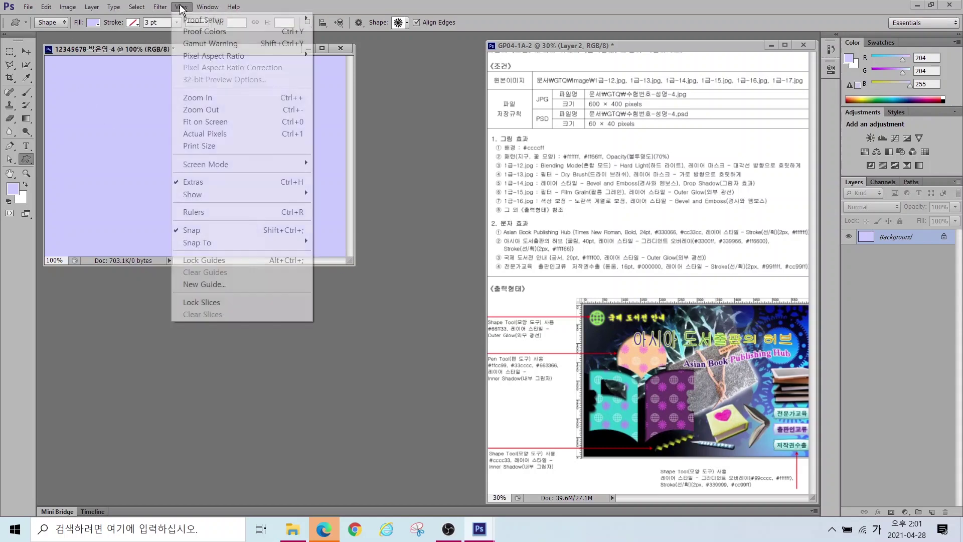
pyautogui.click(189, 213)
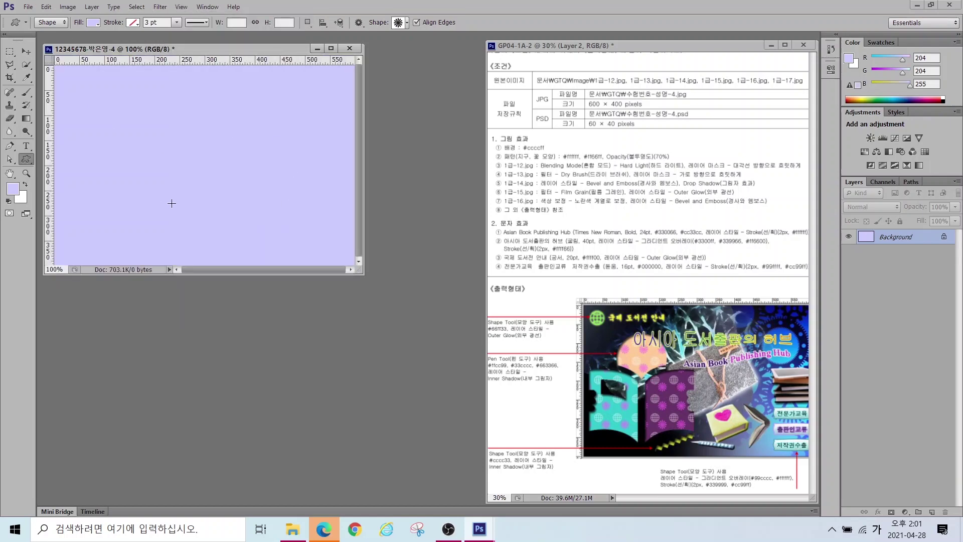
pyautogui.moveTo(360, 271); pyautogui.dragTo(470, 369)
pyautogui.hotkey('ctrl', '0')
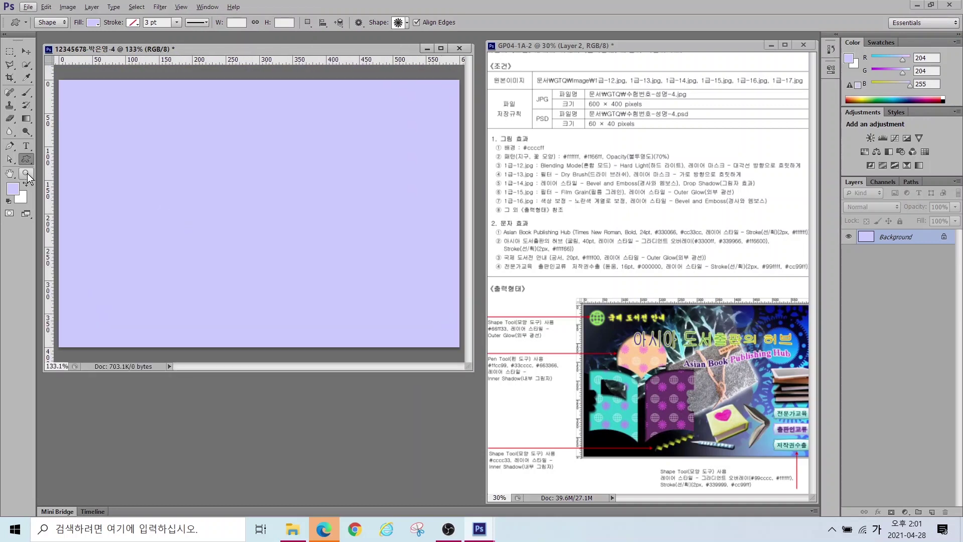
# Step: Add a vertical guide at X 215.5 px and horizontal guides near the top and bottom
pyautogui.click(49, 156)
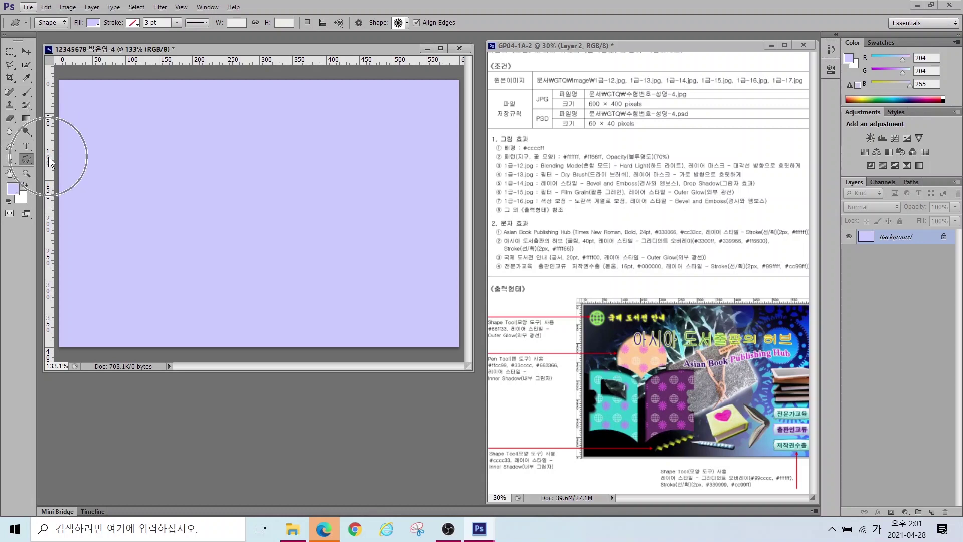
pyautogui.moveTo(49, 159); pyautogui.dragTo(259, 151)
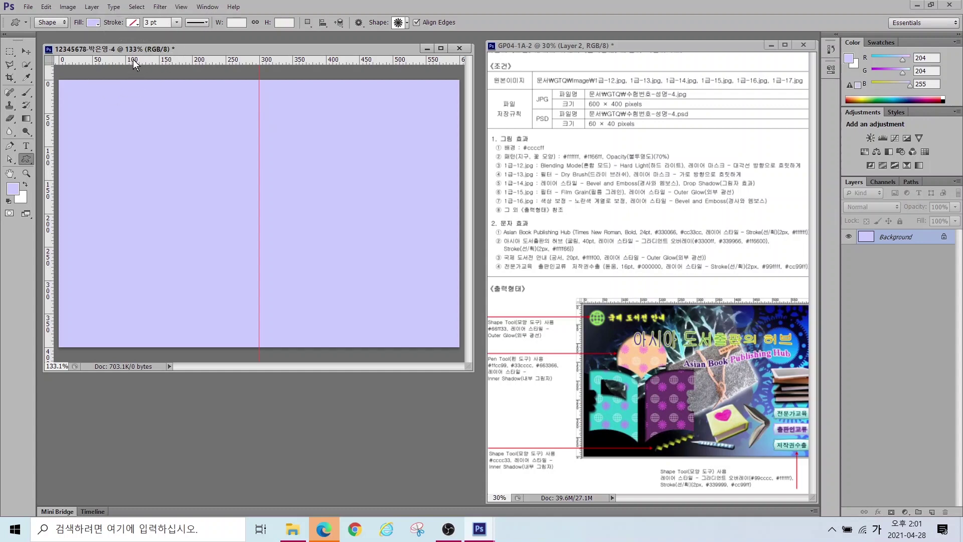
pyautogui.moveTo(133, 59); pyautogui.dragTo(125, 130)
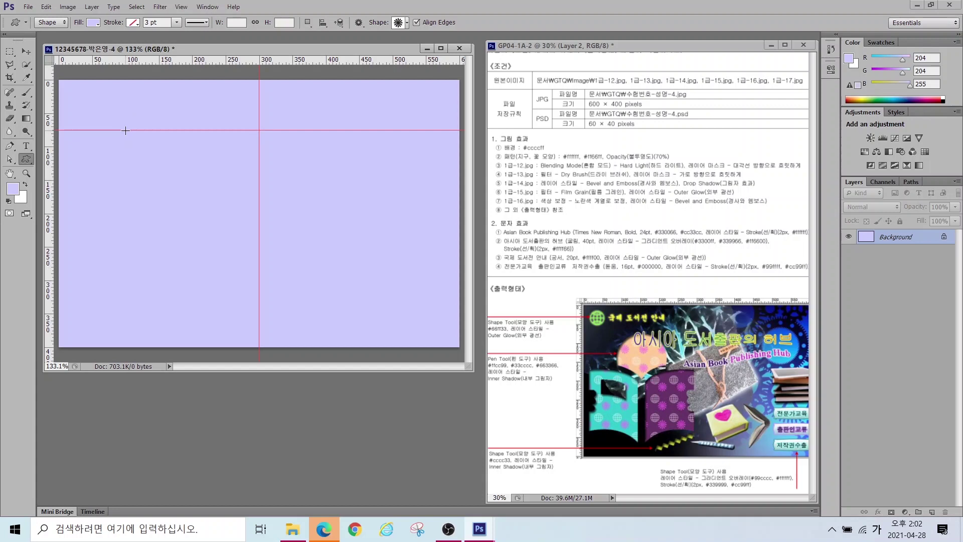
pyautogui.moveTo(136, 61); pyautogui.dragTo(108, 322)
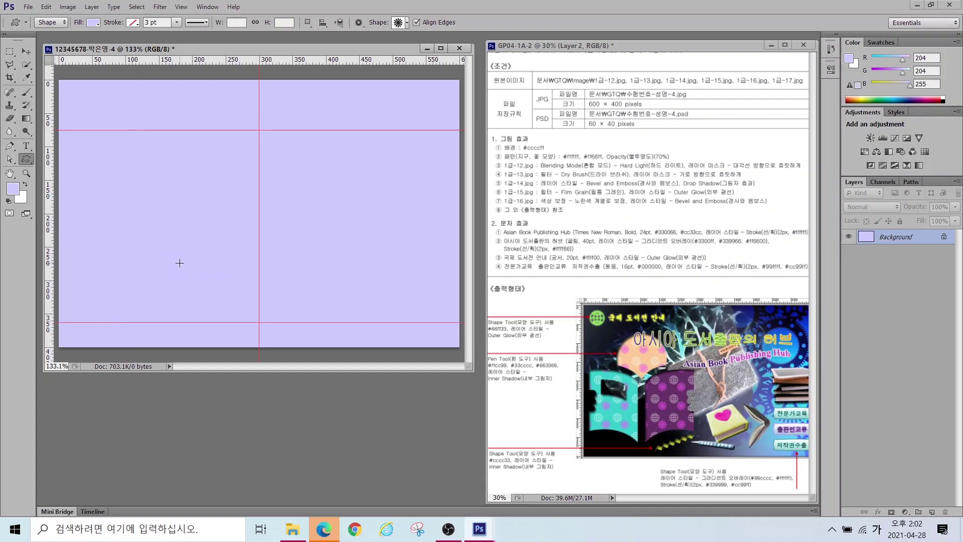
pyautogui.moveTo(231, 327)
pyautogui.mouseDown()
pyautogui.moveTo(175, 324)
pyautogui.moveTo(81, 240)
pyautogui.moveTo(133, 146)
pyautogui.moveTo(263, 184)
pyautogui.moveTo(230, 284)
pyautogui.moveTo(131, 325)
pyautogui.mouseUp()
pyautogui.press('Escape')
# Step: Enlarge the window to show the bottom guide and select the Ellipse Tool
pyautogui.scroll(3, 164, 238)
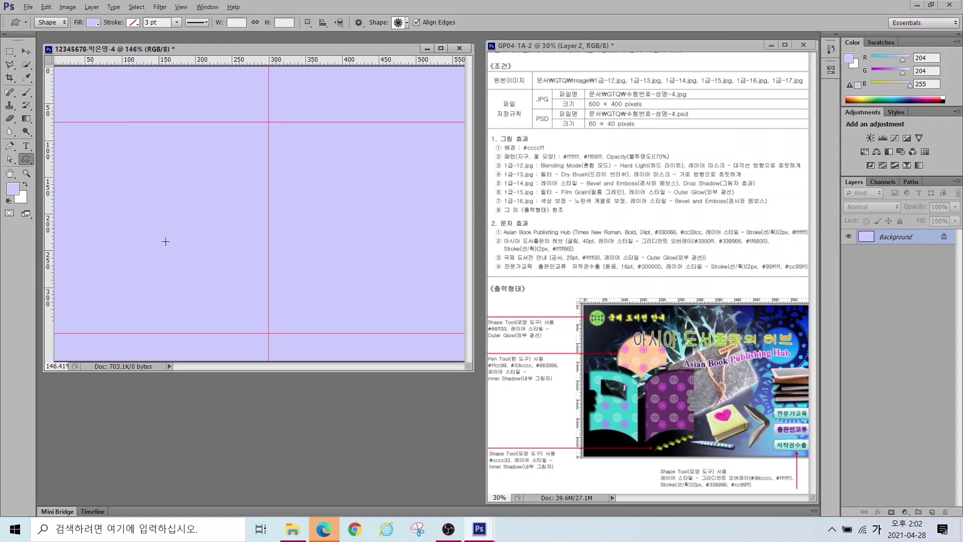
pyautogui.scroll(1, 268, 310)
pyautogui.moveTo(301, 289); pyautogui.dragTo(335, 283)
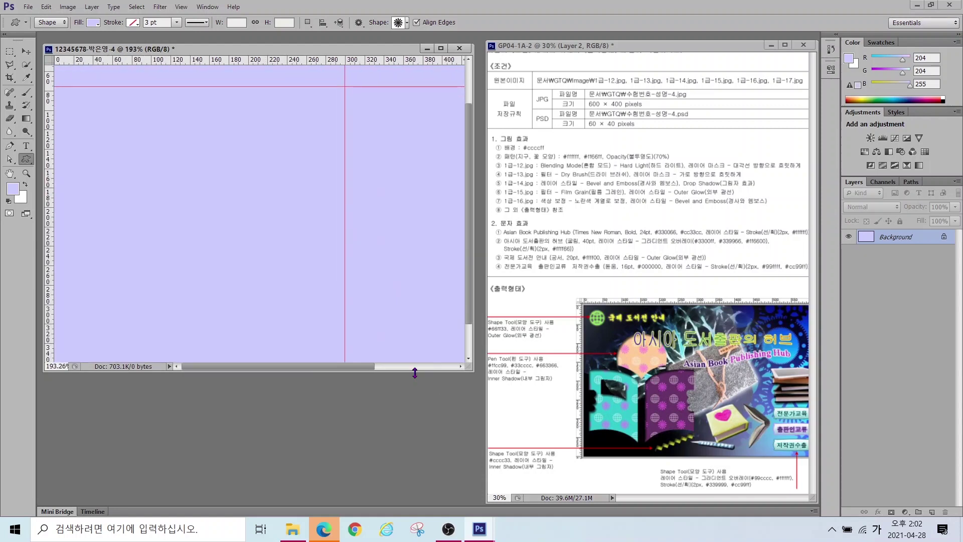
pyautogui.moveTo(415, 372); pyautogui.dragTo(404, 487)
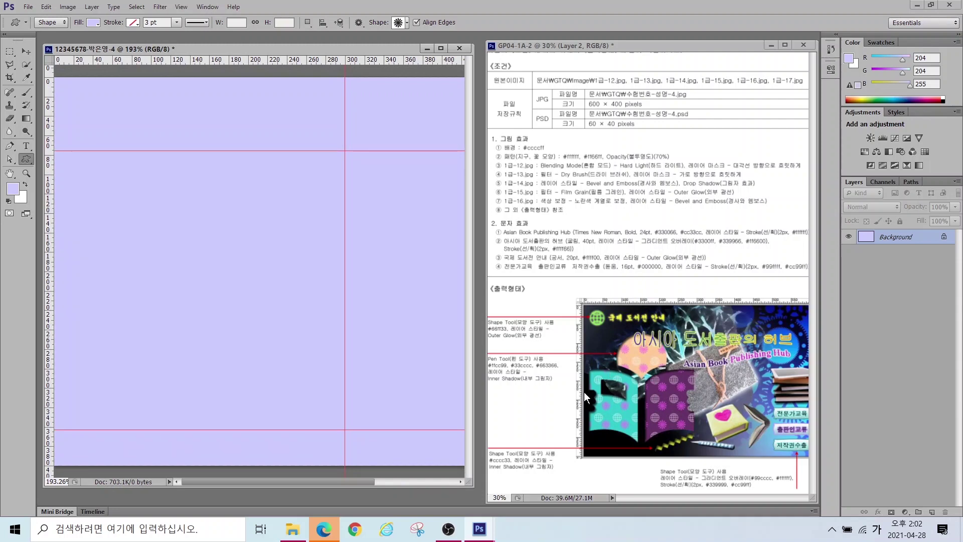
pyautogui.rightClick(25, 160)
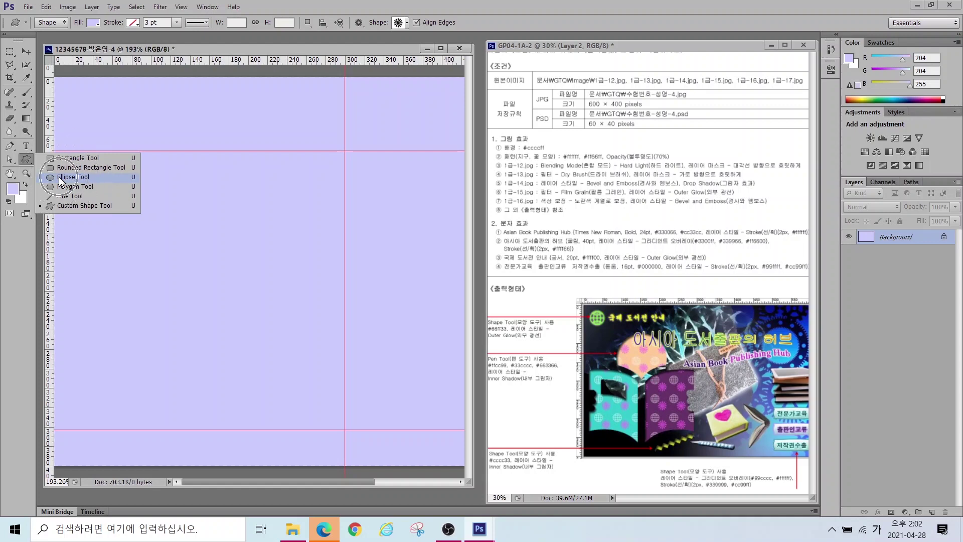
pyautogui.click(58, 177)
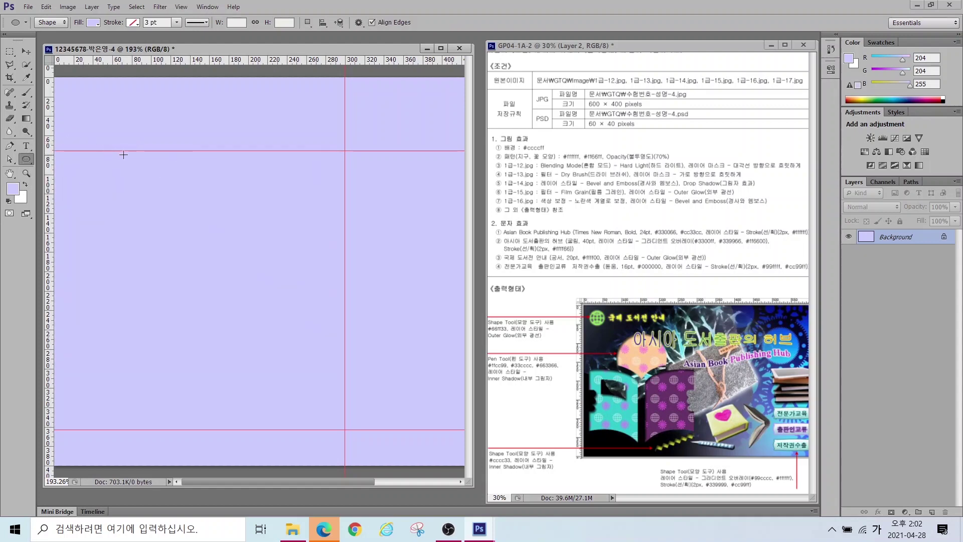
# Step: Draw a circle below the top guide, hide Background, and scale it to about 113%
pyautogui.moveTo(139, 152); pyautogui.dragTo(225, 234)
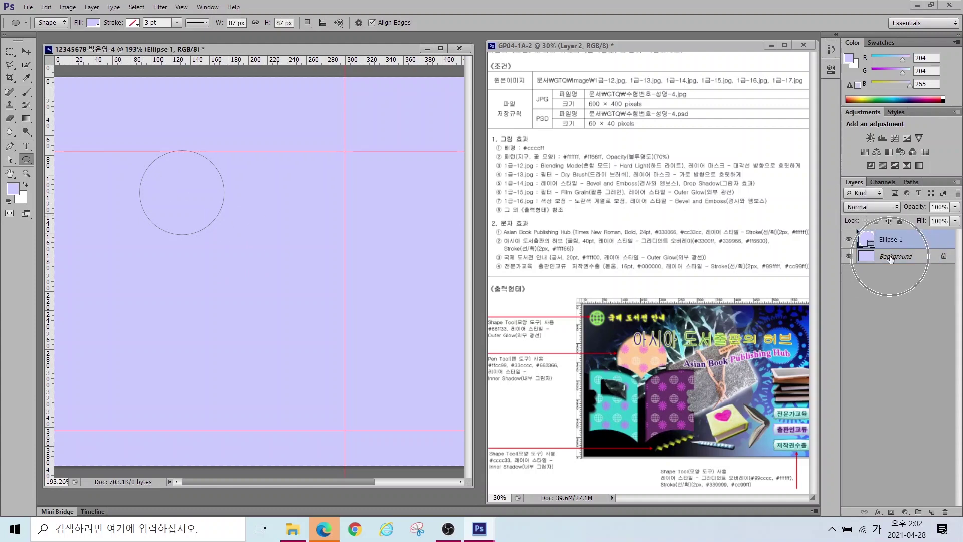
pyautogui.click(849, 257)
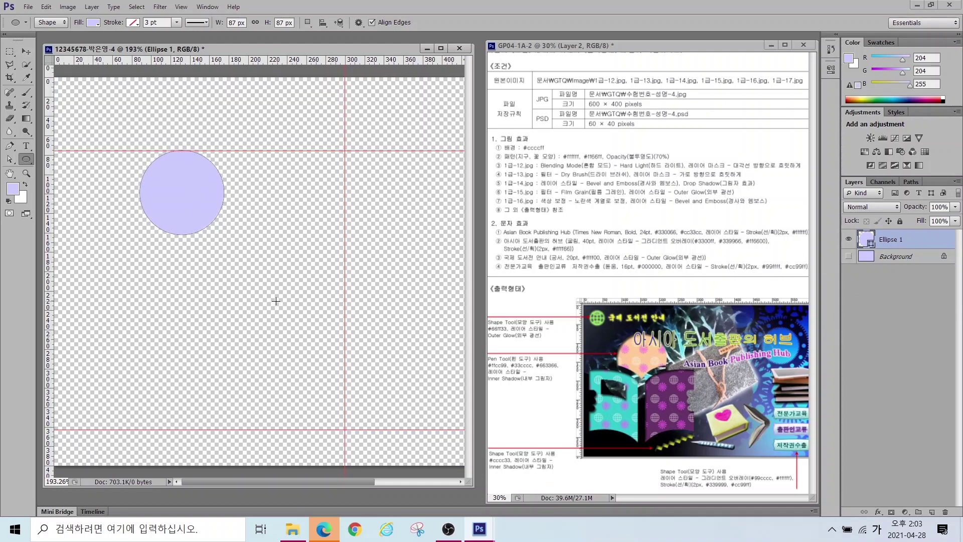
pyautogui.hotkey('ctrl', 't')
pyautogui.moveTo(229, 237); pyautogui.dragTo(216, 217)
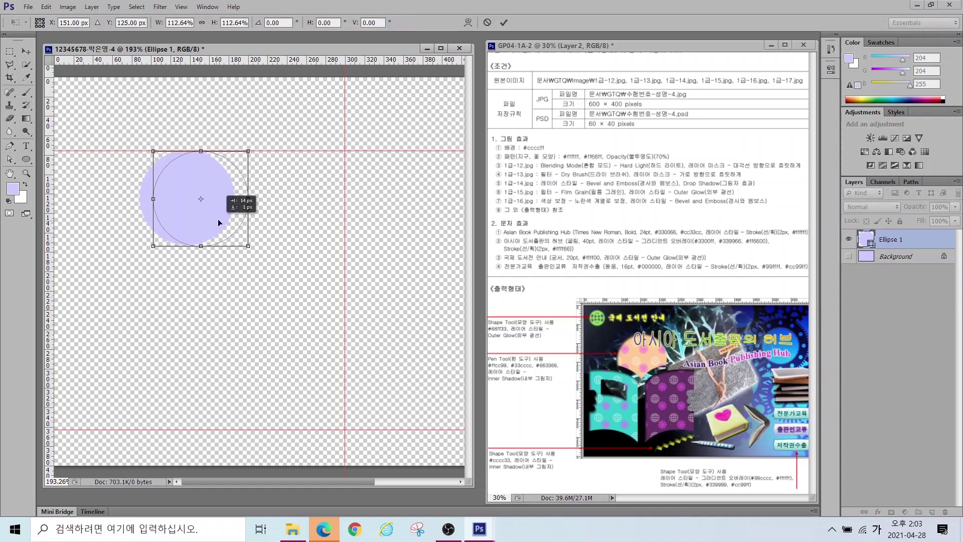
pyautogui.press('Return')
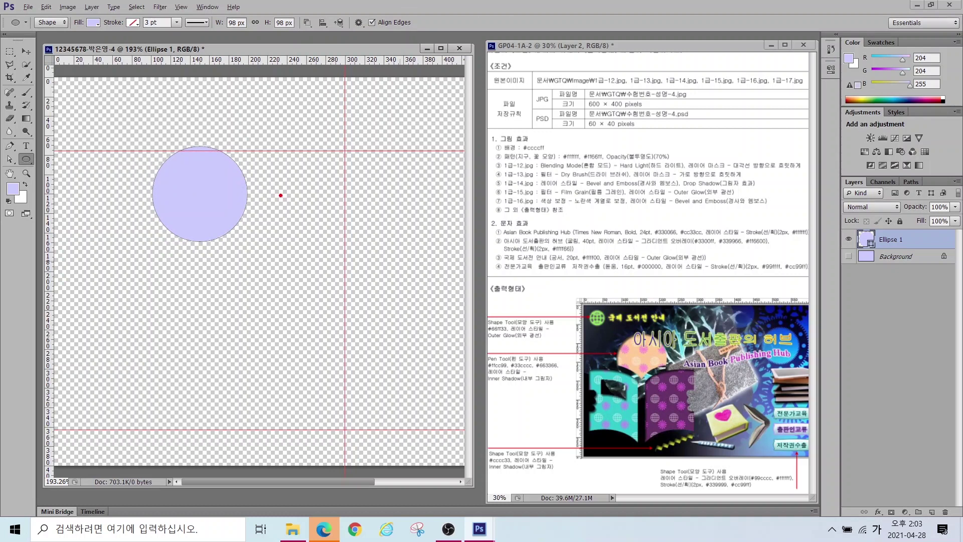
# Step: Adjust the circle on the canvas and reselect the Ellipse 1 layer
pyautogui.moveTo(275, 192)
pyautogui.mouseDown()
pyautogui.moveTo(227, 210)
pyautogui.moveTo(199, 262)
pyautogui.mouseUp()
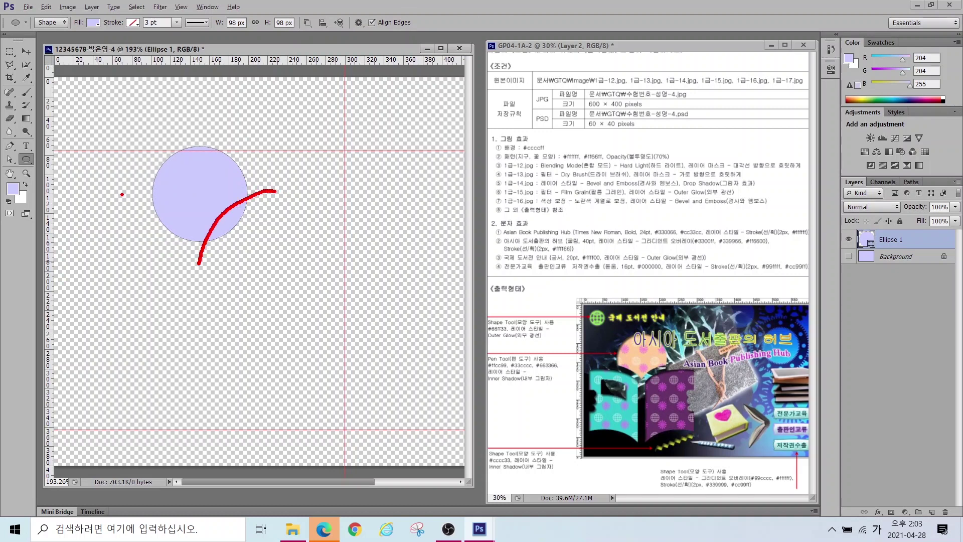
pyautogui.moveTo(120, 202)
pyautogui.mouseDown()
pyautogui.moveTo(162, 201)
pyautogui.moveTo(200, 223)
pyautogui.moveTo(206, 253)
pyautogui.mouseUp()
pyautogui.moveTo(658, 380)
pyautogui.mouseDown()
pyautogui.moveTo(597, 382)
pyautogui.moveTo(606, 322)
pyautogui.moveTo(627, 320)
pyautogui.moveTo(670, 380)
pyautogui.mouseUp()
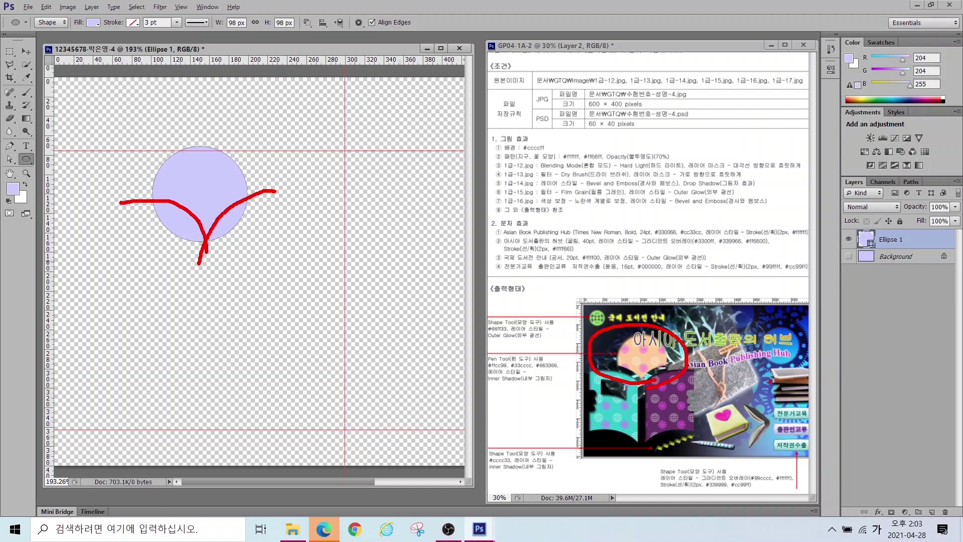
pyautogui.press('Escape')
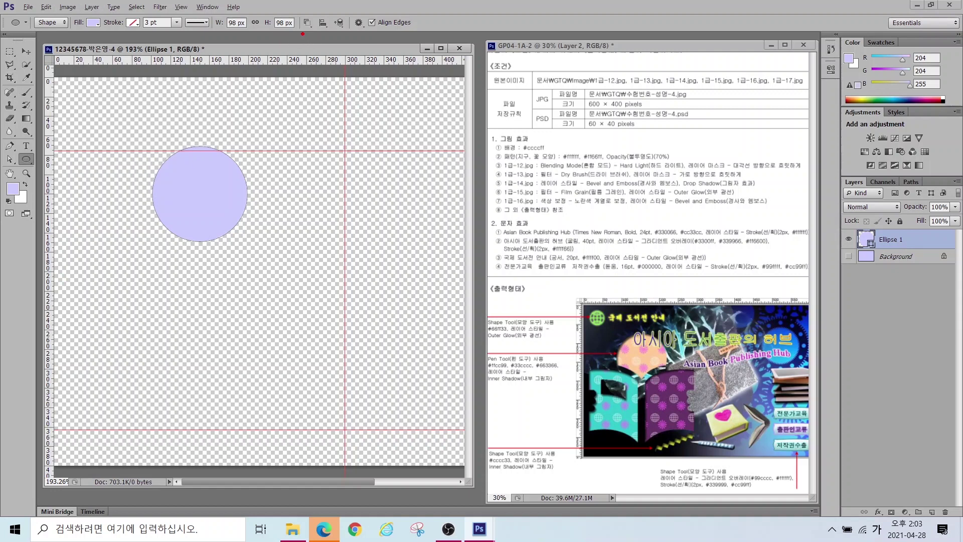
pyautogui.moveTo(320, 31)
pyautogui.mouseDown()
pyautogui.moveTo(282, 28)
pyautogui.moveTo(304, 4)
pyautogui.moveTo(321, 30)
pyautogui.mouseUp()
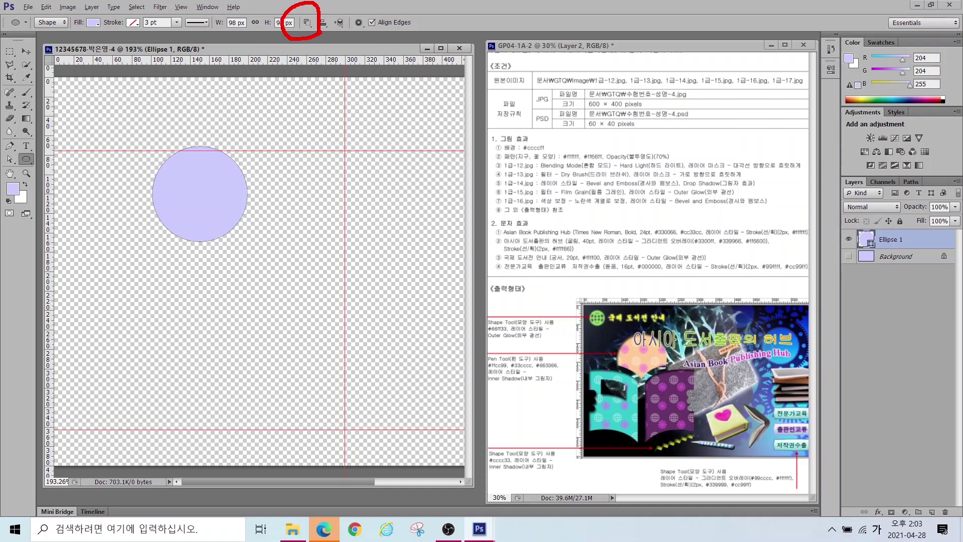
pyautogui.press('Escape')
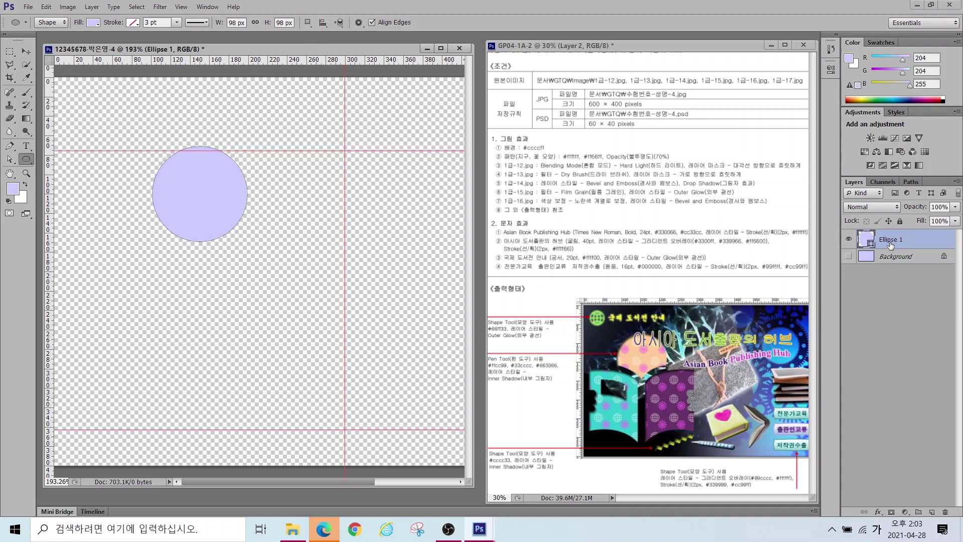
pyautogui.keyDown('ctrl'); pyautogui.click(898, 249); pyautogui.keyUp('ctrl')
pyautogui.click(896, 240)
# Step: With Subtract Front Shape, cut a circle from the circle's lower left
pyautogui.click(309, 22)
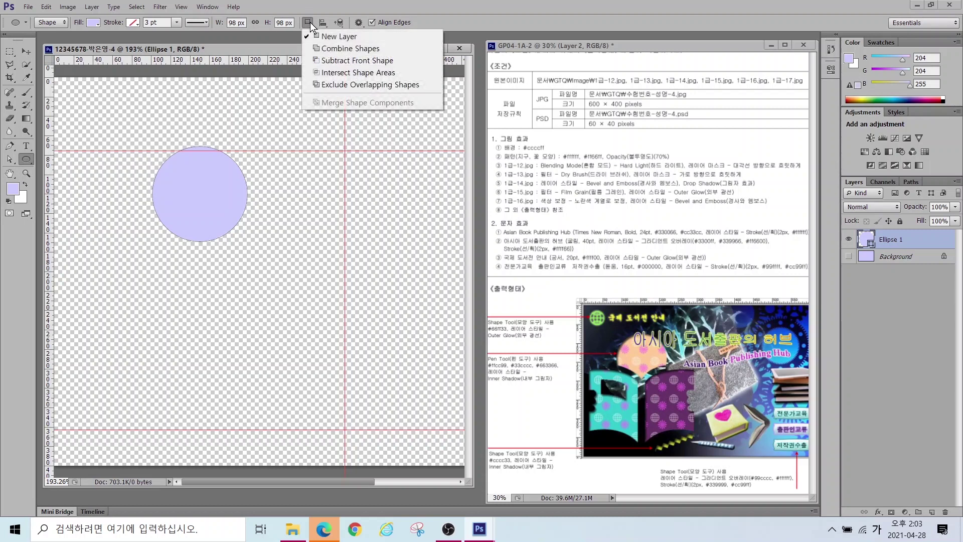
pyautogui.click(328, 61)
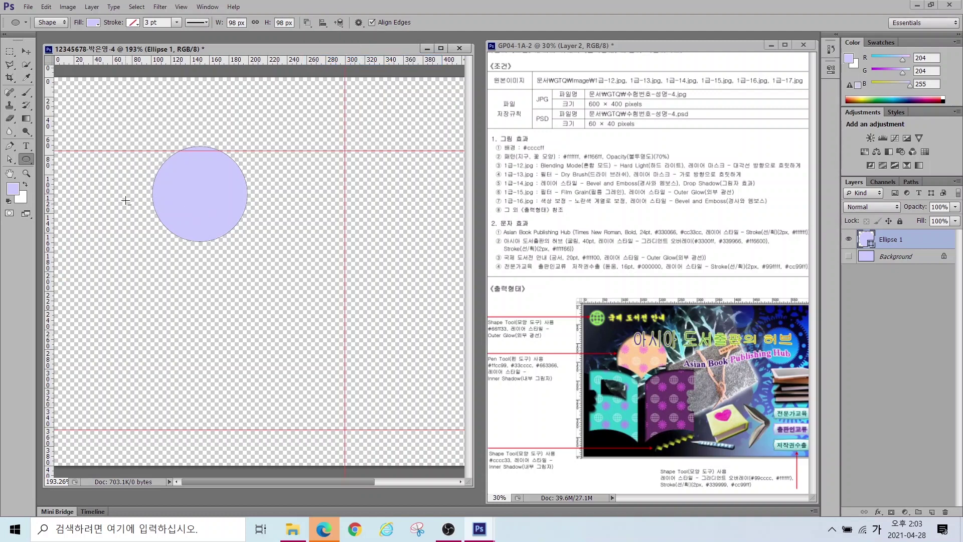
pyautogui.moveTo(101, 205); pyautogui.dragTo(214, 306)
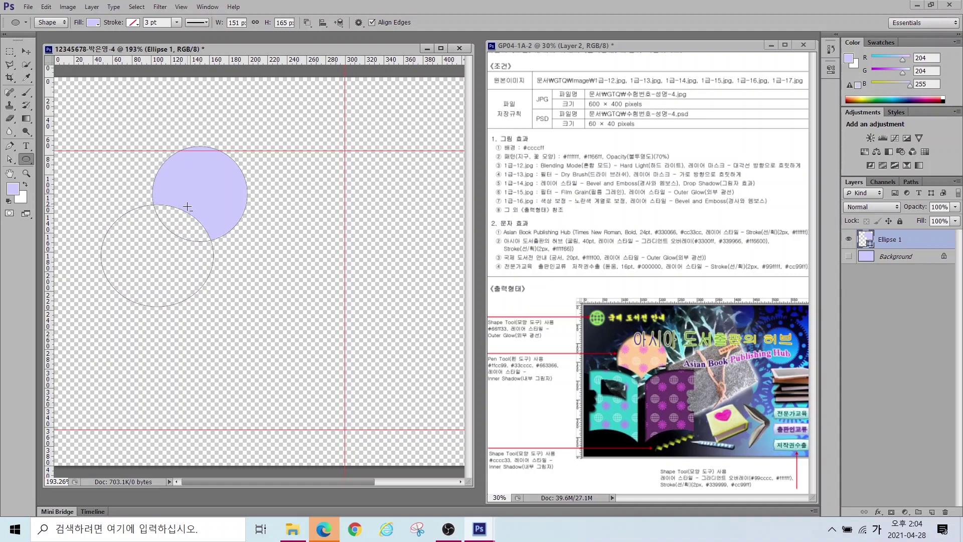
pyautogui.hotkey('ctrl', 'z')
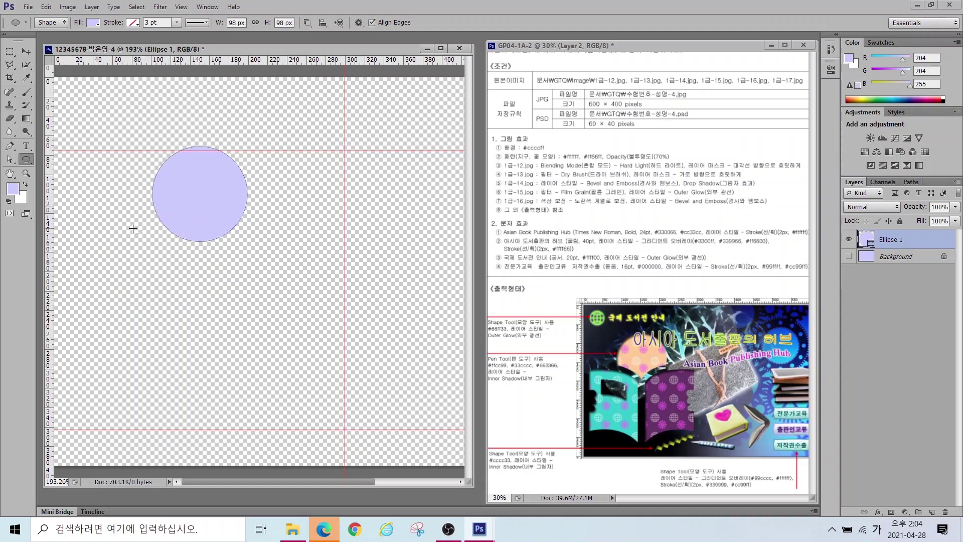
pyautogui.moveTo(112, 227); pyautogui.dragTo(211, 312)
pyautogui.hotkey('ctrl', 'z')
pyautogui.moveTo(117, 213); pyautogui.dragTo(205, 301)
# Step: Cut a second circle from the lower right and merge the shape components
pyautogui.moveTo(284, 204); pyautogui.dragTo(200, 301)
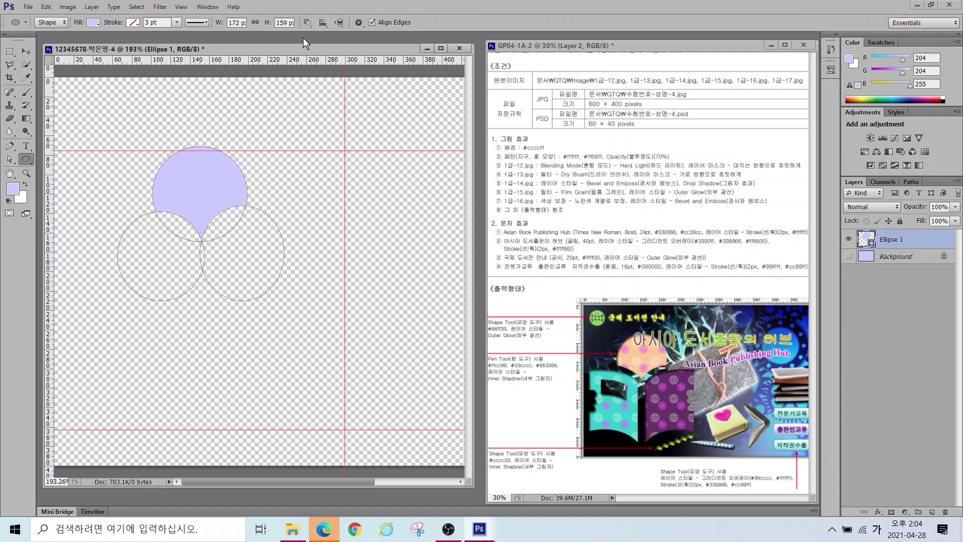
pyautogui.hotkey('ctrl', '4')
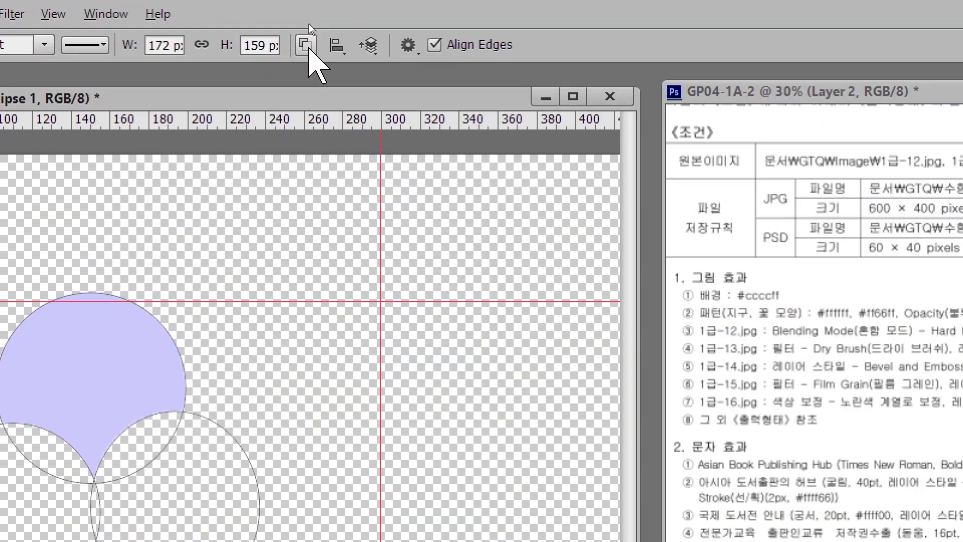
pyautogui.click(308, 47)
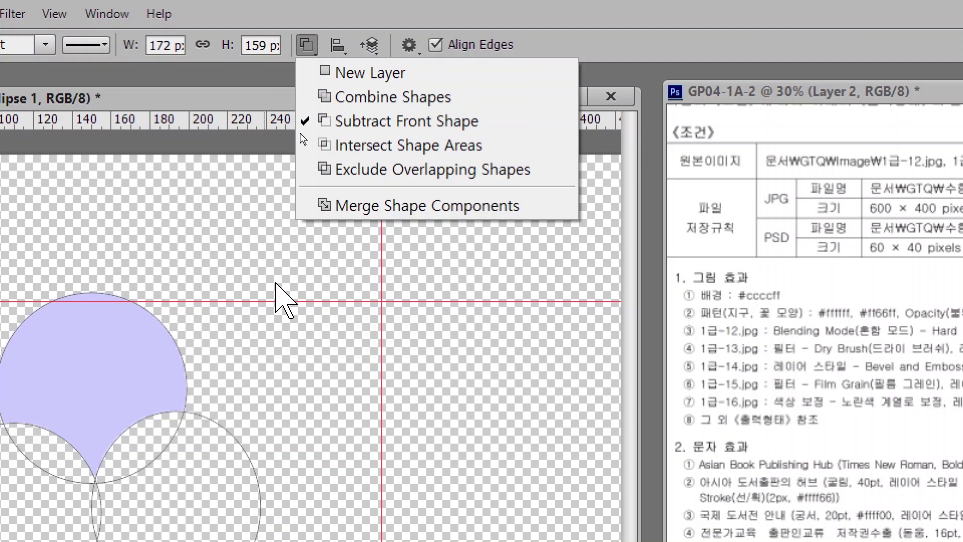
pyautogui.click(369, 201)
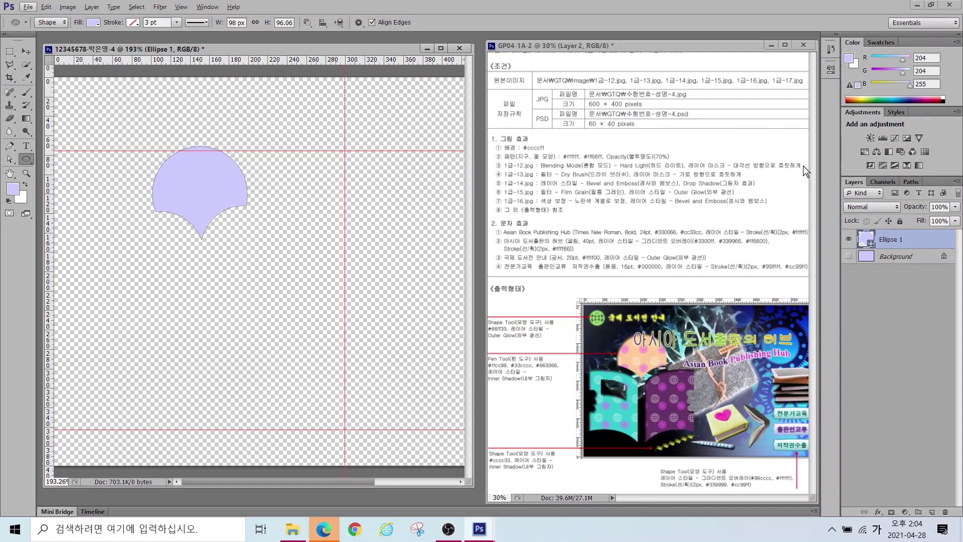
# Step: Change the Ellipse 1 fill from #ccccff to peach #ffcc99
pyautogui.doubleClick(865, 239)
pyautogui.doubleClick(404, 300)
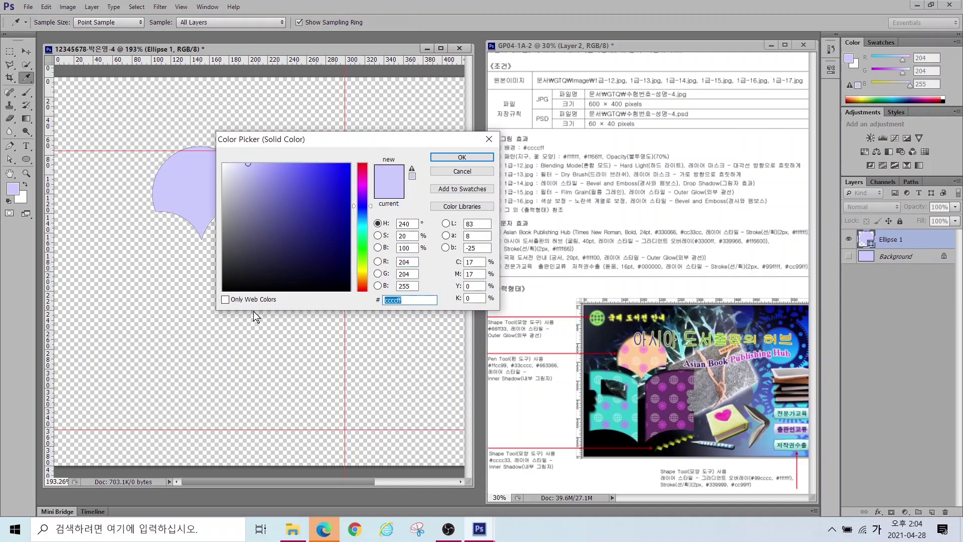
pyautogui.write('ffcc99')
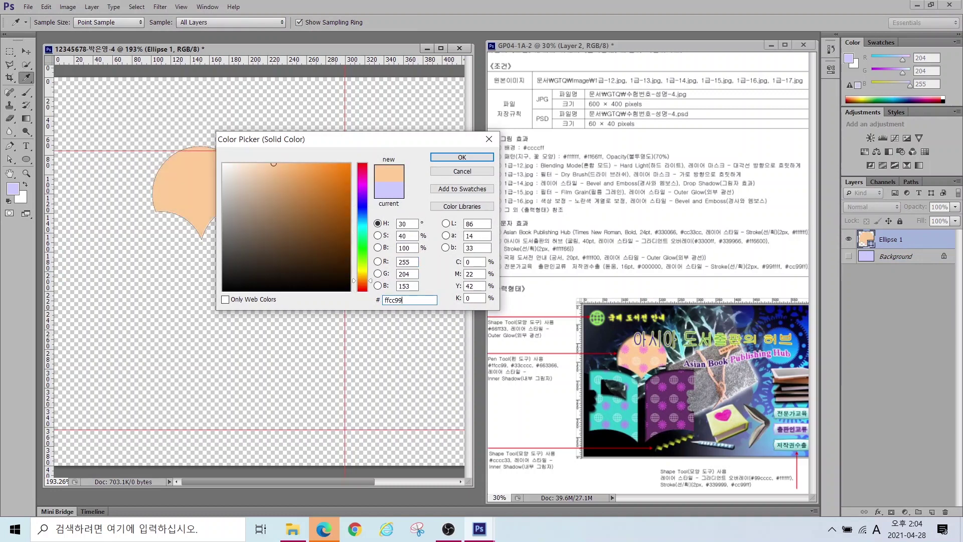
pyautogui.press('Return')
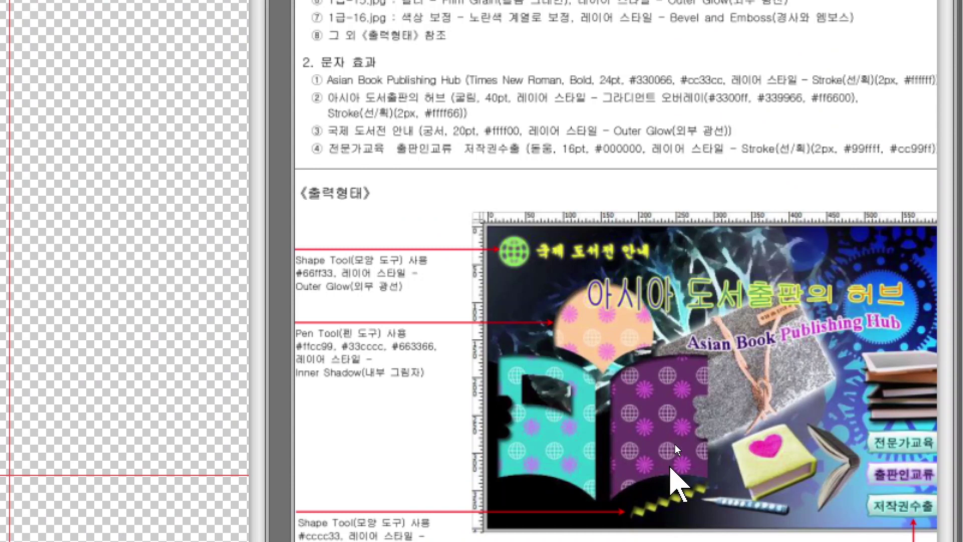
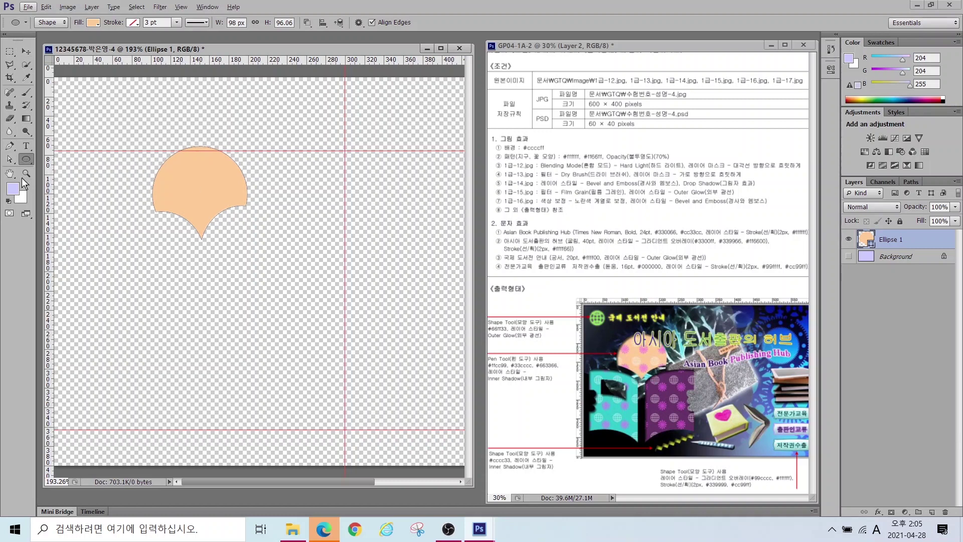
# Step: Draw a four-sided peach page shape with the Pen tool, curving its top and bottom edges
pyautogui.click(9, 147)
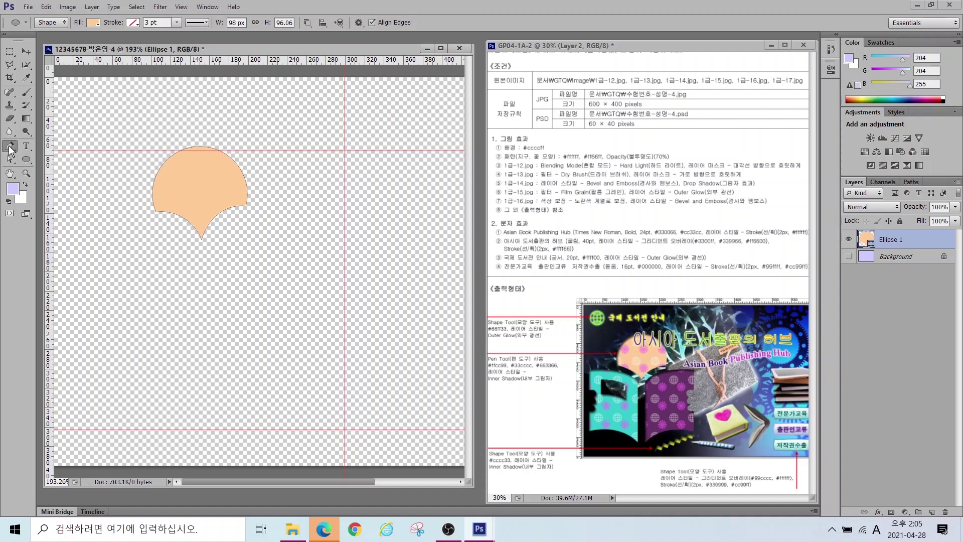
pyautogui.click(216, 260)
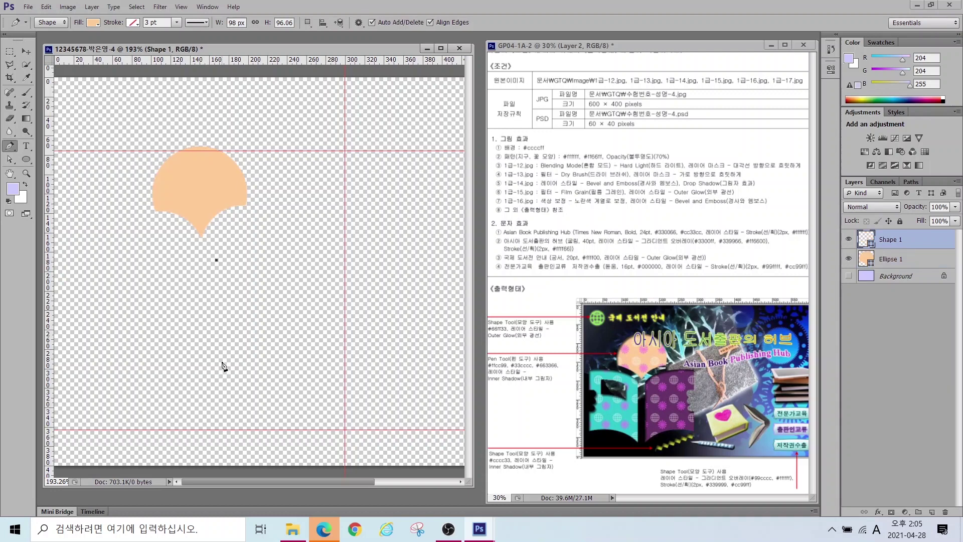
pyautogui.click(216, 382)
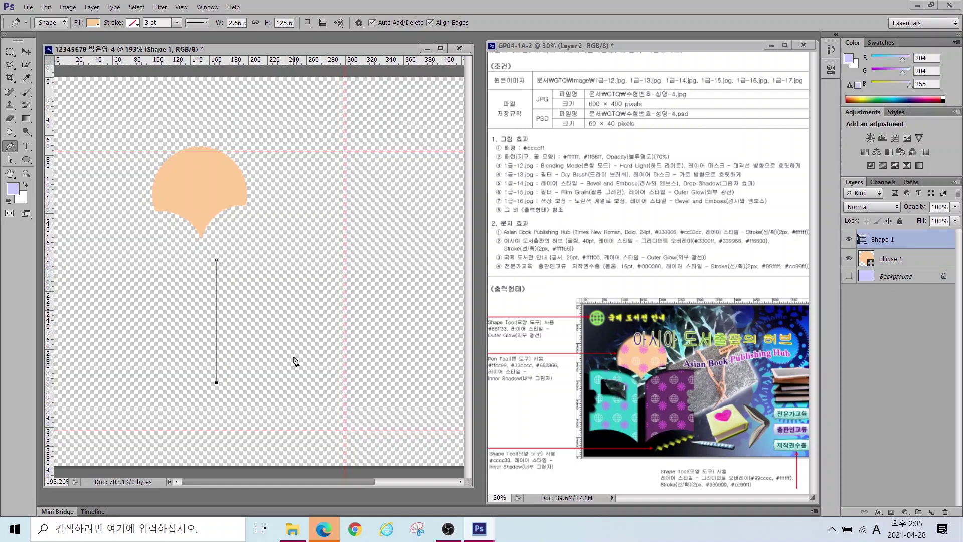
pyautogui.moveTo(292, 357); pyautogui.dragTo(332, 359)
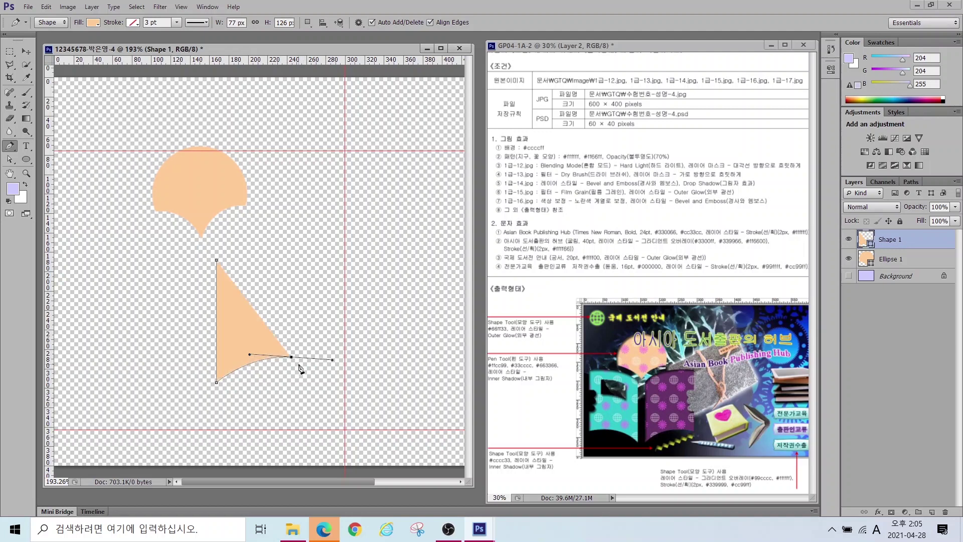
pyautogui.moveTo(304, 349)
pyautogui.mouseDown()
pyautogui.moveTo(340, 344)
pyautogui.moveTo(325, 357)
pyautogui.moveTo(340, 344)
pyautogui.moveTo(334, 373)
pyautogui.moveTo(280, 363)
pyautogui.moveTo(277, 350)
pyautogui.moveTo(297, 365)
pyautogui.mouseUp()
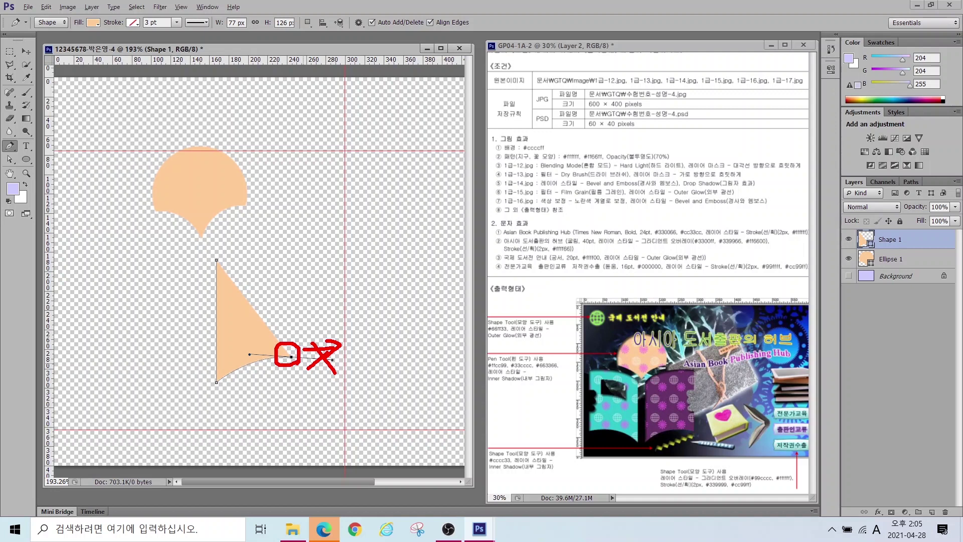
pyautogui.keyDown('alt'); pyautogui.click(291, 357); pyautogui.keyUp('alt')
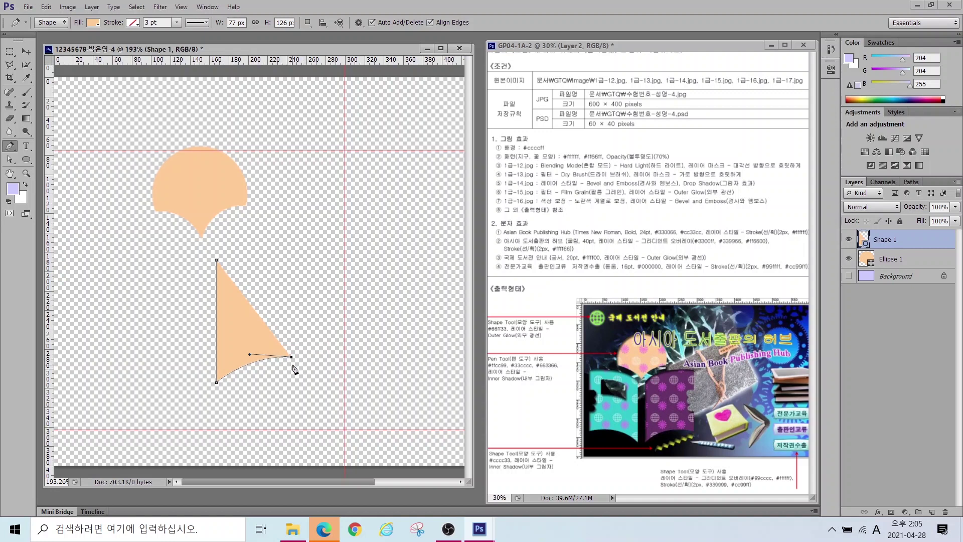
pyautogui.click(291, 235)
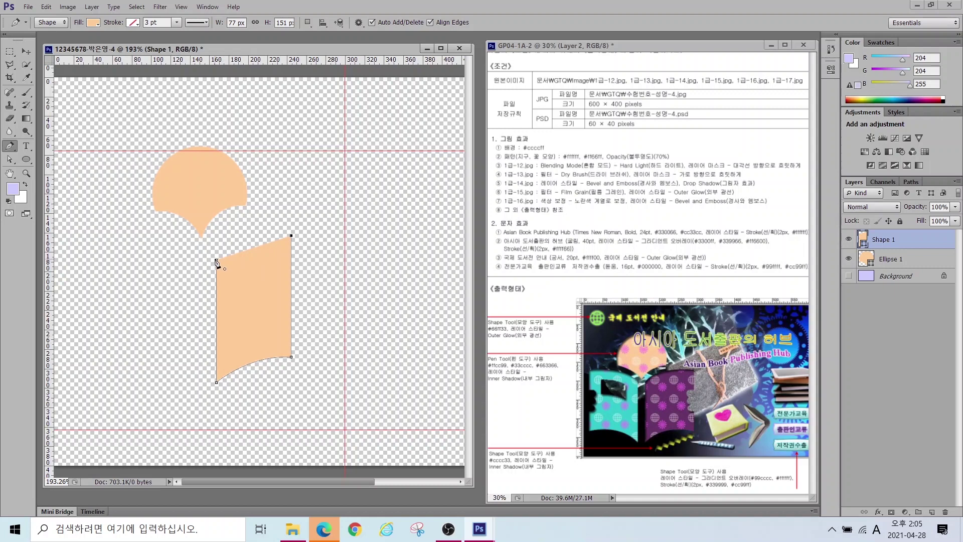
pyautogui.moveTo(216, 260); pyautogui.dragTo(185, 291)
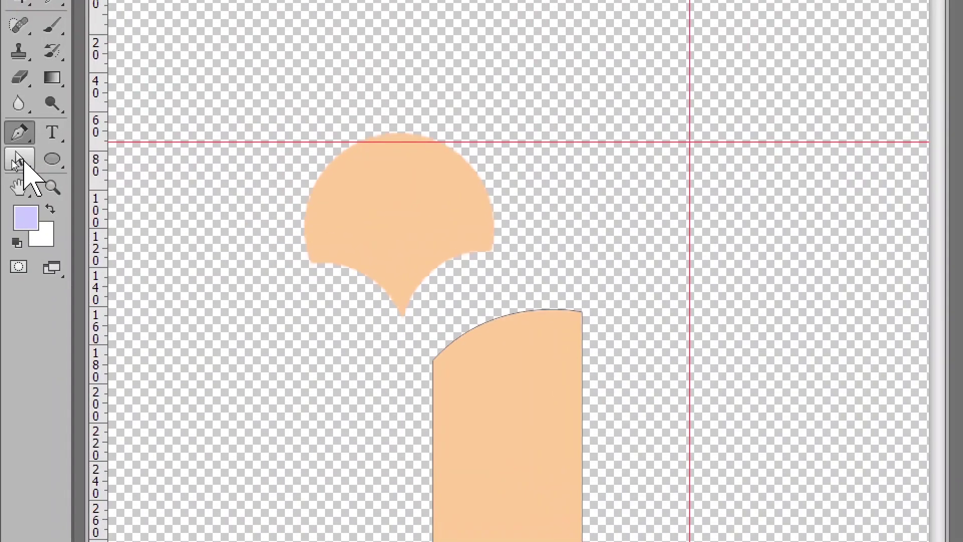
# Step: Select the page's right-edge anchor points with the Direct Selection tool
pyautogui.click(11, 160)
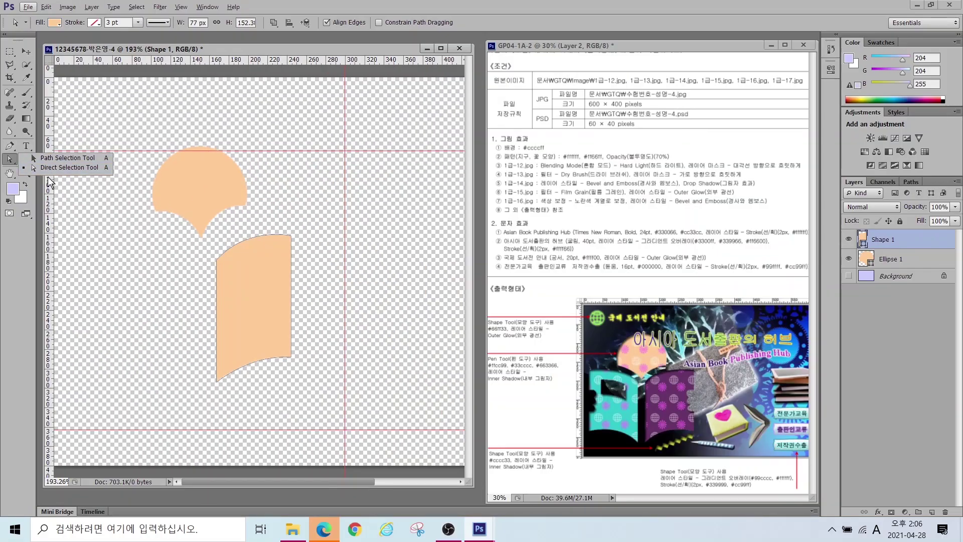
pyautogui.click(88, 178)
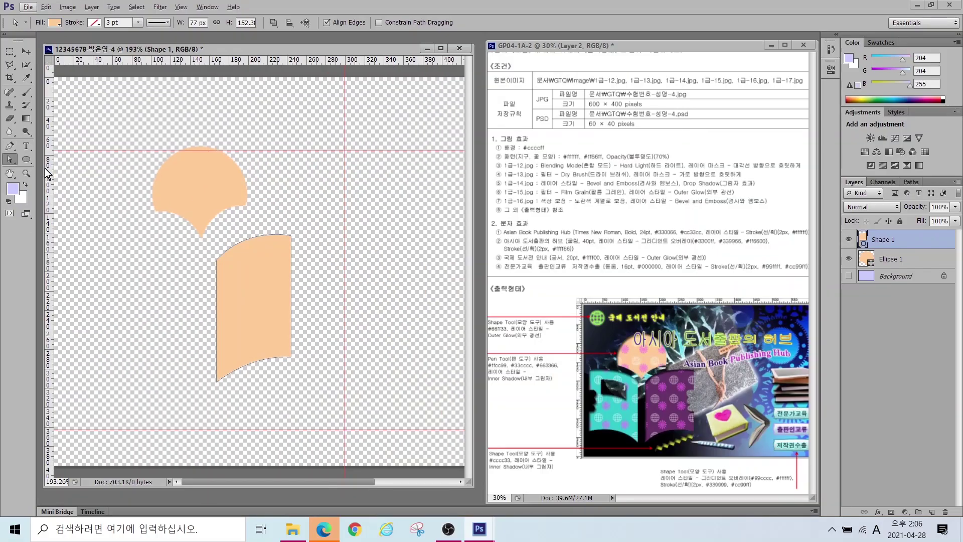
pyautogui.moveTo(316, 216); pyautogui.dragTo(274, 345)
pyautogui.moveTo(290, 399); pyautogui.dragTo(306, 356)
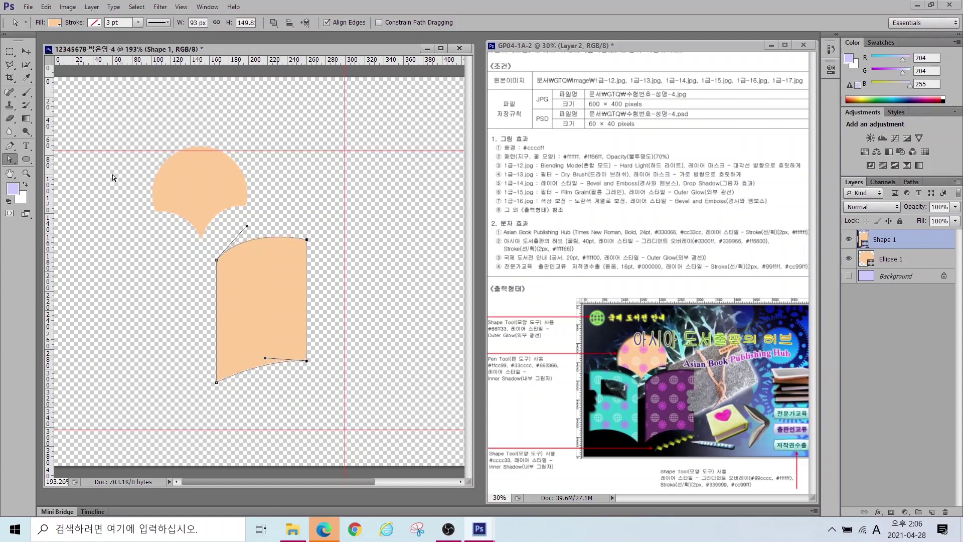
# Step: Move the whole page shape up and left, just beneath the scalloped circle
pyautogui.rightClick(10, 161)
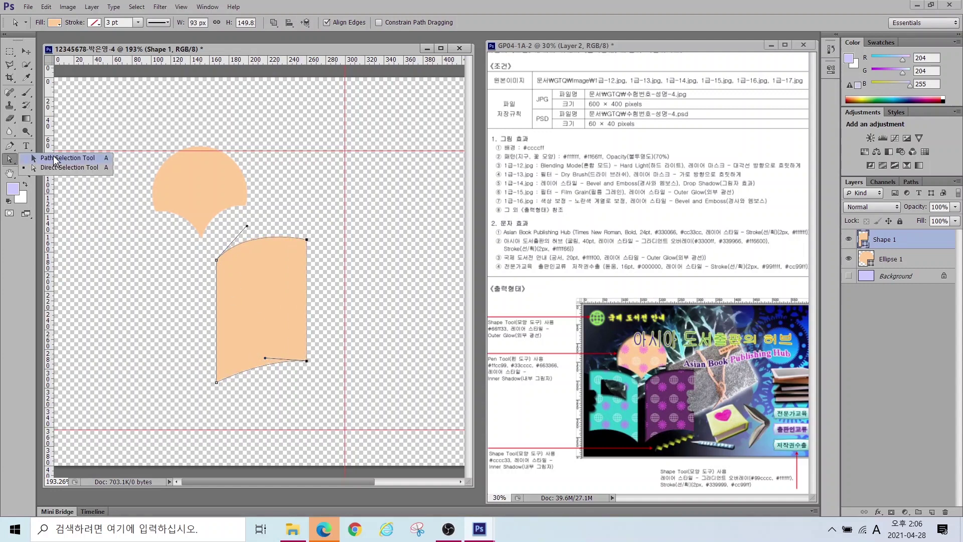
pyautogui.click(56, 159)
pyautogui.click(55, 160)
pyautogui.moveTo(254, 280)
pyautogui.mouseDown()
pyautogui.moveTo(242, 265)
pyautogui.moveTo(243, 284)
pyautogui.moveTo(246, 270)
pyautogui.mouseUp()
pyautogui.moveTo(29, 161); pyautogui.dragTo(29, 158)
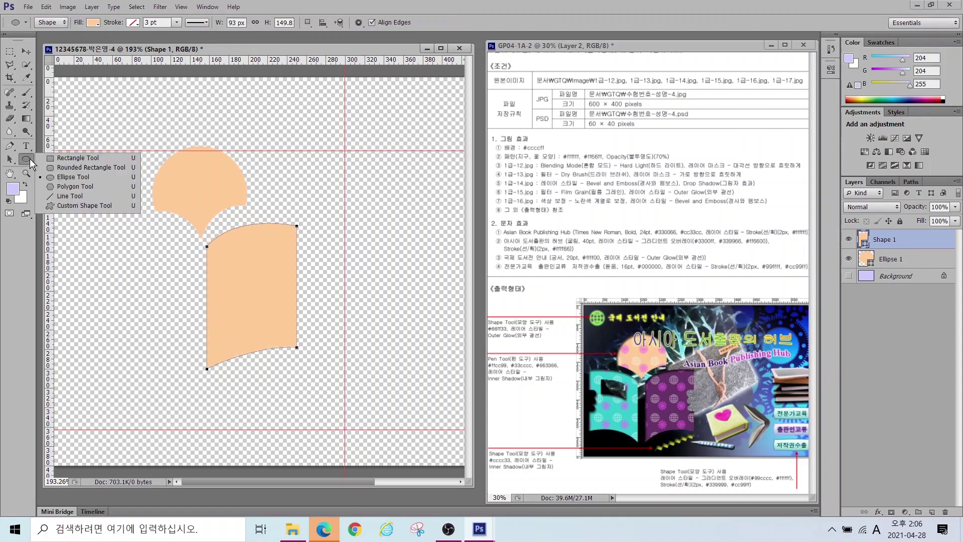
# Step: Subtract small rounded-rectangle notches from the page's right edge and merge the shape components
pyautogui.click(72, 167)
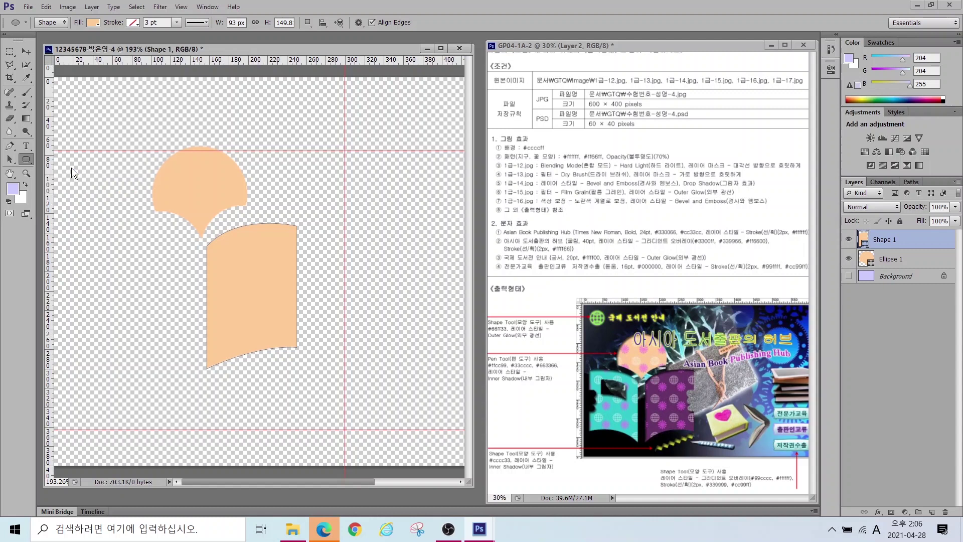
pyautogui.click(309, 24)
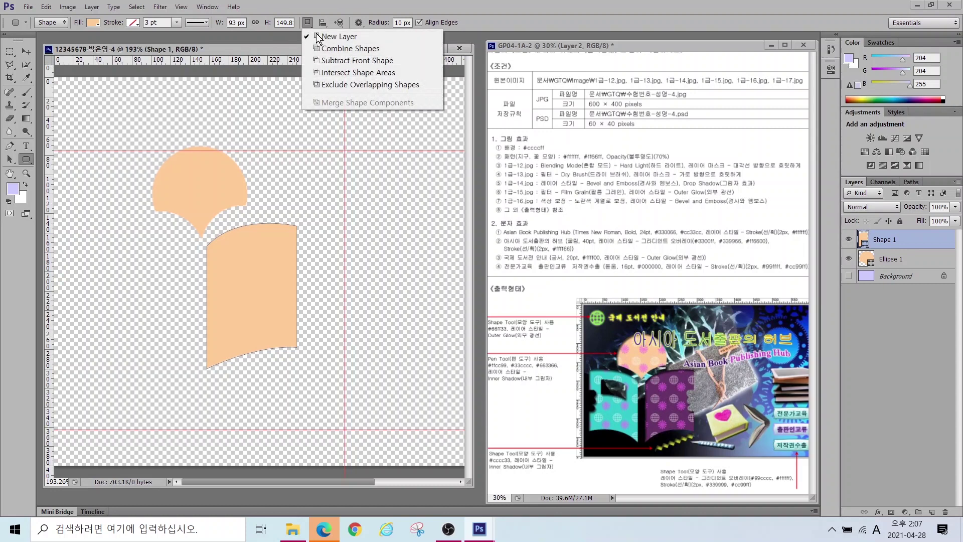
pyautogui.click(336, 62)
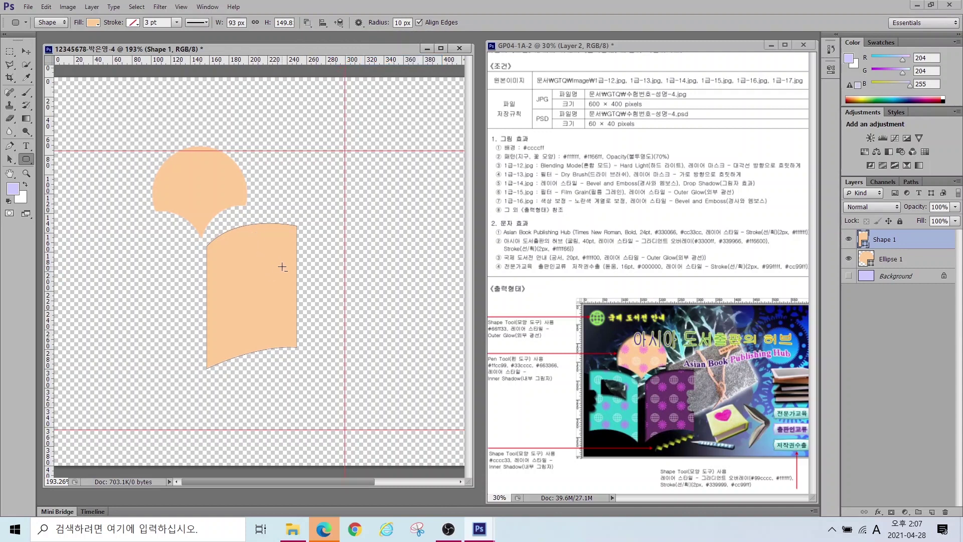
pyautogui.moveTo(277, 271); pyautogui.dragTo(312, 279)
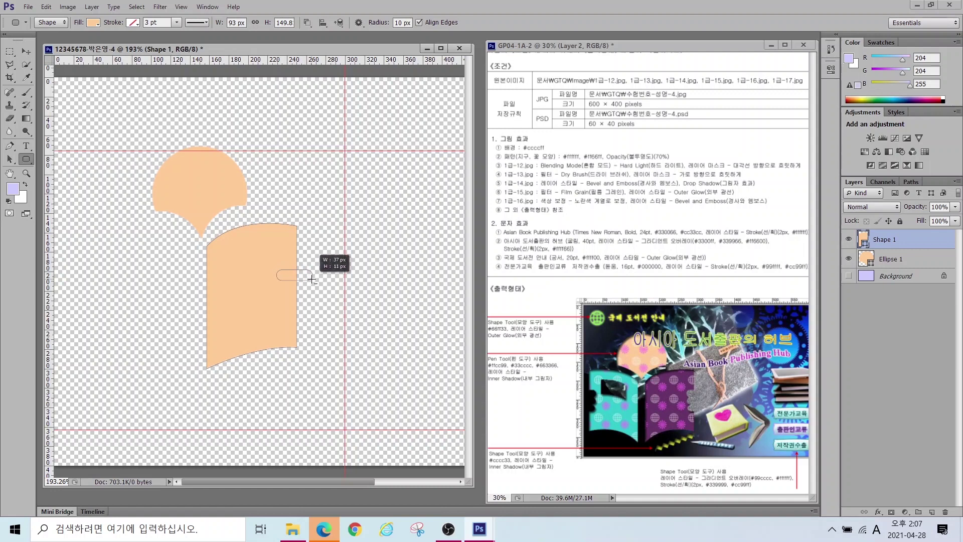
pyautogui.moveTo(312, 279); pyautogui.dragTo(311, 302)
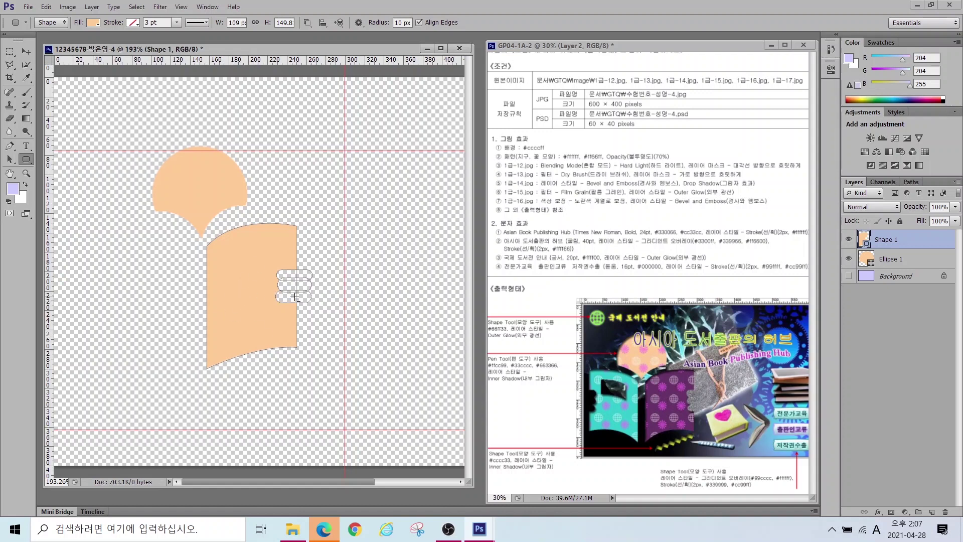
pyautogui.hotkey('ctrl', 'z')
pyautogui.moveTo(279, 293); pyautogui.dragTo(312, 303)
pyautogui.click(308, 22)
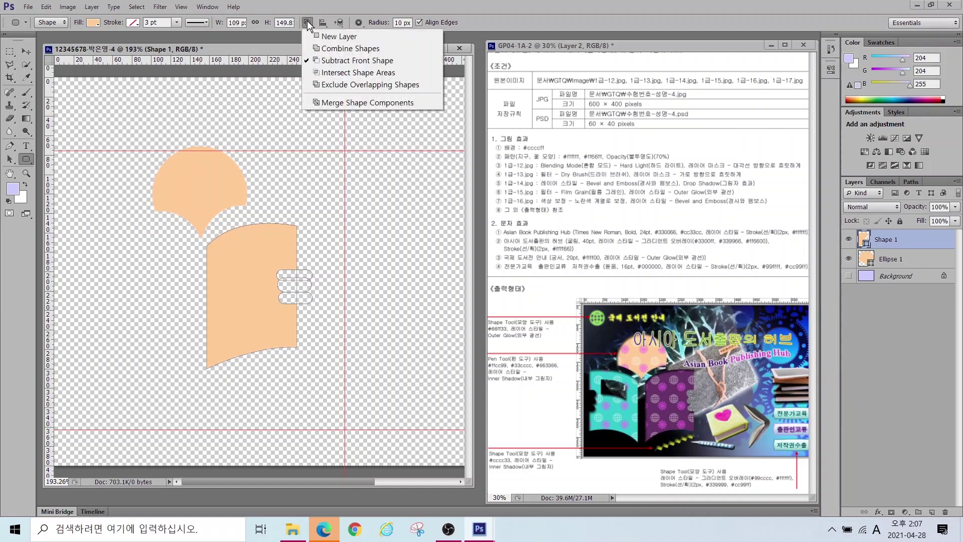
pyautogui.click(336, 106)
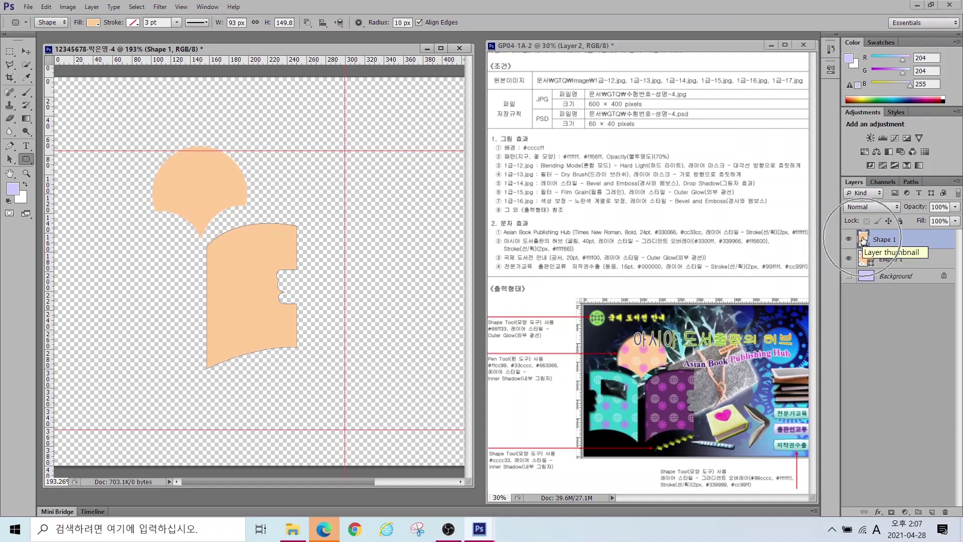
# Step: Change the page shape's fill colour to purple #663366
pyautogui.doubleClick(863, 240)
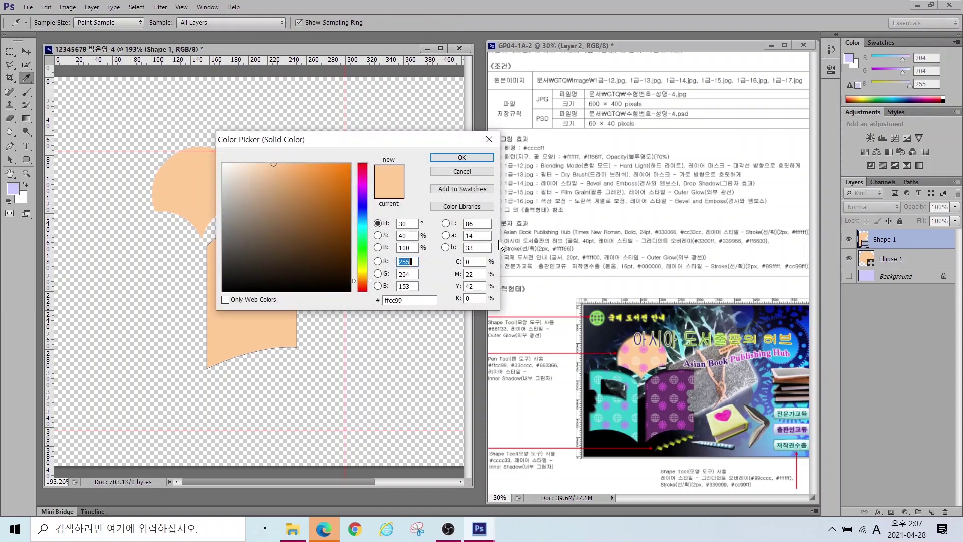
pyautogui.click(381, 299)
pyautogui.write('ffcc99')
pyautogui.hotkey('ctrl', 'a')
pyautogui.write('33cccc')
pyautogui.hotkey('ctrl', 'a')
pyautogui.write('663366')
pyautogui.press('Return')
pyautogui.press('u')
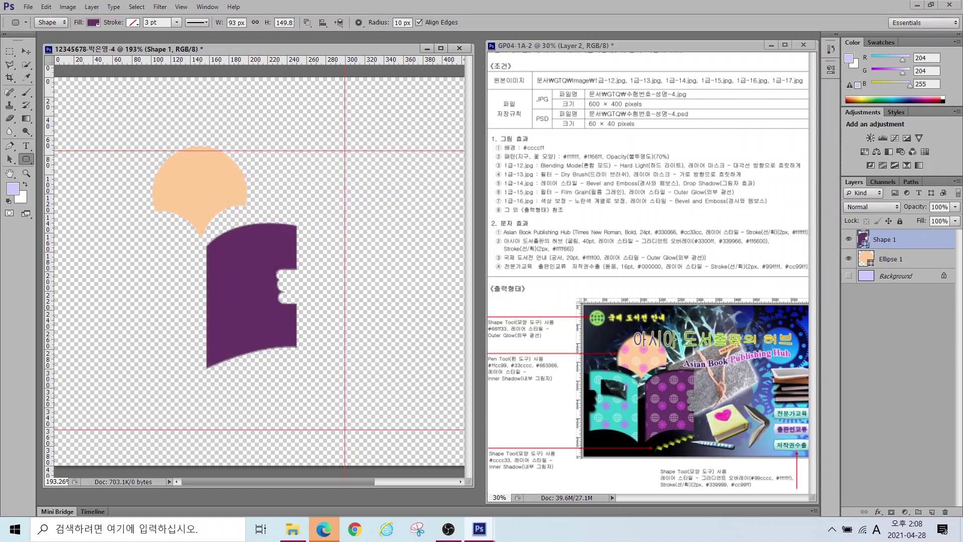
pyautogui.click(889, 260)
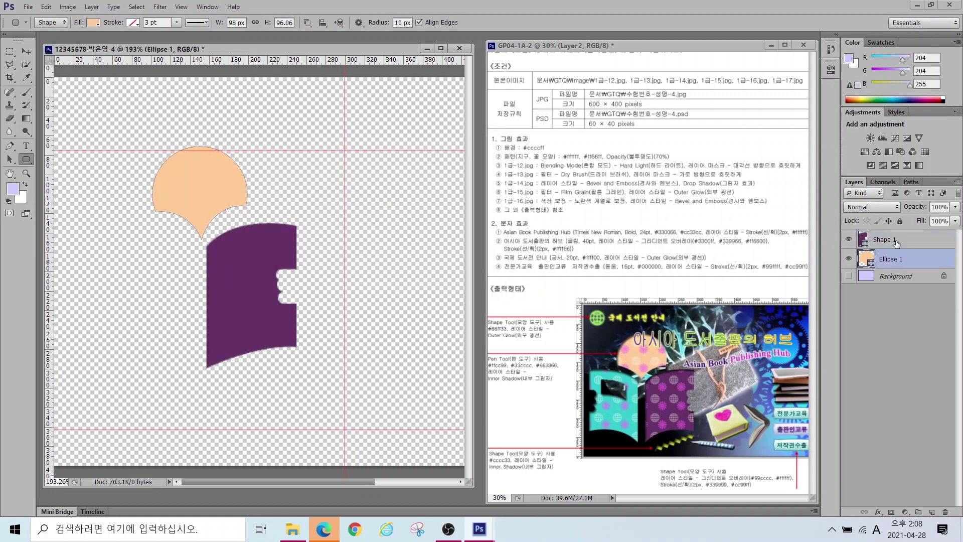
pyautogui.click(899, 241)
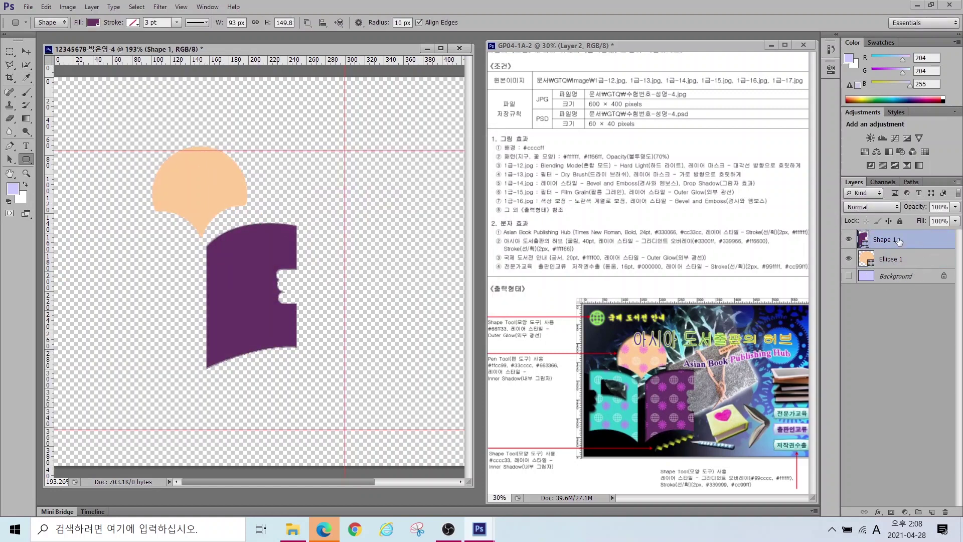
# Step: Duplicate the page, flip the copy horizontally and move it left to form an open book
pyautogui.hotkey('ctrl', 'j')
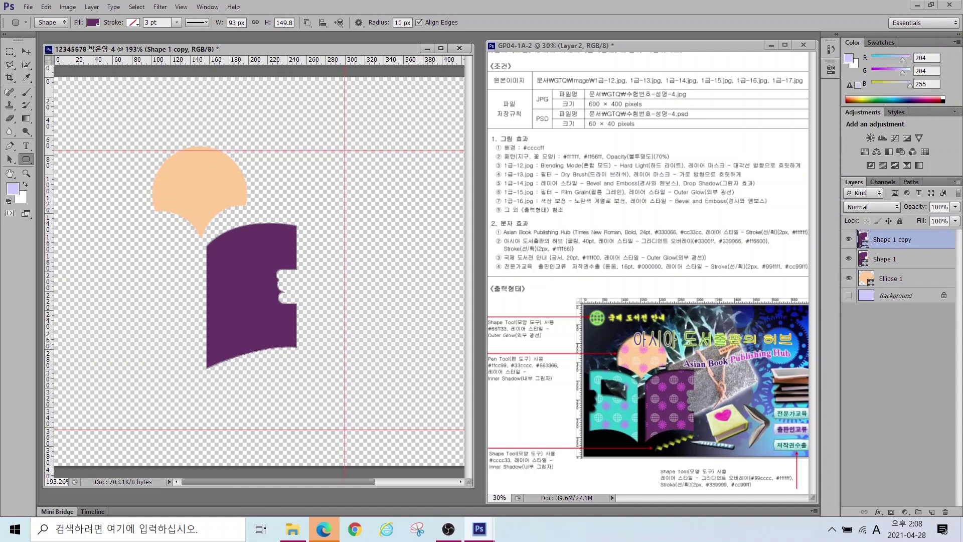
pyautogui.hotkey('ctrl', 't')
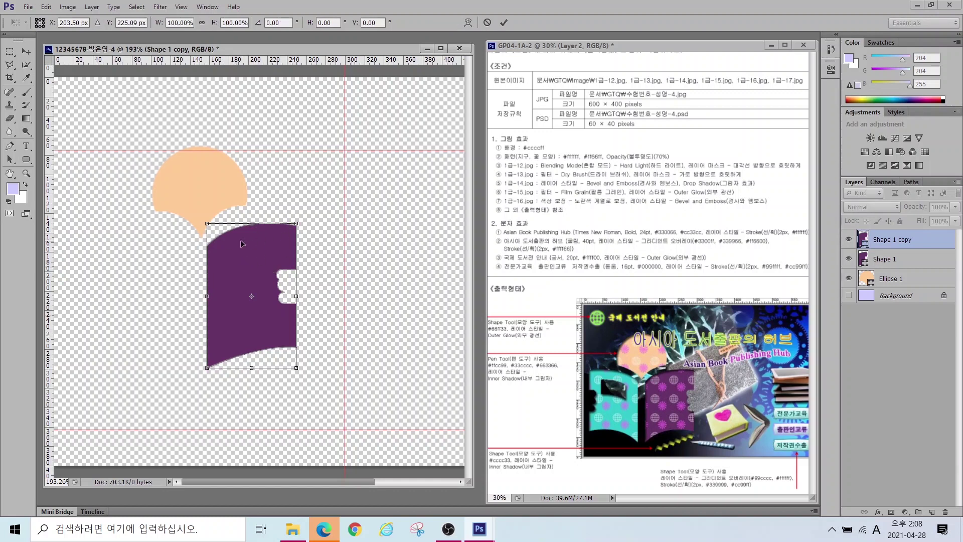
pyautogui.rightClick(250, 249)
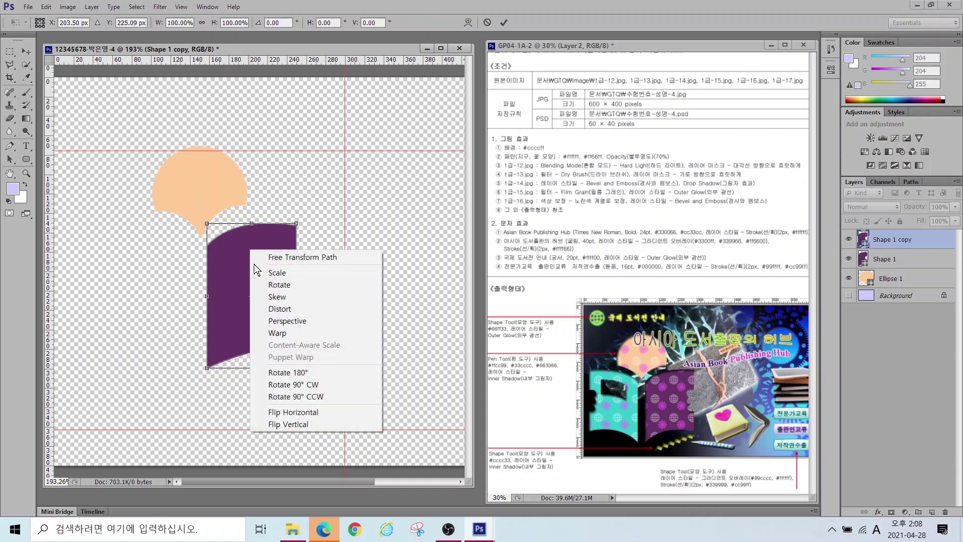
pyautogui.click(289, 416)
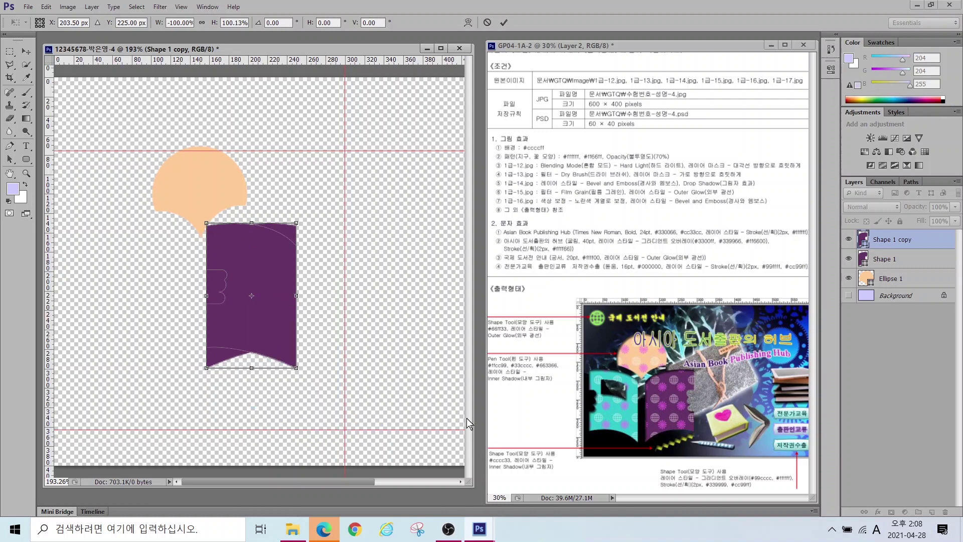
pyautogui.click(22, 60)
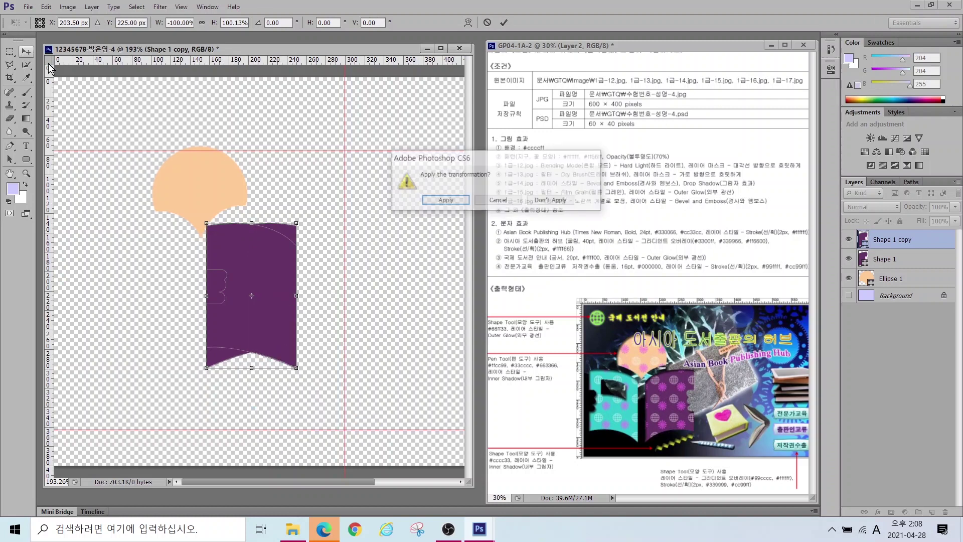
pyautogui.click(444, 201)
pyautogui.moveTo(261, 277); pyautogui.dragTo(159, 269)
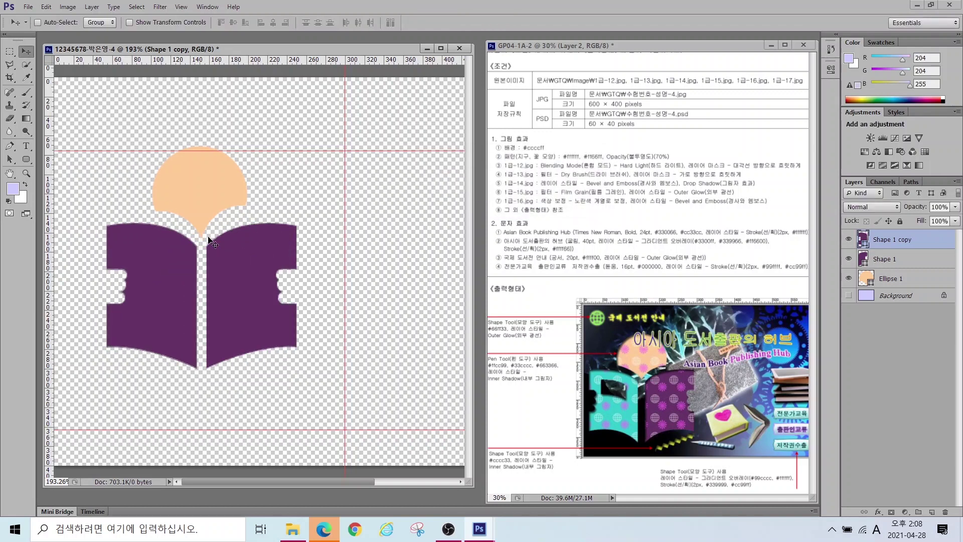
# Step: Recolour the copied left page teal #33cccc
pyautogui.doubleClick(863, 239)
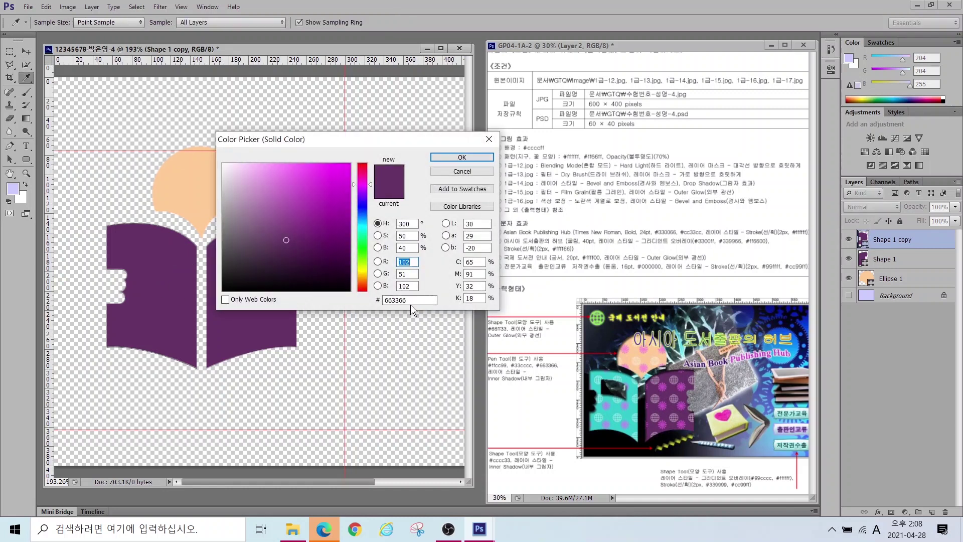
pyautogui.click(417, 303)
pyautogui.write('33cccc')
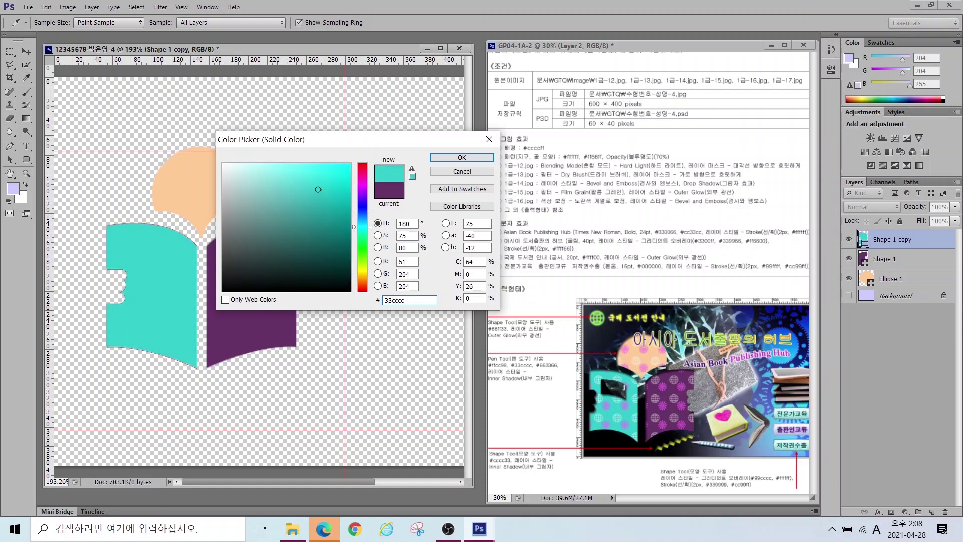
pyautogui.press('Return')
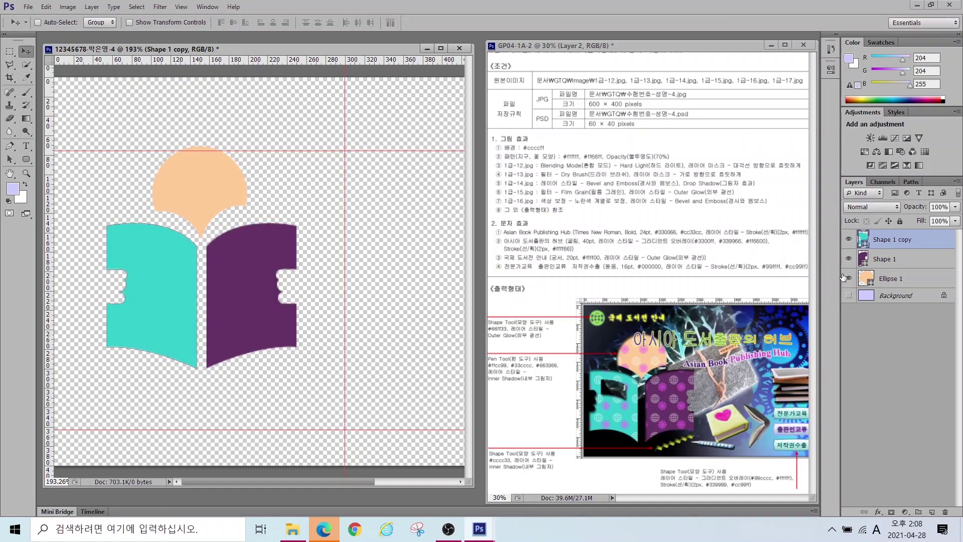
# Step: Scale the book-and-sun emblem to about 127% and shift it left to fill the guides
pyautogui.keyDown('shift'); pyautogui.click(894, 277); pyautogui.keyUp('shift')
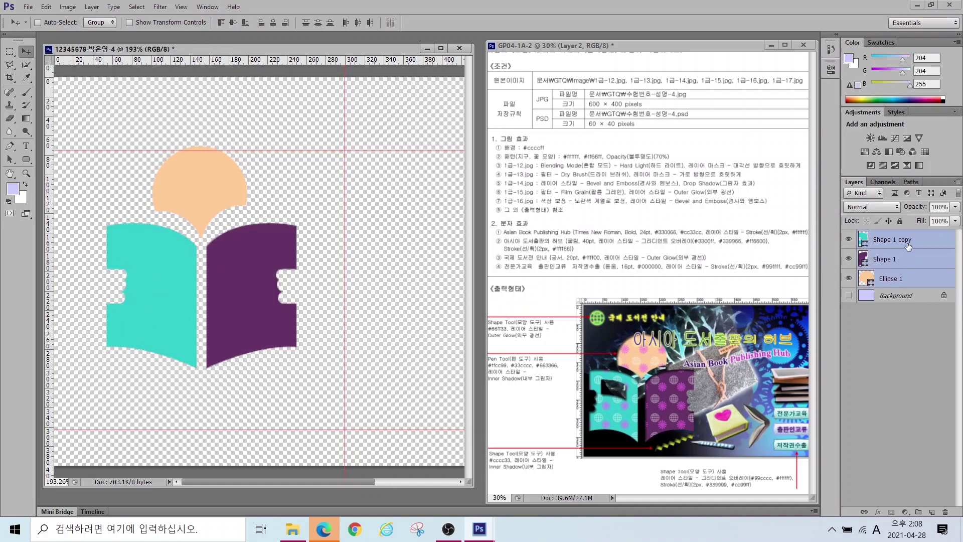
pyautogui.hotkey('ctrl', 't')
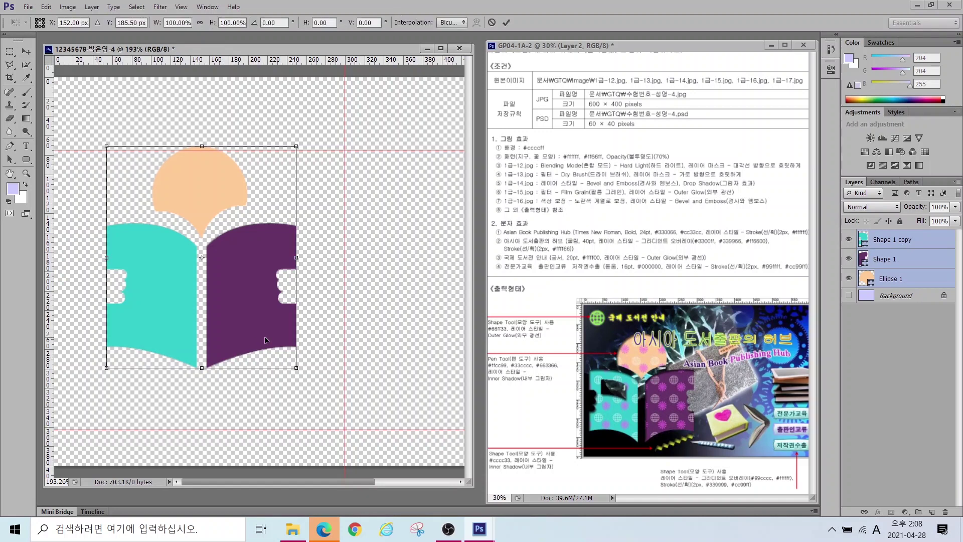
pyautogui.moveTo(296, 367); pyautogui.dragTo(348, 428)
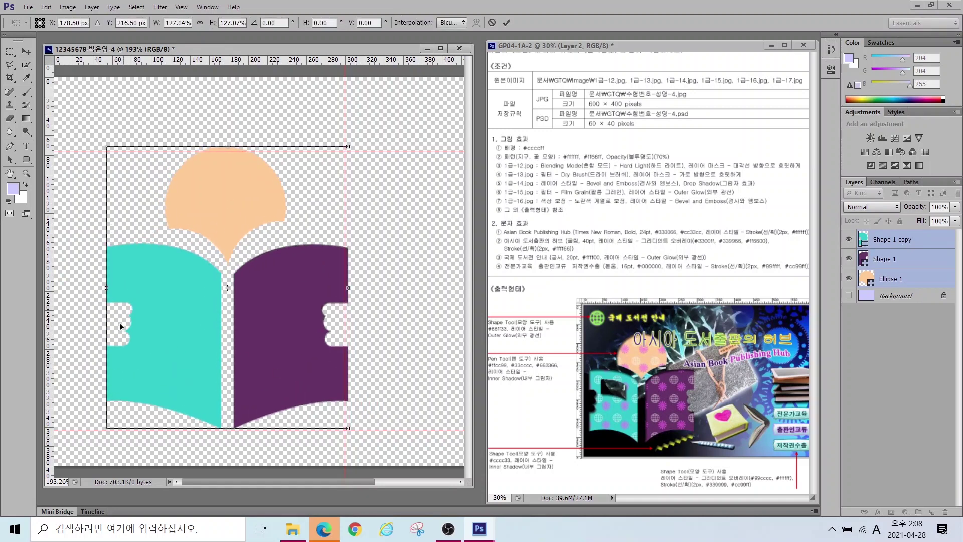
pyautogui.moveTo(187, 279); pyautogui.dragTo(149, 284)
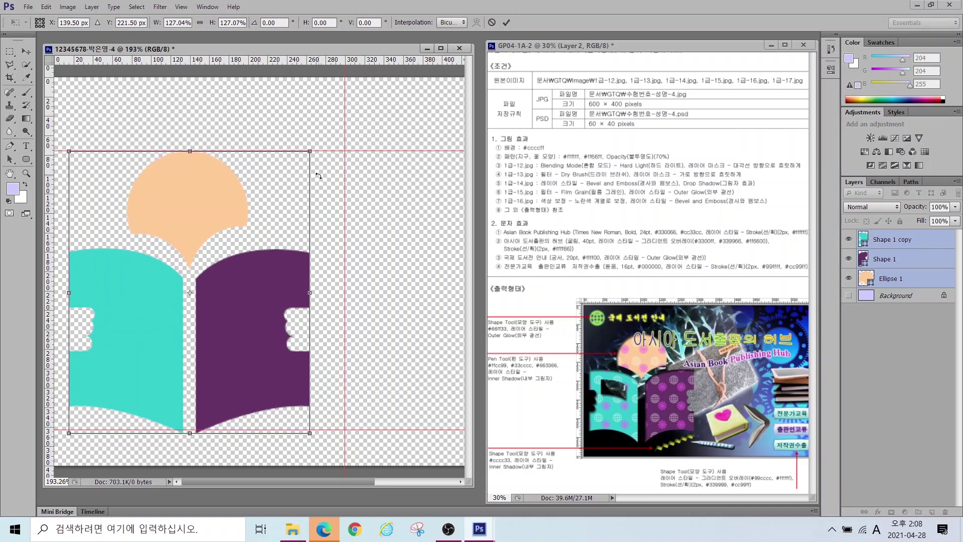
pyautogui.moveTo(310, 151); pyautogui.dragTo(345, 134)
pyautogui.press('Return')
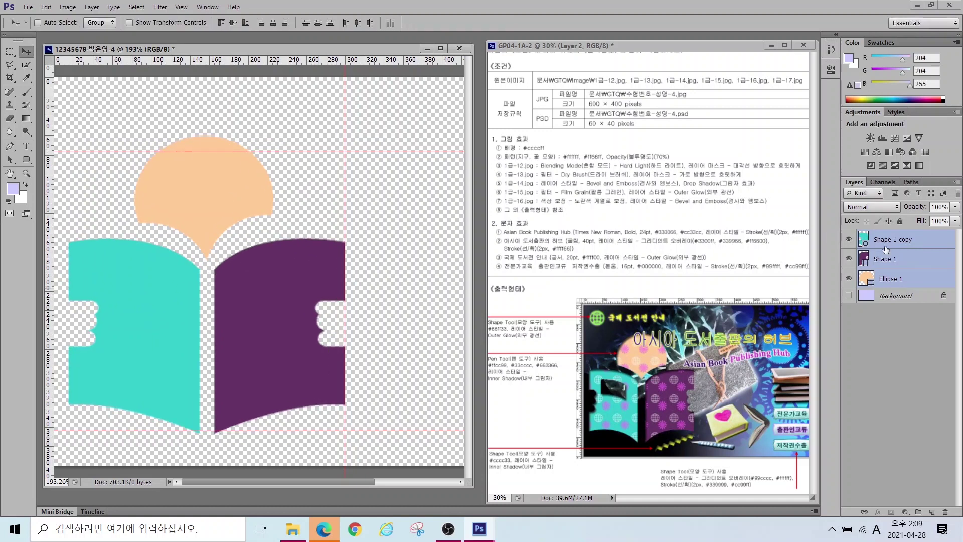
pyautogui.click(903, 272)
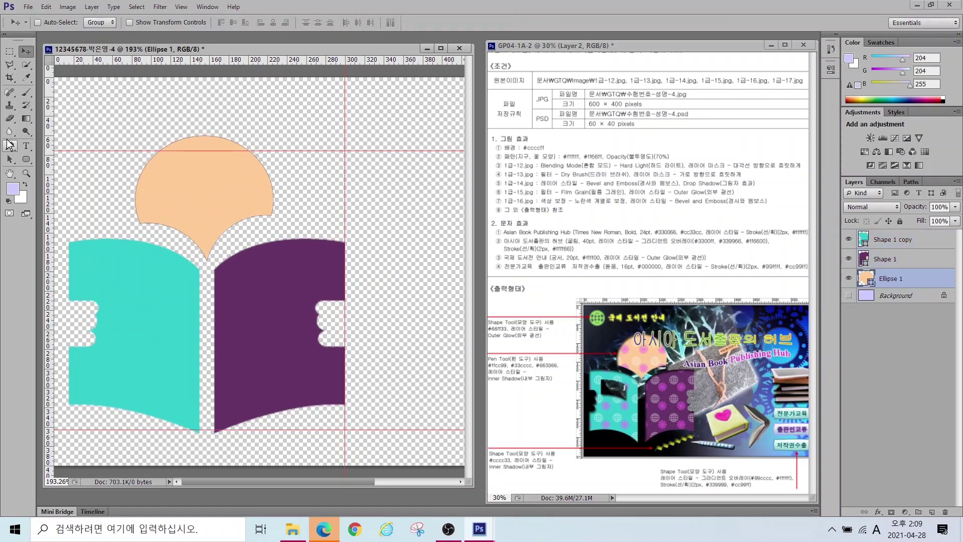
# Step: Reshape the curves beside the peach shape's bottom anchor so it tapers into a point between the pages
pyautogui.click(10, 161)
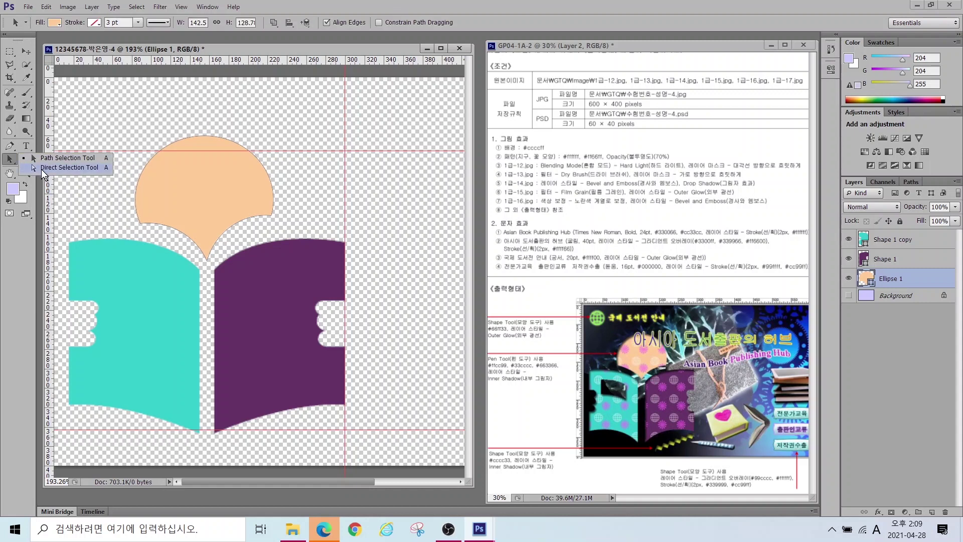
pyautogui.click(44, 169)
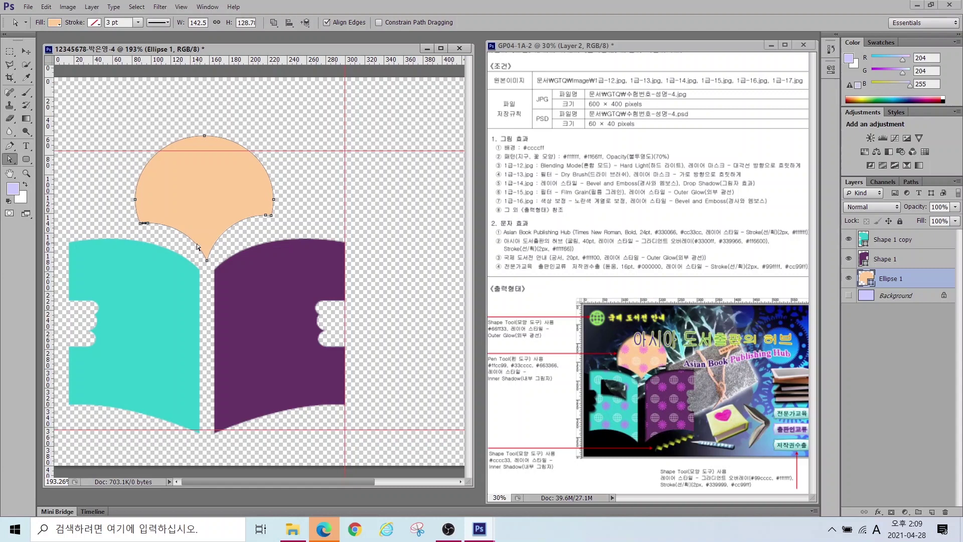
pyautogui.click(207, 261)
pyautogui.moveTo(238, 217); pyautogui.dragTo(235, 223)
pyautogui.moveTo(175, 223); pyautogui.dragTo(175, 229)
pyautogui.click(904, 241)
pyautogui.click(893, 259)
pyautogui.click(893, 279)
pyautogui.click(895, 296)
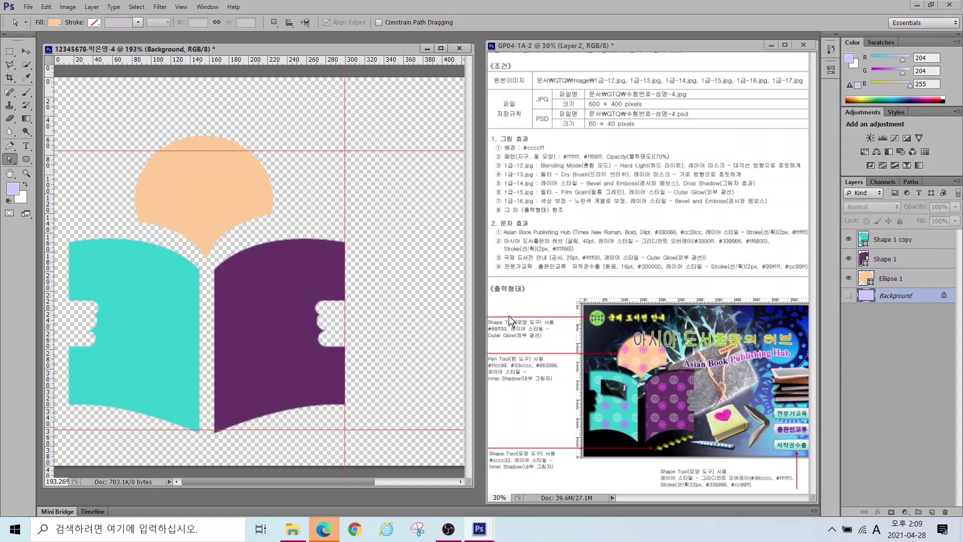
pyautogui.moveTo(510, 382); pyautogui.dragTo(540, 429)
# Step: Add an Inner Shadow (Multiply, 75% opacity, 5 px distance and size) to the teal book page
pyautogui.press('Escape')
pyautogui.click(885, 242)
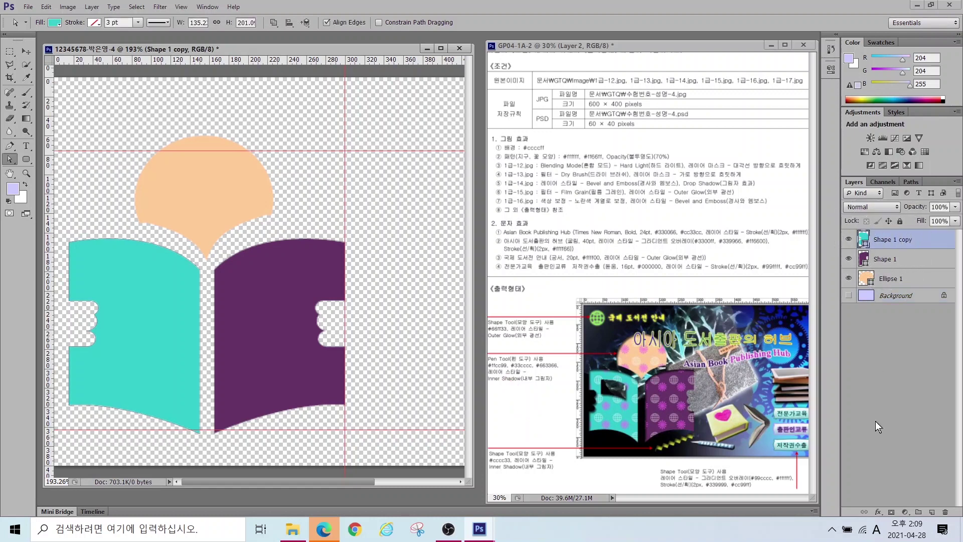
pyautogui.click(878, 511)
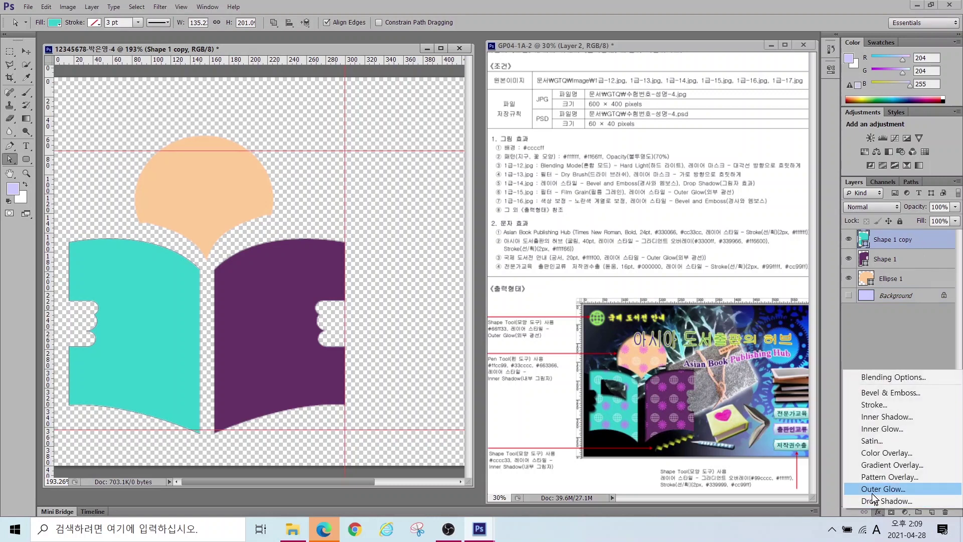
pyautogui.click(883, 417)
pyautogui.press('Return')
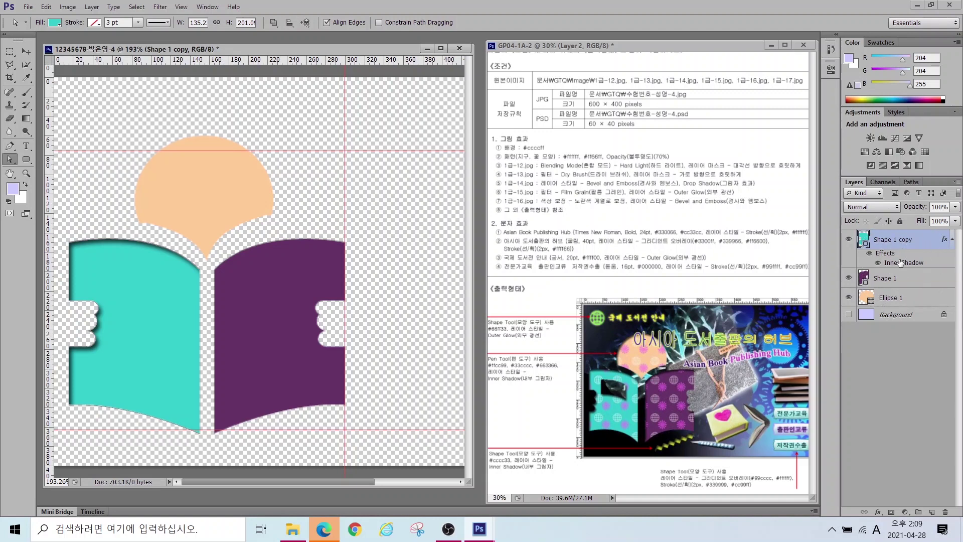
pyautogui.rightClick(902, 262)
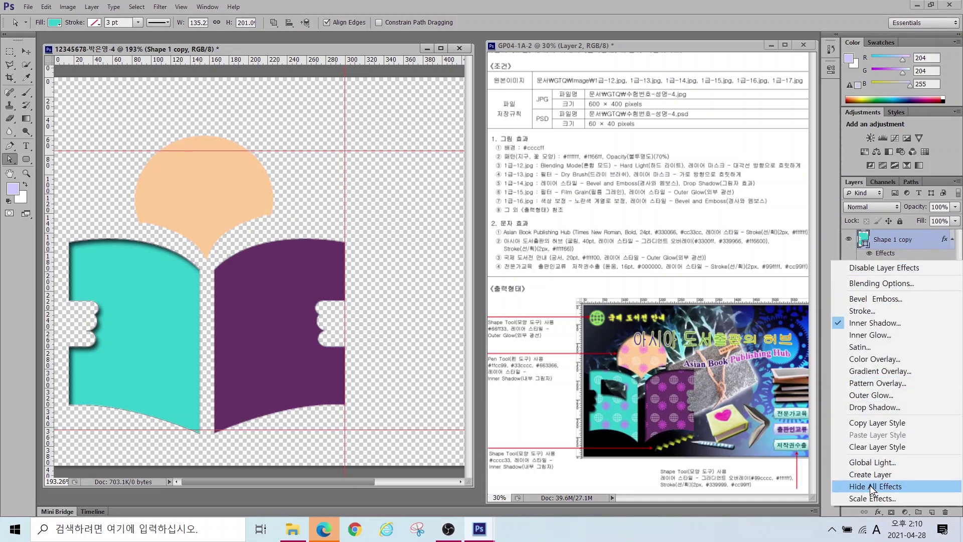
pyautogui.click(916, 256)
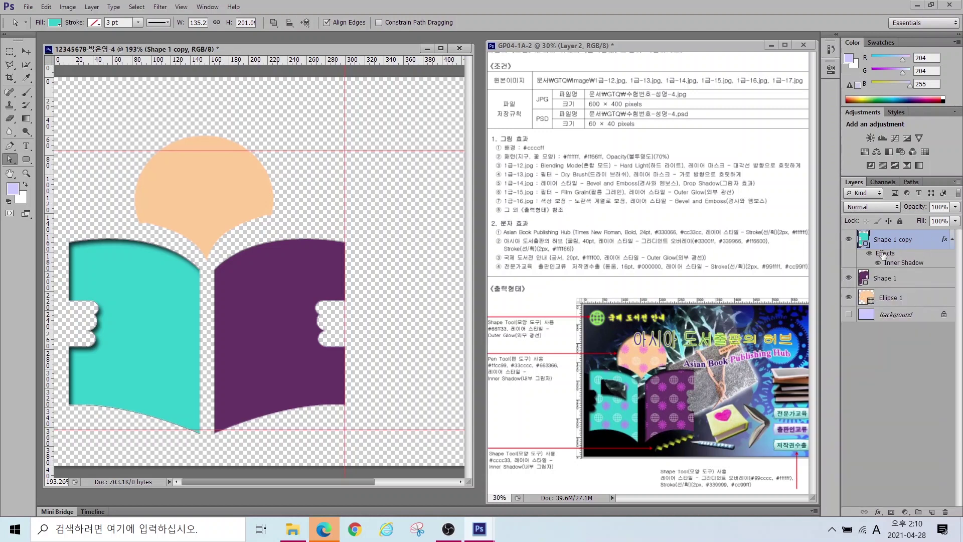
pyautogui.rightClick(901, 244)
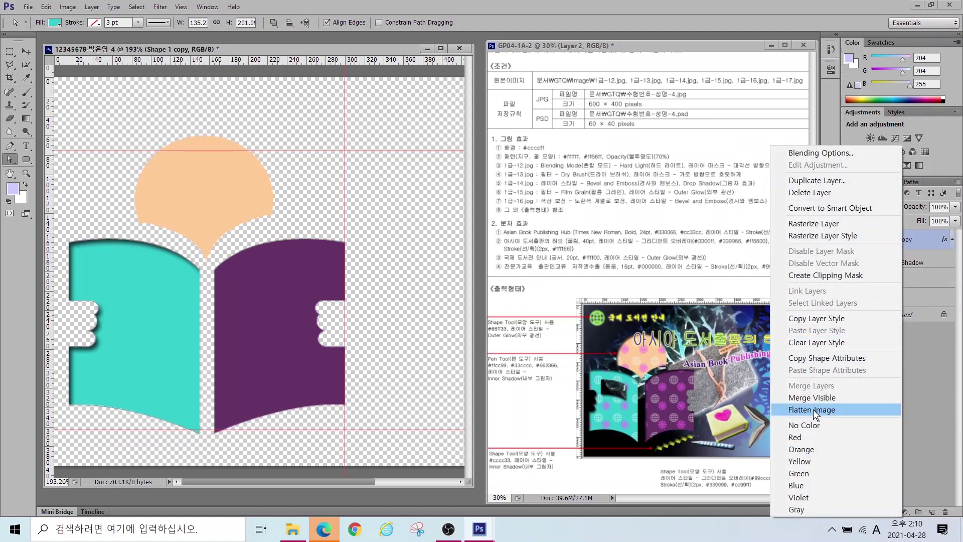
# Step: Copy the teal page's Inner Shadow style and paste it onto the purple page and the peach shape
pyautogui.click(809, 320)
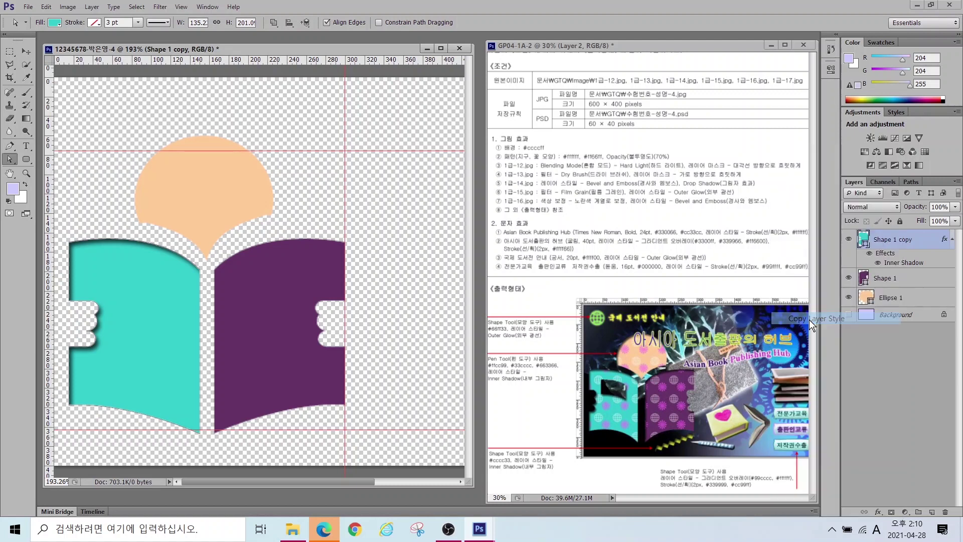
pyautogui.click(891, 282)
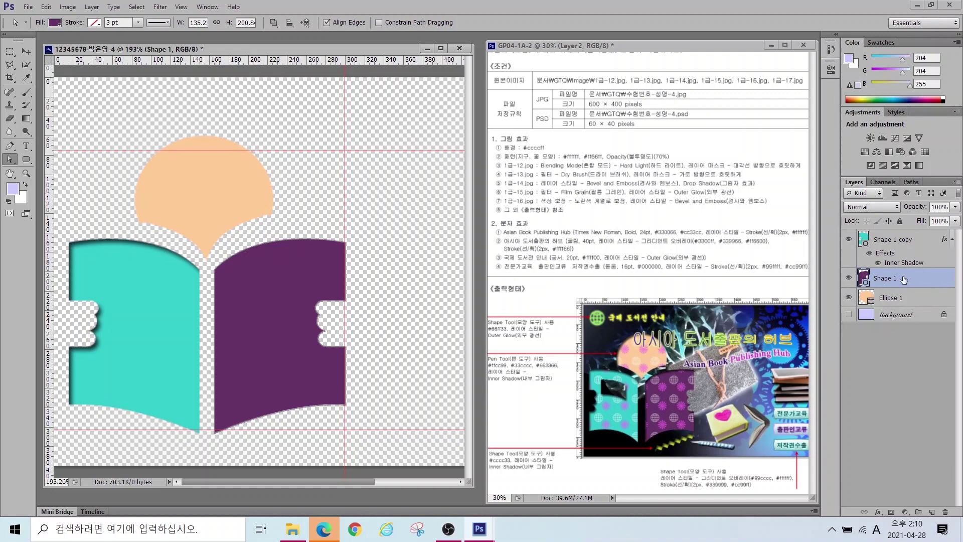
pyautogui.rightClick(911, 279)
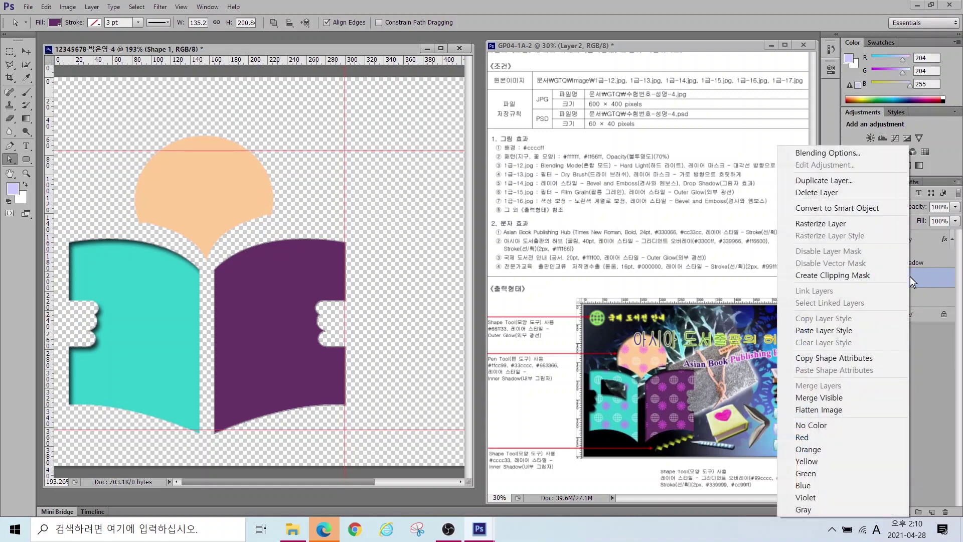
pyautogui.click(815, 330)
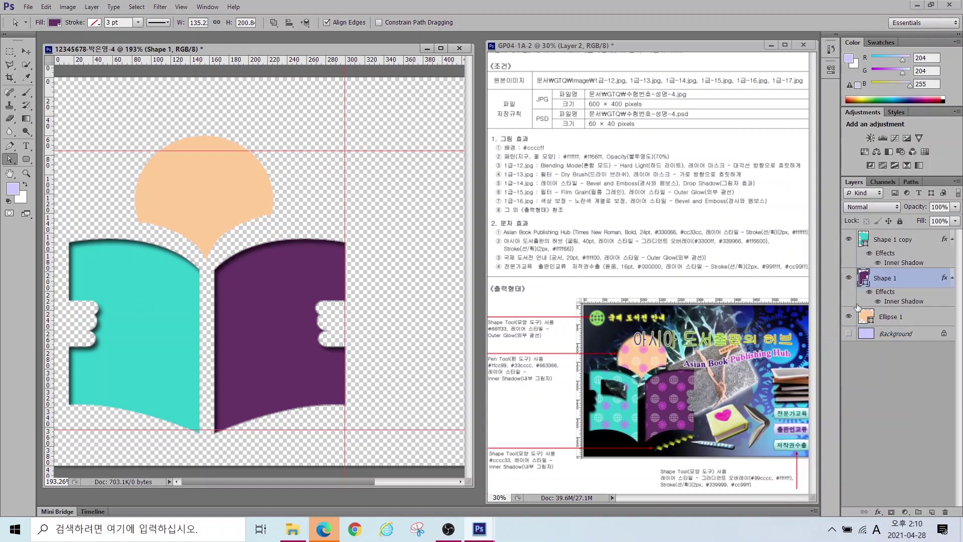
pyautogui.click(888, 317)
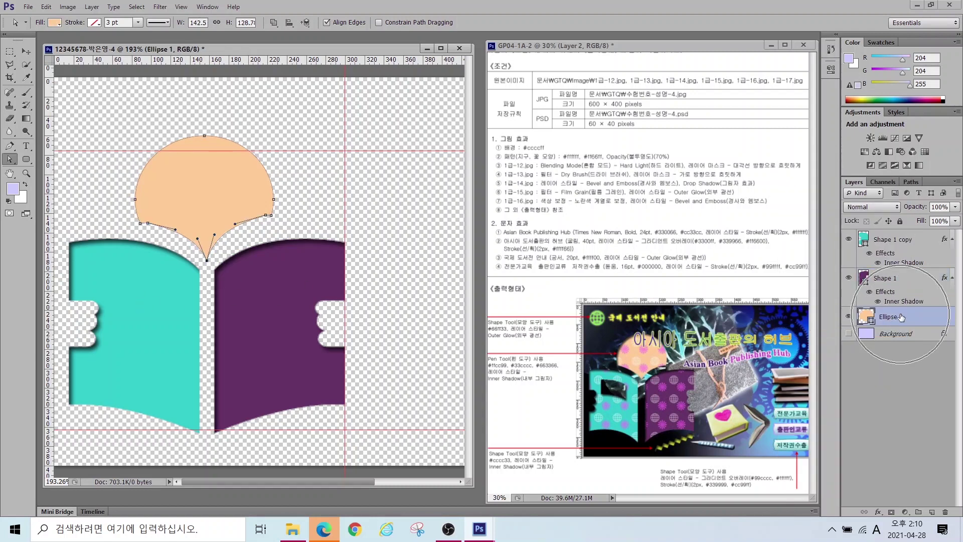
pyautogui.rightClick(908, 319)
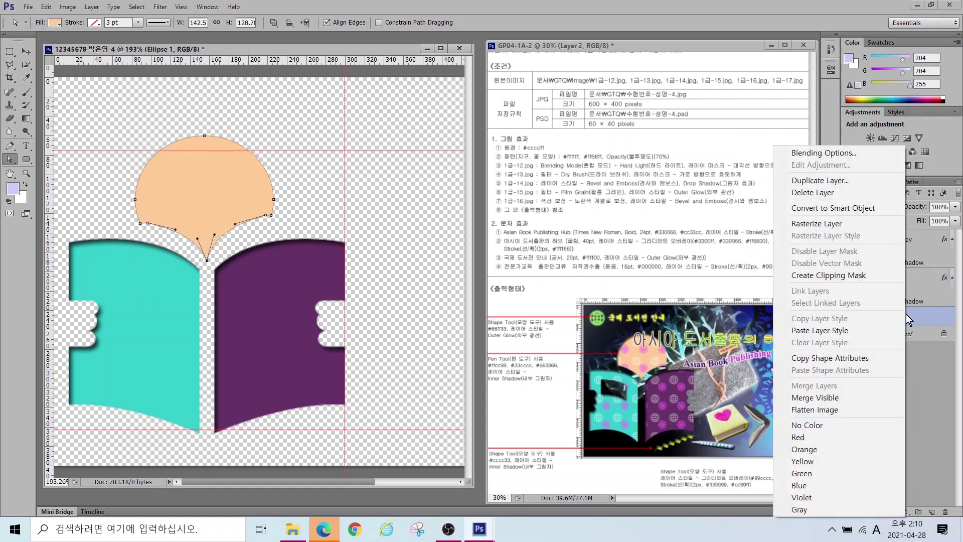
pyautogui.click(824, 331)
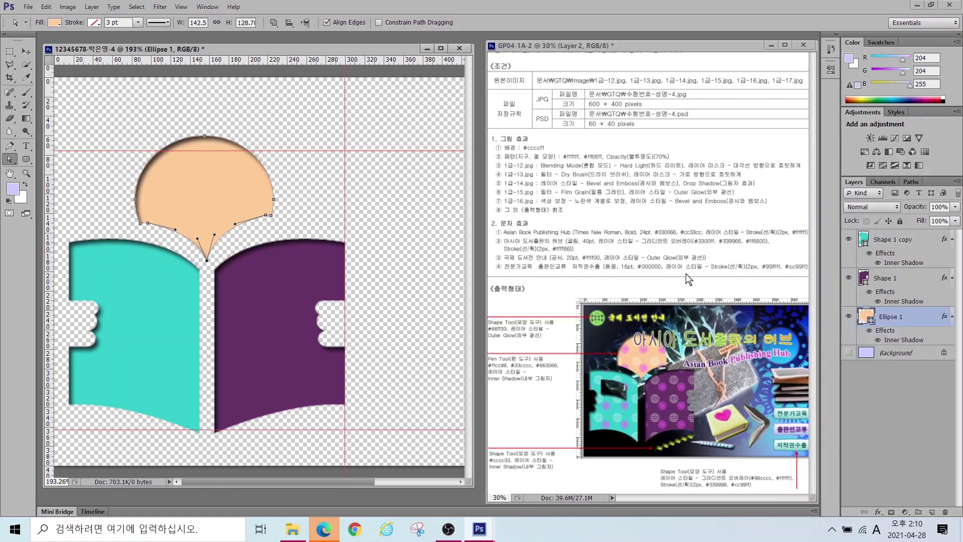
pyautogui.click(905, 392)
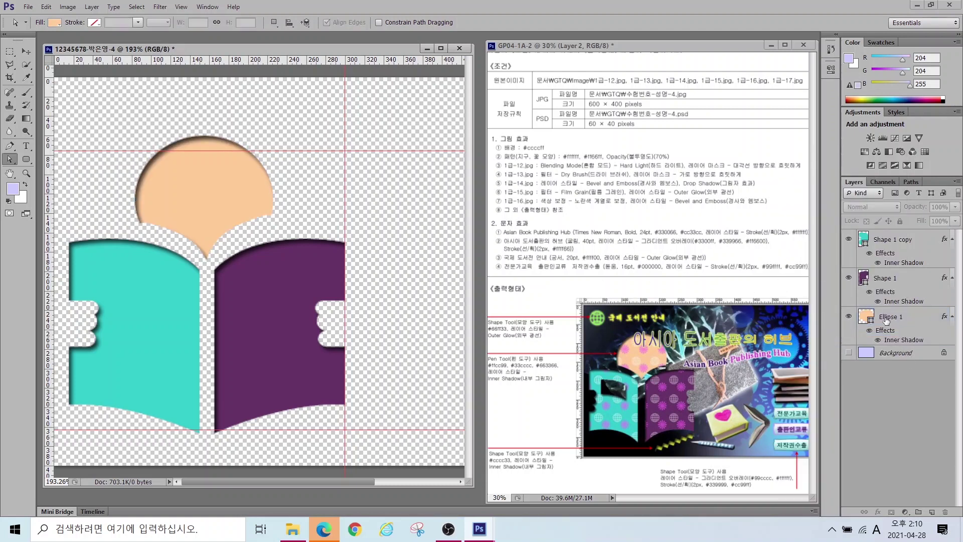
pyautogui.click(866, 241)
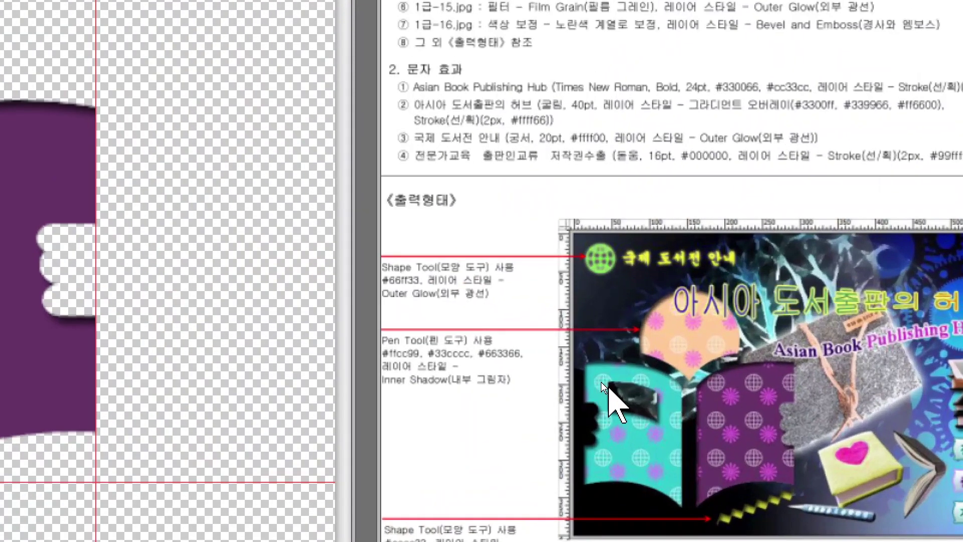
# Step: Draw a curved window-shaped cut-out path subtracted from the teal left page
pyautogui.moveTo(601, 382)
pyautogui.mouseDown()
pyautogui.moveTo(603, 418)
pyautogui.moveTo(652, 422)
pyautogui.moveTo(609, 389)
pyautogui.mouseUp()
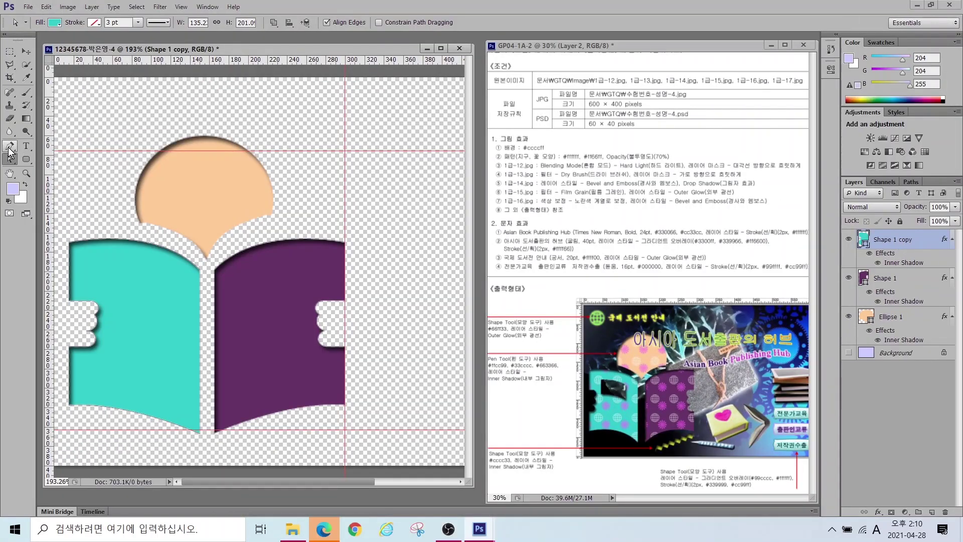
pyautogui.click(9, 148)
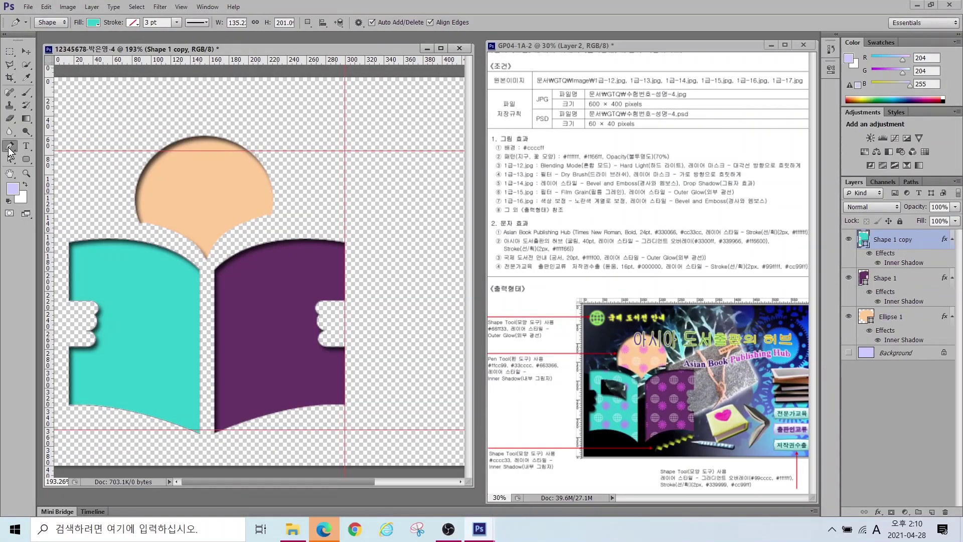
pyautogui.click(306, 23)
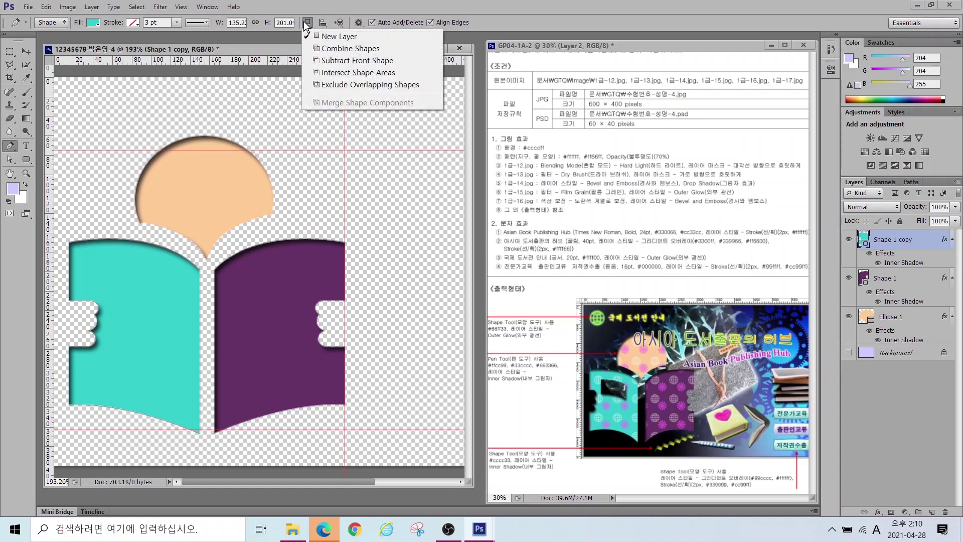
pyautogui.click(346, 61)
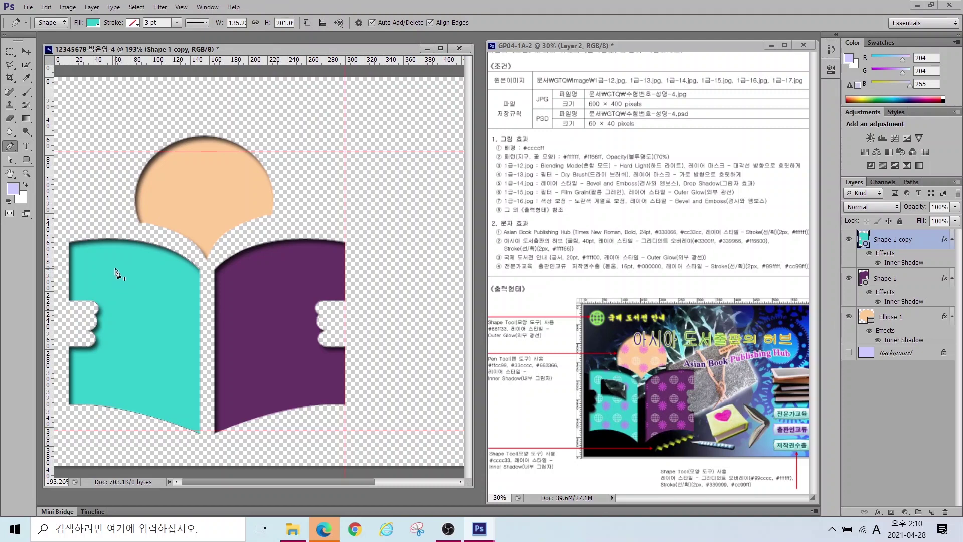
pyautogui.click(106, 267)
pyautogui.moveTo(187, 325); pyautogui.dragTo(190, 331)
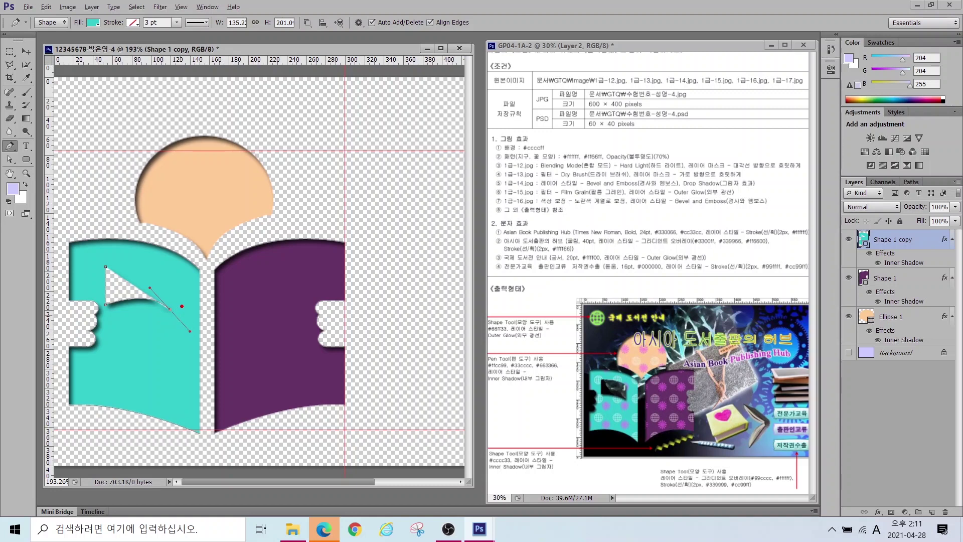
pyautogui.moveTo(173, 319); pyautogui.dragTo(188, 335)
pyautogui.click(170, 276)
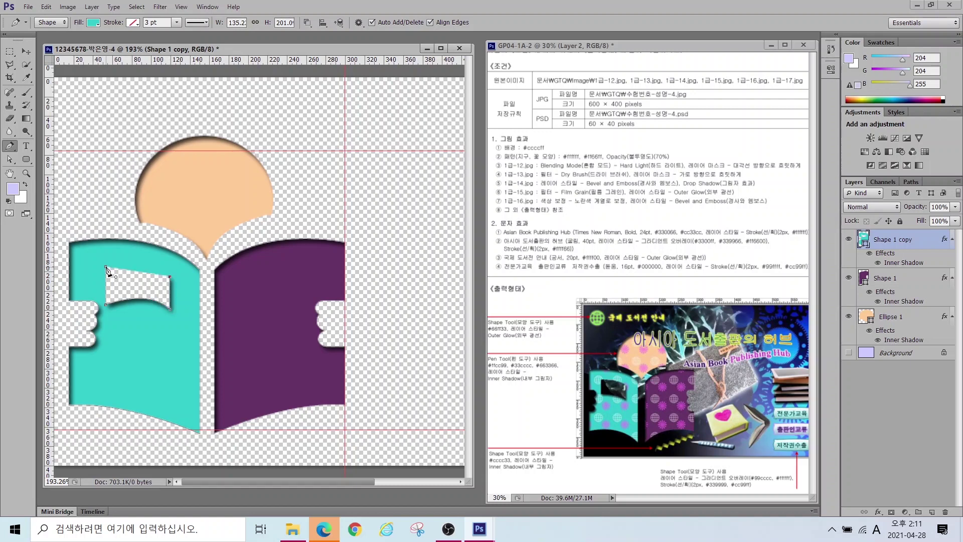
pyautogui.press('Return')
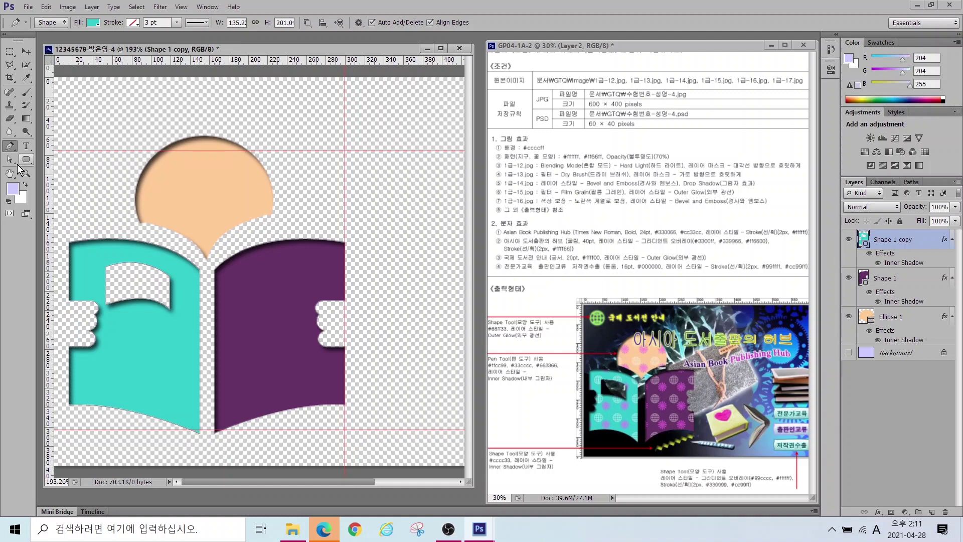
# Step: Raise the cut-out's bottom-left anchor to reshape its lower curve
pyautogui.click(10, 163)
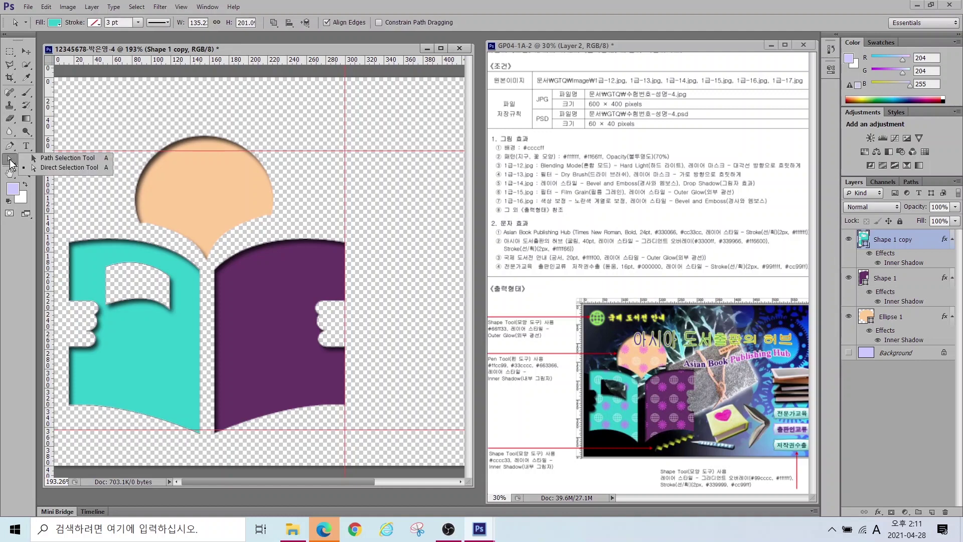
pyautogui.click(55, 168)
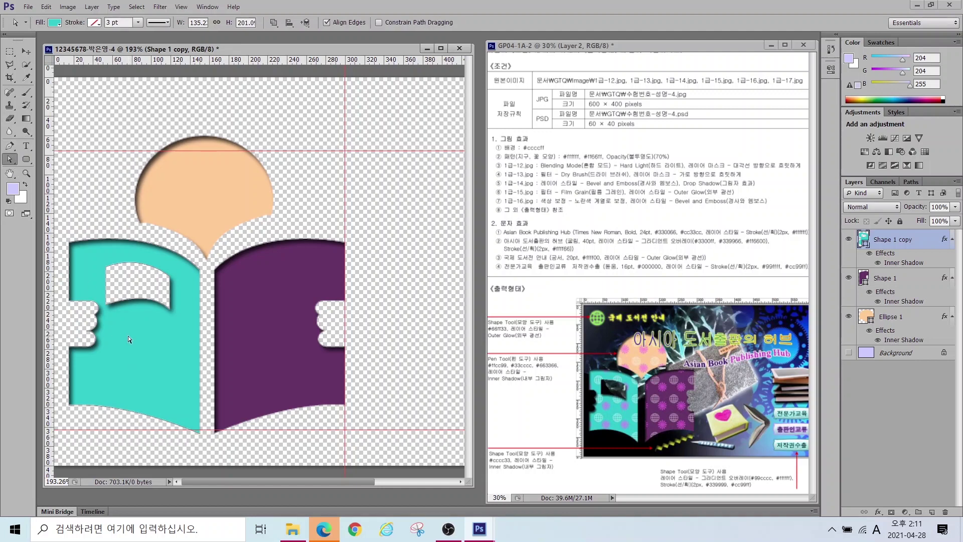
pyautogui.click(107, 306)
pyautogui.moveTo(106, 305); pyautogui.dragTo(105, 294)
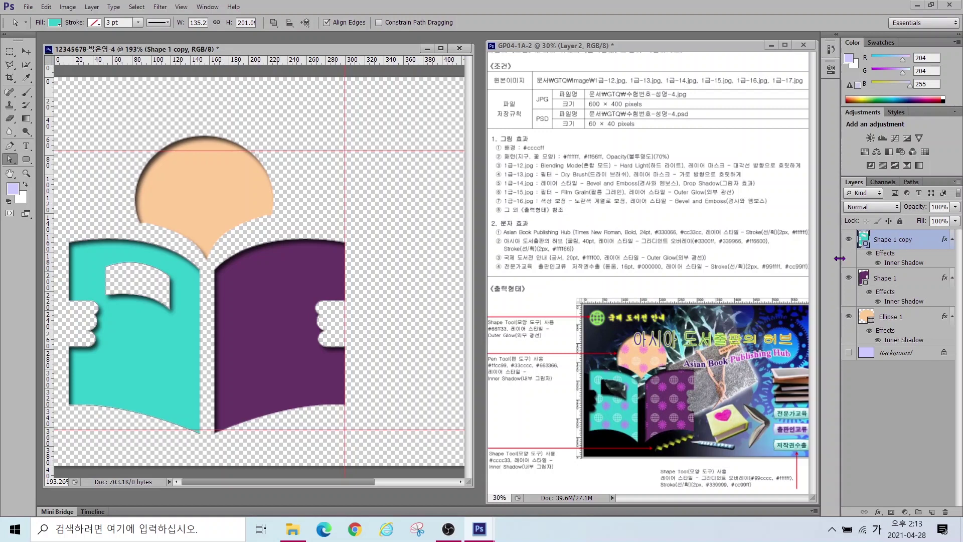
# Step: Add a new layer named 패턴, load the teal page as a selection, and show the Background
pyautogui.click(932, 512)
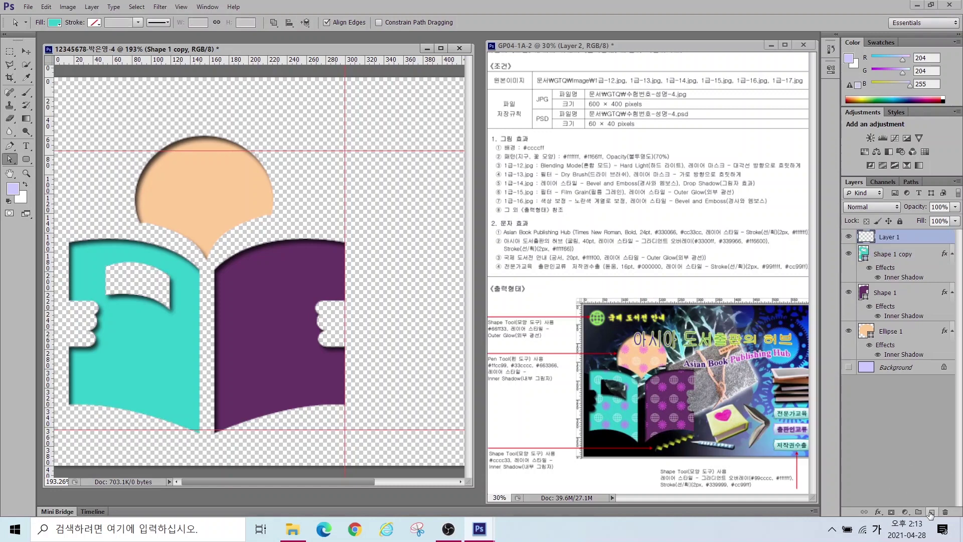
pyautogui.doubleClick(893, 236)
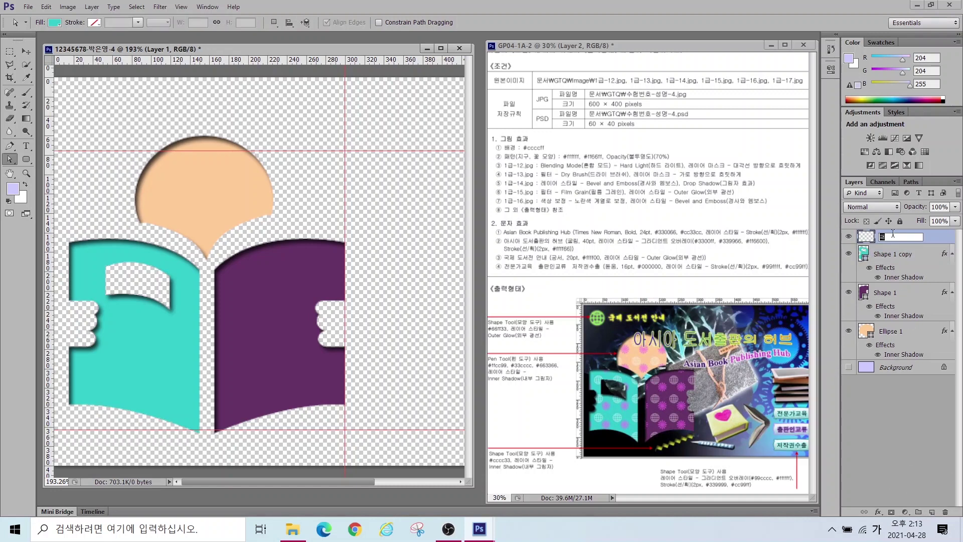
pyautogui.press('Return')
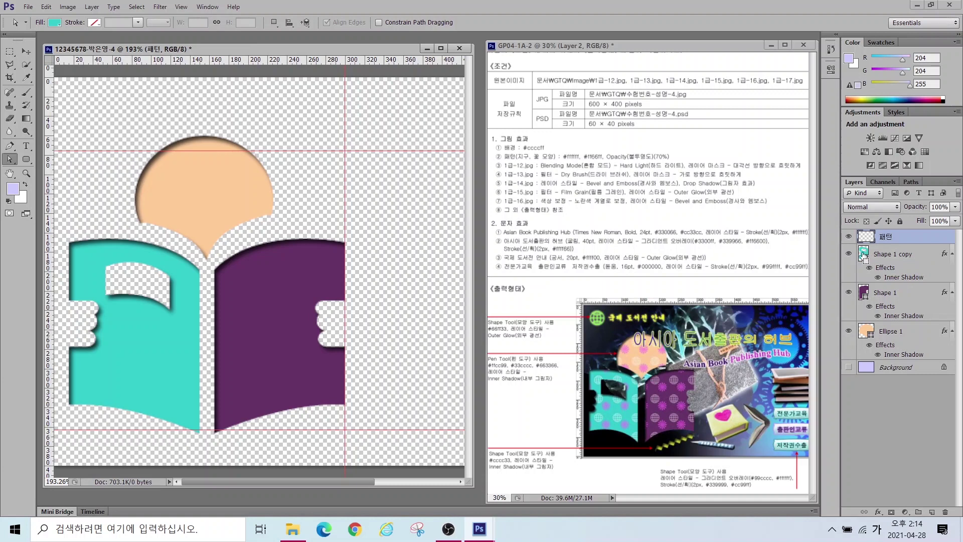
pyautogui.keyDown('ctrl'); pyautogui.click(864, 254); pyautogui.keyUp('ctrl')
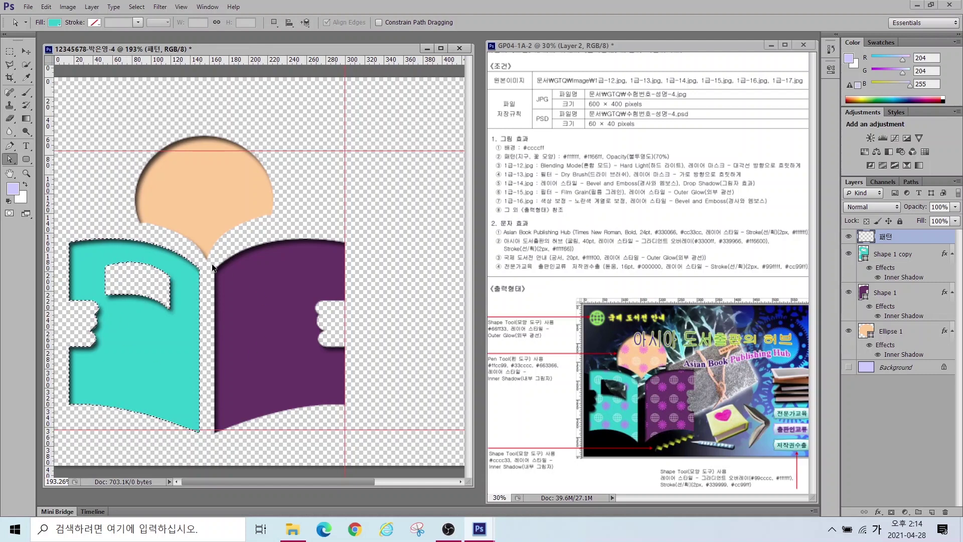
pyautogui.click(848, 367)
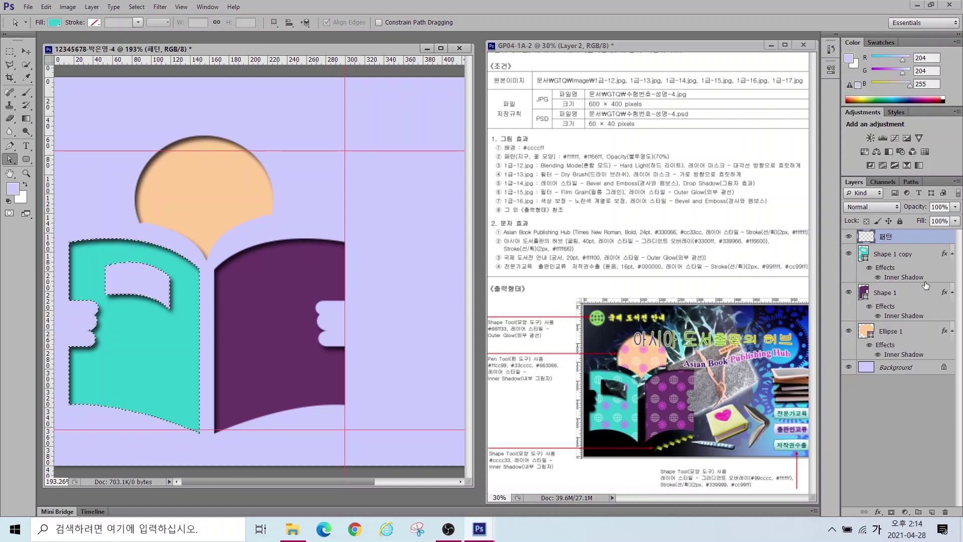
# Step: Load the teal page, purple page and orange circle outlines as one selection, with 패턴 active
pyautogui.keyDown('ctrl'); pyautogui.keyDown('shift'); pyautogui.click(864, 294); pyautogui.keyUp('shift'); pyautogui.keyUp('ctrl')
pyautogui.keyDown('ctrl'); pyautogui.keyDown('shift'); pyautogui.click(866, 329); pyautogui.keyUp('shift'); pyautogui.keyUp('ctrl')
pyautogui.hotkey('ctrl', 'd')
pyautogui.keyDown('ctrl'); pyautogui.click(863, 256); pyautogui.keyUp('ctrl')
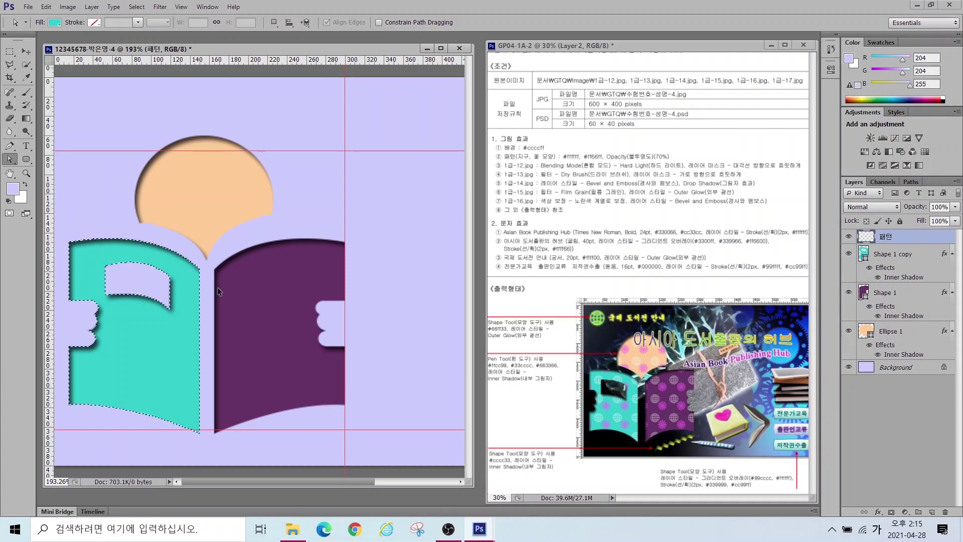
pyautogui.click(200, 342)
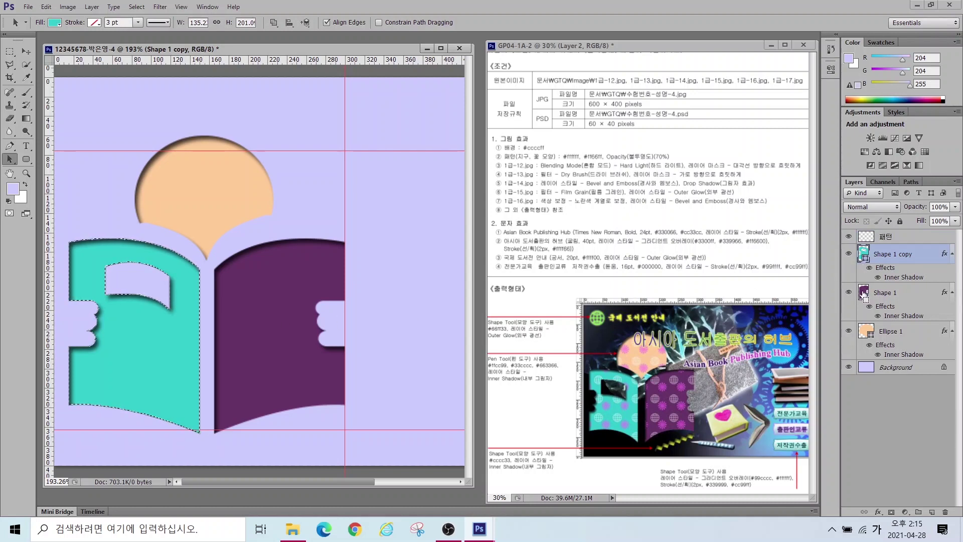
pyautogui.keyDown('ctrl'); pyautogui.click(863, 295); pyautogui.keyUp('ctrl')
pyautogui.keyDown('ctrl'); pyautogui.keyDown('shift'); pyautogui.click(867, 337); pyautogui.keyUp('shift'); pyautogui.keyUp('ctrl')
pyautogui.keyDown('ctrl'); pyautogui.keyDown('shift'); pyautogui.click(863, 254); pyautogui.keyUp('shift'); pyautogui.keyUp('ctrl')
pyautogui.click(902, 237)
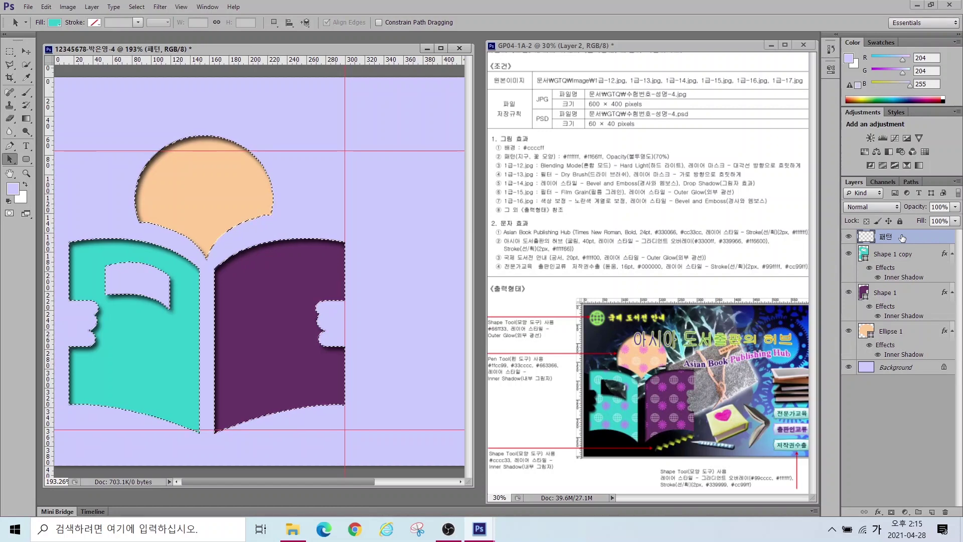
# Step: Fill the selection on 패턴 with the globe-and-flower custom pattern via Edit > Fill
pyautogui.click(51, 9)
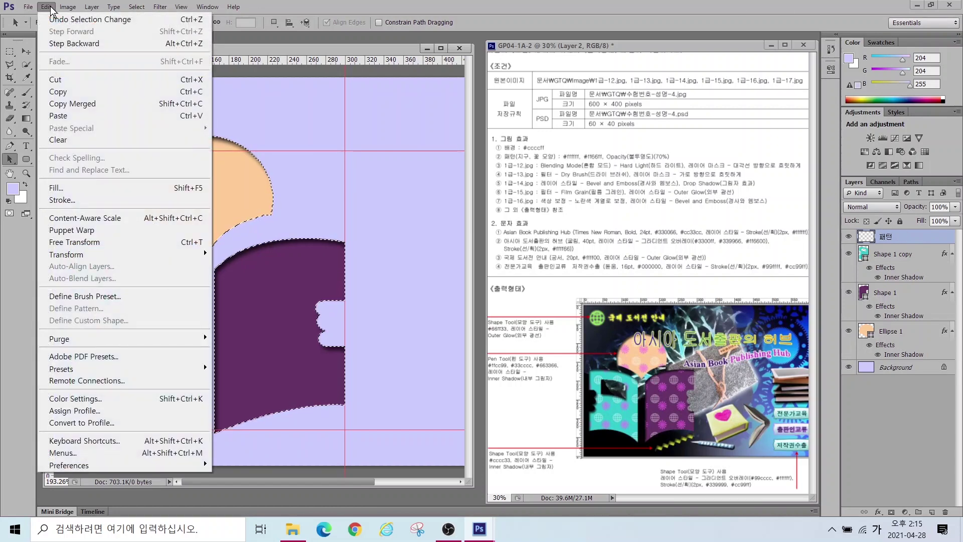
pyautogui.click(54, 188)
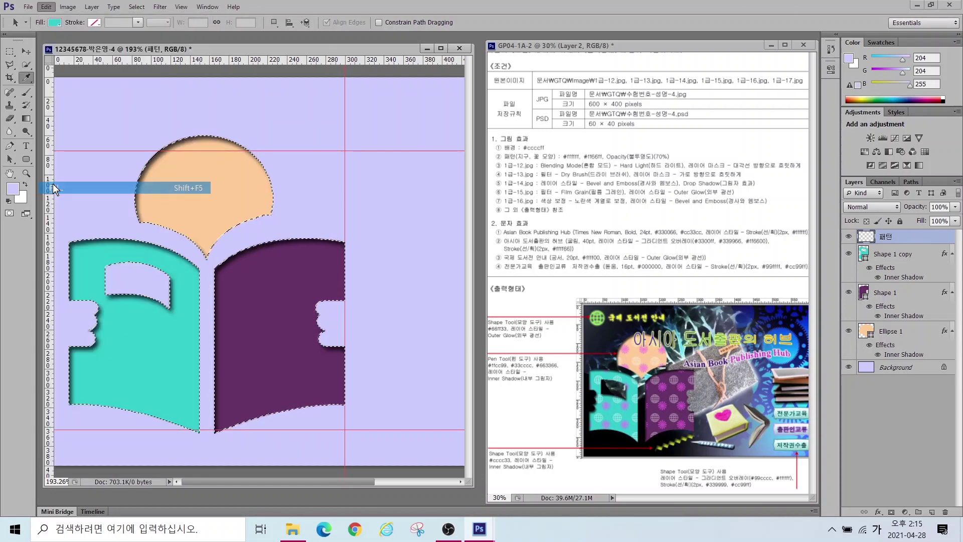
pyautogui.click(458, 164)
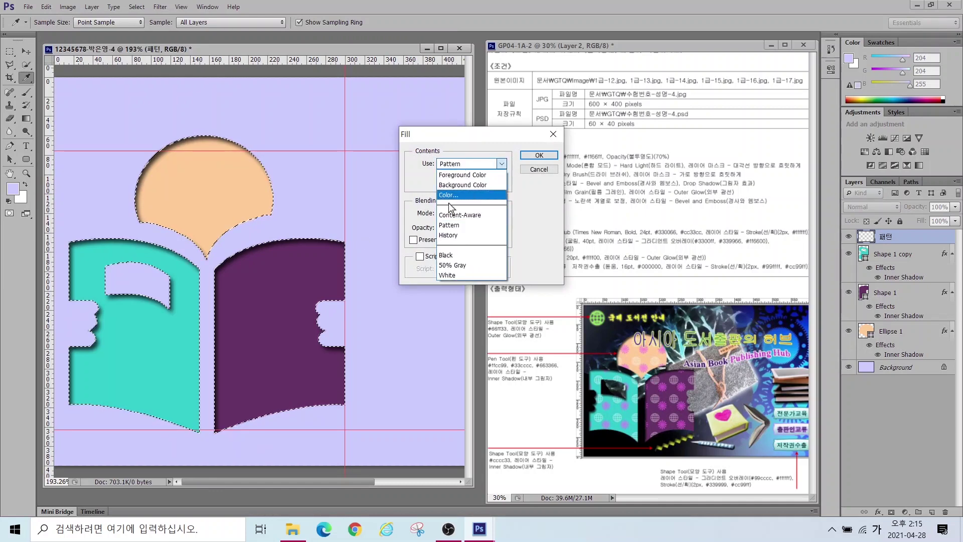
pyautogui.click(445, 228)
pyautogui.click(504, 182)
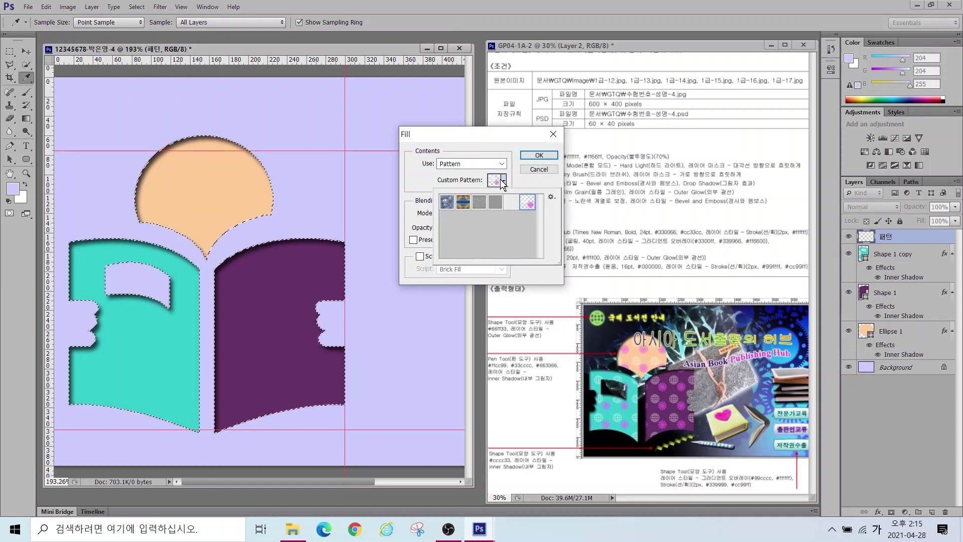
pyautogui.click(529, 204)
pyautogui.click(535, 156)
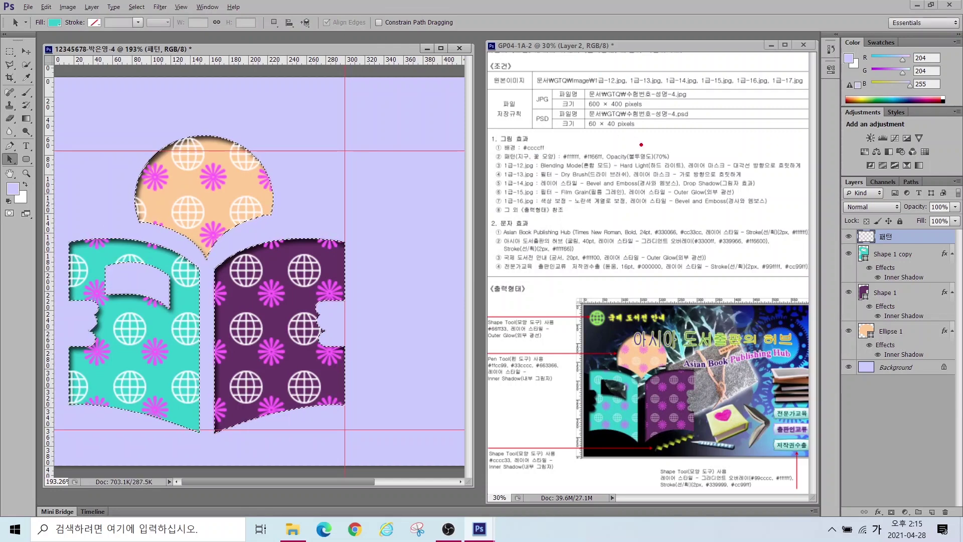
# Step: Set the 패턴 layer opacity to 70% and deselect
pyautogui.moveTo(640, 152); pyautogui.dragTo(717, 99)
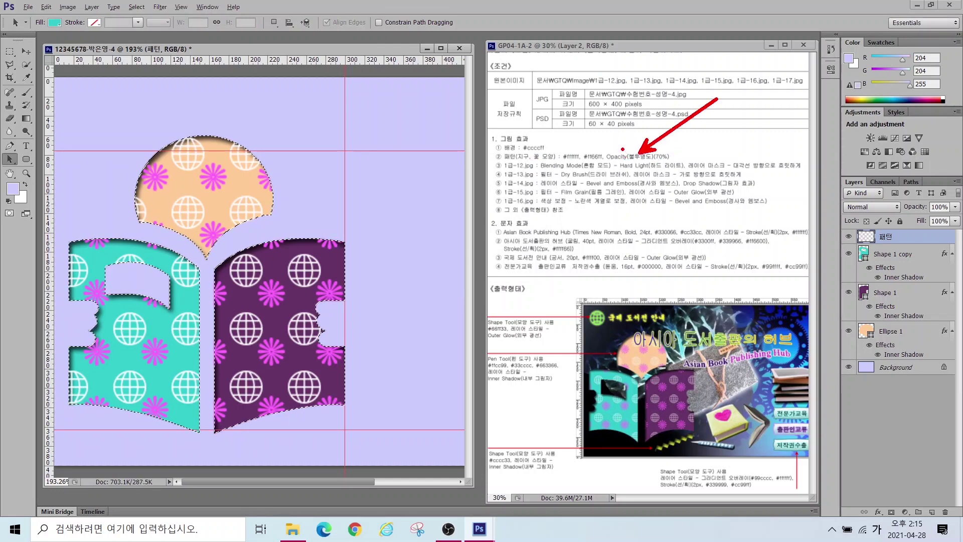
pyautogui.moveTo(907, 234)
pyautogui.mouseDown()
pyautogui.moveTo(875, 201)
pyautogui.moveTo(961, 214)
pyautogui.mouseUp()
pyautogui.press('Escape')
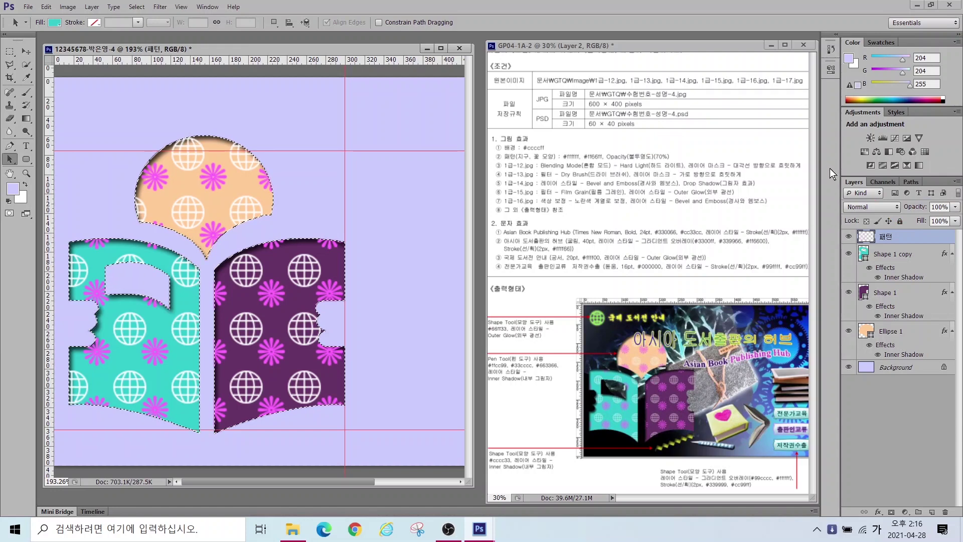
pyautogui.click(937, 207)
pyautogui.write('70')
pyautogui.press('Return')
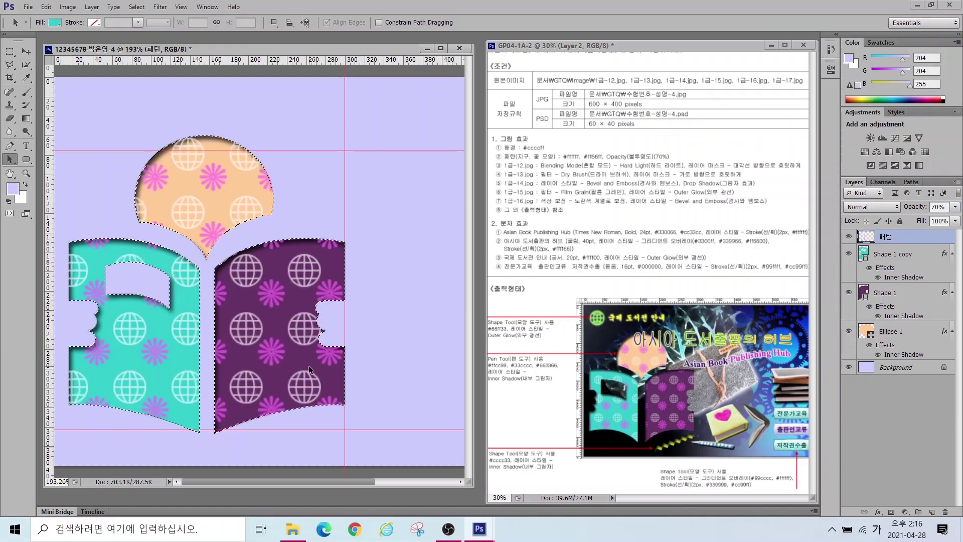
pyautogui.hotkey('ctrl', 'd')
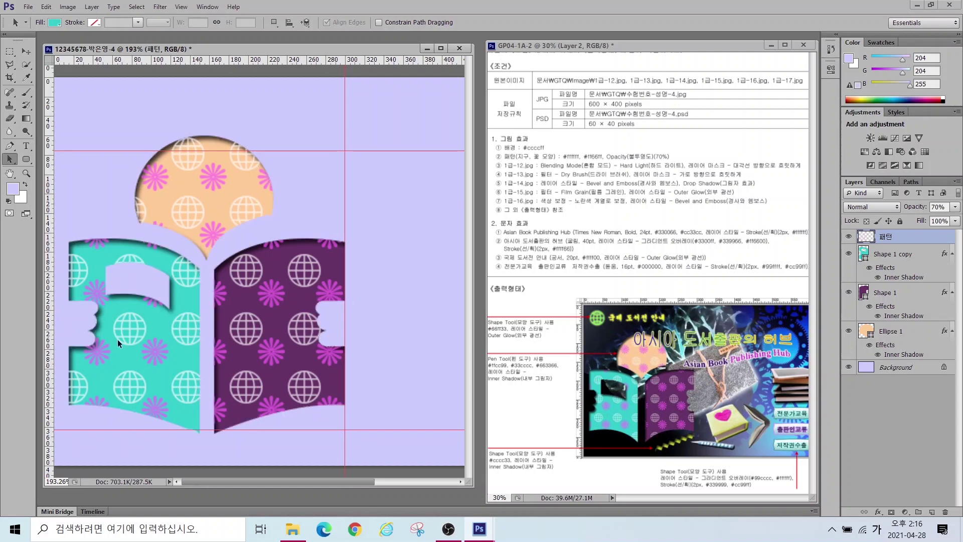
# Step: Open 1급-12.jpg and arrange its window beside the composite document
pyautogui.doubleClick(26, 172)
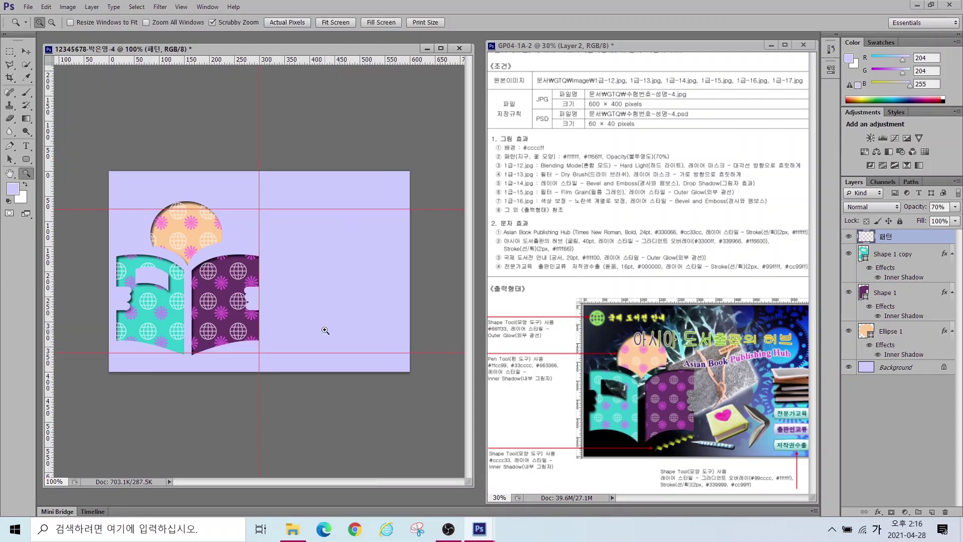
pyautogui.scroll(3, 301, 310)
pyautogui.press('alt')
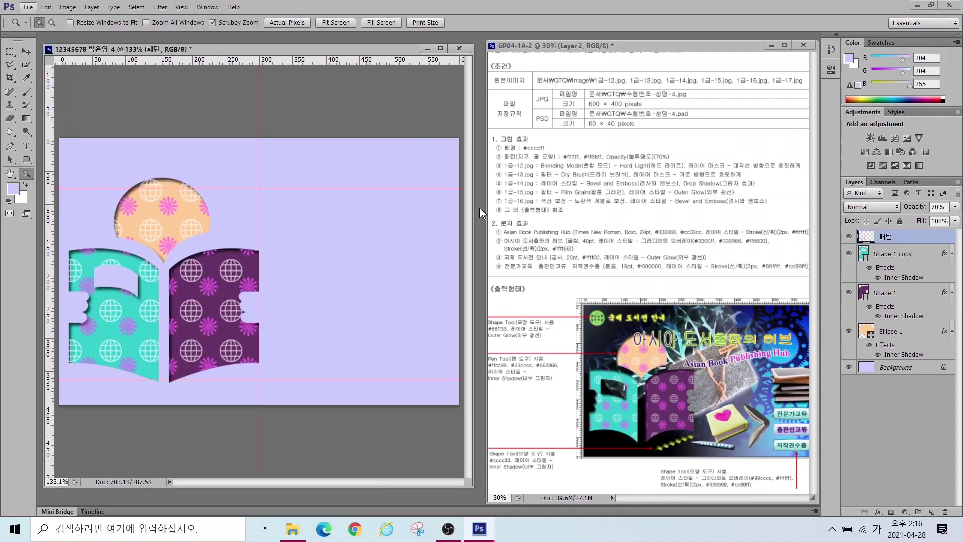
pyautogui.moveTo(296, 484); pyautogui.dragTo(289, 346)
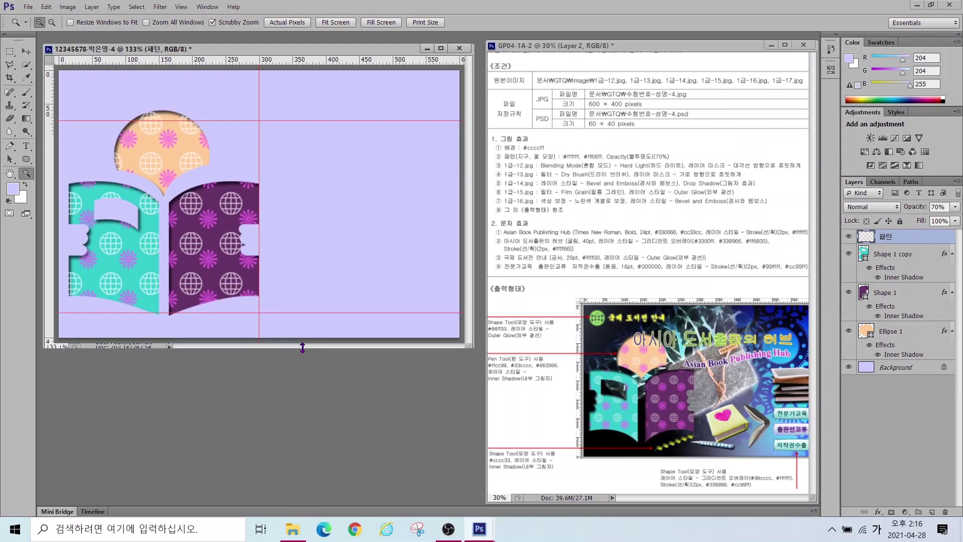
pyautogui.doubleClick(333, 404)
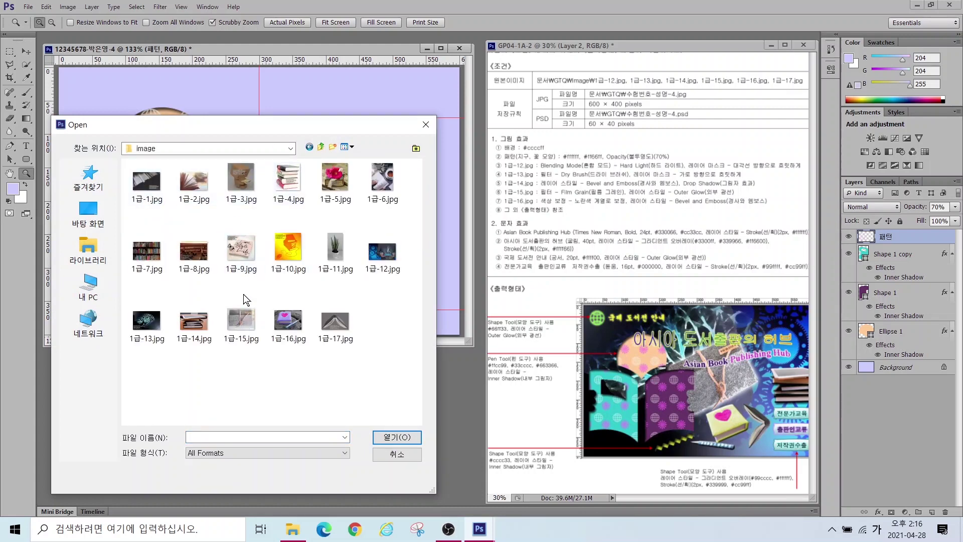
pyautogui.doubleClick(383, 254)
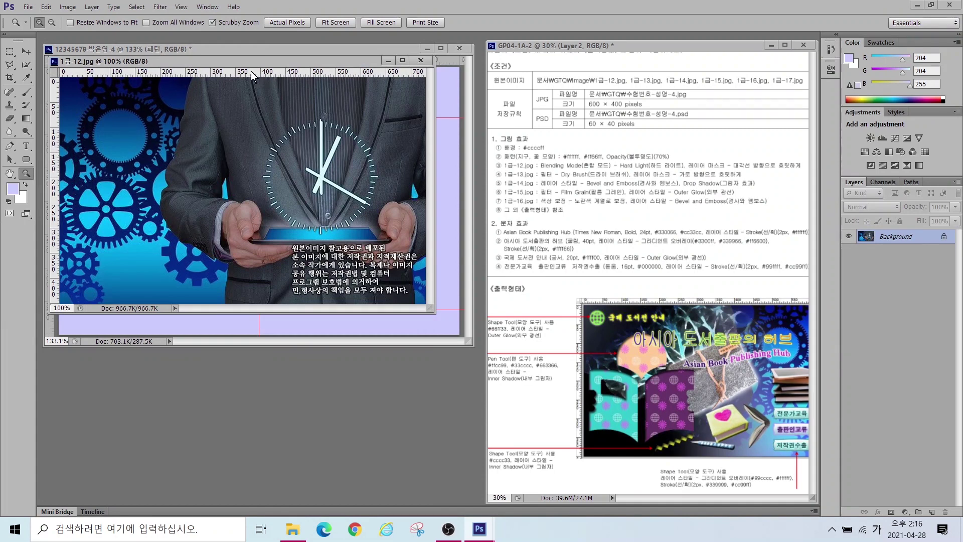
pyautogui.moveTo(237, 59); pyautogui.dragTo(357, 203)
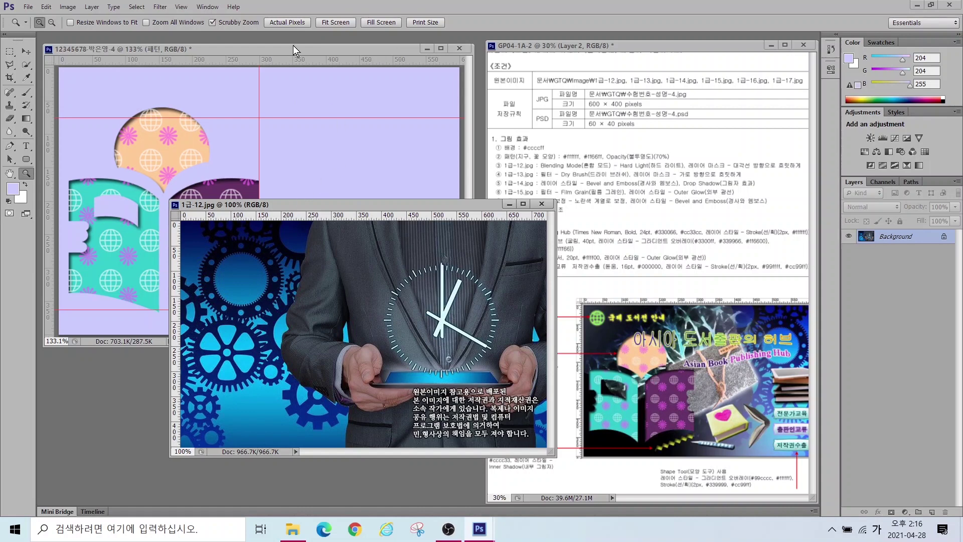
# Step: Resize 1급-12.jpg to 646×400 px and drag it into the composite with the Move tool
pyautogui.click(68, 7)
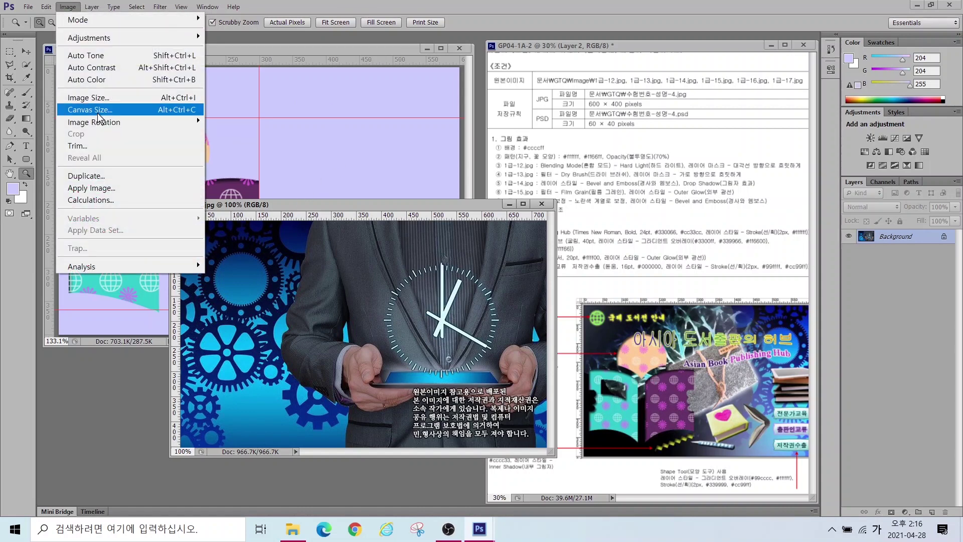
pyautogui.click(90, 98)
pyautogui.write('600')
pyautogui.press('Tab')
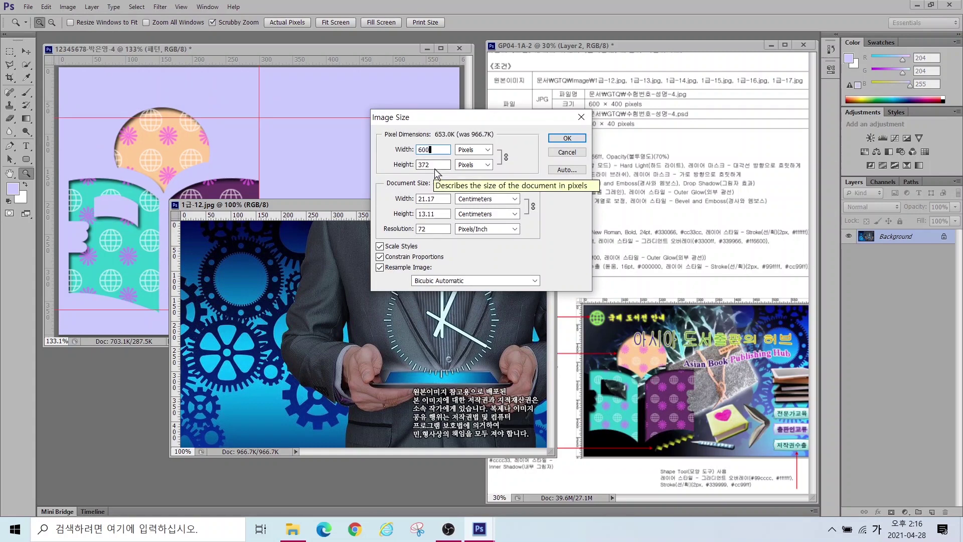
pyautogui.write('400')
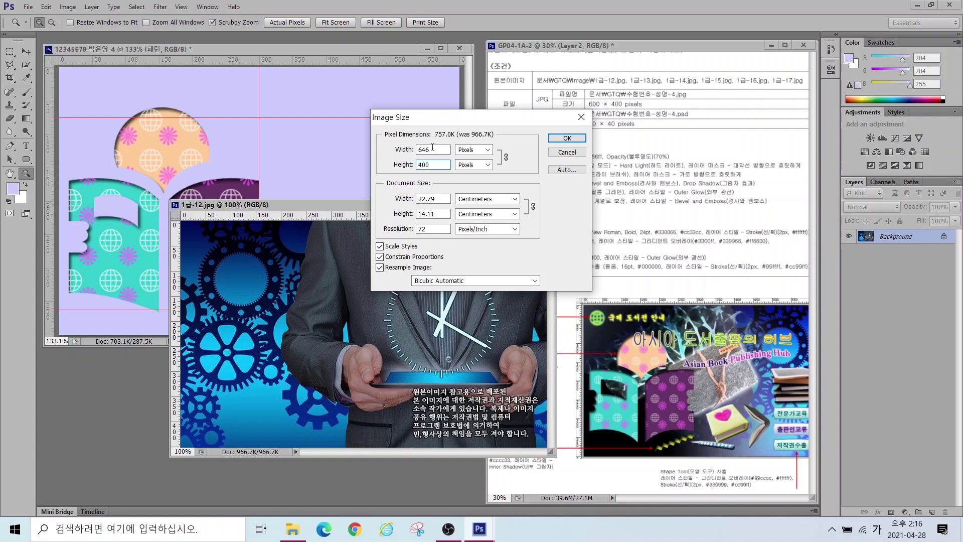
pyautogui.press('Return')
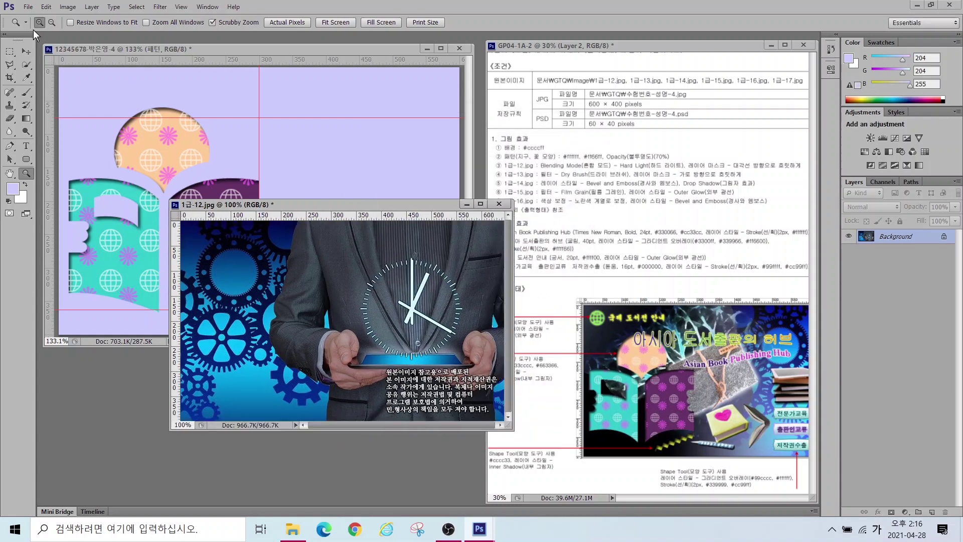
pyautogui.click(26, 52)
pyautogui.moveTo(325, 257); pyautogui.dragTo(320, 196)
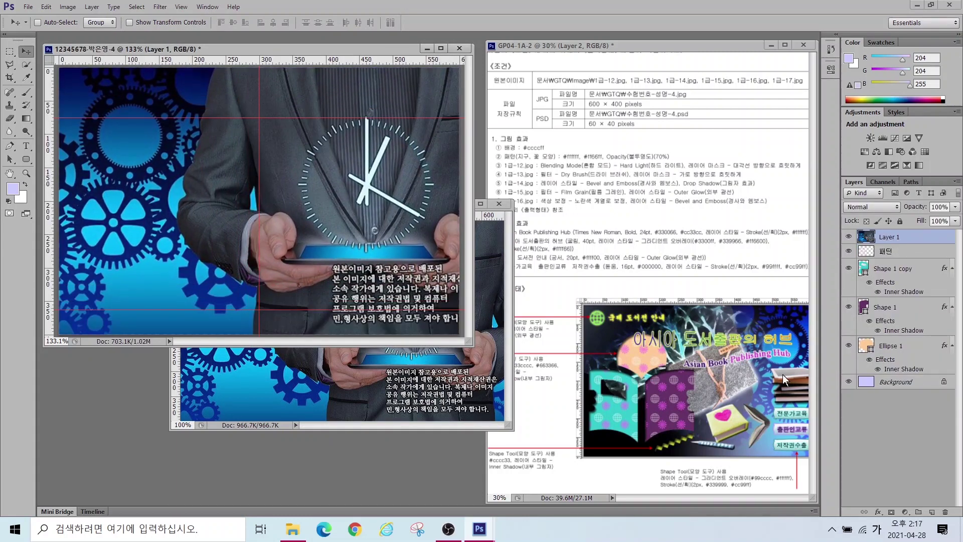
# Step: Flip the pasted photo horizontally with Free Transform and nudge it into place
pyautogui.moveTo(802, 372)
pyautogui.mouseDown()
pyautogui.moveTo(779, 376)
pyautogui.moveTo(734, 330)
pyautogui.moveTo(801, 312)
pyautogui.moveTo(801, 370)
pyautogui.mouseUp()
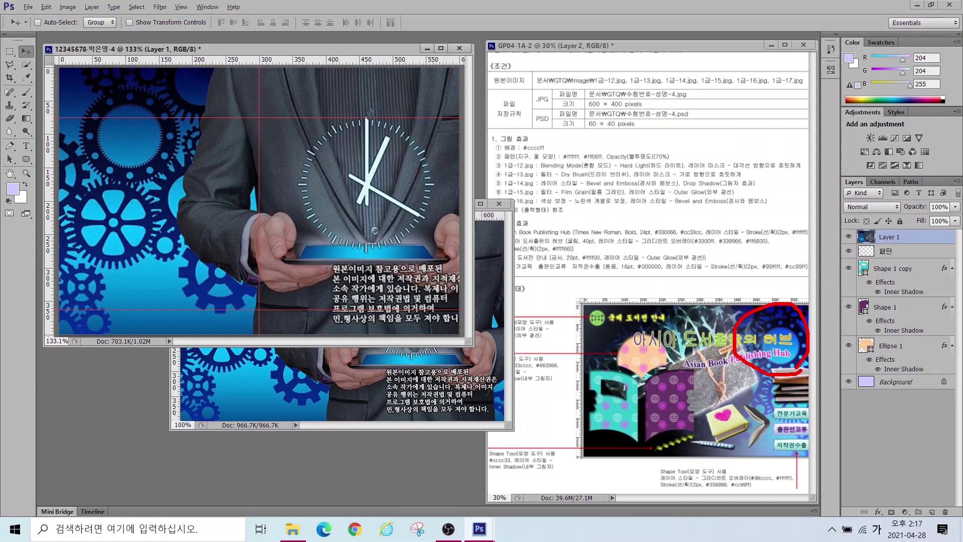
pyautogui.hotkey('ctrl', 't')
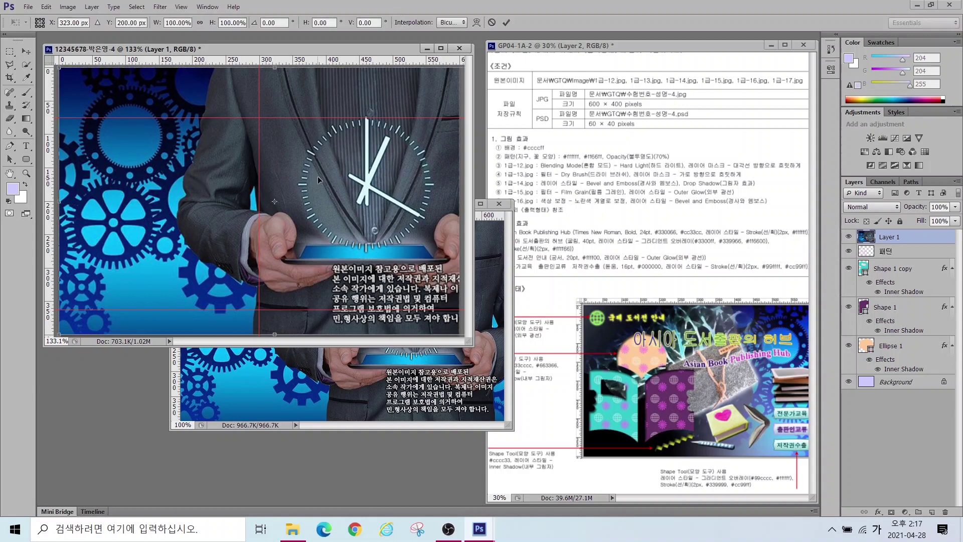
pyautogui.rightClick(224, 174)
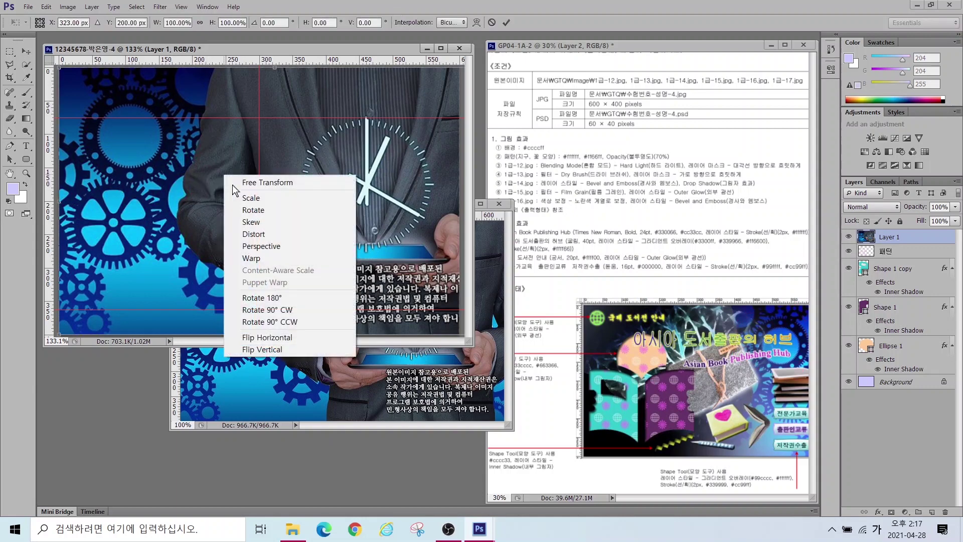
pyautogui.click(269, 338)
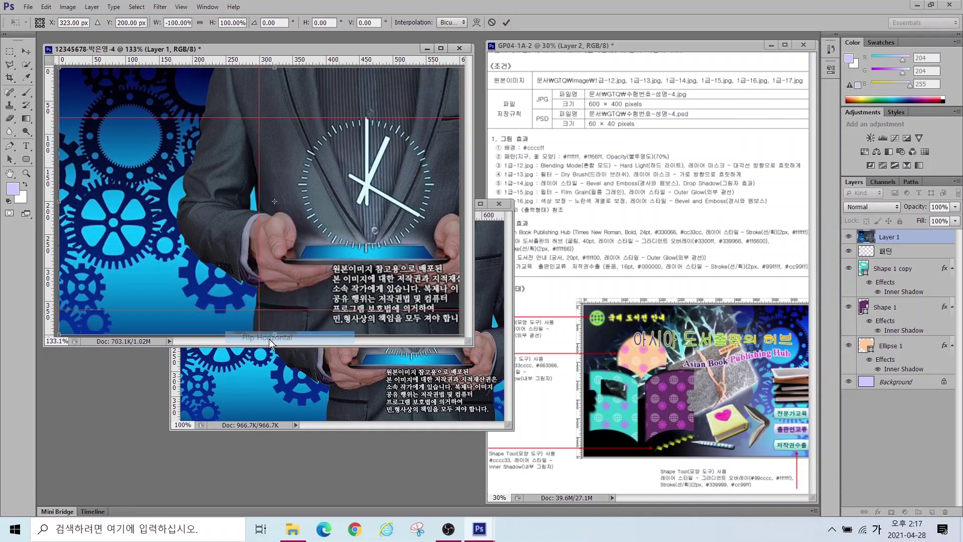
pyautogui.moveTo(431, 211)
pyautogui.mouseDown()
pyautogui.moveTo(429, 221)
pyautogui.moveTo(435, 202)
pyautogui.mouseUp()
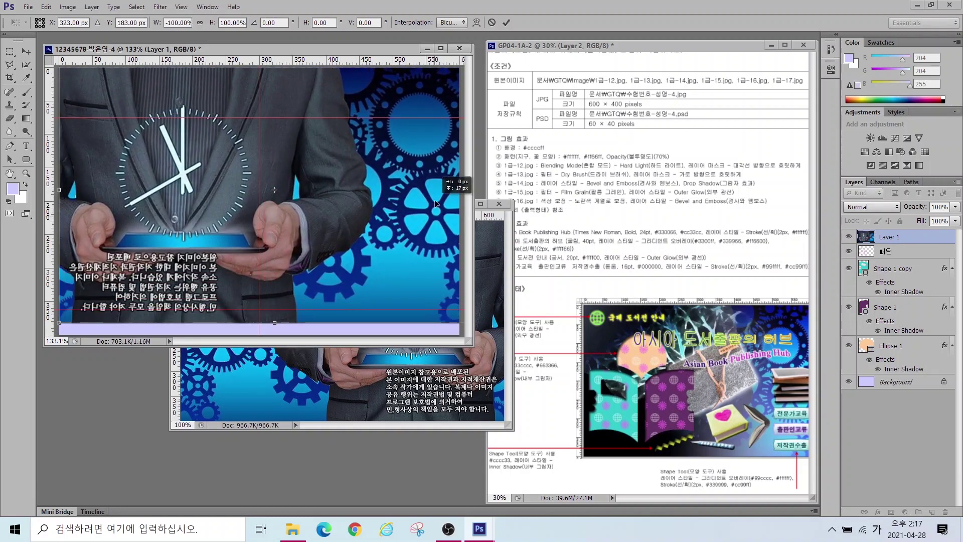
pyautogui.moveTo(400, 230); pyautogui.dragTo(404, 233)
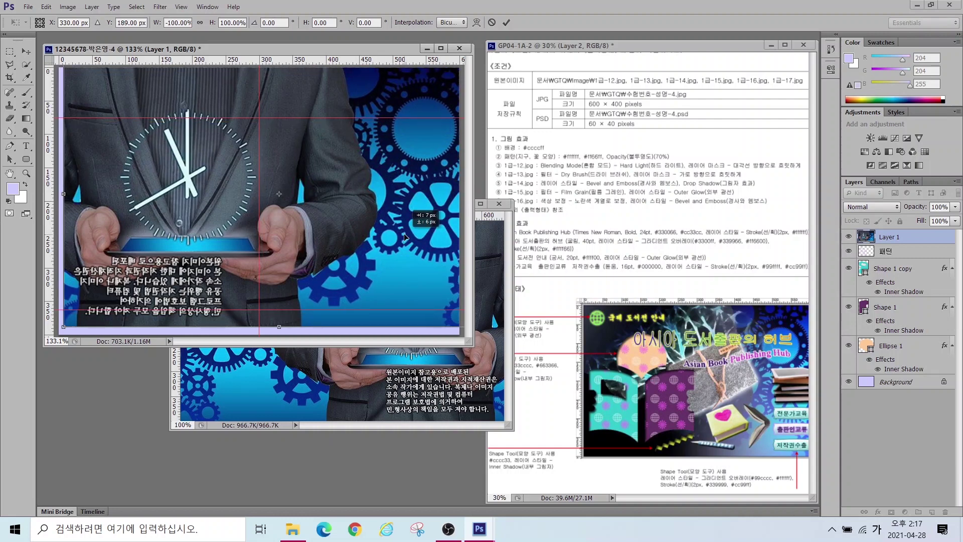
pyautogui.press('Return')
# Step: Close 1급-12.jpg without saving and rename the photo layer 1-12
pyautogui.click(498, 203)
pyautogui.click(498, 252)
pyautogui.doubleClick(886, 236)
pyautogui.write('1-12')
pyautogui.press('Return')
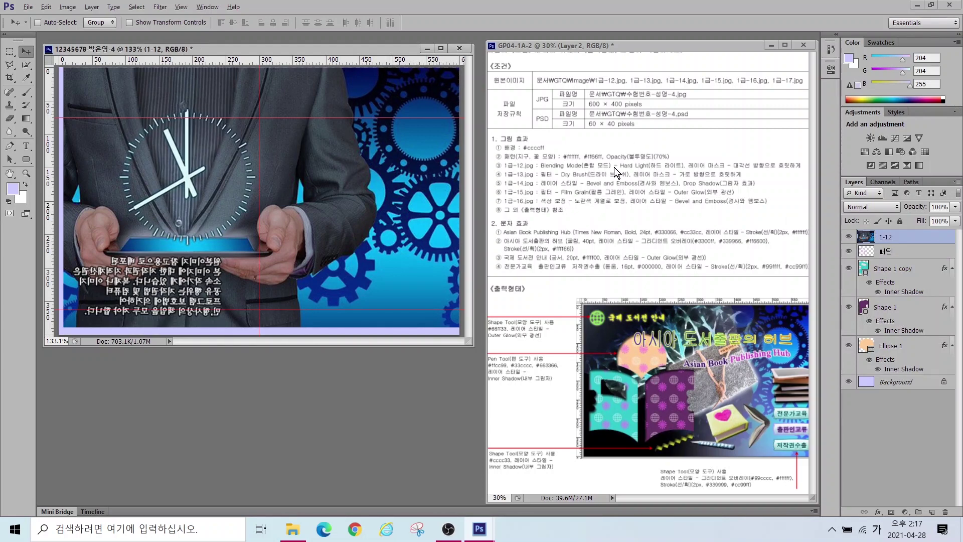
# Step: Move layer 1-12 down to sit directly above Background
pyautogui.moveTo(647, 163); pyautogui.dragTo(606, 121)
pyautogui.moveTo(685, 153); pyautogui.dragTo(801, 176)
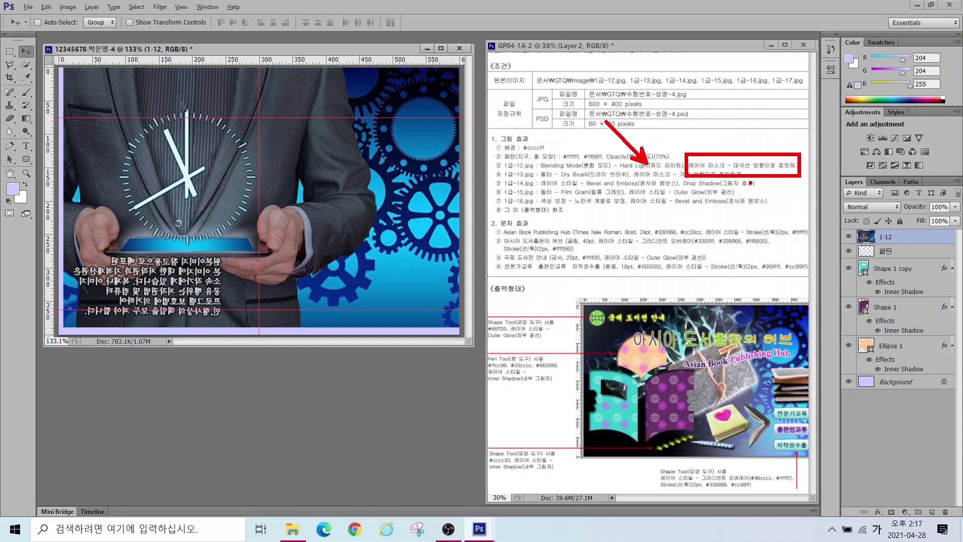
pyautogui.press('Escape')
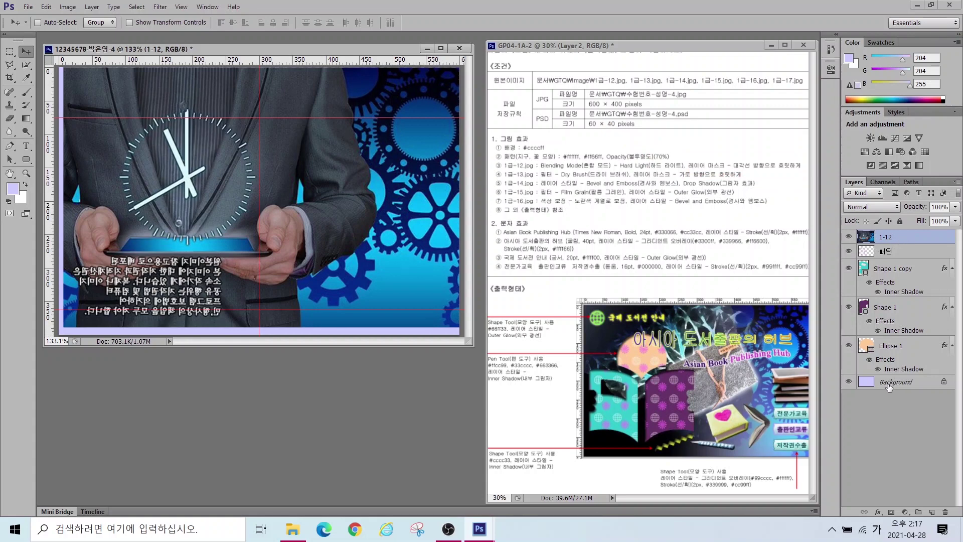
pyautogui.moveTo(850, 371); pyautogui.dragTo(957, 393)
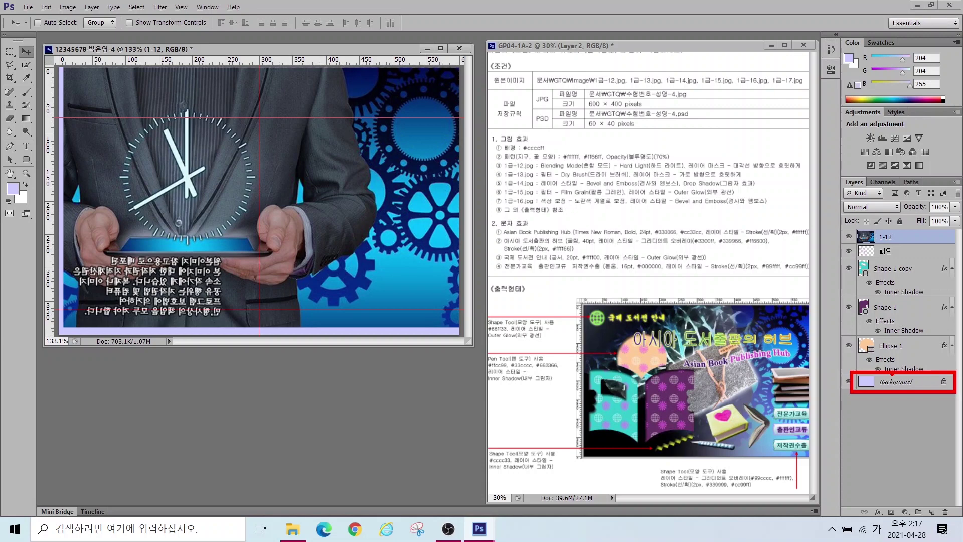
pyautogui.press('Escape')
pyautogui.moveTo(894, 236); pyautogui.dragTo(900, 377)
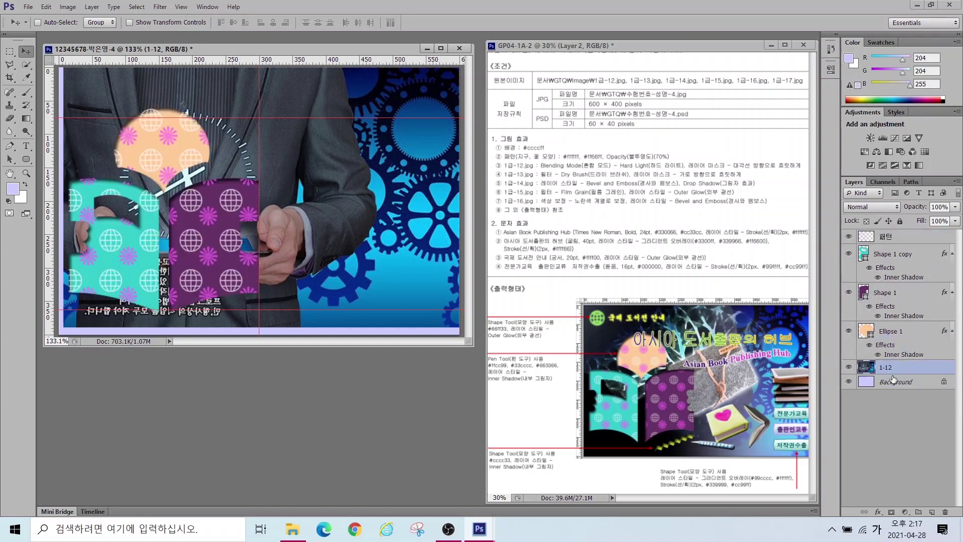
pyautogui.click(901, 388)
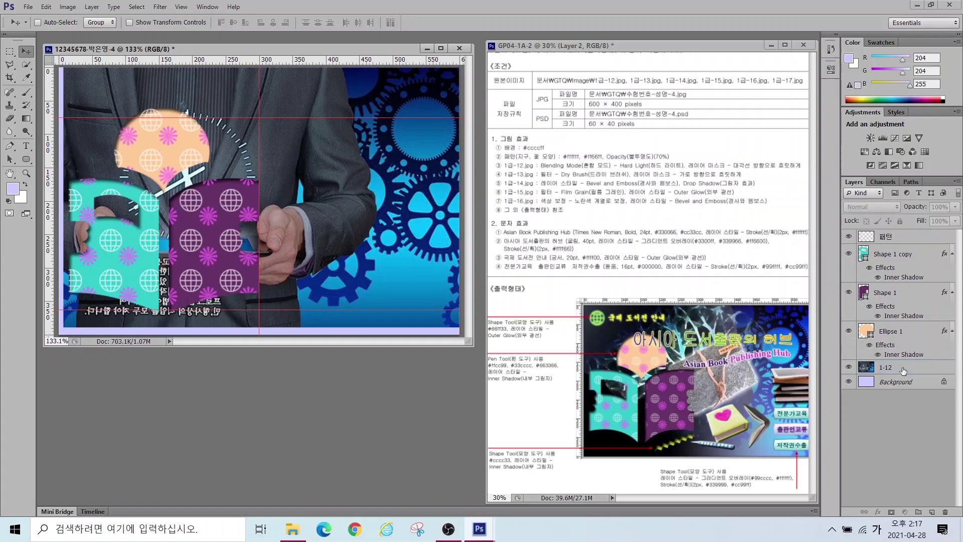
pyautogui.click(888, 367)
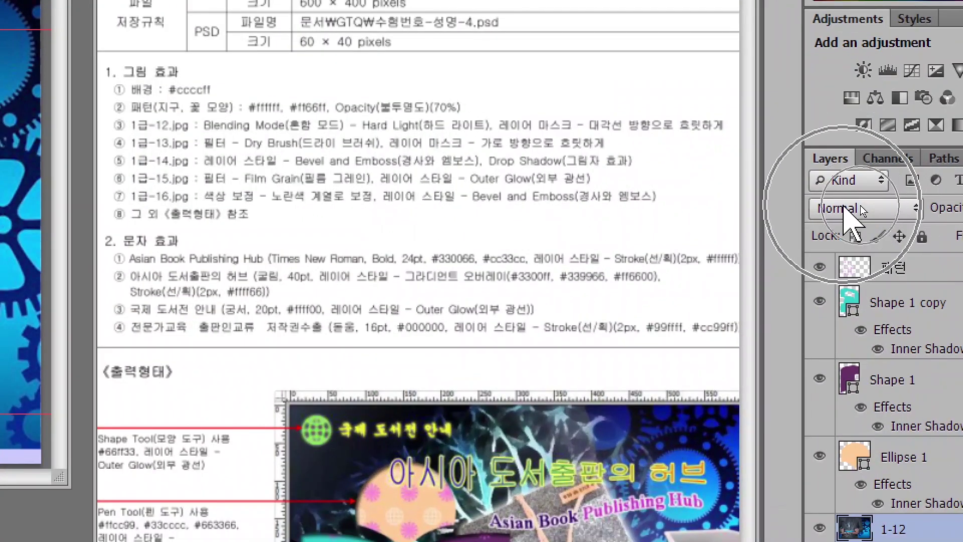
# Step: Set layer 1-12 to Hard Light blending and add a white layer mask
pyautogui.click(860, 206)
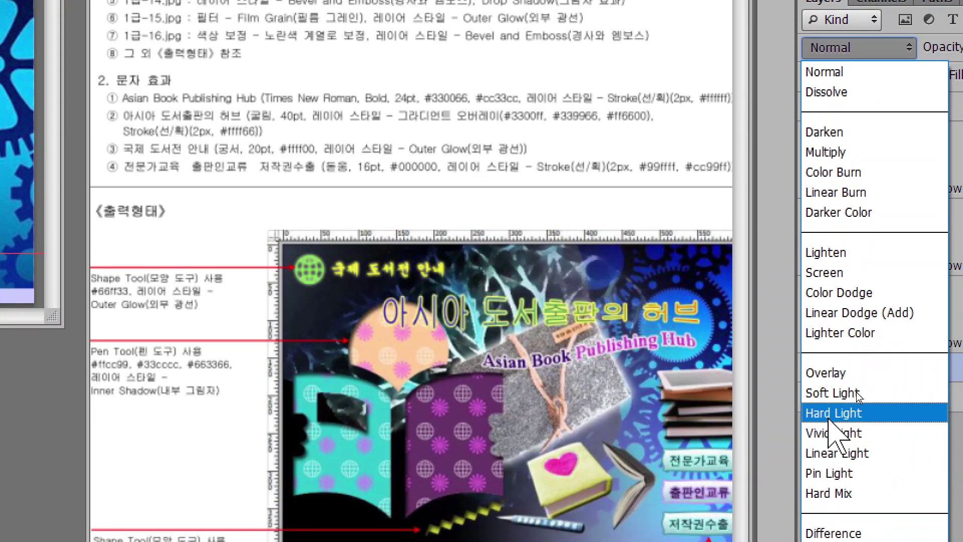
pyautogui.click(830, 416)
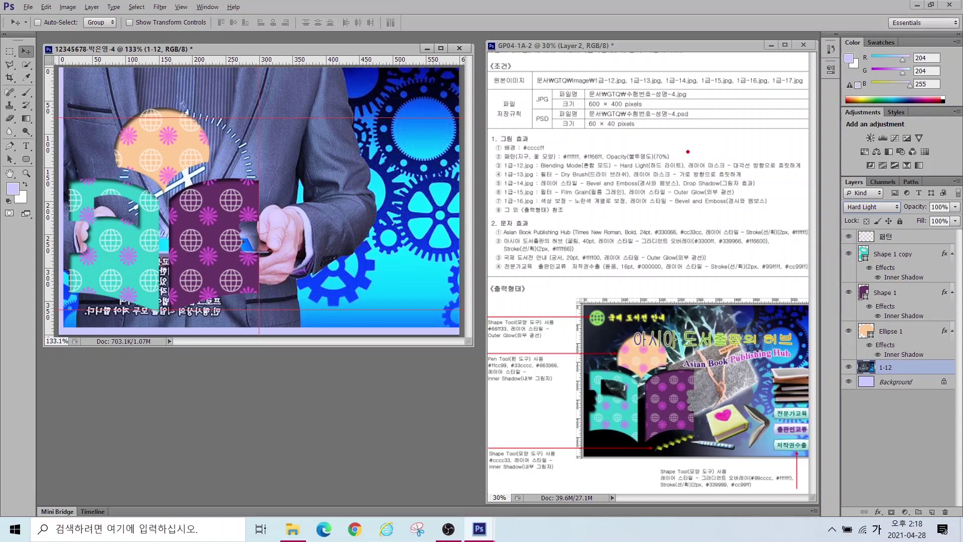
pyautogui.moveTo(688, 151); pyautogui.dragTo(798, 181)
pyautogui.moveTo(343, 162)
pyautogui.mouseDown()
pyautogui.moveTo(307, 199)
pyautogui.moveTo(129, 62)
pyautogui.moveTo(331, 177)
pyautogui.mouseUp()
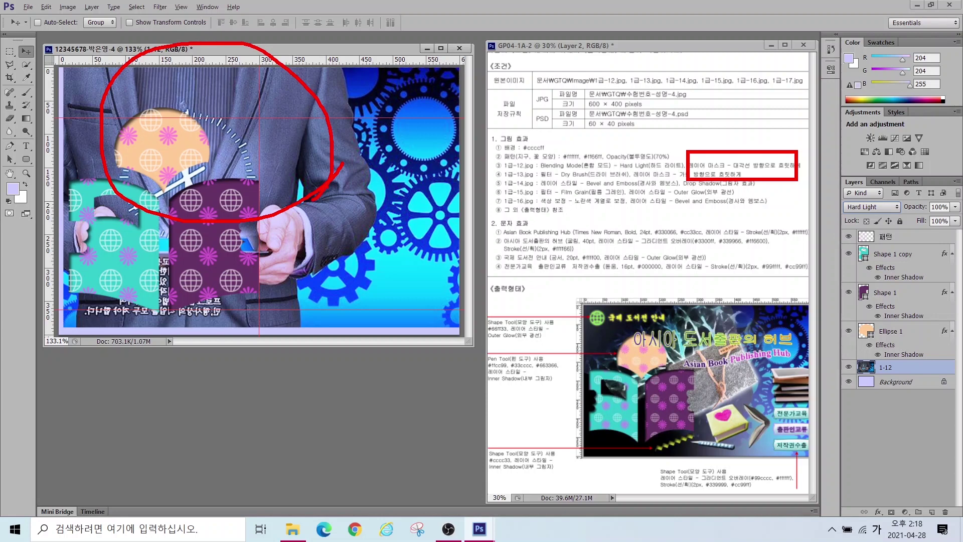
pyautogui.press('Escape')
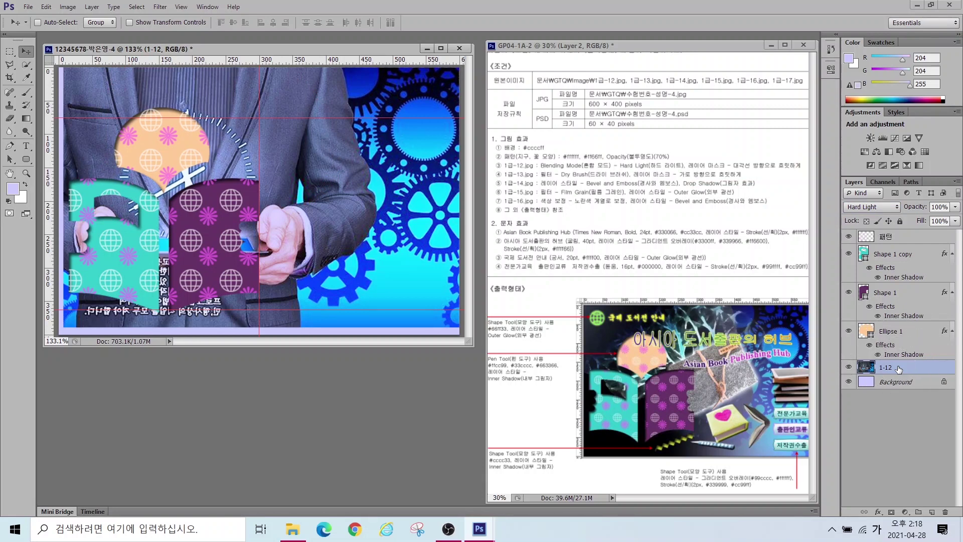
pyautogui.click(891, 512)
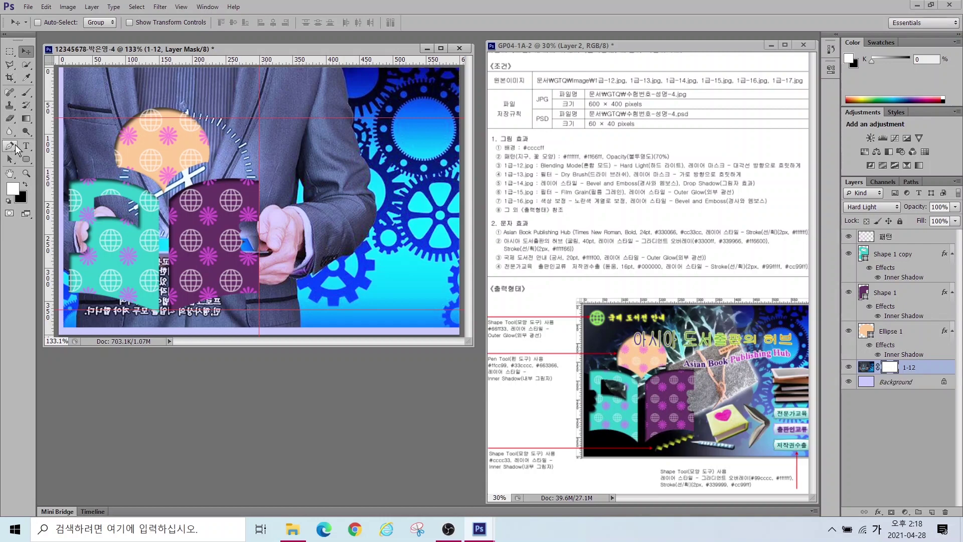
# Step: Drag a gradient on the 1-12 mask from upper right to lower left, fading the photo leftward
pyautogui.click(24, 123)
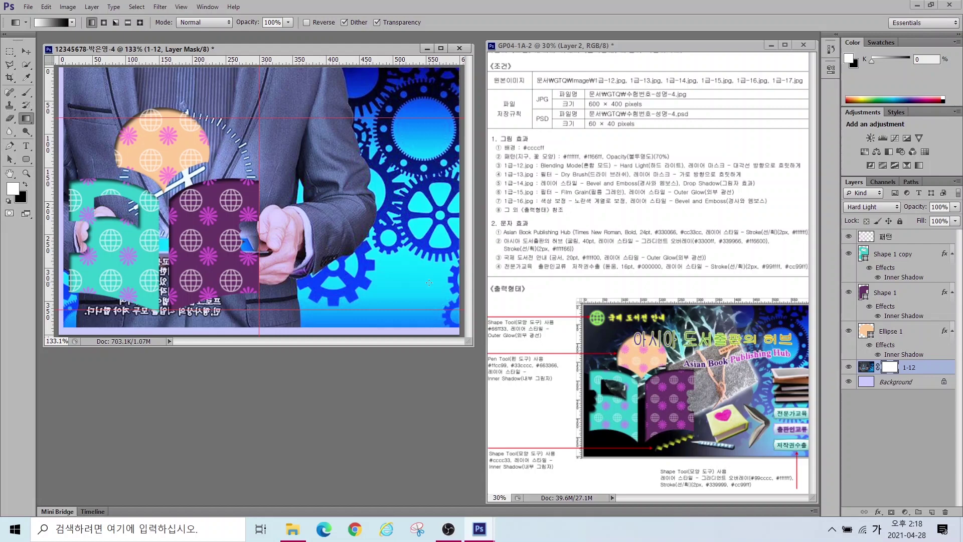
pyautogui.moveTo(912, 375)
pyautogui.mouseDown()
pyautogui.moveTo(871, 386)
pyautogui.moveTo(868, 374)
pyautogui.moveTo(890, 350)
pyautogui.moveTo(910, 370)
pyautogui.mouseUp()
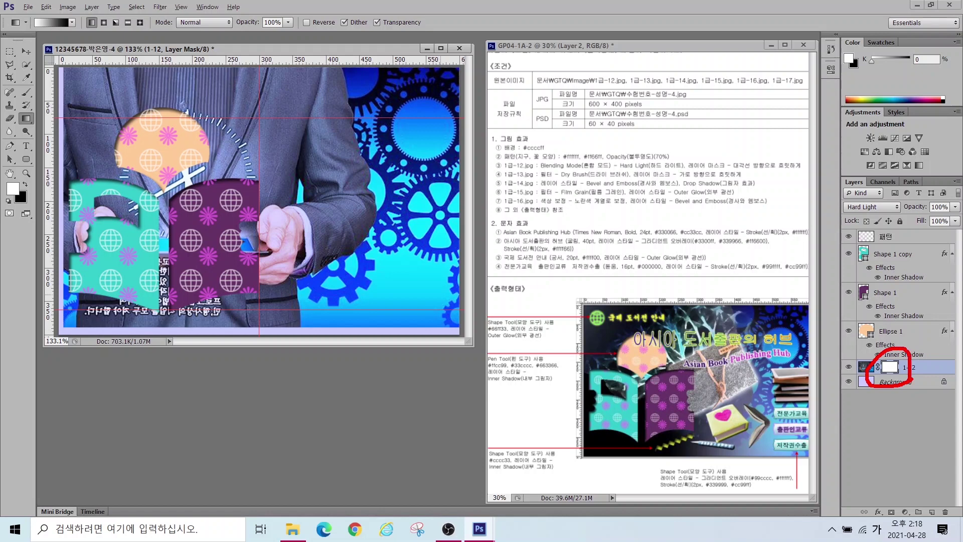
pyautogui.moveTo(36, 133)
pyautogui.mouseDown()
pyautogui.moveTo(6, 110)
pyautogui.moveTo(33, 104)
pyautogui.moveTo(48, 126)
pyautogui.mouseUp()
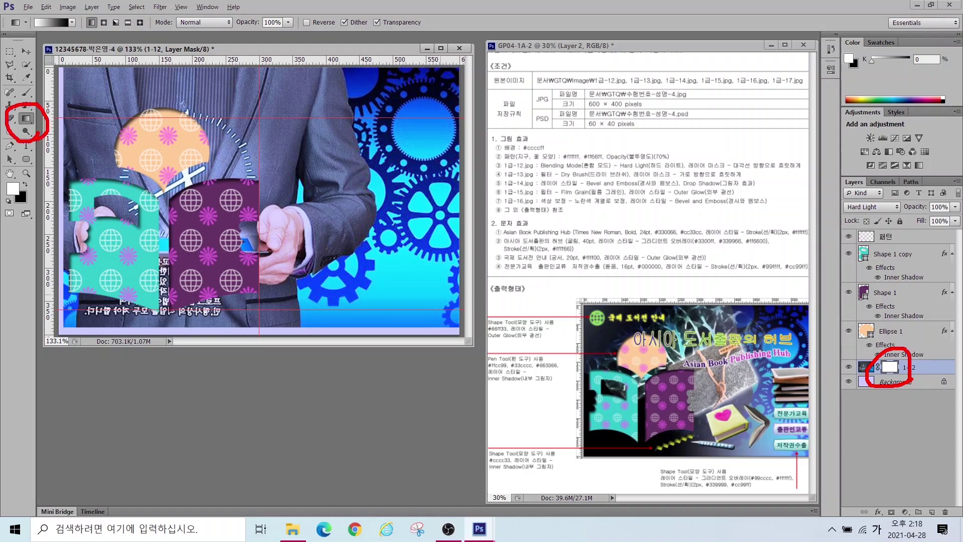
pyautogui.moveTo(23, 13); pyautogui.dragTo(83, 43)
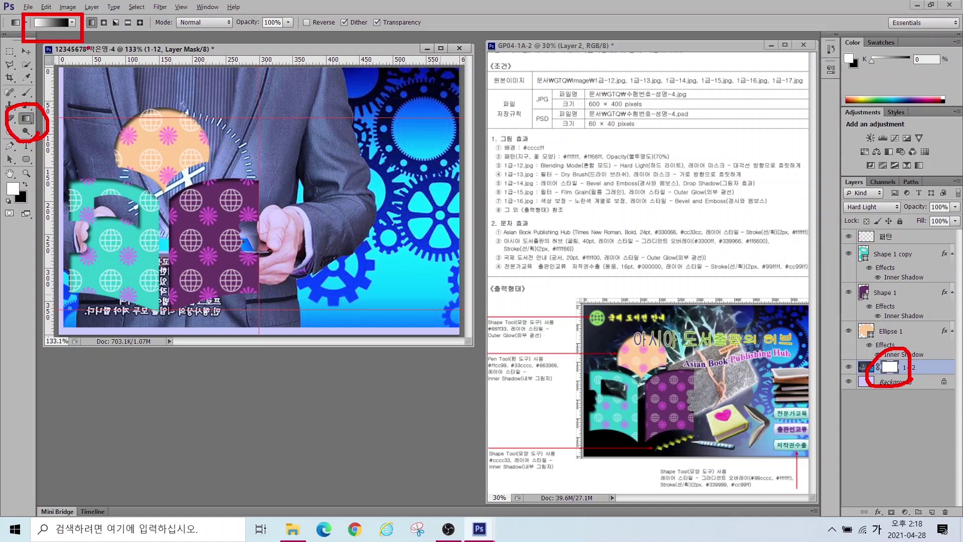
pyautogui.press('Escape')
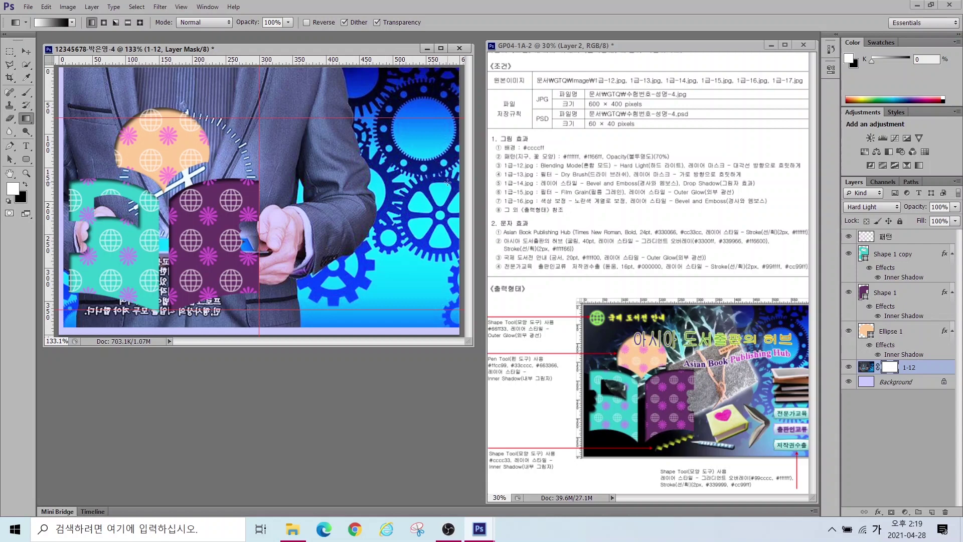
pyautogui.moveTo(461, 183)
pyautogui.mouseDown()
pyautogui.moveTo(374, 133)
pyautogui.moveTo(405, 73)
pyautogui.moveTo(463, 92)
pyautogui.moveTo(459, 186)
pyautogui.mouseUp()
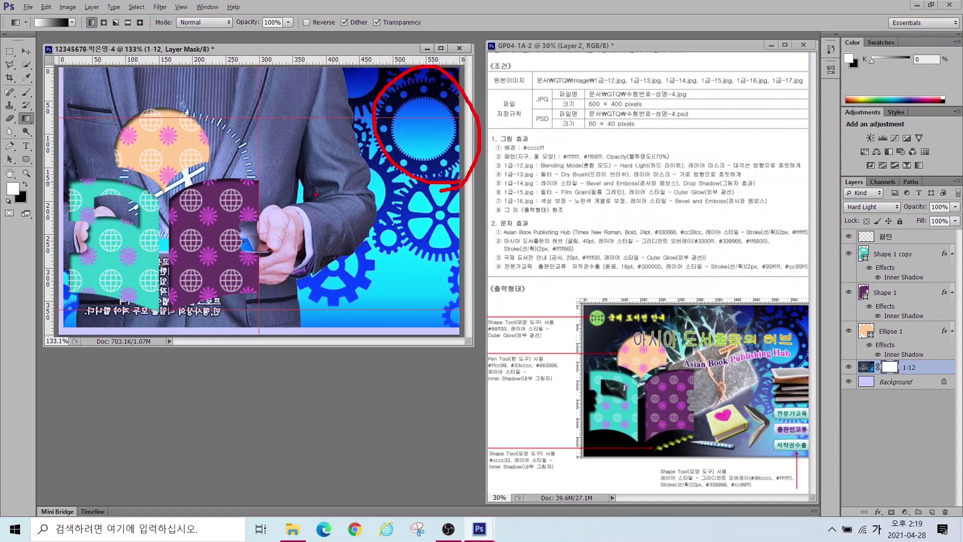
pyautogui.moveTo(313, 186); pyautogui.dragTo(211, 286)
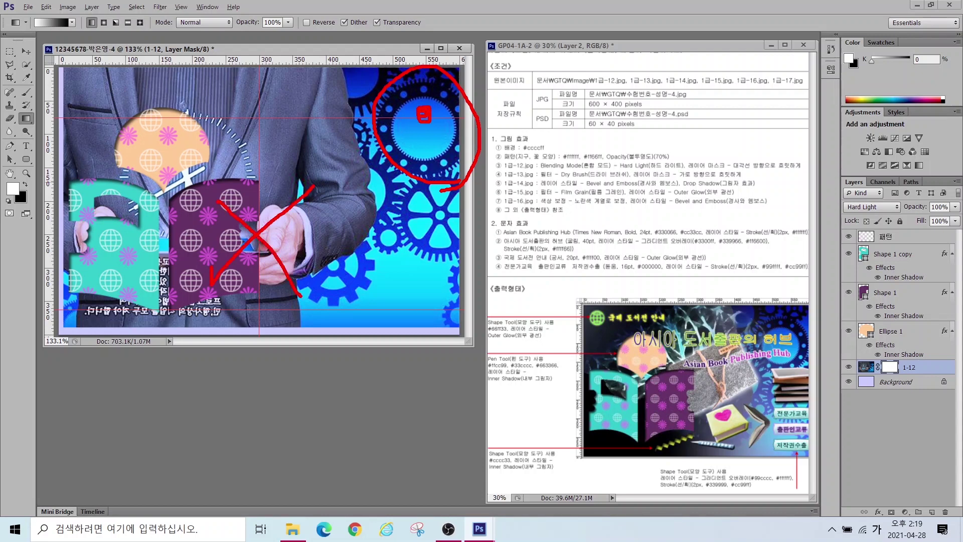
pyautogui.moveTo(419, 117)
pyautogui.mouseDown()
pyautogui.moveTo(301, 201)
pyautogui.moveTo(254, 248)
pyautogui.moveTo(340, 218)
pyautogui.mouseUp()
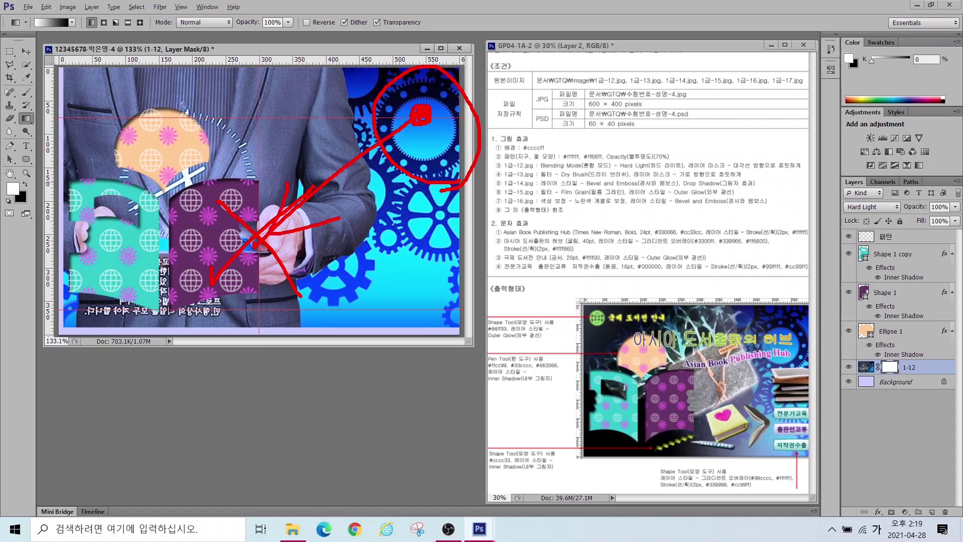
pyautogui.press('Escape')
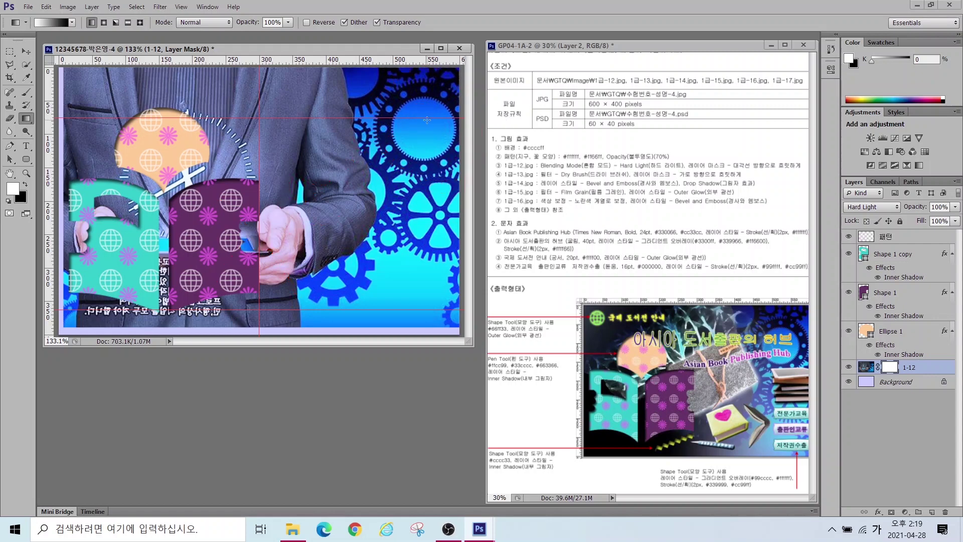
pyautogui.moveTo(366, 161); pyautogui.dragTo(241, 261)
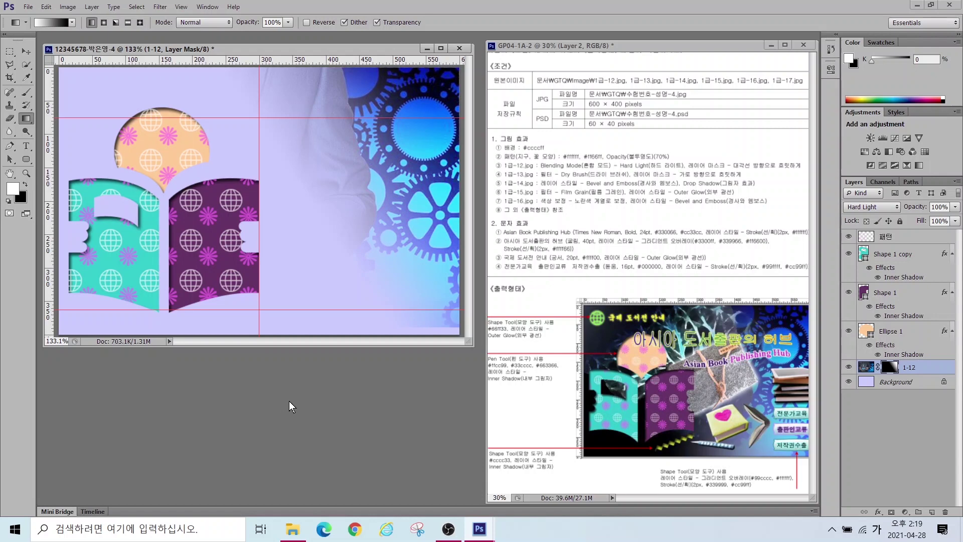
pyautogui.hotkey('ctrl', 'o')
# Step: Open 1급-13.jpg and resize it to 600 px wide
pyautogui.click(142, 324)
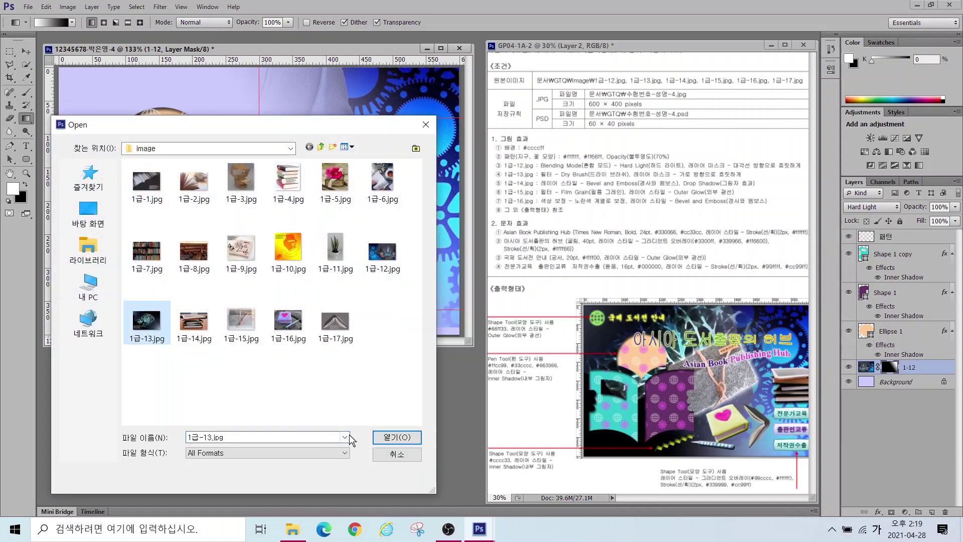
pyautogui.click(396, 438)
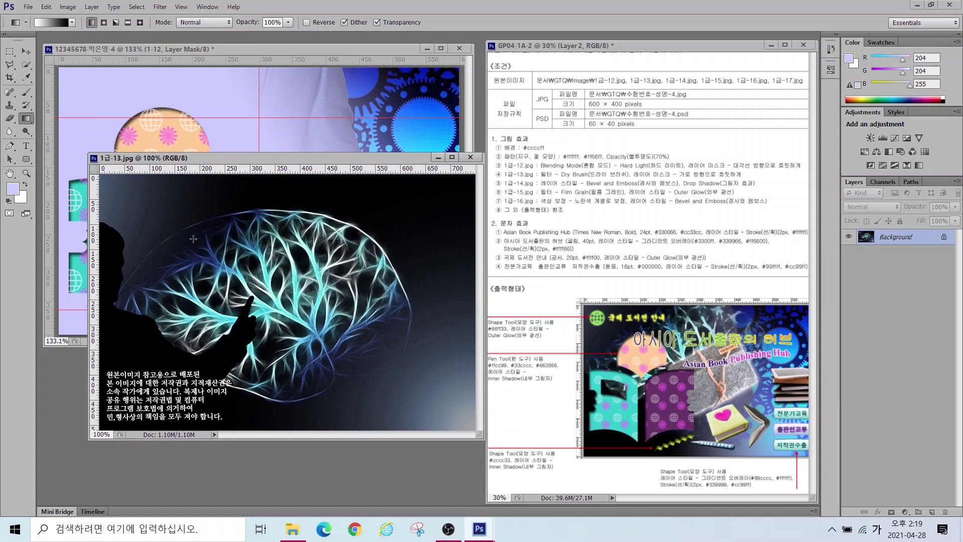
pyautogui.click(69, 7)
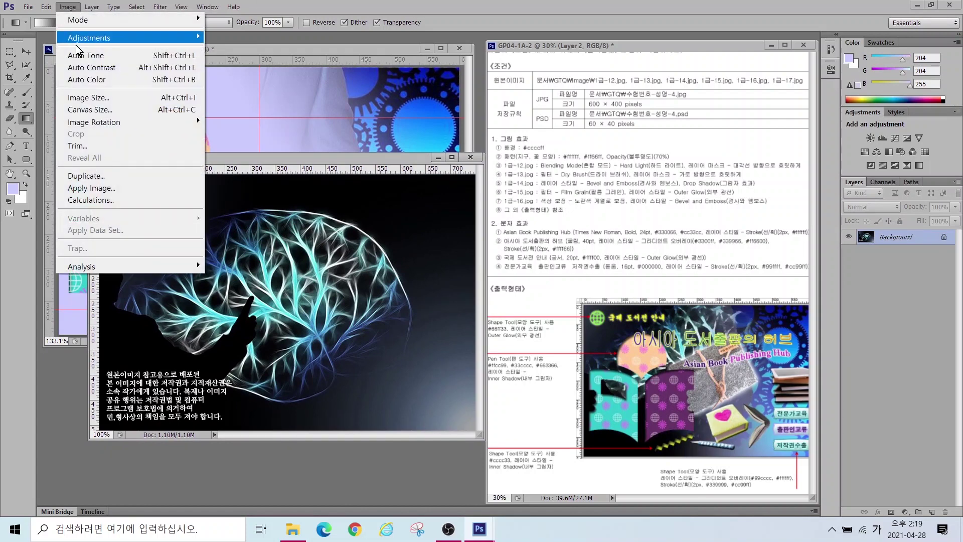
pyautogui.click(90, 98)
pyautogui.write('600')
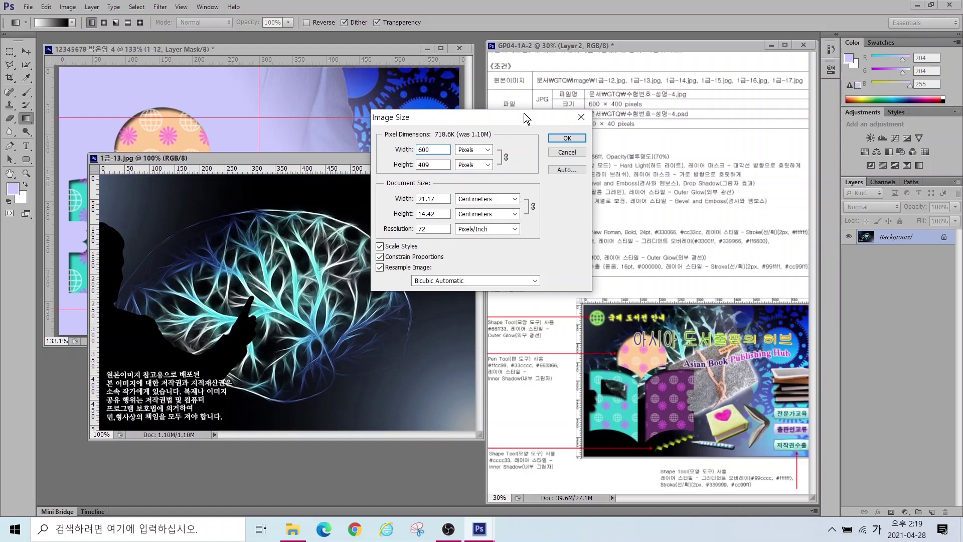
pyautogui.click(567, 138)
# Step: Drag 1급-13 into the composite, close the source without saving, and rename the layer 1-13
pyautogui.click(25, 51)
pyautogui.moveTo(258, 279); pyautogui.dragTo(326, 140)
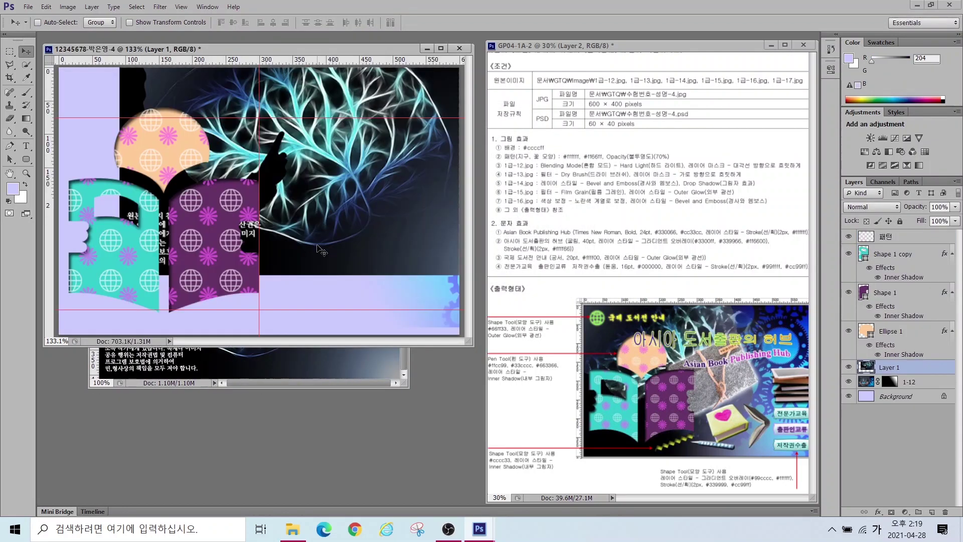
pyautogui.click(299, 363)
pyautogui.hotkey('ctrl', 'w')
pyautogui.click(483, 200)
pyautogui.doubleClick(890, 367)
pyautogui.write('1-13')
pyautogui.press('Return')
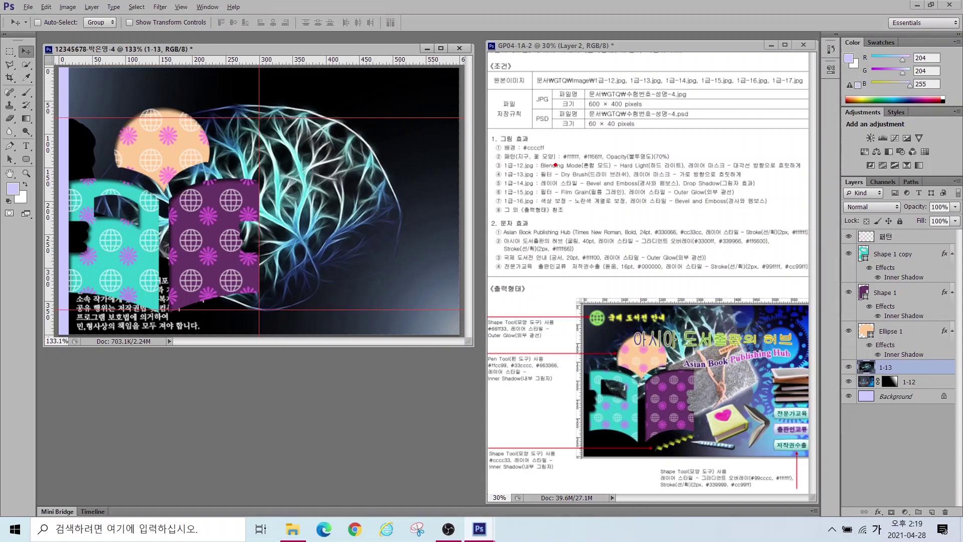
# Step: Apply the Artistic > Dry Brush filter to layer 1-13 and shift it slightly right and down
pyautogui.moveTo(547, 165)
pyautogui.mouseDown()
pyautogui.moveTo(642, 181)
pyautogui.moveTo(765, 183)
pyautogui.mouseUp()
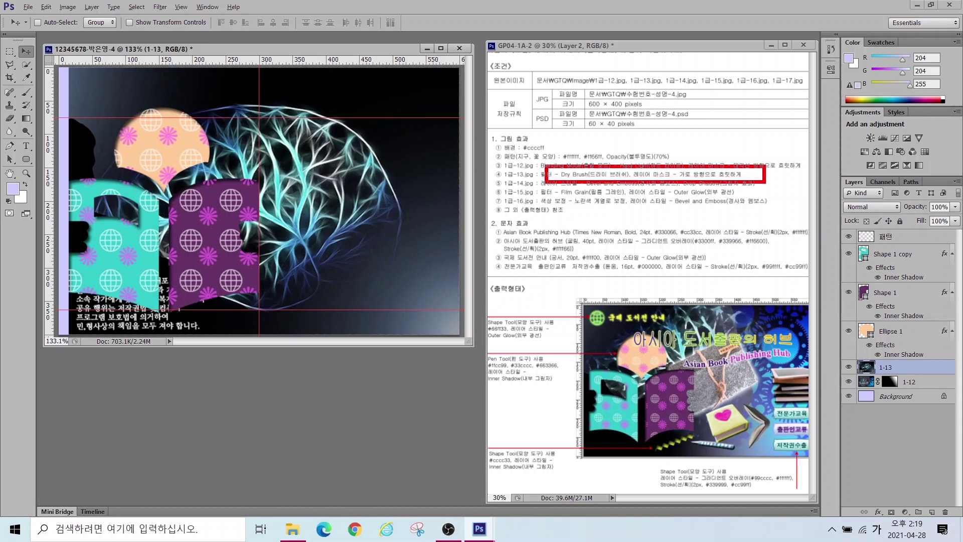
pyautogui.press('Escape')
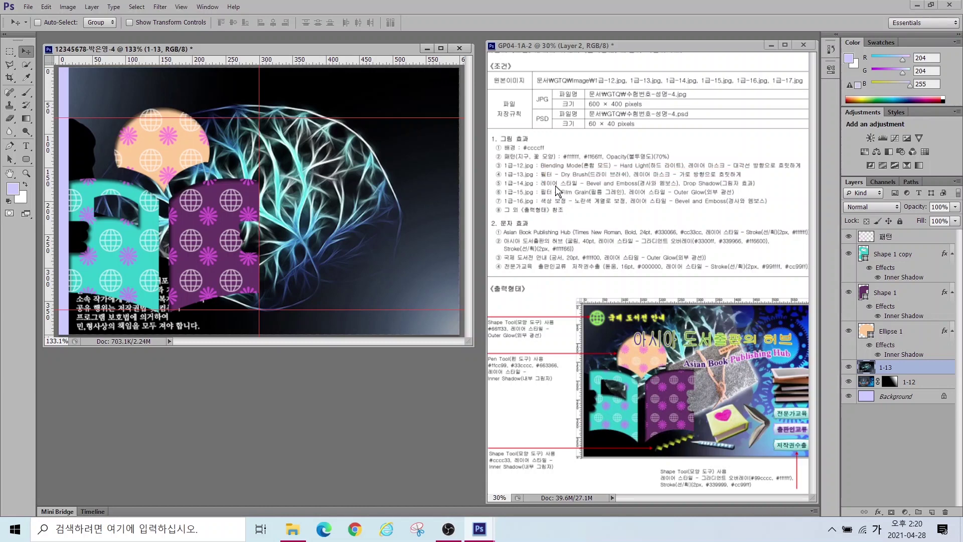
pyautogui.click(160, 7)
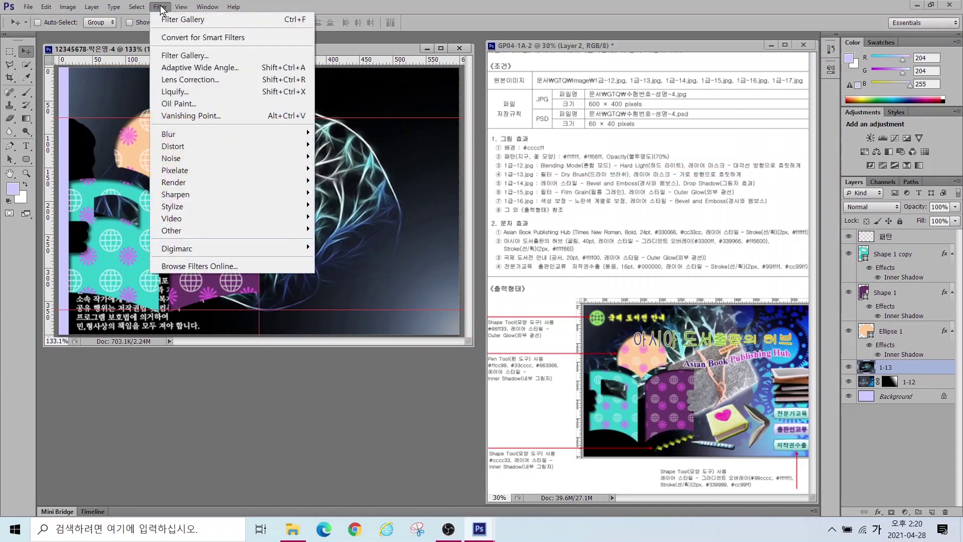
pyautogui.click(173, 55)
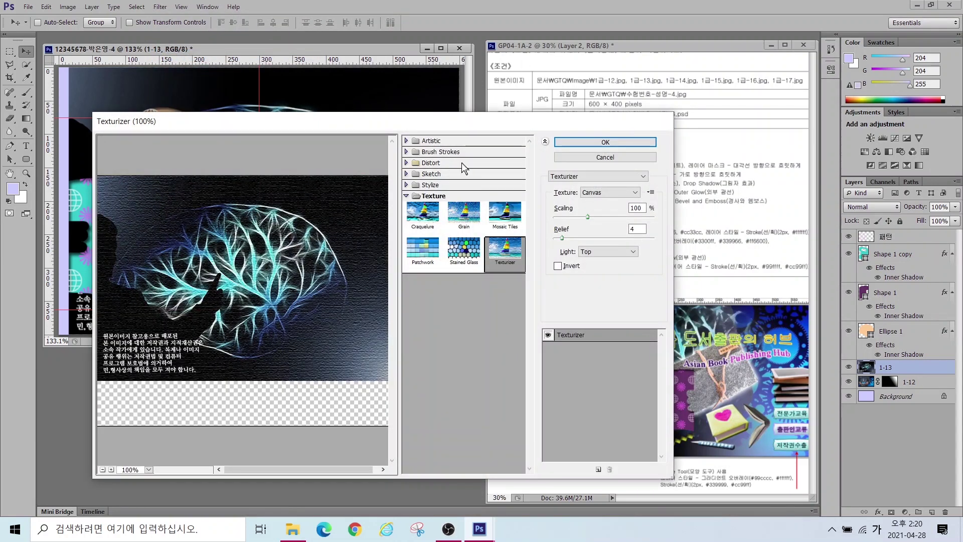
pyautogui.click(429, 141)
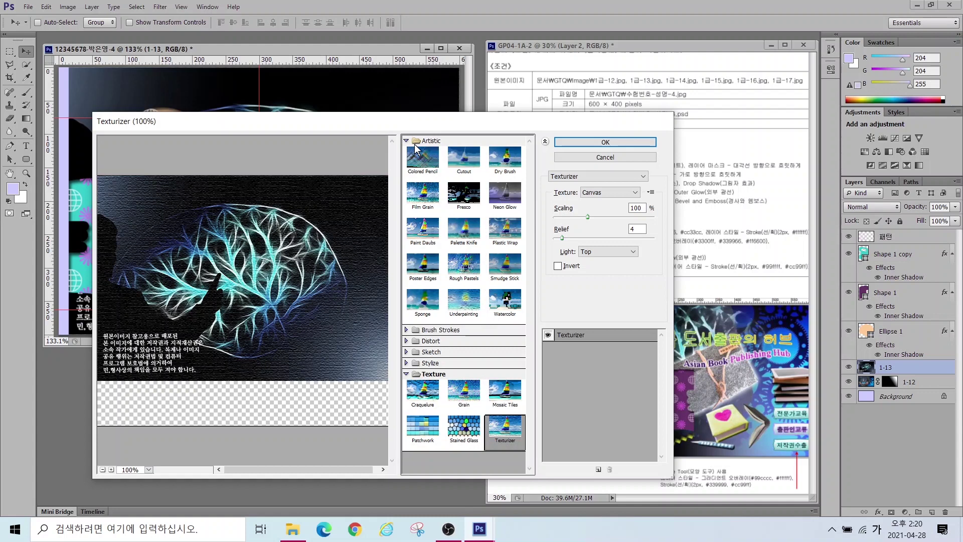
pyautogui.click(505, 158)
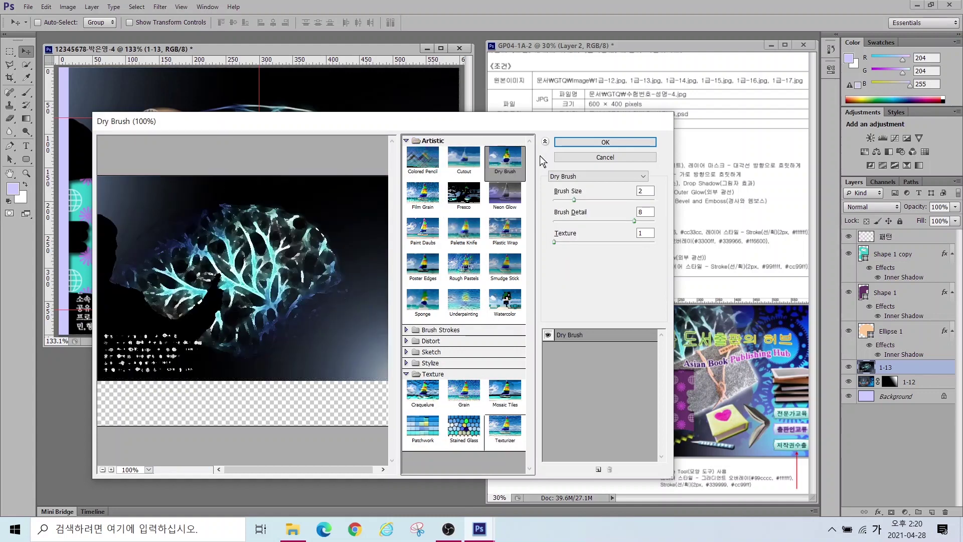
pyautogui.click(598, 144)
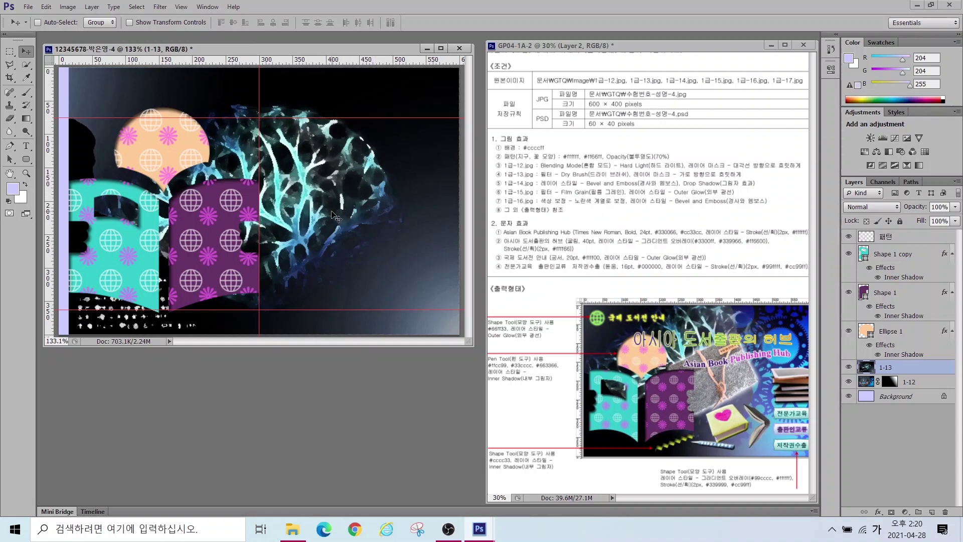
pyautogui.moveTo(339, 216); pyautogui.dragTo(436, 207)
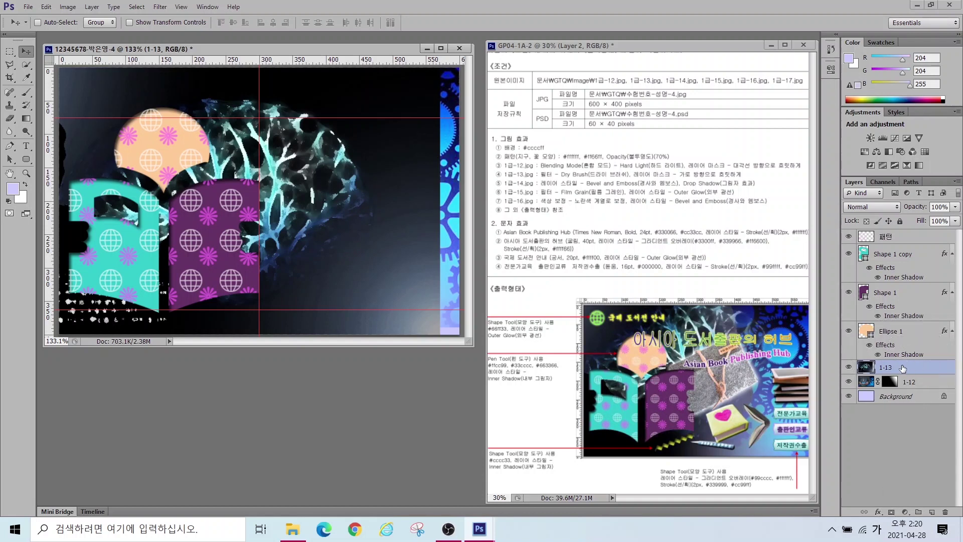
# Step: Add a white layer mask to 1-13 and target it with the Gradient tool
pyautogui.click(891, 512)
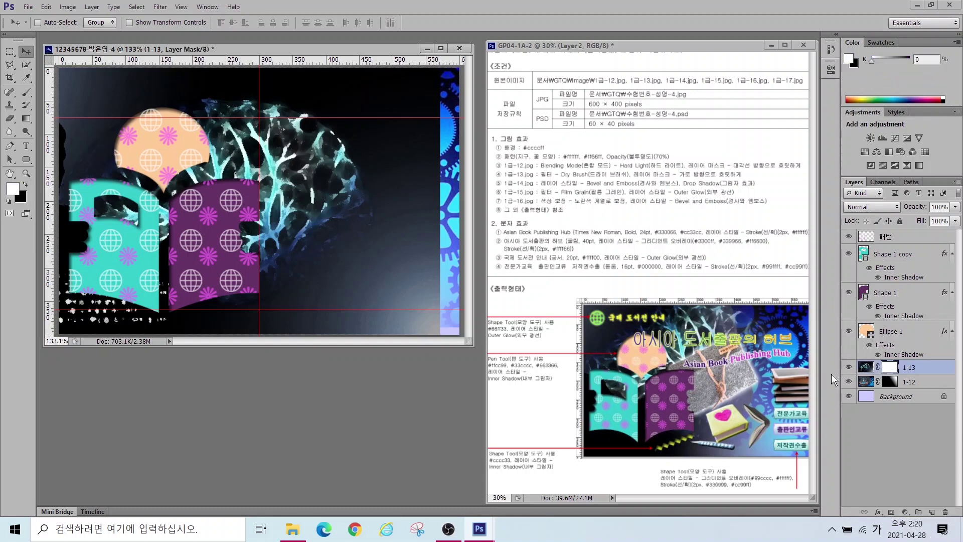
pyautogui.click(26, 118)
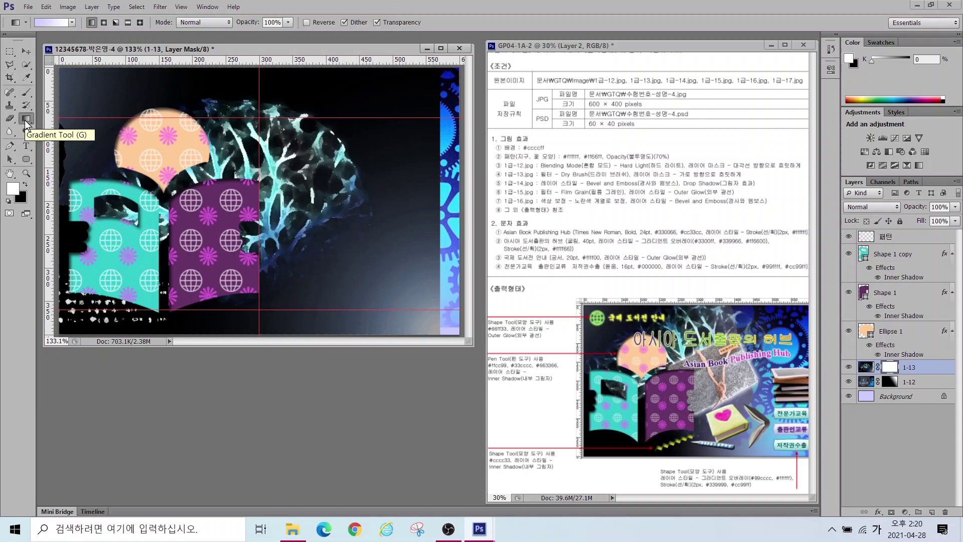
pyautogui.click(907, 425)
pyautogui.click(894, 366)
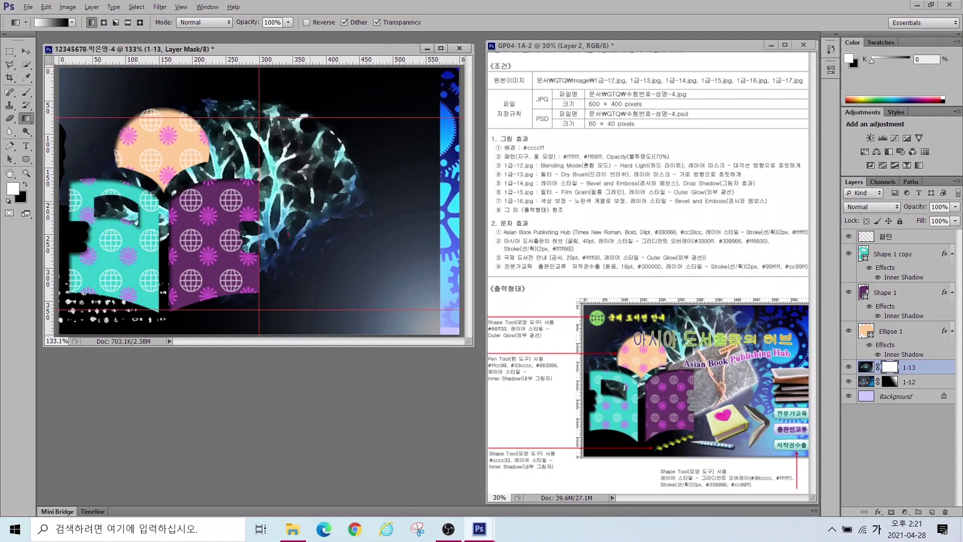
# Step: Draw a horizontal gradient on the 1-13 mask fading it rightward, then open 1급-14.jpg
pyautogui.moveTo(300, 230)
pyautogui.mouseDown()
pyautogui.moveTo(282, 237)
pyautogui.moveTo(191, 197)
pyautogui.moveTo(228, 126)
pyautogui.moveTo(315, 154)
pyautogui.moveTo(280, 219)
pyautogui.mouseUp()
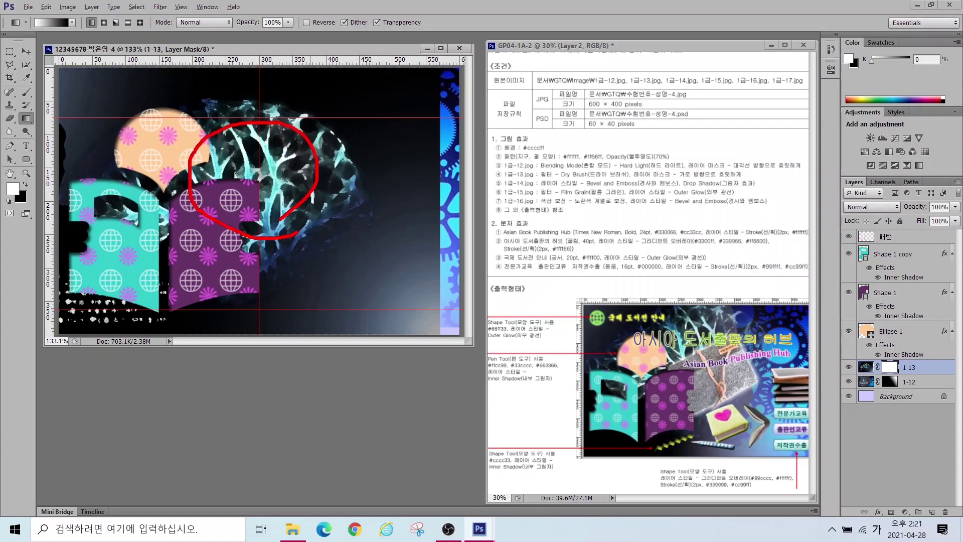
pyautogui.moveTo(438, 100)
pyautogui.mouseDown()
pyautogui.moveTo(421, 136)
pyautogui.moveTo(430, 227)
pyautogui.mouseUp()
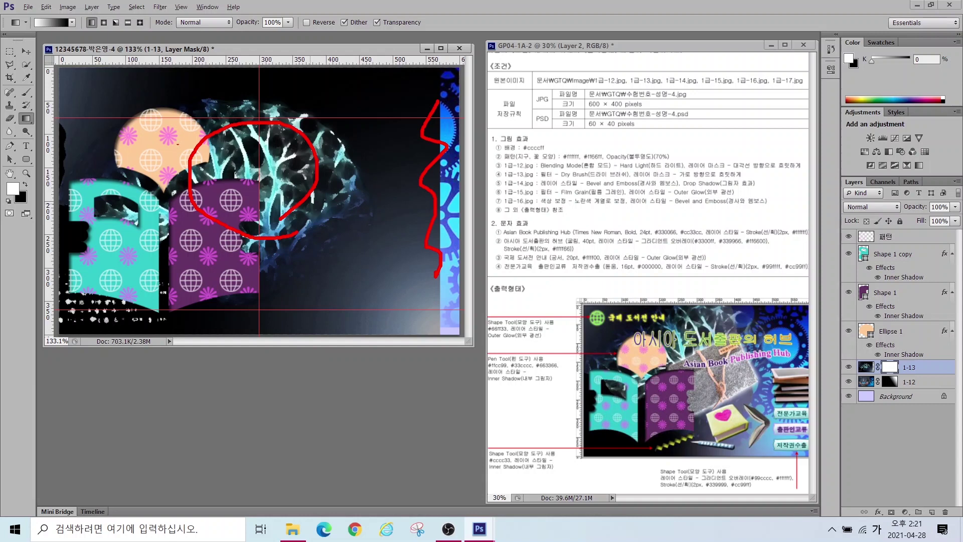
pyautogui.moveTo(229, 160); pyautogui.dragTo(244, 161)
pyautogui.moveTo(261, 171)
pyautogui.mouseDown()
pyautogui.moveTo(421, 173)
pyautogui.moveTo(387, 152)
pyautogui.moveTo(402, 162)
pyautogui.moveTo(374, 206)
pyautogui.mouseUp()
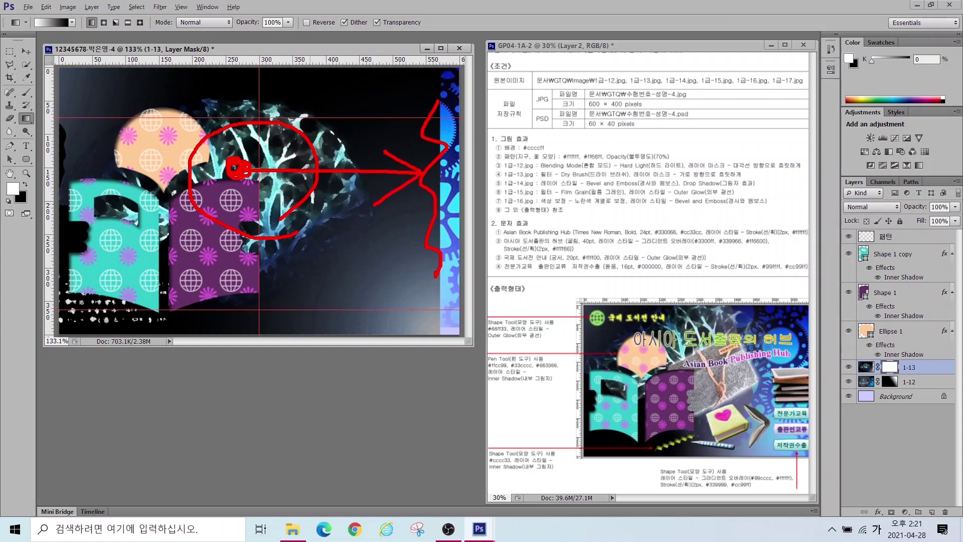
pyautogui.moveTo(281, 173); pyautogui.dragTo(417, 176)
pyautogui.moveTo(365, 129)
pyautogui.mouseDown()
pyautogui.moveTo(427, 169)
pyautogui.moveTo(377, 212)
pyautogui.mouseUp()
pyautogui.press('Escape')
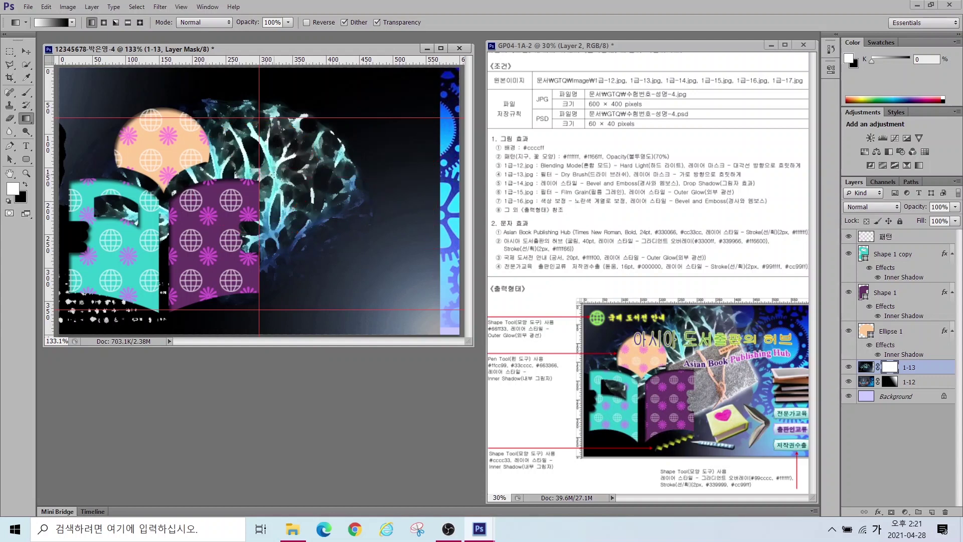
pyautogui.moveTo(348, 162); pyautogui.dragTo(428, 159)
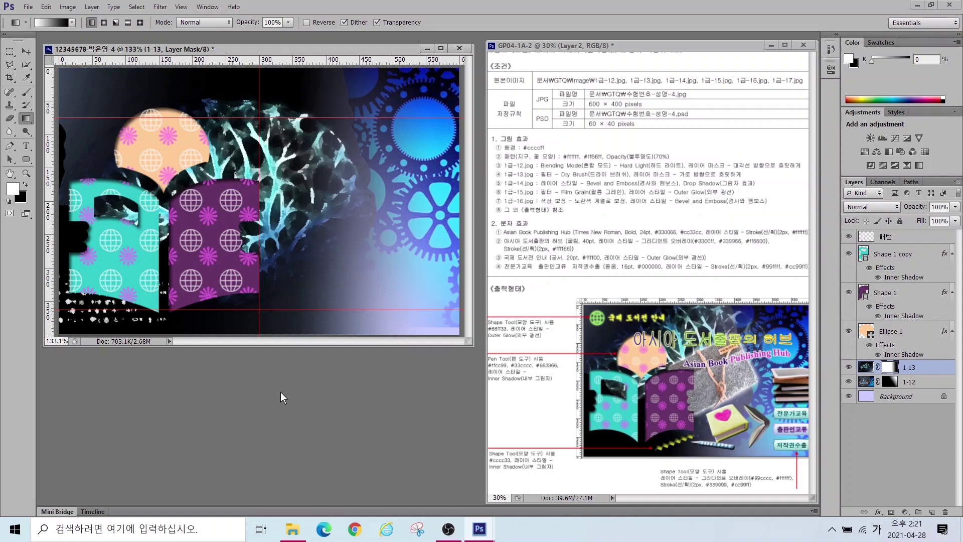
pyautogui.hotkey('ctrl', 'o')
pyautogui.doubleClick(204, 319)
# Step: Quick-select the tablet and stacked books and copy them into the composite
pyautogui.moveTo(210, 61); pyautogui.dragTo(371, 156)
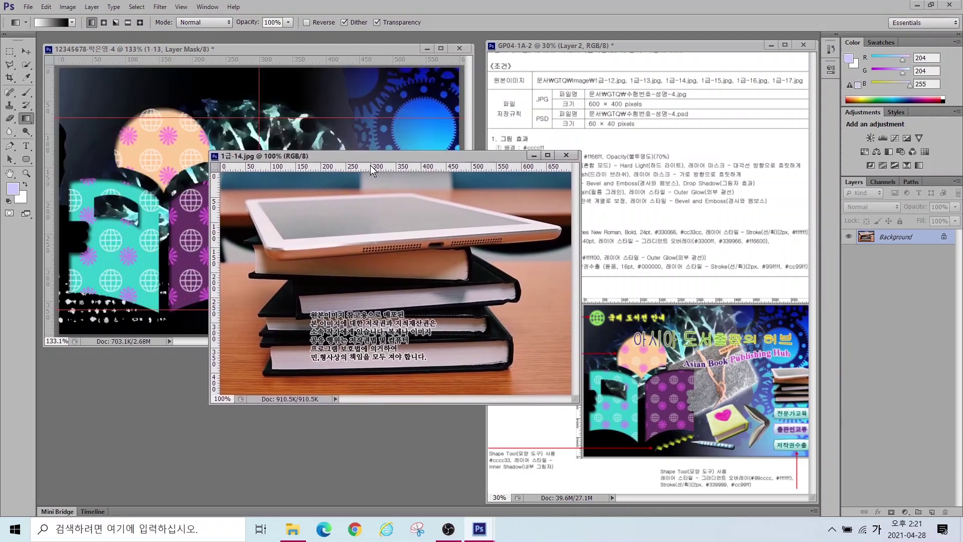
pyautogui.click(26, 67)
pyautogui.press(']')
pyautogui.press(']')
pyautogui.press(']')
pyautogui.press(']')
pyautogui.press(']')
pyautogui.press(']')
pyautogui.press(']')
pyautogui.press(']')
pyautogui.press(']')
pyautogui.moveTo(308, 224)
pyautogui.mouseDown()
pyautogui.moveTo(376, 273)
pyautogui.moveTo(418, 344)
pyautogui.moveTo(418, 334)
pyautogui.moveTo(284, 364)
pyautogui.mouseUp()
pyautogui.click(26, 51)
pyautogui.moveTo(250, 200); pyautogui.dragTo(403, 170)
pyautogui.hotkey('ctrl', 't')
pyautogui.press('Return')
# Step: Name the books layer 1-14 and give it Bevel & Emboss and Drop Shadow
pyautogui.click(499, 236)
pyautogui.click(451, 200)
pyautogui.doubleClick(885, 368)
pyautogui.write('1-14')
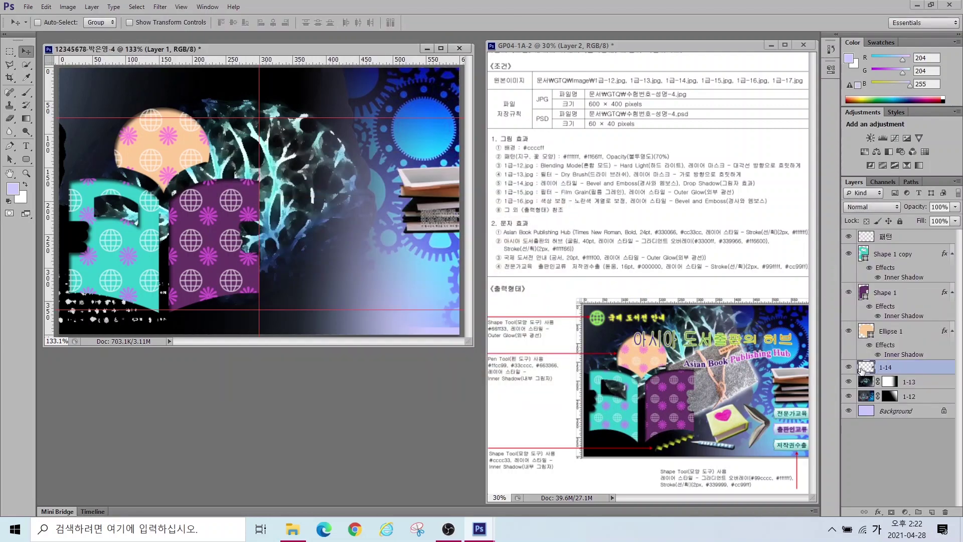
pyautogui.press('Return')
pyautogui.click(878, 511)
pyautogui.click(875, 395)
pyautogui.click(328, 371)
pyautogui.press('Return')
# Step: Open the felt pouch photo, lasso-select the pouch and copy it into the composite
pyautogui.hotkey('ctrl', 'o')
pyautogui.doubleClick(245, 326)
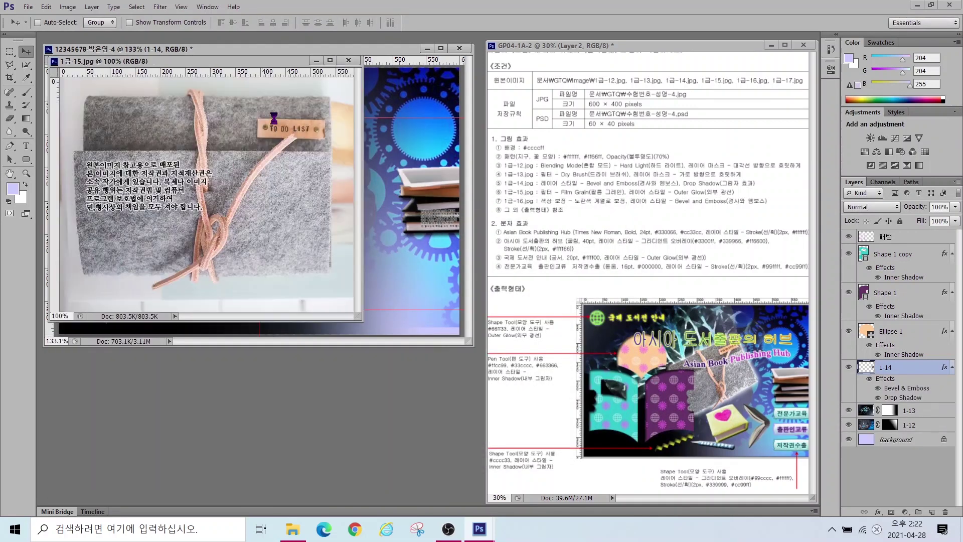
pyautogui.click(18, 67)
pyautogui.click(70, 73)
pyautogui.click(85, 95)
pyautogui.click(330, 94)
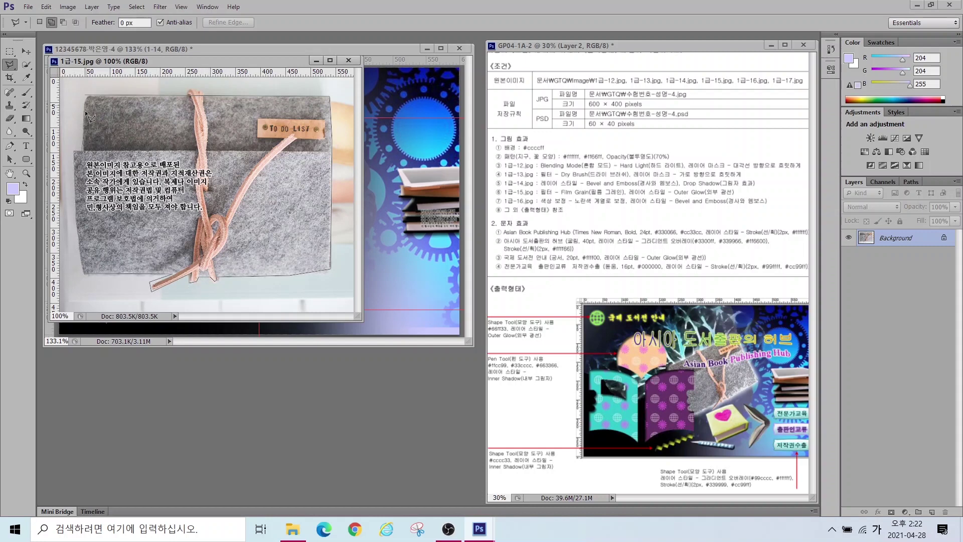
pyautogui.click(85, 95)
pyautogui.moveTo(152, 60); pyautogui.dragTo(175, 241)
pyautogui.press('v')
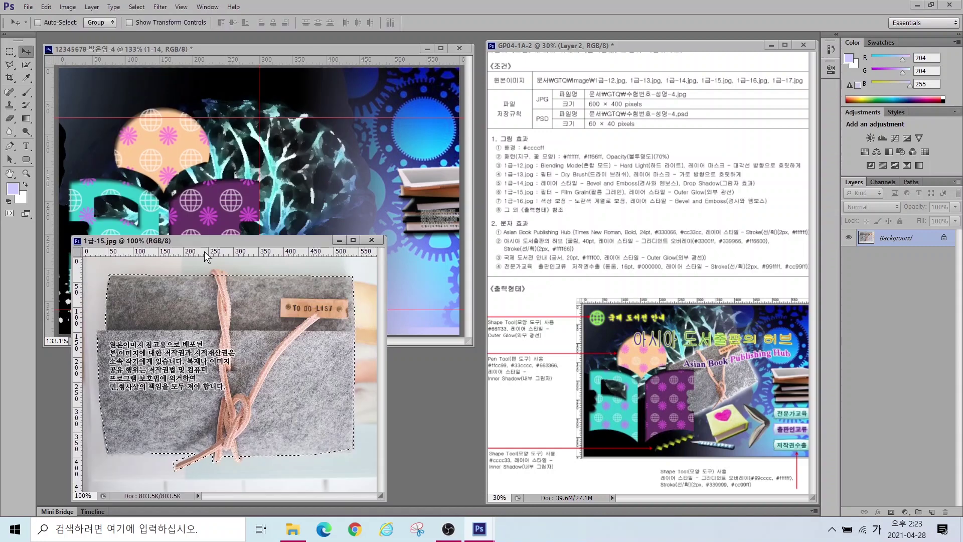
pyautogui.moveTo(223, 356); pyautogui.dragTo(251, 151)
# Step: Scale the felt pouch to about 43% and tilt it about 26° into place
pyautogui.hotkey('ctrl', 't')
pyautogui.moveTo(126, 138); pyautogui.dragTo(351, 211)
pyautogui.moveTo(386, 151); pyautogui.dragTo(301, 165)
pyautogui.moveTo(241, 217); pyautogui.dragTo(245, 211)
pyautogui.moveTo(273, 271); pyautogui.dragTo(261, 277)
pyautogui.moveTo(351, 221); pyautogui.dragTo(338, 203)
pyautogui.moveTo(391, 215); pyautogui.dragTo(381, 226)
pyautogui.moveTo(304, 209); pyautogui.dragTo(302, 218)
pyautogui.press('Return')
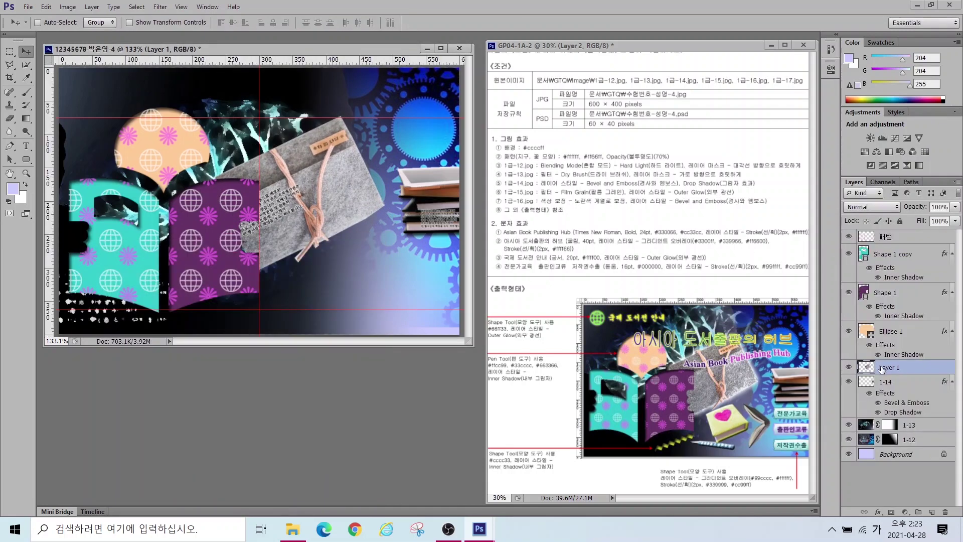
# Step: Rename the pouch layer 1-15
pyautogui.doubleClick(881, 365)
pyautogui.write('1-156')
pyautogui.press('BackSpace')
pyautogui.press('Return')
# Step: Apply a Filter Gallery filter to layer 1-15 and add an Outer Glow
pyautogui.click(160, 7)
pyautogui.click(173, 45)
pyautogui.click(612, 144)
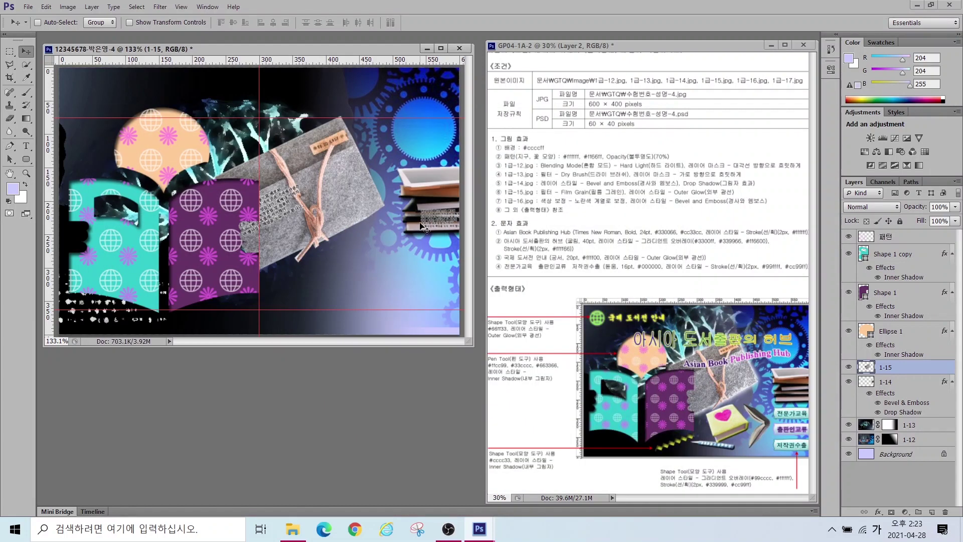
pyautogui.click(878, 512)
pyautogui.click(877, 485)
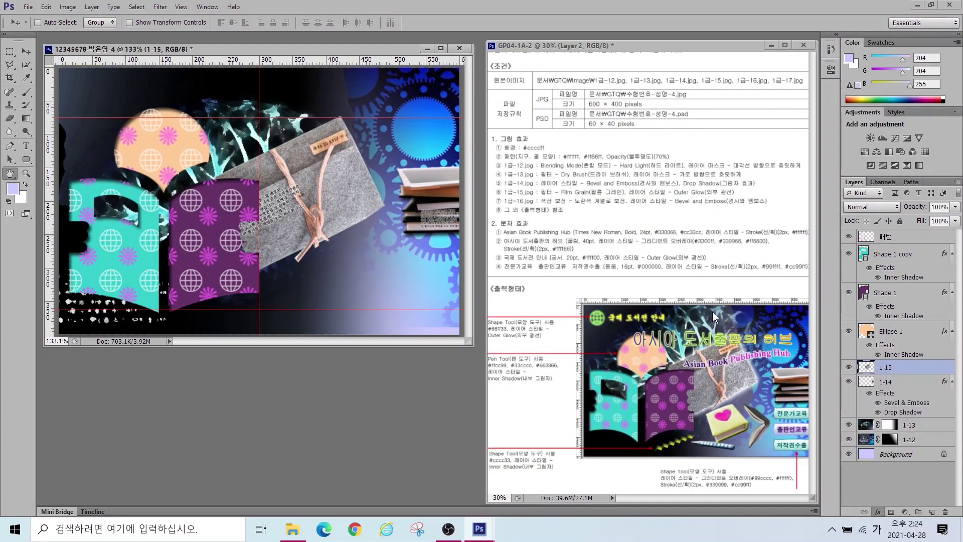
# Step: Confirm the Outer Glow, then bring the heart notebook and pen into the composite
pyautogui.click(608, 228)
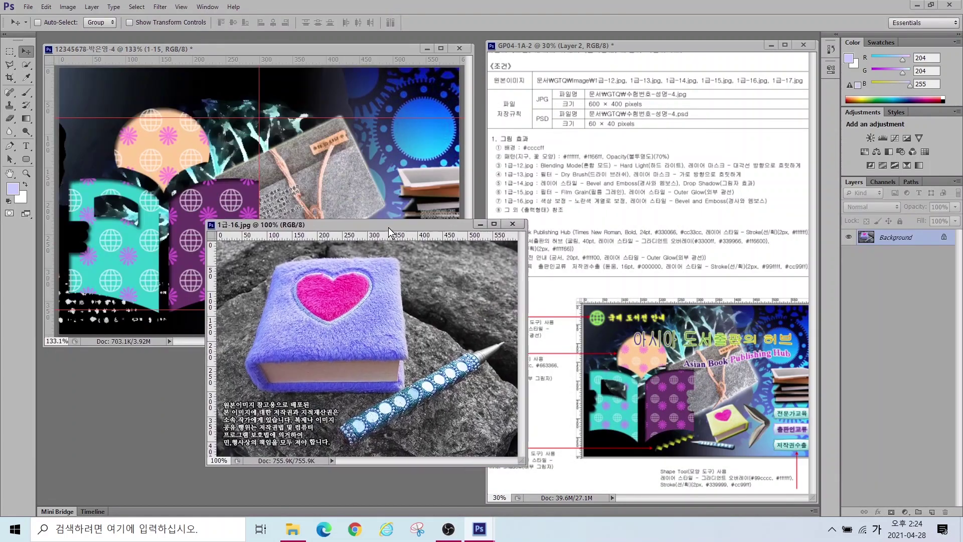
pyautogui.press('w')
pyautogui.moveTo(301, 311)
pyautogui.mouseDown()
pyautogui.moveTo(327, 356)
pyautogui.moveTo(371, 374)
pyautogui.moveTo(321, 374)
pyautogui.moveTo(286, 326)
pyautogui.moveTo(311, 372)
pyautogui.moveTo(364, 361)
pyautogui.mouseUp()
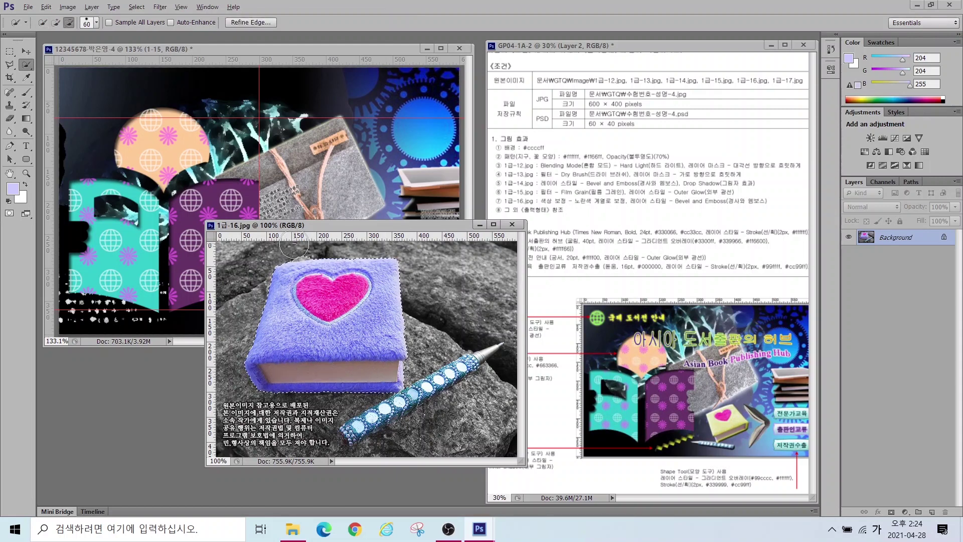
pyautogui.click(10, 64)
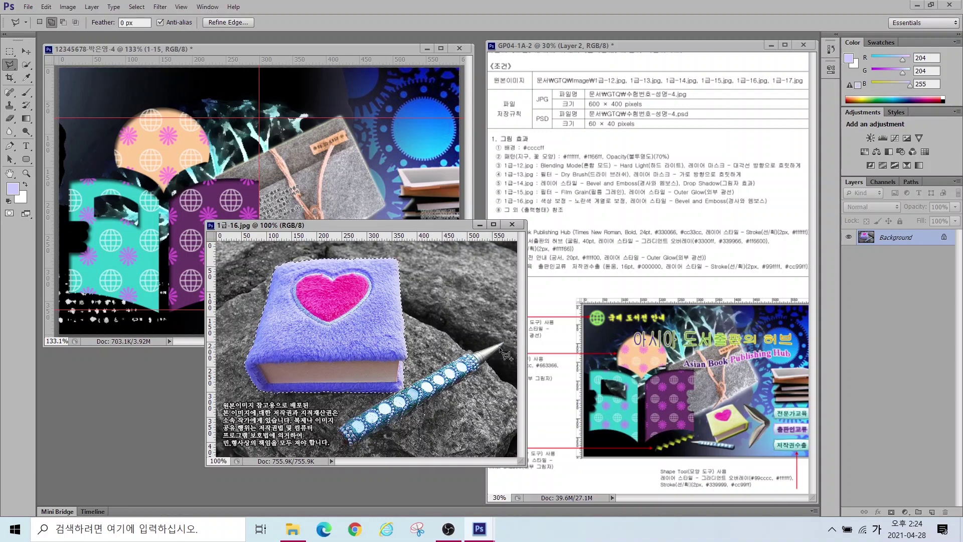
pyautogui.click(26, 51)
pyautogui.moveTo(292, 302); pyautogui.dragTo(167, 149)
pyautogui.moveTo(285, 181); pyautogui.dragTo(344, 242)
# Step: Shrink the notebook and pen to about a quarter, flip horizontally and tilt about 26°
pyautogui.hotkey('ctrl', 't')
pyautogui.moveTo(161, 149); pyautogui.dragTo(358, 290)
pyautogui.moveTo(409, 317); pyautogui.dragTo(308, 152)
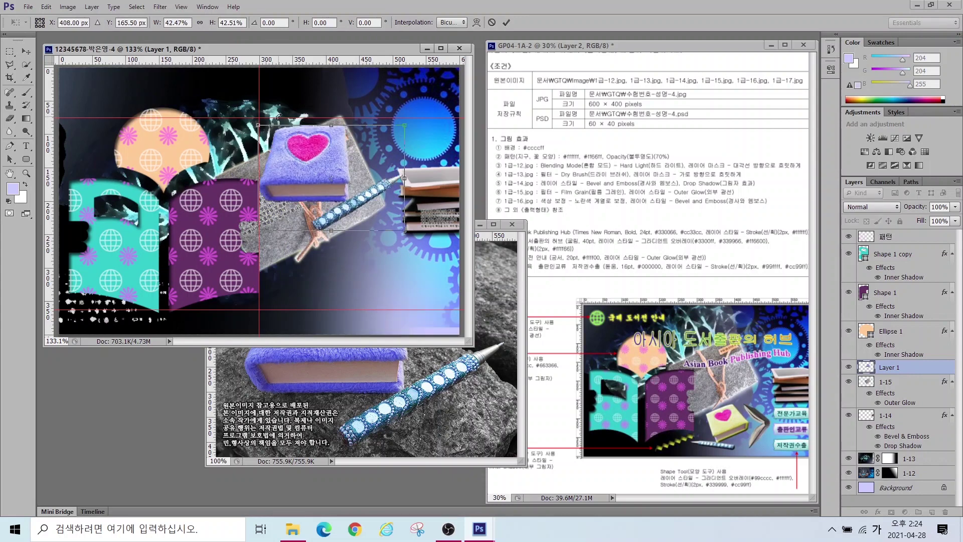
pyautogui.moveTo(256, 124); pyautogui.dragTo(312, 166)
pyautogui.moveTo(347, 198); pyautogui.dragTo(326, 279)
pyautogui.rightClick(326, 279)
pyautogui.click(352, 441)
pyautogui.moveTo(291, 245); pyautogui.dragTo(275, 234)
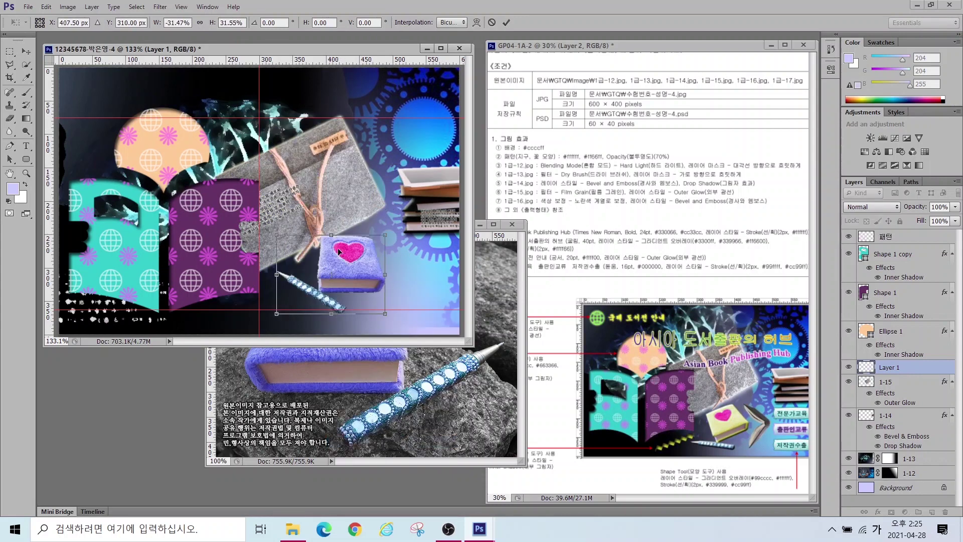
pyautogui.moveTo(397, 234); pyautogui.dragTo(320, 268)
pyautogui.moveTo(312, 297); pyautogui.dragTo(318, 283)
pyautogui.press('Return')
pyautogui.click(512, 224)
# Step: Name the notebook layer 1-16 and give it Bevel & Emboss
pyautogui.doubleClick(886, 367)
pyautogui.write('1-16')
pyautogui.press('Return')
pyautogui.click(878, 512)
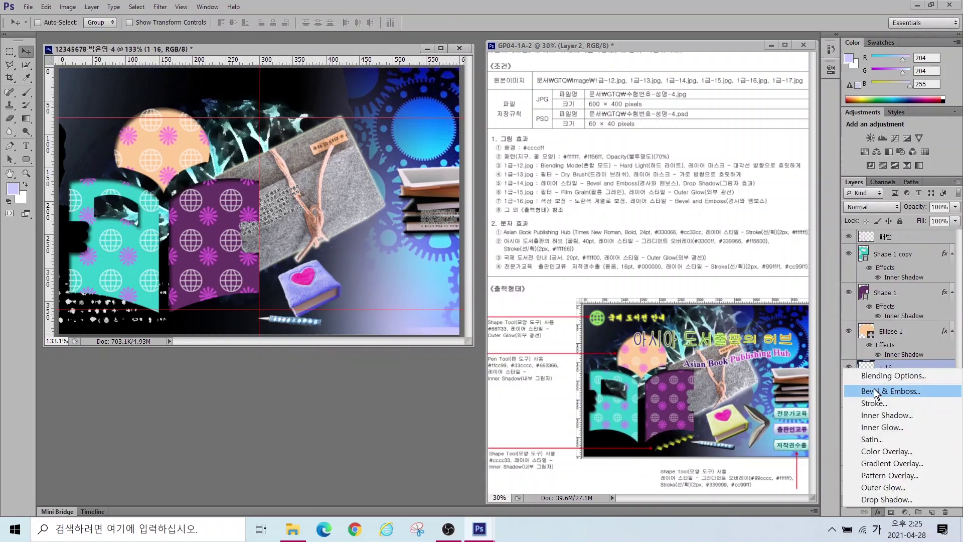
pyautogui.click(874, 389)
pyautogui.press('Return')
# Step: Select the notebook without the heart and shift its hue to +158 with Hue/Saturation
pyautogui.press('w')
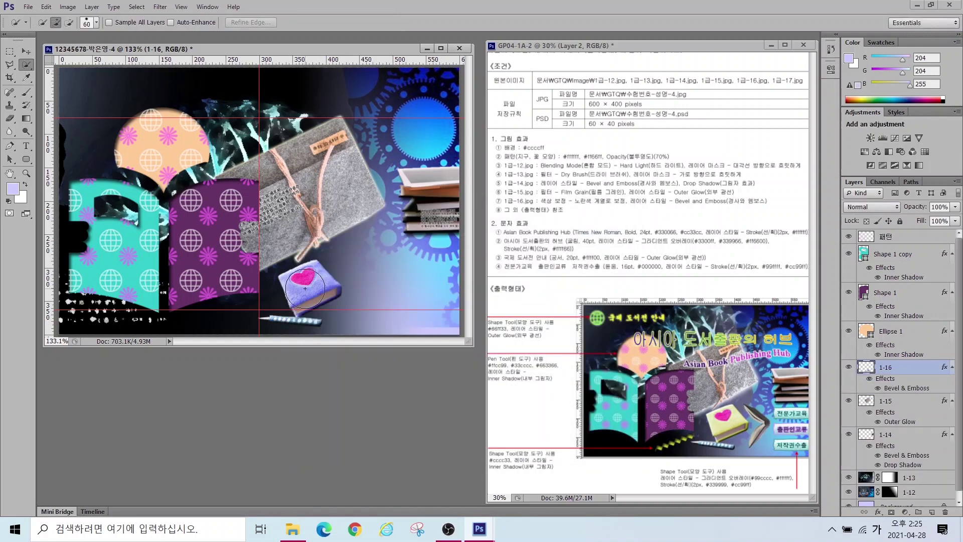
pyautogui.click(320, 299)
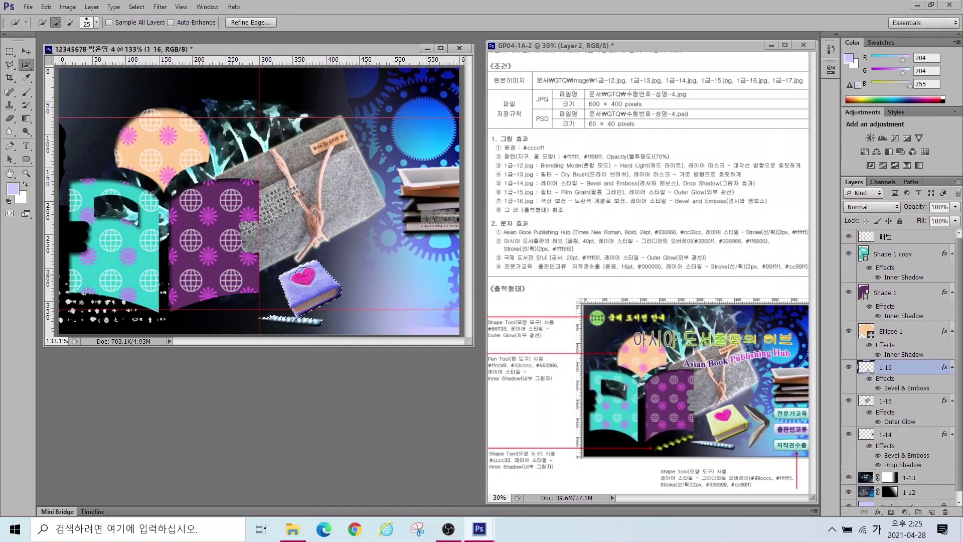
pyautogui.click(68, 22)
pyautogui.press('[')
pyautogui.press('[')
pyautogui.press('[')
pyautogui.press('[')
pyautogui.press('[')
pyautogui.click(307, 276)
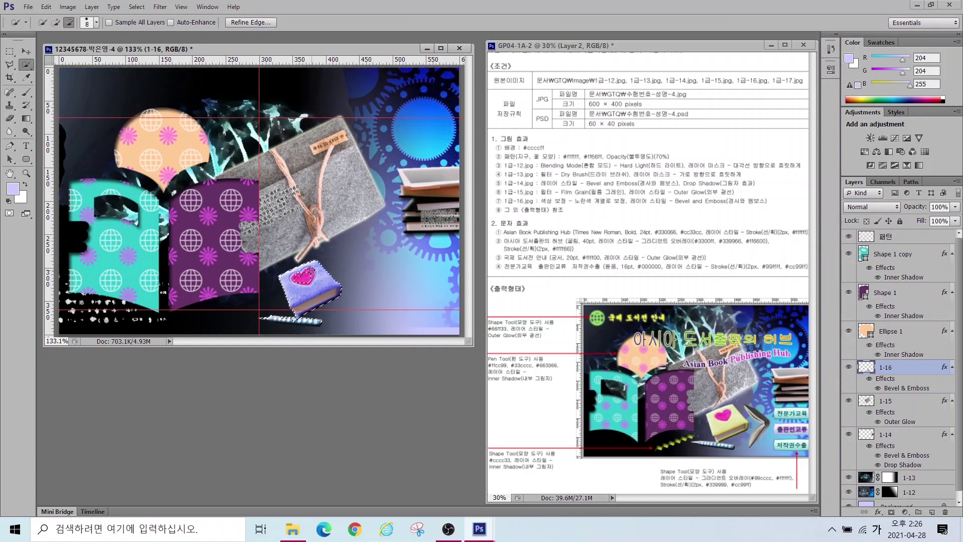
pyautogui.click(301, 278)
pyautogui.press('alt')
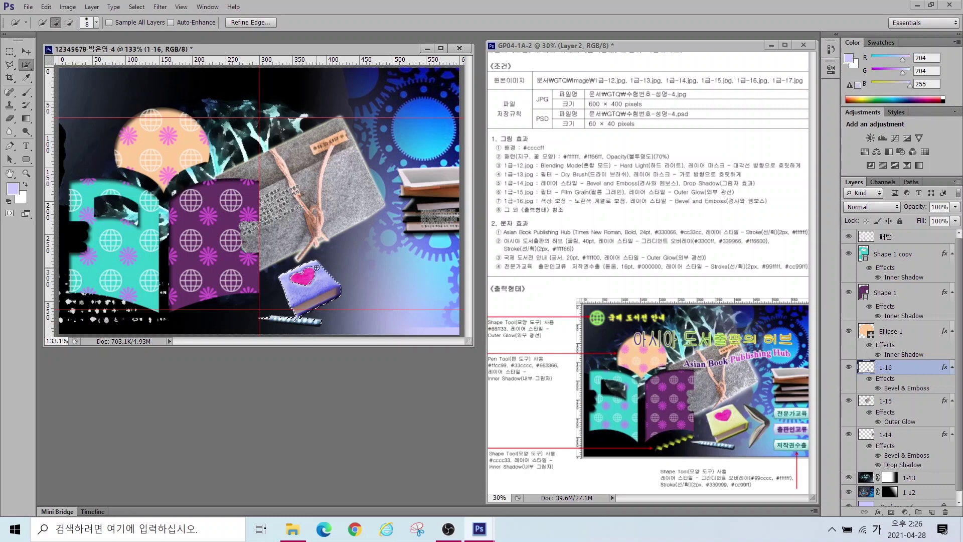
pyautogui.click(906, 512)
pyautogui.click(890, 376)
pyautogui.moveTo(746, 134); pyautogui.dragTo(801, 135)
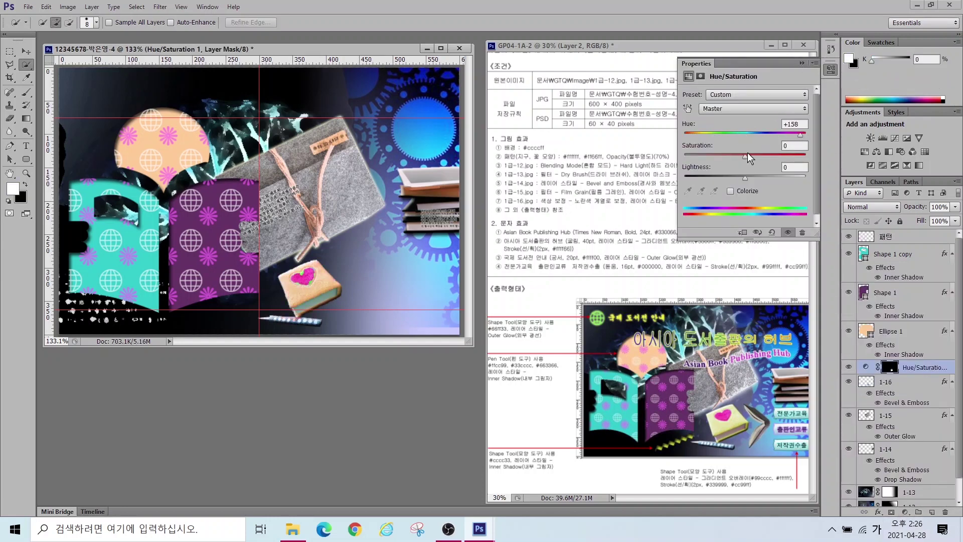
pyautogui.click(802, 63)
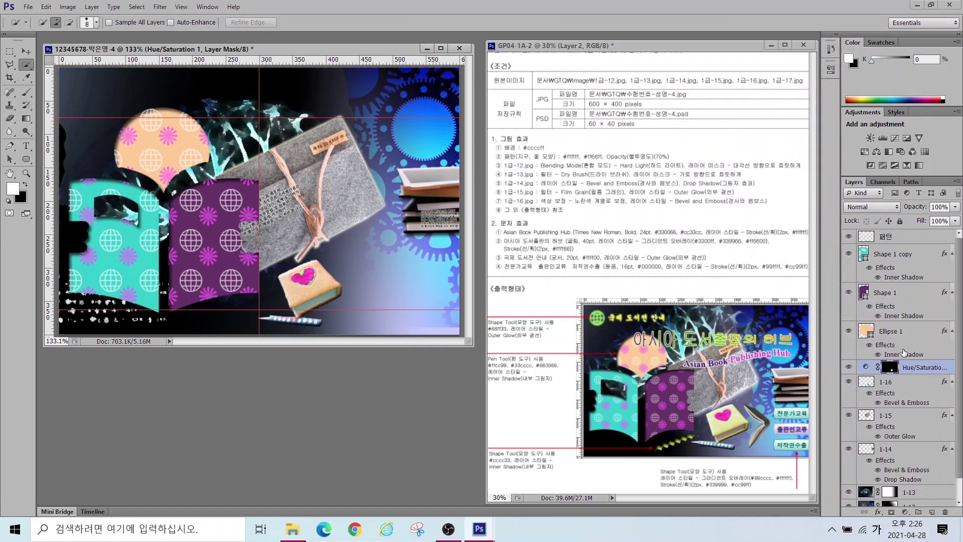
# Step: Open 1급-17.jpg, select the open book and bring it into the composite
pyautogui.doubleClick(270, 348)
pyautogui.click(390, 431)
pyautogui.press(']')
pyautogui.press(']')
pyautogui.press(']')
pyautogui.press(']')
pyautogui.press(']')
pyautogui.moveTo(161, 139)
pyautogui.mouseDown()
pyautogui.moveTo(146, 201)
pyautogui.moveTo(220, 120)
pyautogui.mouseUp()
pyautogui.click(318, 204)
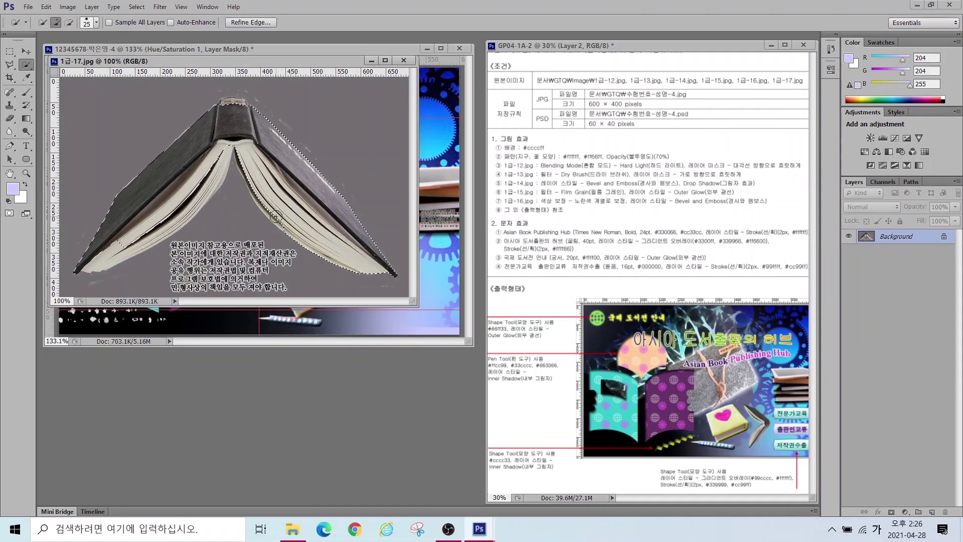
pyautogui.press('v')
pyautogui.moveTo(236, 166); pyautogui.dragTo(331, 256)
# Step: Scale down and rotate the open book, placing it lower middle
pyautogui.hotkey('ctrl', 't')
pyautogui.moveTo(116, 167); pyautogui.dragTo(351, 235)
pyautogui.moveTo(331, 286); pyautogui.dragTo(371, 304)
pyautogui.moveTo(396, 240); pyautogui.dragTo(366, 261)
pyautogui.press('Return')
pyautogui.click(291, 391)
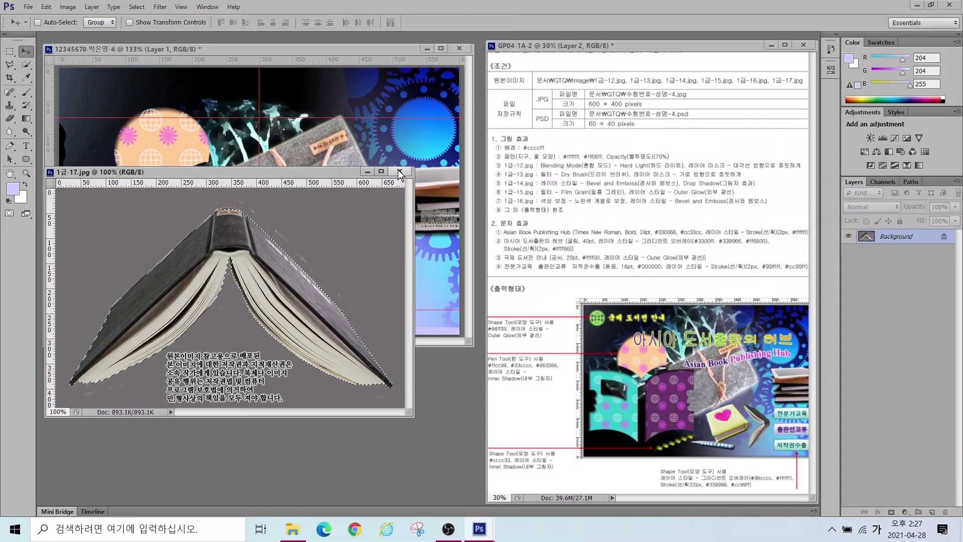
pyautogui.hotkey('ctrl', 'w')
# Step: Name the open book layer 1-17
pyautogui.doubleClick(889, 368)
pyautogui.write('1-17')
pyautogui.press('Return')
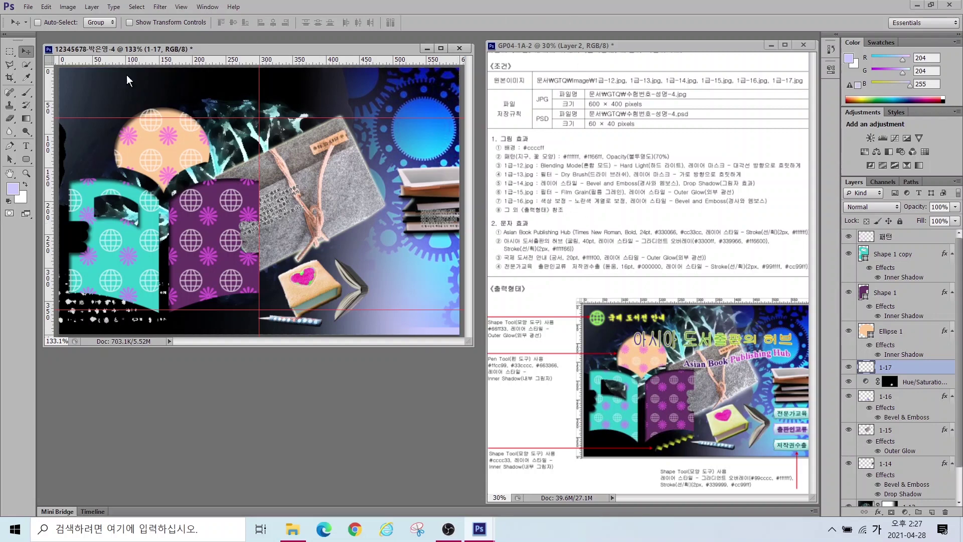
pyautogui.click(27, 147)
# Step: Type the title 'Asian Book Publishing Hub' in Times New Roman Bold 24 pt
pyautogui.click(109, 103)
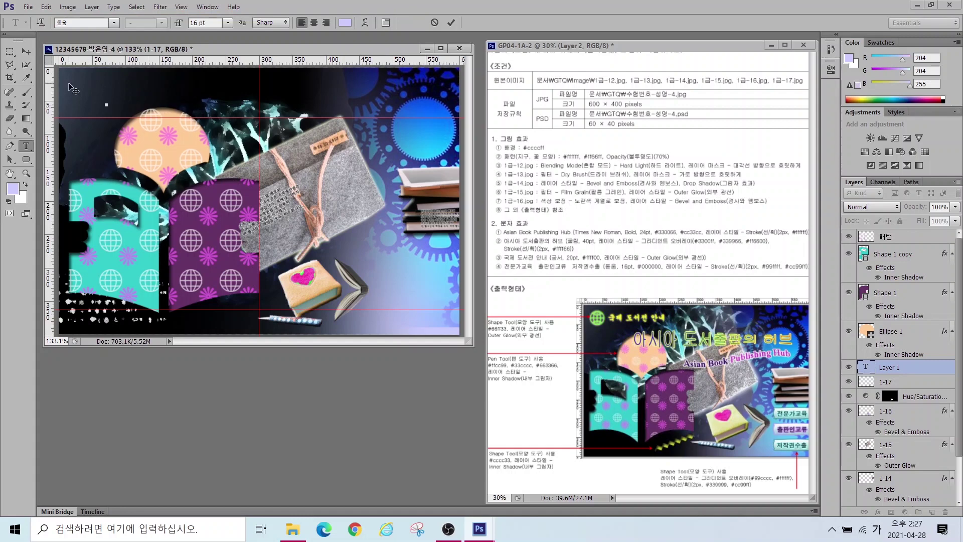
pyautogui.write('Publishing Hub')
pyautogui.hotkey('ctrl', 'Return')
pyautogui.click(115, 22)
pyautogui.scroll(-15, 151, 216)
pyautogui.click(100, 127)
pyautogui.click(130, 23)
pyautogui.click(136, 52)
pyautogui.click(205, 23)
pyautogui.write('24')
pyautogui.press('Return')
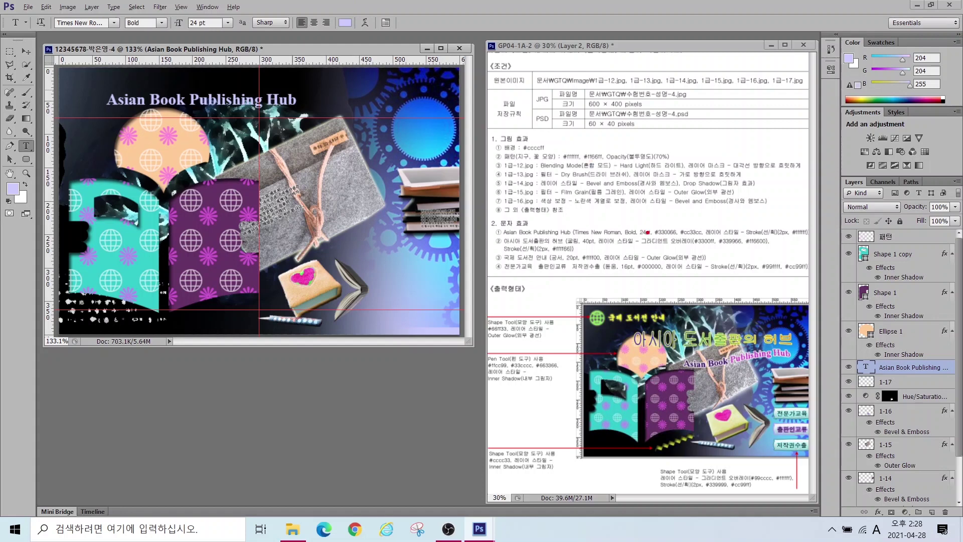
# Step: Colour 'Asian Book' #330066 and 'Publishing Hub' #cc33cc
pyautogui.moveTo(665, 226)
pyautogui.mouseDown()
pyautogui.moveTo(647, 203)
pyautogui.moveTo(729, 150)
pyautogui.mouseUp()
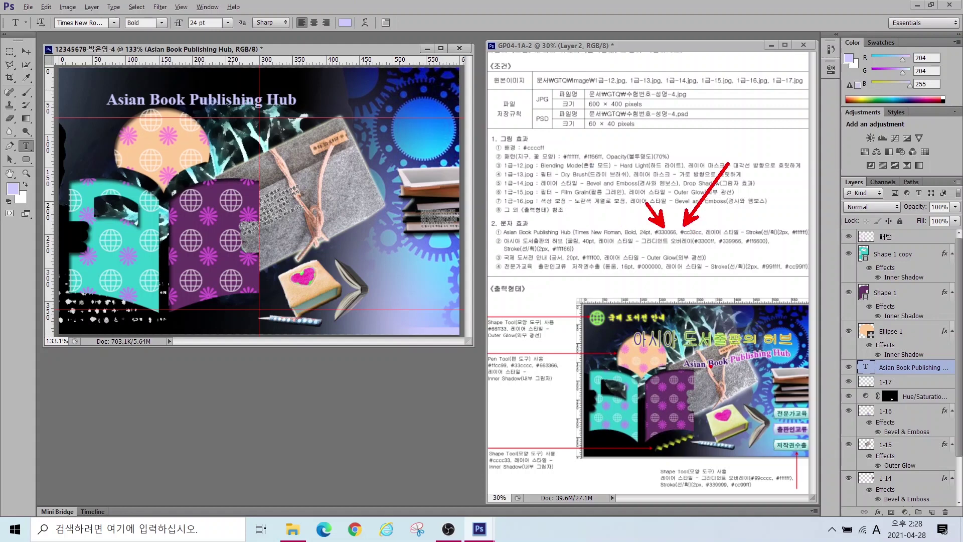
pyautogui.moveTo(691, 426)
pyautogui.mouseDown()
pyautogui.moveTo(718, 380)
pyautogui.moveTo(785, 397)
pyautogui.mouseUp()
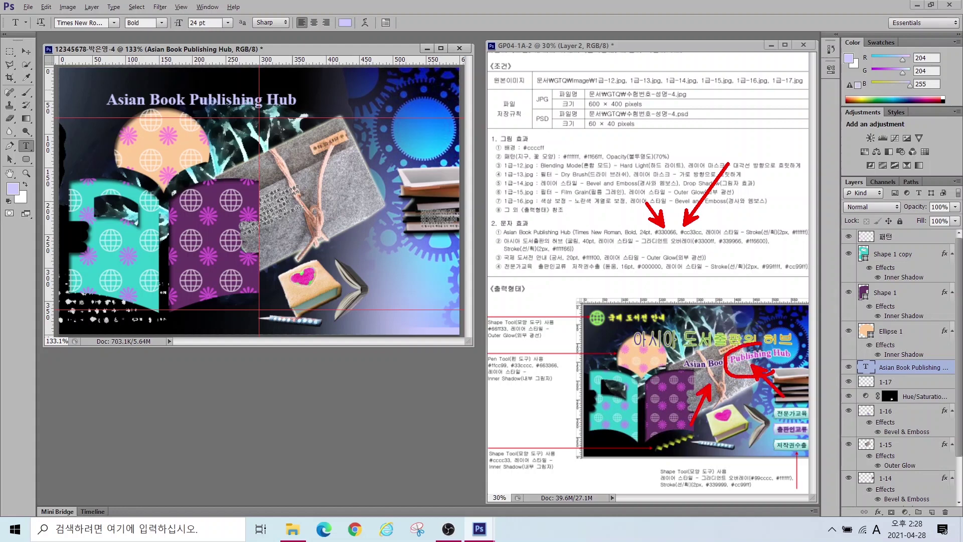
pyautogui.moveTo(672, 374)
pyautogui.mouseDown()
pyautogui.moveTo(711, 353)
pyautogui.moveTo(722, 379)
pyautogui.mouseUp()
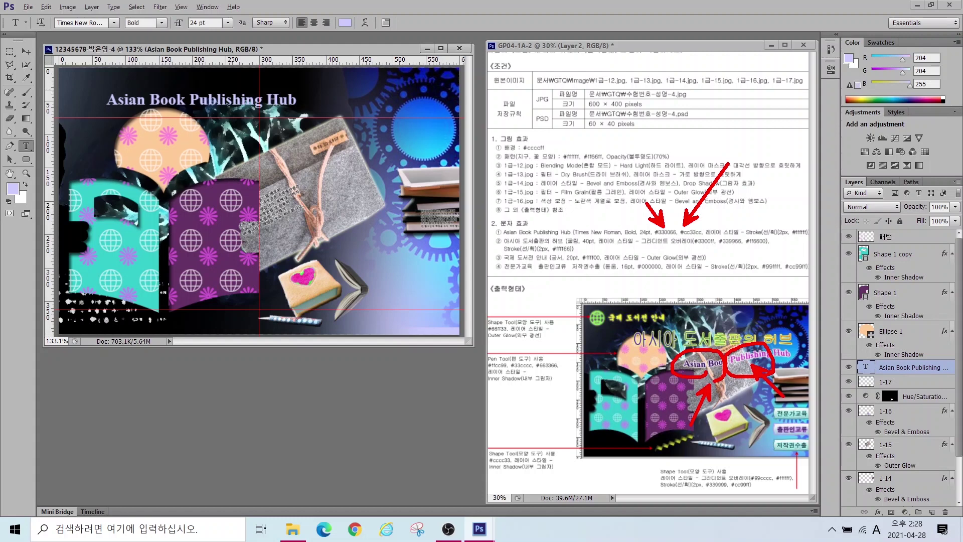
pyautogui.press('Escape')
pyautogui.moveTo(108, 100); pyautogui.dragTo(185, 100)
pyautogui.click(345, 22)
pyautogui.write('33006')
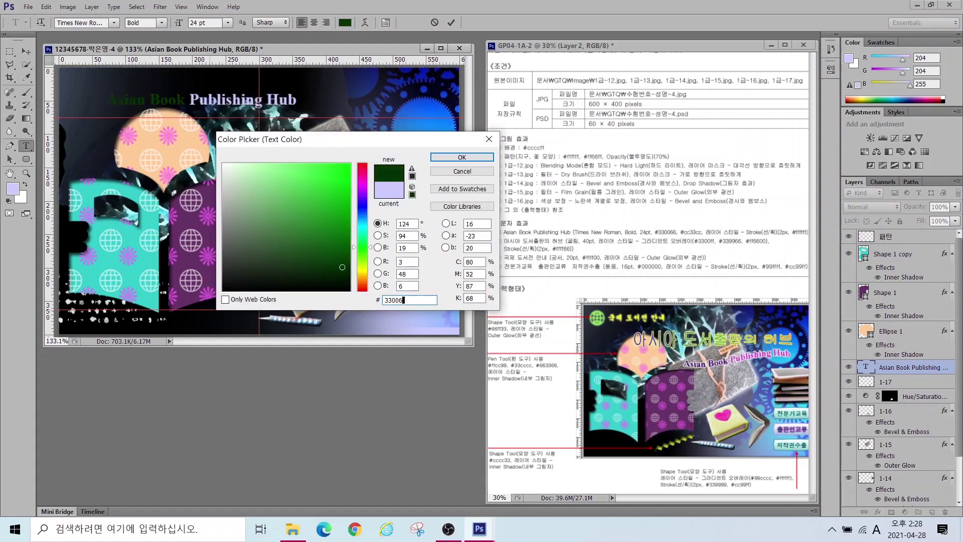
pyautogui.write('6')
pyautogui.press('Return')
pyautogui.click(345, 22)
pyautogui.doubleClick(410, 299)
pyautogui.write('cc33cc')
pyautogui.press('Return')
# Step: Move the title down and right and give it a white Stroke
pyautogui.moveTo(236, 84); pyautogui.dragTo(390, 149)
pyautogui.click(878, 512)
pyautogui.click(883, 329)
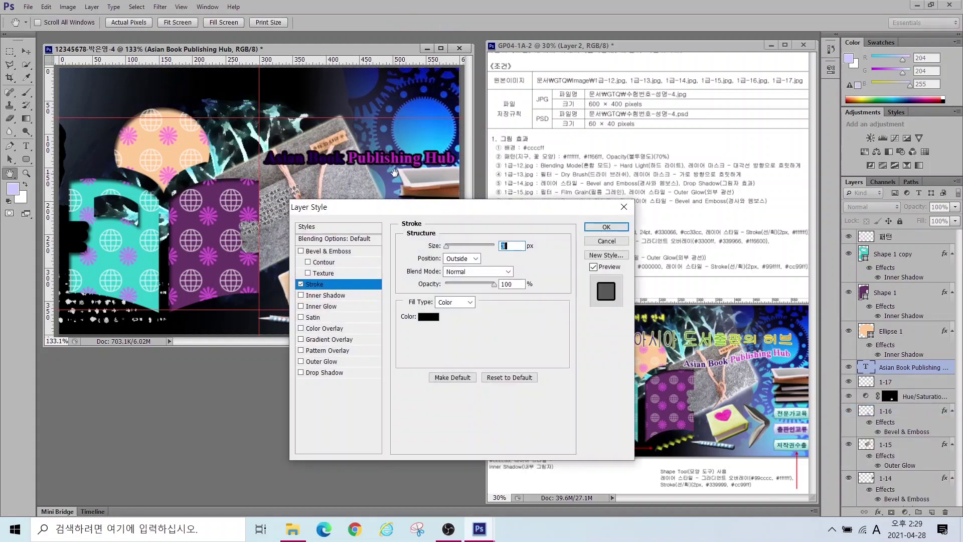
pyautogui.click(428, 316)
pyautogui.click(224, 164)
pyautogui.click(462, 157)
pyautogui.press('Return')
# Step: Warp the title with the Flag style and reposition it over the pouch
pyautogui.press('t')
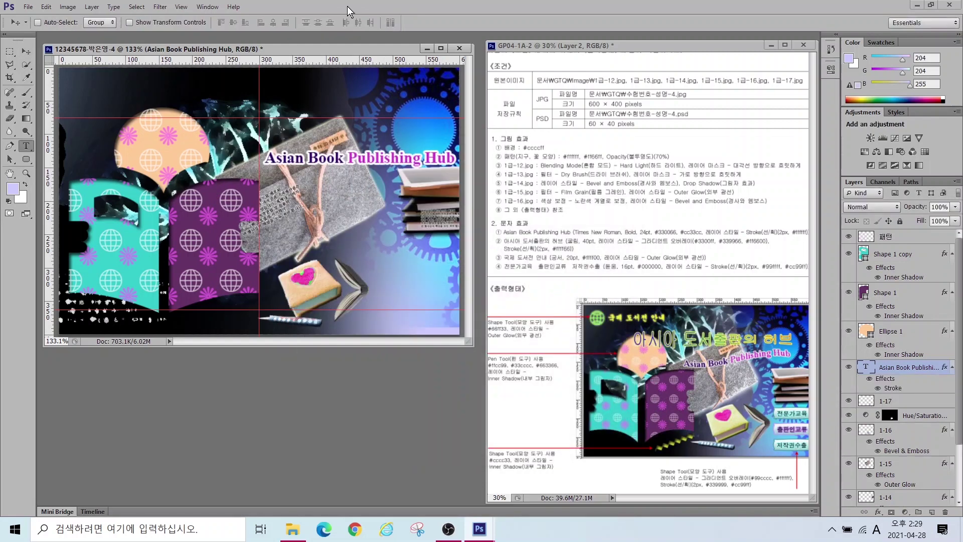
pyautogui.click(344, 22)
pyautogui.click(468, 153)
pyautogui.click(458, 260)
pyautogui.moveTo(440, 133); pyautogui.dragTo(333, 339)
pyautogui.click(440, 364)
pyautogui.press('v')
pyautogui.moveTo(298, 166); pyautogui.dragTo(288, 171)
# Step: Start the Korean title 아시아 도서출판의 허브 near the top
pyautogui.press('t')
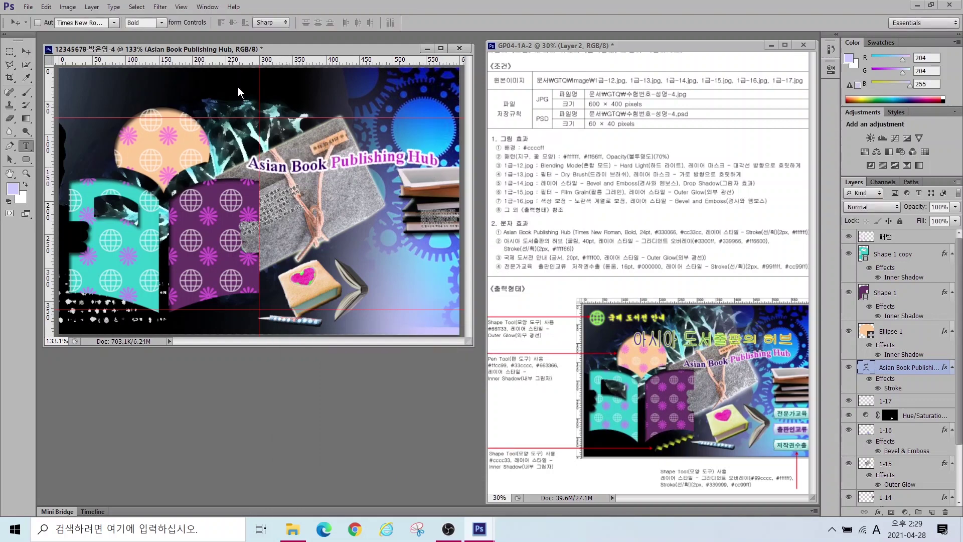
pyautogui.click(217, 99)
pyautogui.press('Hangul')
# Step: Enter the title '아시아 도서출판의 허브' at 40 pt and add a Gradient Overlay
pyautogui.write('아시아 도서출판의 허브')
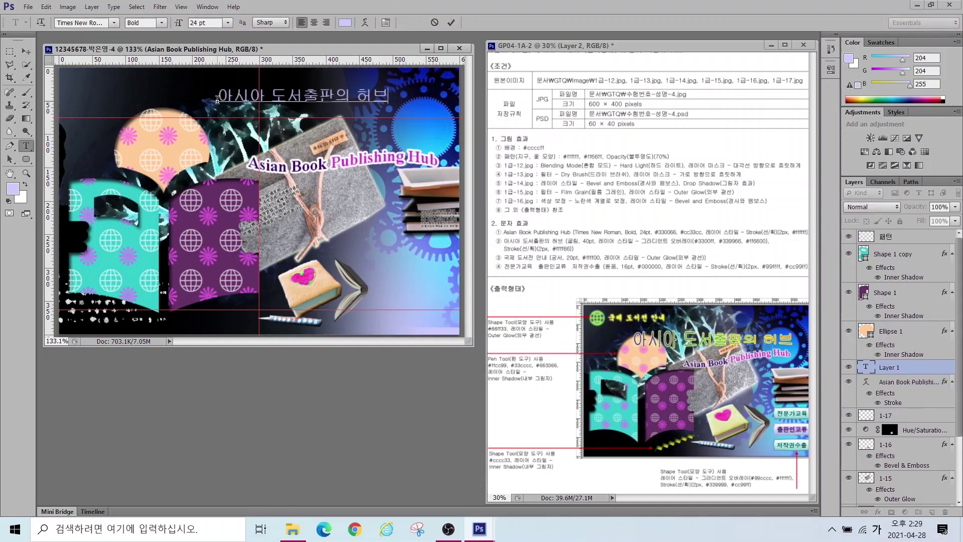
pyautogui.hotkey('ctrl', 'Return')
pyautogui.press('Return')
pyautogui.click(878, 511)
pyautogui.click(888, 474)
# Step: Set the title gradient stops to #3300ff, #339966 and #ff6600
pyautogui.click(463, 271)
pyautogui.doubleClick(266, 326)
pyautogui.write('3300ㄹㄹ')
pyautogui.press('BackSpace')
pyautogui.press('BackSpace')
pyautogui.press('Hangul')
pyautogui.write('ff')
pyautogui.press('Return')
pyautogui.doubleClick(363, 326)
pyautogui.doubleClick(410, 301)
pyautogui.write('339966')
pyautogui.press('Return')
pyautogui.doubleClick(459, 326)
pyautogui.doubleClick(410, 300)
pyautogui.write('ff6600')
pyautogui.press('Return')
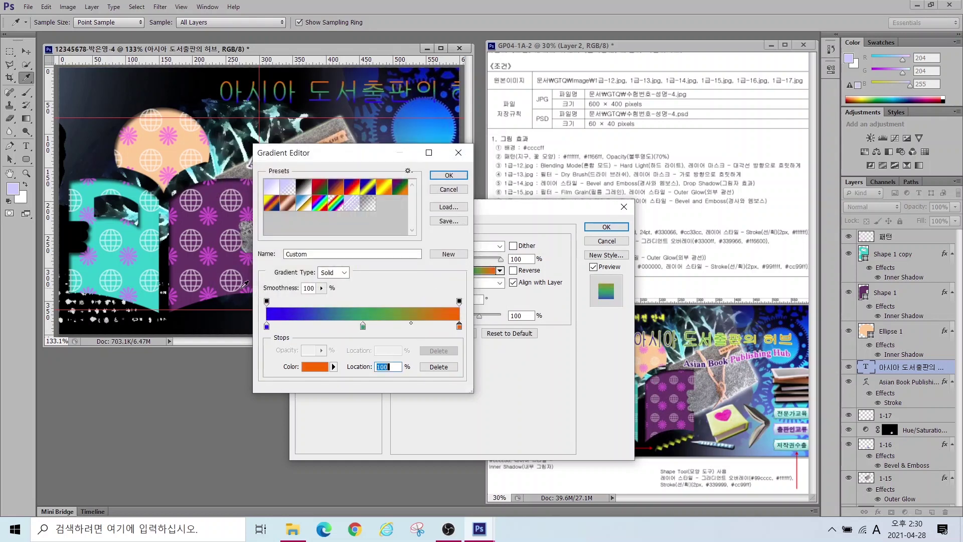
pyautogui.click(449, 179)
# Step: Set the gradient angle to 0 so it runs horizontally across the title
pyautogui.moveTo(451, 211); pyautogui.dragTo(328, 236)
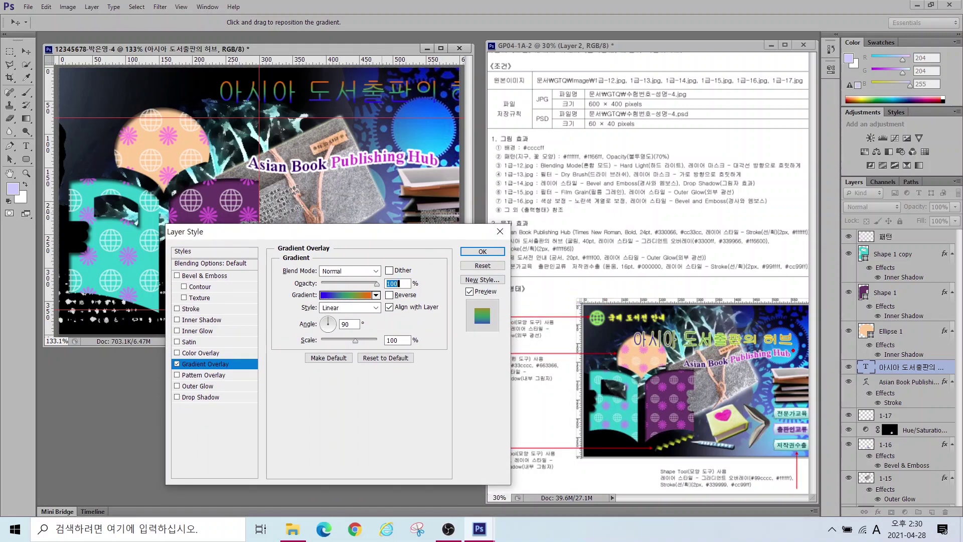
pyautogui.moveTo(748, 340)
pyautogui.mouseDown()
pyautogui.moveTo(787, 316)
pyautogui.moveTo(803, 351)
pyautogui.mouseUp()
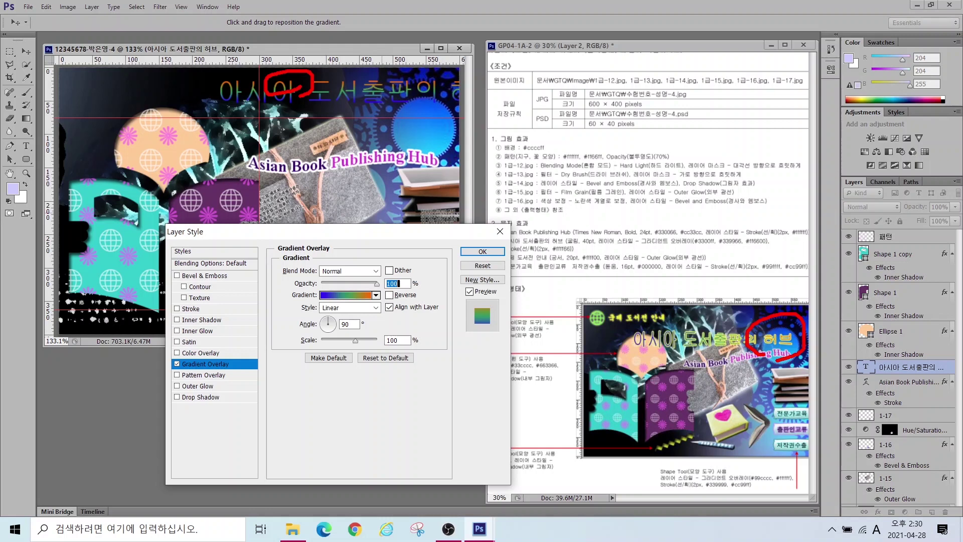
pyautogui.press('Escape')
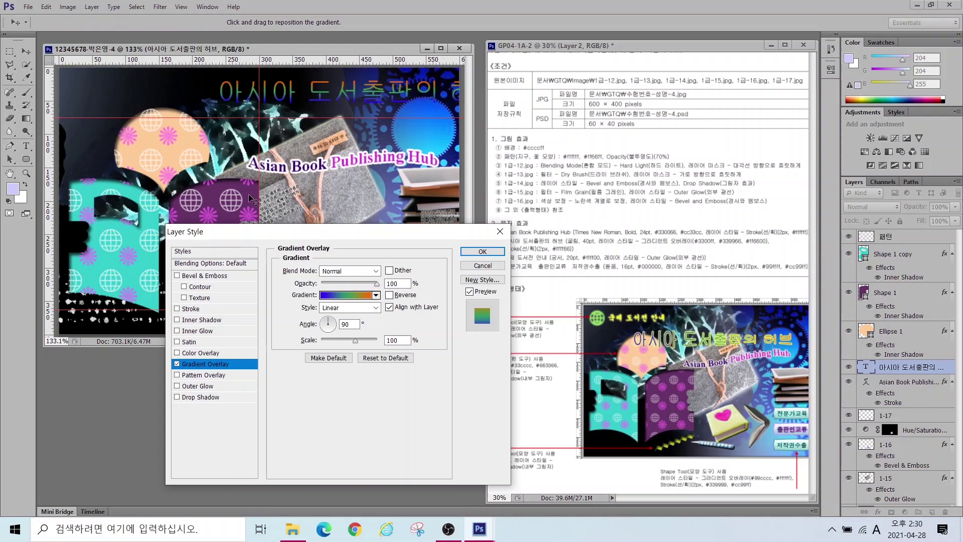
pyautogui.click(332, 326)
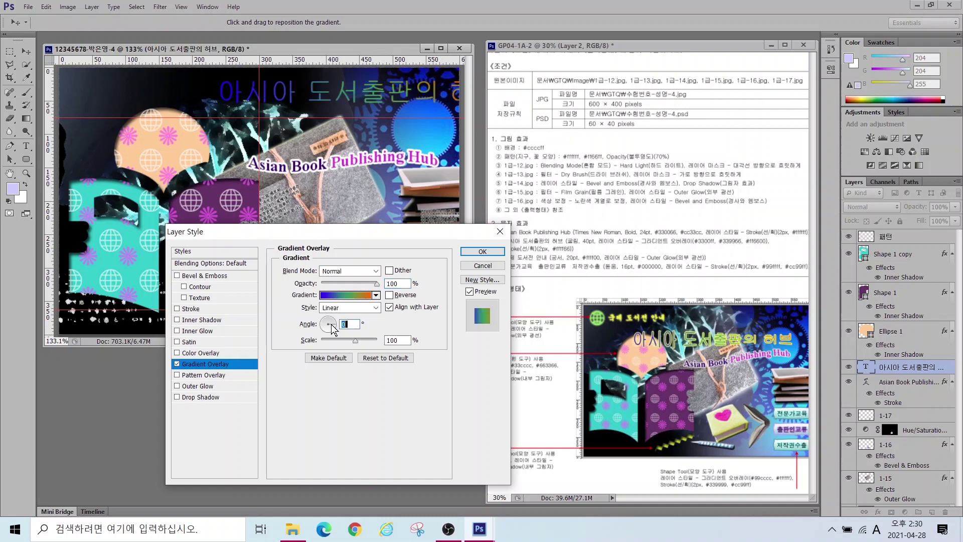
# Step: Add a 2 px Stroke in #ffff66 to the title
pyautogui.click(187, 308)
pyautogui.write('2')
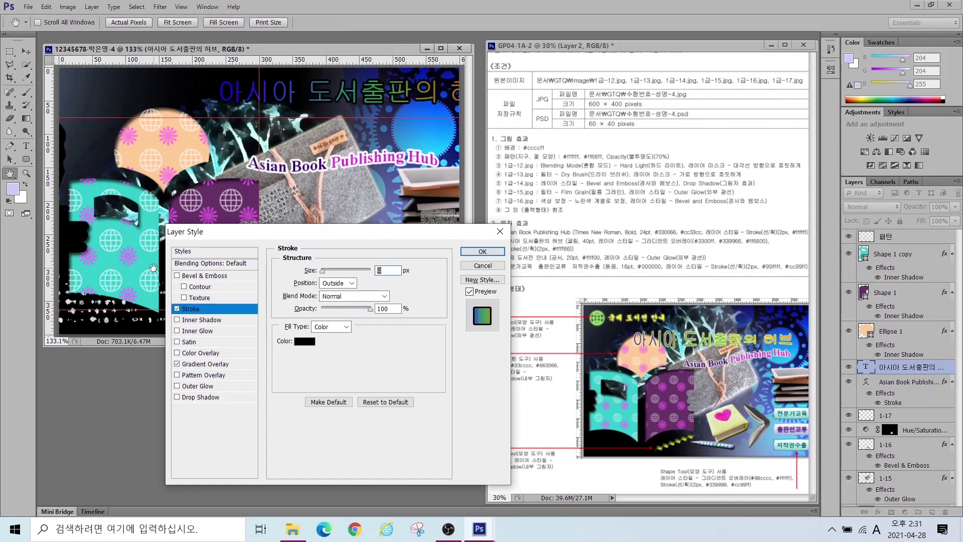
pyautogui.click(306, 343)
pyautogui.doubleClick(407, 304)
pyautogui.write('ffff66')
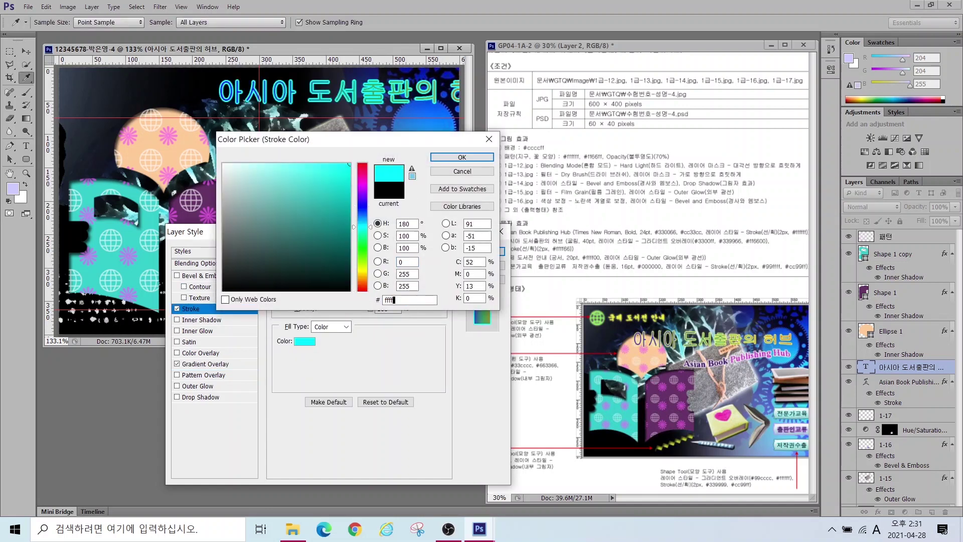
pyautogui.press('Return')
pyautogui.press('Return')
# Step: Apply a Fish warp to the title and shift it about 62 px right
pyautogui.moveTo(301, 88); pyautogui.dragTo(201, 122)
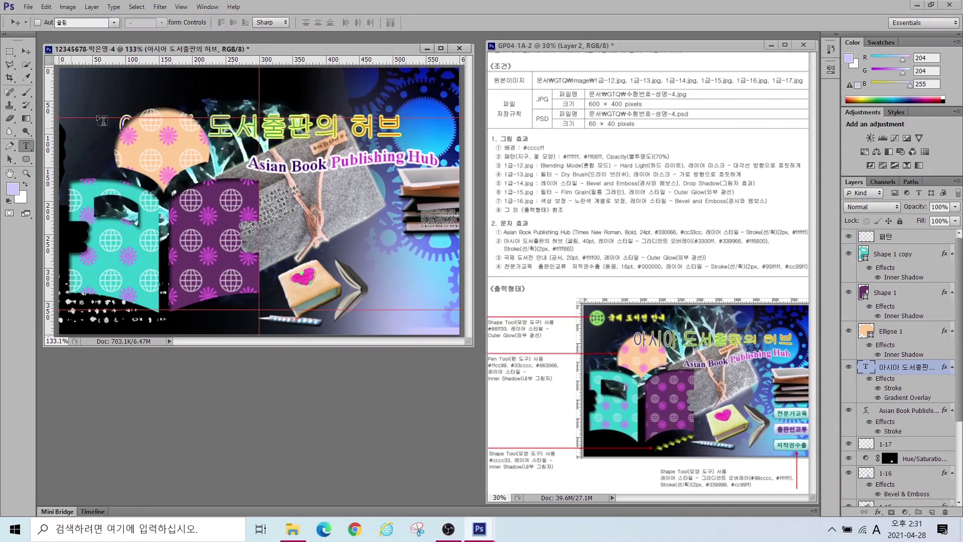
pyautogui.click(365, 22)
pyautogui.click(354, 359)
pyautogui.click(342, 291)
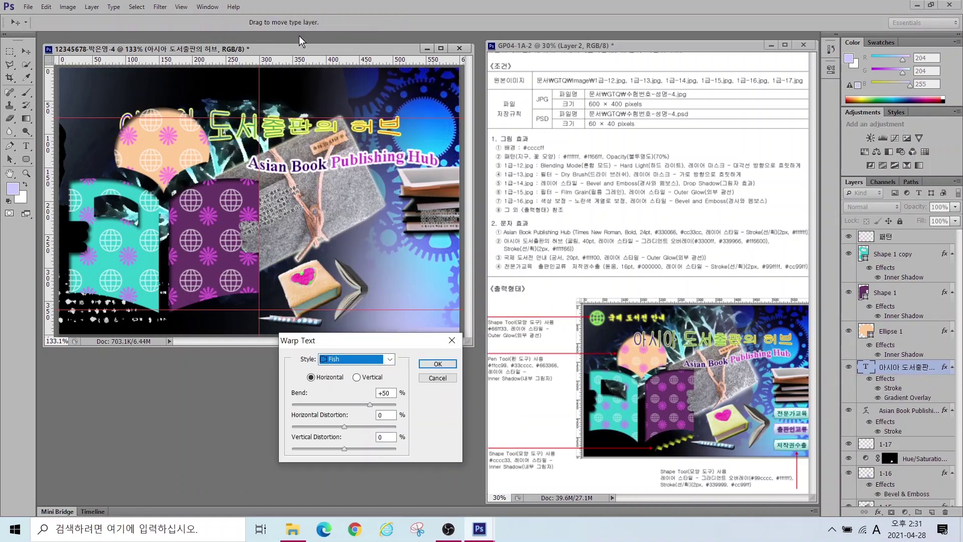
pyautogui.click(25, 51)
pyautogui.moveTo(236, 131); pyautogui.dragTo(267, 129)
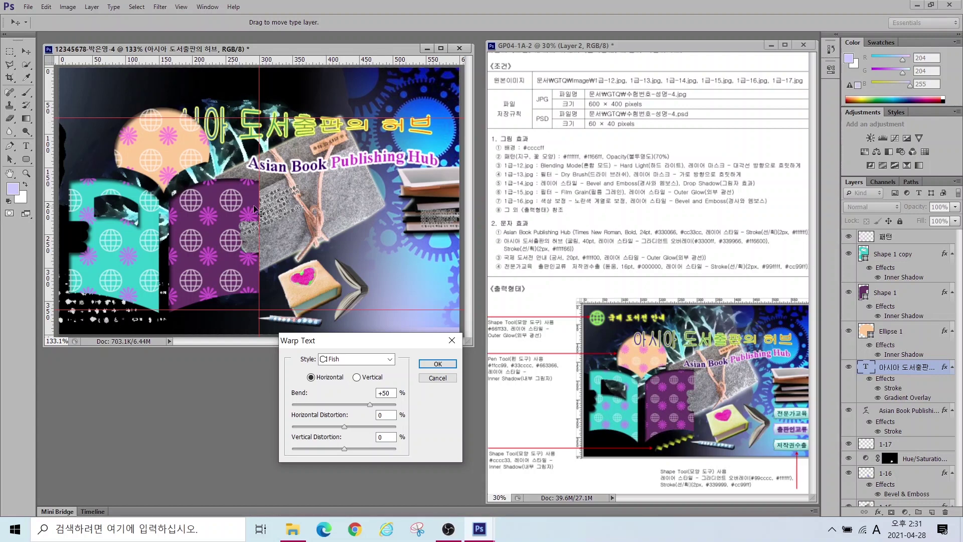
# Step: Confirm the Fish warp, then type a 국제 도서전 안내 heading and delete it as misplaced
pyautogui.click(437, 364)
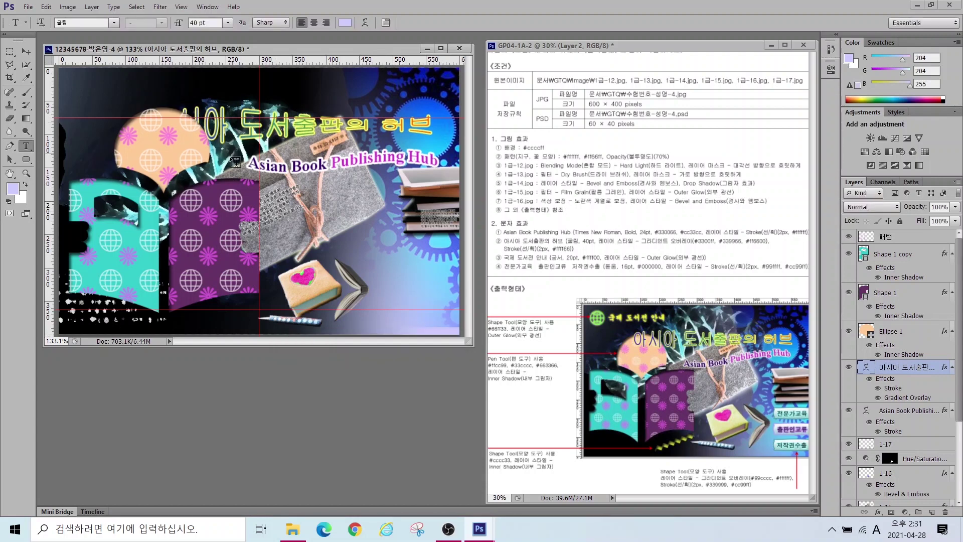
pyautogui.press('t')
pyautogui.click(224, 150)
pyautogui.write('국제 도서전 안내')
pyautogui.hotkey('ctrl', 'Return')
pyautogui.press('v')
pyautogui.moveTo(49, 95); pyautogui.dragTo(259, 96)
pyautogui.press('Delete')
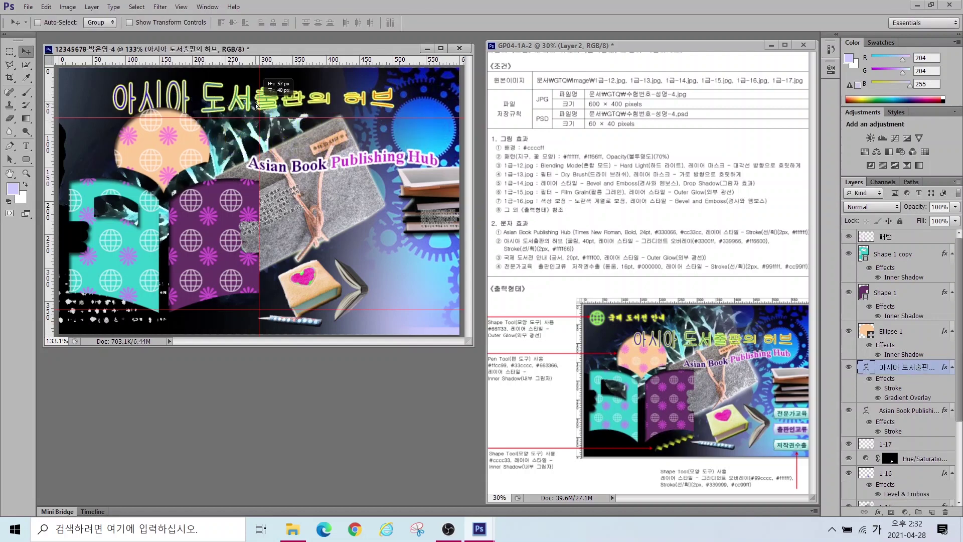
# Step: Place 국제 도서전 안내 at the canvas top in 궁서, 20 pt, #ffff00
pyautogui.click(26, 146)
pyautogui.click(97, 92)
pyautogui.write('국제 도서전 안내')
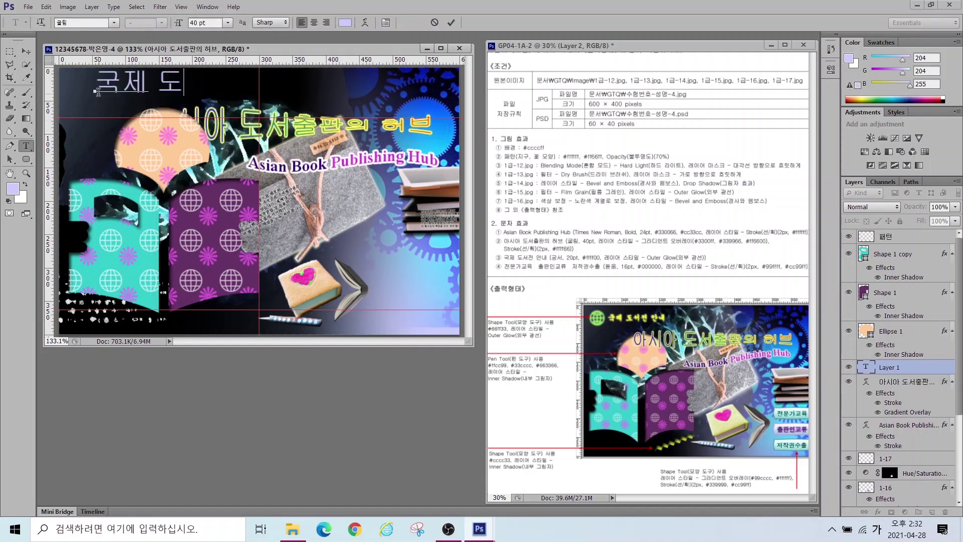
pyautogui.hotkey('ctrl', 'Return')
pyautogui.write('궁서')
pyautogui.press('Return')
pyautogui.doubleClick(198, 23)
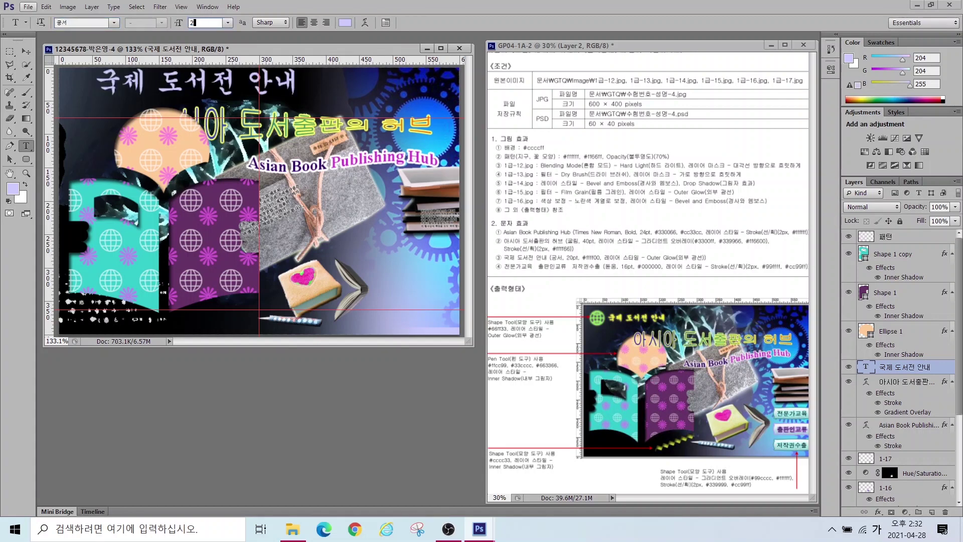
pyautogui.write('20')
pyautogui.press('Return')
pyautogui.click(344, 23)
pyautogui.write('ffff00')
pyautogui.press('Return')
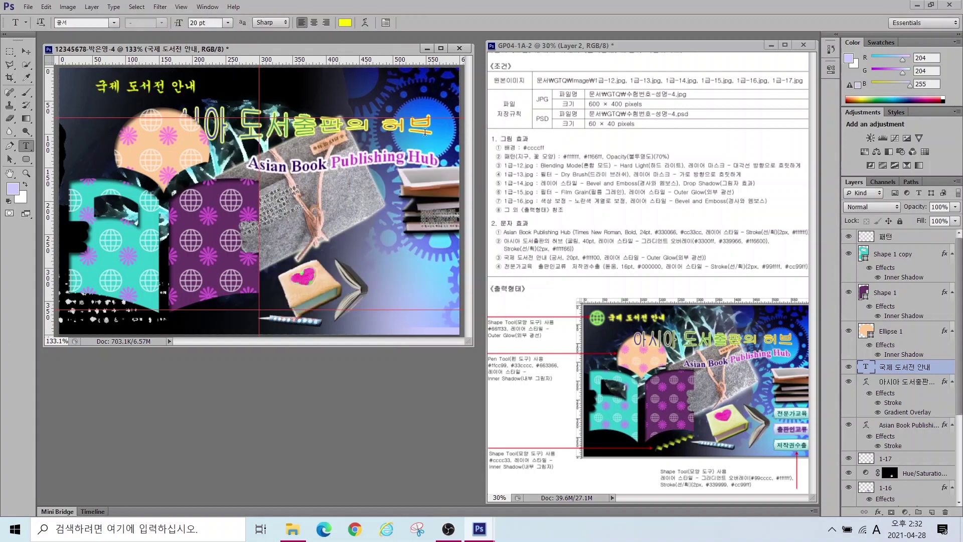
# Step: Give the heading an Outer Glow and nudge it about 18 px right
pyautogui.click(878, 512)
pyautogui.click(872, 506)
pyautogui.click(480, 251)
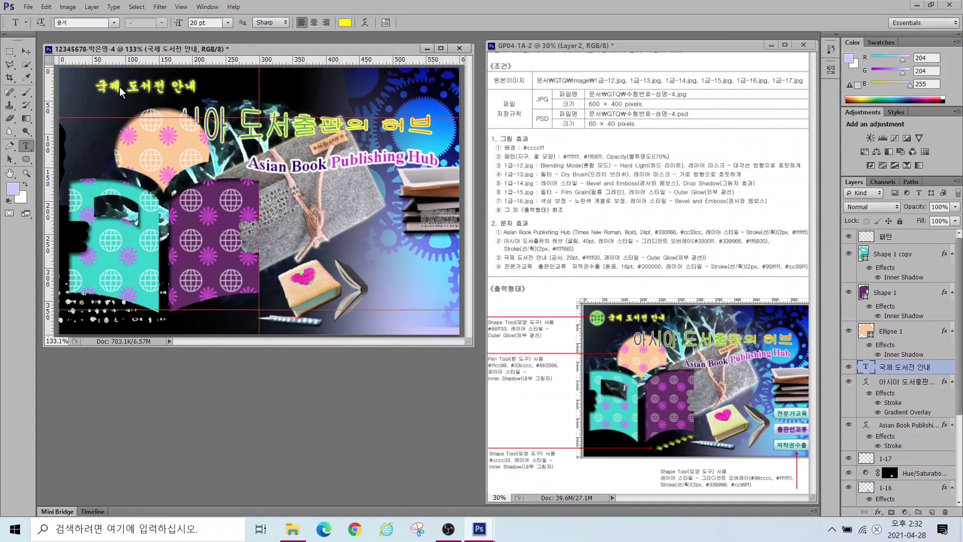
pyautogui.click(133, 85)
pyautogui.moveTo(133, 85); pyautogui.dragTo(142, 85)
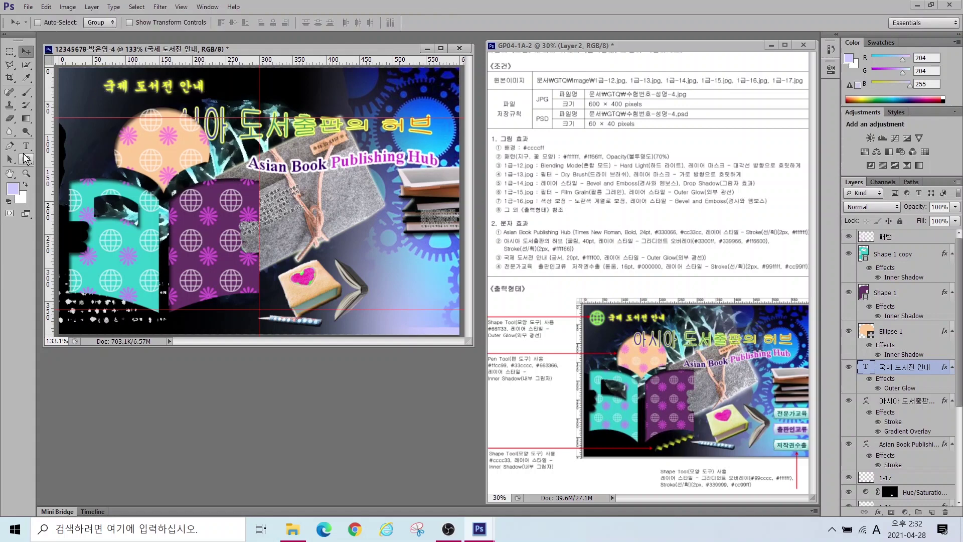
# Step: Add the label 전문가교육 at lower right in 돋움, 16 pt, black
pyautogui.click(387, 256)
pyautogui.press('Hangul')
pyautogui.write('전문가교육')
pyautogui.hotkey('ctrl', 'Return')
pyautogui.click(68, 22)
pyautogui.write('돋움')
pyautogui.press('Tab')
pyautogui.write('16')
pyautogui.press('Return')
pyautogui.click(345, 22)
pyautogui.write('000000')
pyautogui.click(458, 158)
# Step: Give 전문가교육 a #99ffff Stroke and move it down and right
pyautogui.click(878, 512)
pyautogui.click(868, 412)
pyautogui.click(304, 342)
pyautogui.click(409, 300)
pyautogui.write('99ffff')
pyautogui.press('Return')
pyautogui.press('Return')
pyautogui.press('v')
pyautogui.moveTo(418, 252); pyautogui.dragTo(427, 321)
# Step: Change the duplicated labels' text to 출판인교류 and 저작권수출
pyautogui.press('t')
pyautogui.doubleClick(398, 282)
pyautogui.write('출판인교류')
pyautogui.hotkey('ctrl', 'Return')
pyautogui.doubleClick(399, 321)
pyautogui.write('저작권수출')
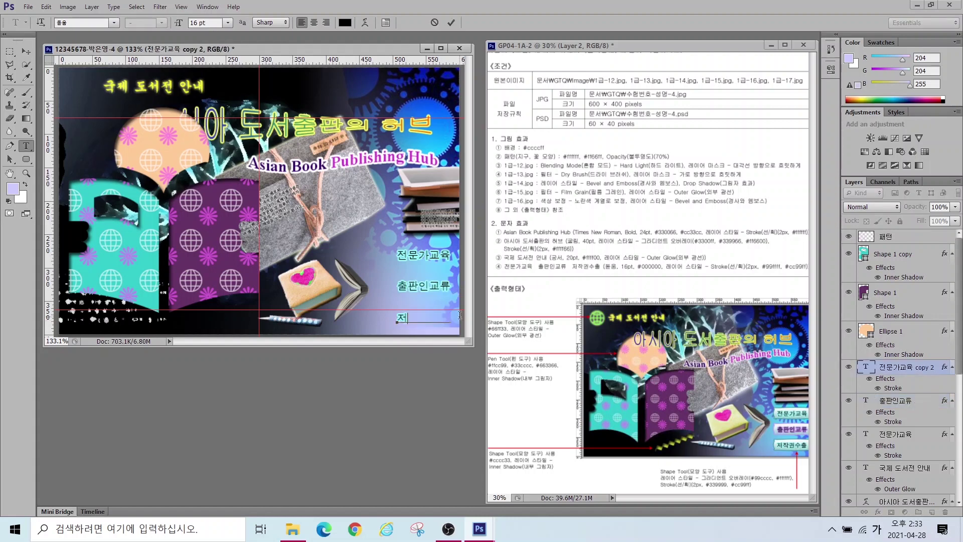
pyautogui.hotkey('ctrl', 'Return')
# Step: Change the 출판인교류 label's stroke colour to #cc99ff
pyautogui.doubleClick(893, 422)
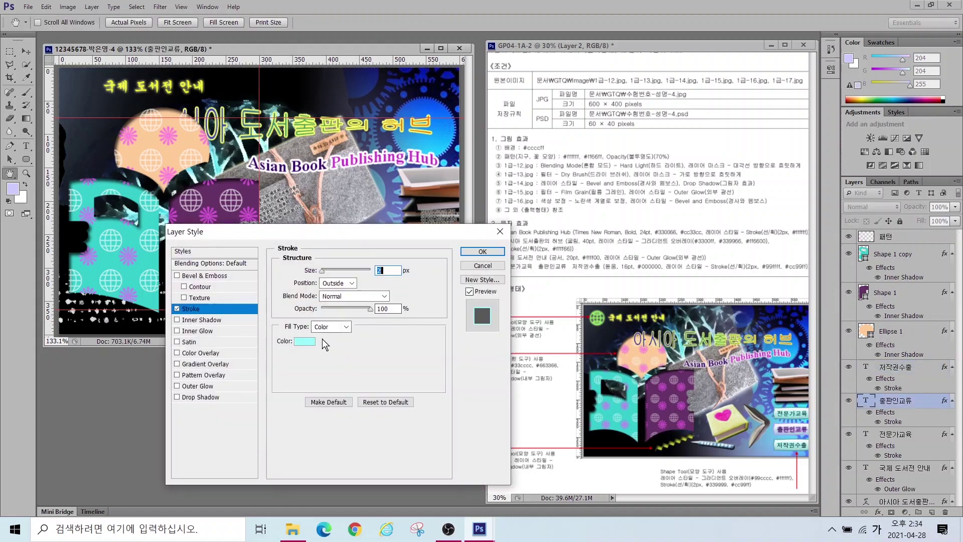
pyautogui.click(304, 341)
pyautogui.press('Hangul')
pyautogui.write('cc99ff')
pyautogui.press('Return')
pyautogui.press('Return')
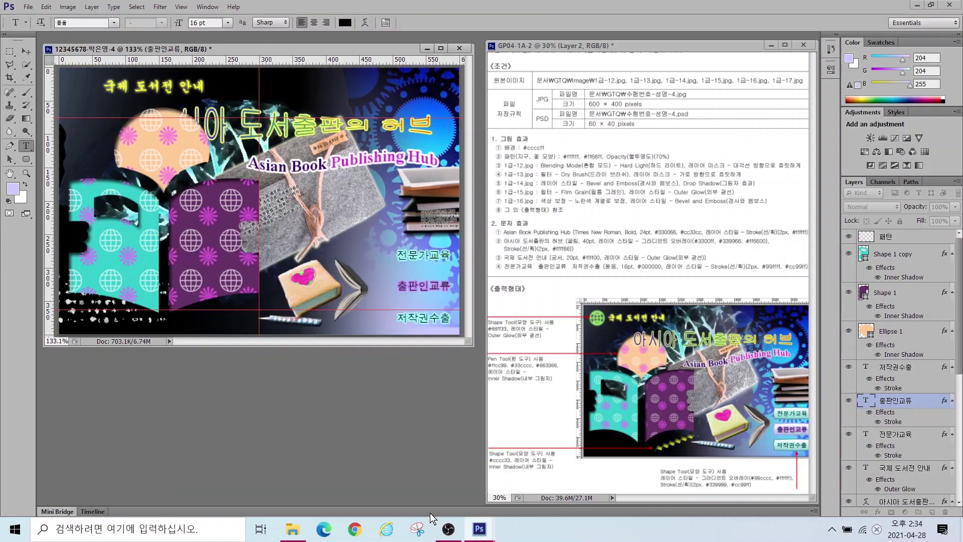
# Step: Draw a globe custom shape at the canvas top left
pyautogui.moveTo(27, 160); pyautogui.dragTo(85, 212)
pyautogui.click(407, 22)
pyautogui.scroll(-5, 378, 201)
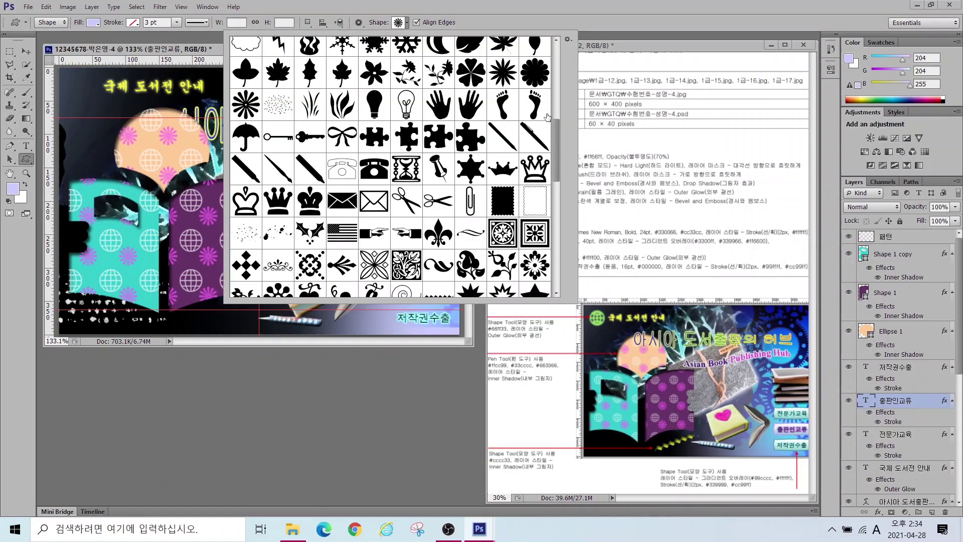
pyautogui.doubleClick(378, 280)
pyautogui.moveTo(65, 70); pyautogui.dragTo(89, 98)
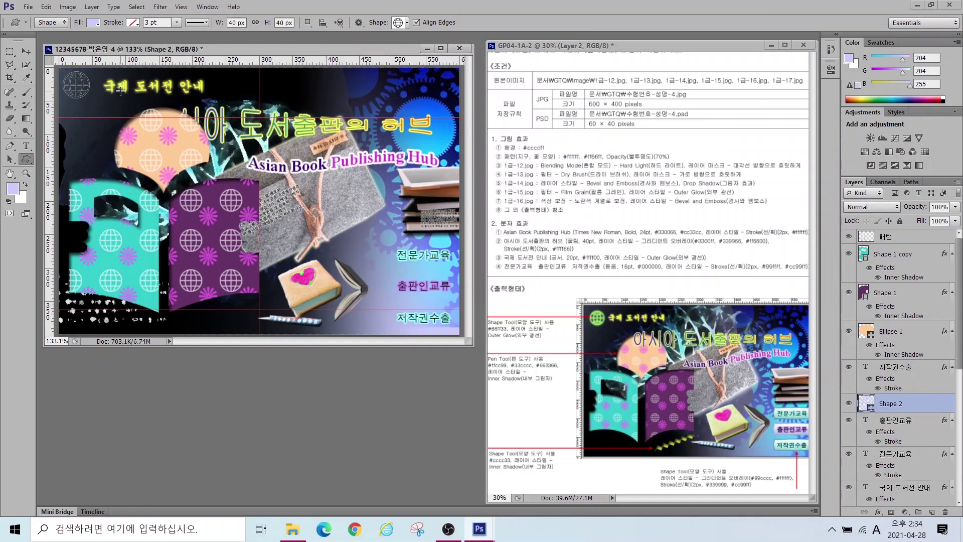
# Step: Fill the globe with #66ff33 and give it an Outer Glow
pyautogui.doubleClick(864, 403)
pyautogui.click(409, 299)
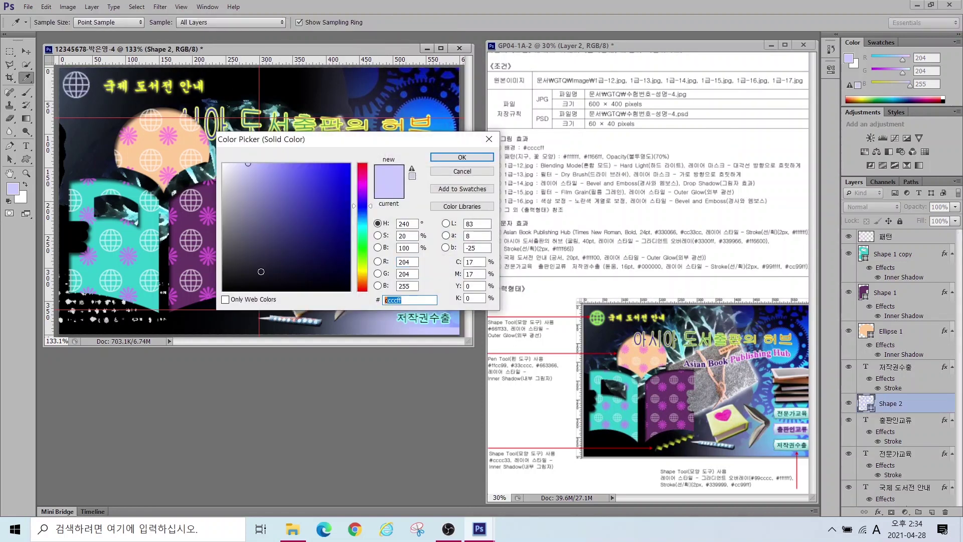
pyautogui.write('66ff33')
pyautogui.press('Return')
pyautogui.click(878, 513)
pyautogui.click(888, 489)
pyautogui.click(484, 256)
pyautogui.click(26, 52)
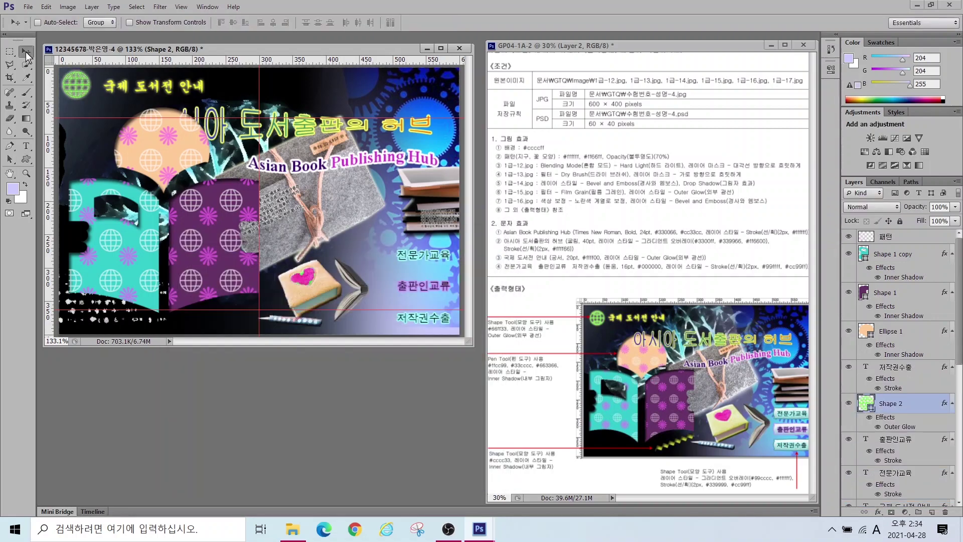
# Step: Draw a zigzag custom shape near the canvas bottom
pyautogui.click(26, 159)
pyautogui.click(406, 23)
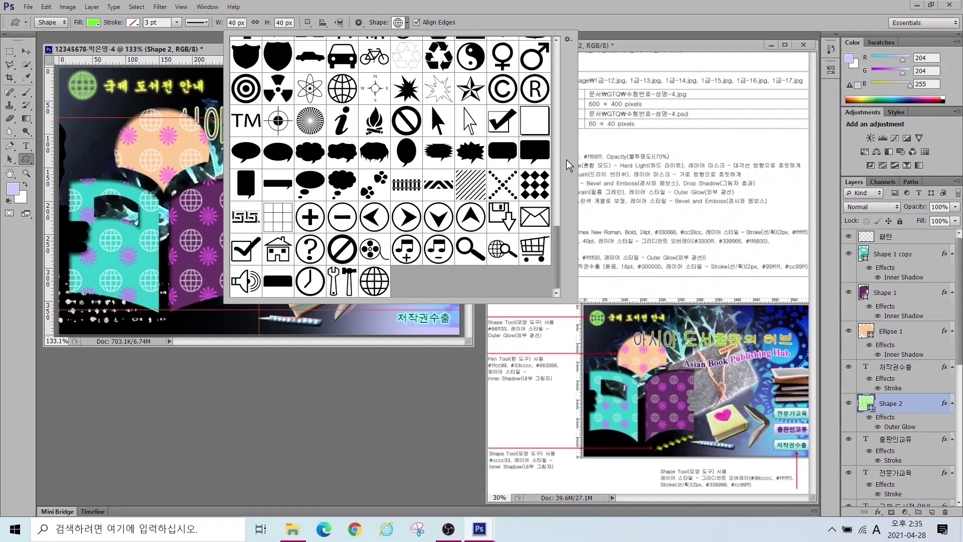
pyautogui.scroll(10, 392, 165)
pyautogui.doubleClick(407, 150)
pyautogui.moveTo(168, 311); pyautogui.dragTo(249, 326)
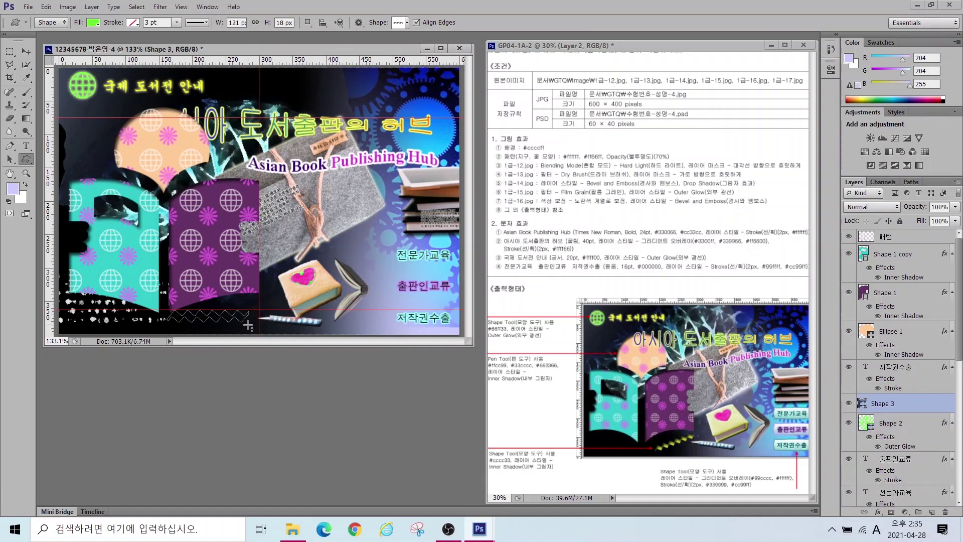
# Step: Fill the zigzag with #cccc33
pyautogui.doubleClick(903, 403)
pyautogui.click(480, 302)
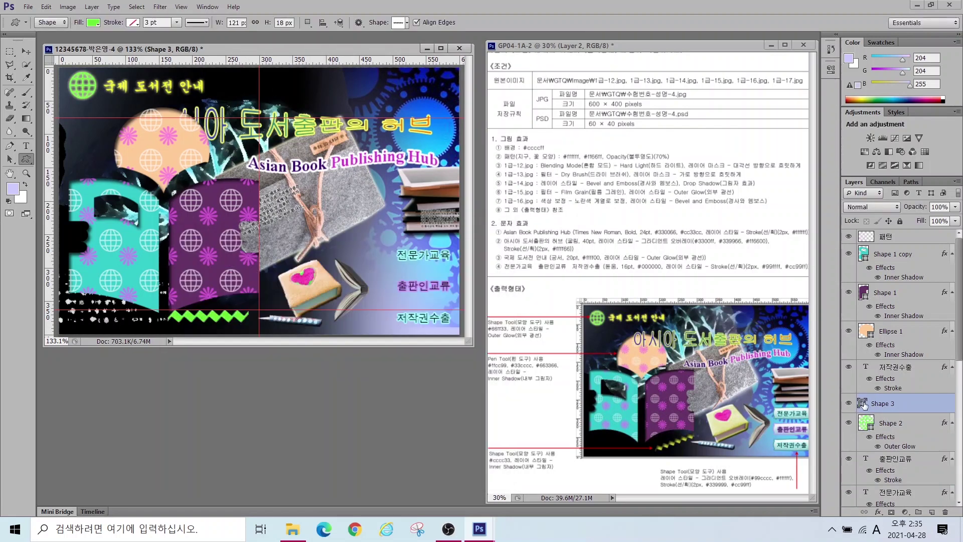
pyautogui.doubleClick(863, 404)
pyautogui.write('cccc33')
pyautogui.press('Return')
# Step: Add an Inner Shadow to the zigzag and rotate it about -14 degrees
pyautogui.click(878, 511)
pyautogui.click(885, 441)
pyautogui.press('Return')
pyautogui.hotkey('ctrl', 't')
pyautogui.moveTo(269, 328); pyautogui.dragTo(271, 317)
pyautogui.press('Return')
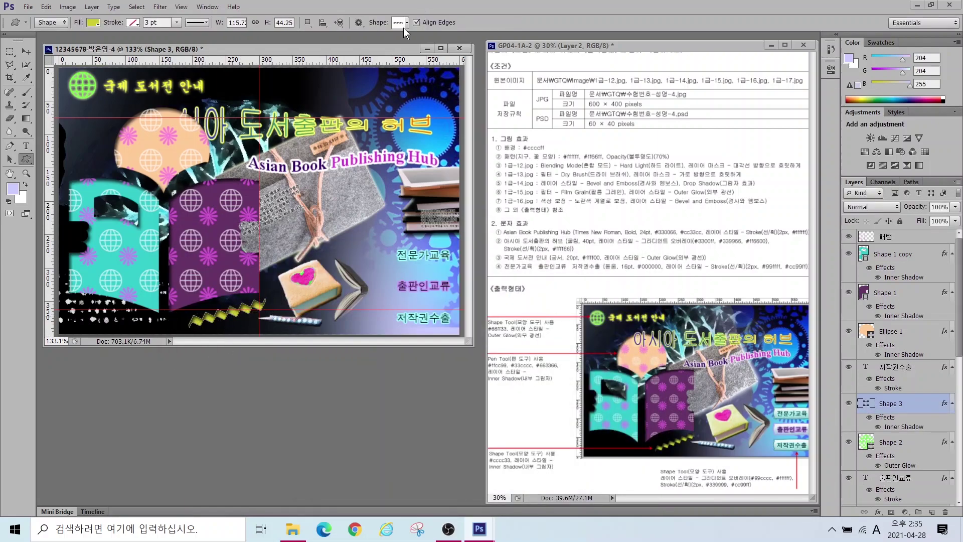
# Step: Draw a banner custom shape behind the top label and give it a yellow fill
pyautogui.click(406, 22)
pyautogui.moveTo(557, 171); pyautogui.dragTo(555, 63)
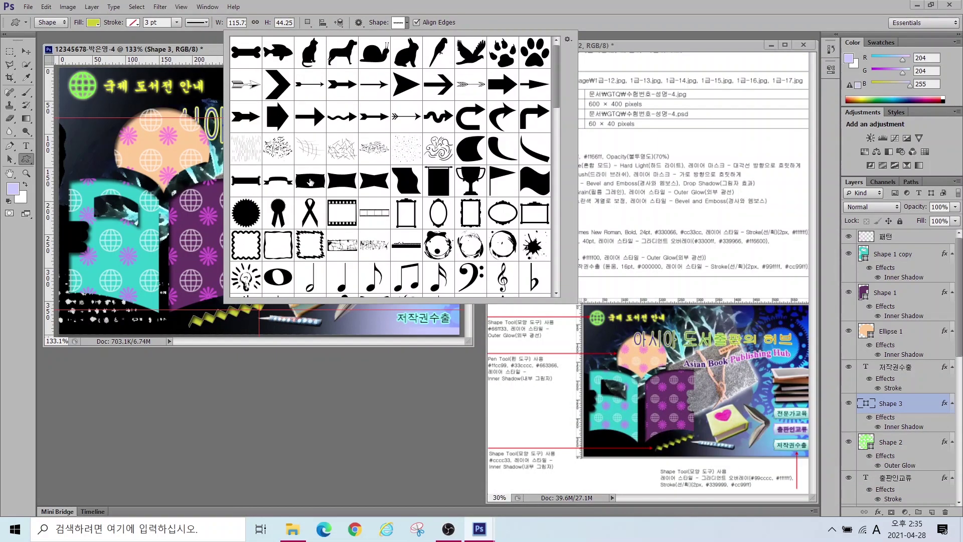
pyautogui.doubleClick(310, 182)
pyautogui.moveTo(382, 245)
pyautogui.mouseDown()
pyautogui.moveTo(489, 253)
pyautogui.moveTo(459, 266)
pyautogui.mouseUp()
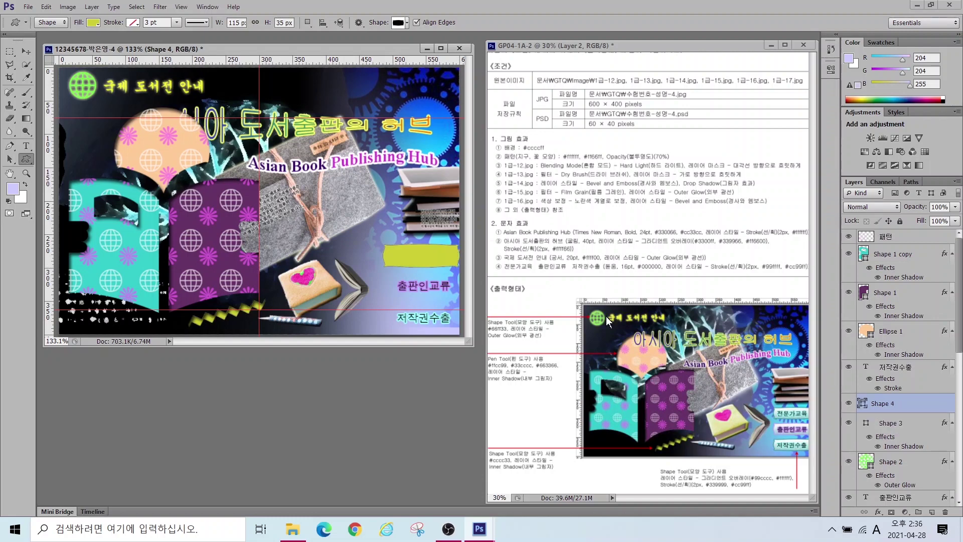
pyautogui.doubleClick(861, 404)
pyautogui.click(409, 300)
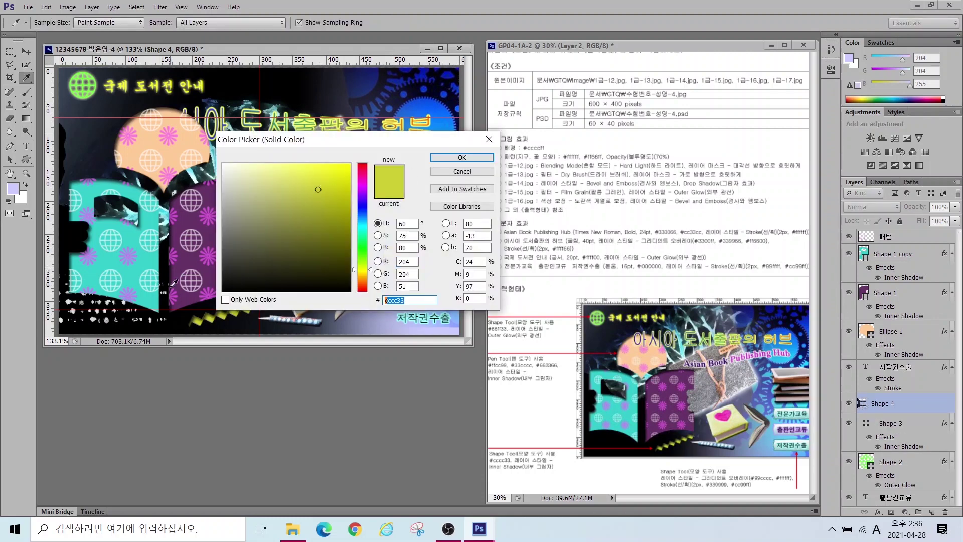
pyautogui.press('Return')
# Step: Add a Gradient Overlay to the button whose left colour stop is #99cccc
pyautogui.click(878, 512)
pyautogui.click(883, 470)
pyautogui.click(482, 309)
pyautogui.click(266, 327)
pyautogui.click(315, 367)
pyautogui.write('99cccc')
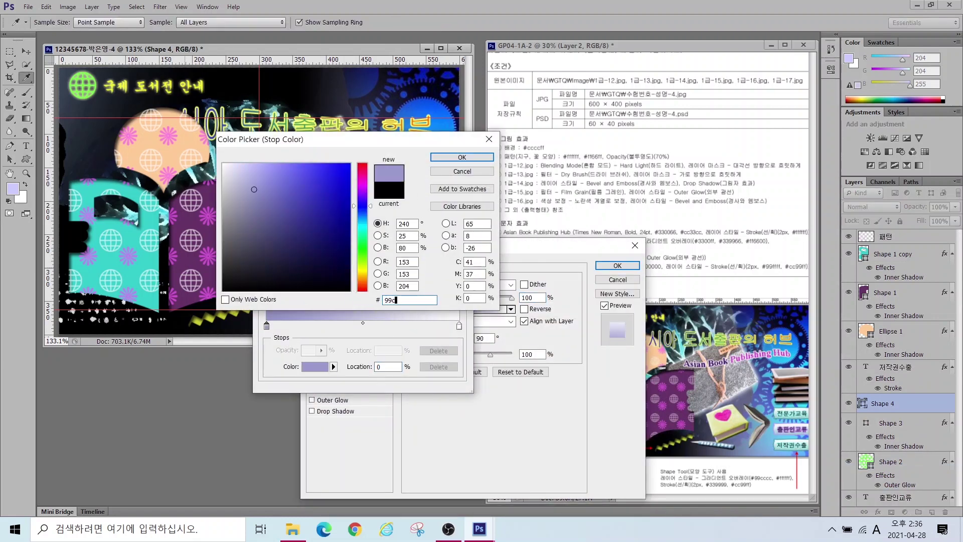
pyautogui.press('Return')
pyautogui.click(449, 175)
pyautogui.moveTo(468, 246); pyautogui.dragTo(473, 307)
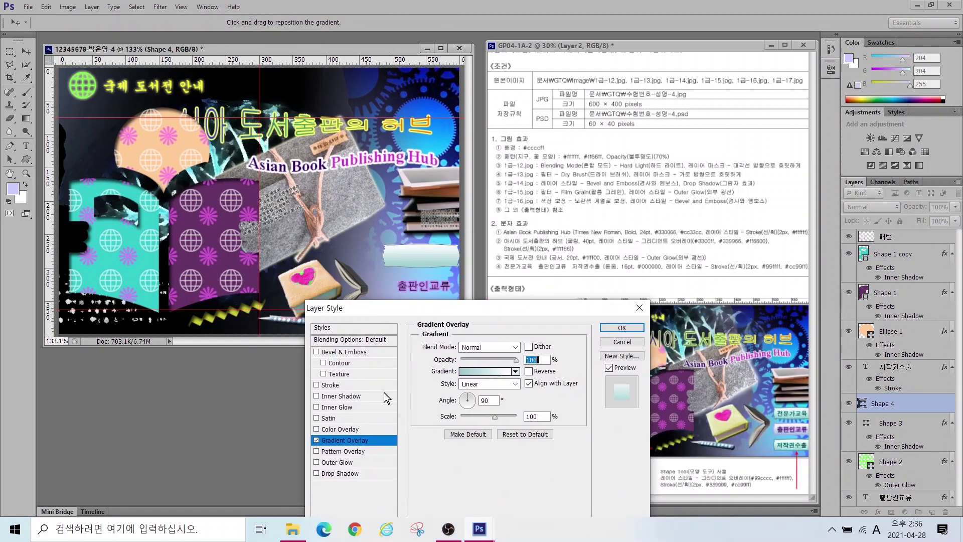
# Step: Add a 2 px #339999 Stroke to the button shape and apply the styles
pyautogui.click(330, 385)
pyautogui.doubleClick(526, 345)
pyautogui.write('2')
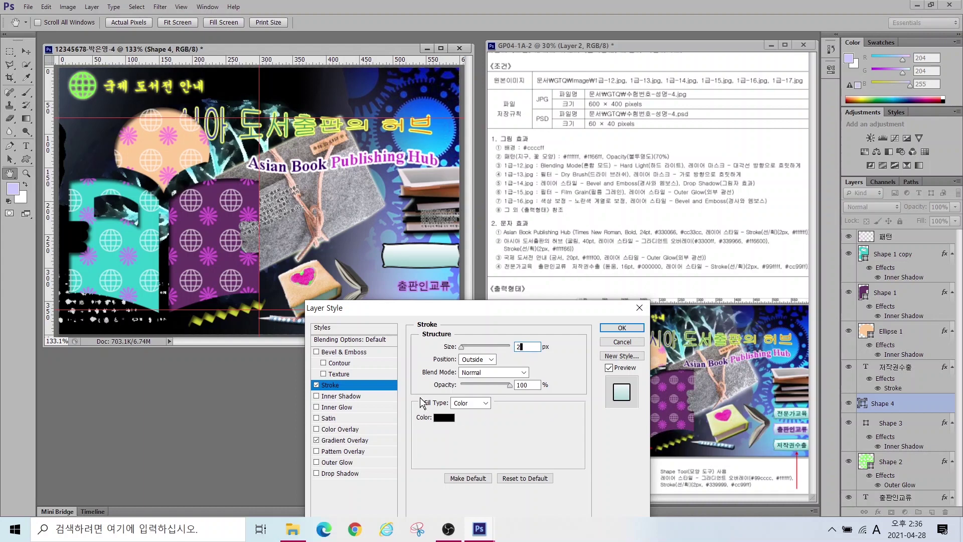
pyautogui.click(444, 418)
pyautogui.write('339999')
pyautogui.press('Return')
pyautogui.press('Return')
pyautogui.press('v')
# Step: Duplicate the button downward and change the copy's stroke colour to #cc99ff
pyautogui.moveTo(415, 292); pyautogui.dragTo(415, 325)
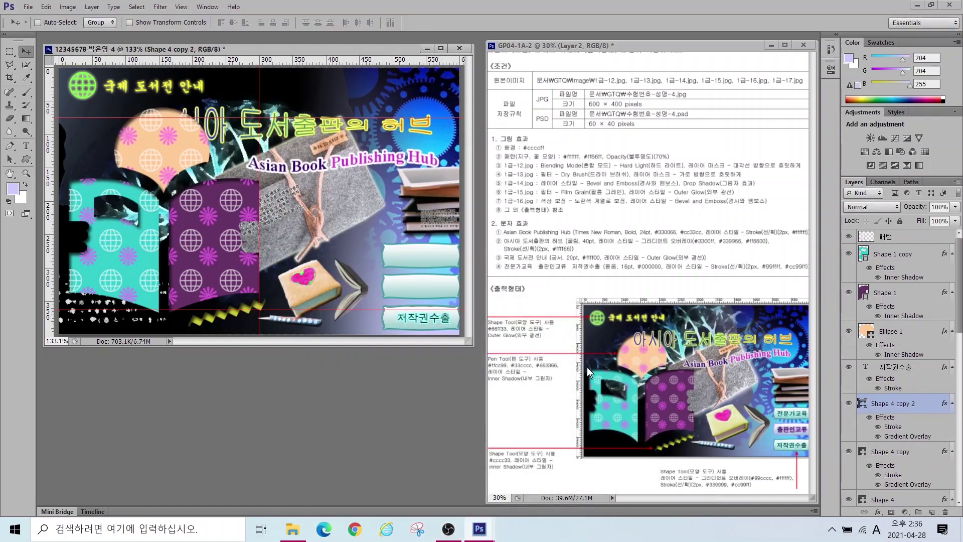
pyautogui.click(884, 457)
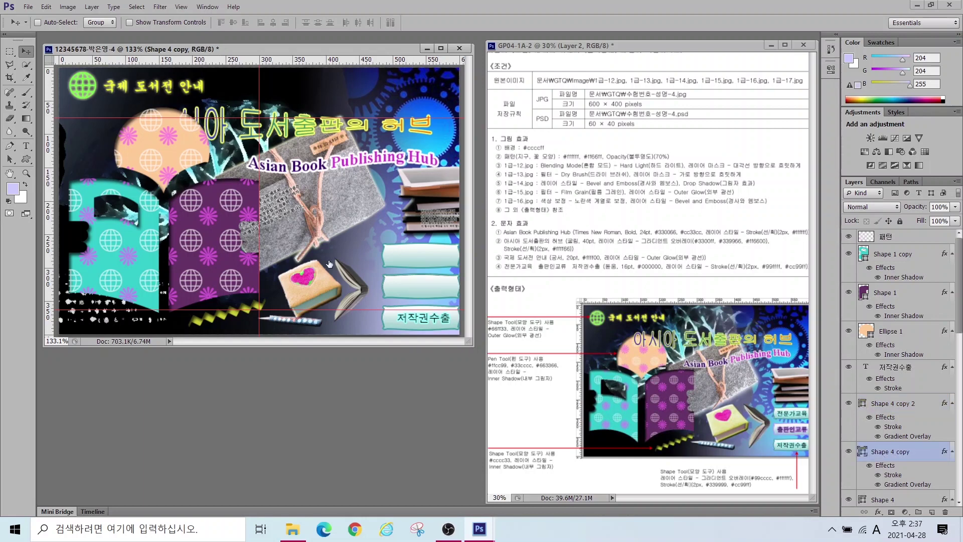
pyautogui.doubleClick(893, 475)
pyautogui.click(444, 418)
pyautogui.write('cc99ff')
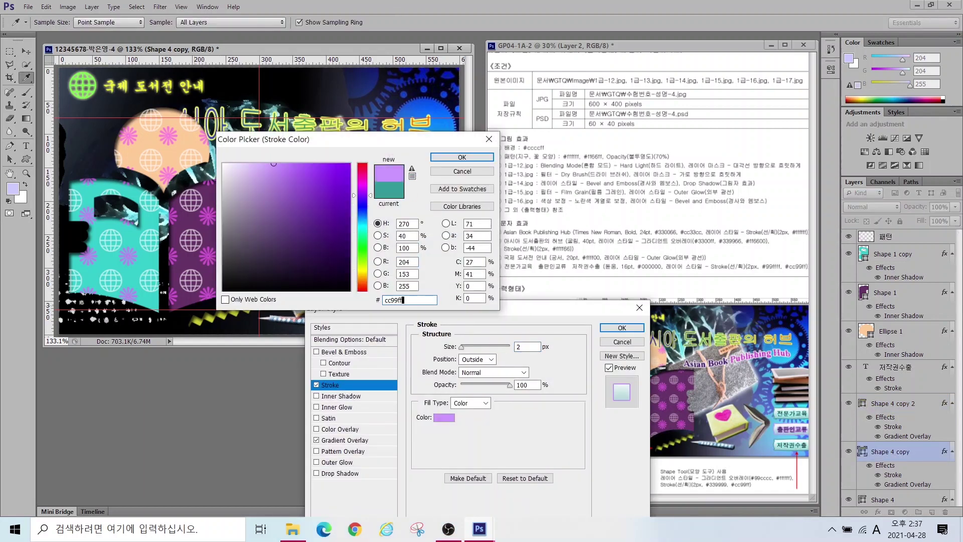
pyautogui.press('Return')
pyautogui.press('Return')
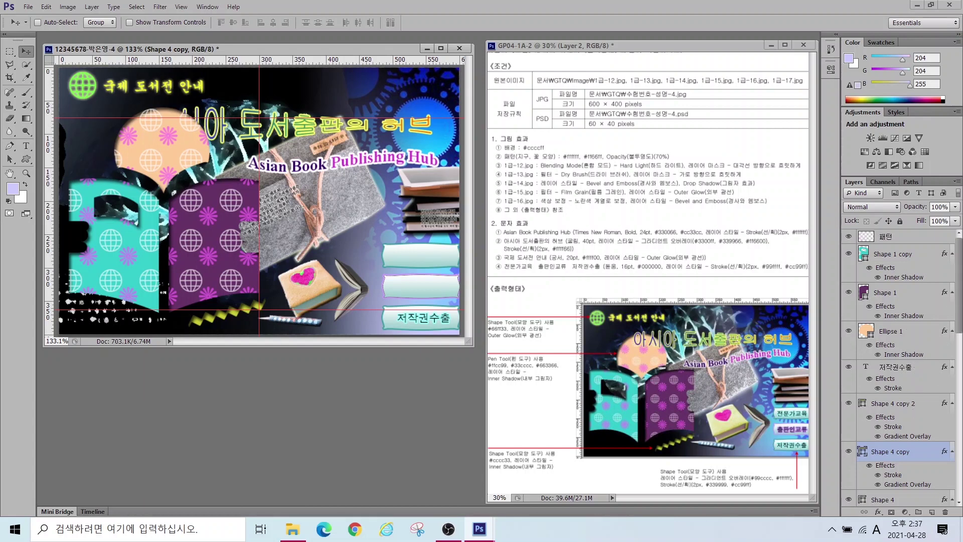
pyautogui.moveTo(961, 296); pyautogui.dragTo(959, 399)
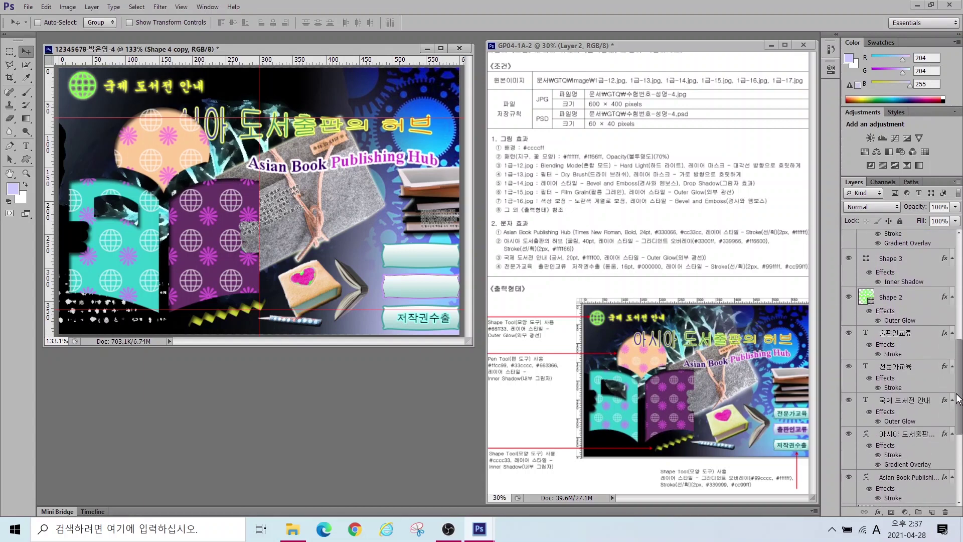
# Step: Move the 출판인교류, 전문가교육, 국제 도서전 안내 and Asian Book Publishing Hub text layers above the shapes
pyautogui.moveTo(904, 433); pyautogui.dragTo(885, 237)
pyautogui.scroll(-5, 883, 320)
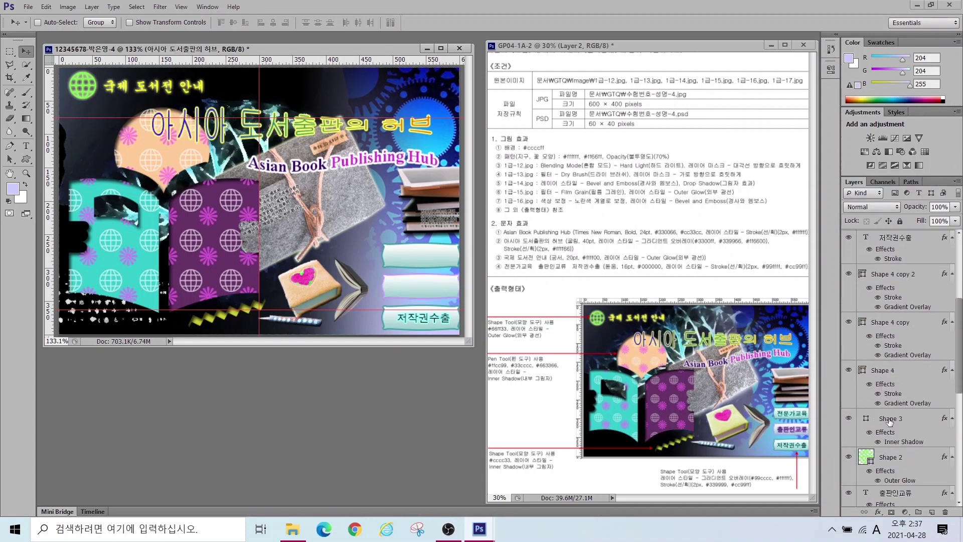
pyautogui.click(883, 320)
pyautogui.keyDown('shift'); pyautogui.click(897, 365); pyautogui.keyUp('shift')
pyautogui.moveTo(897, 365); pyautogui.dragTo(912, 304)
pyautogui.scroll(-6, 911, 305)
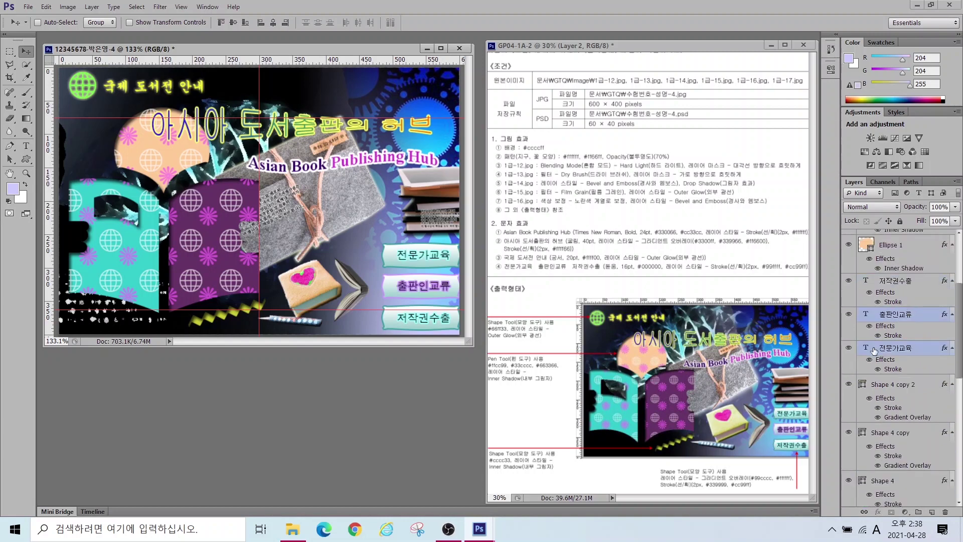
pyautogui.click(878, 346)
pyautogui.keyDown('shift'); pyautogui.click(891, 384); pyautogui.keyUp('shift')
pyautogui.moveTo(878, 346)
pyautogui.mouseDown()
pyautogui.moveTo(894, 235)
pyautogui.moveTo(898, 412)
pyautogui.moveTo(896, 341)
pyautogui.mouseUp()
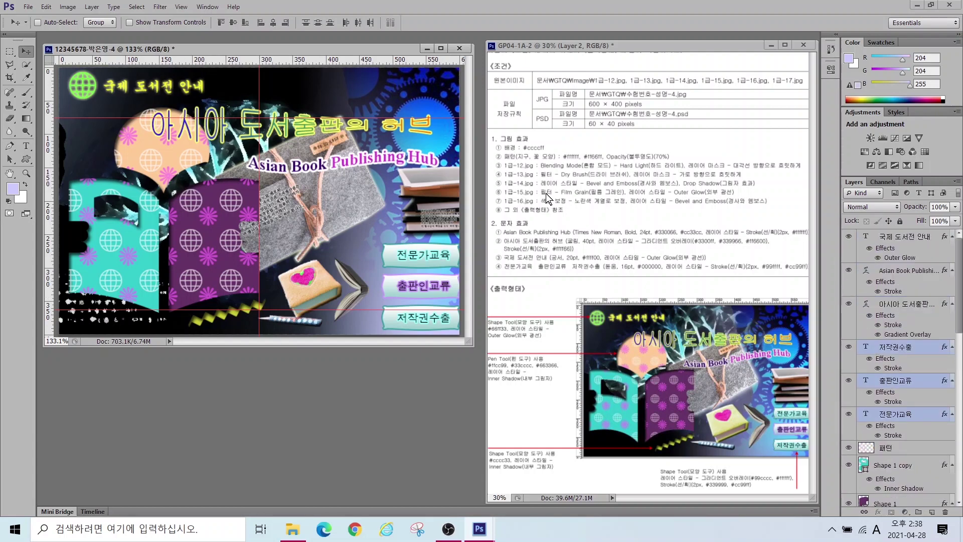
# Step: Shift the stacked-books image on layer 1-14 slightly left and down with Free Transform
pyautogui.scroll(-10, 853, 366)
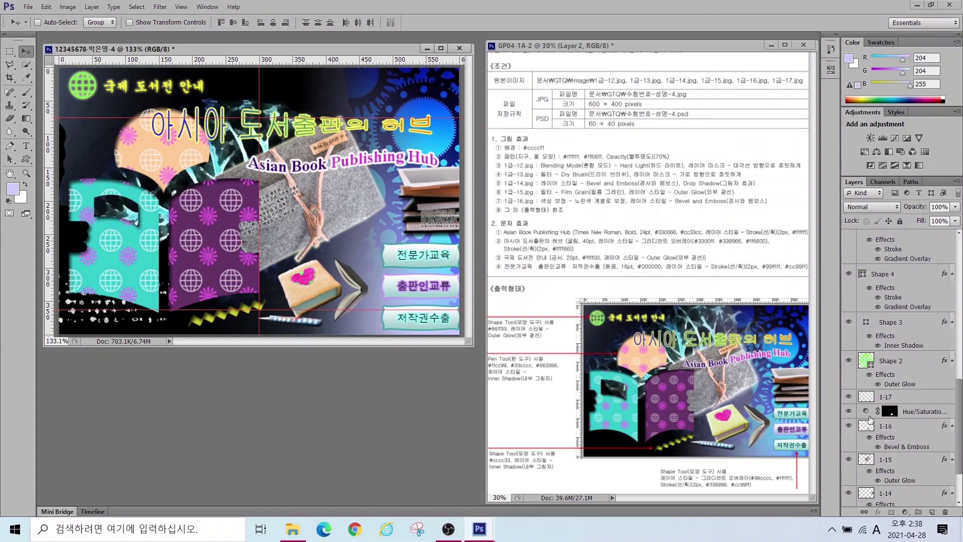
pyautogui.click(848, 425)
pyautogui.click(848, 425)
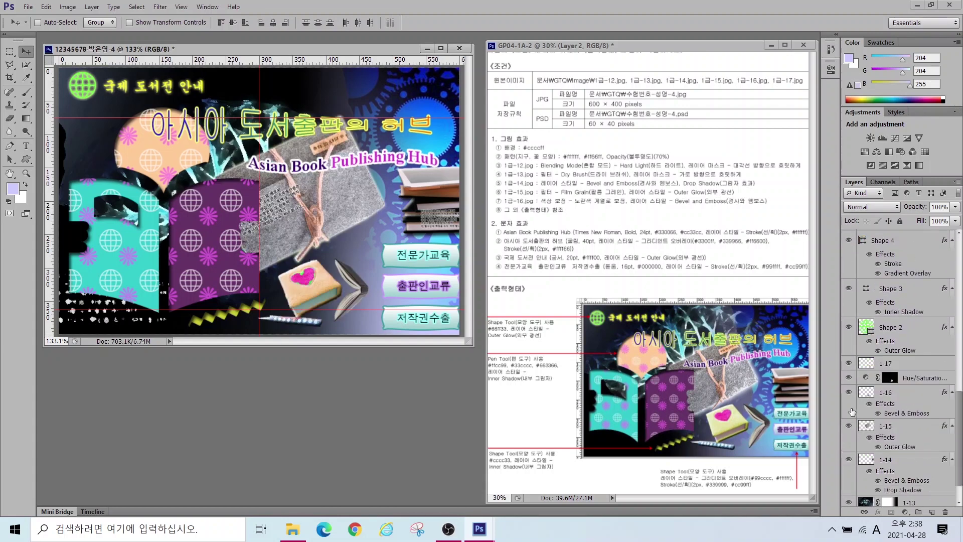
pyautogui.scroll(-2, 852, 411)
pyautogui.click(848, 427)
pyautogui.click(848, 427)
pyautogui.click(865, 427)
pyautogui.hotkey('ctrl', 't')
pyautogui.moveTo(421, 191); pyautogui.dragTo(404, 198)
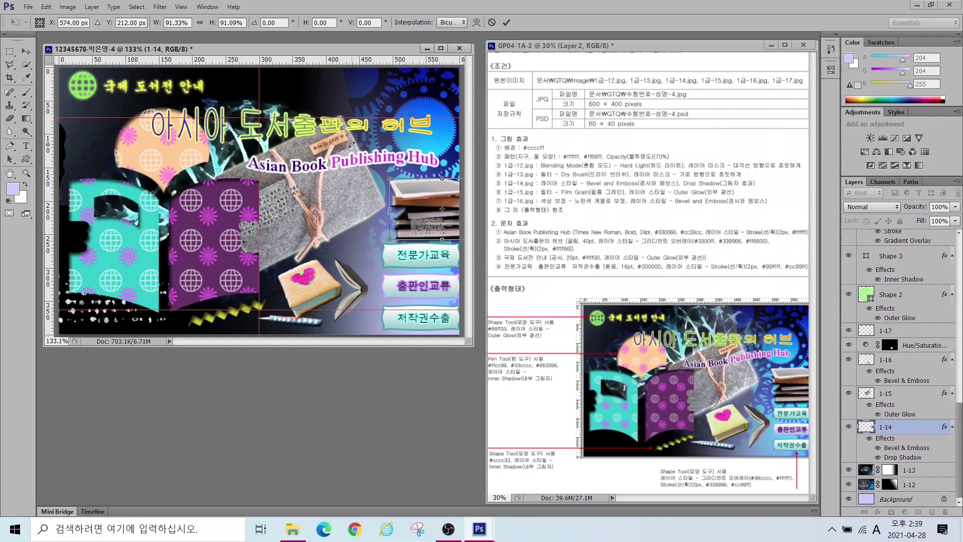
pyautogui.press('Return')
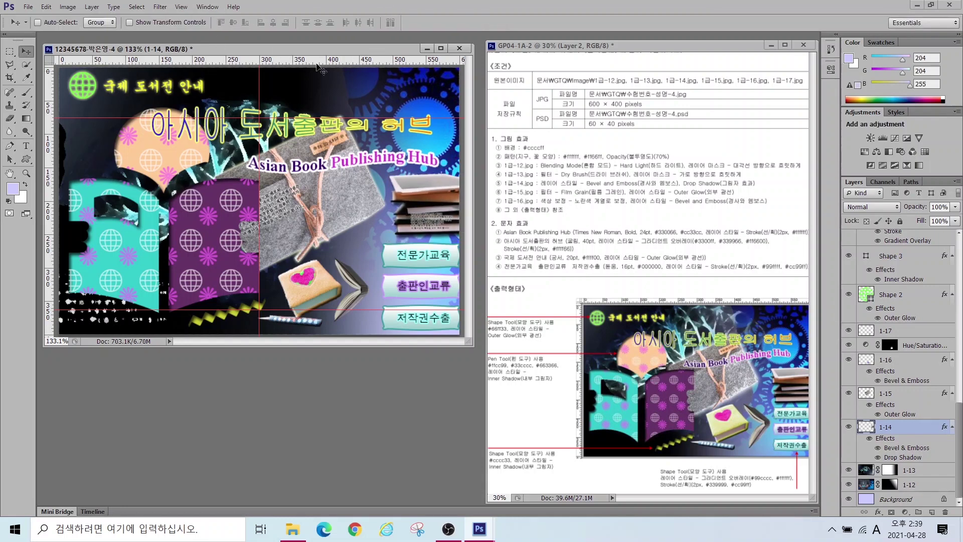
pyautogui.click(181, 7)
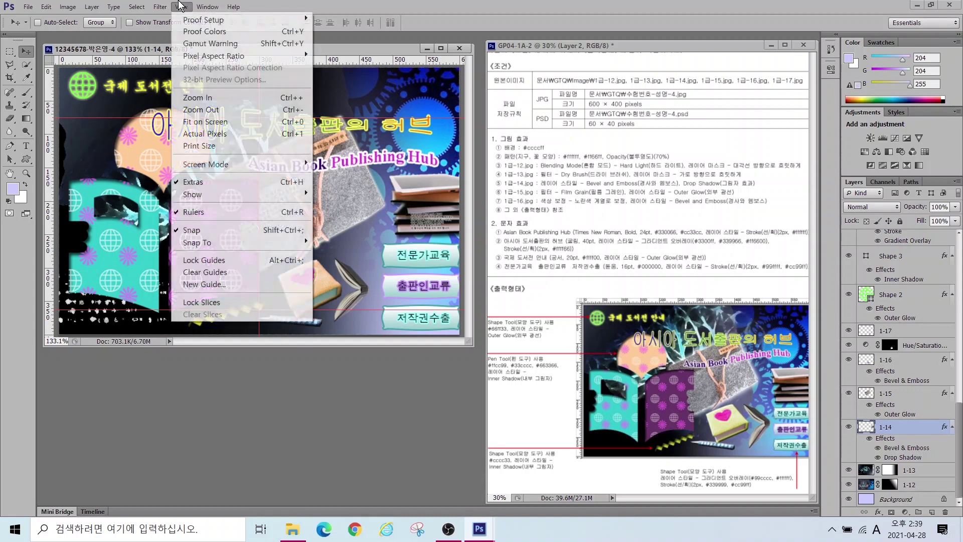
# Step: Hide the rulers and clear all guides from the document
pyautogui.click(195, 212)
pyautogui.click(186, 7)
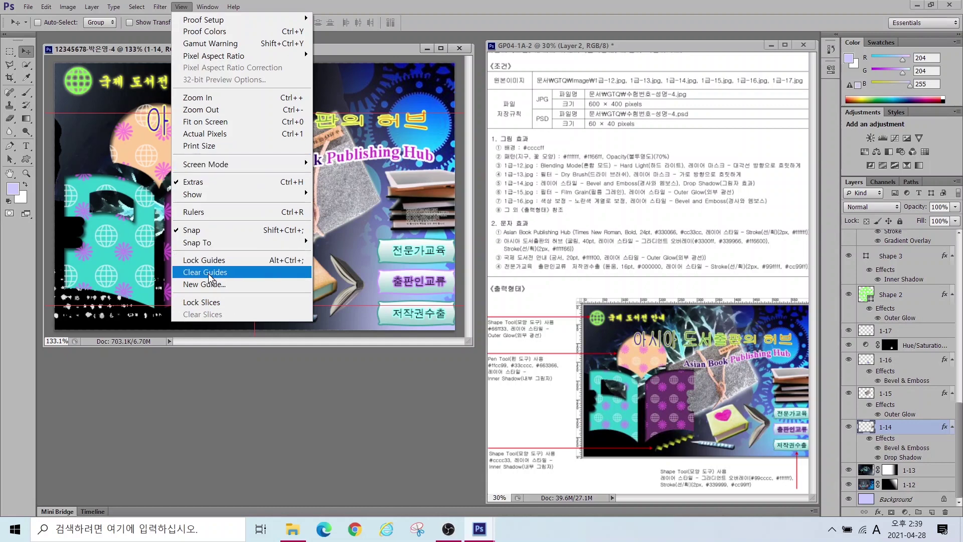
pyautogui.click(210, 273)
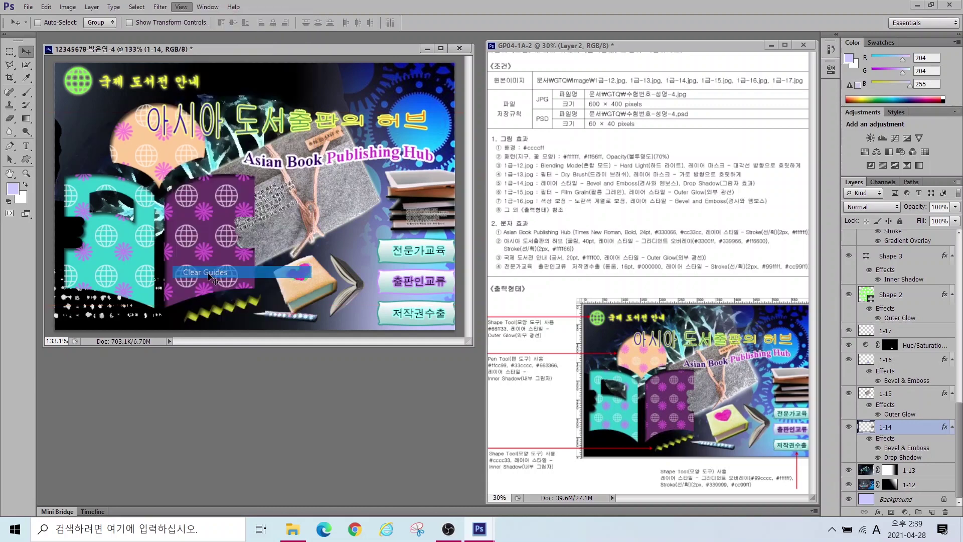
# Step: Save a JPEG copy of the composite, accepting the default quality settings
pyautogui.click(28, 8)
pyautogui.click(44, 158)
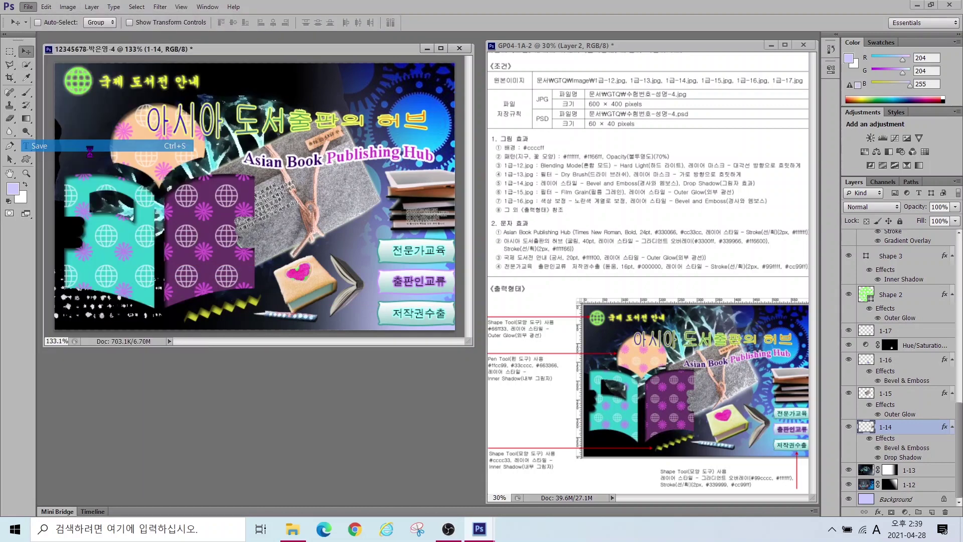
pyautogui.click(269, 347)
pyautogui.click(229, 416)
pyautogui.click(407, 331)
pyautogui.click(537, 140)
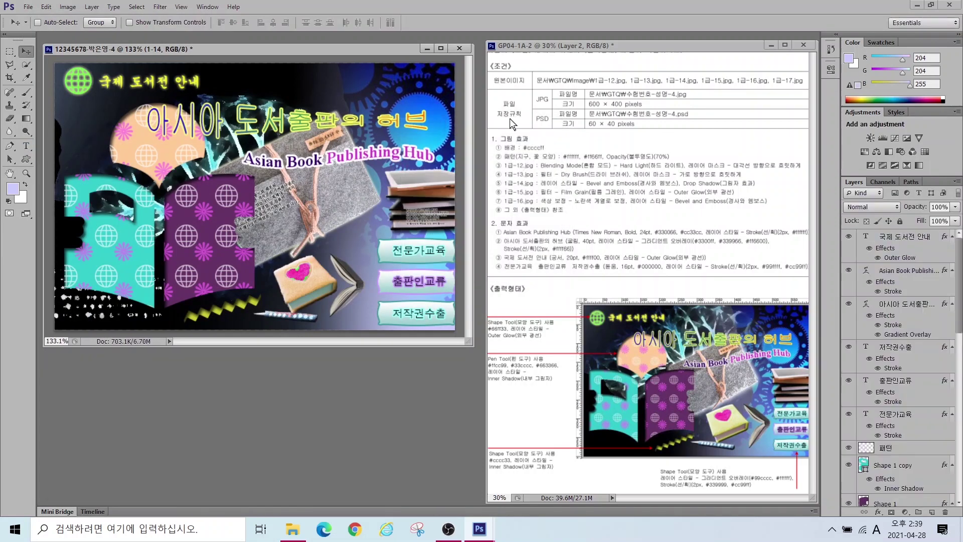
# Step: Resize the image to 60 pixels wide, giving 60×40 pixels
pyautogui.click(68, 6)
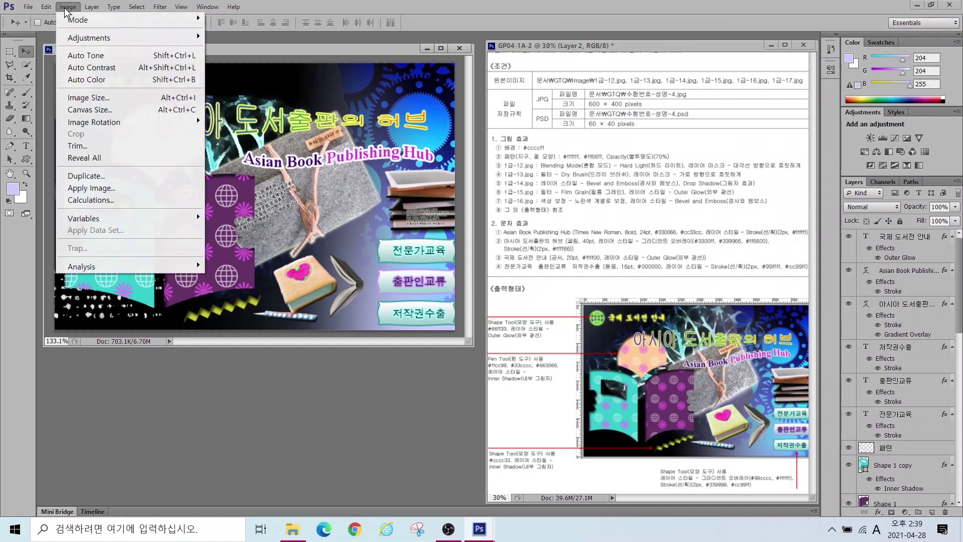
pyautogui.click(82, 100)
pyautogui.write('60')
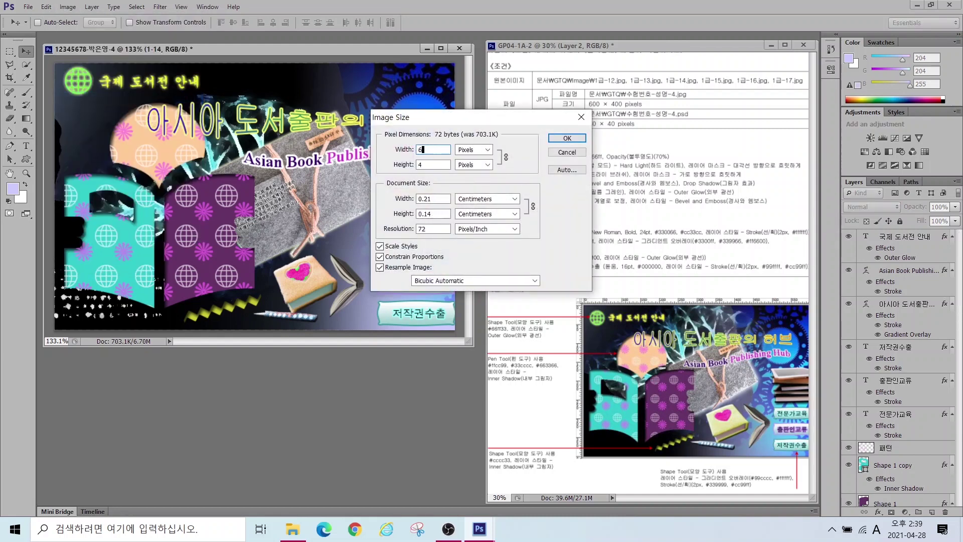
pyautogui.press('Return')
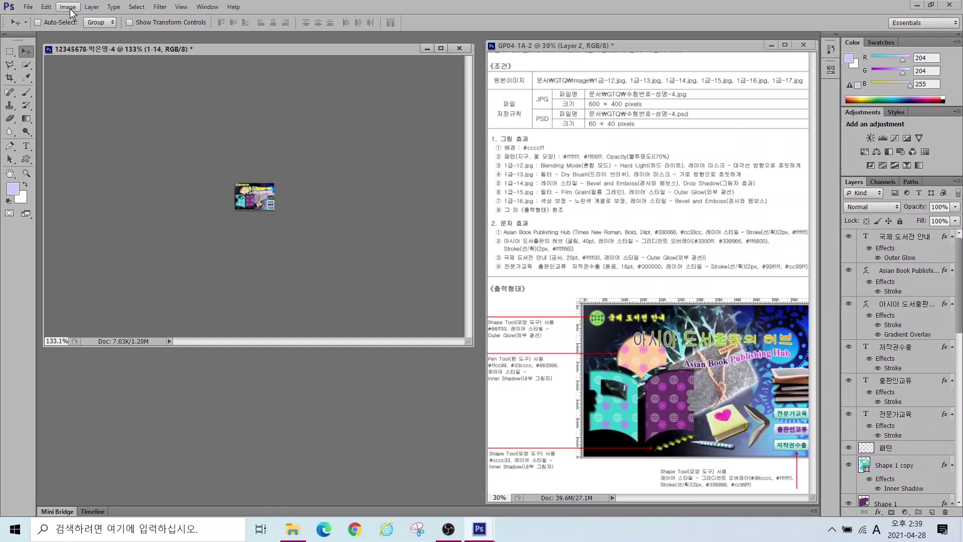
# Step: Save the resized 60×40 image as a PSD file in the GTQ folder
pyautogui.click(28, 7)
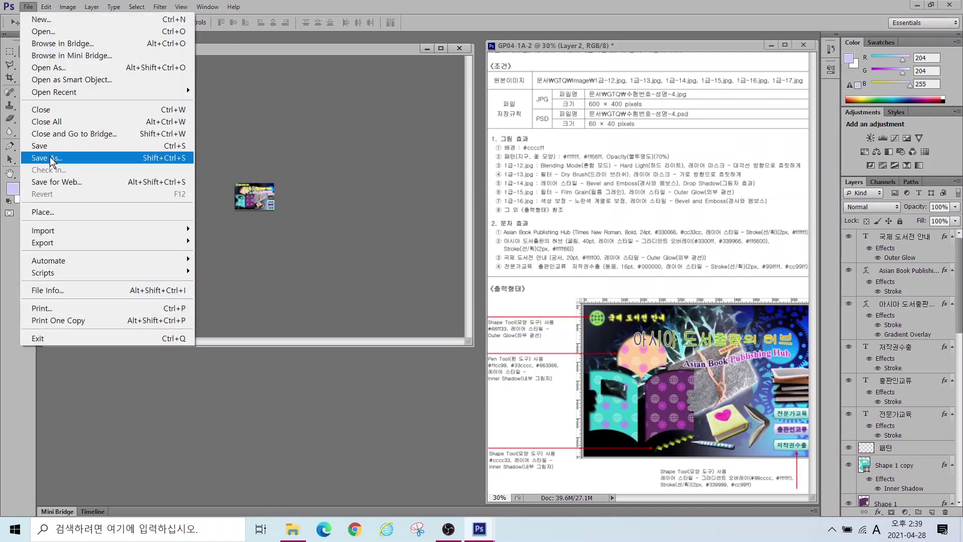
pyautogui.click(50, 157)
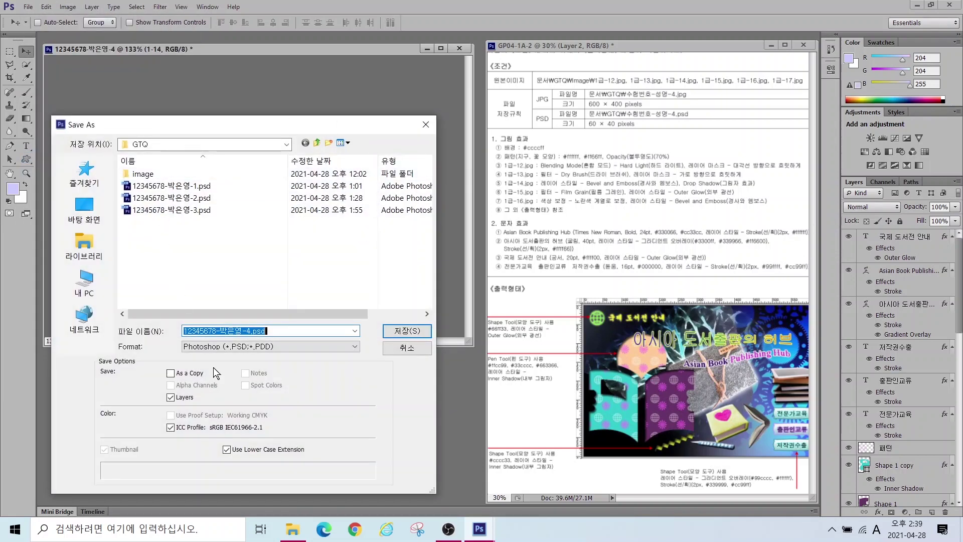
pyautogui.click(394, 331)
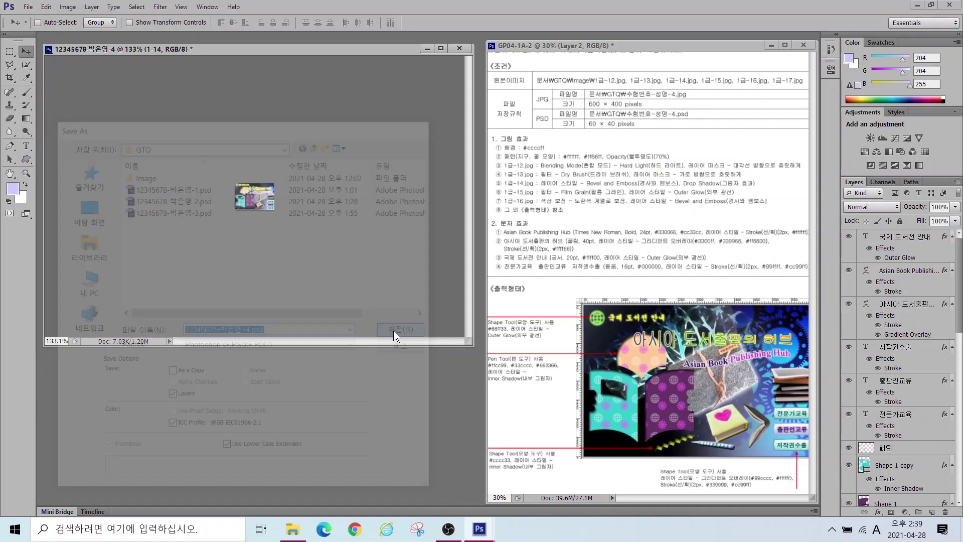
pyautogui.click(611, 164)
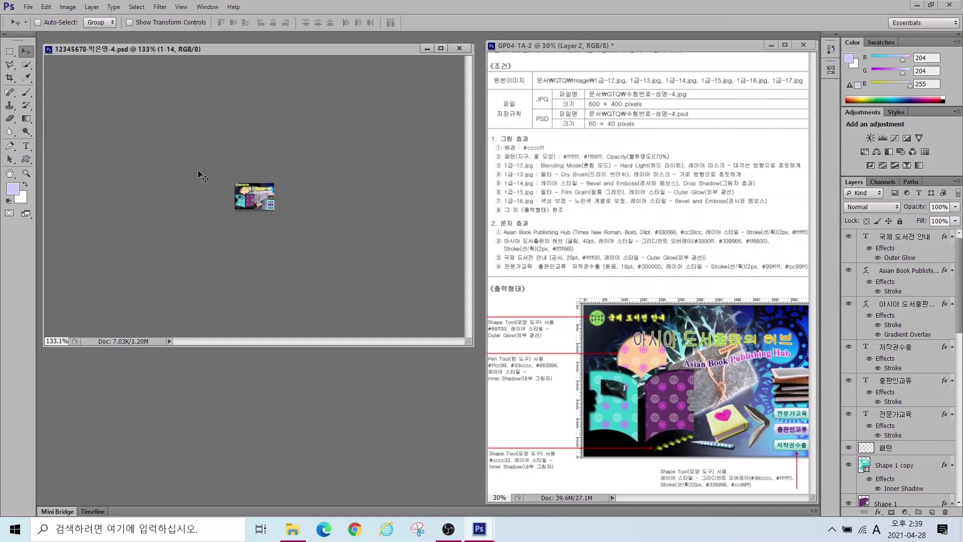